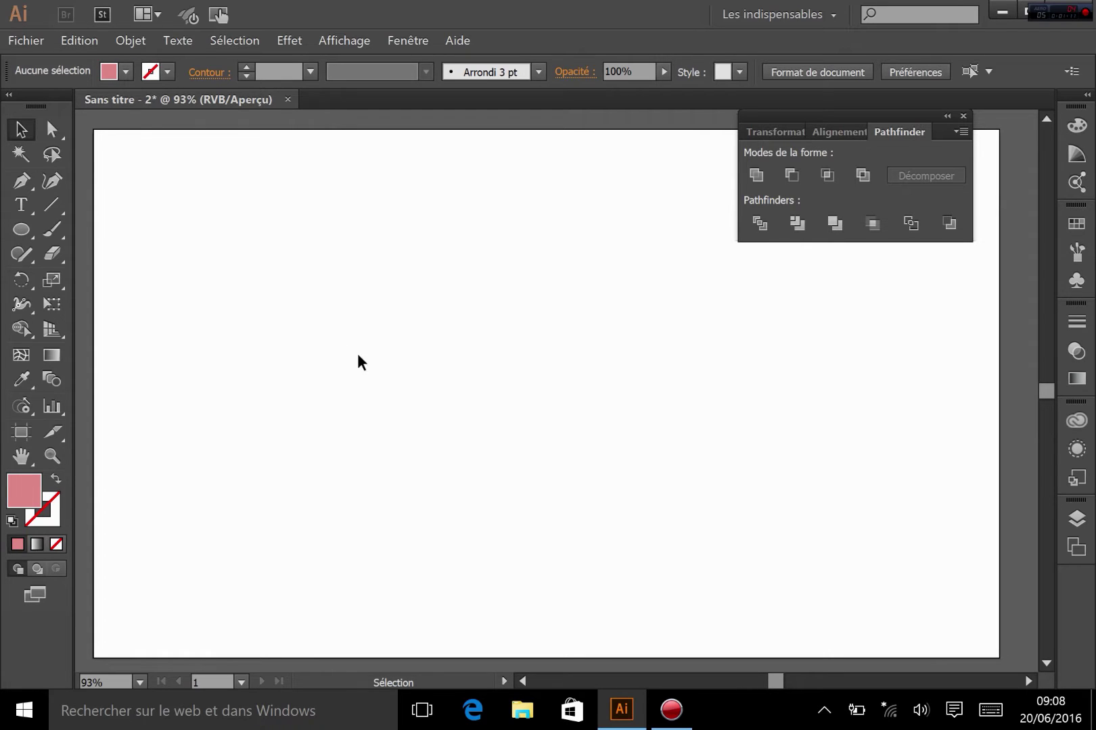
{"action": "left_click", "coordinate": [290, 44]}
{"action": "mouse_move", "coordinate": [361, 153]}
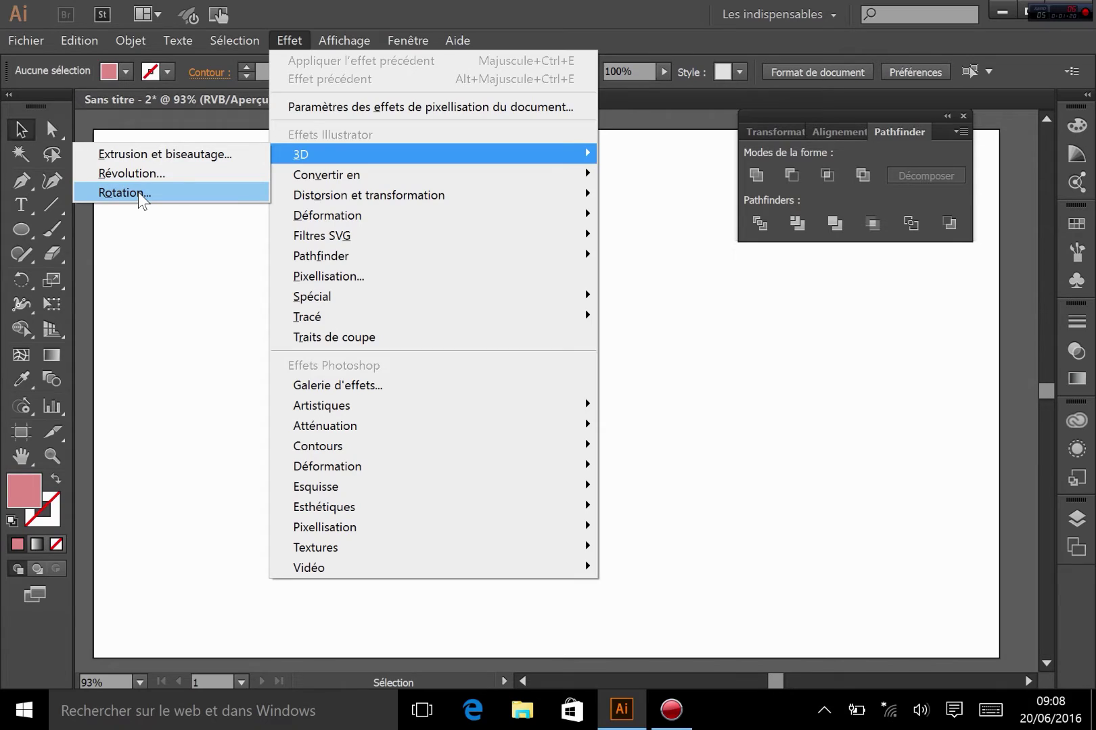
{"action": "left_click", "coordinate": [188, 296]}
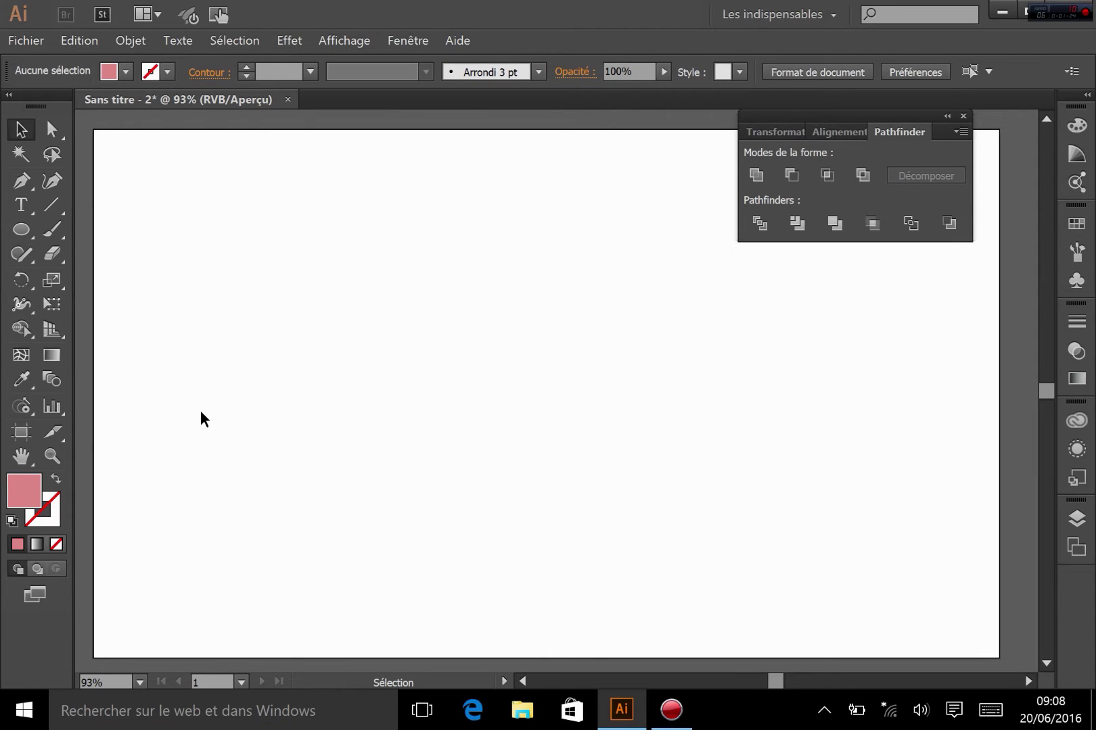
Draw a pink square with the Rectangle tool and move it slightly down towards the middle of the artboard.
{"action": "left_click", "coordinate": [31, 226]}
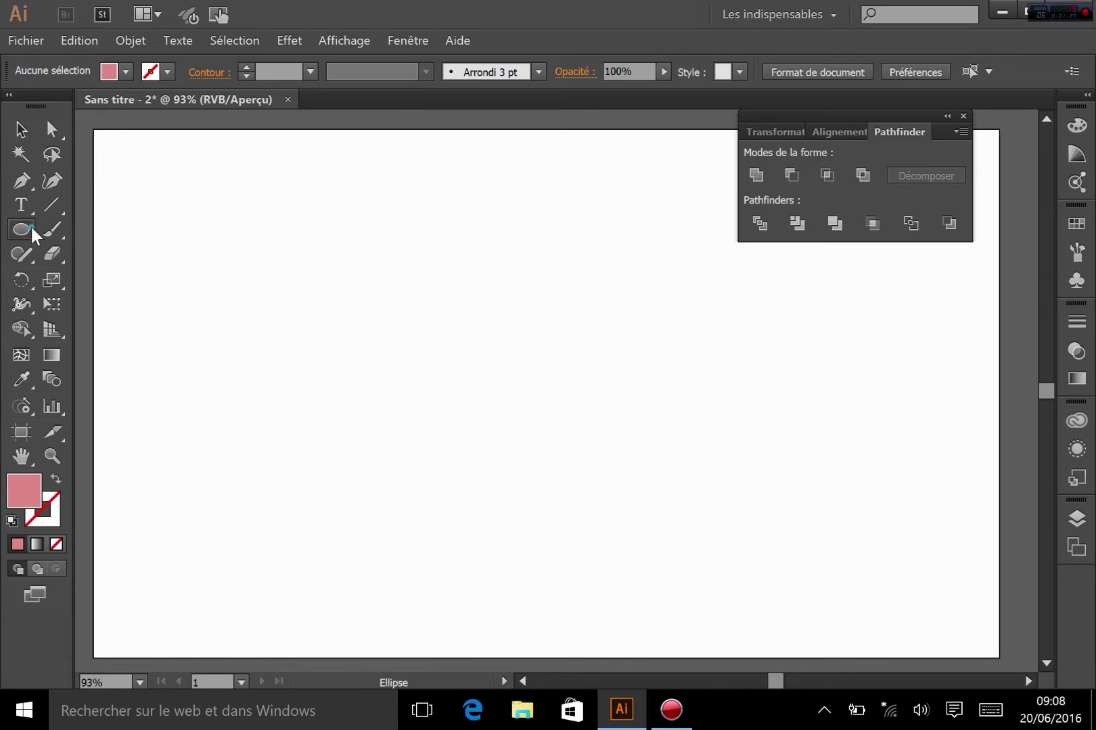
{"action": "left_click_drag", "start_coordinate": [31, 224], "coordinate": [121, 230]}
{"action": "left_click_drag", "start_coordinate": [369, 237], "coordinate": [502, 370]}
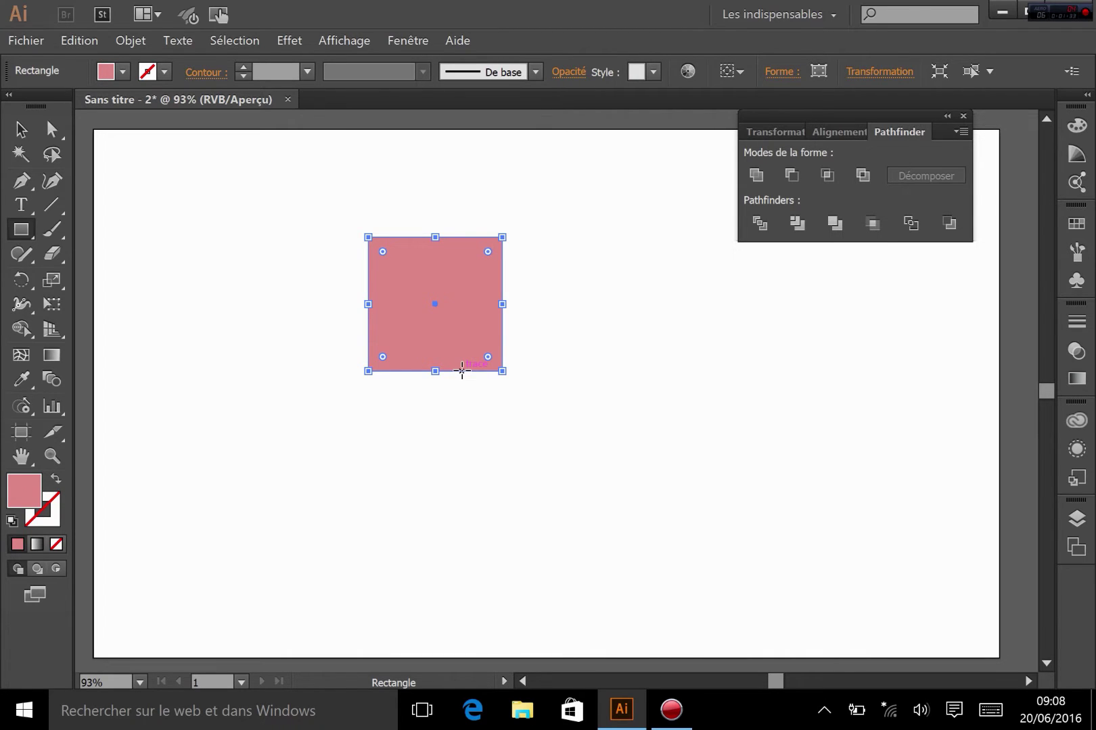
{"action": "left_click", "coordinate": [21, 129]}
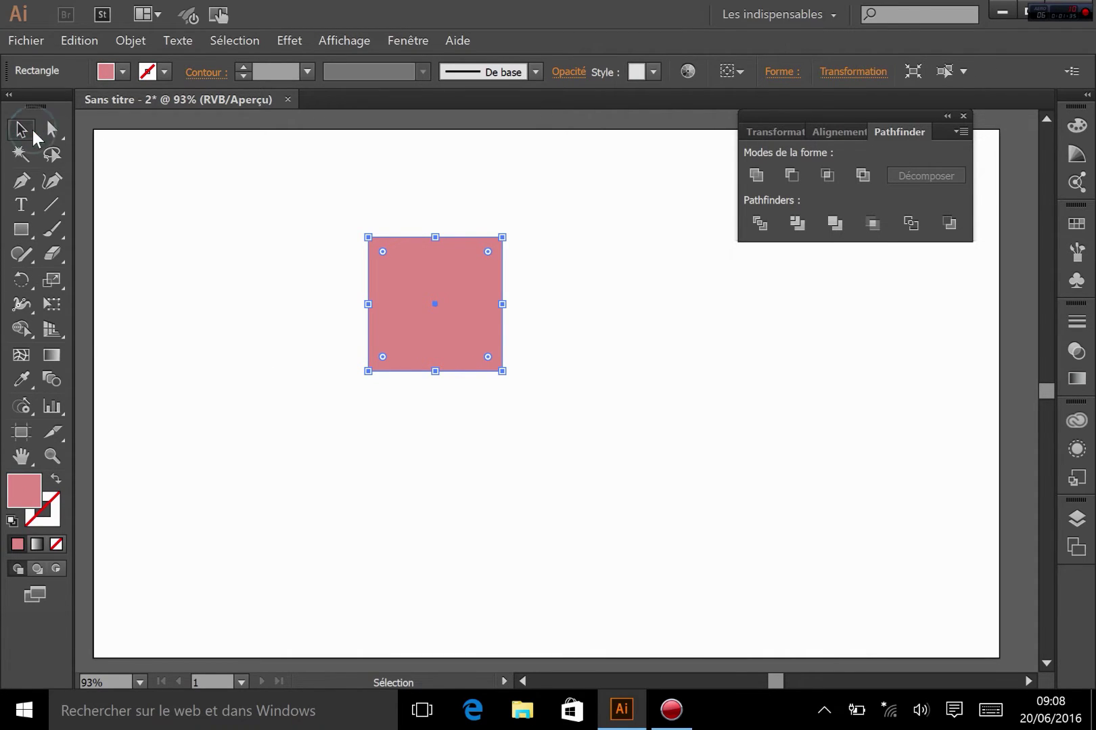
{"action": "left_click_drag", "start_coordinate": [470, 309], "coordinate": [507, 344]}
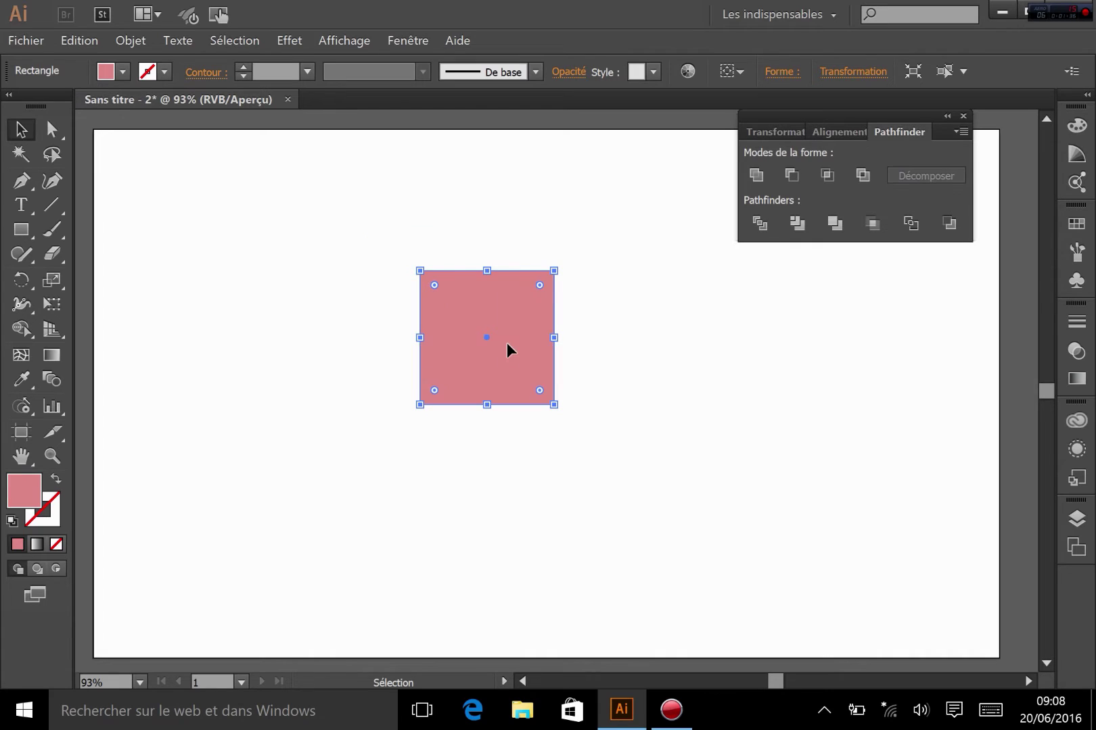
{"action": "left_click", "coordinate": [292, 37]}
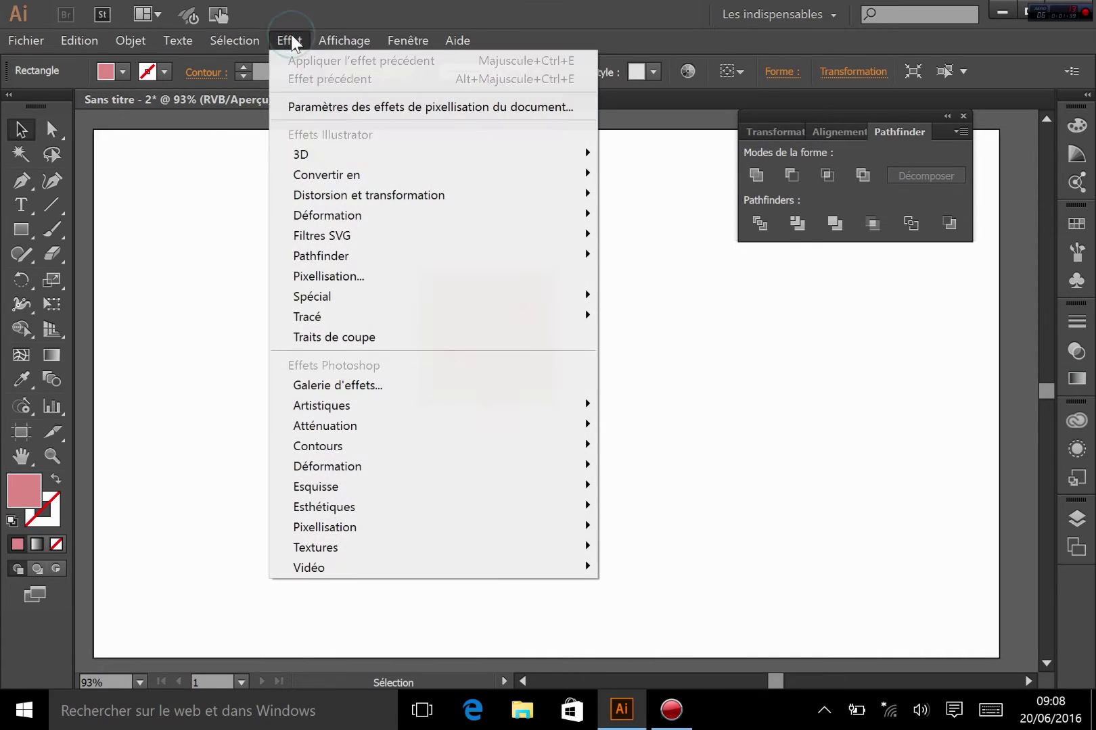
{"action": "mouse_move", "coordinate": [301, 154]}
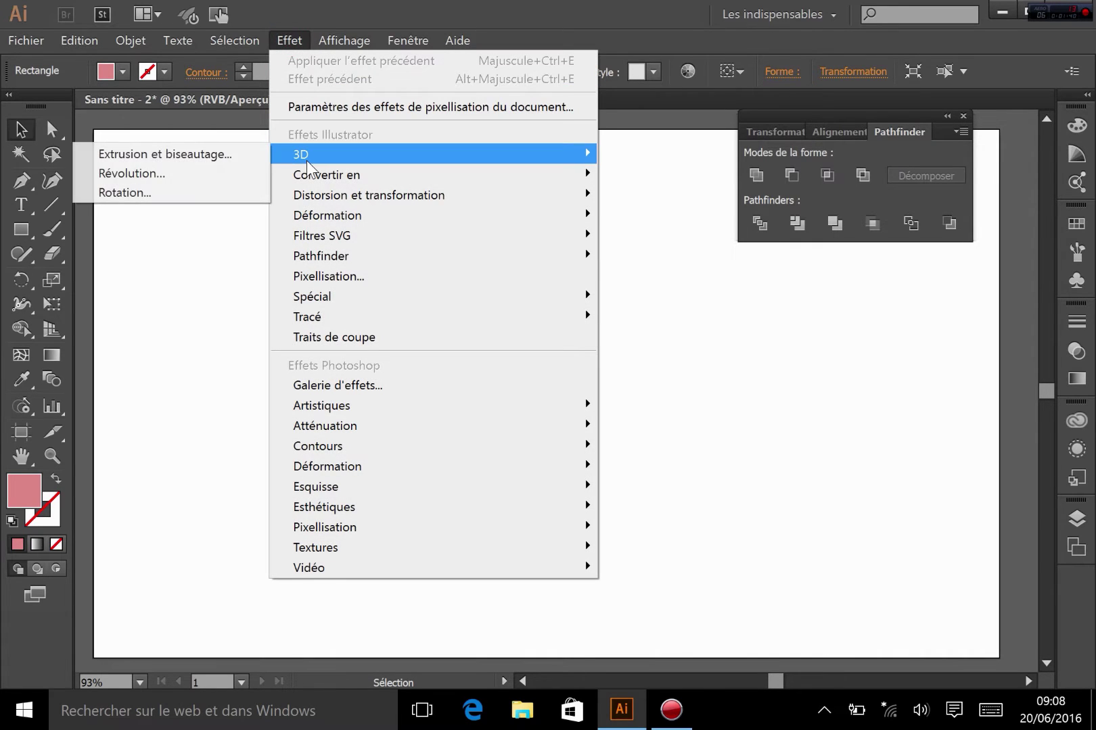
{"action": "left_click", "coordinate": [171, 154]}
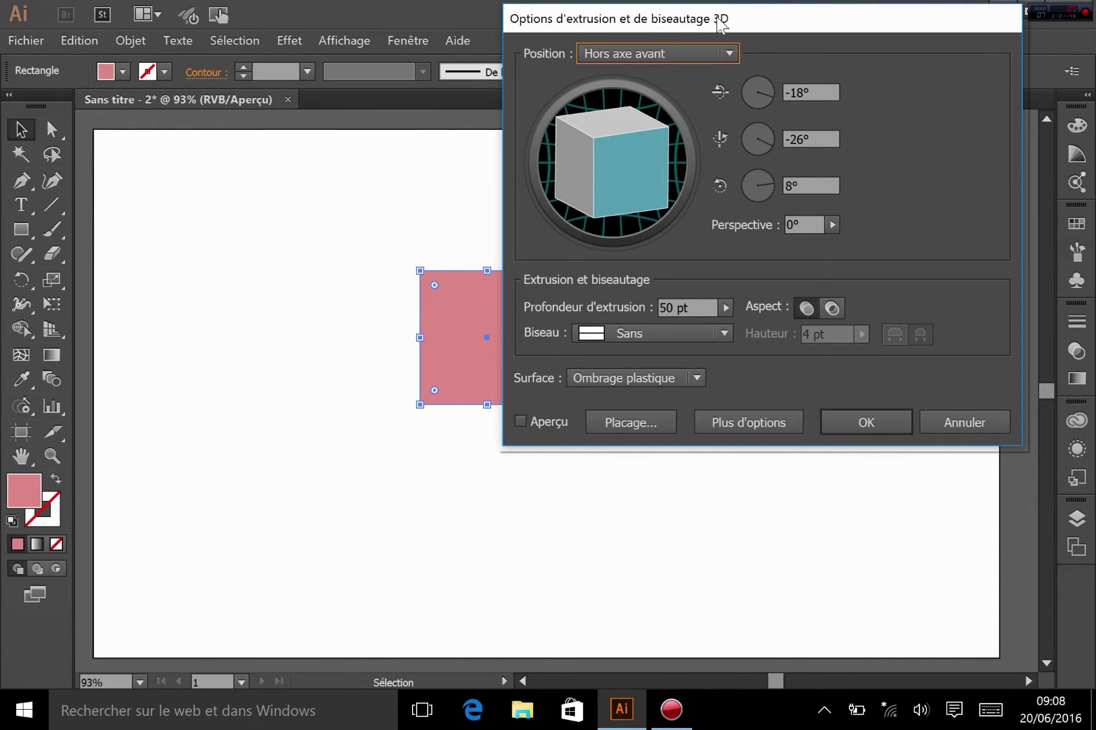
{"action": "left_click_drag", "start_coordinate": [680, 22], "coordinate": [732, 23]}
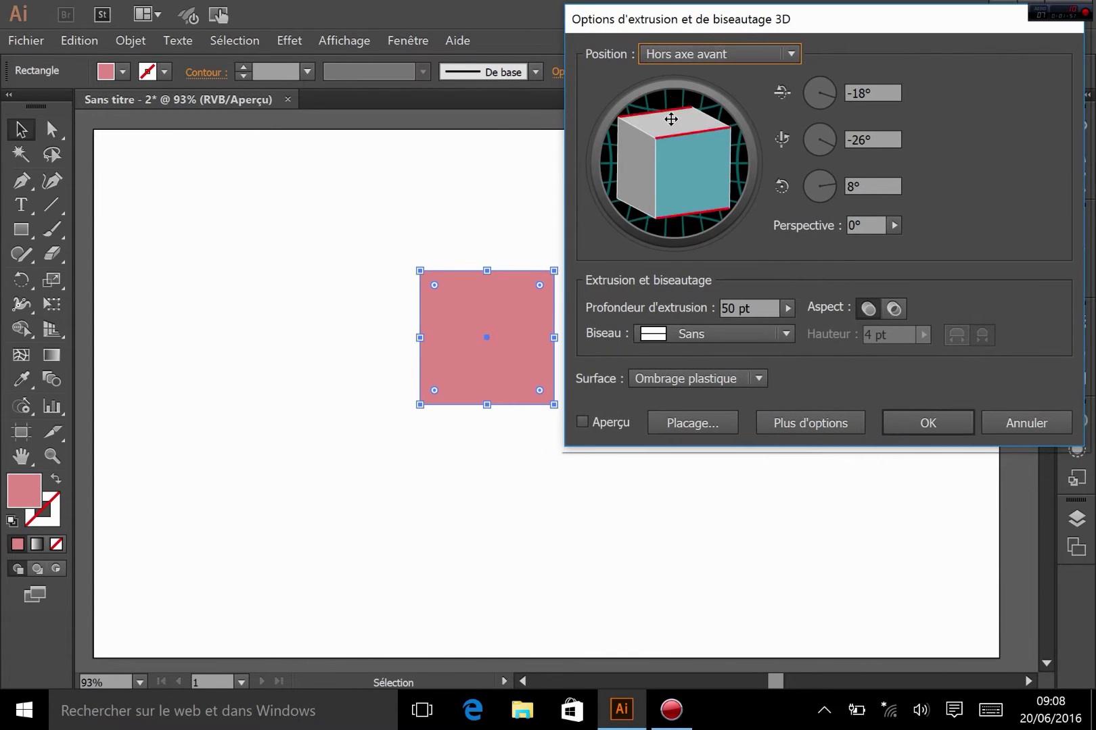
{"action": "left_click", "coordinate": [1012, 423]}
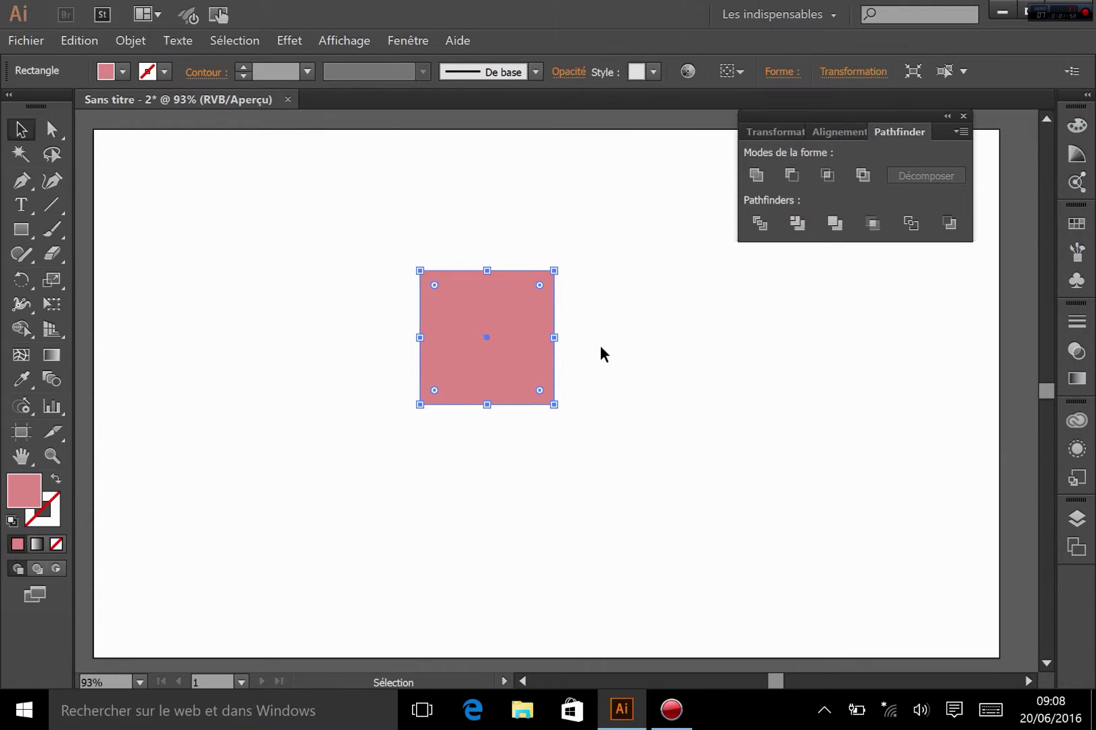
Move the square to the artboard's upper-left area and start a 3D Extrusion et biseautage effect on it with the preview enabled.
{"action": "left_click_drag", "start_coordinate": [500, 377], "coordinate": [242, 316]}
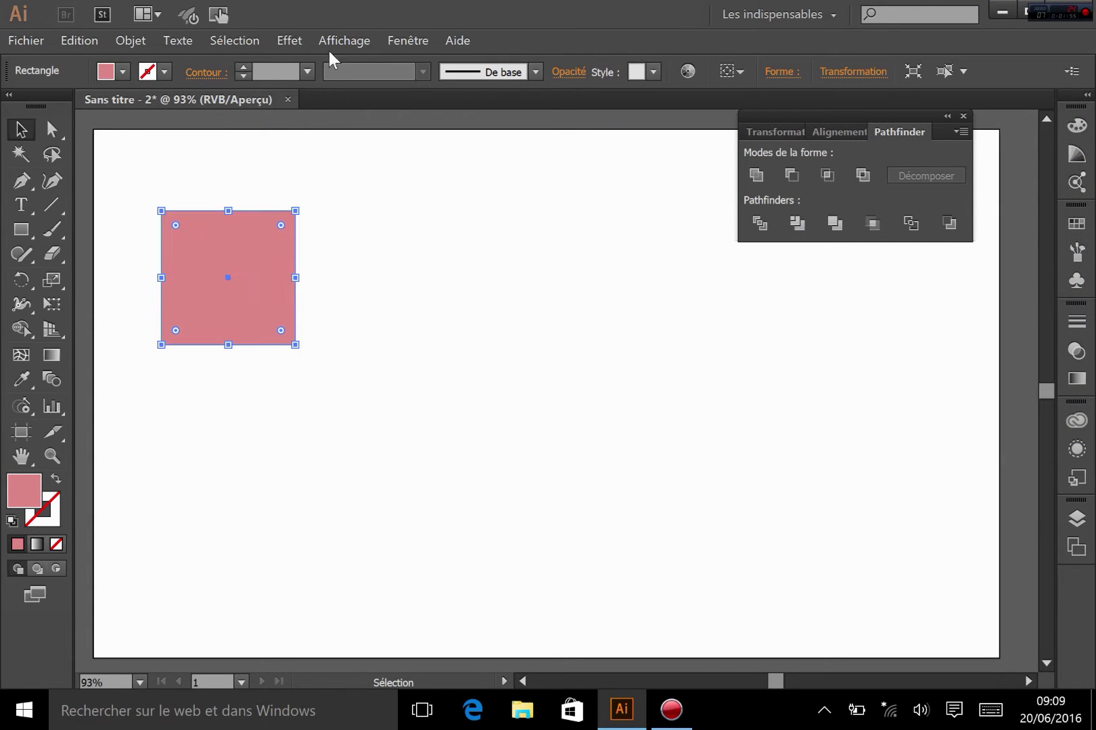
{"action": "left_click", "coordinate": [288, 42]}
{"action": "mouse_move", "coordinate": [403, 161]}
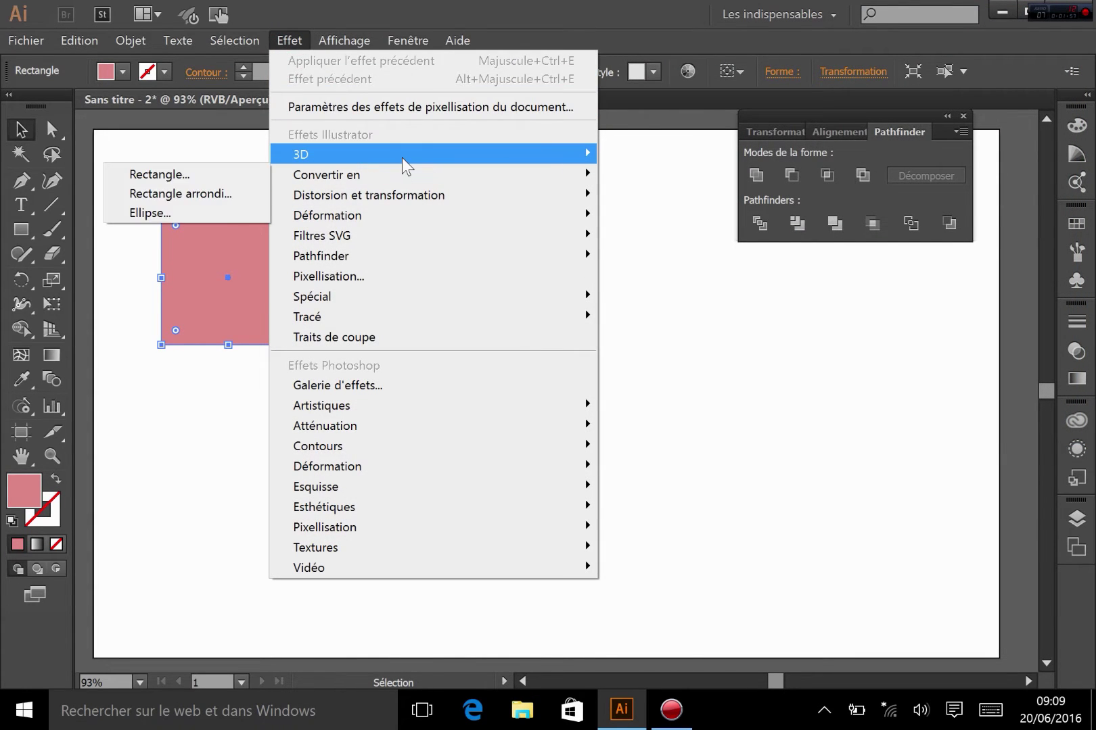
{"action": "left_click", "coordinate": [203, 158]}
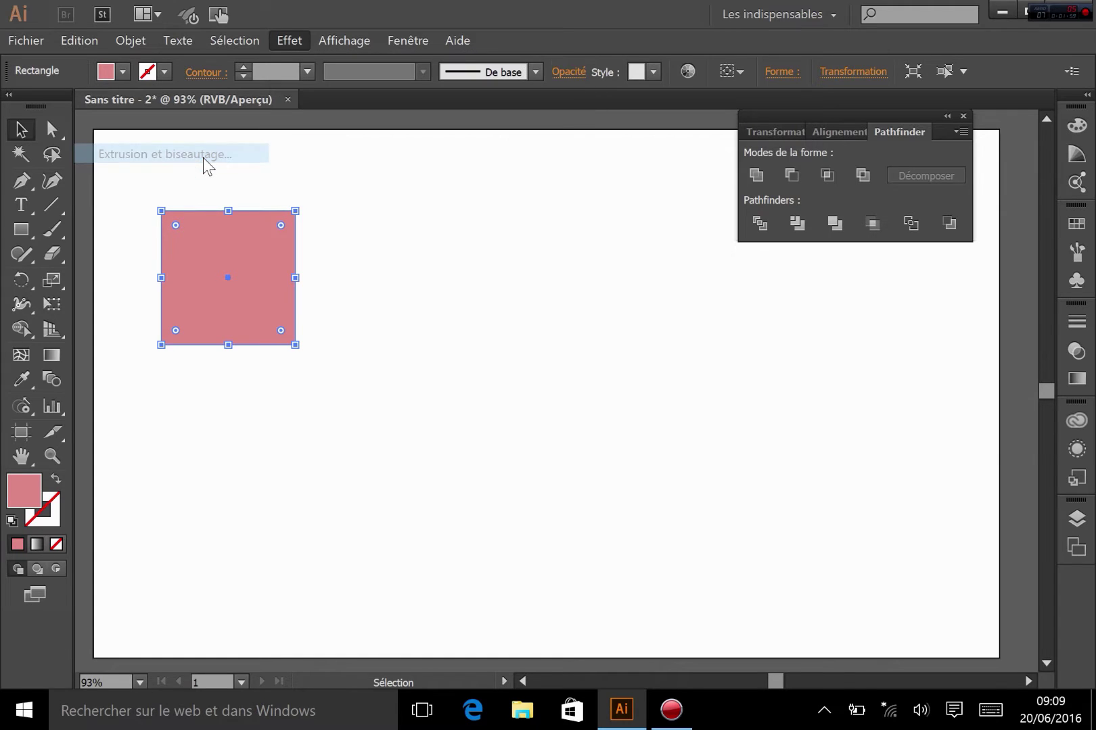
{"action": "left_click_drag", "start_coordinate": [888, 26], "coordinate": [800, 32]}
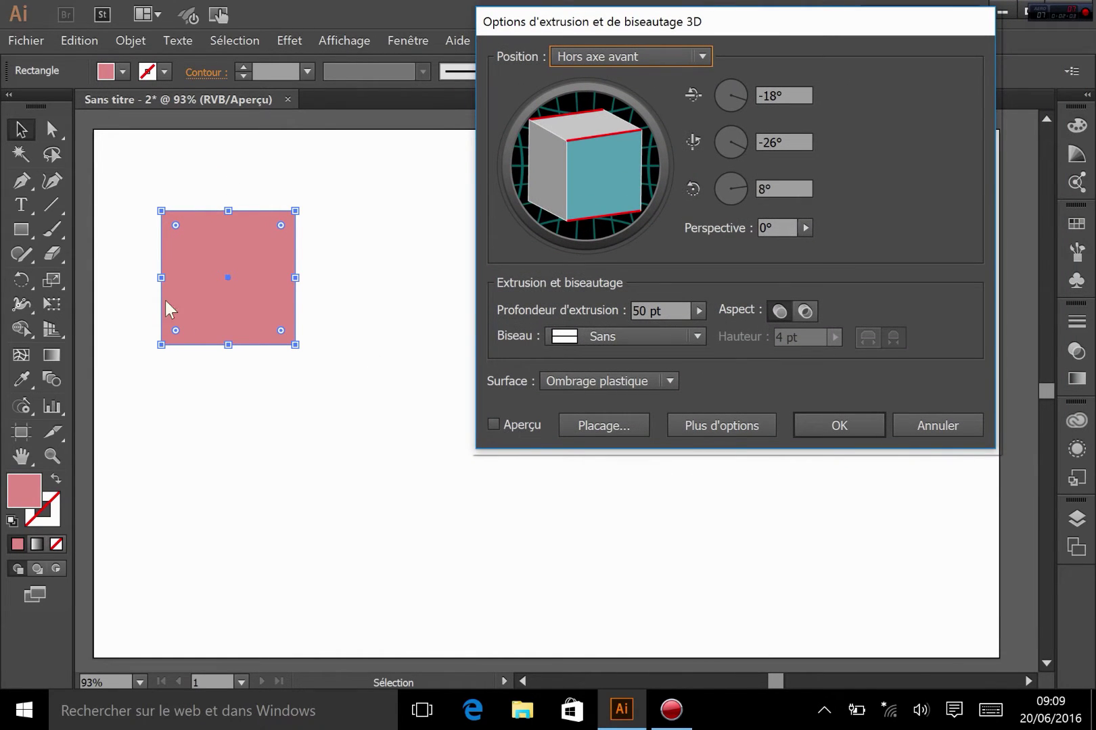
{"action": "left_click", "coordinate": [515, 426]}
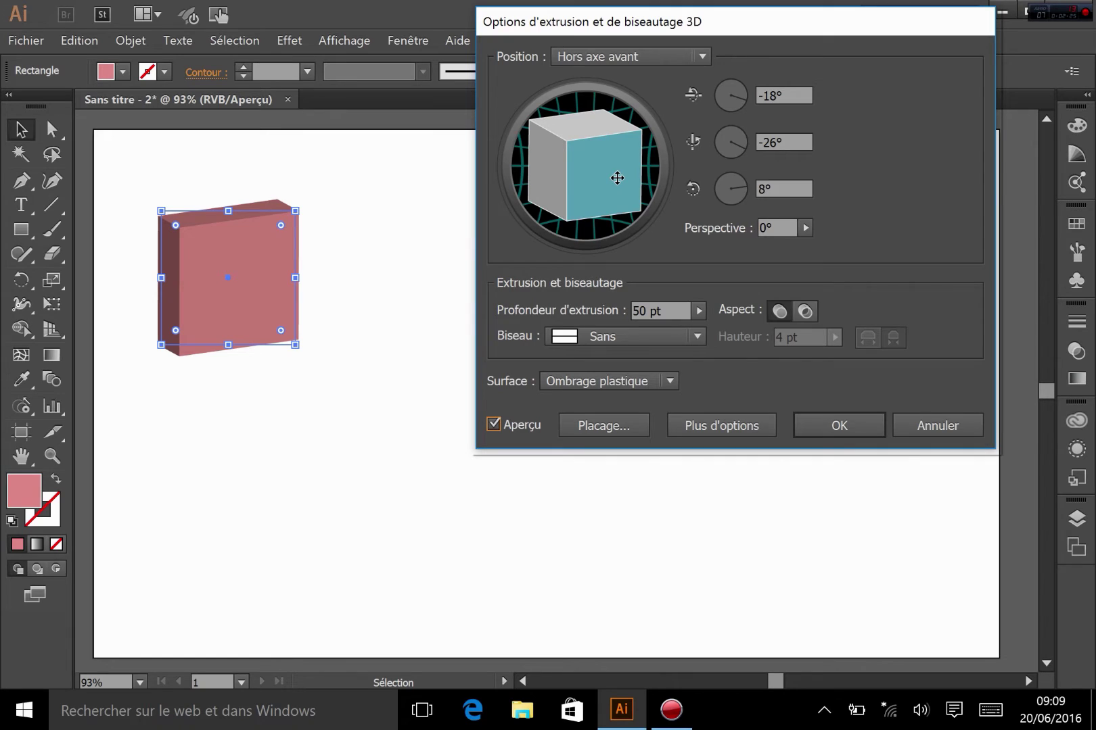
Try rotating the extruded square freely around its axes, ending at 4°, -14° and 10°.
{"action": "left_click", "coordinate": [604, 215]}
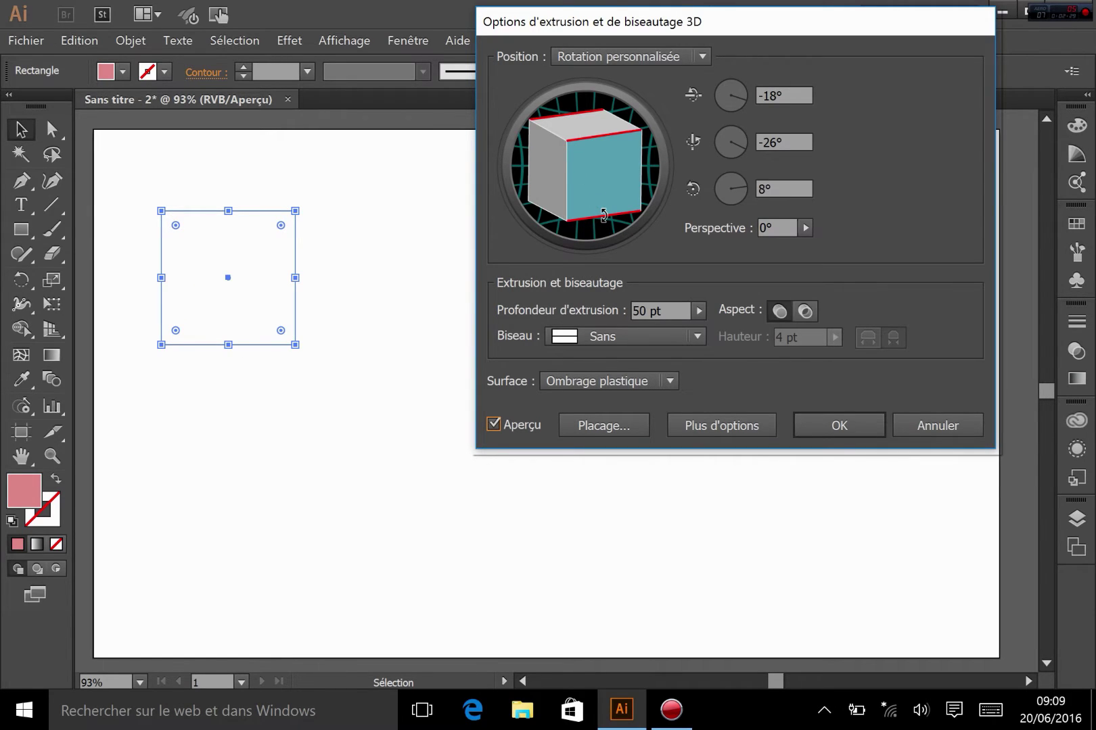
{"action": "left_click_drag", "start_coordinate": [604, 215], "coordinate": [594, 174]}
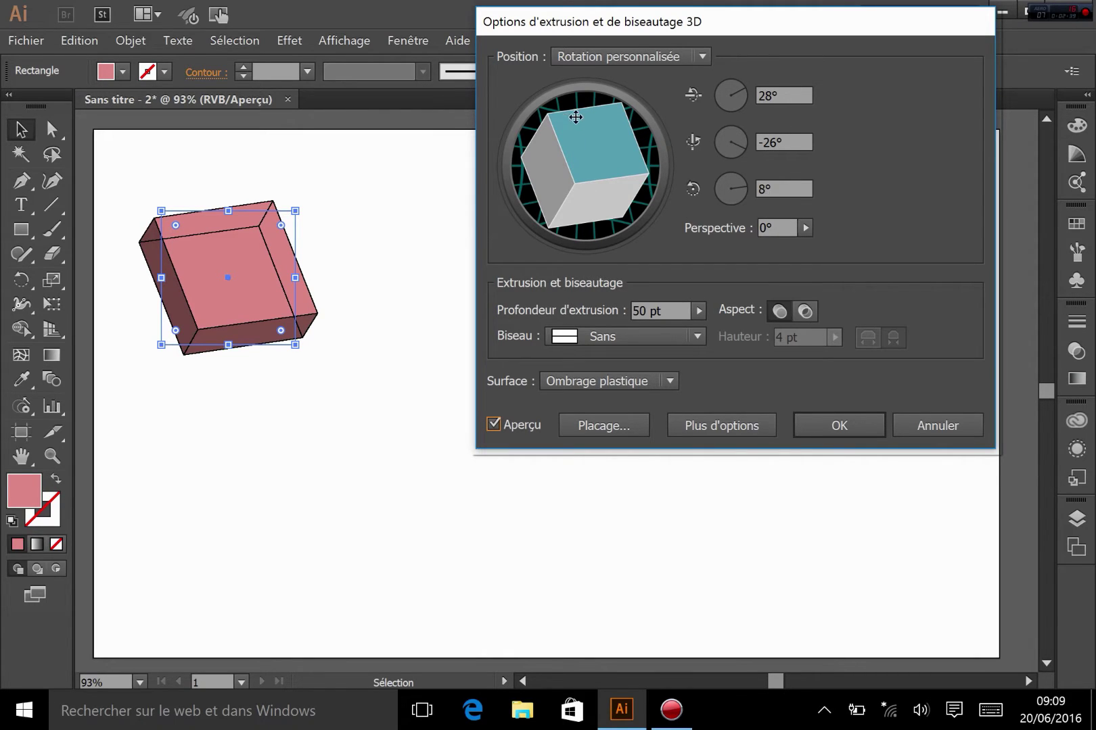
{"action": "left_click_drag", "start_coordinate": [572, 112], "coordinate": [595, 103]}
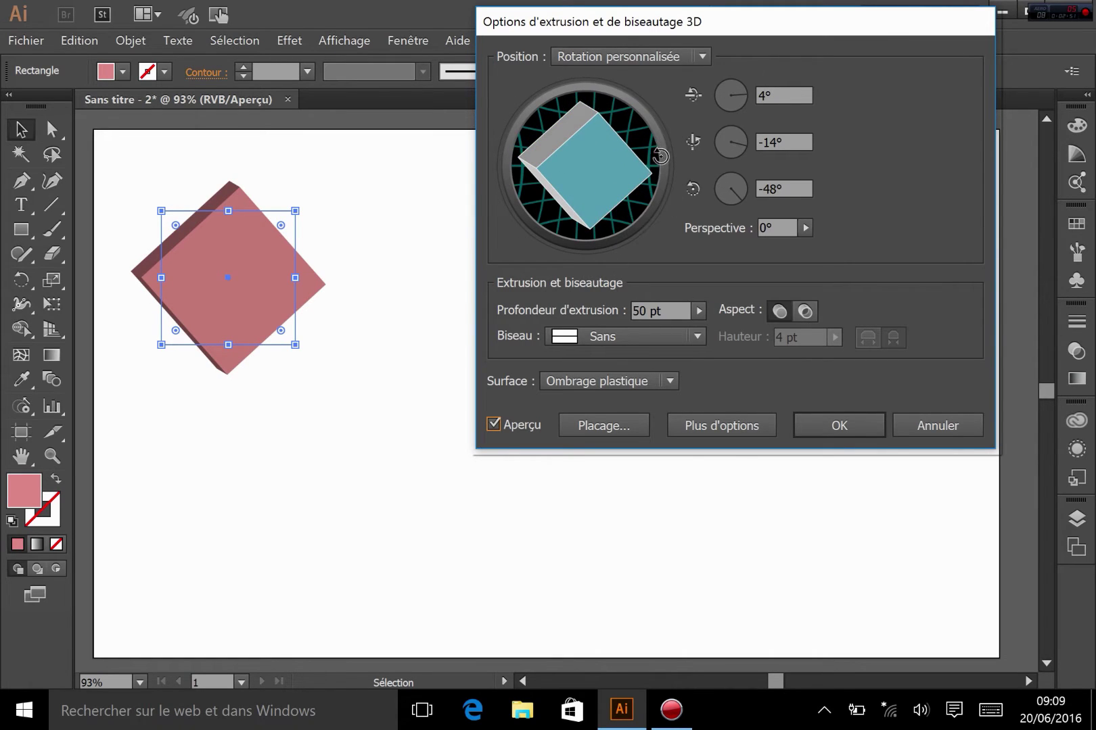
{"action": "left_click_drag", "start_coordinate": [659, 130], "coordinate": [565, 90]}
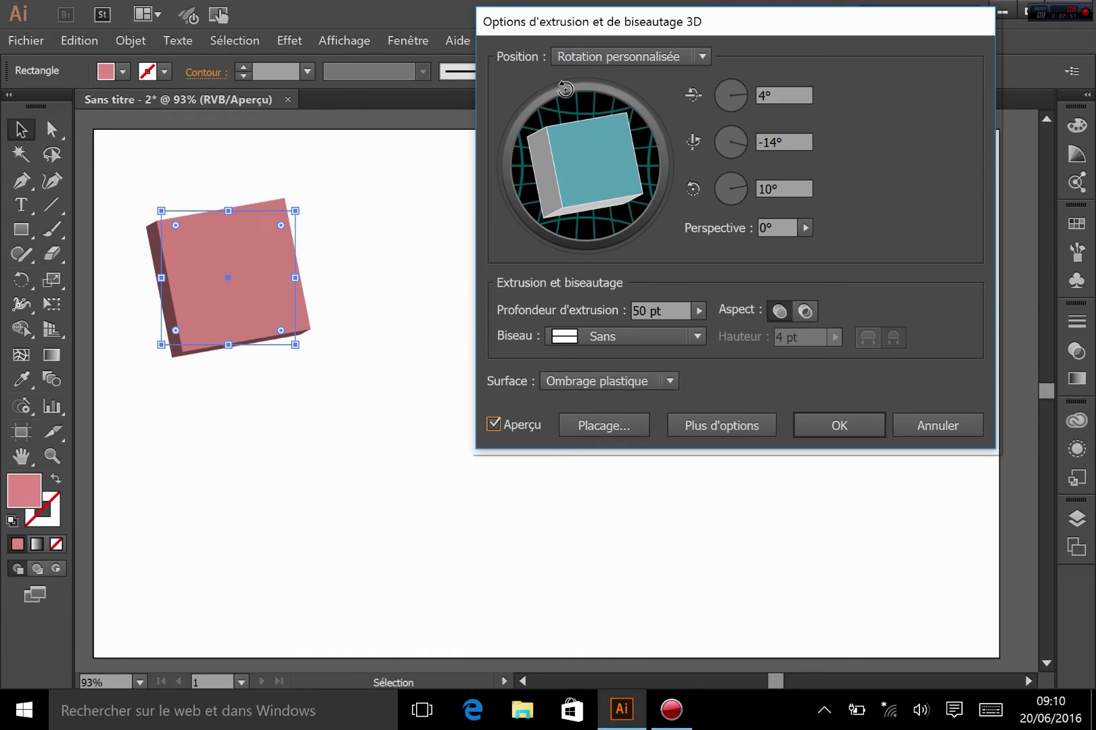
Try the Isométrique gauche position preset on the extrusion and switch to Hors axe avant.
{"action": "left_click", "coordinate": [590, 54]}
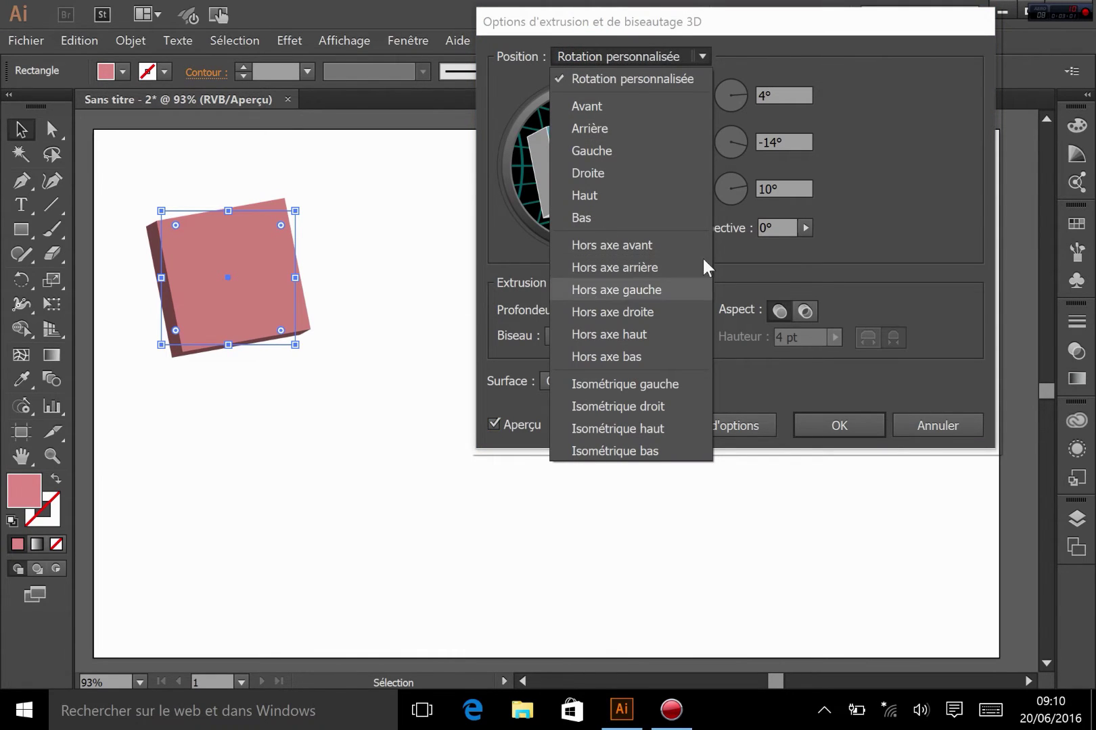
{"action": "left_click", "coordinate": [622, 381]}
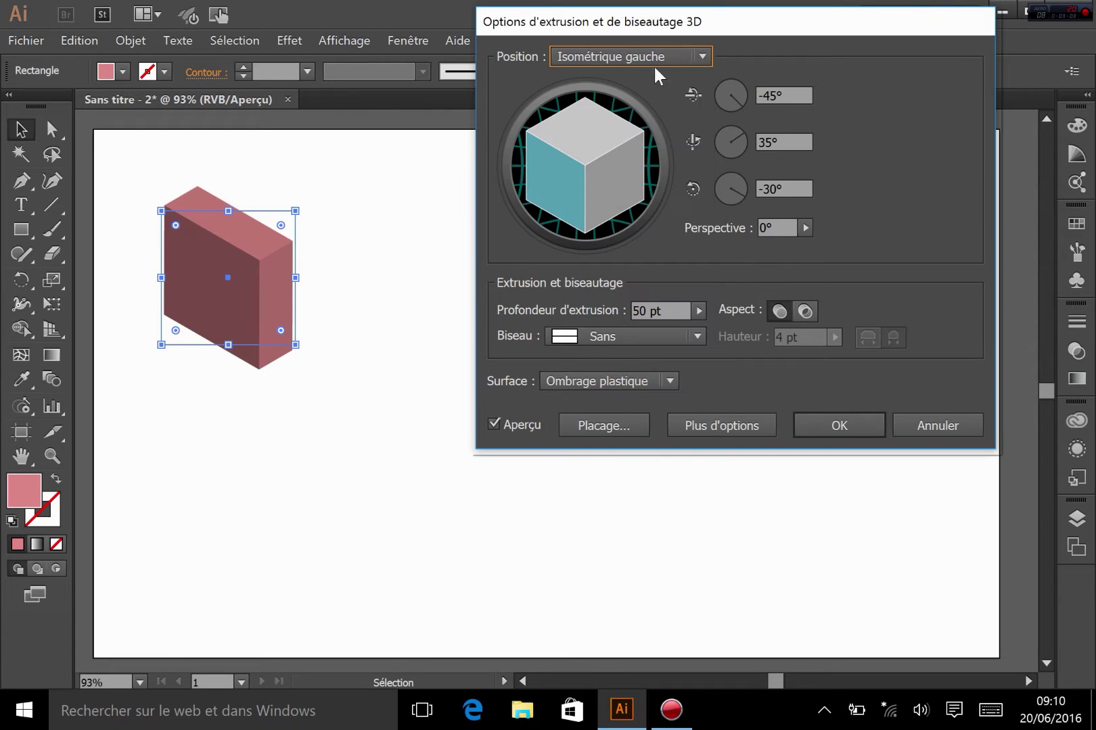
{"action": "left_click", "coordinate": [636, 56]}
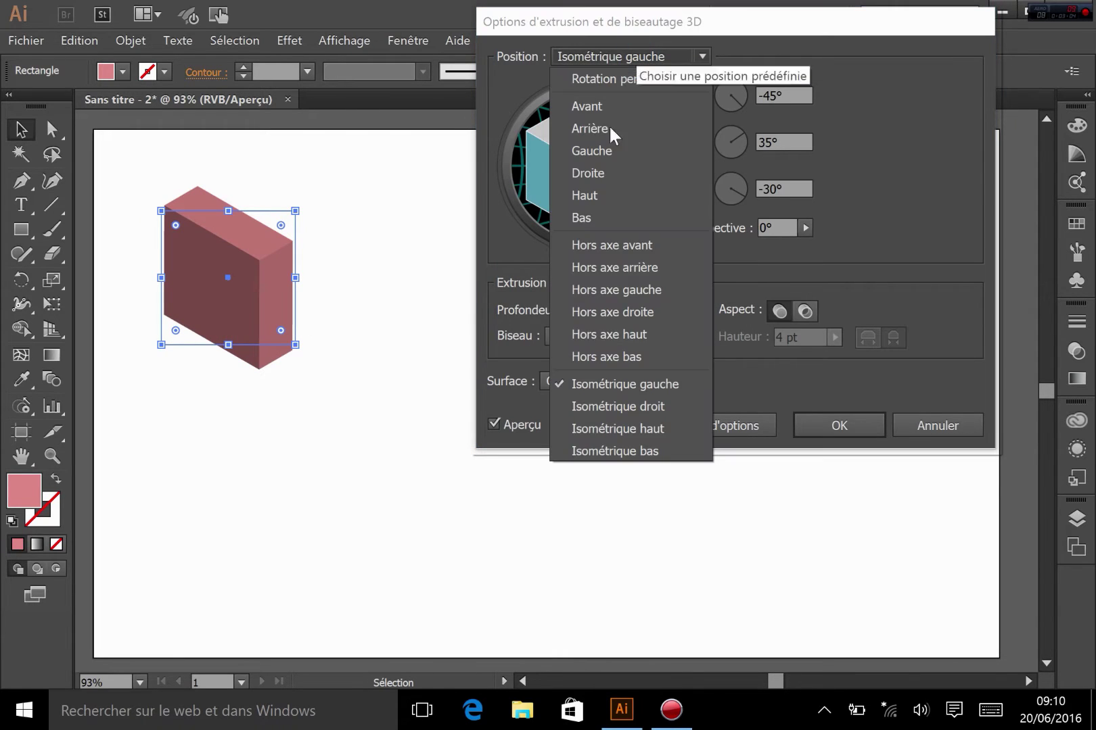
{"action": "left_click", "coordinate": [620, 246]}
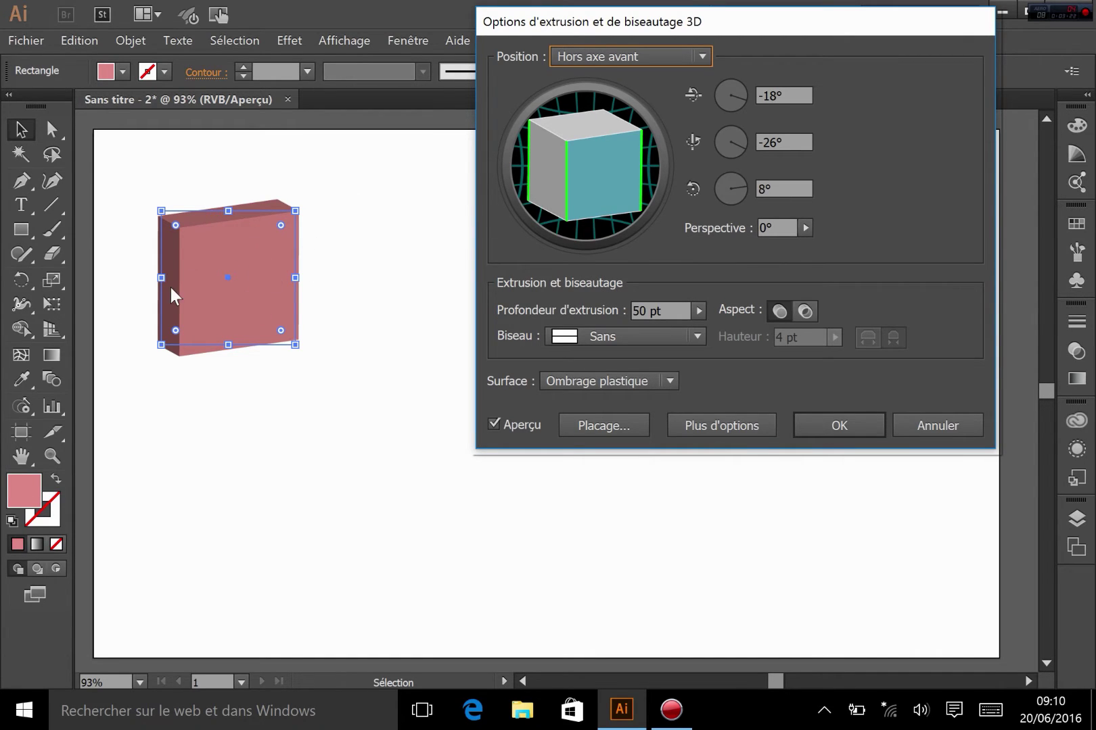
Try a perspective of 121° on the 50 pt deep extrusion and bring it back to 0°.
{"action": "left_click", "coordinate": [805, 227]}
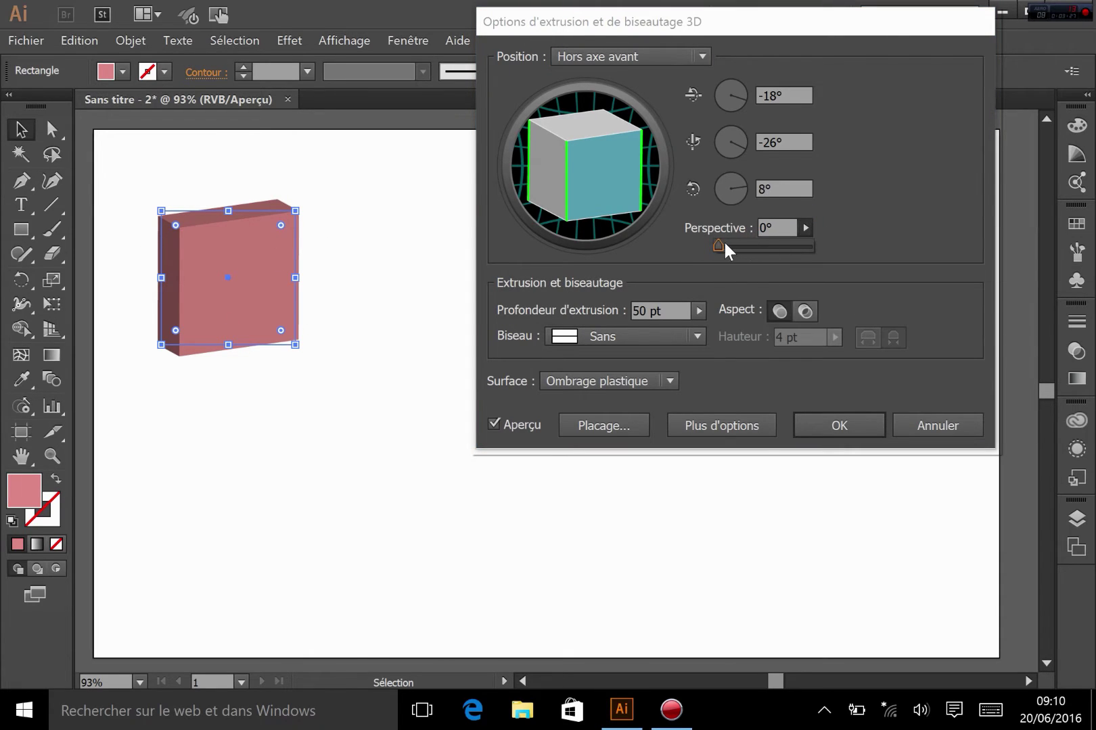
{"action": "left_click_drag", "start_coordinate": [719, 246], "coordinate": [764, 245]}
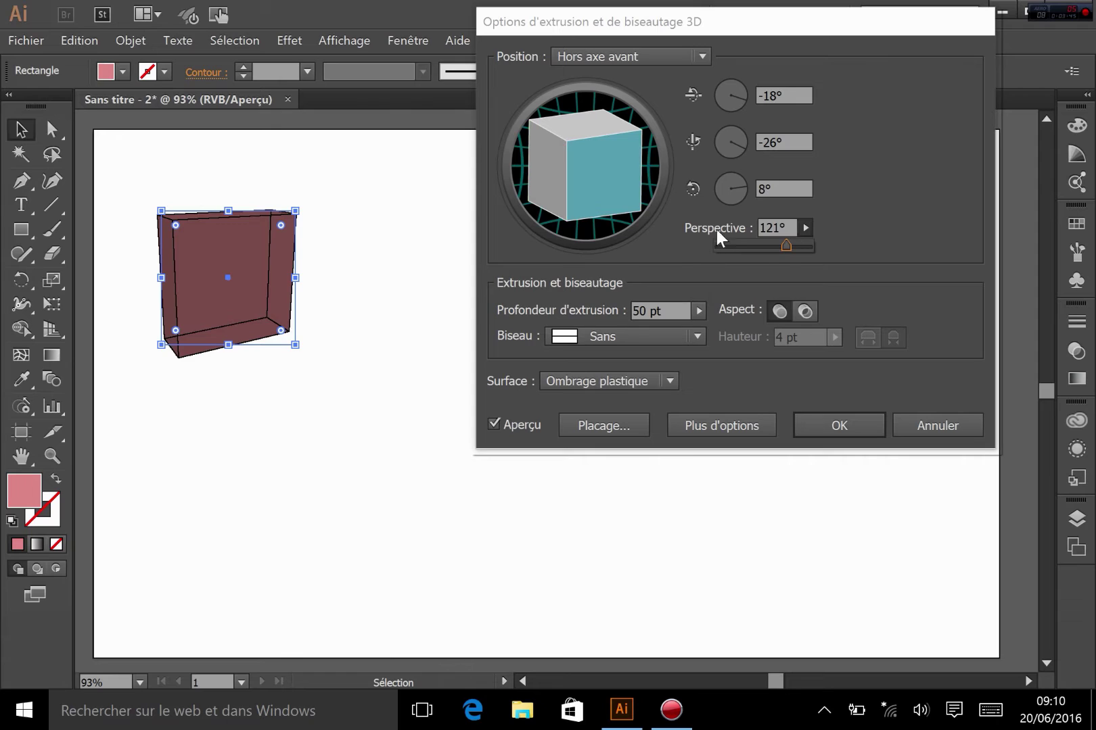
{"action": "left_click_drag", "start_coordinate": [784, 245], "coordinate": [703, 265]}
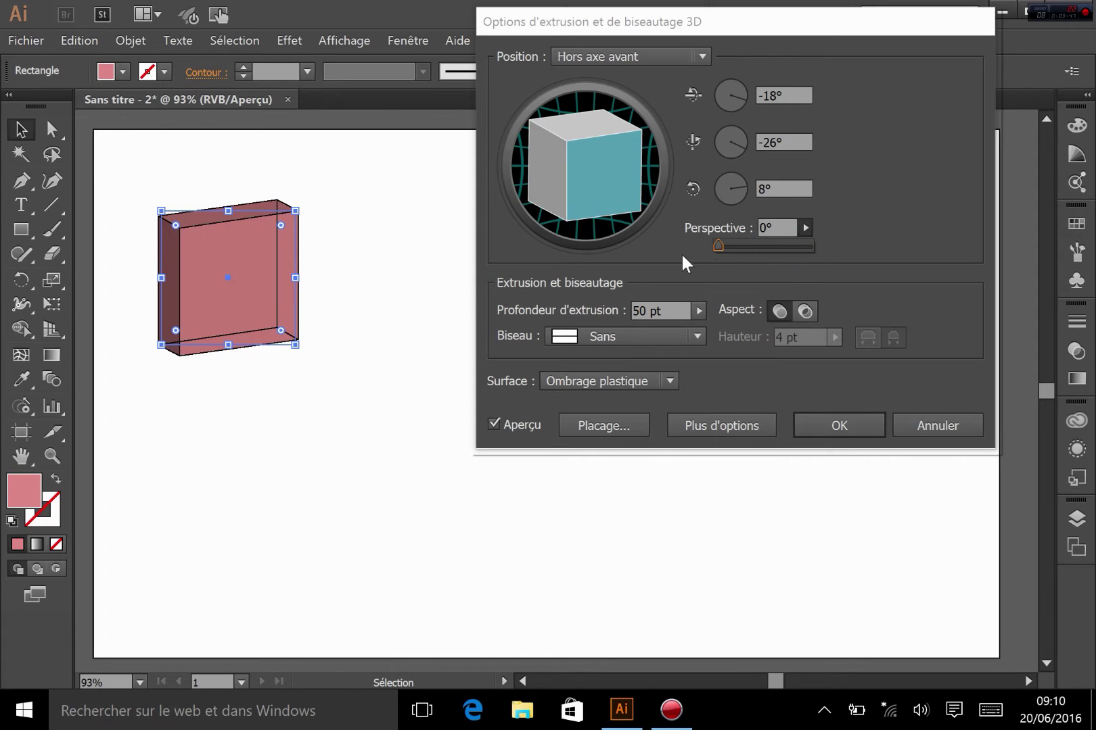
{"action": "left_click", "coordinate": [675, 255]}
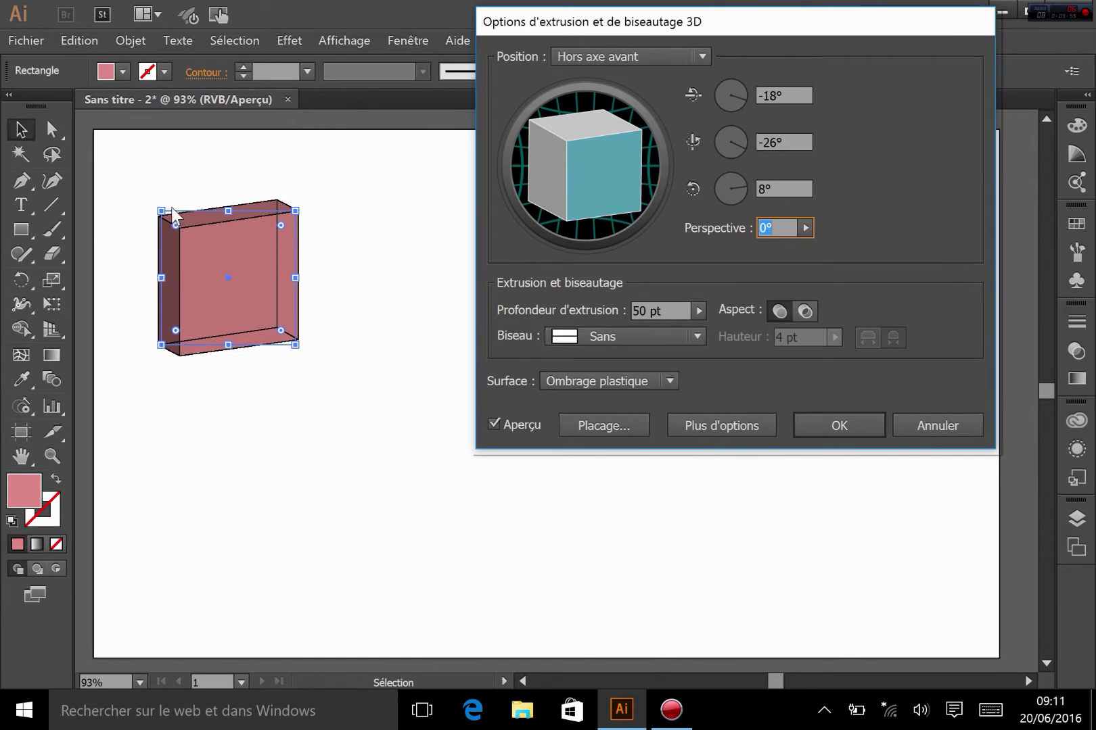
Set the extrusion depth to 331 pt.
{"action": "left_click", "coordinate": [697, 314]}
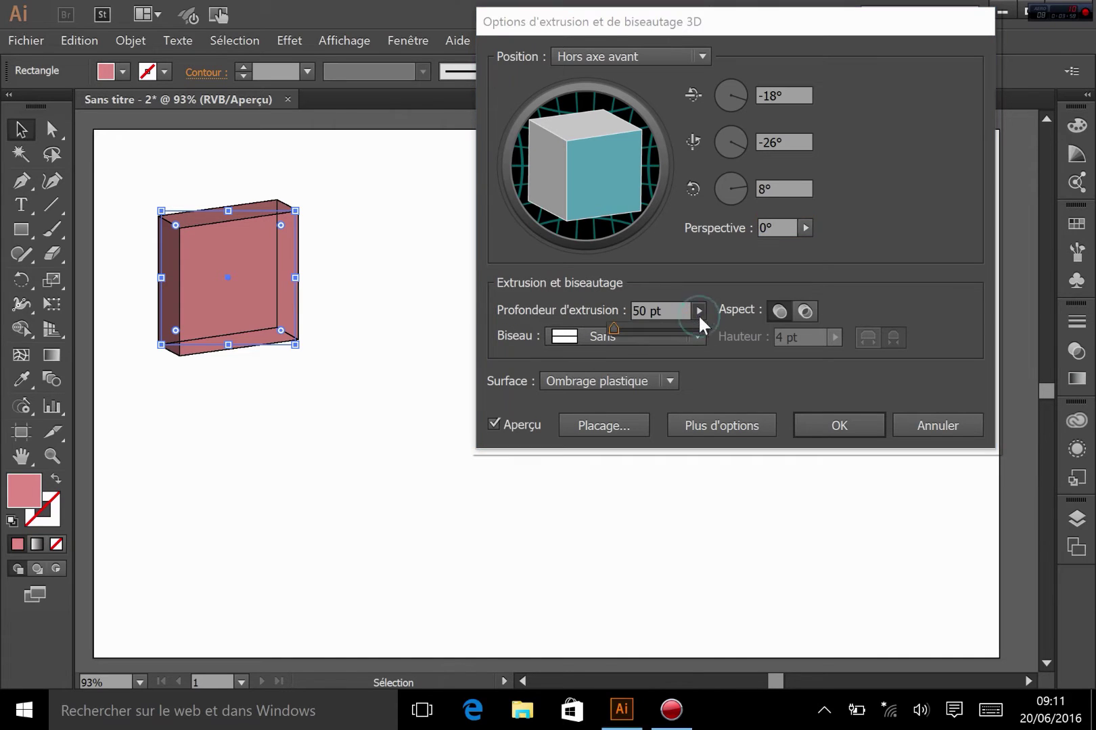
{"action": "left_click_drag", "start_coordinate": [618, 330], "coordinate": [619, 331]}
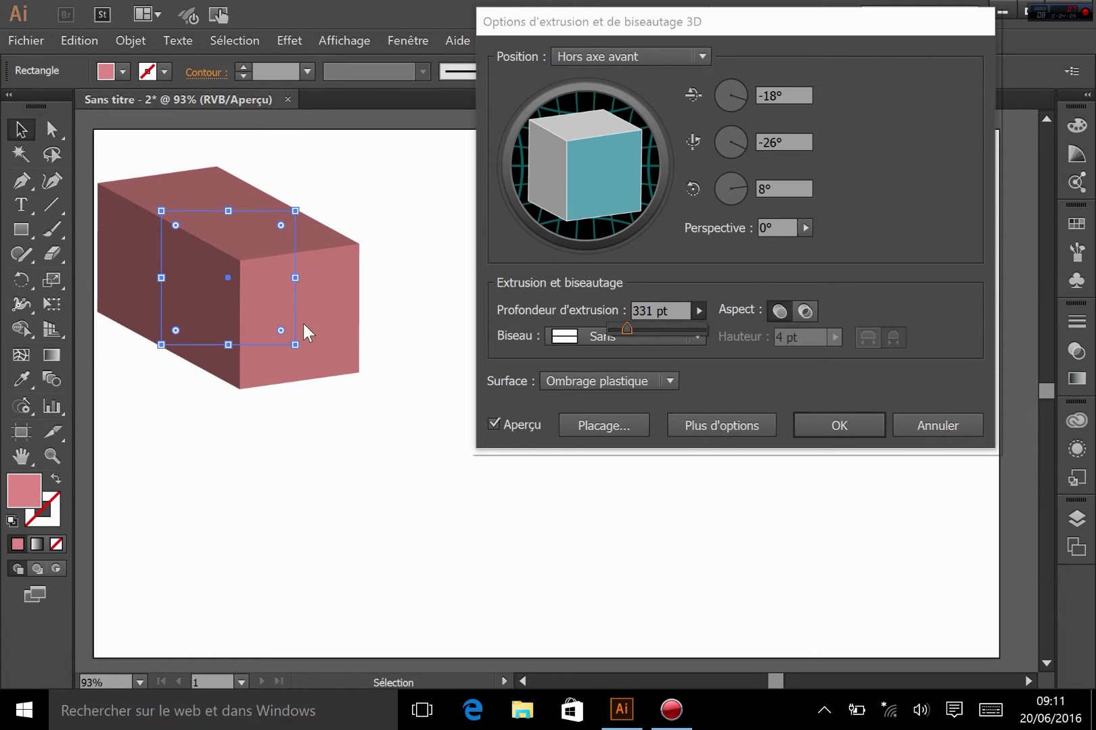
Try perspectives of 131° and 159° on the deepened extrusion and reset the perspective to 0°.
{"action": "left_click", "coordinate": [800, 228]}
{"action": "left_click", "coordinate": [802, 228]}
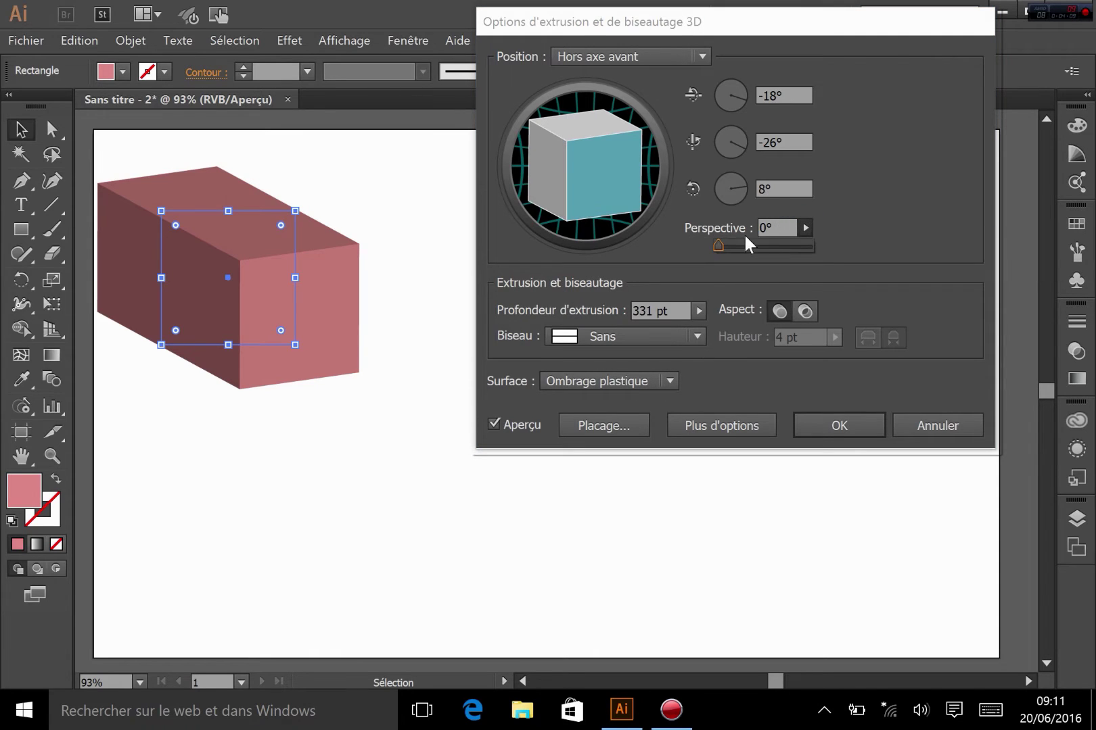
{"action": "left_click_drag", "start_coordinate": [719, 248], "coordinate": [795, 253]}
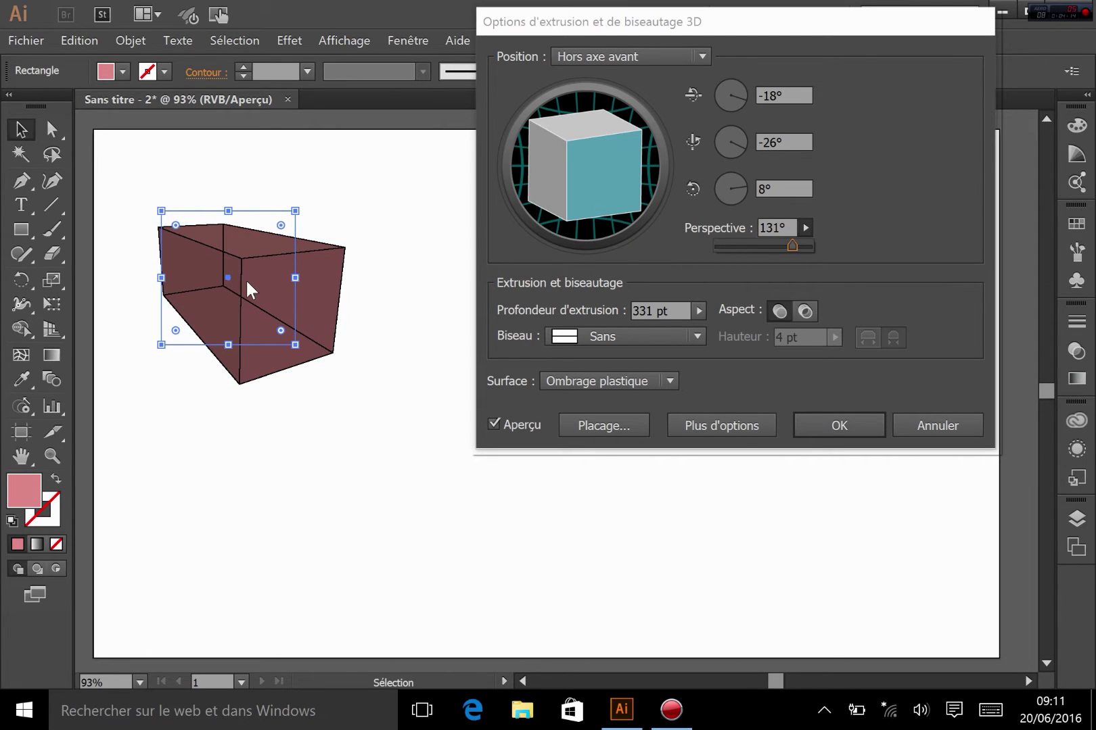
{"action": "left_click", "coordinate": [798, 247]}
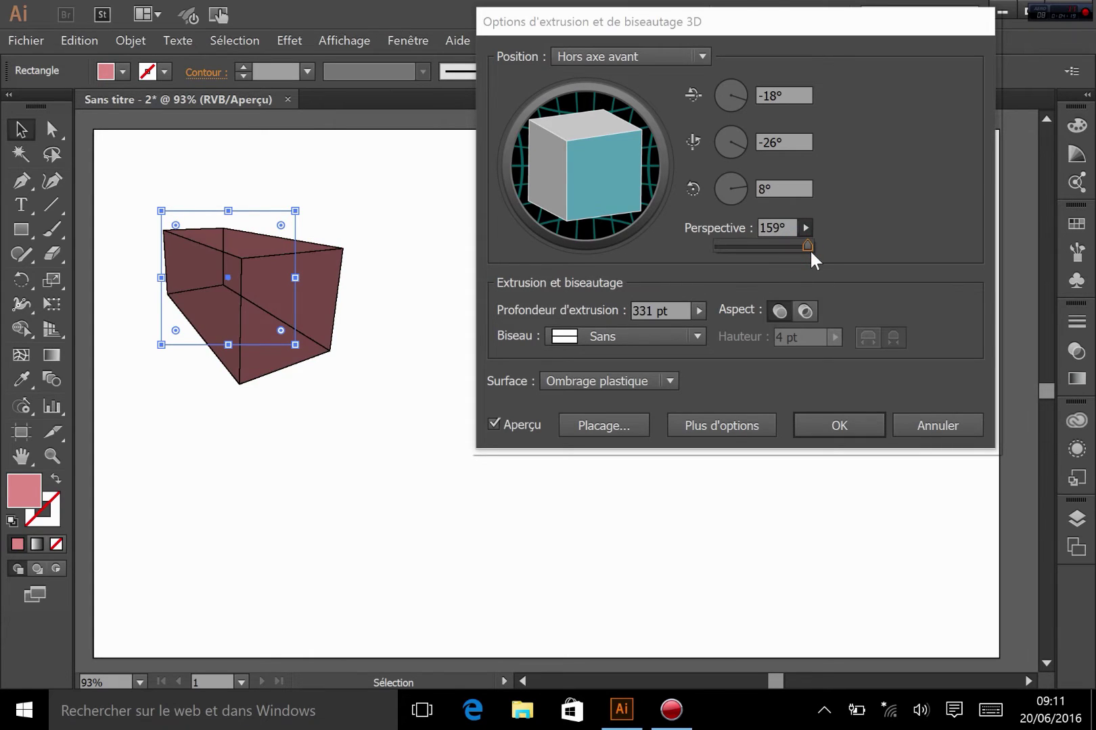
{"action": "left_click_drag", "start_coordinate": [809, 249], "coordinate": [717, 248]}
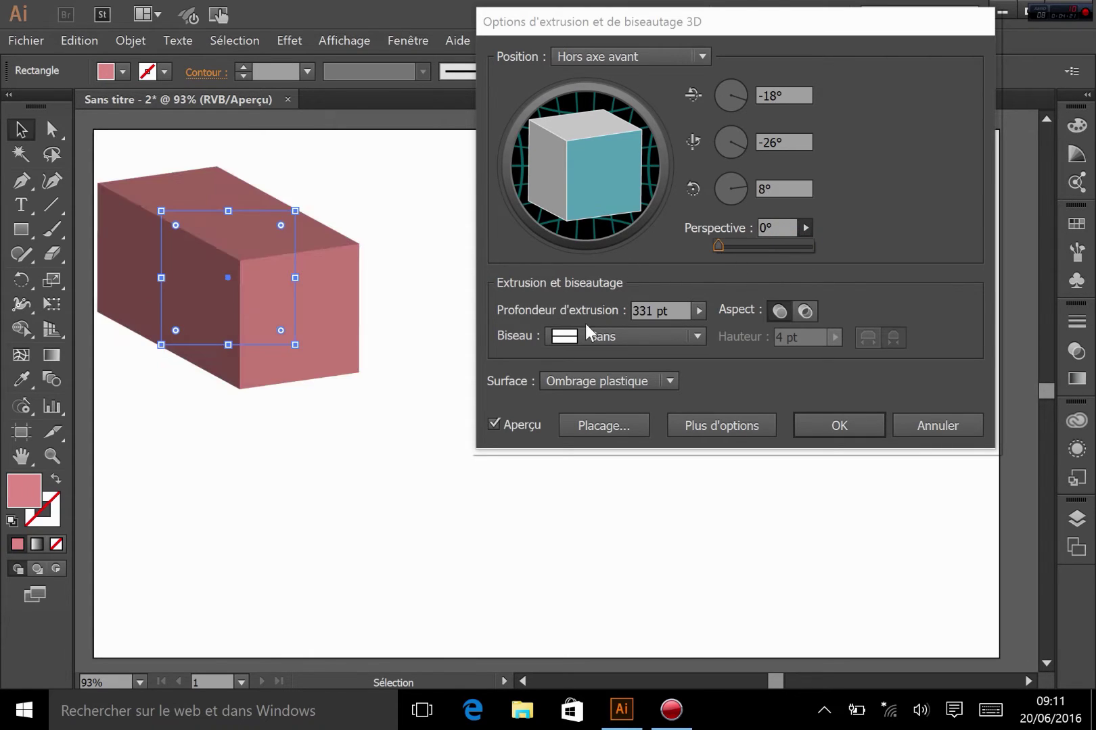
{"action": "left_click", "coordinate": [656, 246]}
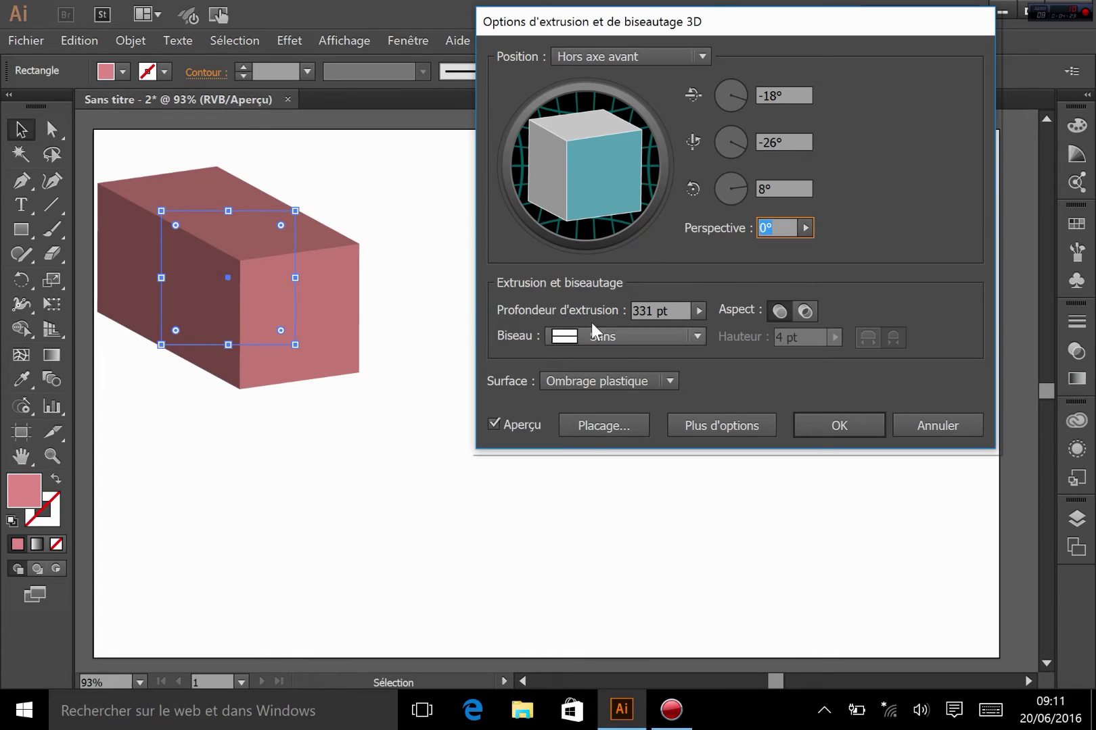
Set the extrusion depth to 264 pt and try the hollow aspect before restoring the solid one.
{"action": "left_click", "coordinate": [700, 309]}
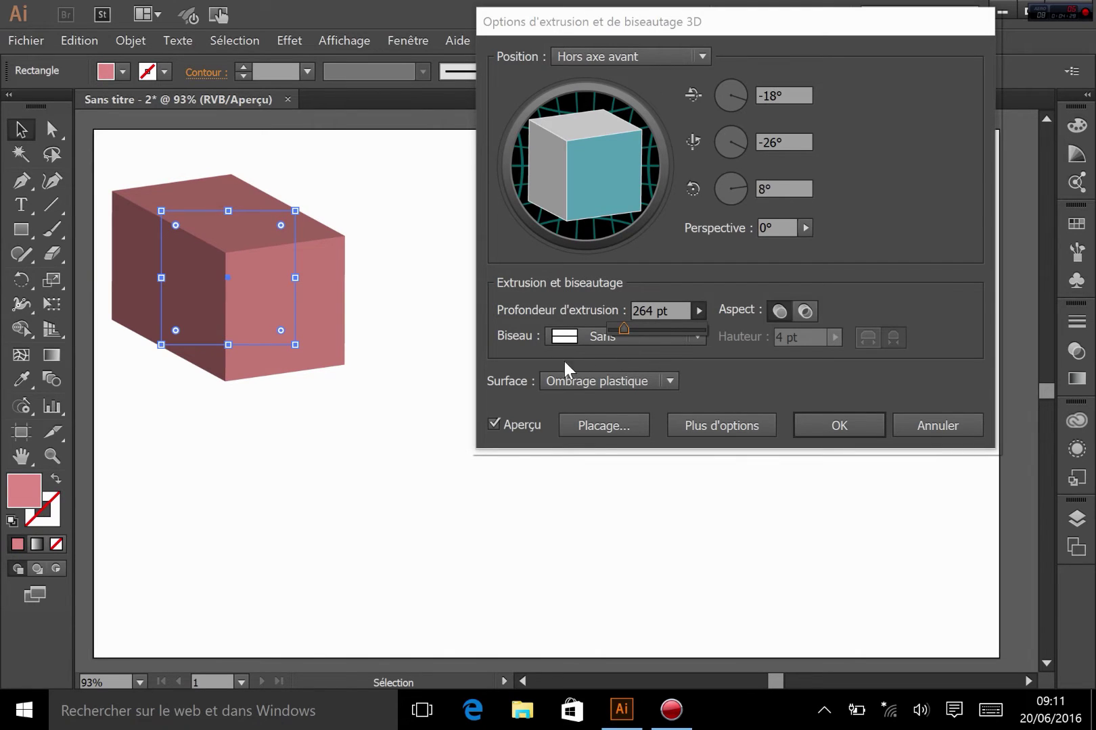
{"action": "left_click", "coordinate": [828, 293]}
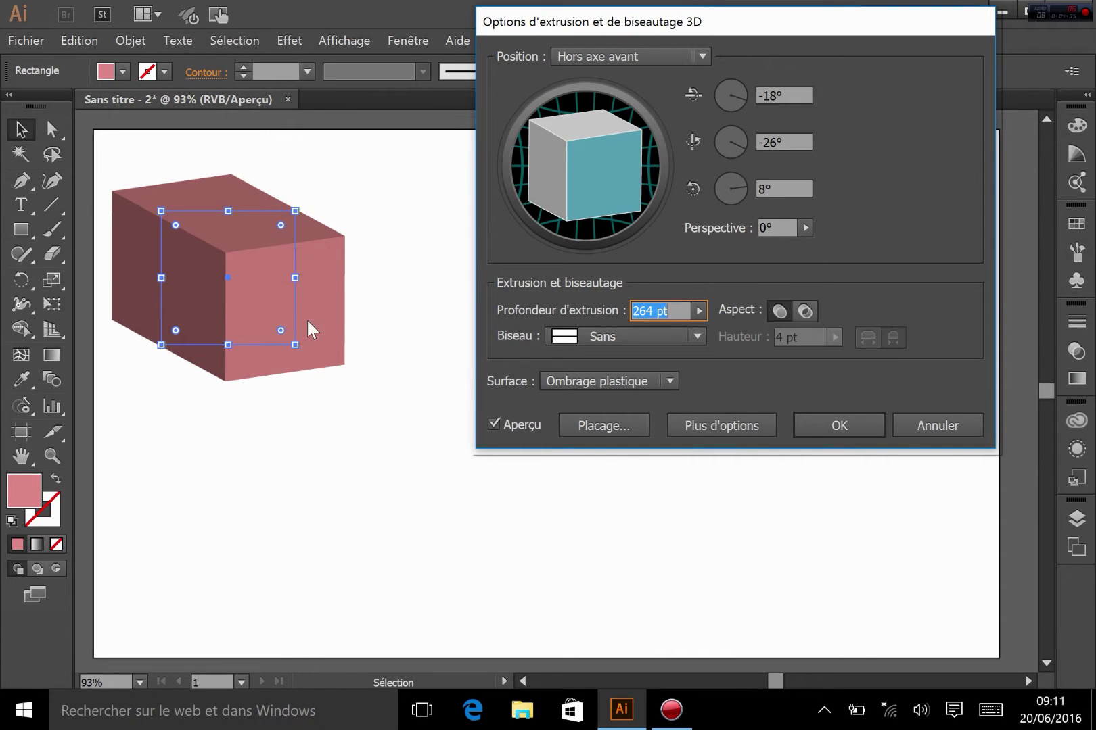
{"action": "left_click", "coordinate": [806, 309]}
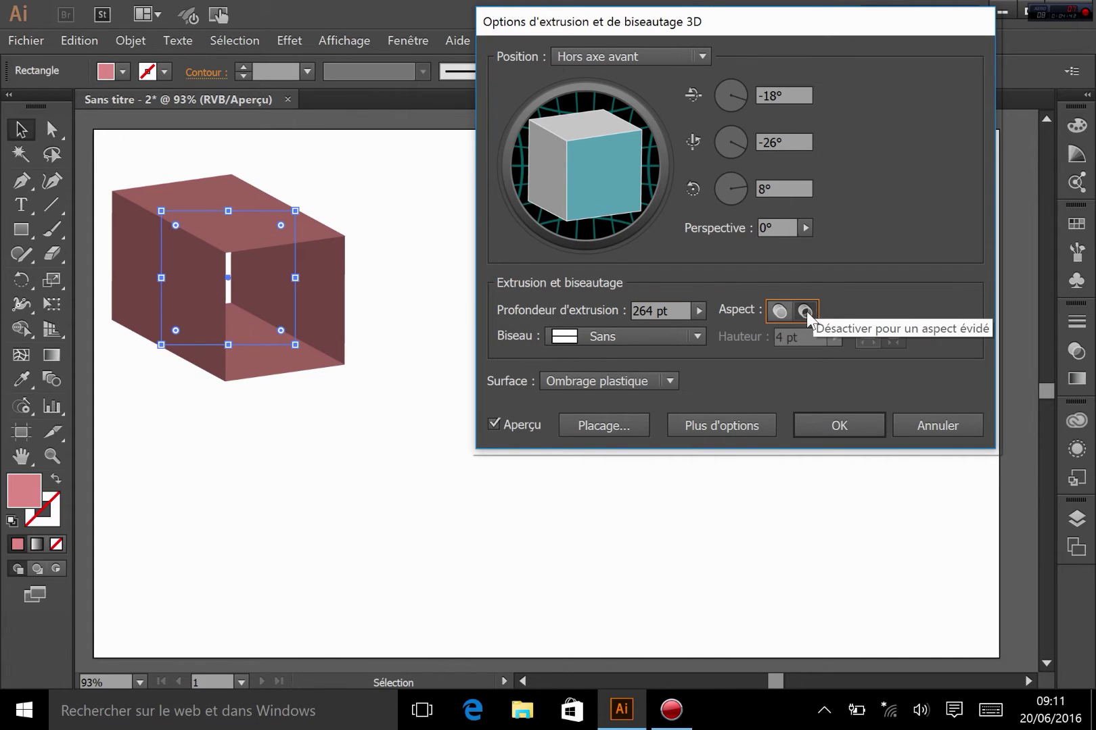
{"action": "left_click", "coordinate": [778, 310]}
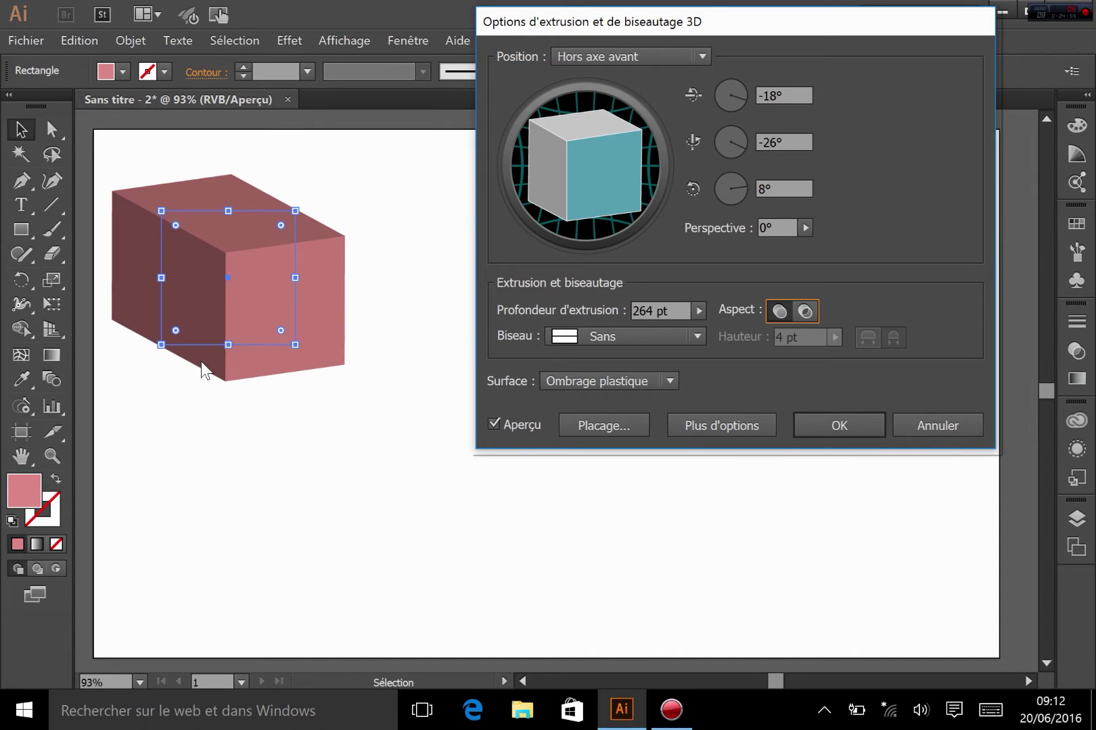
Try the Classic bevel on the extrusion and replace it with Complexe 1 at a height of 18 pt.
{"action": "left_click", "coordinate": [698, 336]}
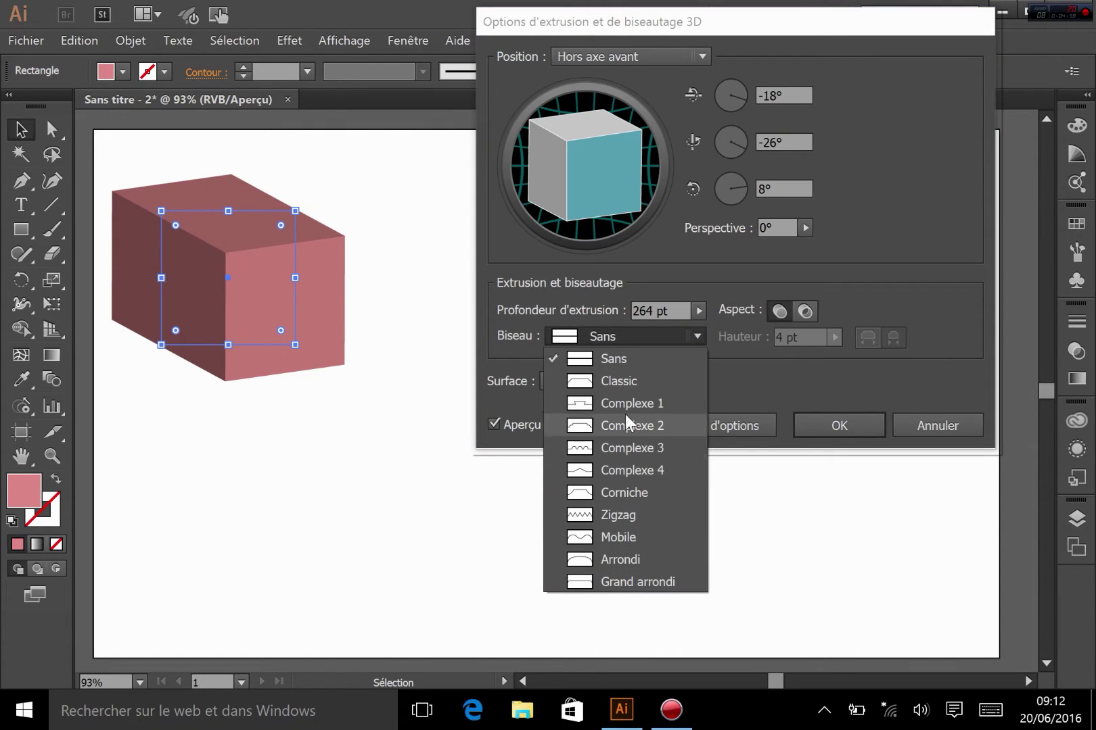
{"action": "left_click", "coordinate": [620, 384]}
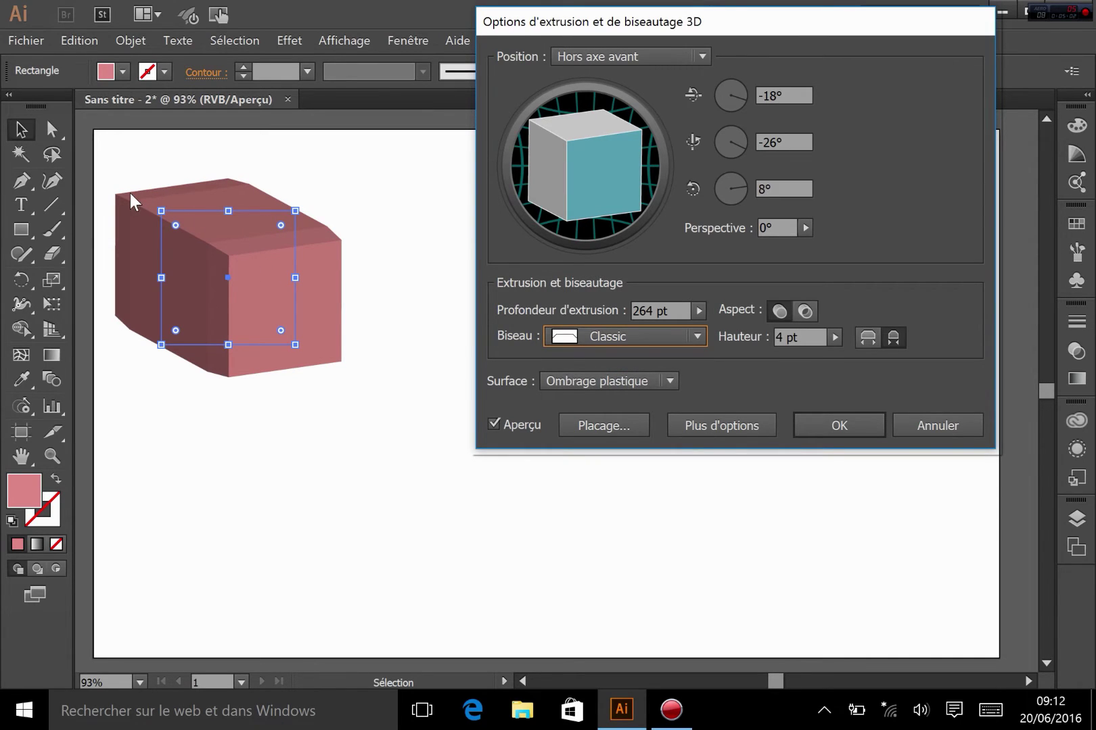
{"action": "left_click", "coordinate": [569, 342]}
{"action": "left_click", "coordinate": [609, 407]}
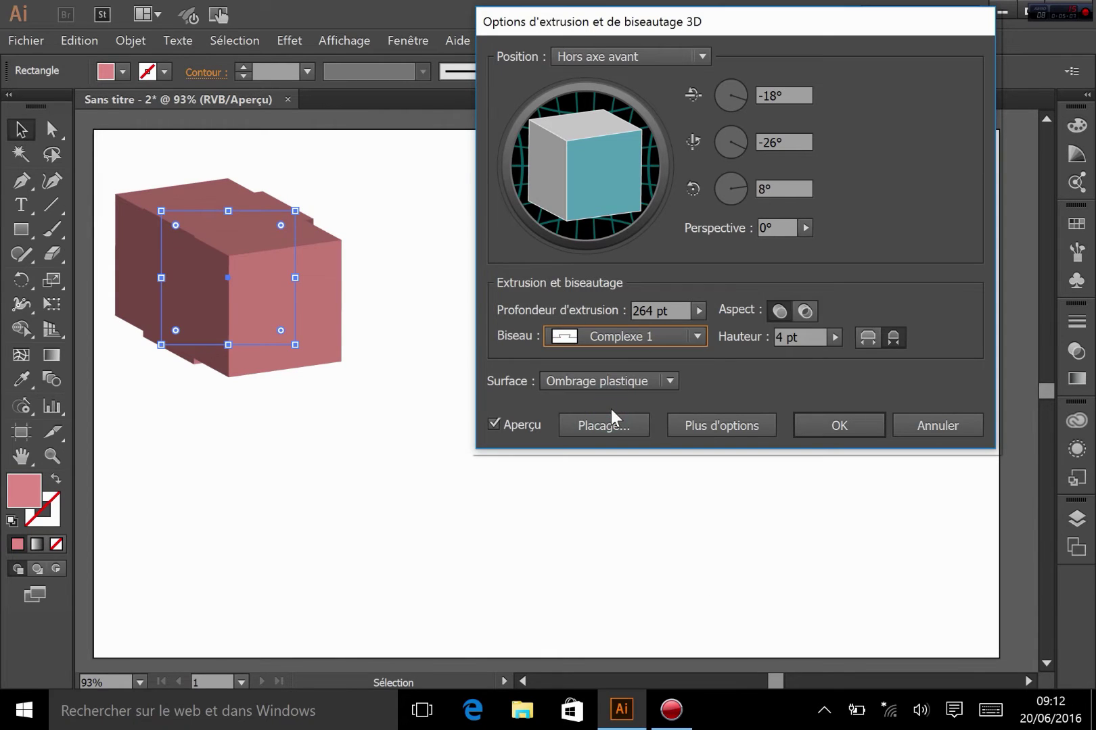
{"action": "left_click", "coordinate": [691, 335]}
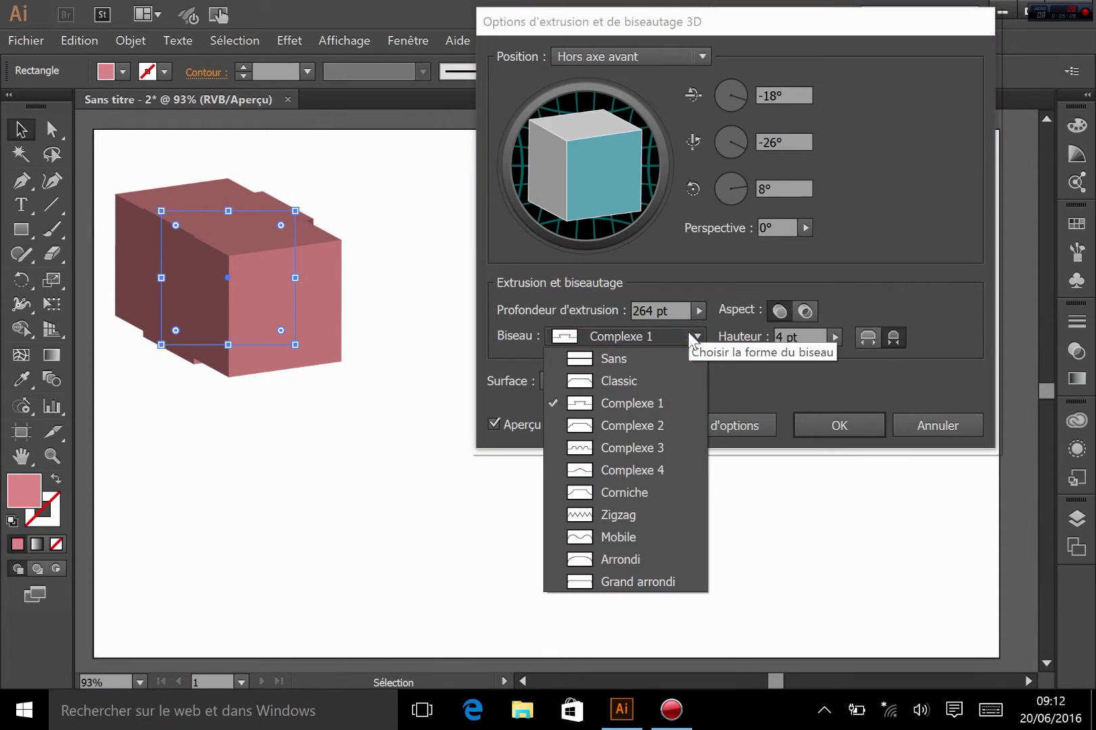
{"action": "left_click", "coordinate": [691, 335]}
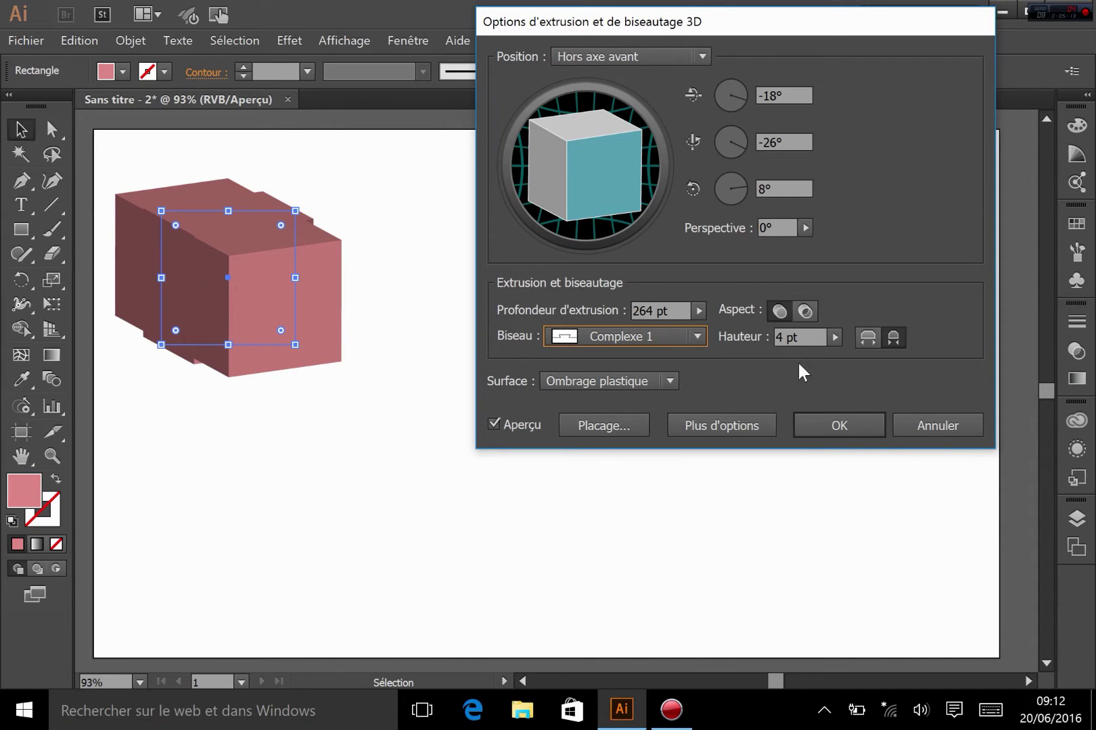
{"action": "left_click", "coordinate": [834, 338]}
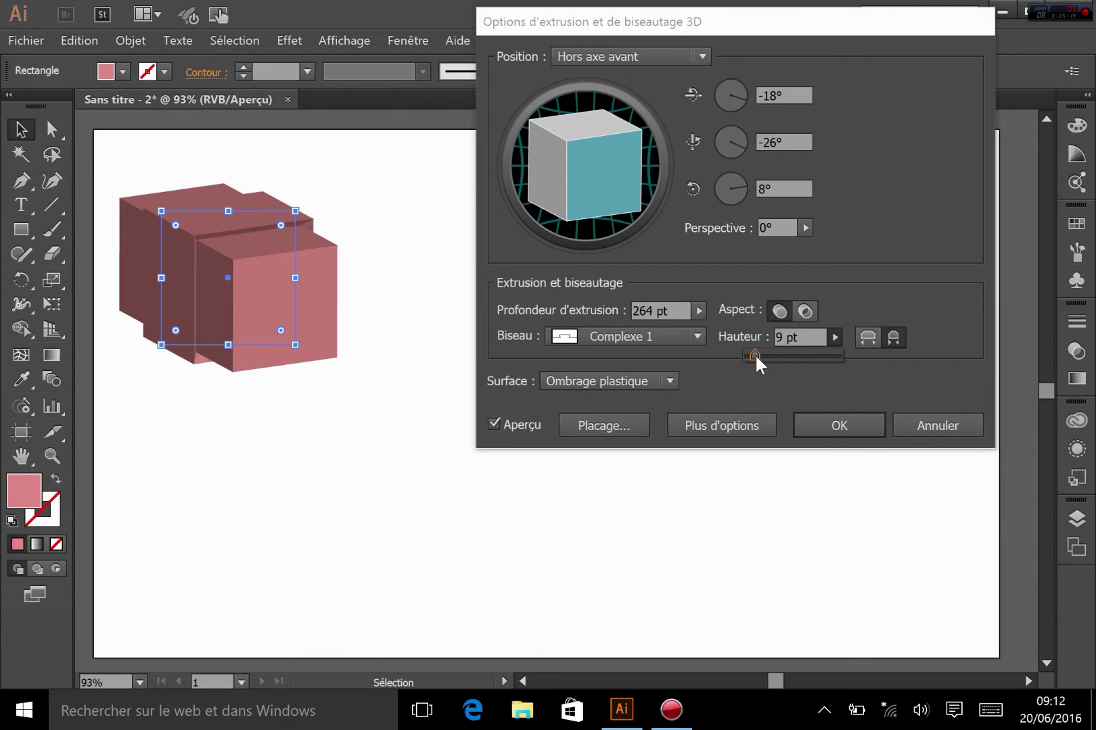
{"action": "left_click_drag", "start_coordinate": [755, 354], "coordinate": [759, 356]}
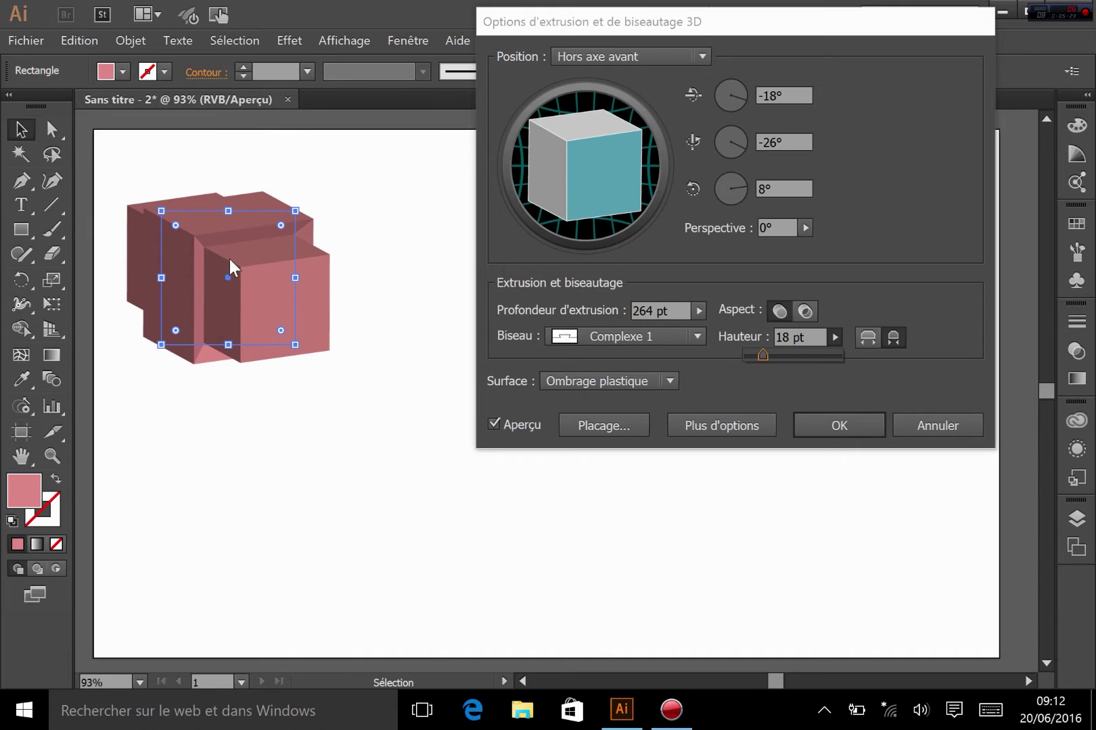
Try the Complexe 2, Complexe 3, Mobile, Arrondi and Grand arrondi bevels on the extrusion.
{"action": "left_click", "coordinate": [574, 338]}
{"action": "left_click", "coordinate": [577, 343]}
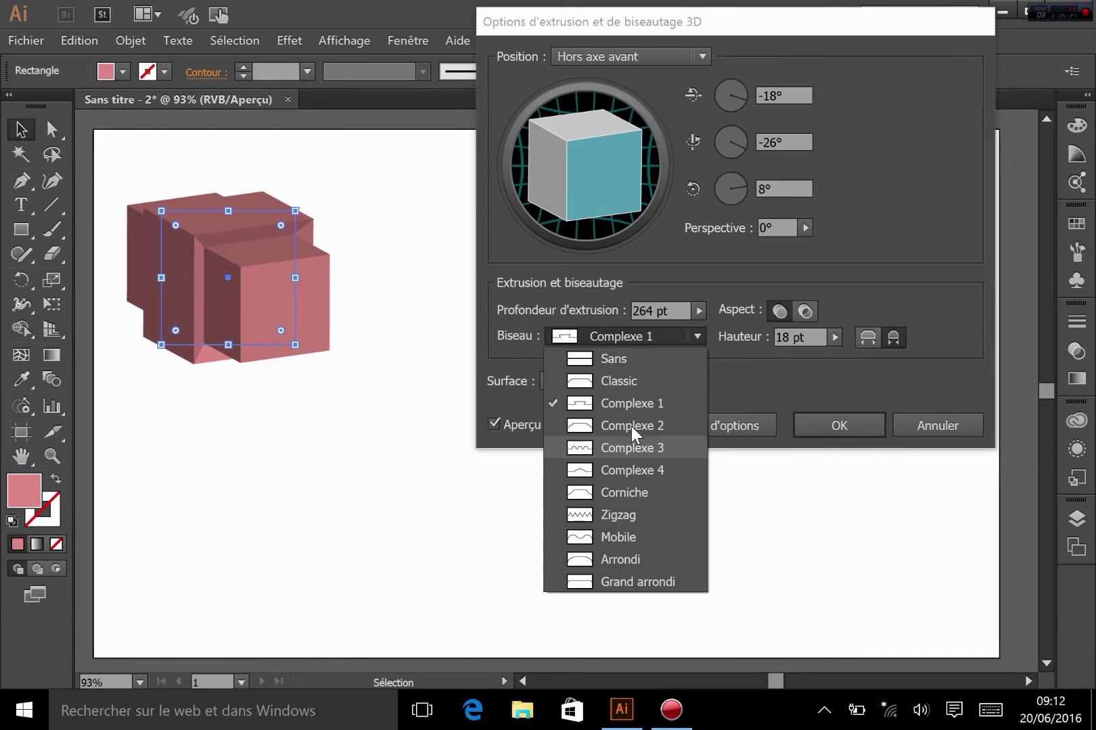
{"action": "left_click", "coordinate": [629, 424]}
{"action": "left_click", "coordinate": [599, 336]}
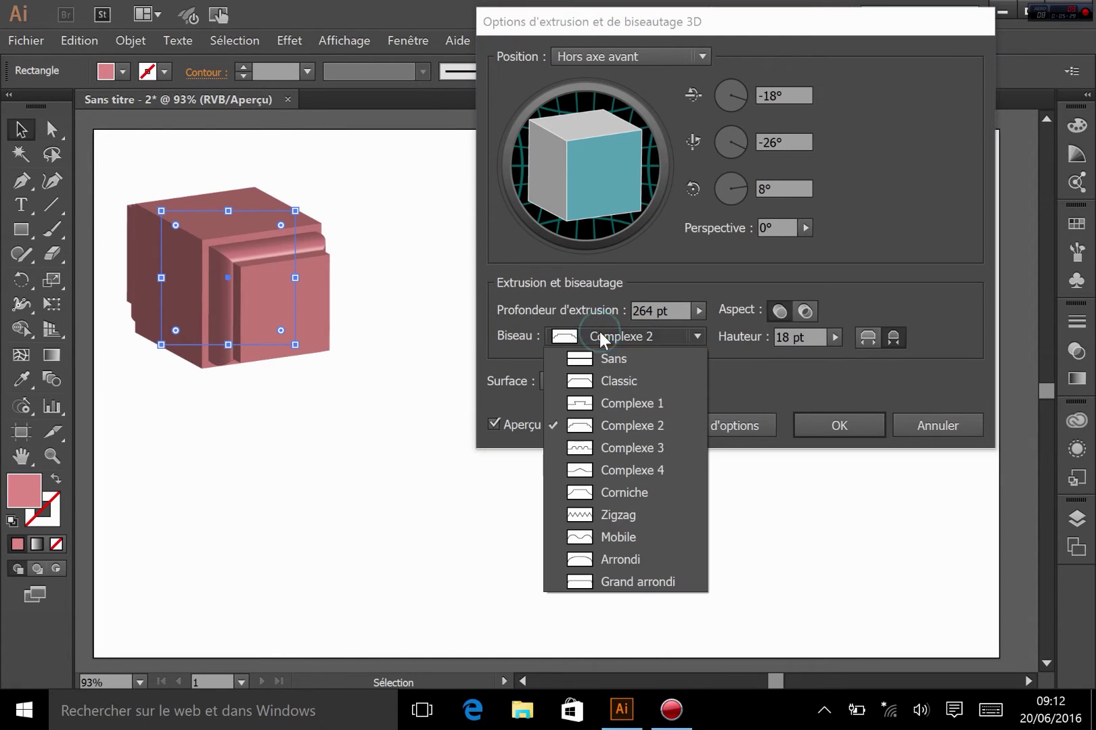
{"action": "left_click", "coordinate": [621, 447]}
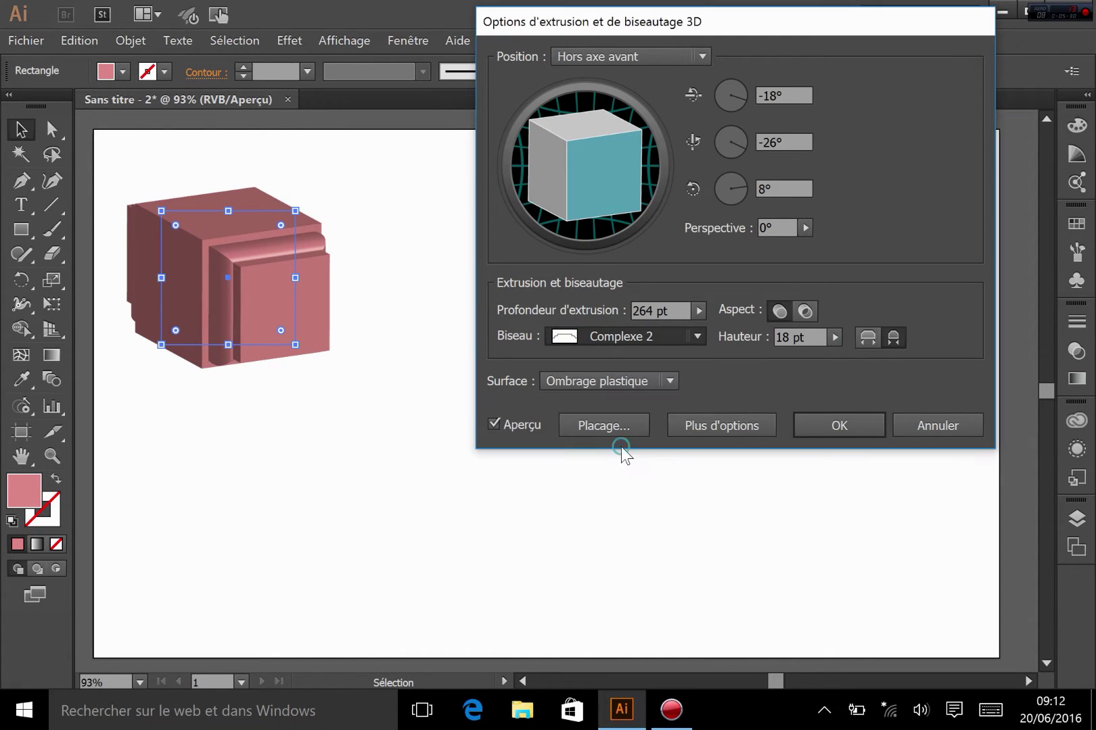
{"action": "left_click", "coordinate": [598, 338]}
{"action": "left_click", "coordinate": [613, 539]}
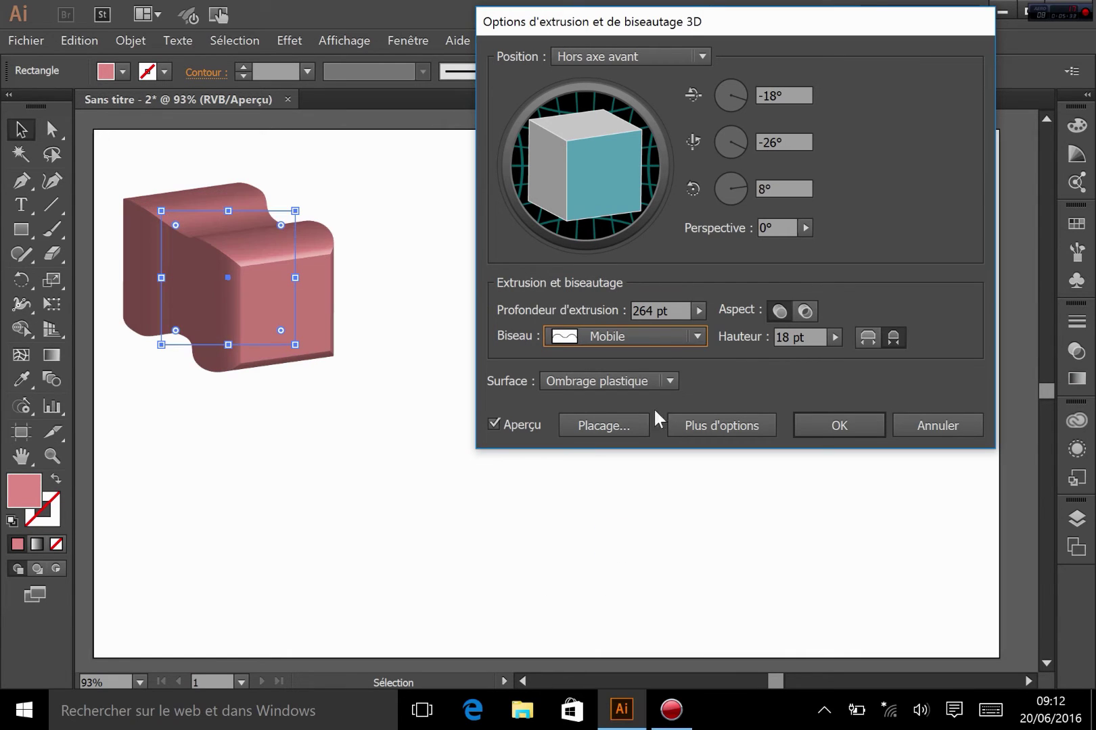
{"action": "left_click", "coordinate": [624, 334]}
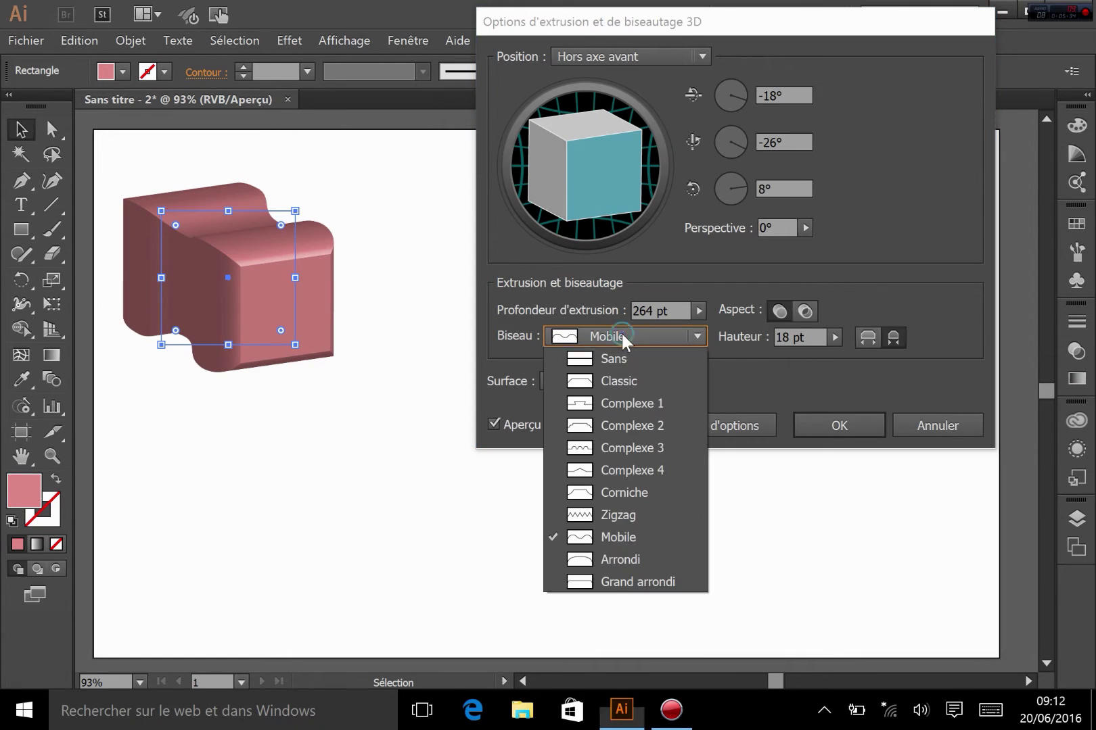
{"action": "left_click", "coordinate": [623, 555]}
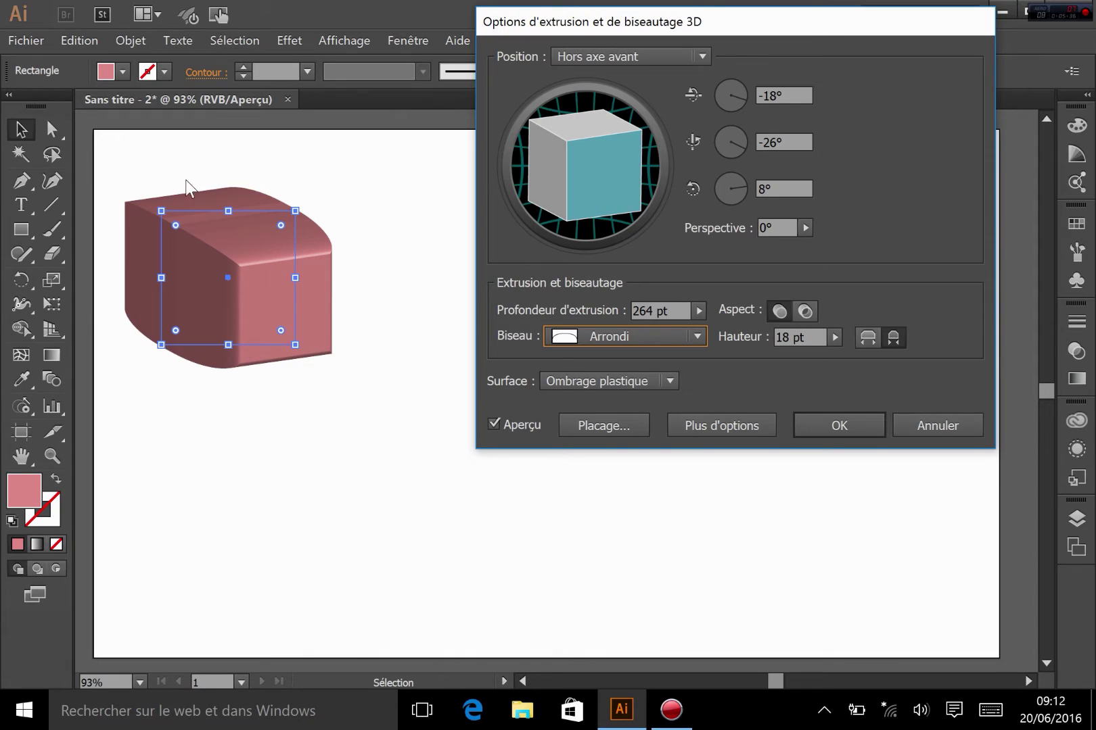
{"action": "left_click", "coordinate": [614, 343]}
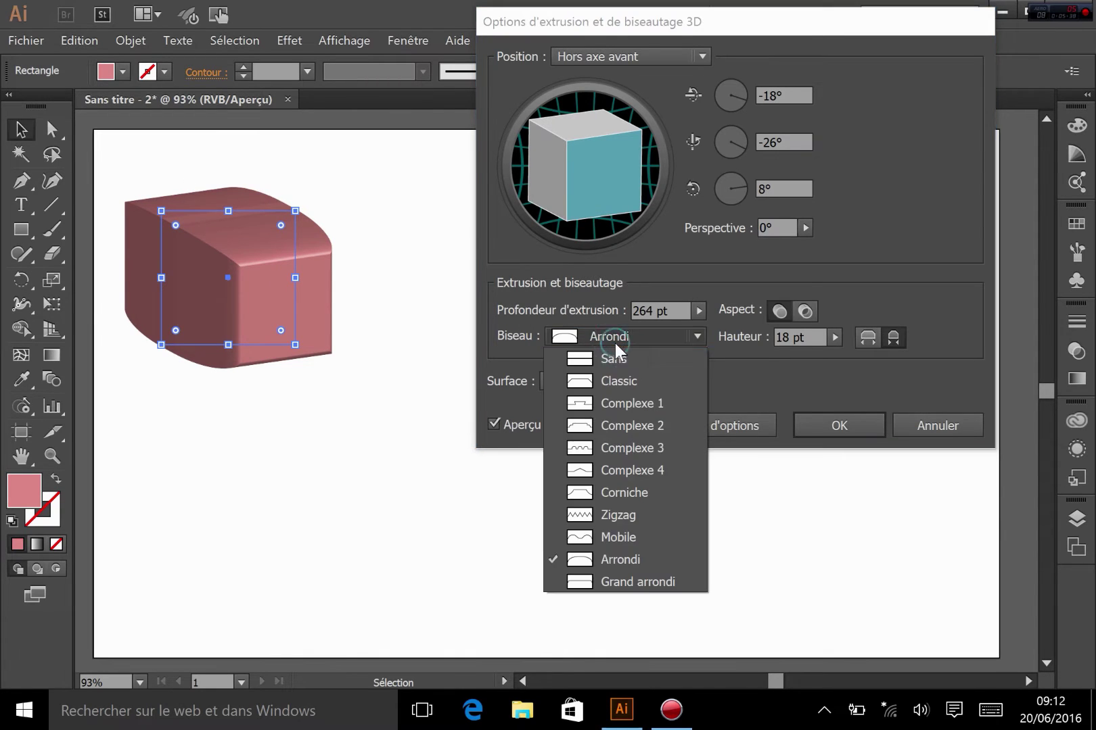
{"action": "left_click", "coordinate": [641, 583]}
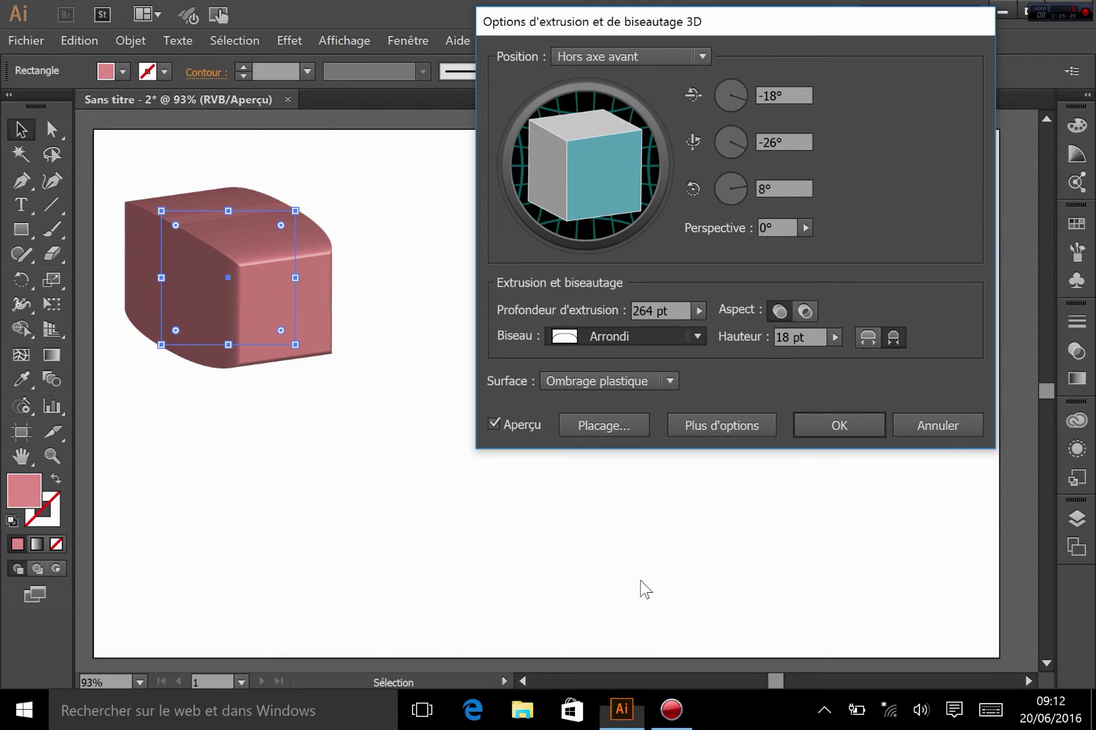
Compare the outward and inward extents of a Classic bevel, leave it outward, and reset the bevel to Sans.
{"action": "left_click", "coordinate": [614, 334]}
{"action": "left_click", "coordinate": [619, 383]}
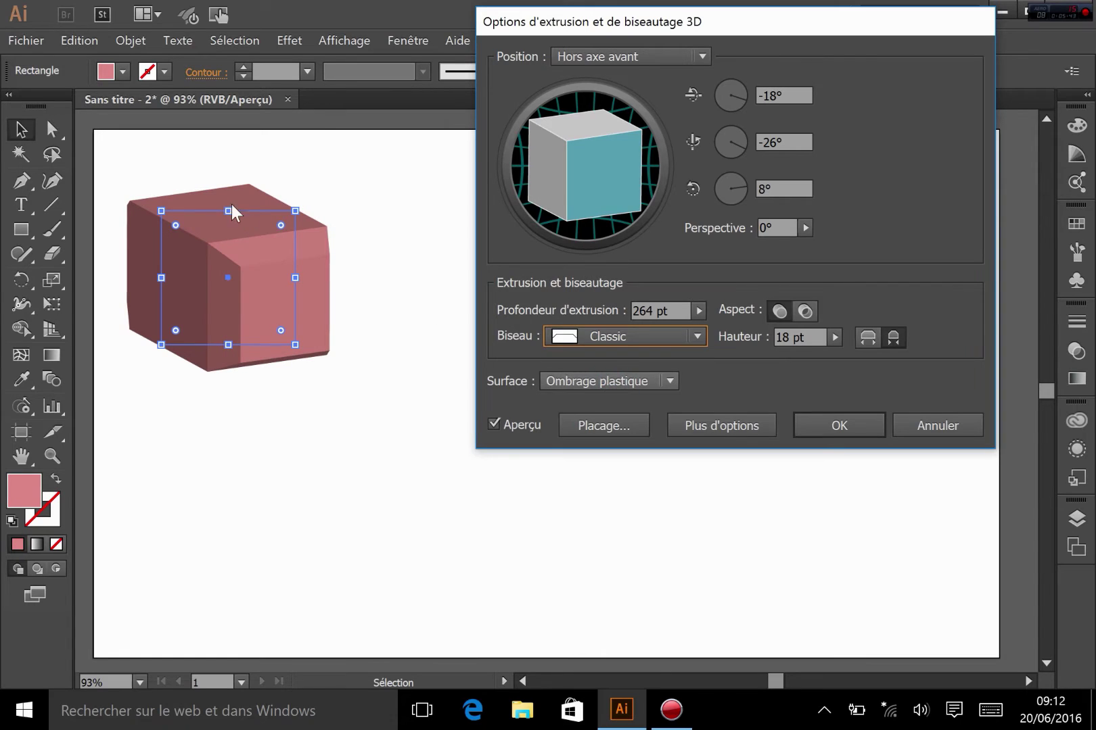
{"action": "left_click", "coordinate": [866, 339]}
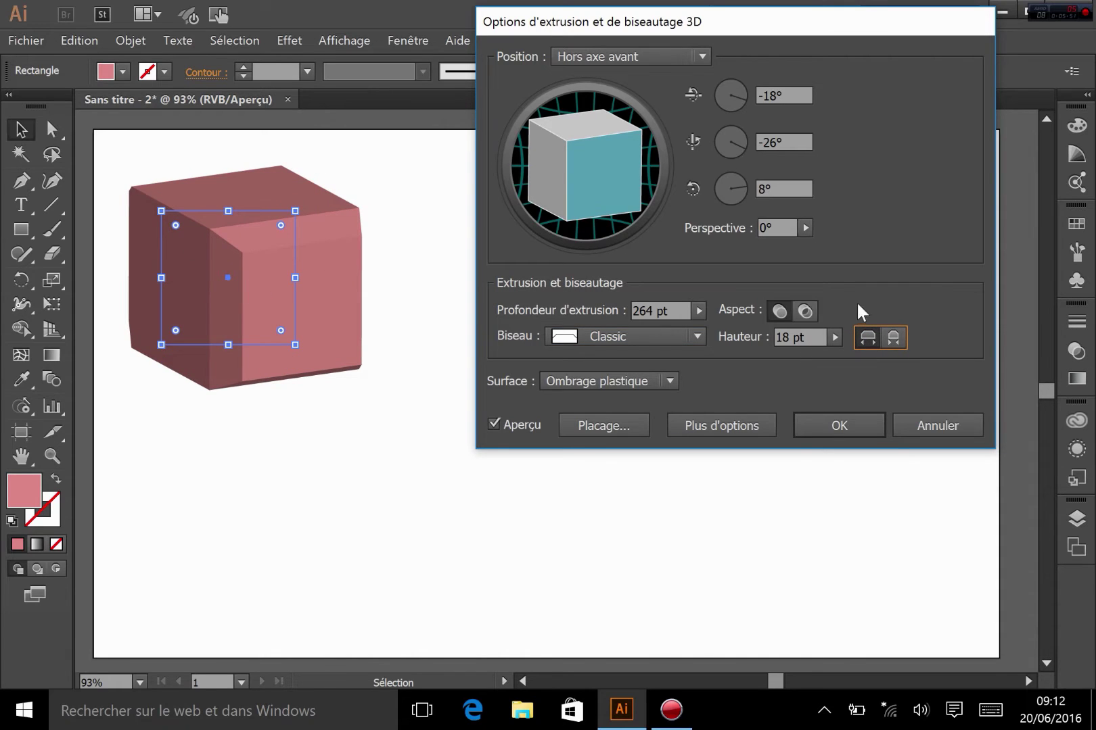
{"action": "left_click", "coordinate": [893, 337]}
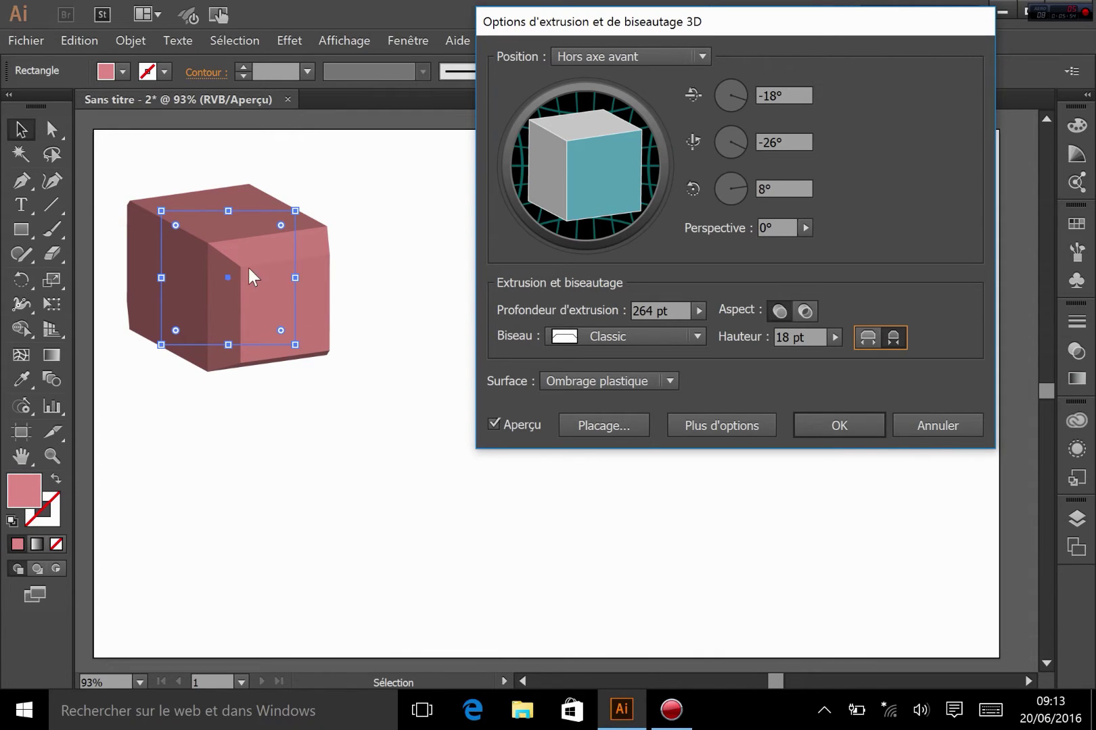
{"action": "left_click", "coordinate": [867, 337]}
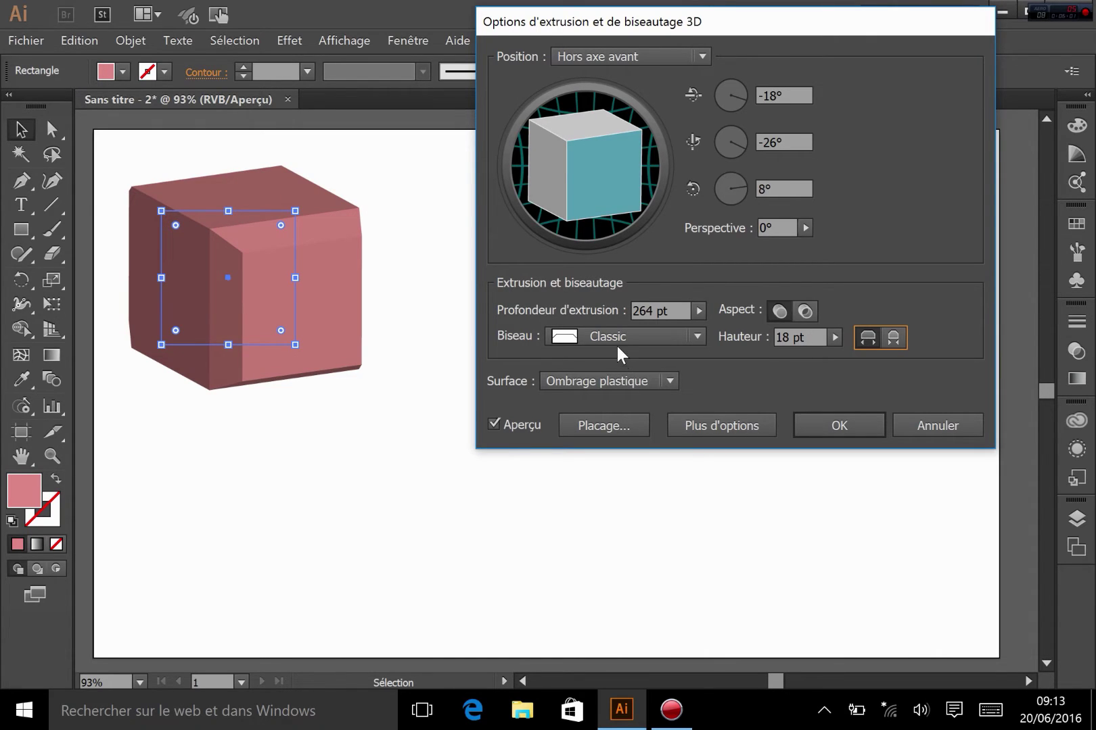
{"action": "left_click", "coordinate": [590, 332]}
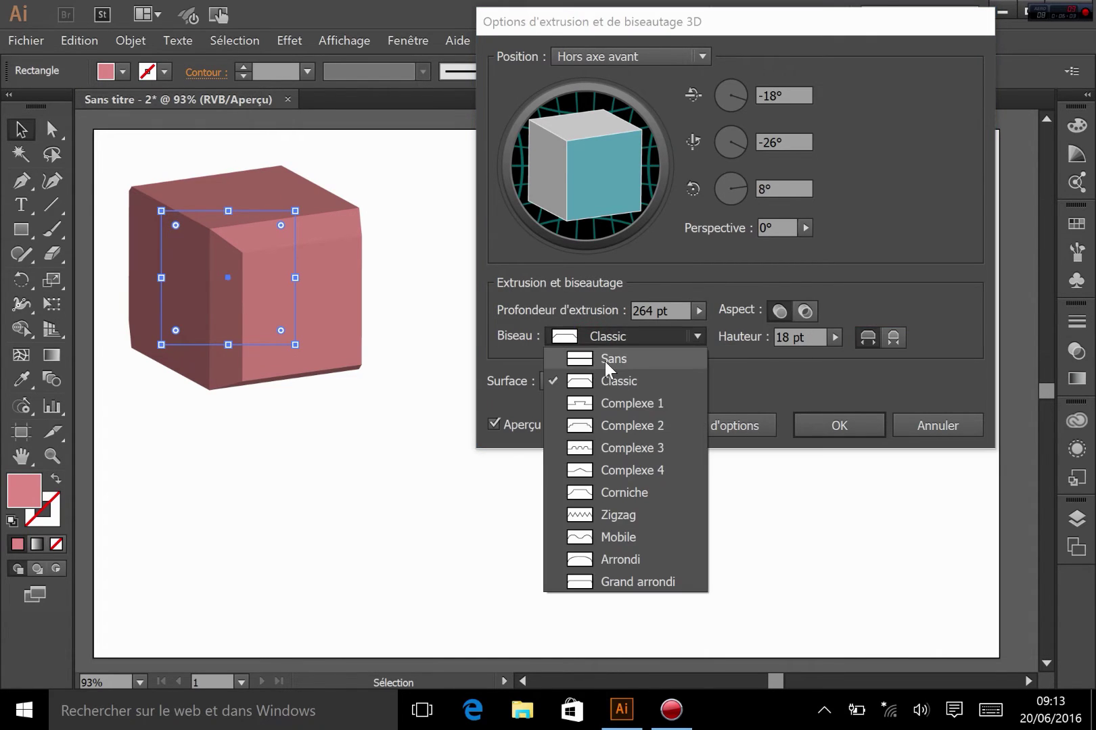
{"action": "left_click", "coordinate": [604, 361]}
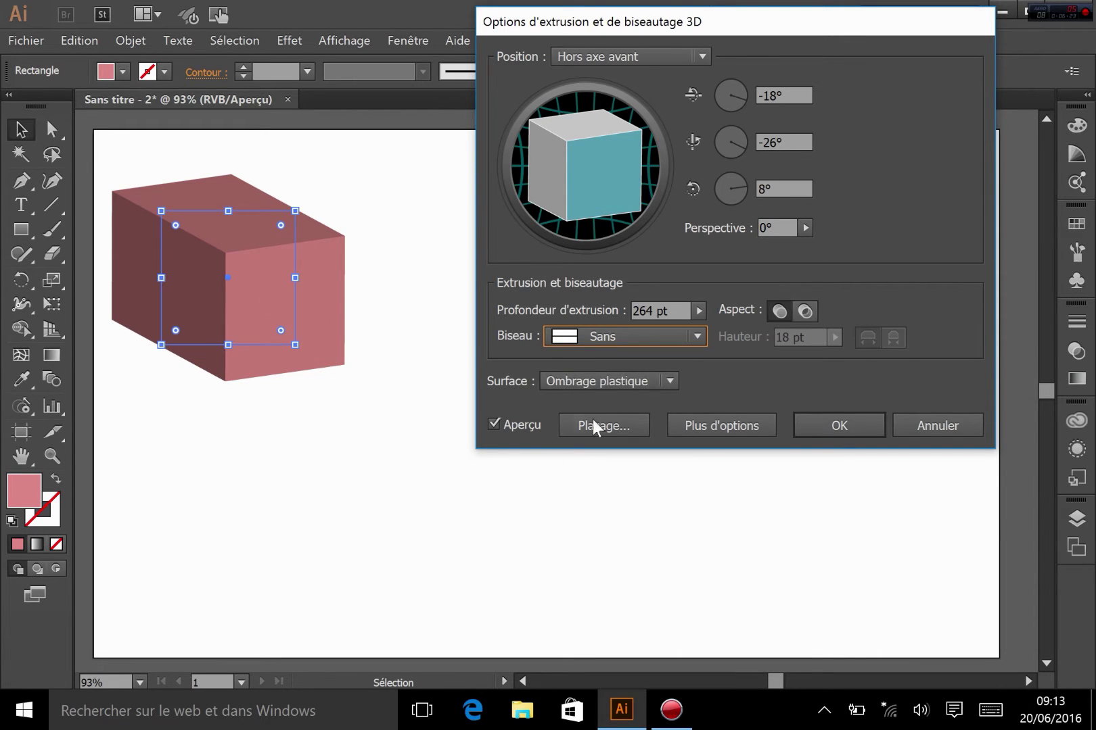
Try the Sans ombrage, Ombrage diffus and Structure filaire surface renderings and return to Ombrage plastique.
{"action": "left_click", "coordinate": [581, 382]}
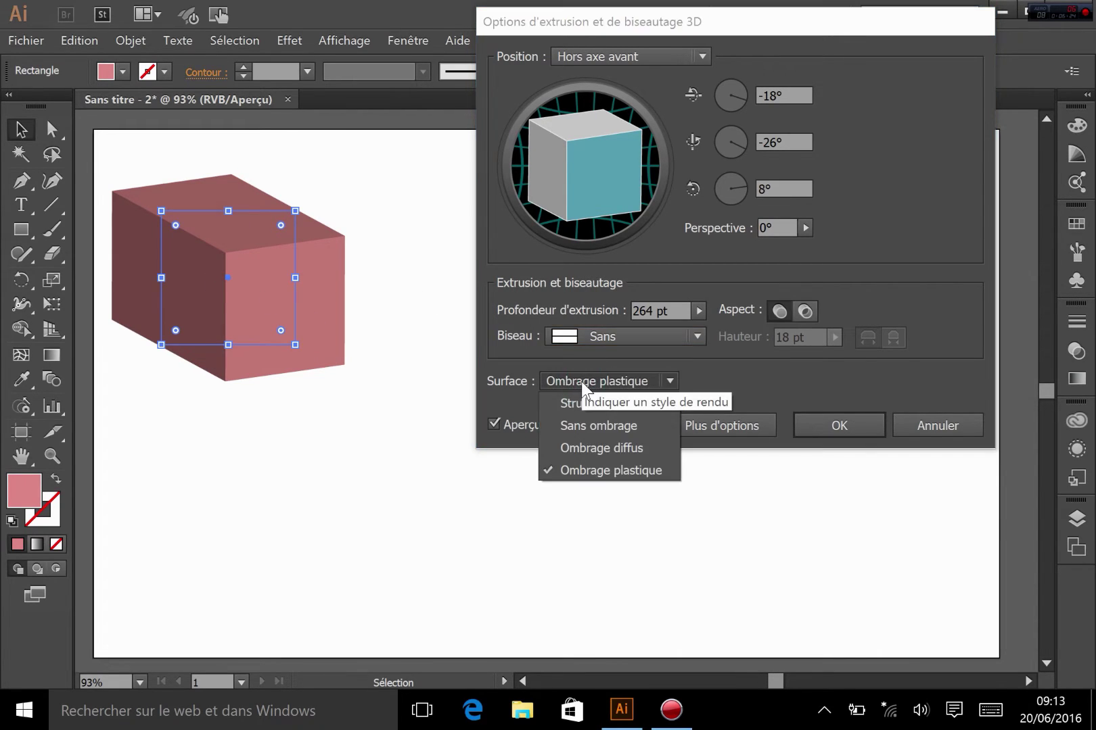
{"action": "left_click", "coordinate": [598, 426]}
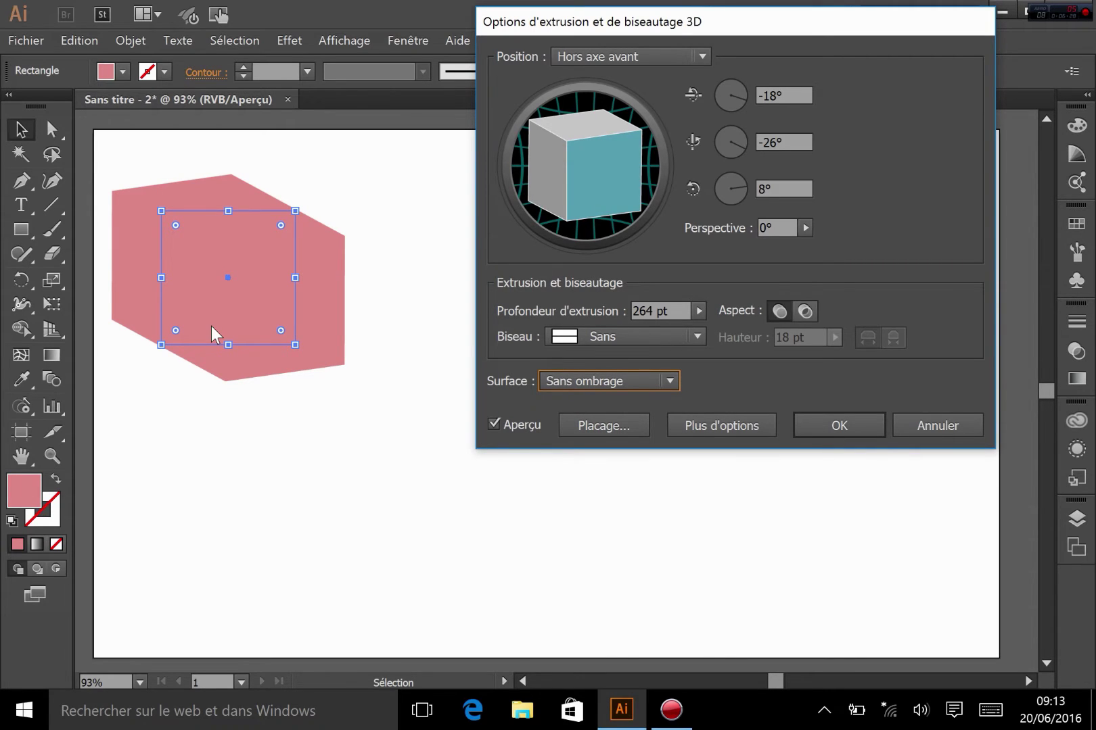
{"action": "left_click", "coordinate": [582, 380]}
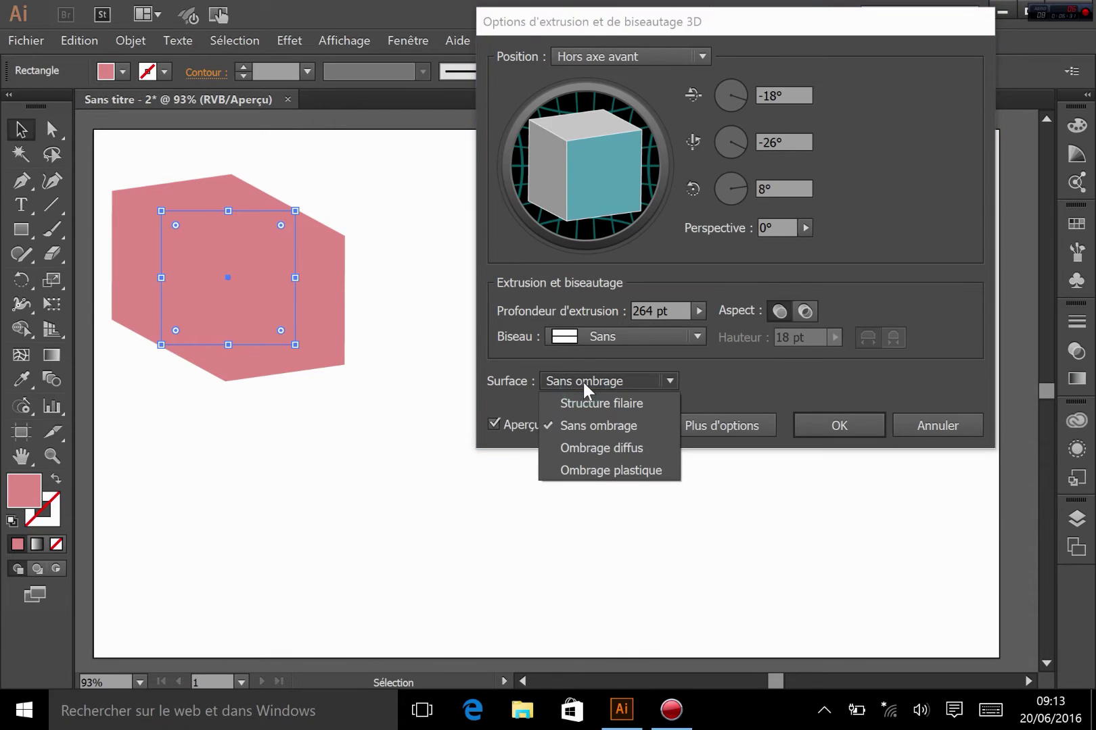
{"action": "left_click", "coordinate": [572, 450]}
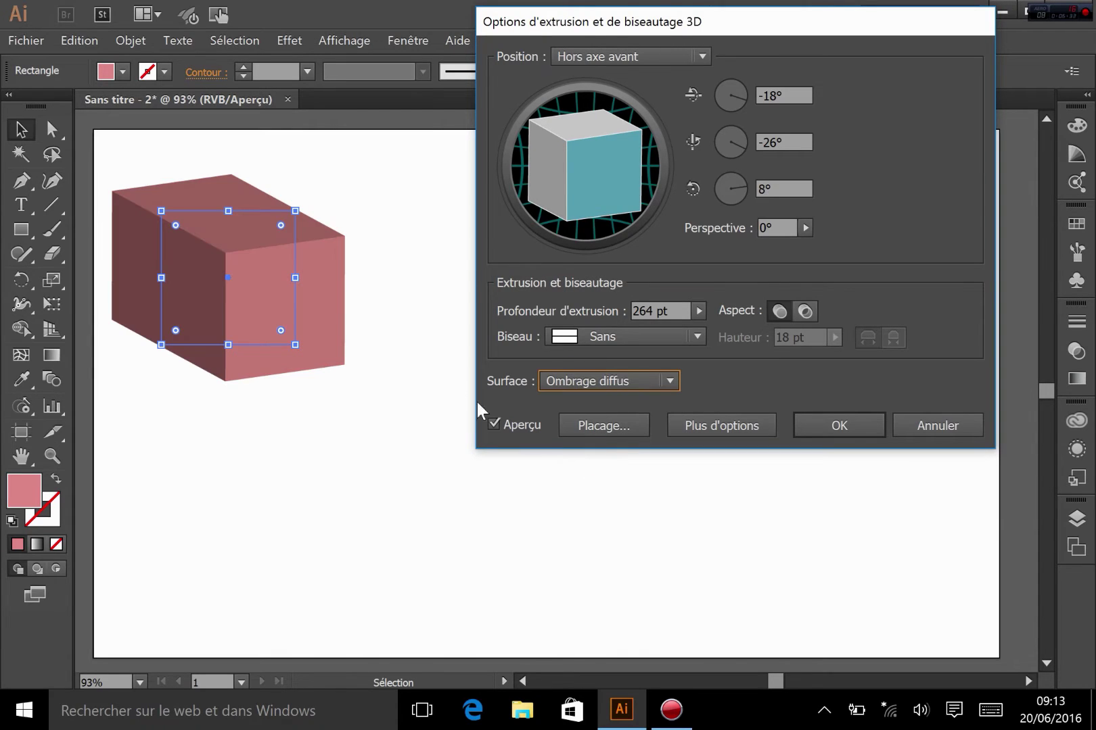
{"action": "left_click", "coordinate": [627, 381]}
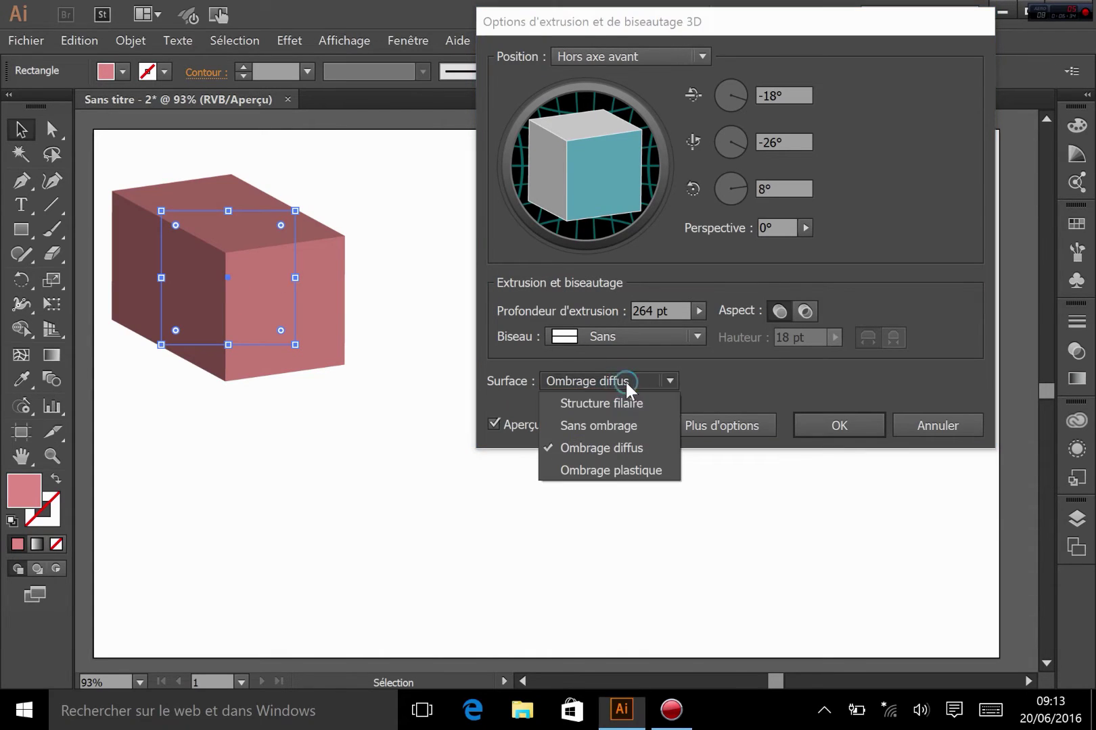
{"action": "left_click", "coordinate": [580, 405]}
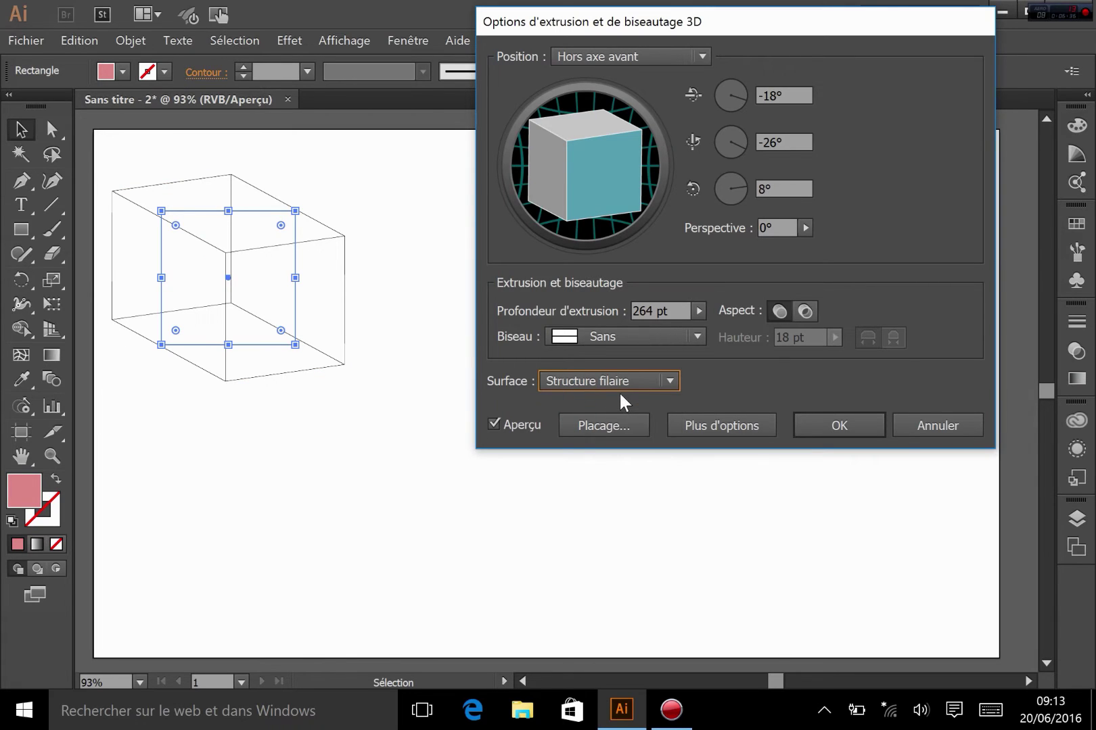
{"action": "left_click", "coordinate": [580, 380]}
{"action": "left_click", "coordinate": [605, 476]}
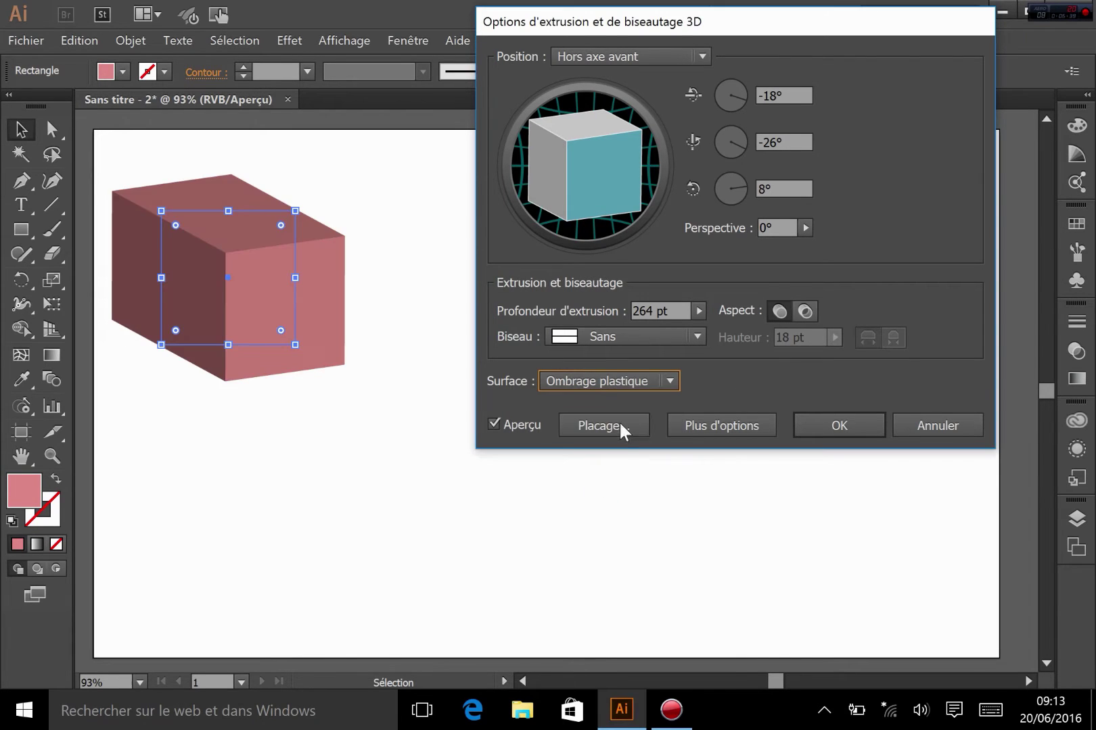
Compare the Ombrage diffus and Structure filaire surface renderings on the extrusion and restore Ombrage plastique.
{"action": "left_click", "coordinate": [589, 374]}
{"action": "left_click", "coordinate": [610, 447]}
{"action": "left_click", "coordinate": [618, 382]}
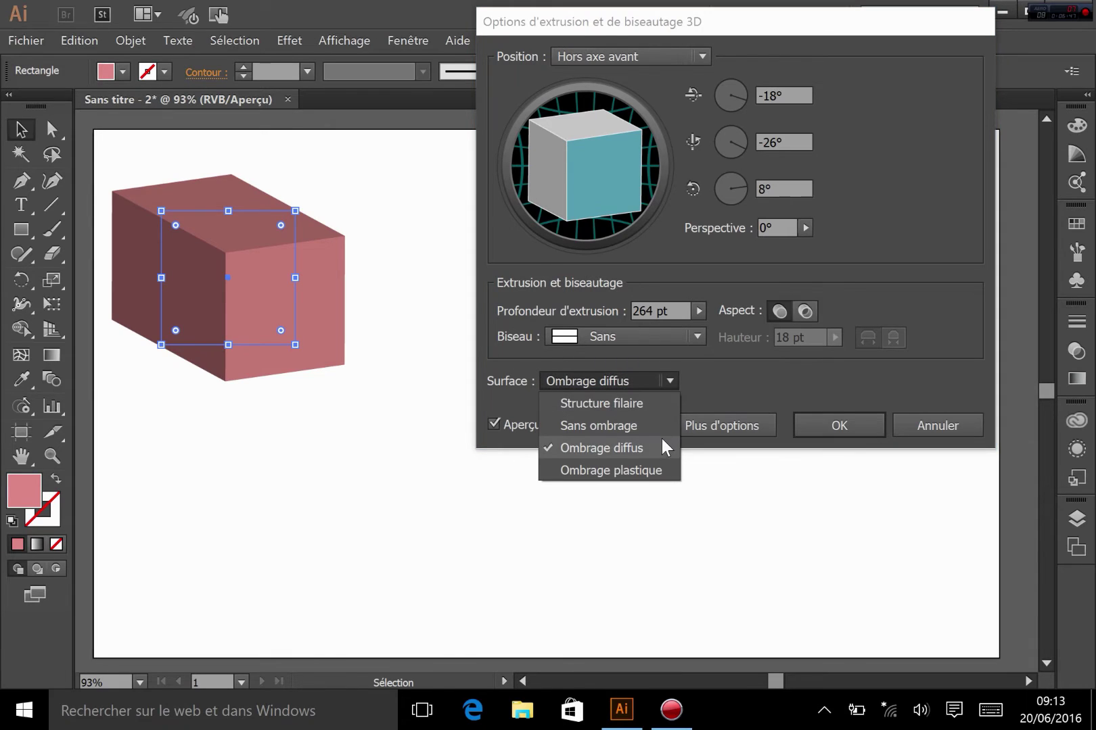
{"action": "left_click", "coordinate": [622, 403]}
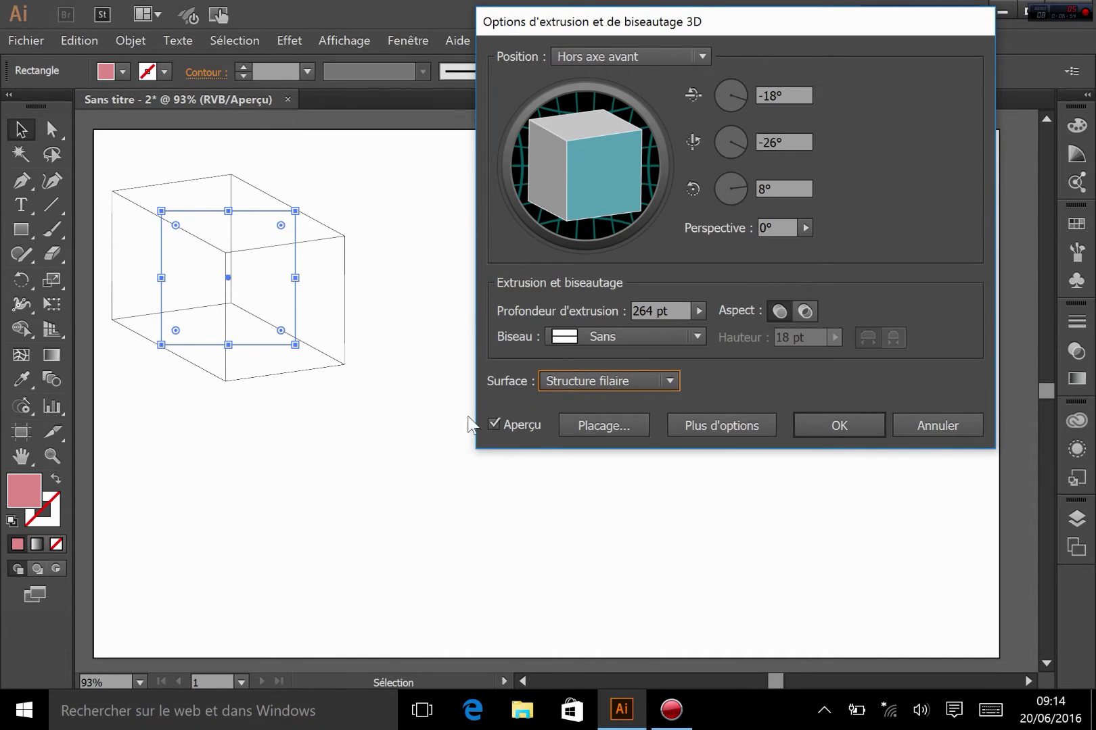
{"action": "left_click", "coordinate": [637, 383]}
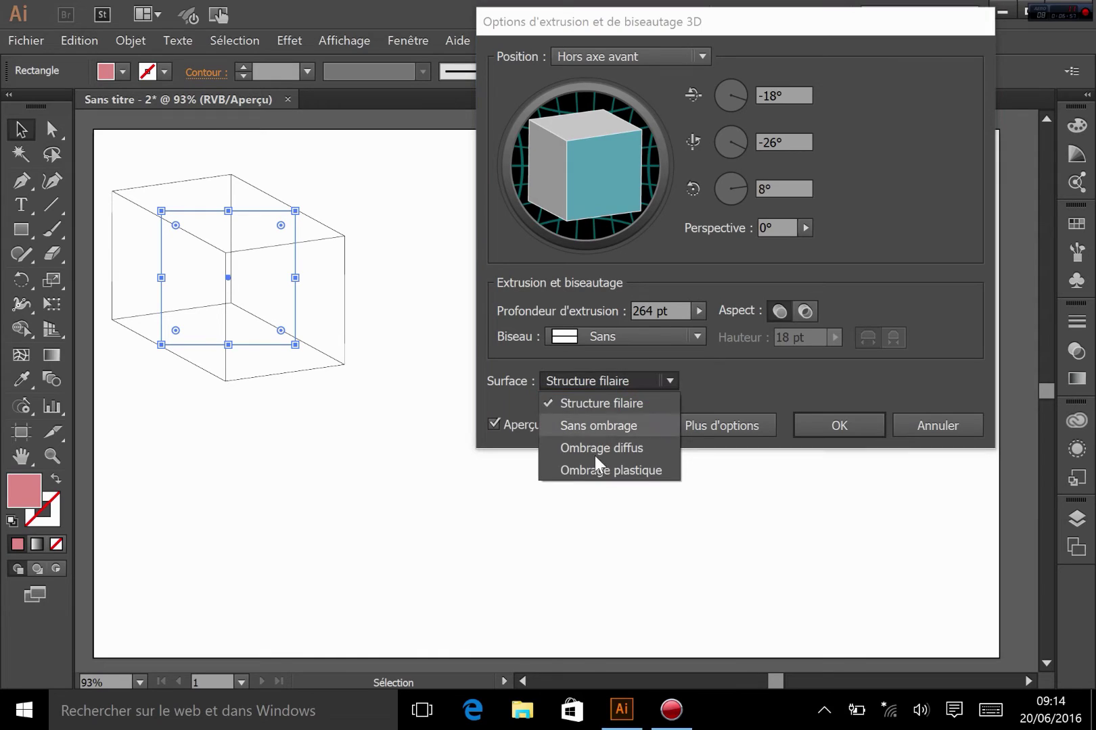
{"action": "left_click", "coordinate": [622, 474]}
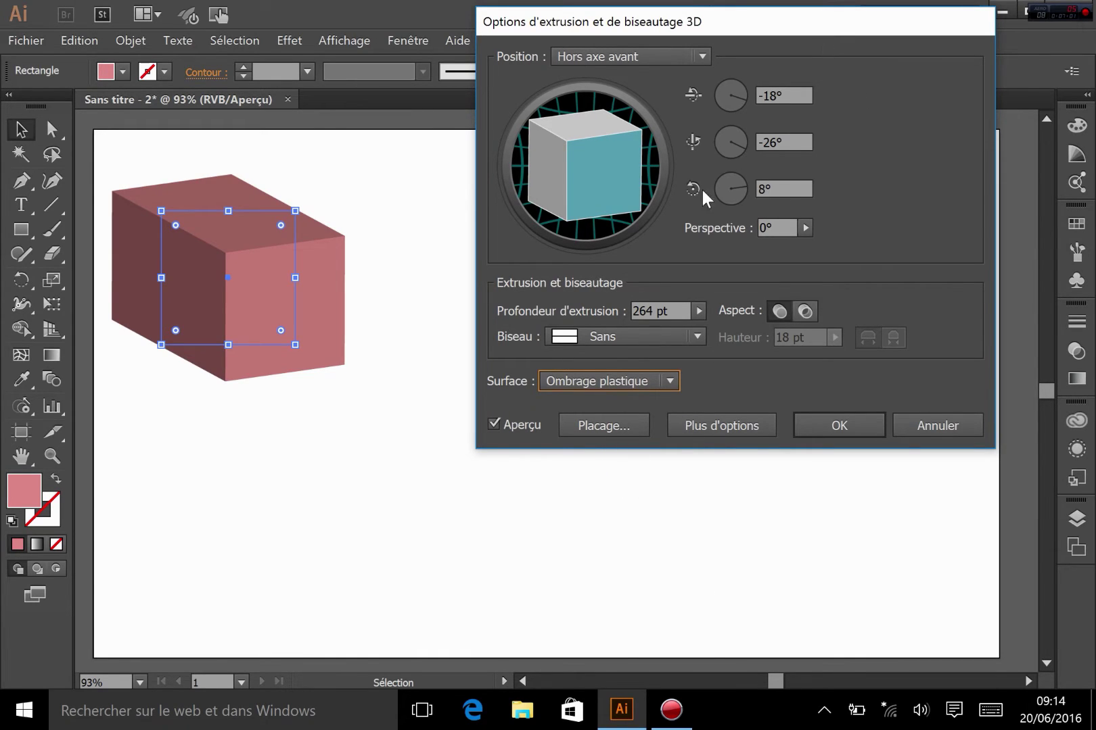
Show the additional surface options and try the light at the lower part of the shading sphere before centering it.
{"action": "left_click", "coordinate": [730, 422]}
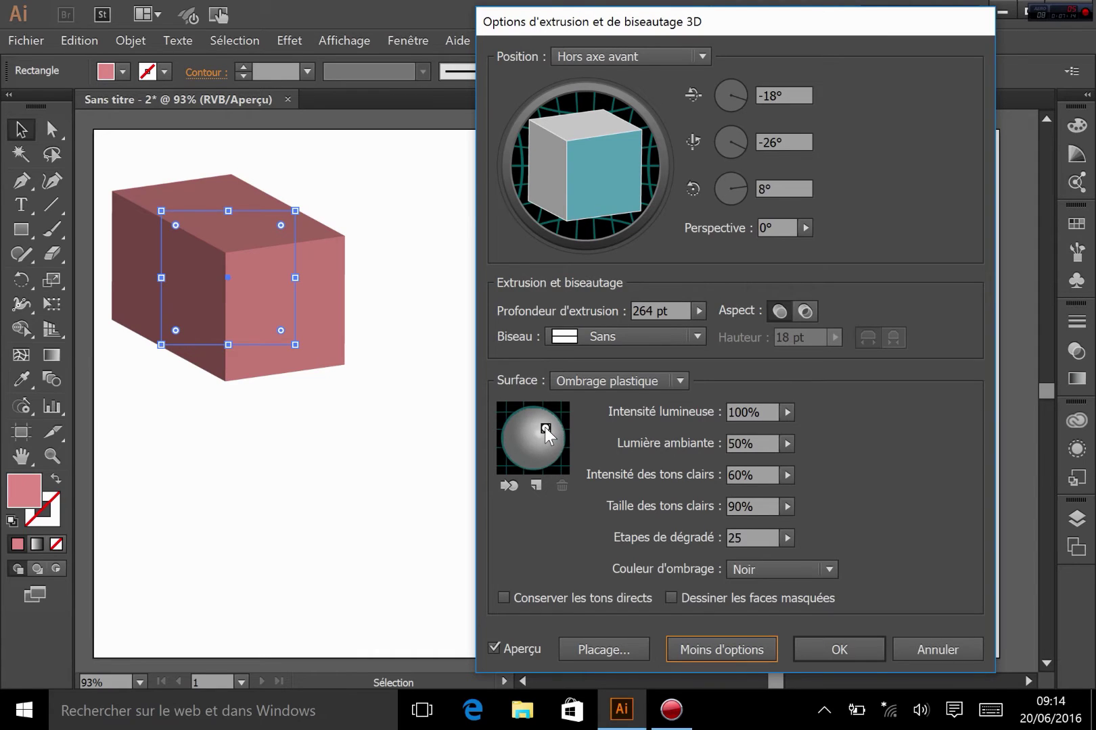
{"action": "left_click_drag", "start_coordinate": [545, 429], "coordinate": [513, 449]}
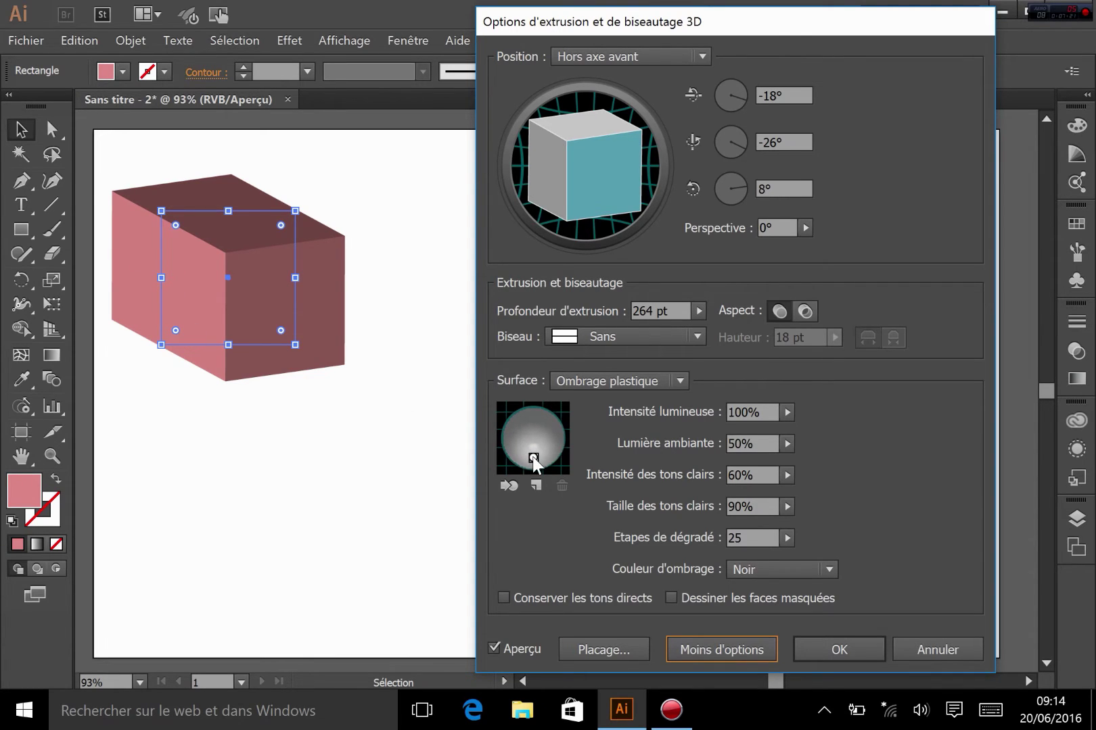
{"action": "mouse_move", "coordinate": [532, 459]}
{"action": "left_mouse_down"}
{"action": "mouse_move", "coordinate": [560, 440]}
{"action": "mouse_move", "coordinate": [535, 414]}
{"action": "mouse_move", "coordinate": [545, 448]}
{"action": "mouse_move", "coordinate": [535, 439]}
{"action": "left_mouse_up"}
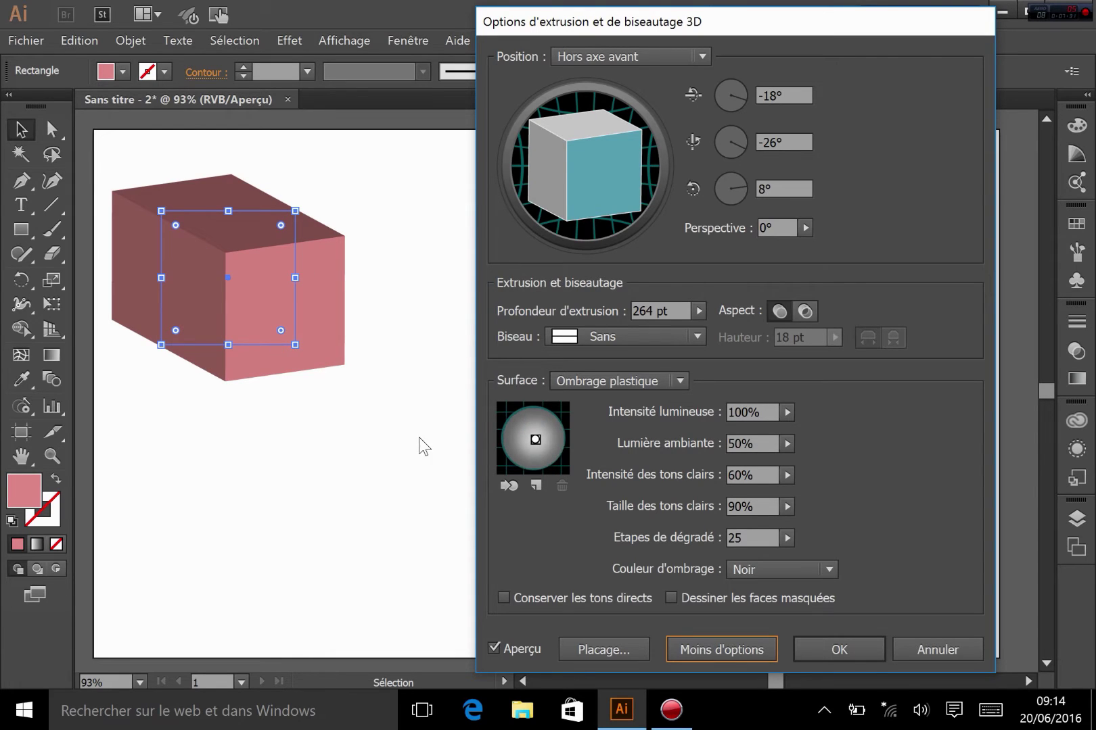
Try the light behind the object, bring it back in front and place it near the upper right of the sphere.
{"action": "left_click", "coordinate": [508, 487]}
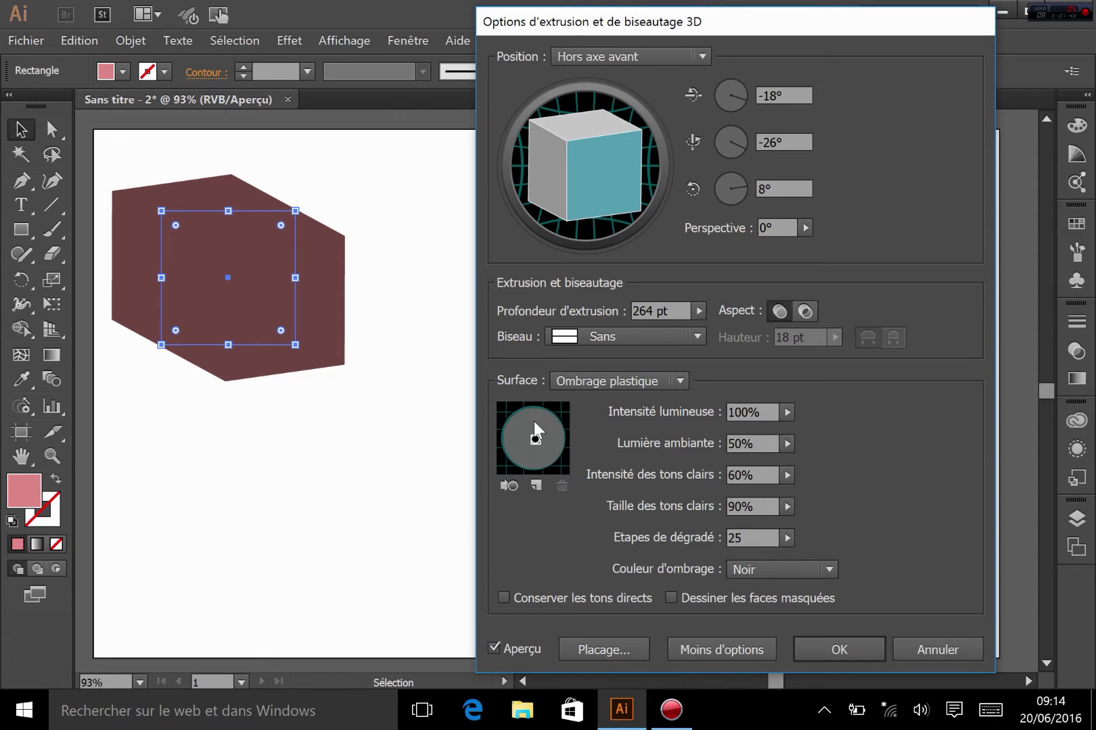
{"action": "left_click_drag", "start_coordinate": [535, 439], "coordinate": [527, 415]}
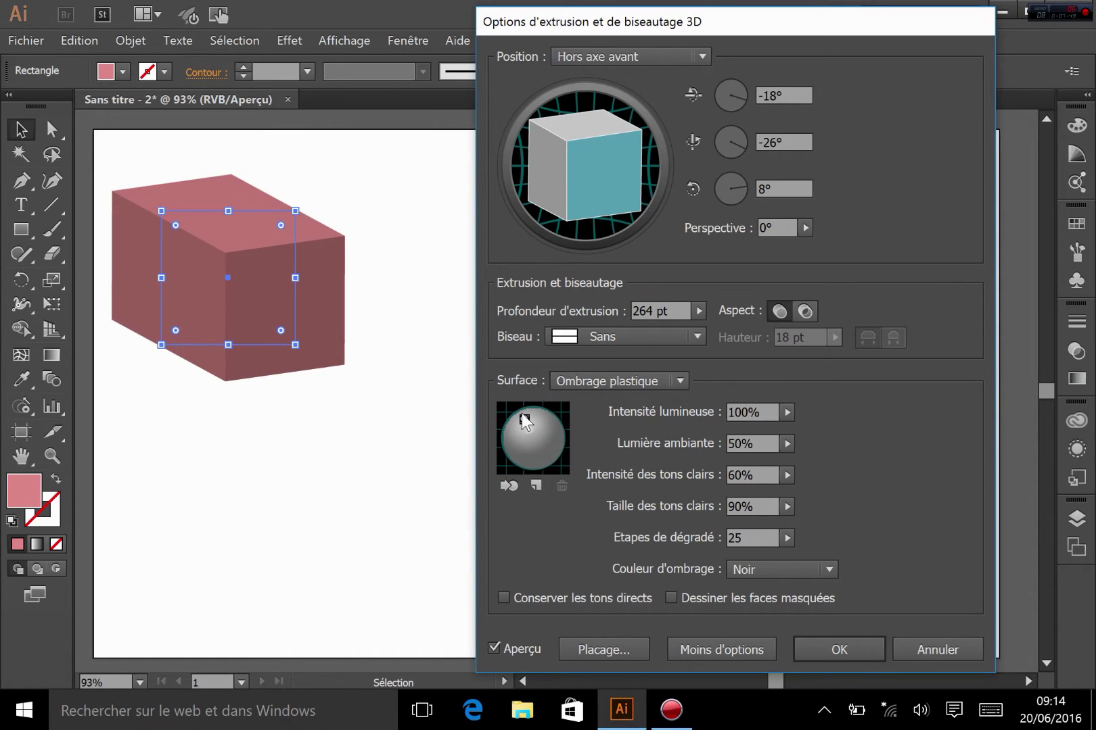
{"action": "left_click_drag", "start_coordinate": [528, 418], "coordinate": [543, 417]}
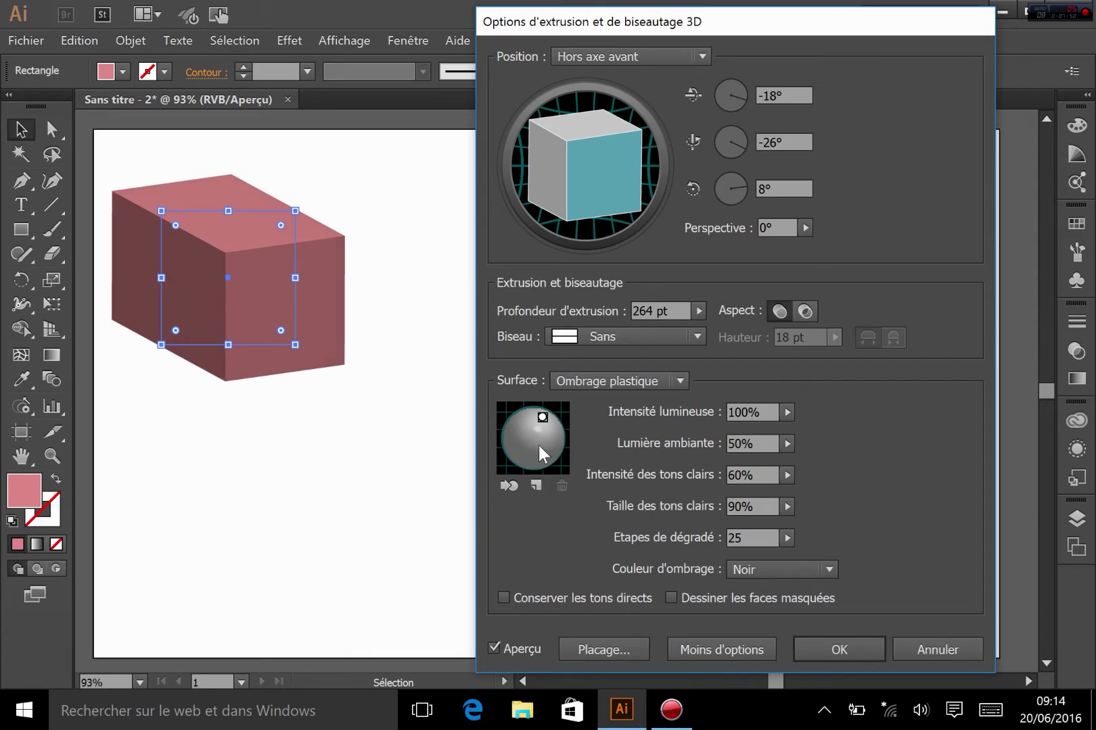
Try two additional lights at different positions on the shading sphere and delete both.
{"action": "left_click", "coordinate": [535, 484]}
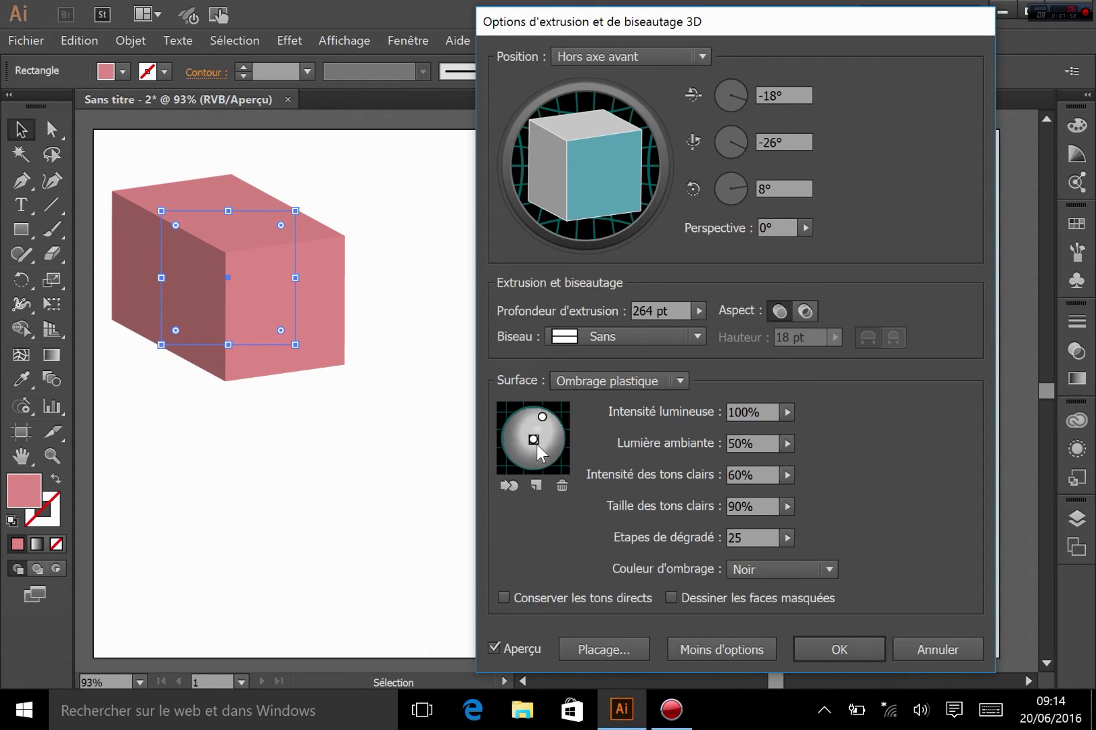
{"action": "left_click_drag", "start_coordinate": [535, 441], "coordinate": [508, 449]}
{"action": "left_click", "coordinate": [540, 481]}
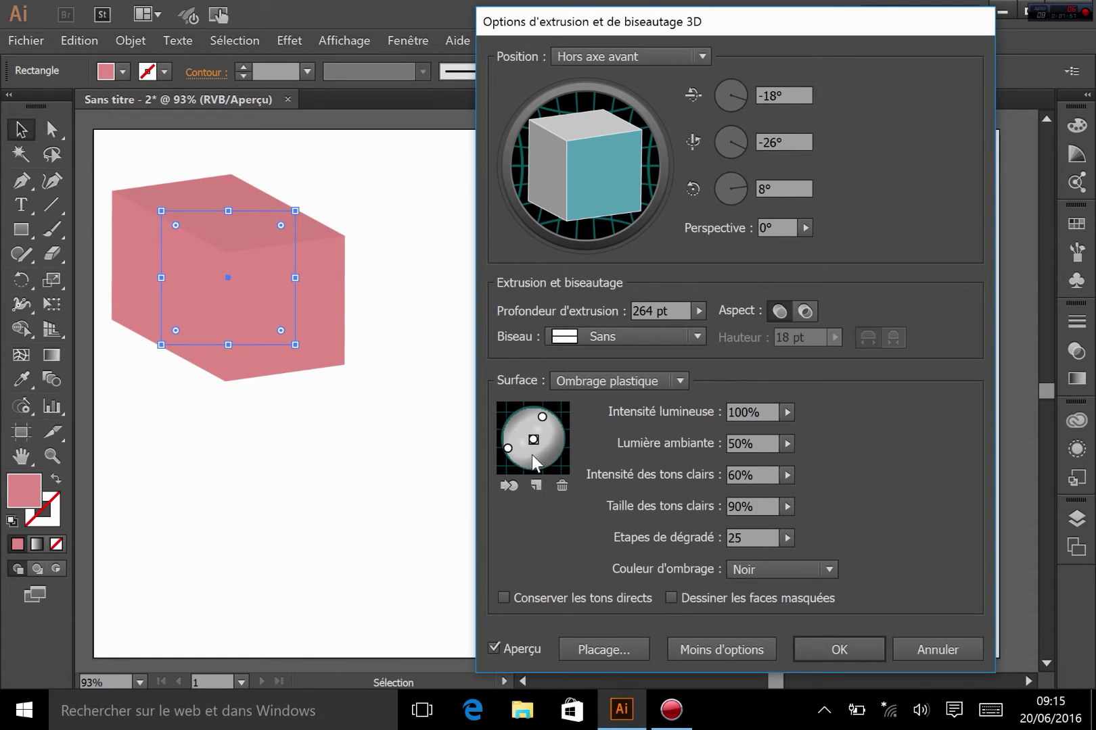
{"action": "left_click_drag", "start_coordinate": [533, 440], "coordinate": [518, 411]}
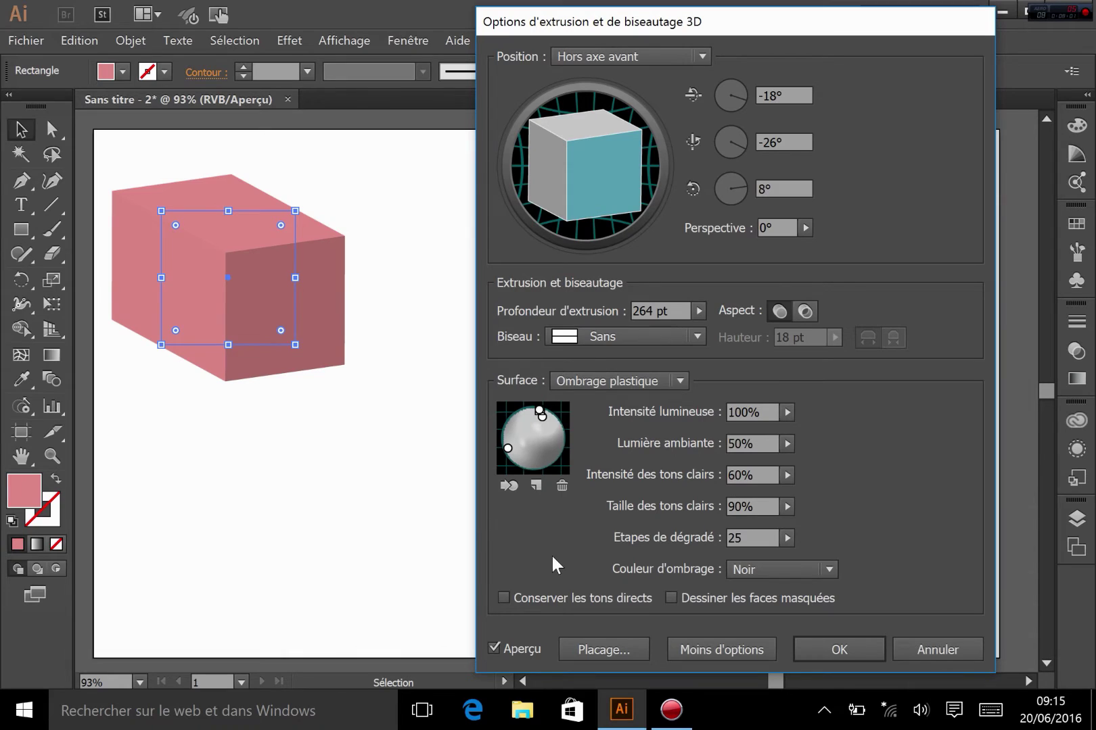
{"action": "left_click", "coordinate": [562, 486]}
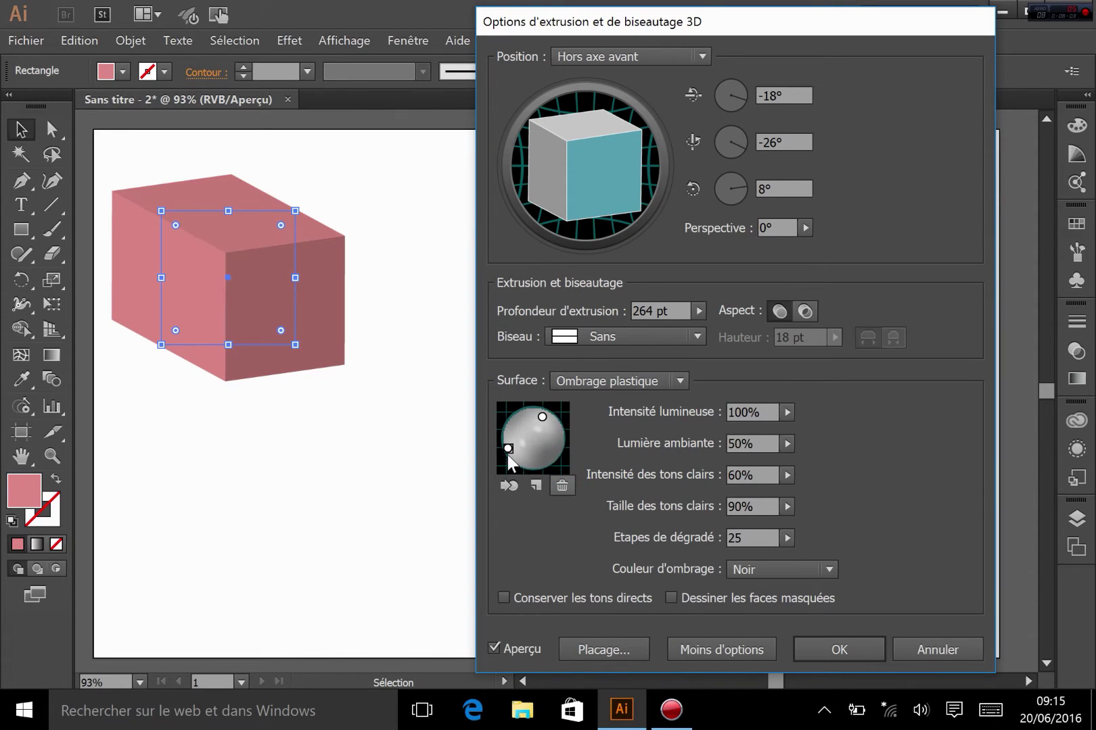
{"action": "left_click", "coordinate": [561, 486]}
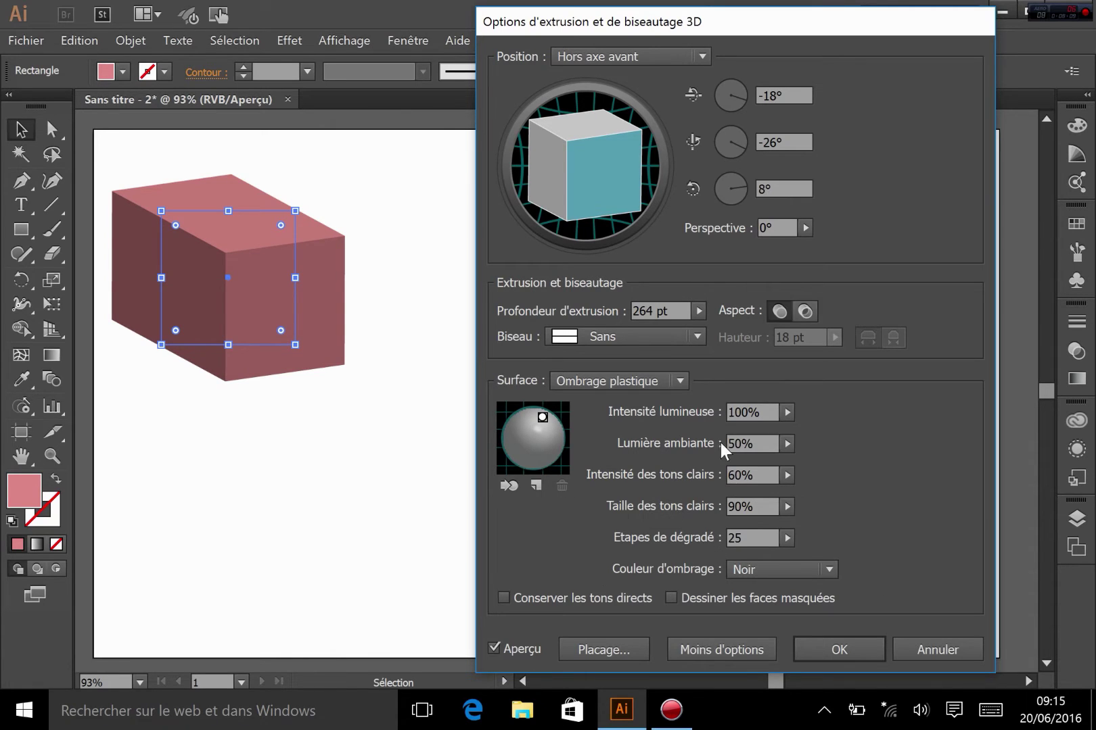
Lower the Lumière ambiante to 44% and the light's Intensité lumineuse to 37%.
{"action": "scroll", "coordinate": [752, 436], "scroll_direction": "down", "scroll_amount": 6}
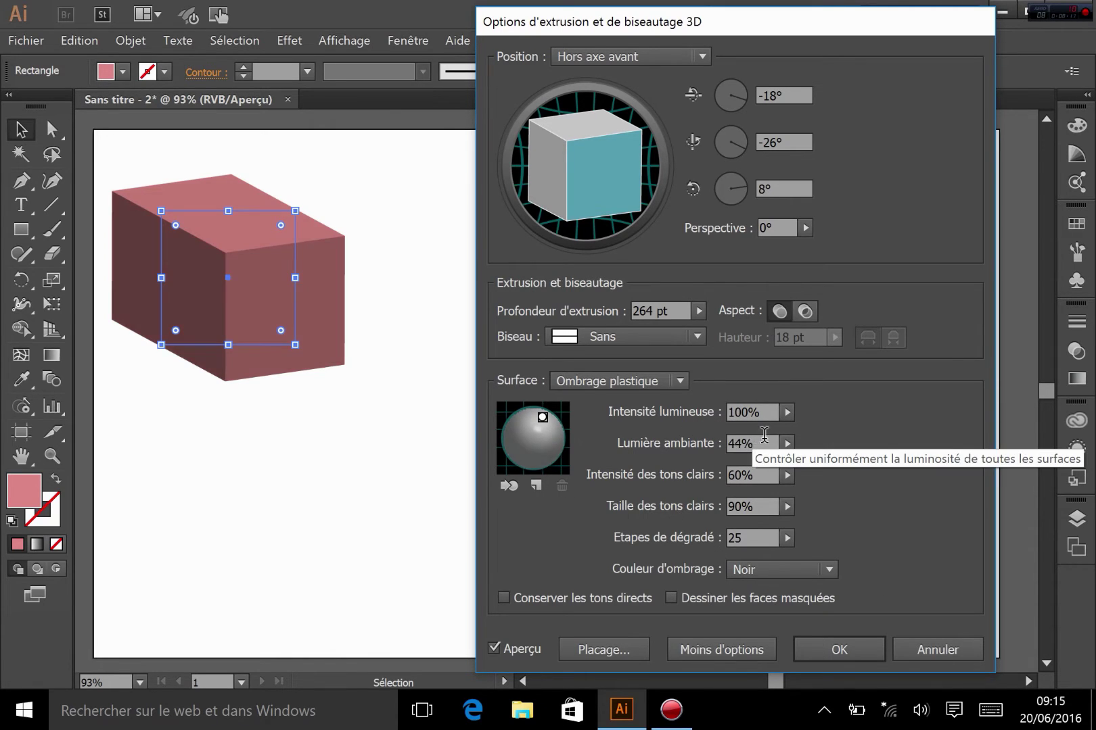
{"action": "left_click", "coordinate": [787, 411]}
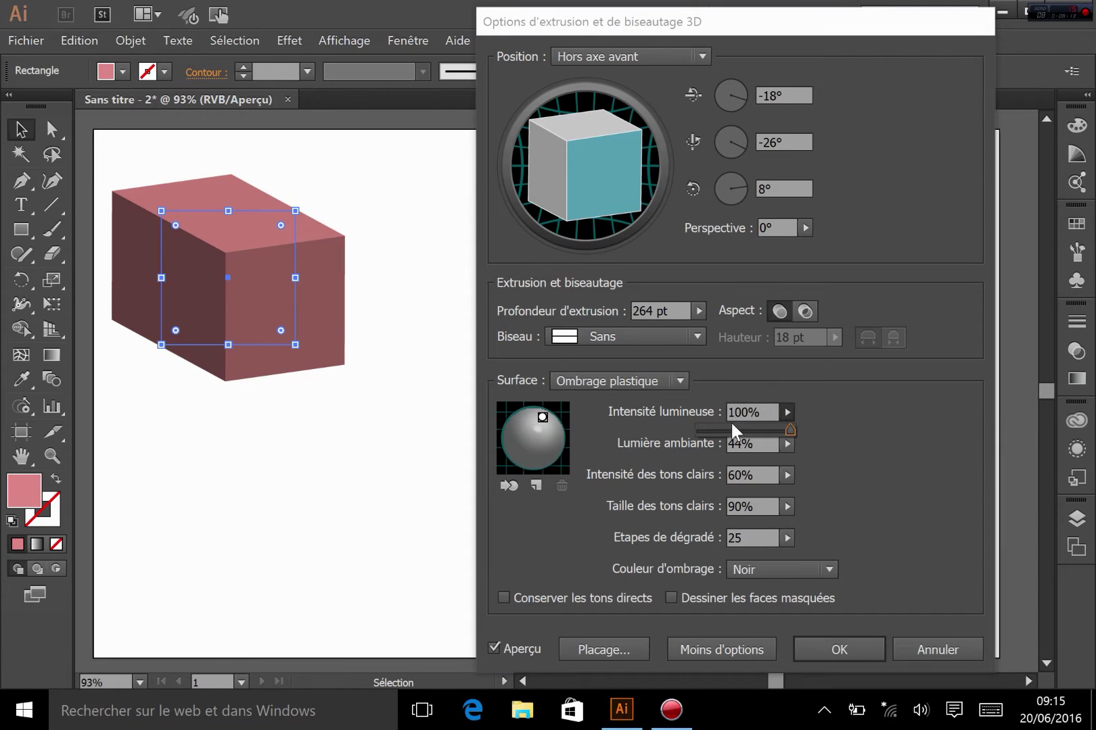
{"action": "left_click", "coordinate": [546, 415]}
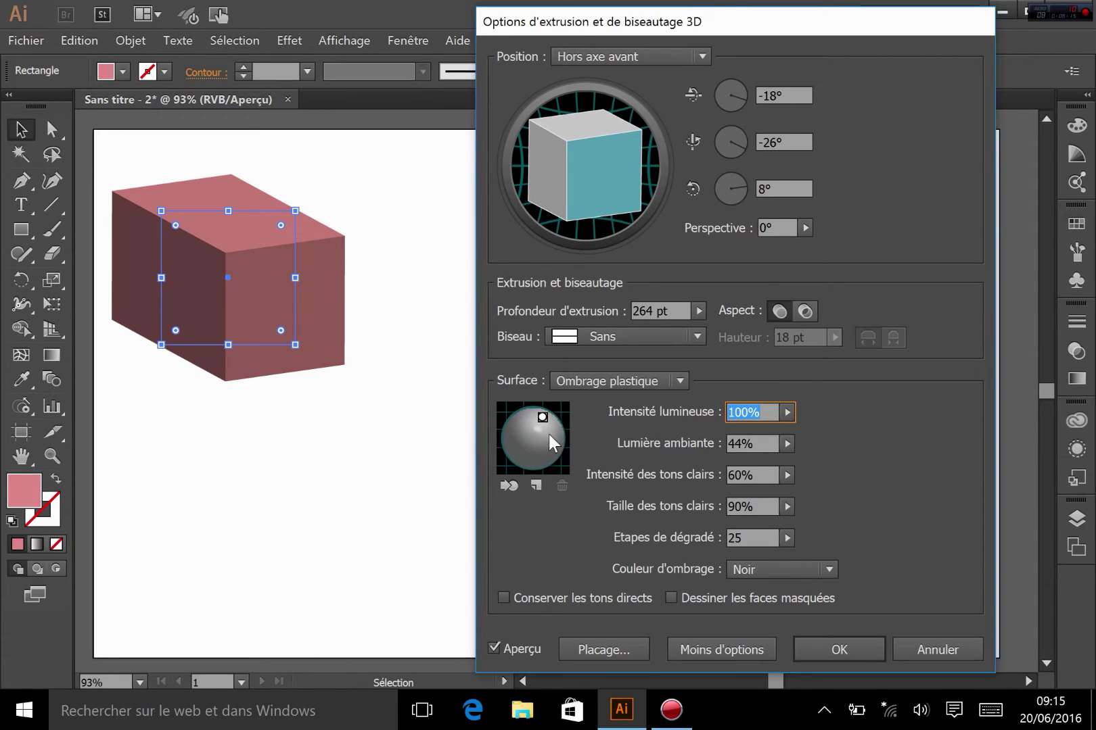
{"action": "left_click", "coordinate": [787, 412]}
{"action": "left_click_drag", "start_coordinate": [791, 430], "coordinate": [732, 424]}
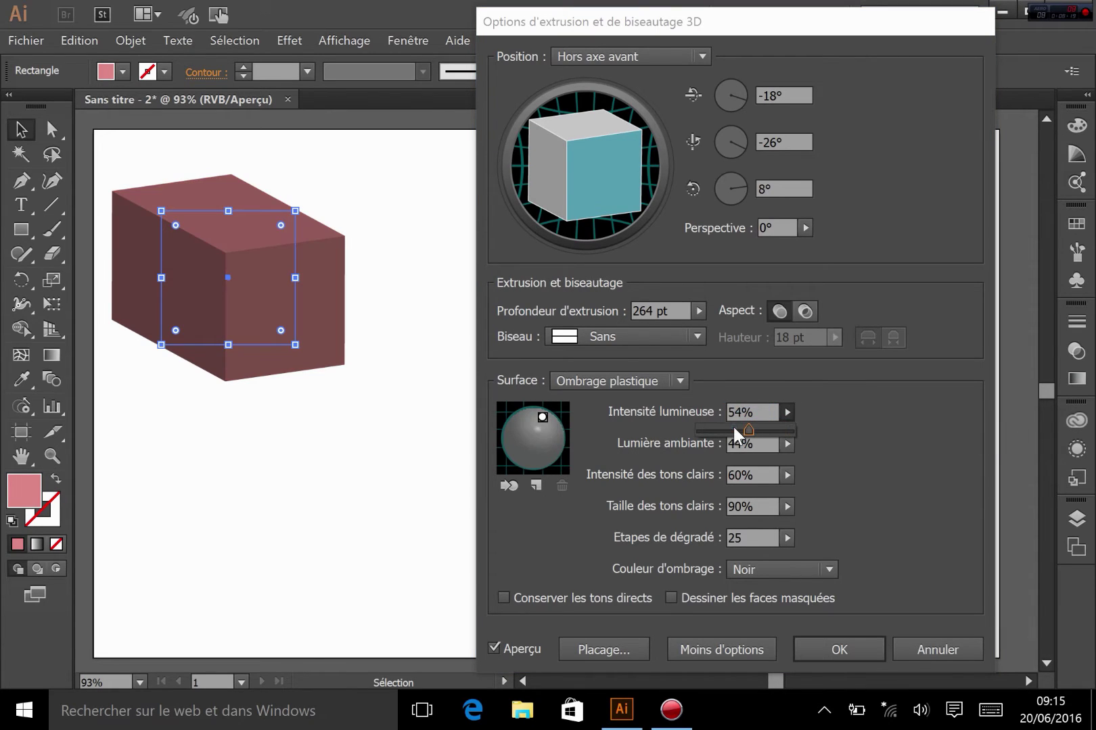
{"action": "left_click", "coordinate": [522, 442]}
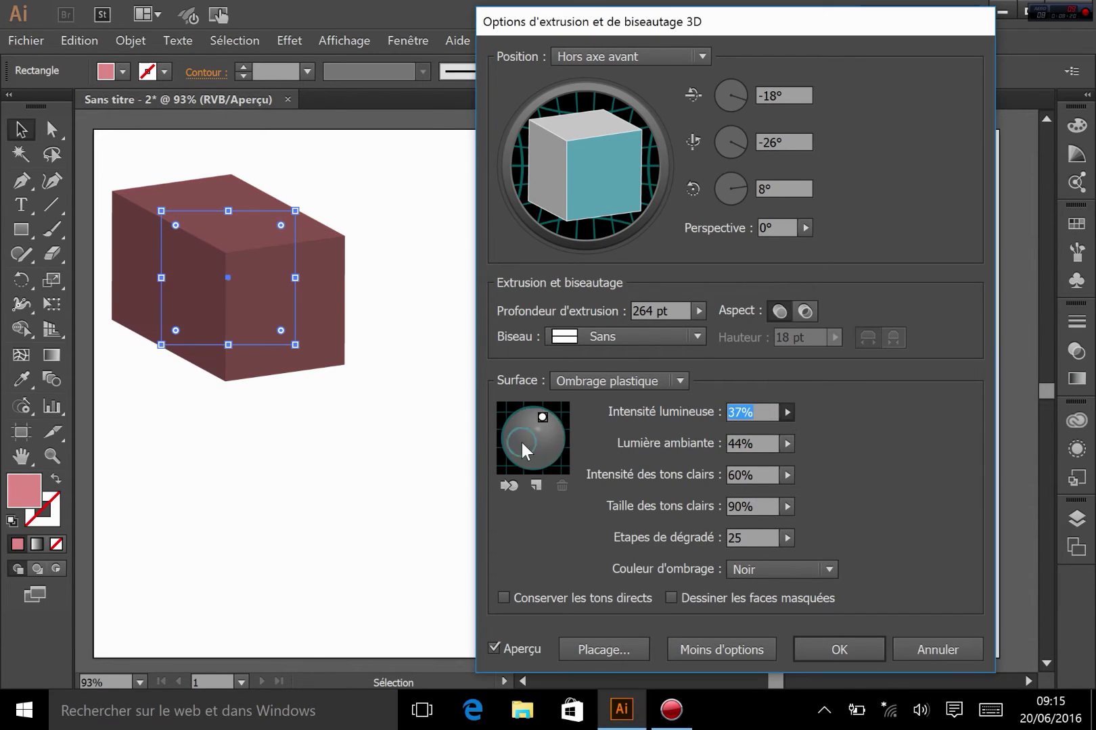
Try a second light at 51% intensity, move it to the upper edge of the sphere, and delete it.
{"action": "left_click", "coordinate": [535, 486]}
{"action": "left_click", "coordinate": [792, 412]}
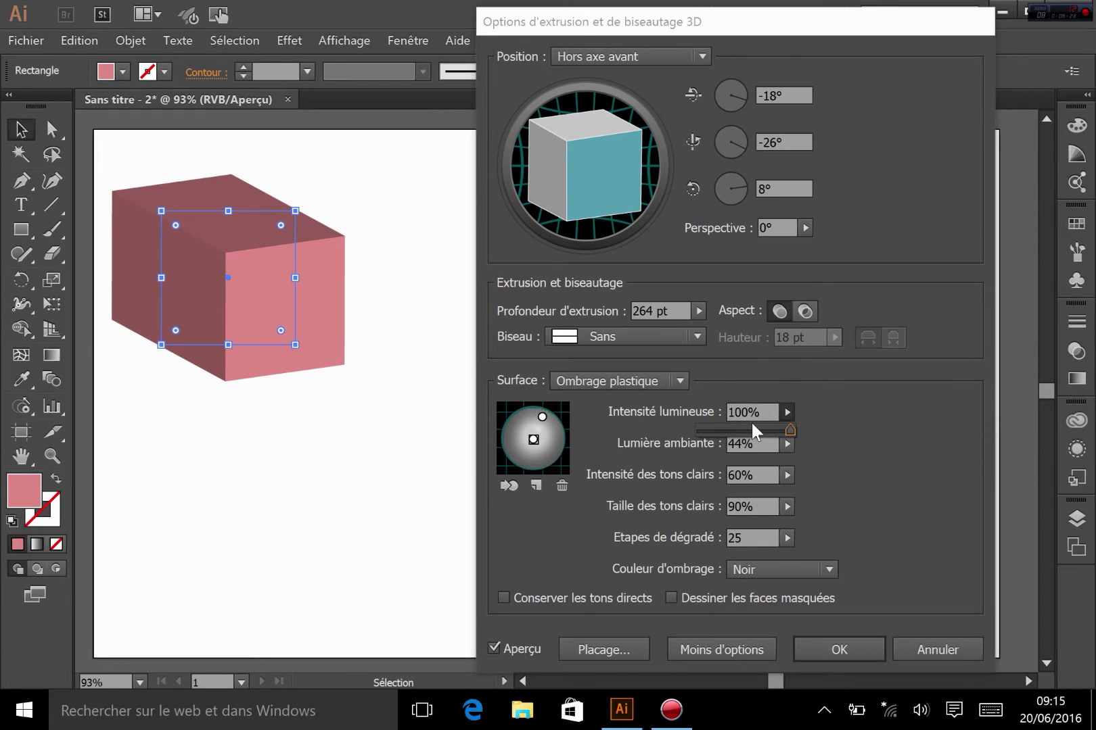
{"action": "left_click", "coordinate": [746, 429]}
{"action": "left_click", "coordinate": [535, 436]}
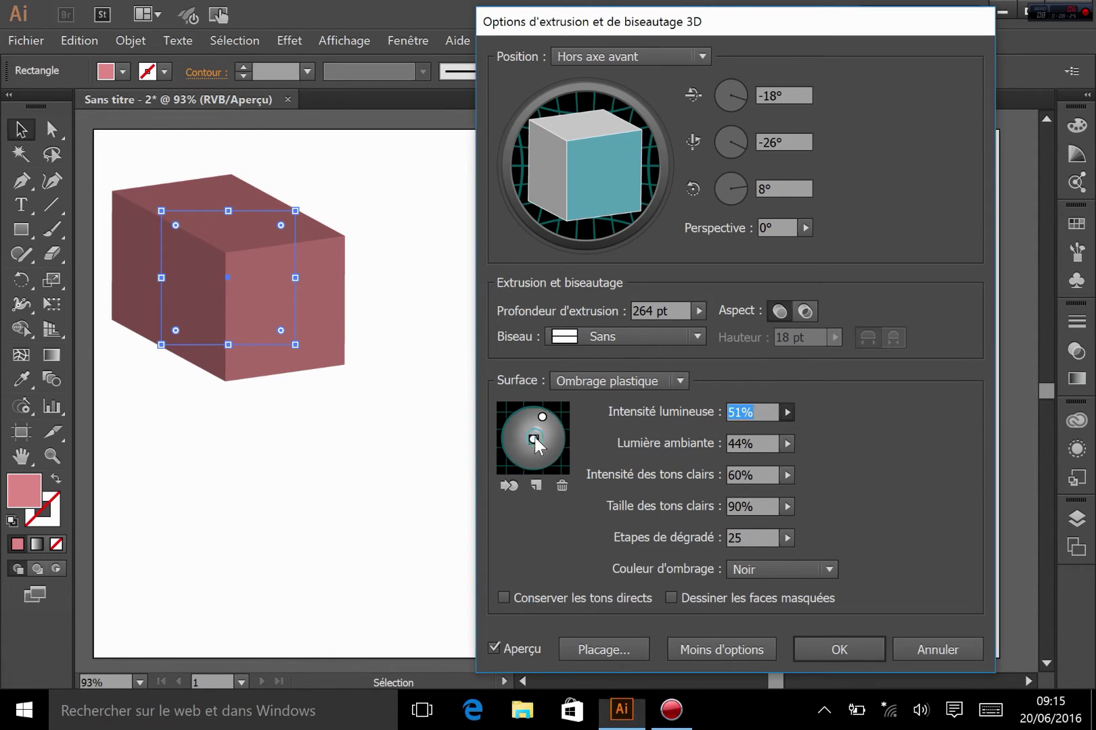
{"action": "left_click_drag", "start_coordinate": [533, 439], "coordinate": [510, 439]}
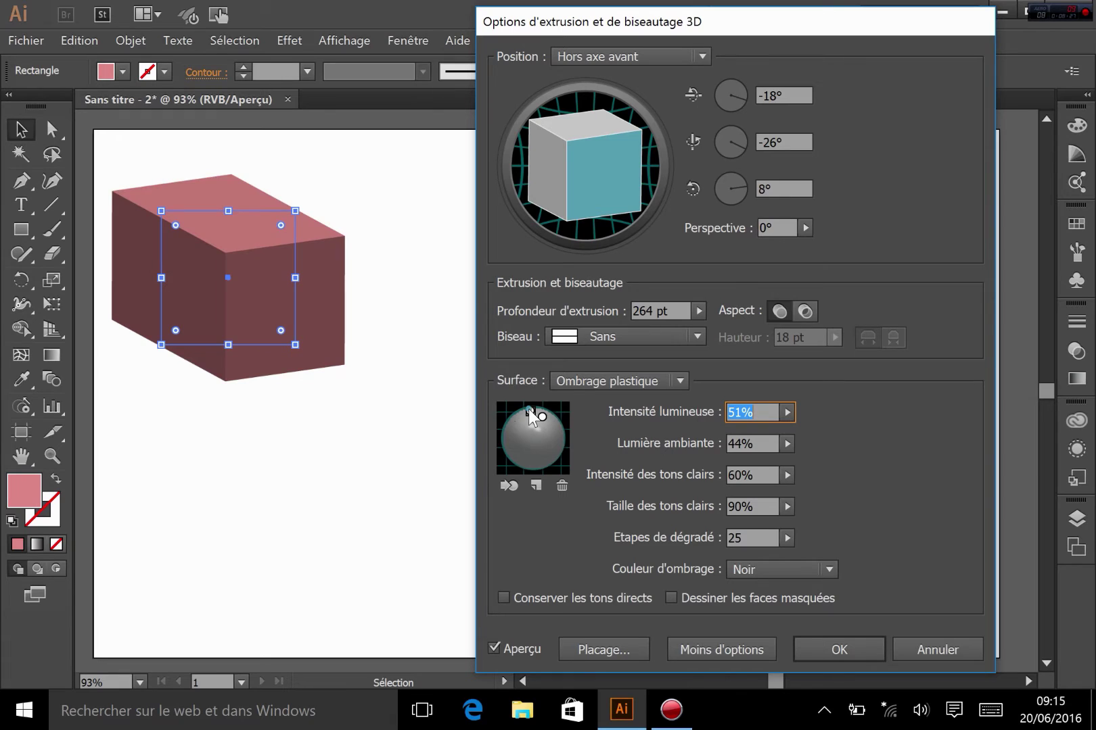
{"action": "left_click", "coordinate": [563, 486]}
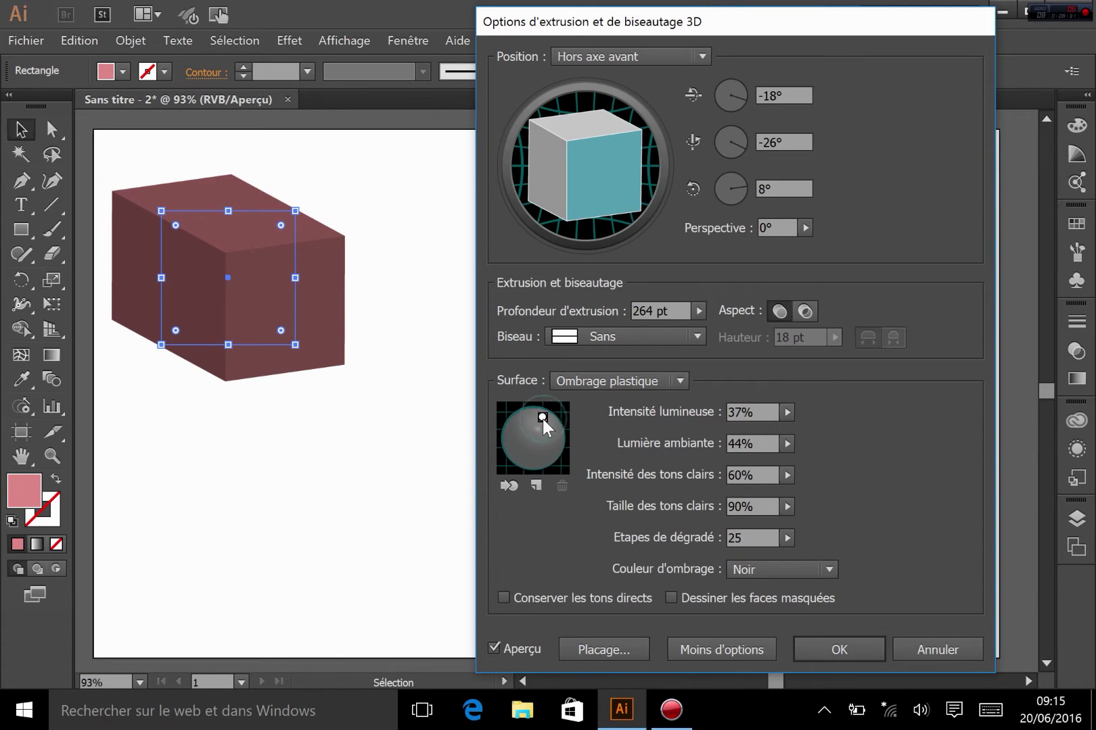
Raise the remaining light's Intensité lumineuse to 100%, and try a Lumière ambiante of 23% before setting it to 43%.
{"action": "left_click", "coordinate": [787, 412]}
{"action": "left_click_drag", "start_coordinate": [727, 426], "coordinate": [856, 448]}
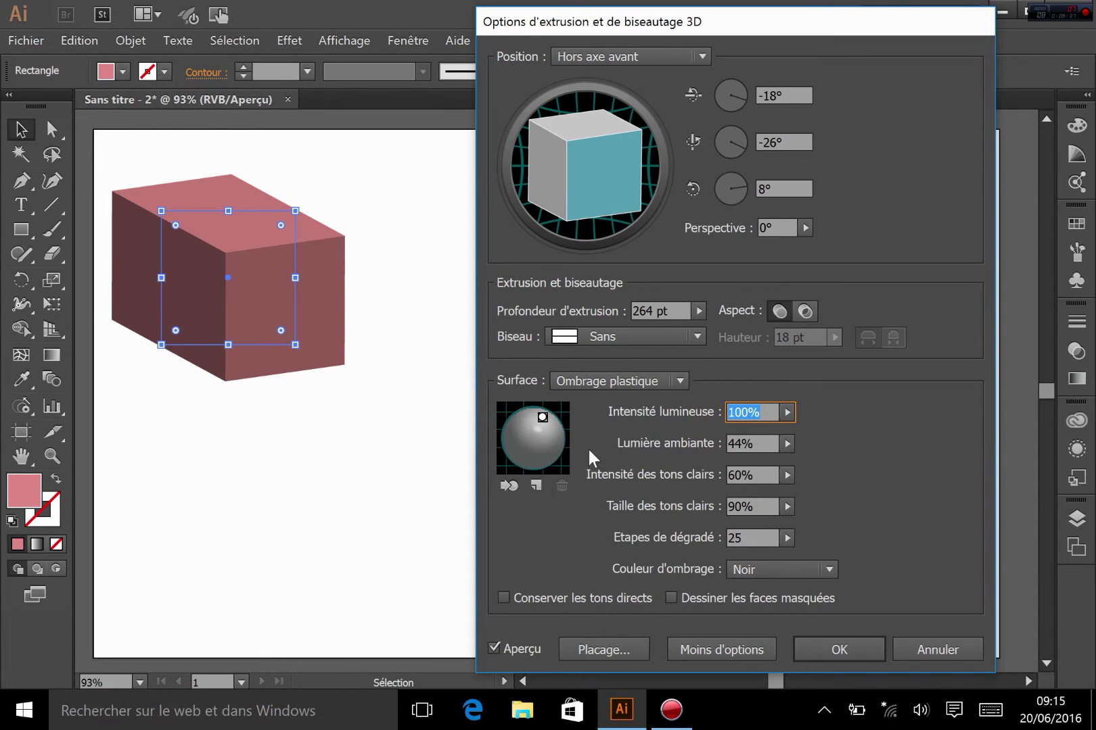
{"action": "left_click", "coordinate": [784, 443]}
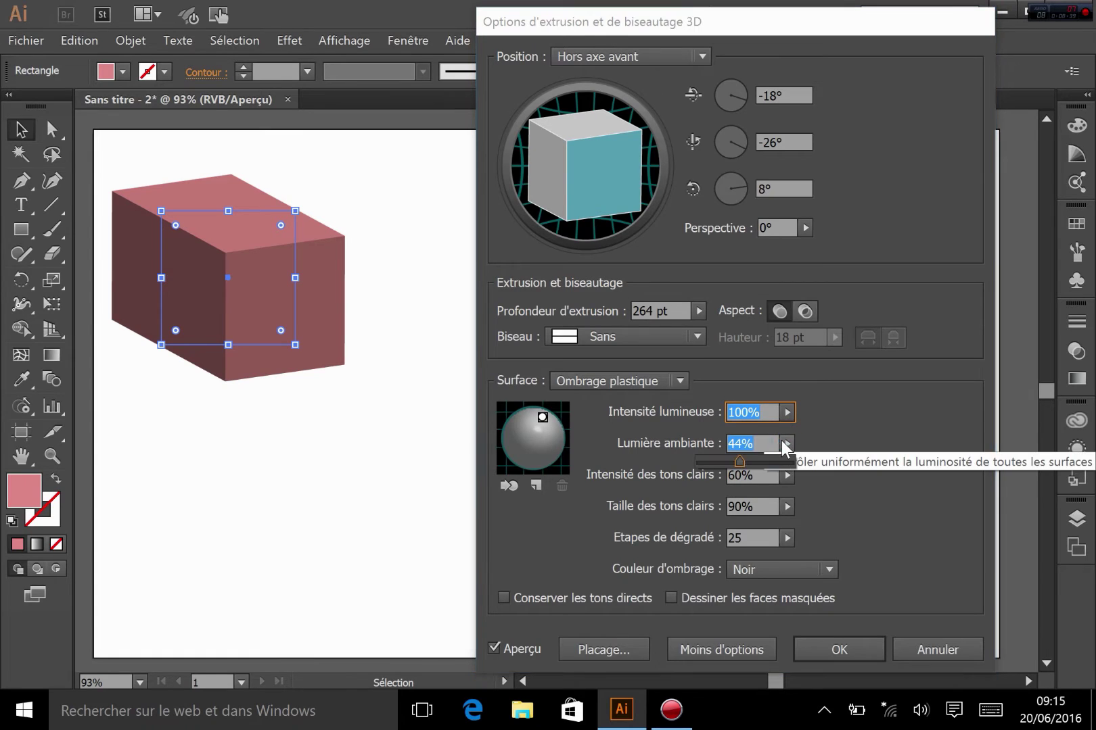
{"action": "mouse_move", "coordinate": [759, 467]}
{"action": "left_mouse_down"}
{"action": "mouse_move", "coordinate": [782, 474]}
{"action": "mouse_move", "coordinate": [769, 471]}
{"action": "left_mouse_up"}
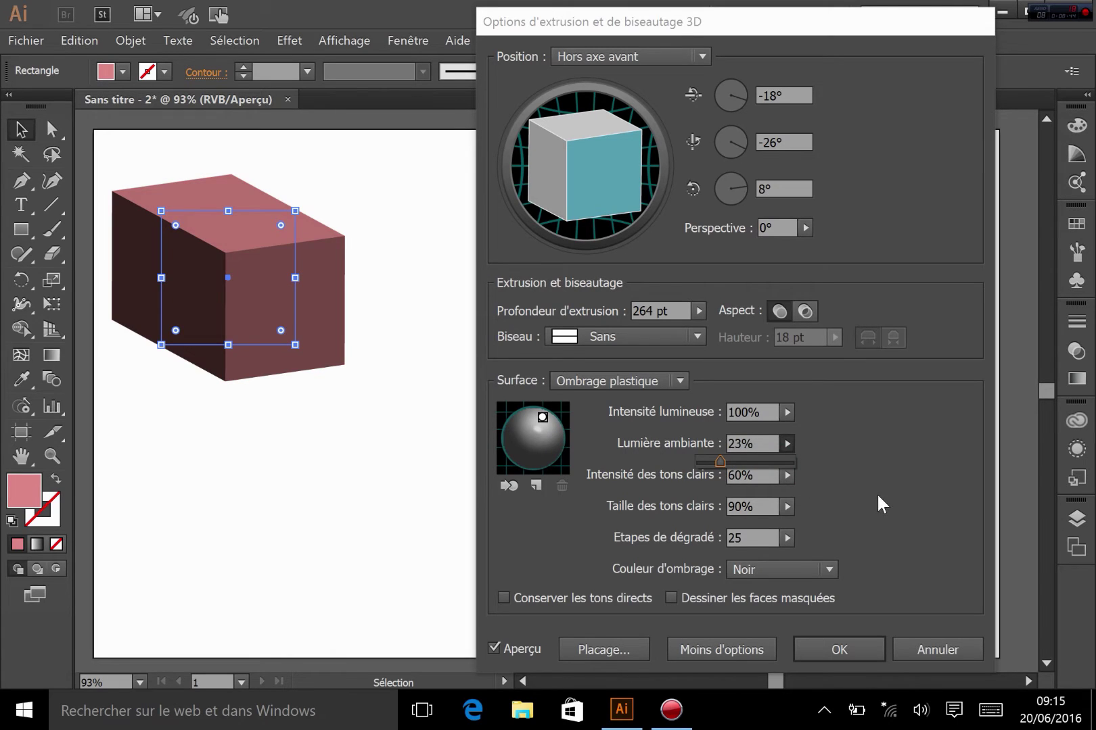
{"action": "left_click_drag", "start_coordinate": [721, 460], "coordinate": [740, 459]}
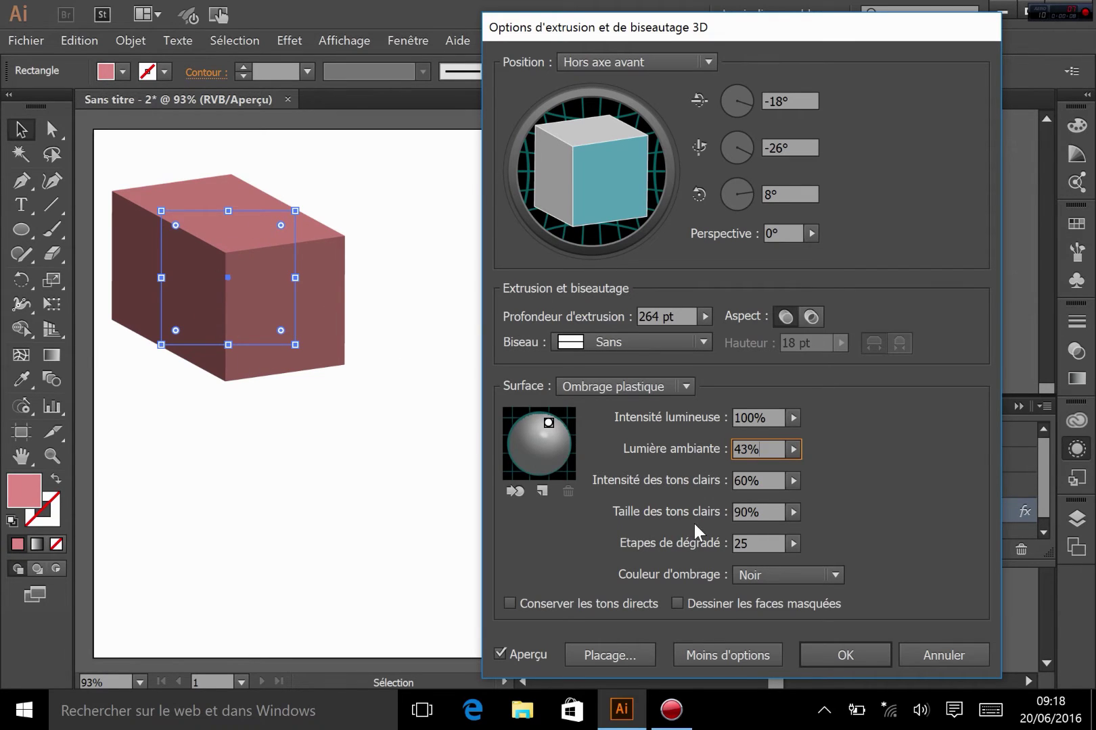
Apply the Arrondi bevel to the extrusion and add a second light at the center of the shading sphere.
{"action": "left_click", "coordinate": [619, 339]}
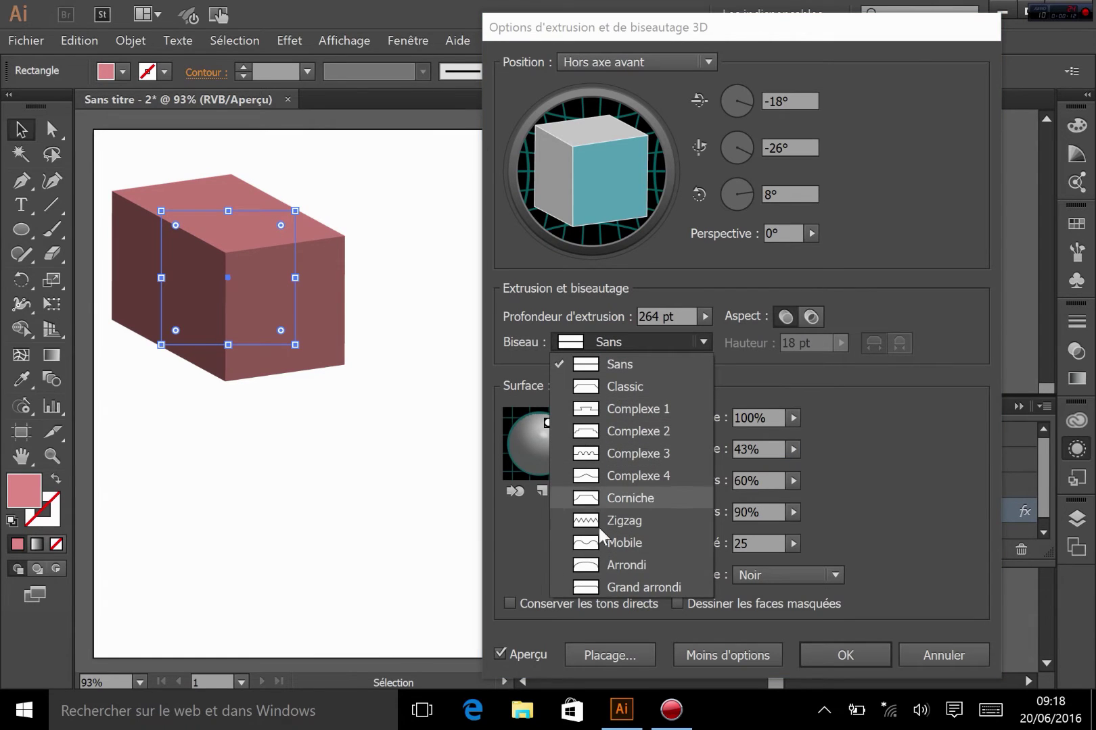
{"action": "left_click", "coordinate": [616, 568]}
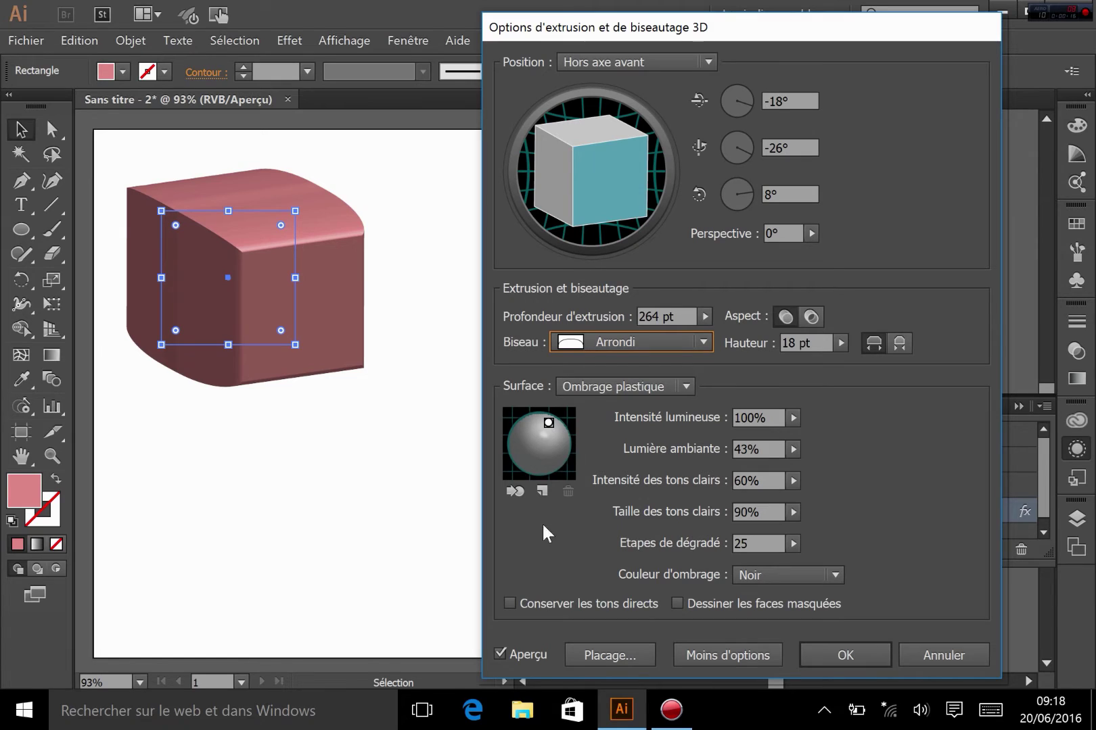
{"action": "left_click", "coordinate": [542, 490]}
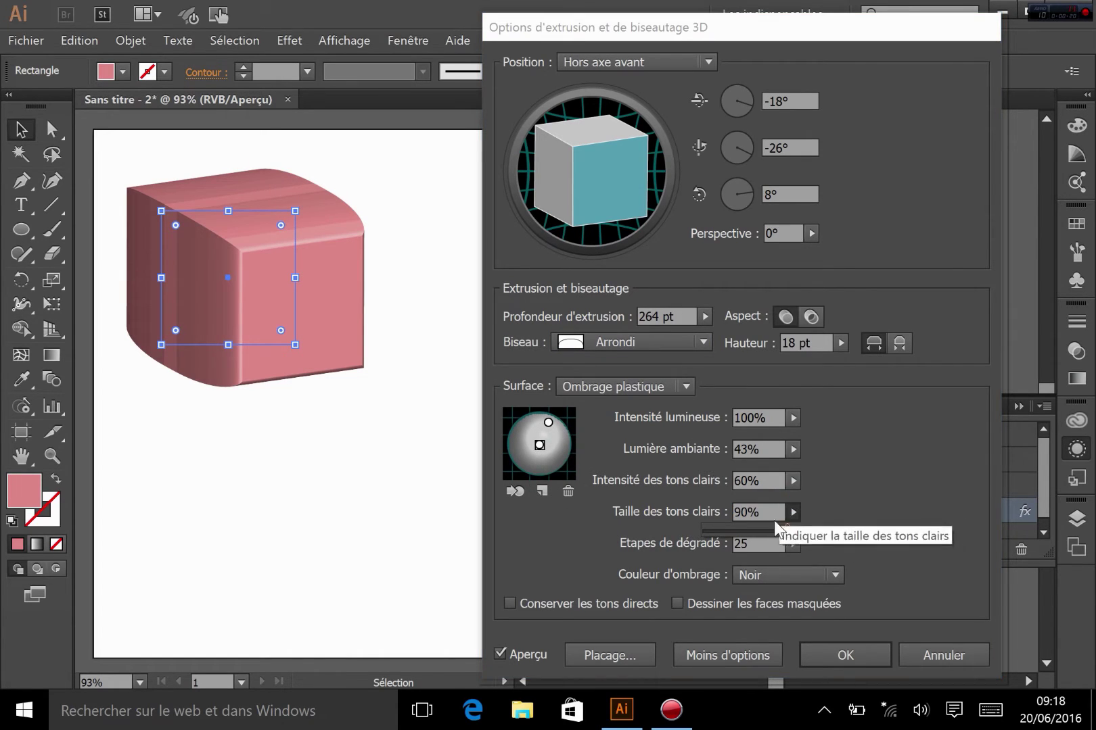
Try a Taille des tons clairs of 100% and 71% for the highlights and set it to 95%.
{"action": "mouse_move", "coordinate": [793, 512]}
{"action": "left_mouse_down"}
{"action": "mouse_move", "coordinate": [746, 533]}
{"action": "mouse_move", "coordinate": [791, 528]}
{"action": "left_mouse_up"}
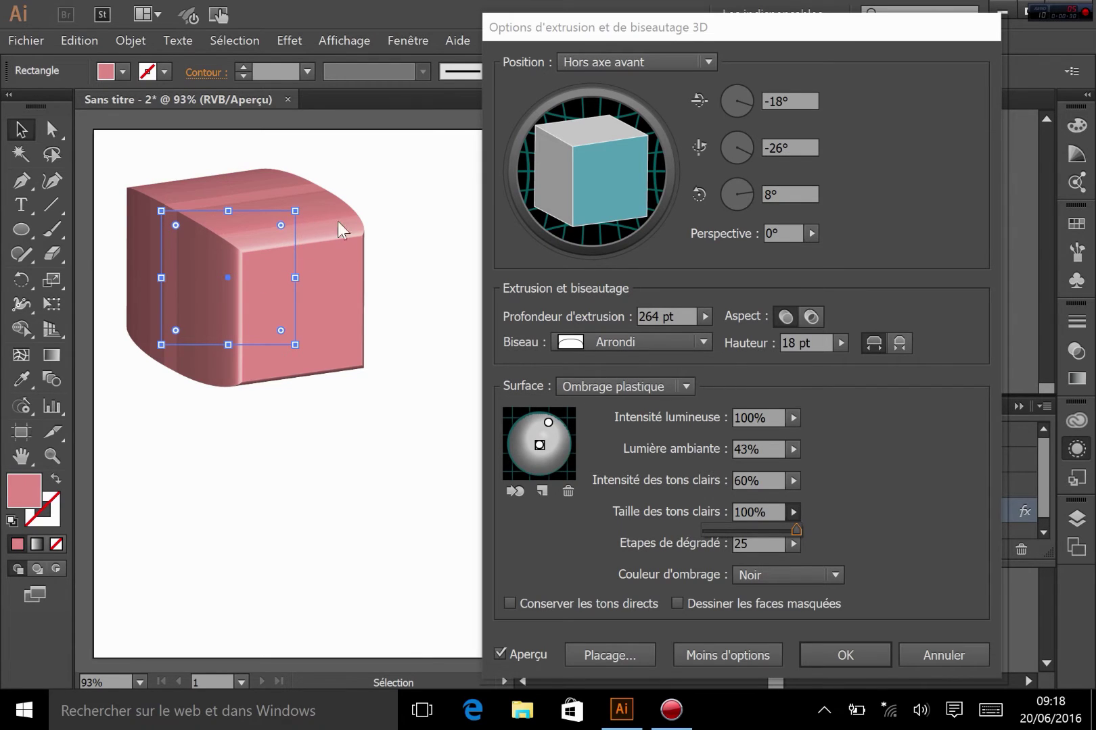
{"action": "mouse_move", "coordinate": [778, 533]}
{"action": "left_mouse_down"}
{"action": "mouse_move", "coordinate": [744, 533]}
{"action": "mouse_move", "coordinate": [770, 533]}
{"action": "left_mouse_up"}
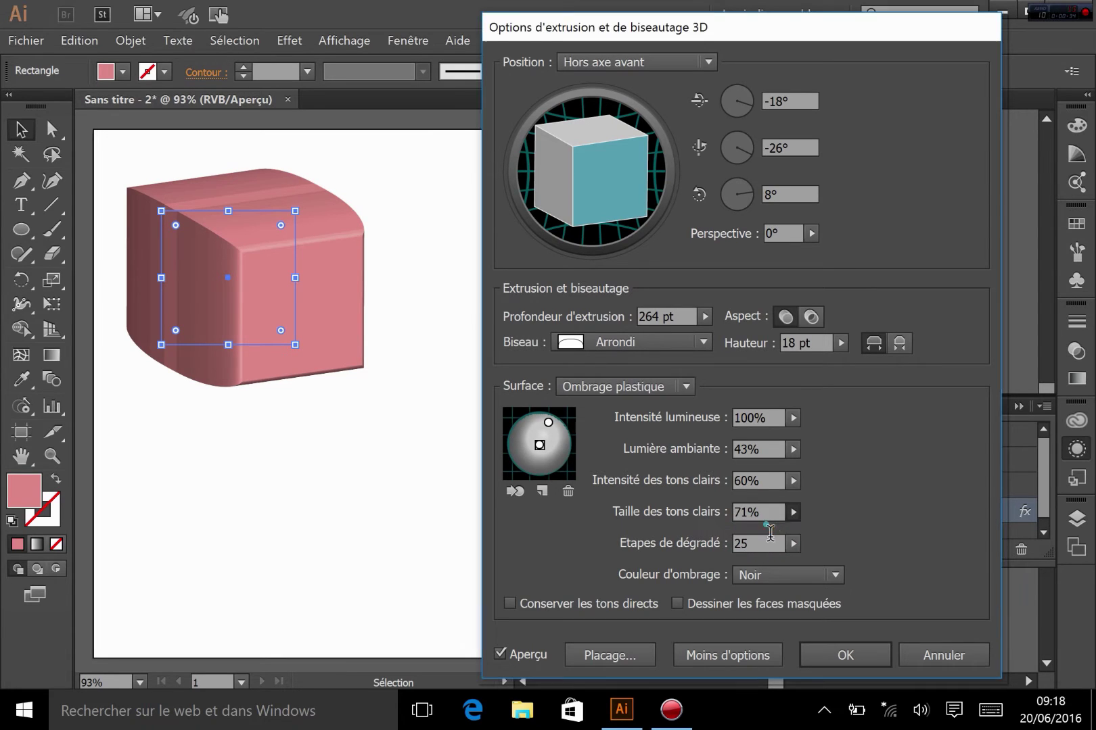
{"action": "left_click", "coordinate": [794, 512]}
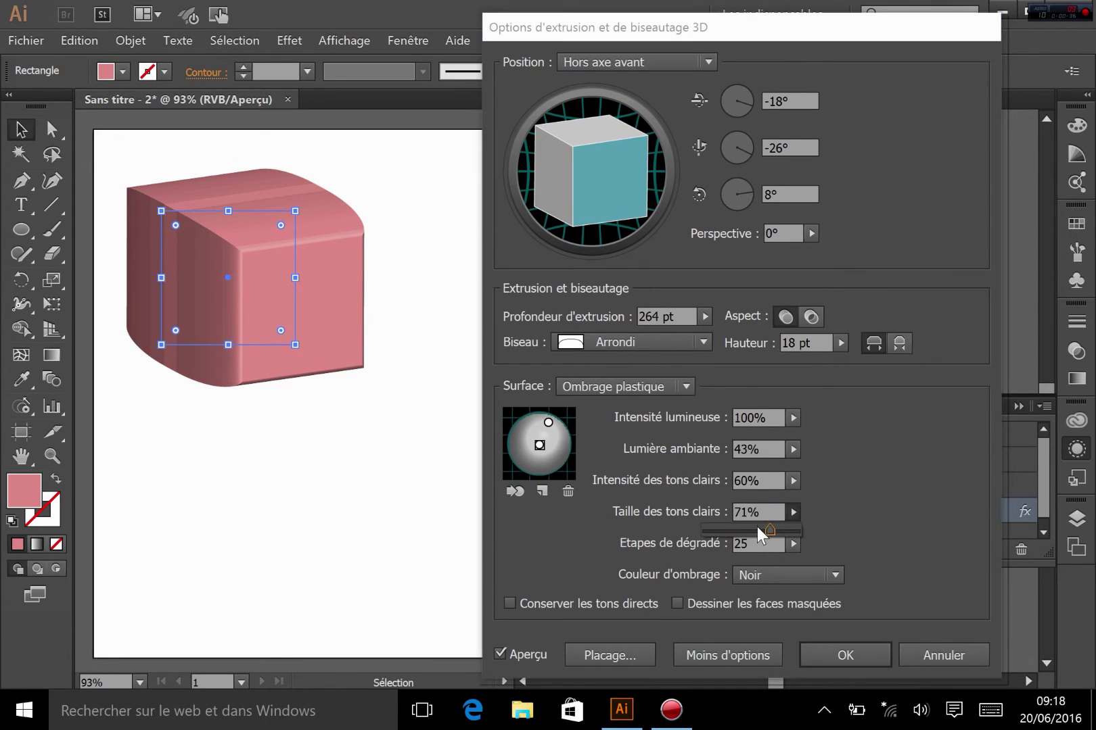
{"action": "left_click_drag", "start_coordinate": [785, 532], "coordinate": [792, 531]}
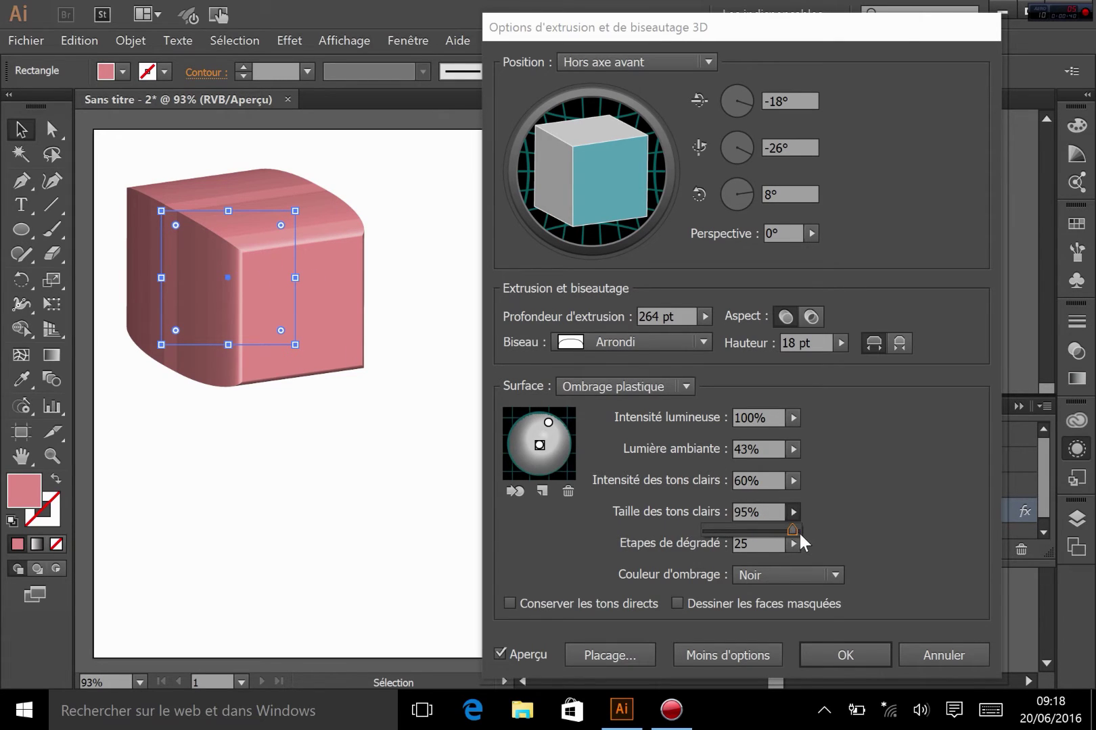
Set Taille des tons clairs to 90%, and try an Intensité des tons clairs of 100% before setting it to 70%.
{"action": "mouse_move", "coordinate": [789, 531]}
{"action": "left_mouse_down"}
{"action": "mouse_move", "coordinate": [822, 532]}
{"action": "mouse_move", "coordinate": [784, 530]}
{"action": "left_mouse_up"}
{"action": "left_click", "coordinate": [793, 478]}
{"action": "left_click_drag", "start_coordinate": [759, 499], "coordinate": [803, 498]}
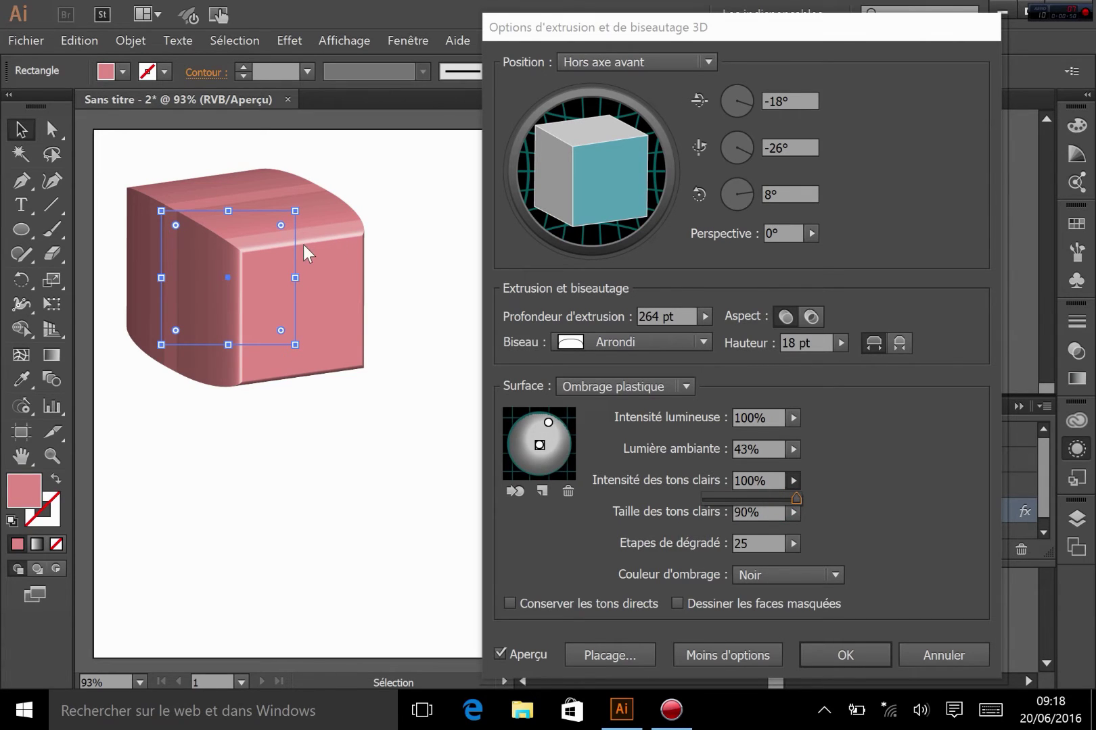
{"action": "left_click_drag", "start_coordinate": [798, 497], "coordinate": [770, 502]}
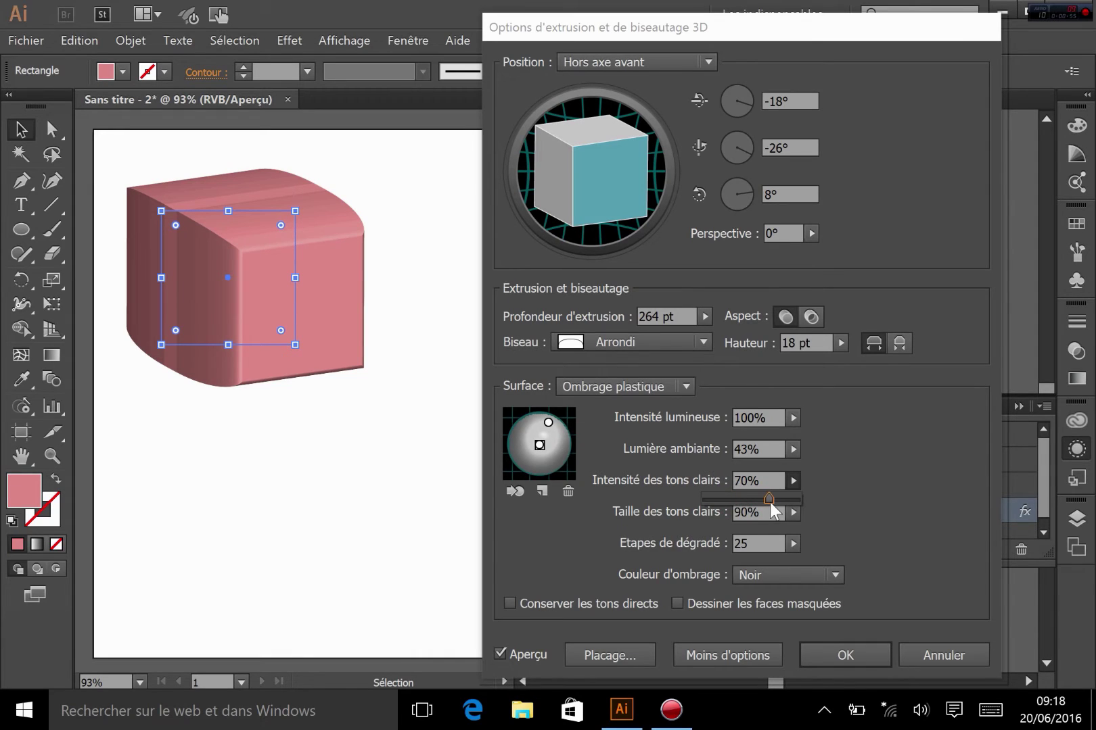
{"action": "left_click", "coordinate": [583, 336]}
{"action": "left_click", "coordinate": [584, 336]}
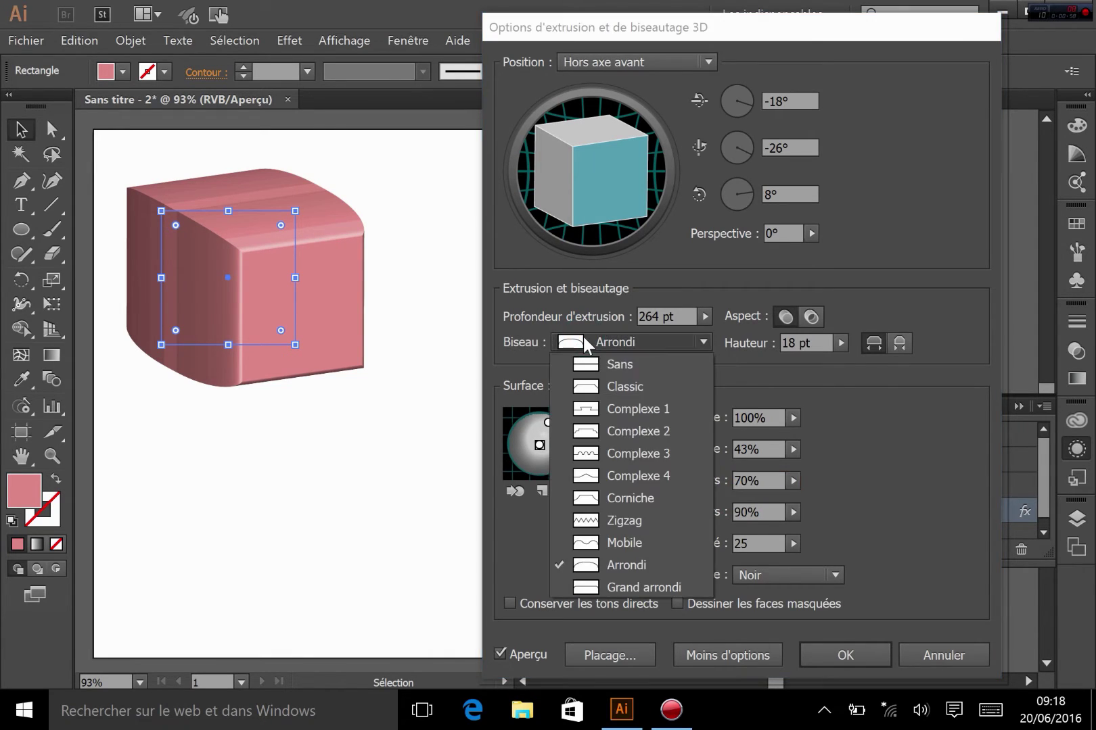
{"action": "left_click", "coordinate": [876, 388]}
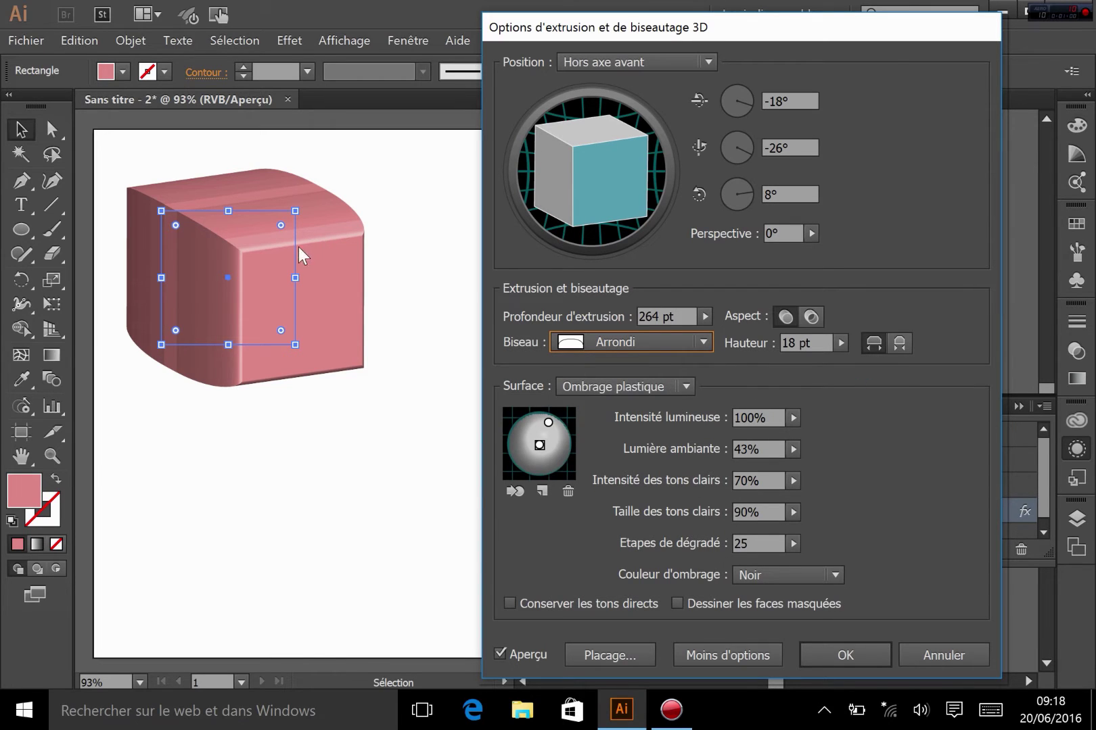
Try the Ombrage diffus surface rendering on the extrusion and restore Ombrage plastique.
{"action": "left_click", "coordinate": [605, 384]}
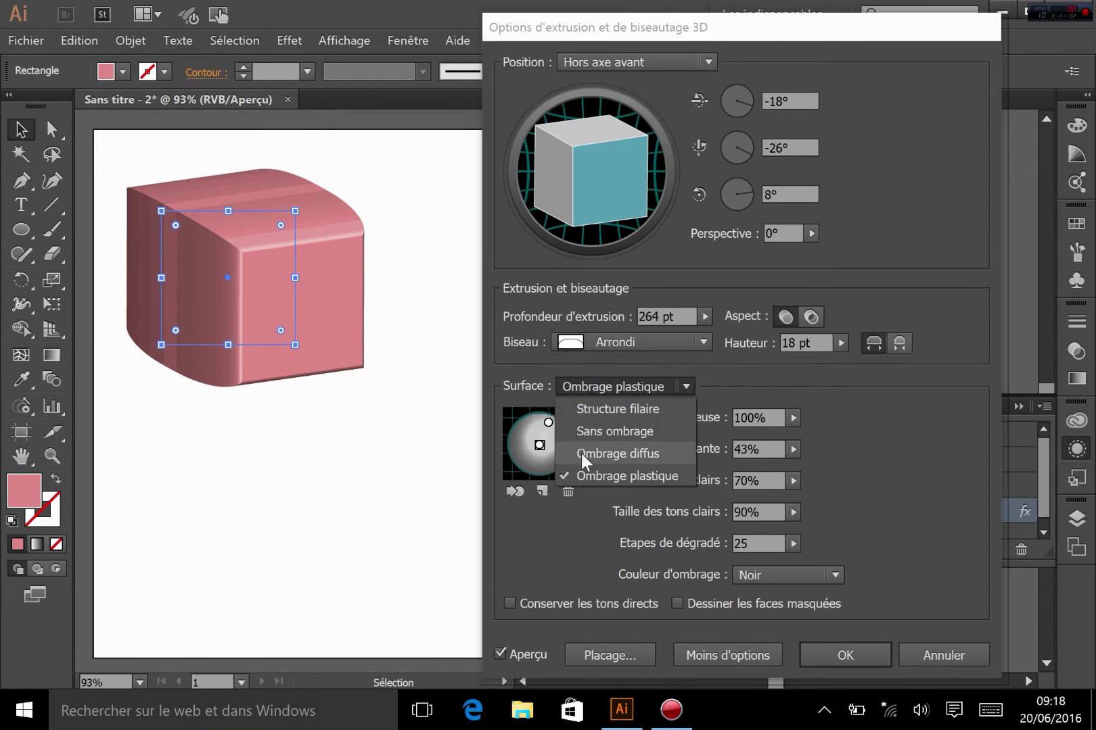
{"action": "left_click", "coordinate": [613, 453]}
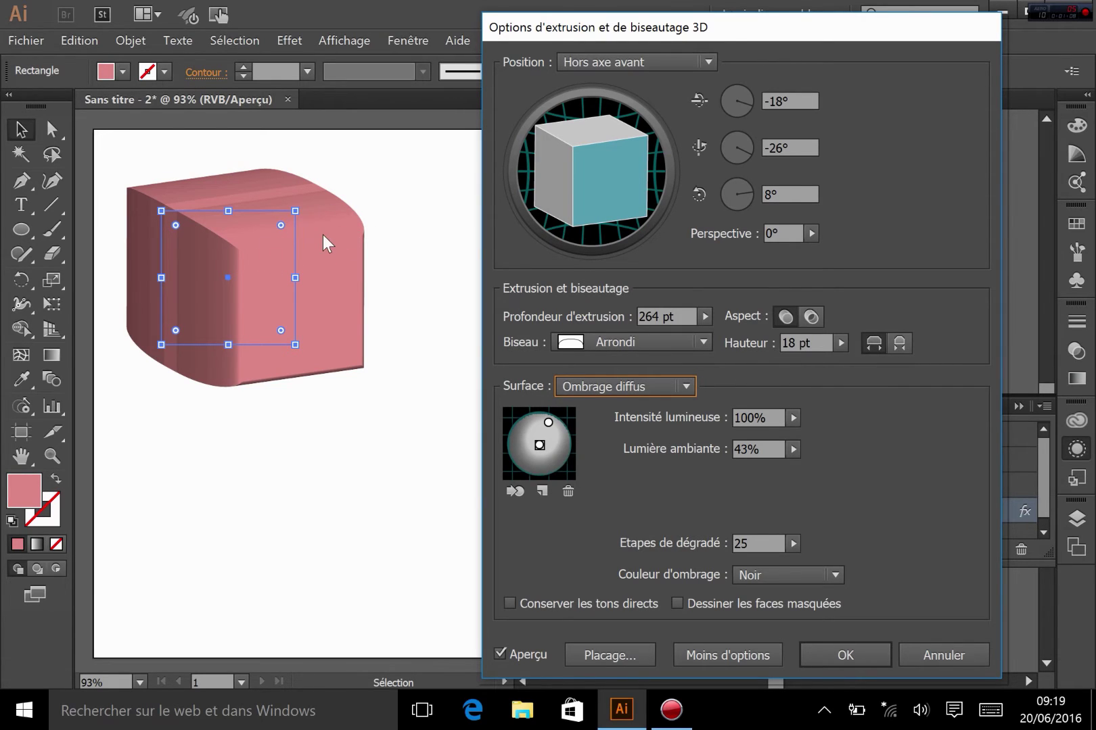
{"action": "left_click", "coordinate": [625, 384]}
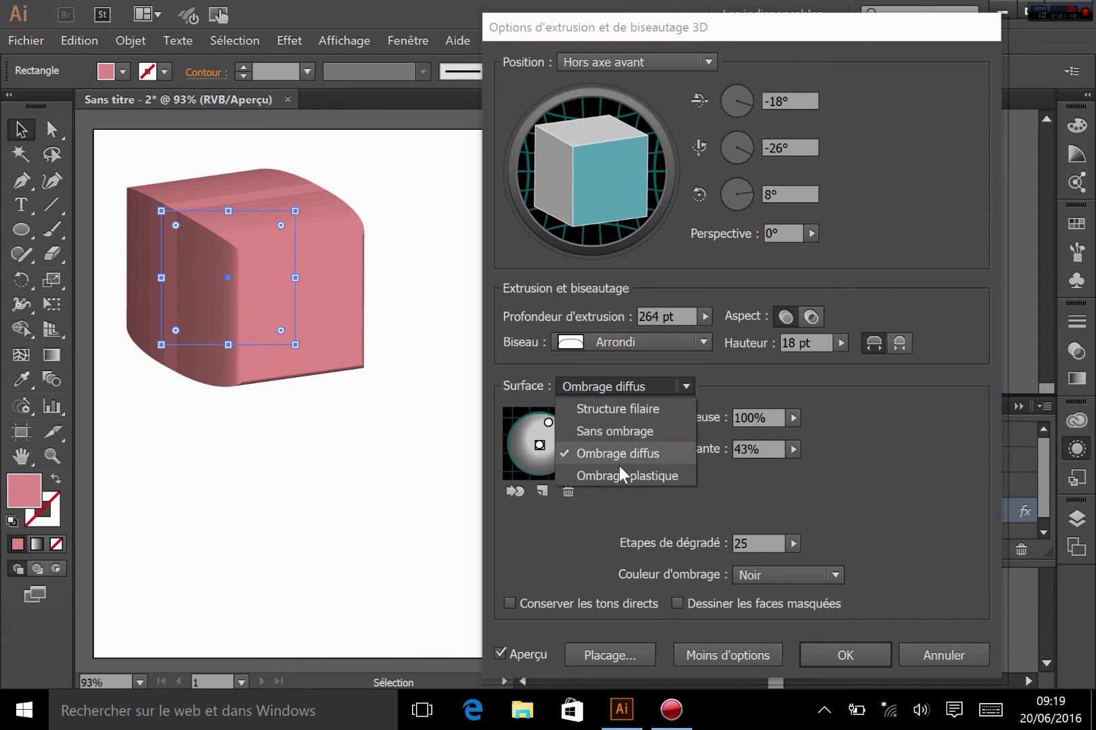
{"action": "left_click", "coordinate": [629, 476]}
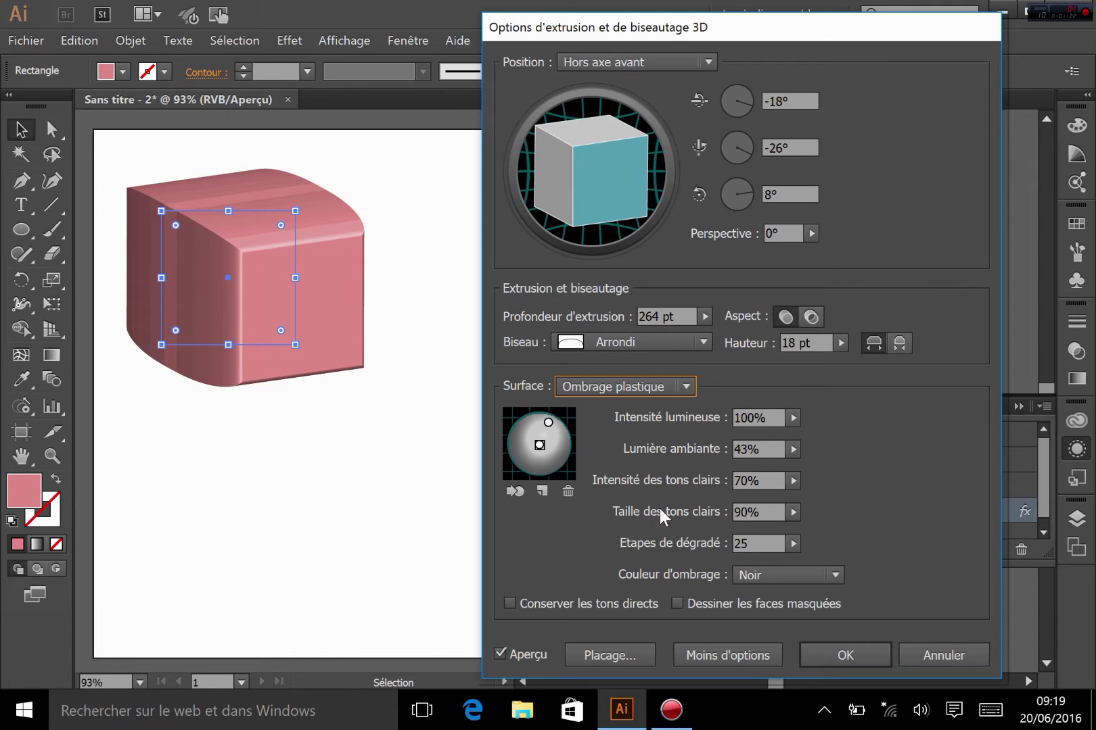
Try 9 and 2 Etapes de dégradé for the shading and set the value to 137.
{"action": "left_click", "coordinate": [792, 546]}
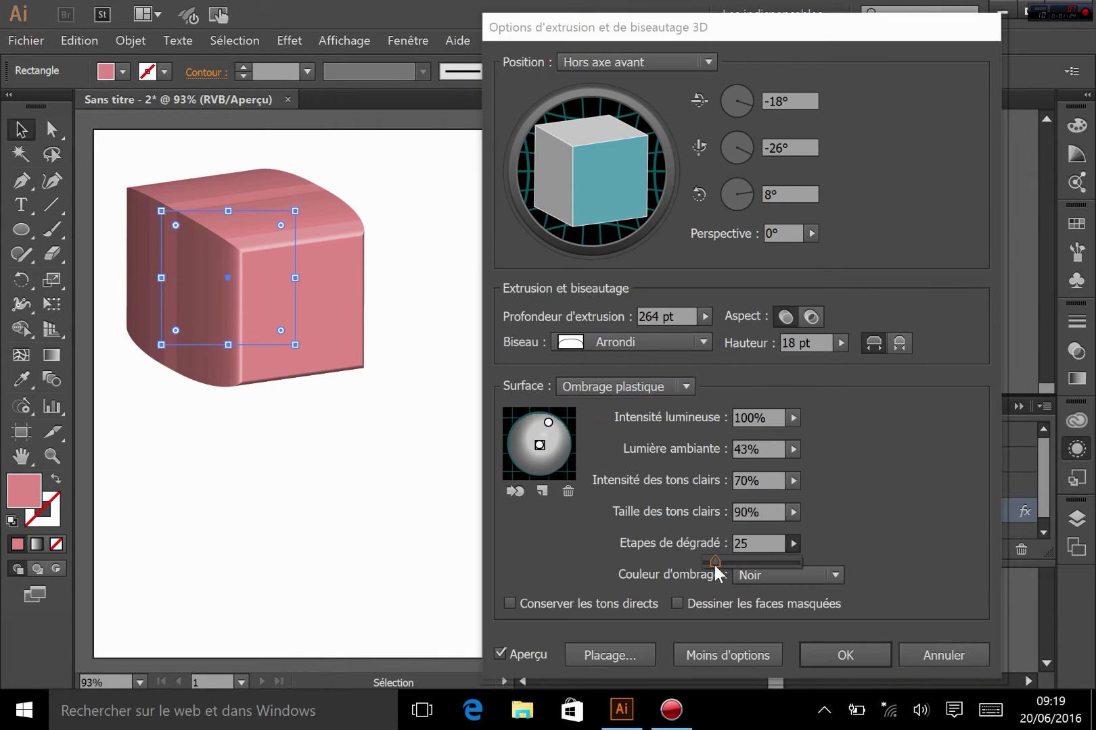
{"action": "left_click_drag", "start_coordinate": [716, 563], "coordinate": [707, 563]}
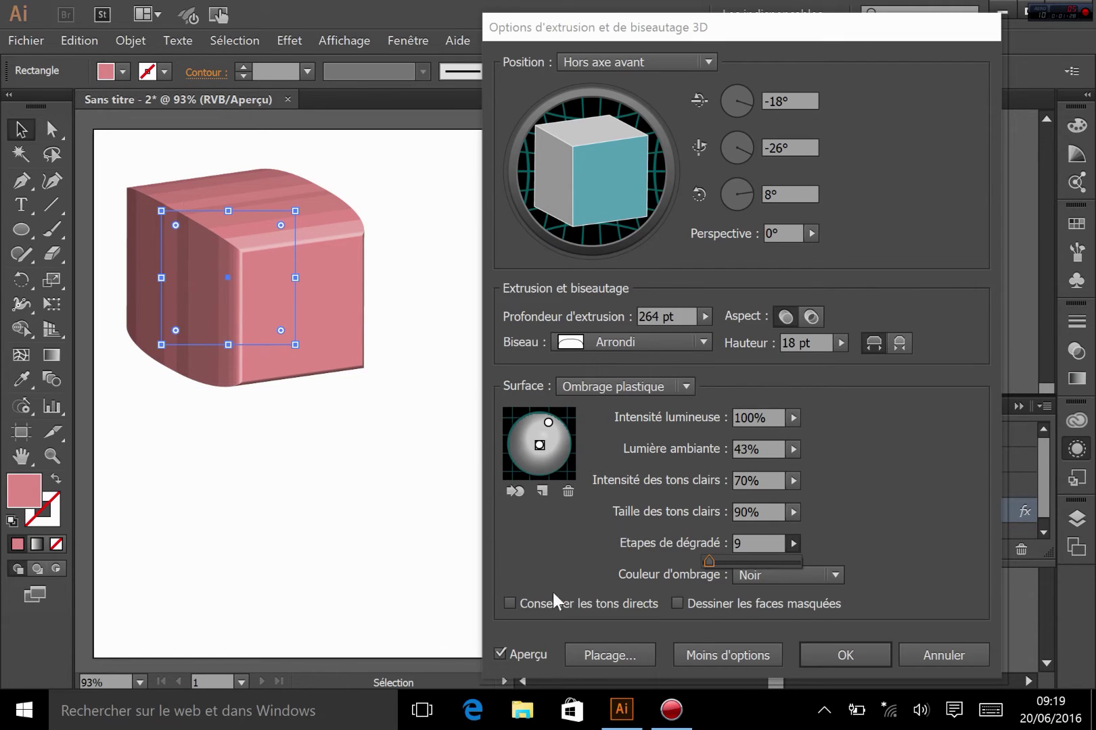
{"action": "left_click", "coordinate": [749, 534]}
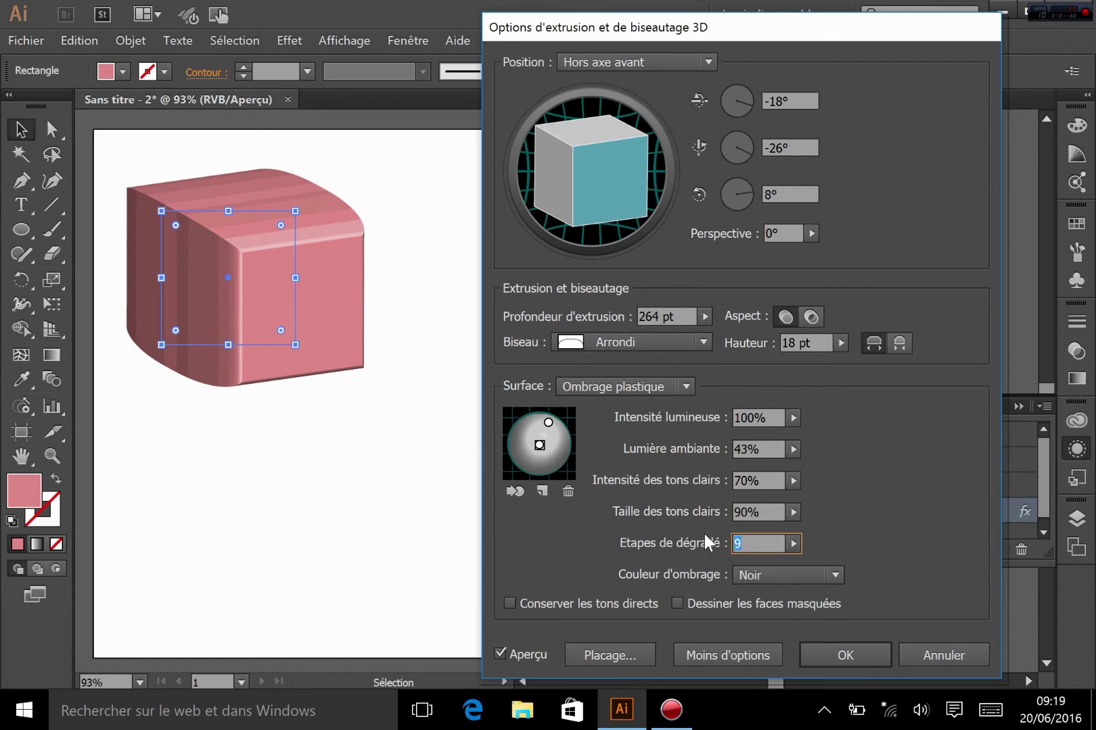
{"action": "type", "text": "2"}
{"action": "left_click", "coordinate": [765, 508]}
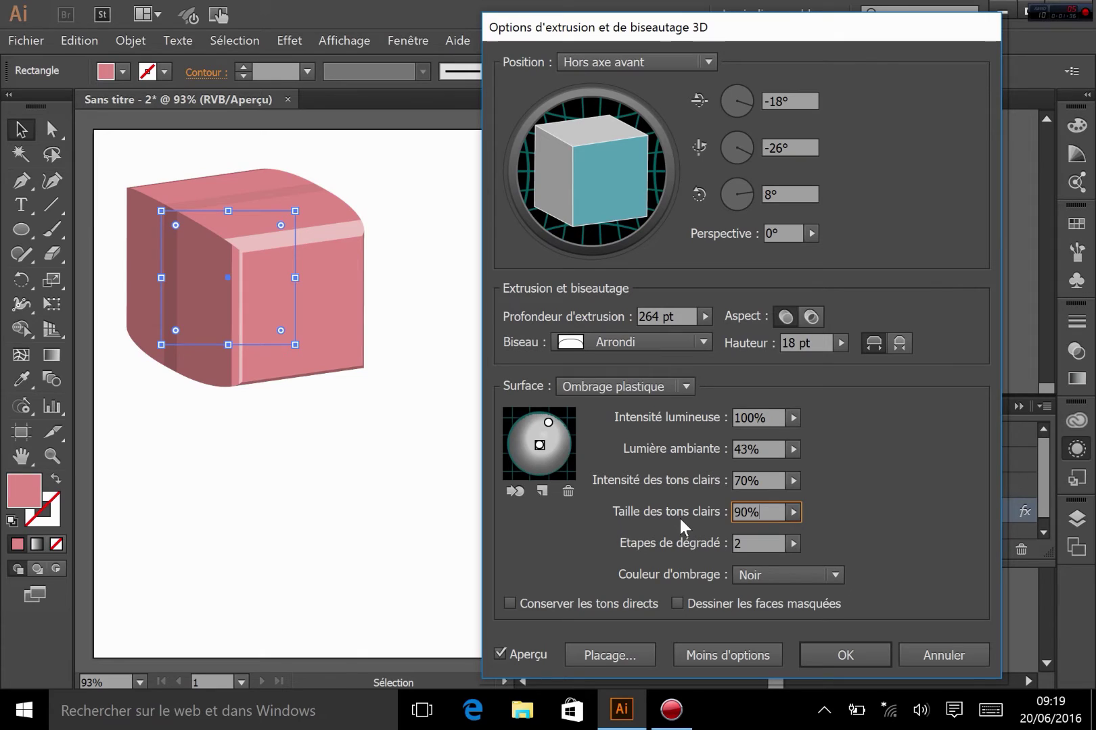
{"action": "left_click", "coordinate": [795, 538]}
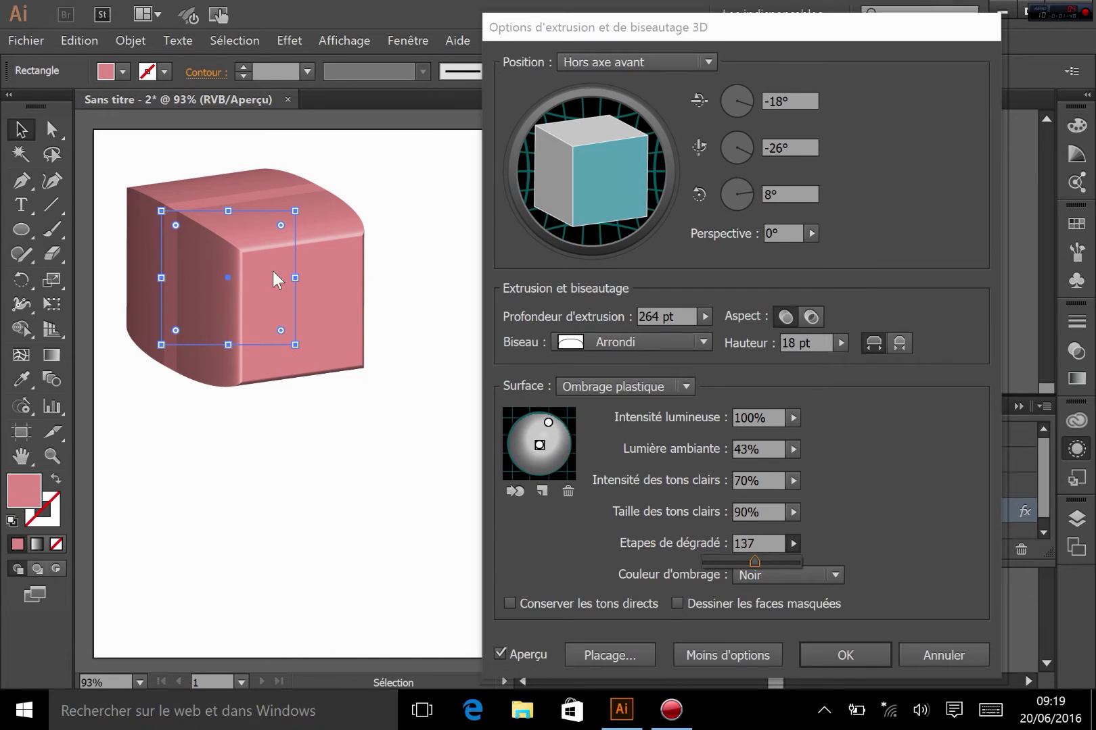
{"action": "left_click", "coordinate": [870, 506]}
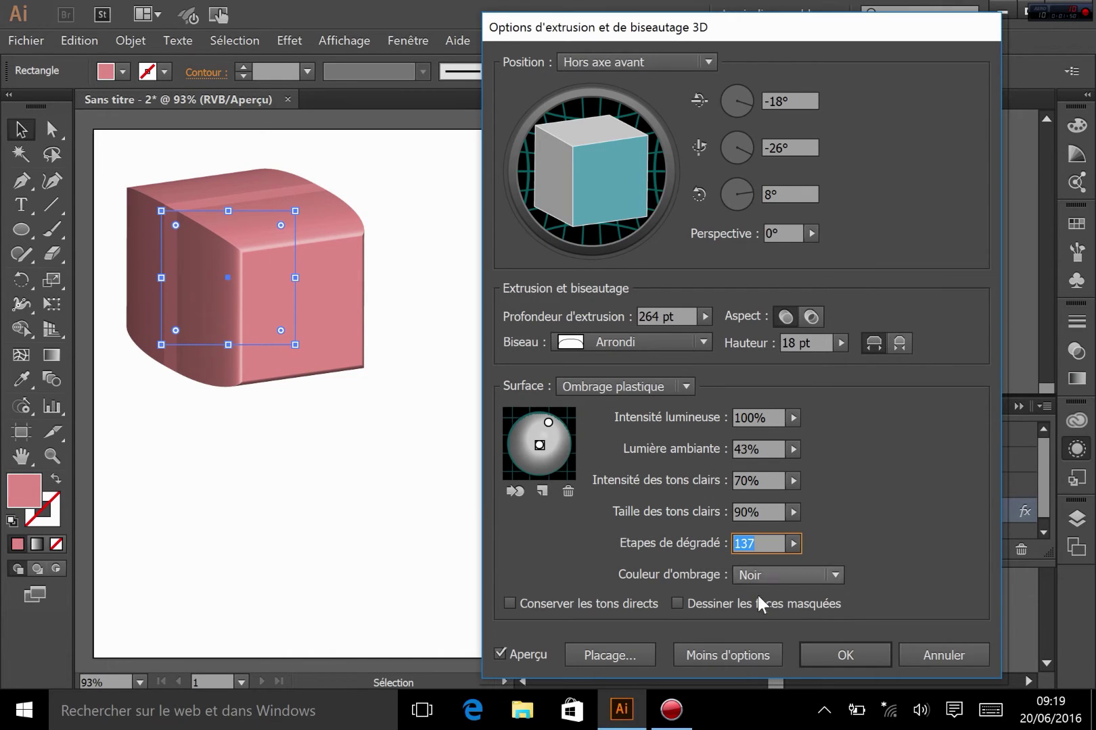
Try the shading colours Sans and Personnalisée, choose a green hue for the custom colour, and restore Noir.
{"action": "left_click", "coordinate": [755, 575]}
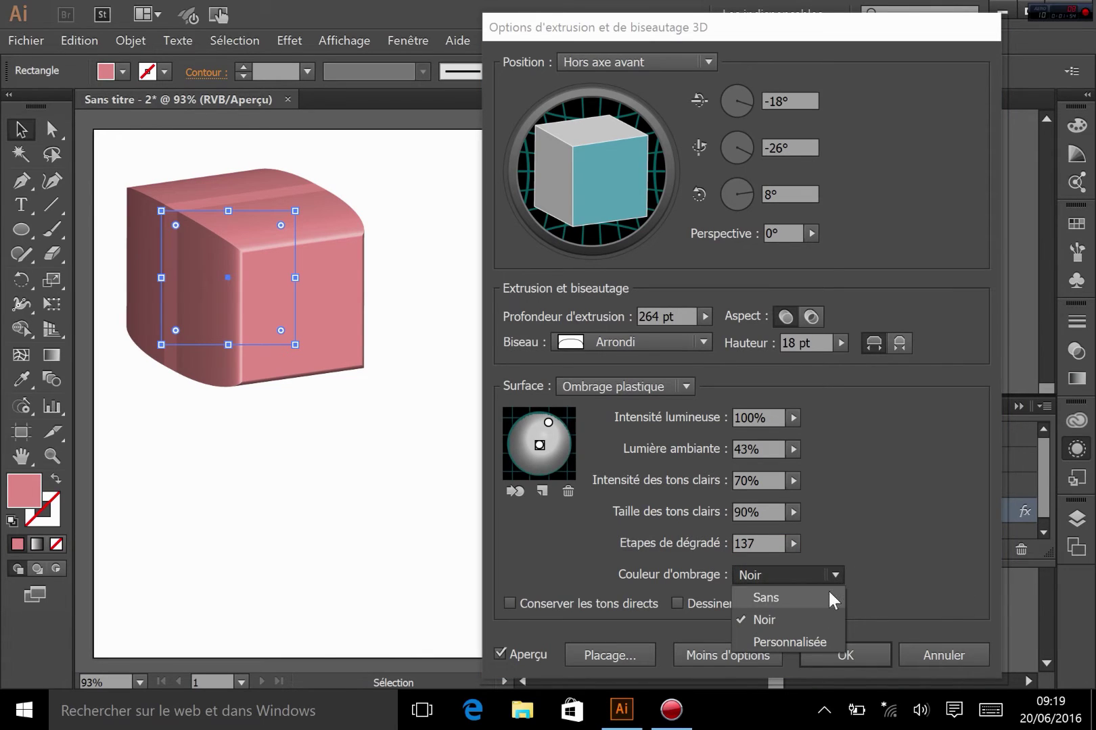
{"action": "left_click", "coordinate": [789, 595]}
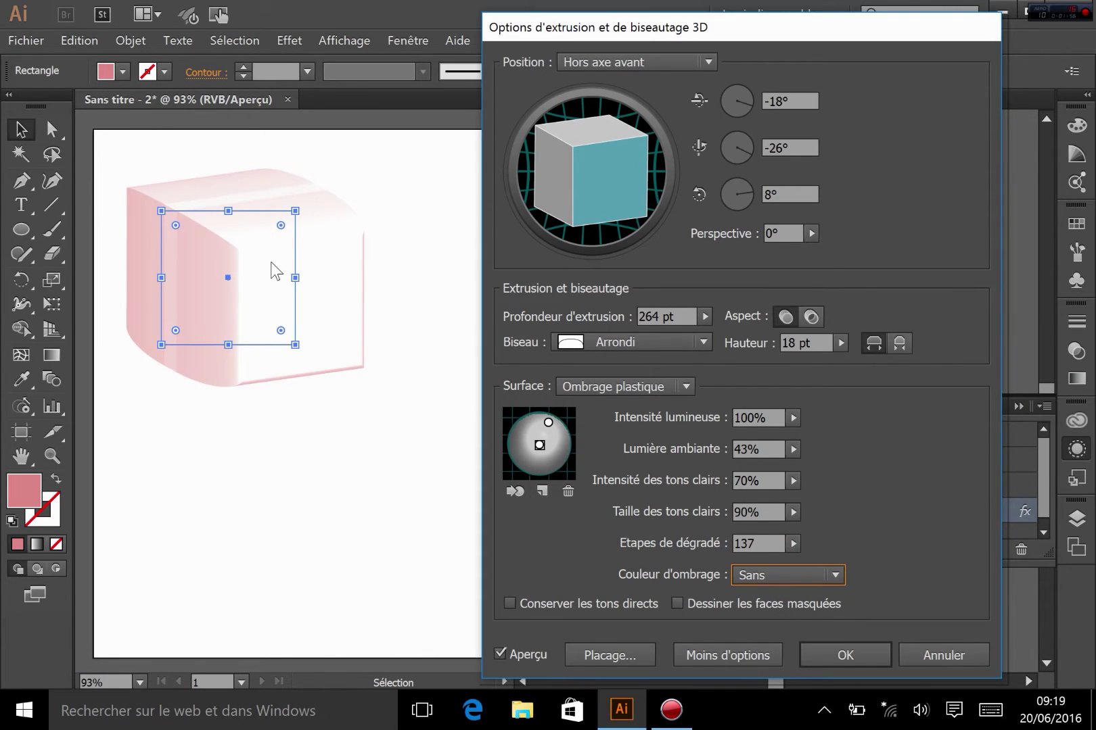
{"action": "left_click", "coordinate": [760, 574]}
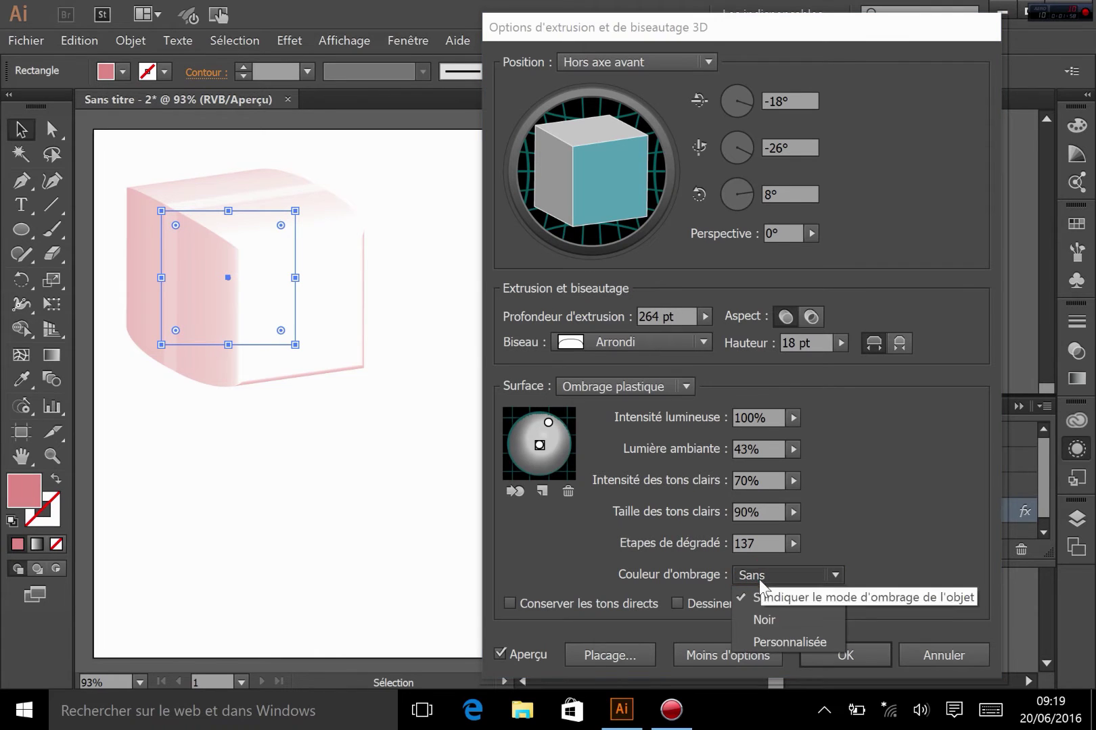
{"action": "left_click", "coordinate": [777, 641]}
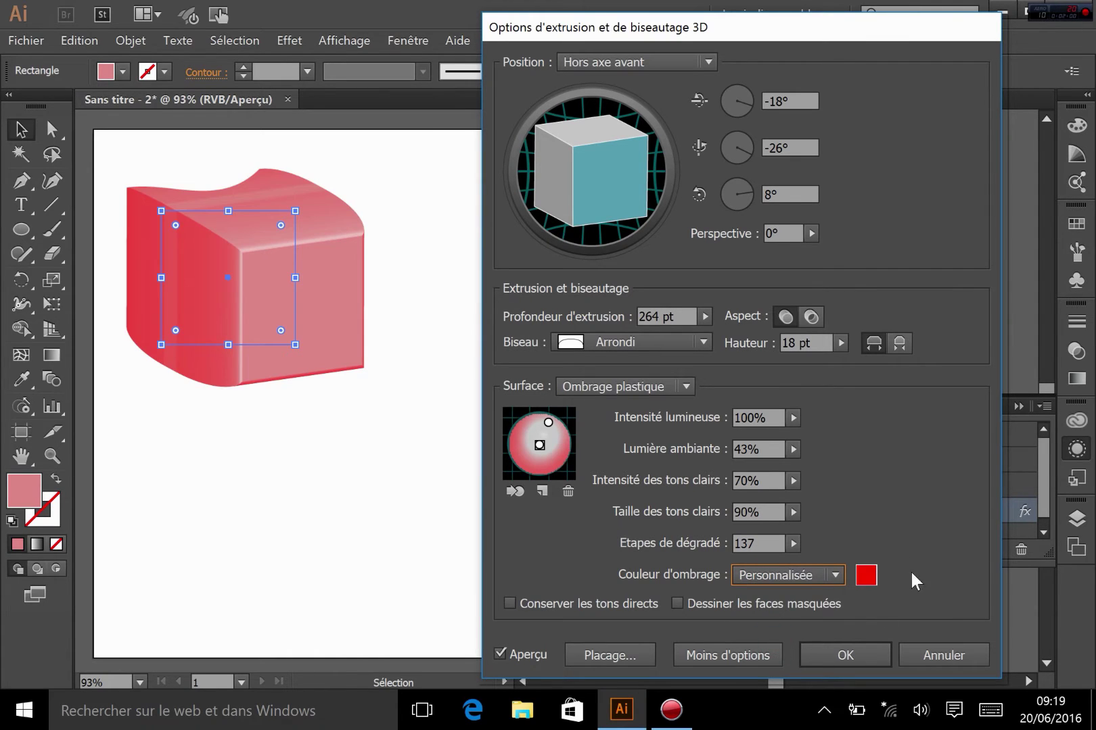
{"action": "left_click", "coordinate": [867, 575]}
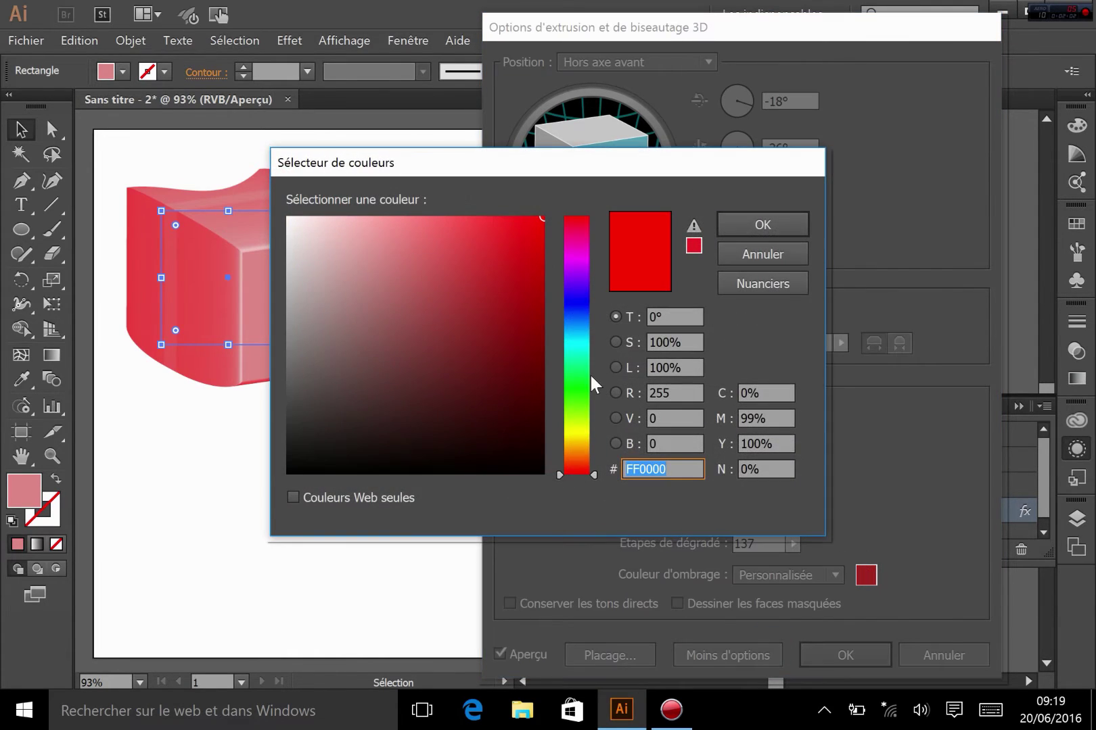
{"action": "left_click", "coordinate": [576, 388]}
{"action": "left_click", "coordinate": [740, 234]}
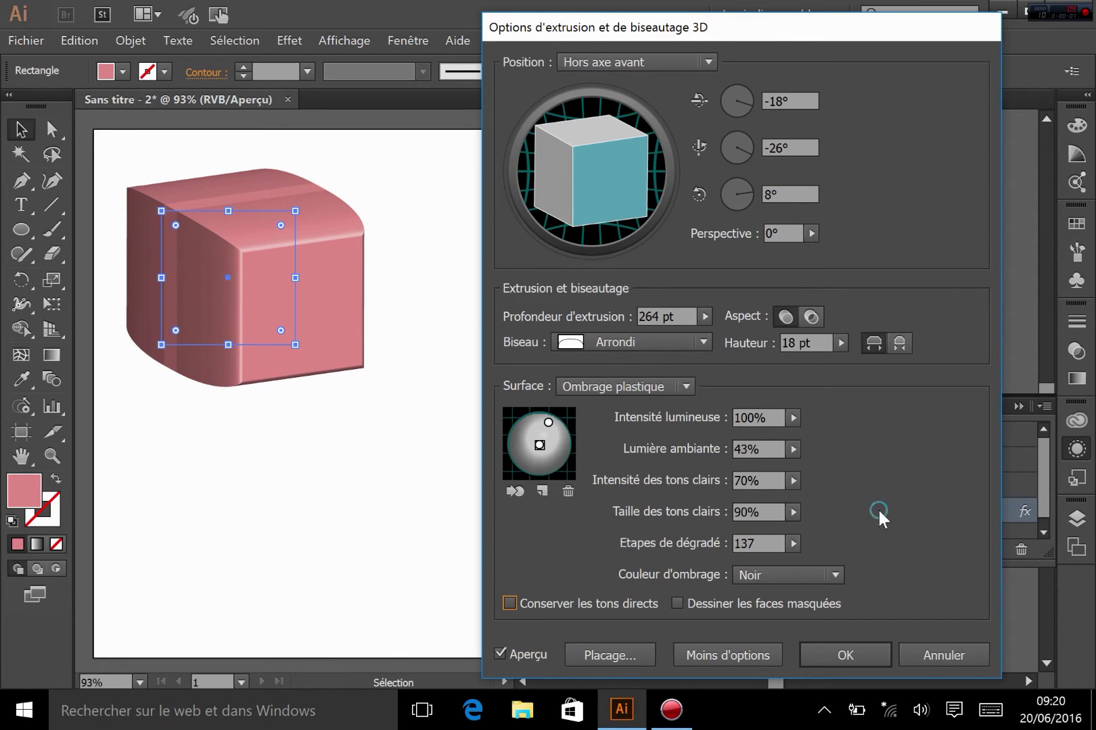
Apply the 3D extrusion settings, reselect the pink shape and move it slightly to the right on the artboard.
{"action": "left_click", "coordinate": [836, 655]}
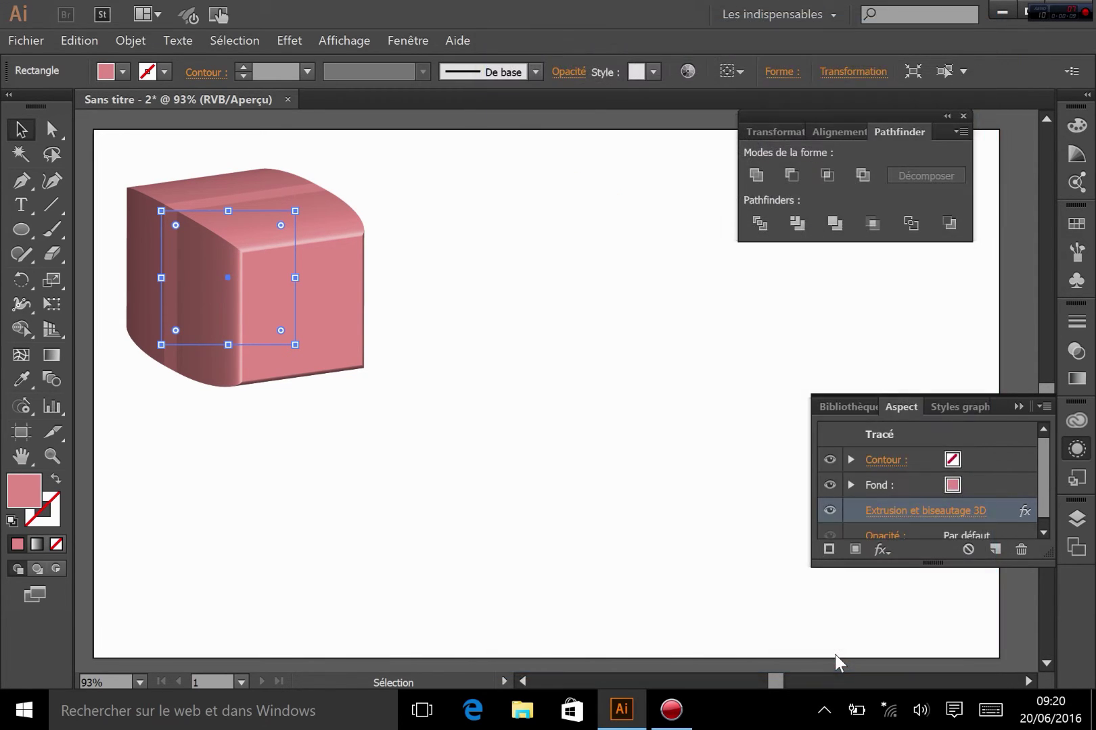
{"action": "left_click", "coordinate": [487, 239]}
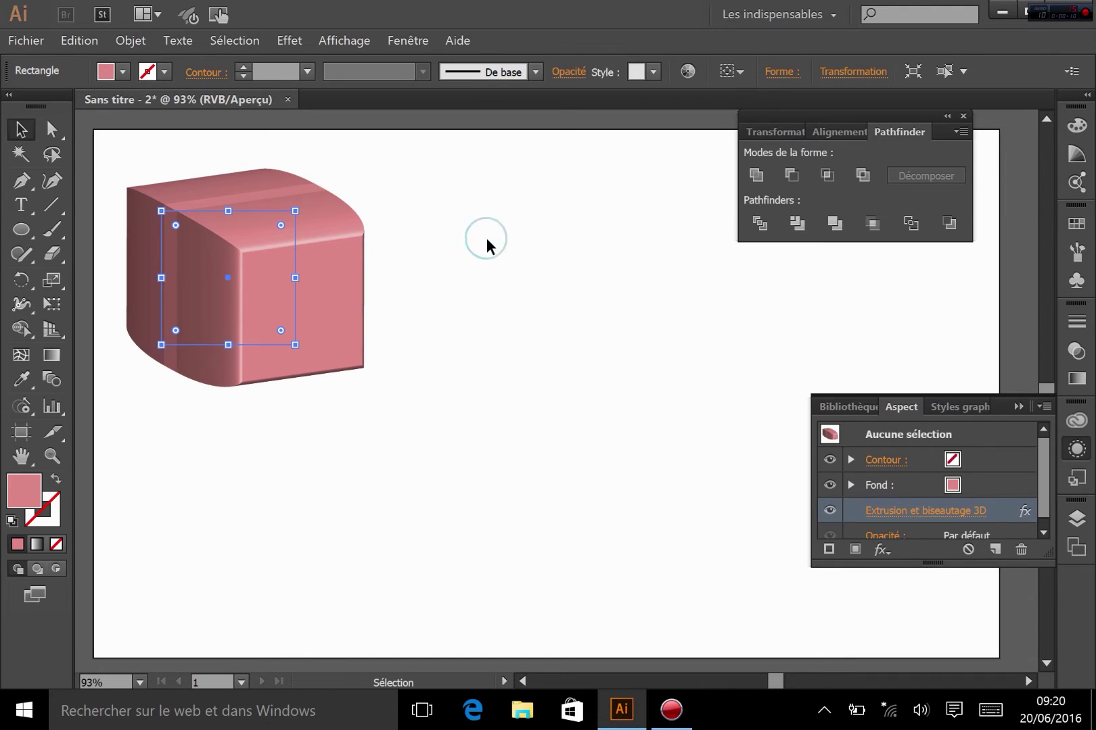
{"action": "left_click", "coordinate": [255, 273]}
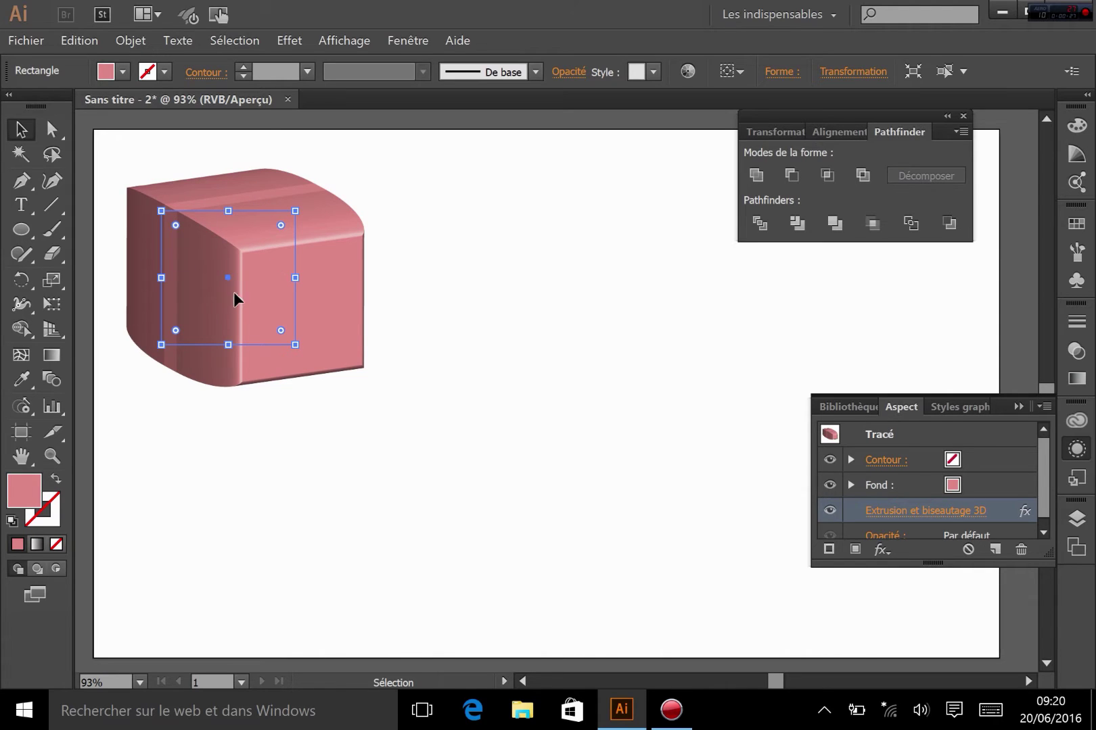
{"action": "left_click_drag", "start_coordinate": [268, 271], "coordinate": [319, 272]}
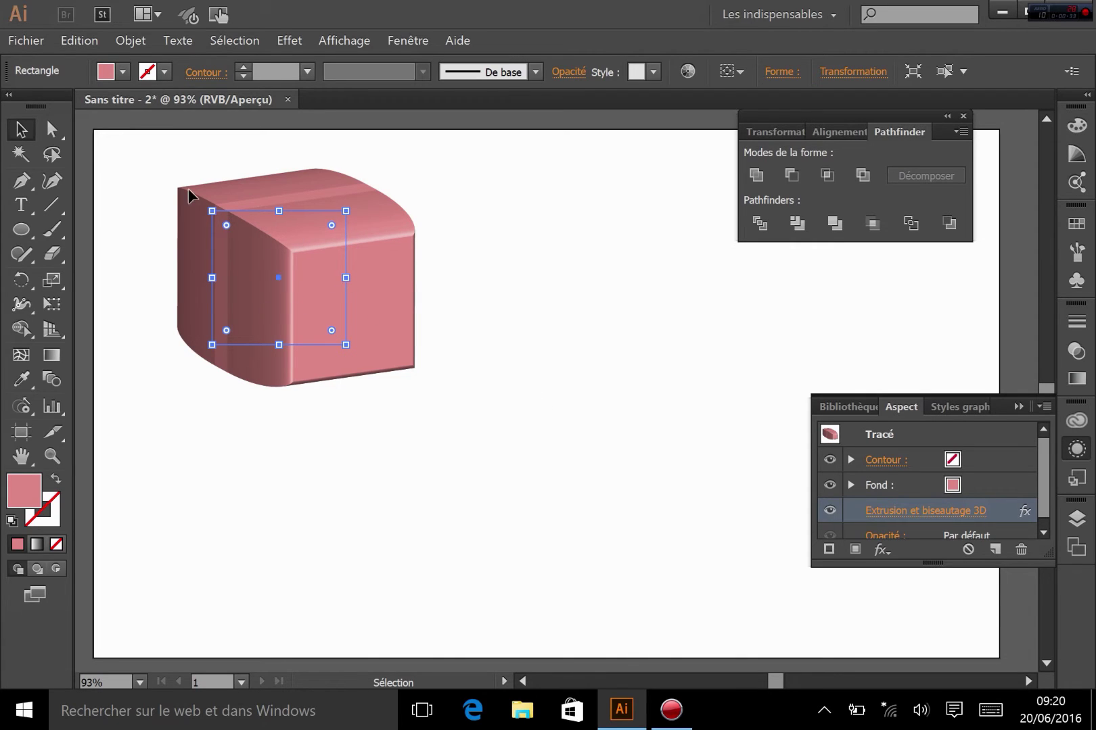
{"action": "left_click", "coordinate": [280, 41]}
{"action": "mouse_move", "coordinate": [340, 149]}
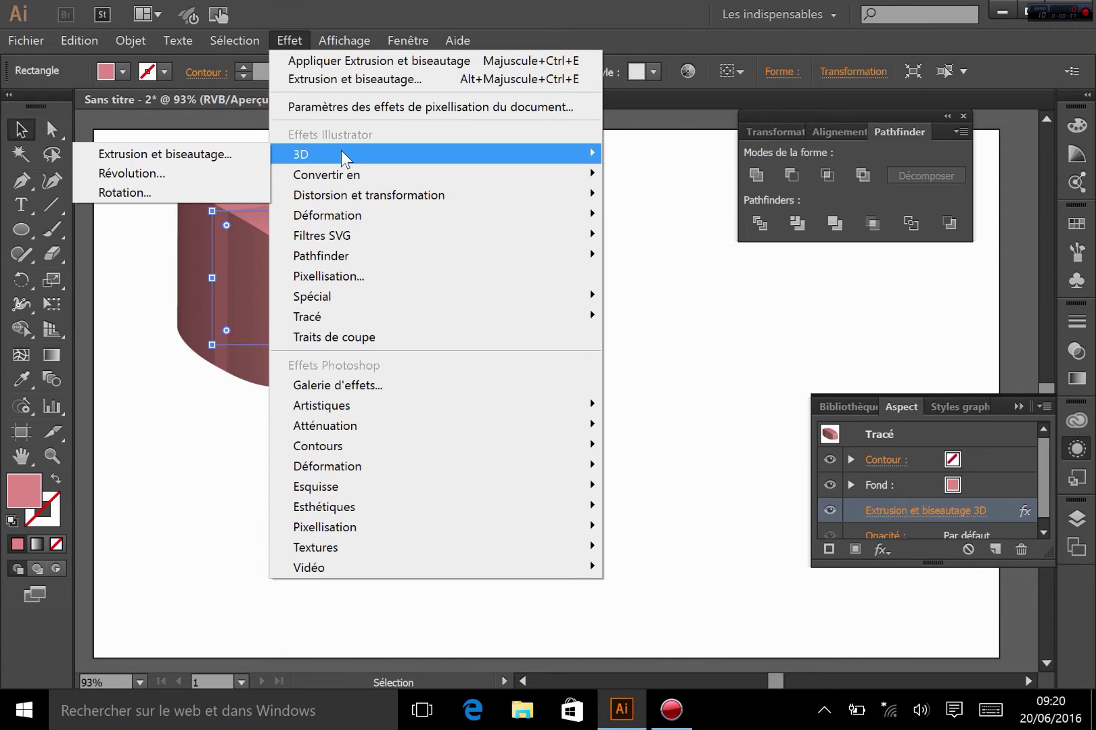
{"action": "mouse_move", "coordinate": [409, 39]}
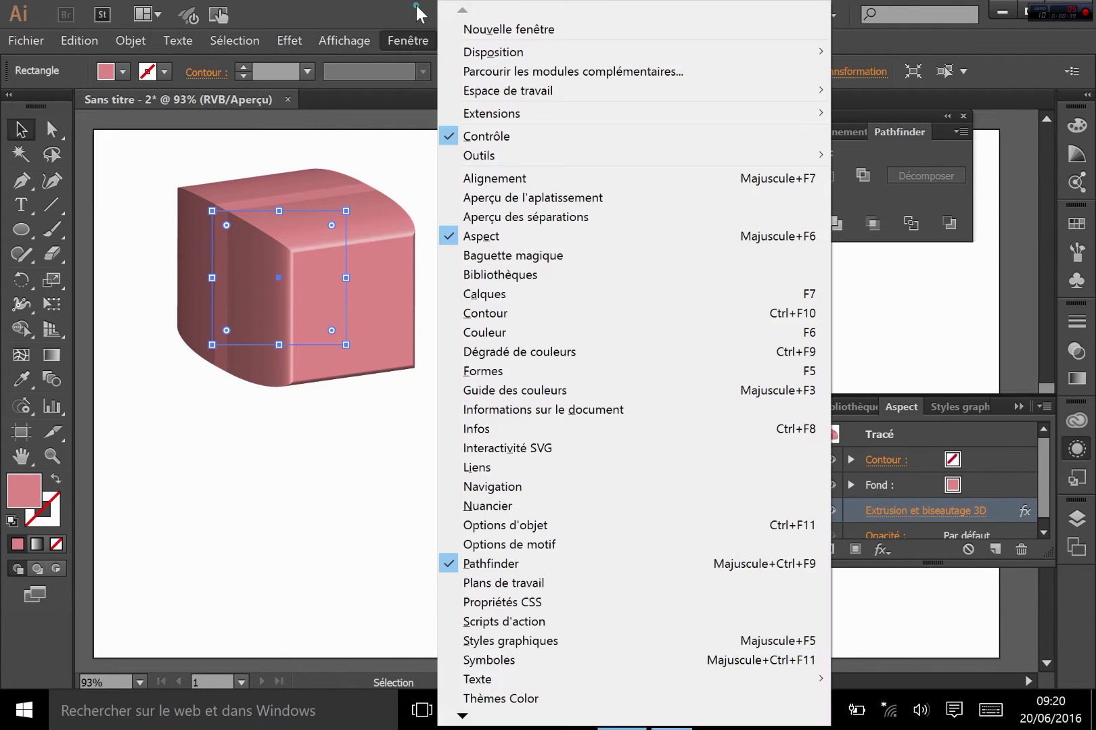
{"action": "left_click", "coordinate": [416, 5]}
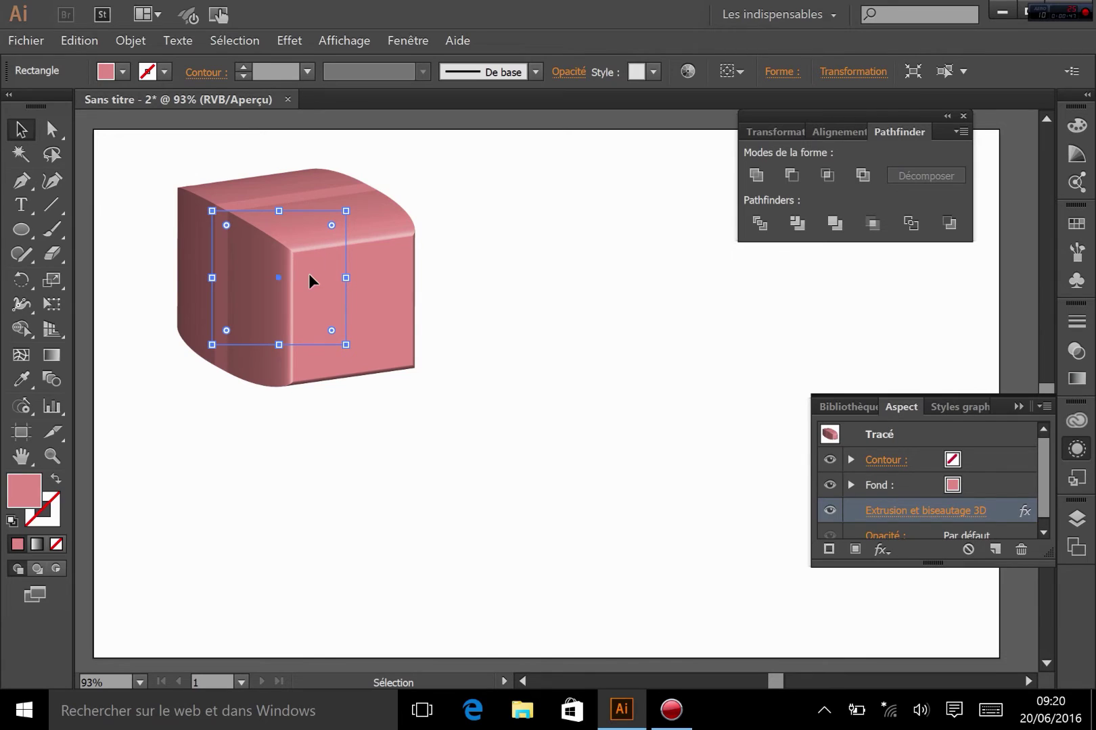
{"action": "left_click", "coordinate": [1076, 452]}
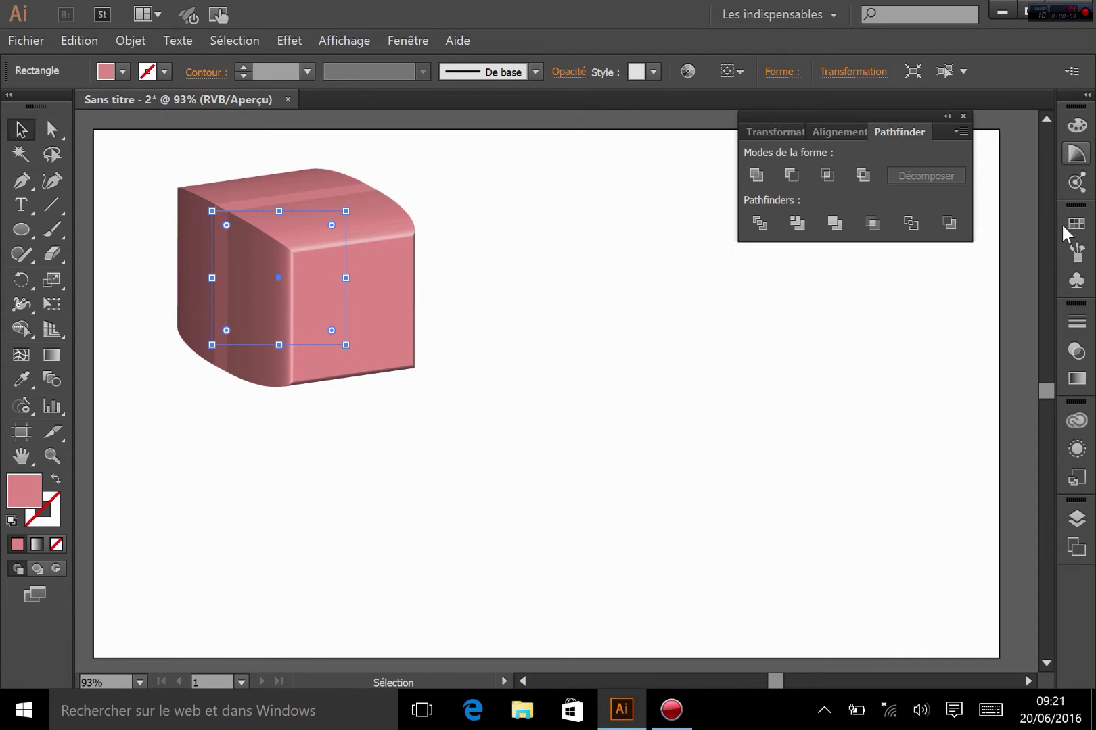
{"action": "left_click", "coordinate": [1076, 449]}
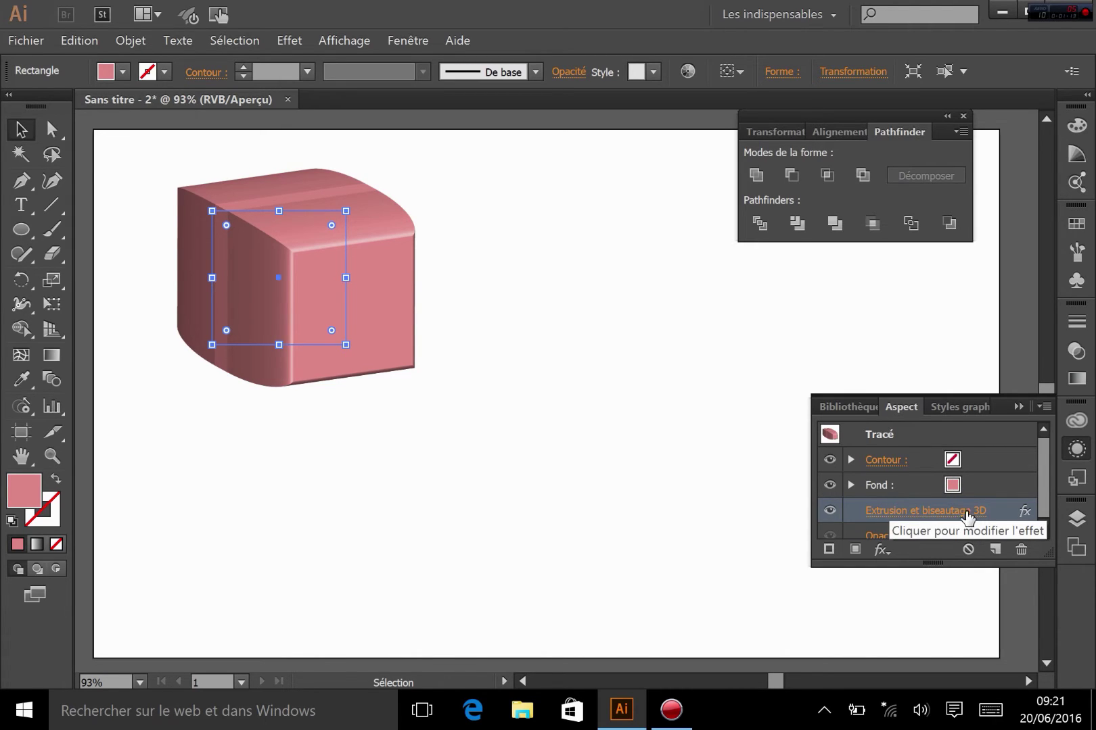
Edit the shape's existing Extrusion et biseautage 3D effect with Aperçu enabled, and rotate it to 0°, -26° and 7°.
{"action": "left_click", "coordinate": [927, 511]}
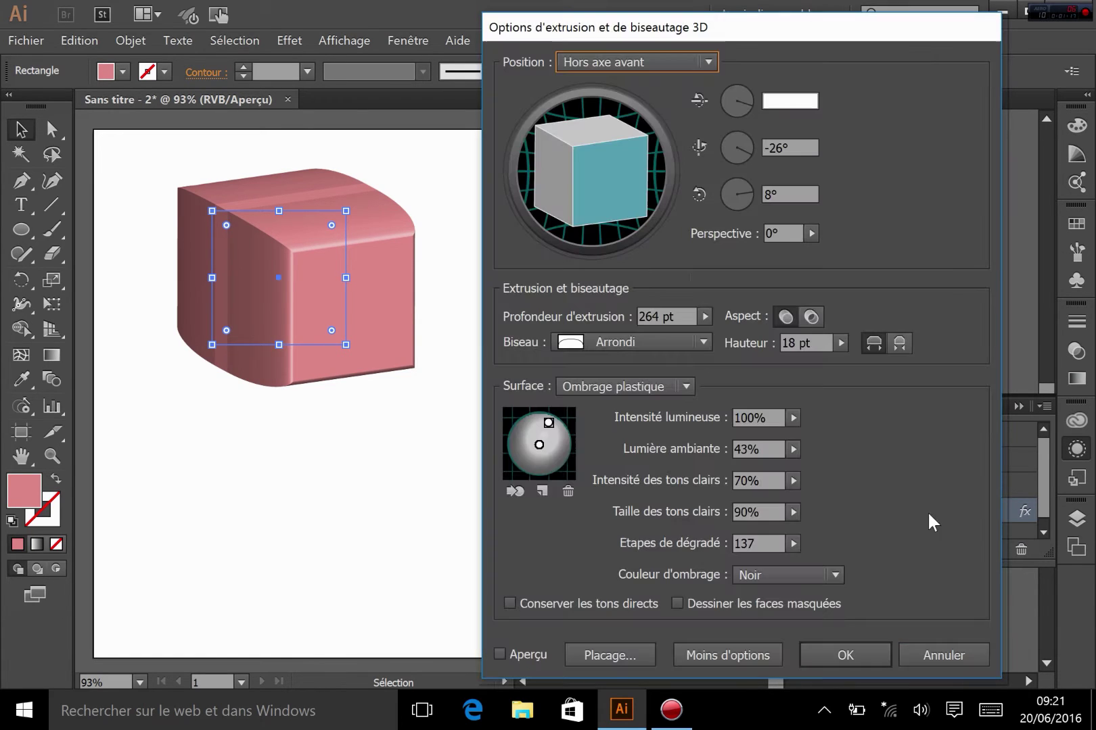
{"action": "left_click", "coordinate": [508, 652]}
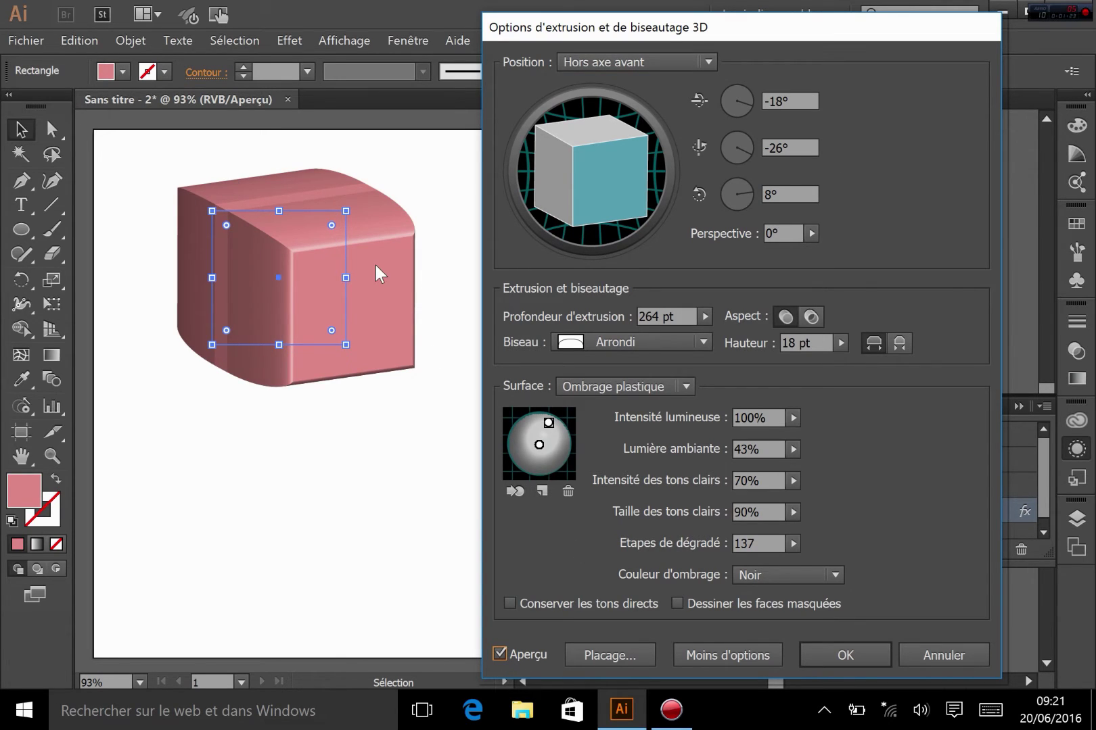
{"action": "left_click_drag", "start_coordinate": [593, 145], "coordinate": [594, 162]}
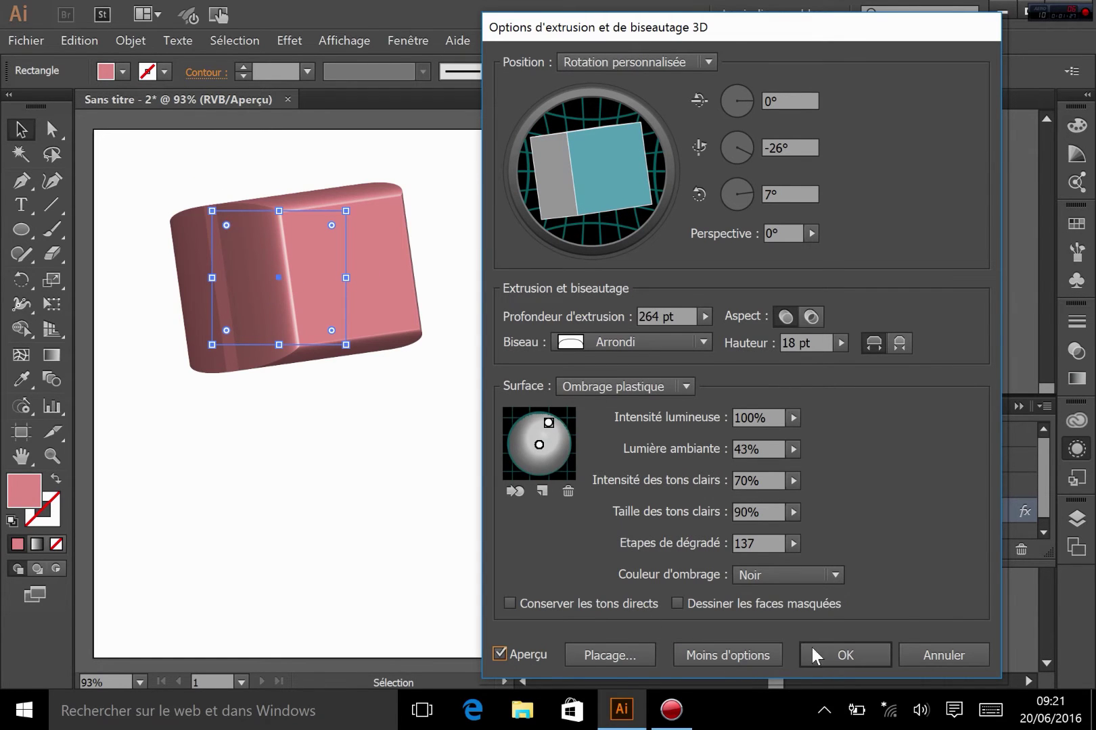
{"action": "left_click", "coordinate": [834, 653]}
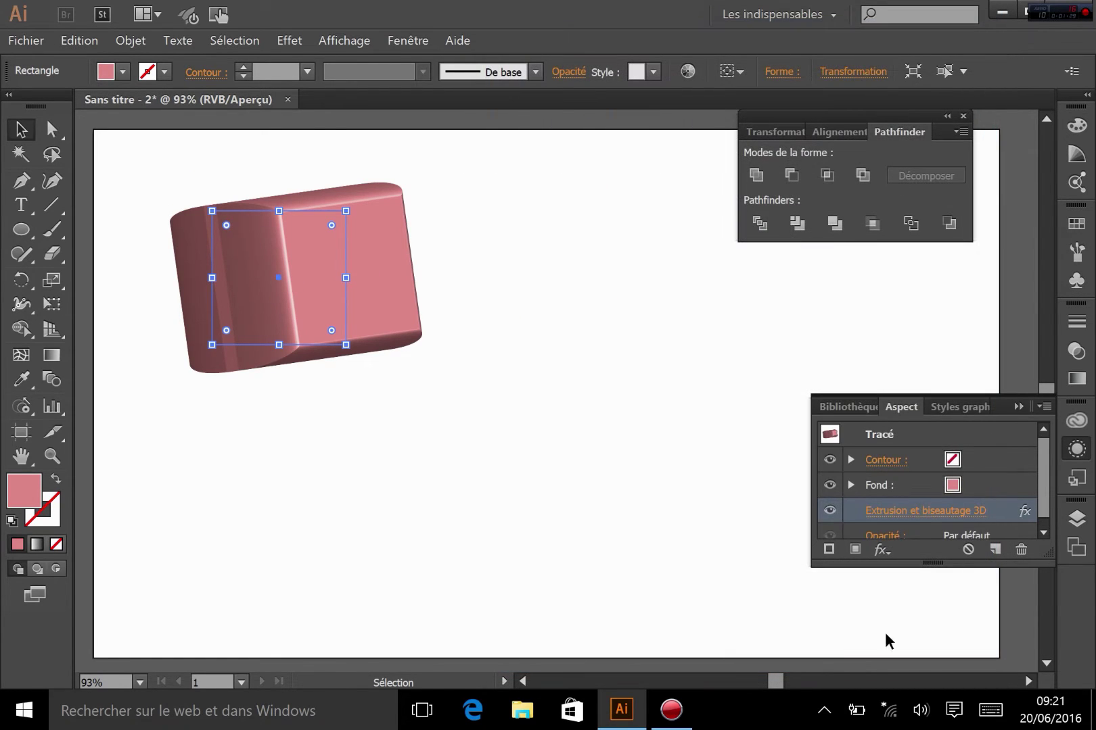
Collapse the Aspect panel, show it once more and collapse it again.
{"action": "left_click", "coordinate": [1074, 447]}
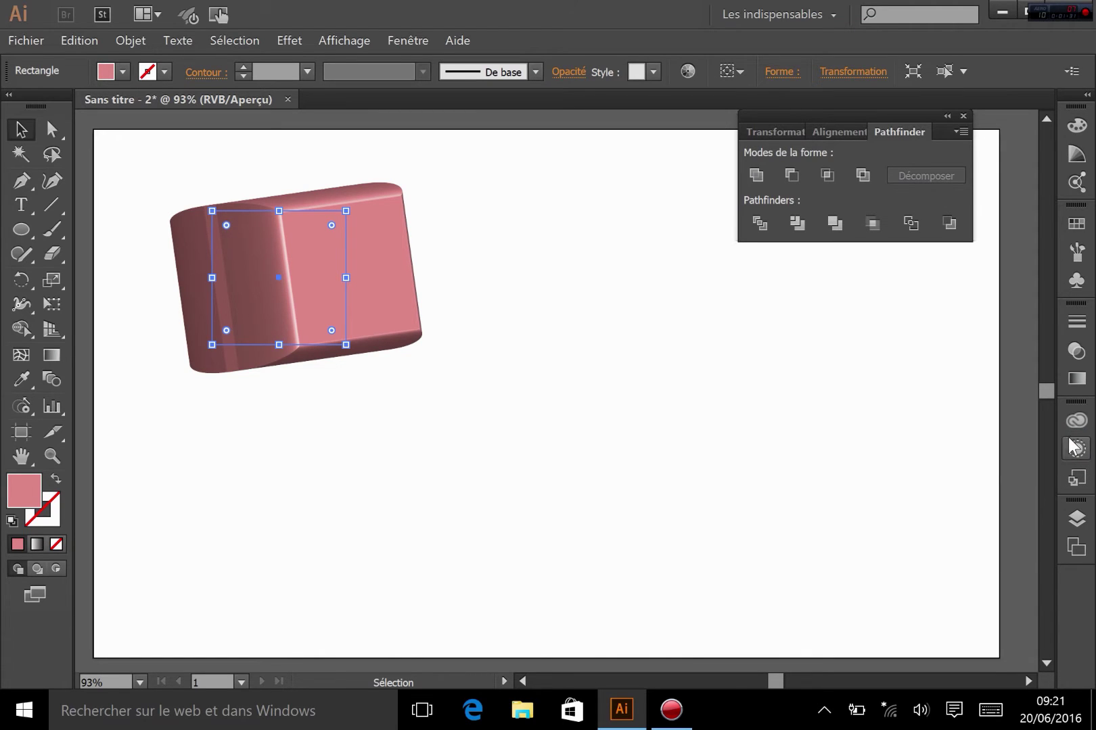
{"action": "left_click", "coordinate": [410, 40]}
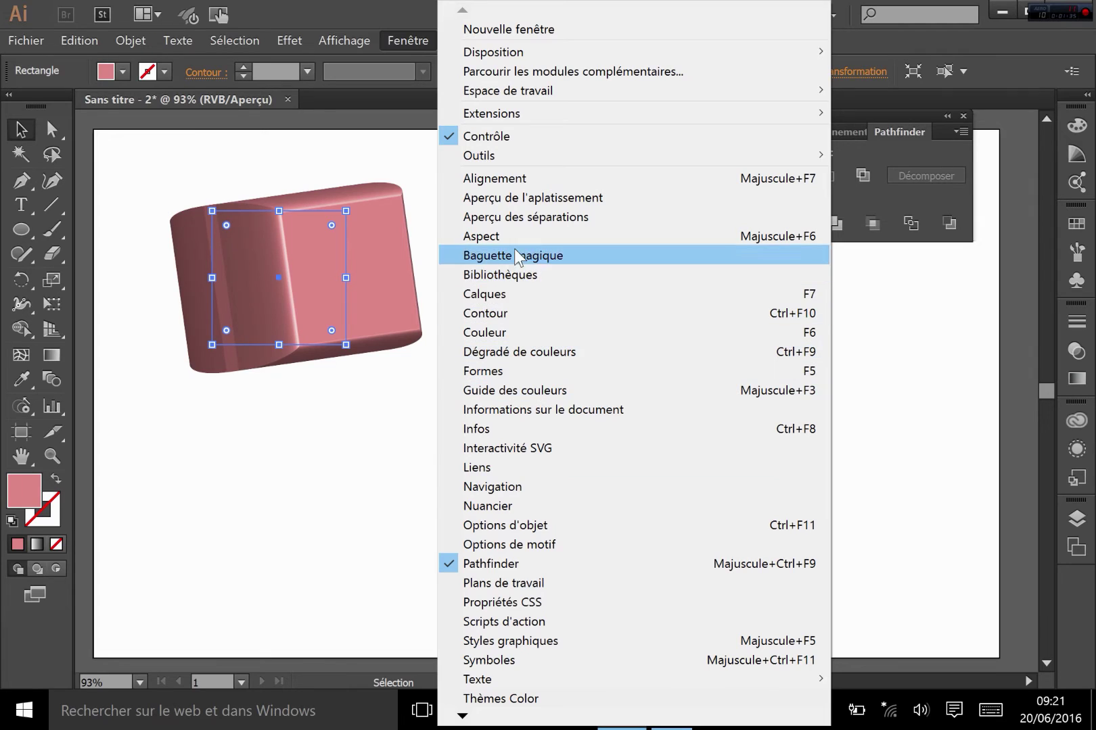
{"action": "left_click", "coordinate": [497, 237]}
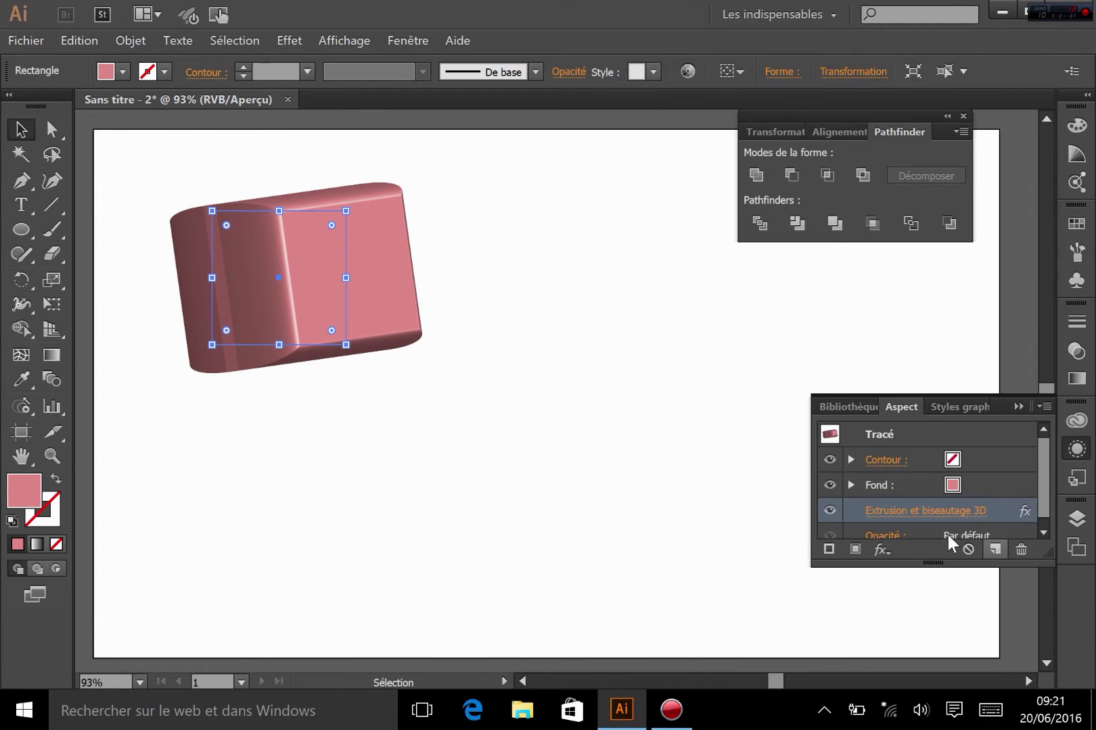
{"action": "left_click", "coordinate": [1074, 450]}
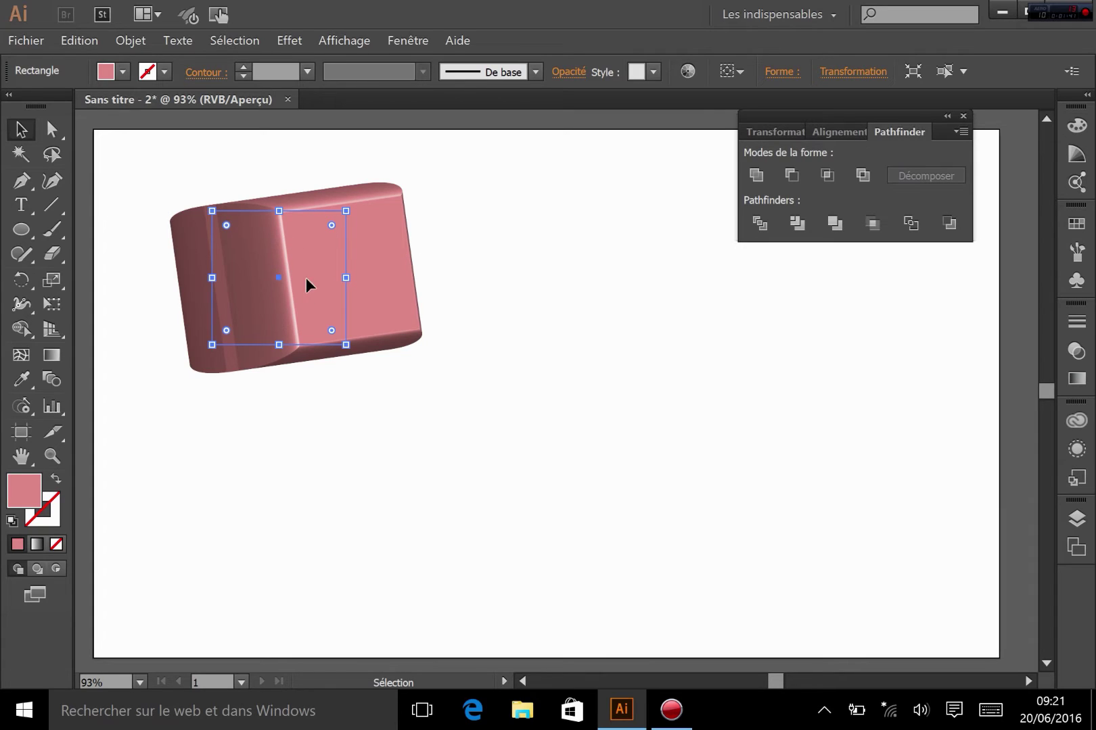
Delete the extruded pink shape and draw a pink circle without a stroke near the centre of the artboard.
{"action": "key", "text": "Delete"}
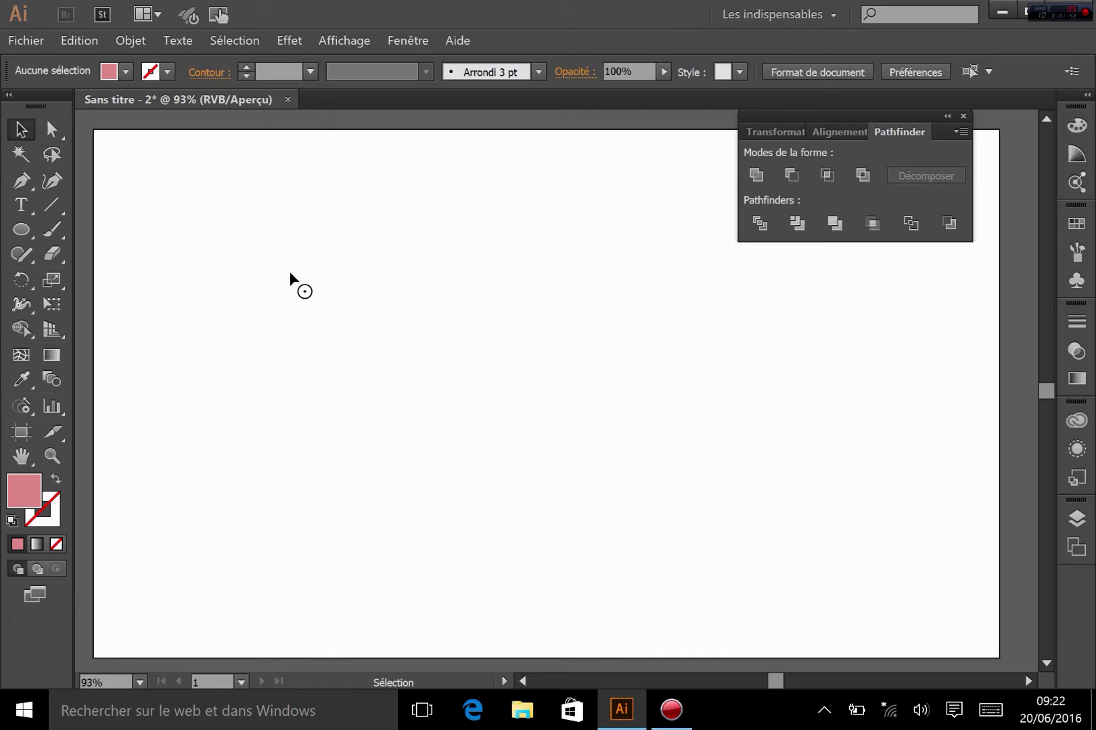
{"action": "left_click", "coordinate": [22, 234]}
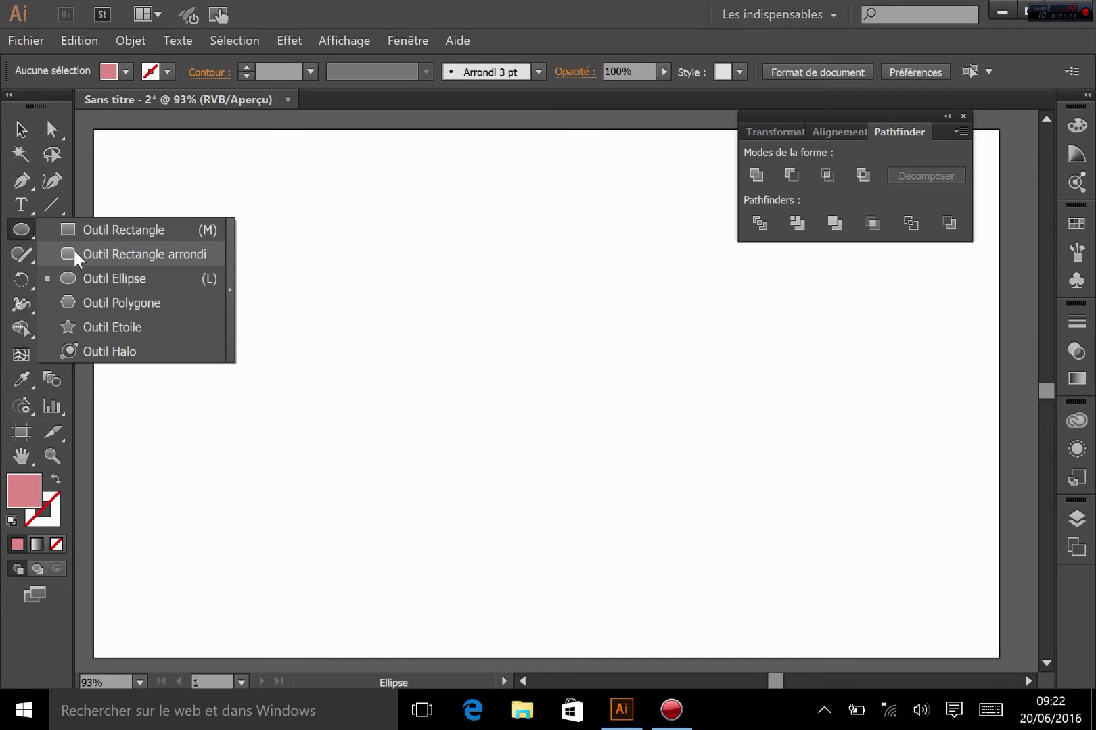
{"action": "left_click", "coordinate": [90, 280]}
{"action": "left_click_drag", "start_coordinate": [505, 276], "coordinate": [625, 397]}
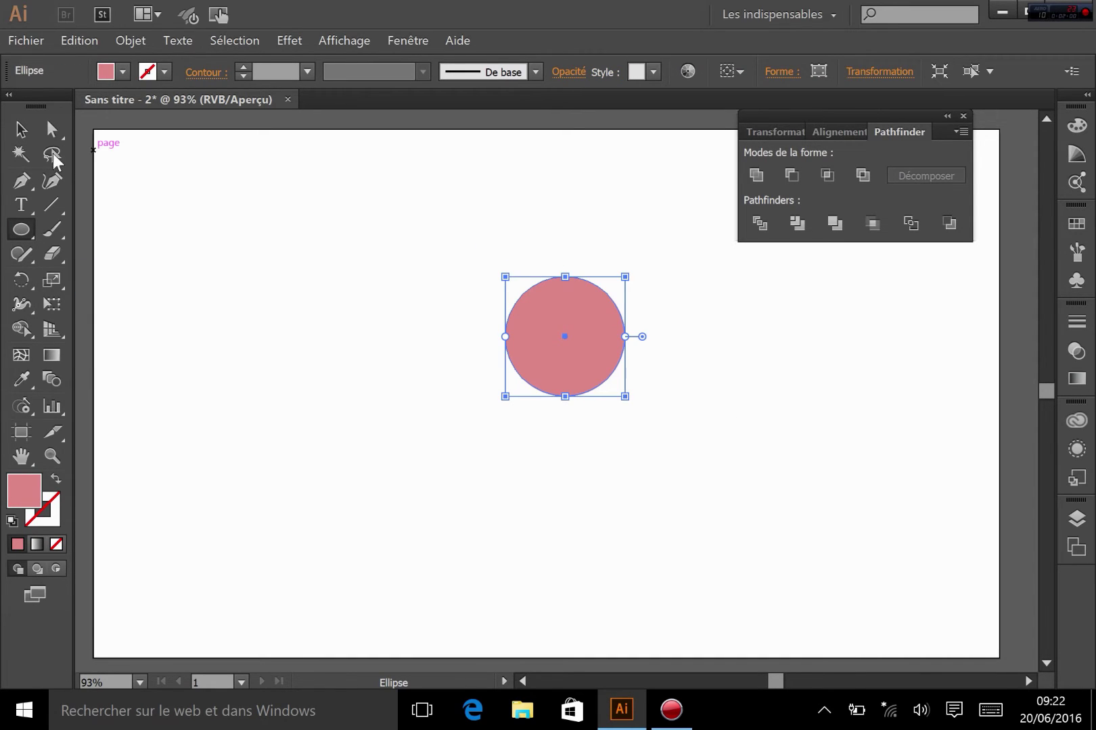
{"action": "left_click", "coordinate": [21, 129]}
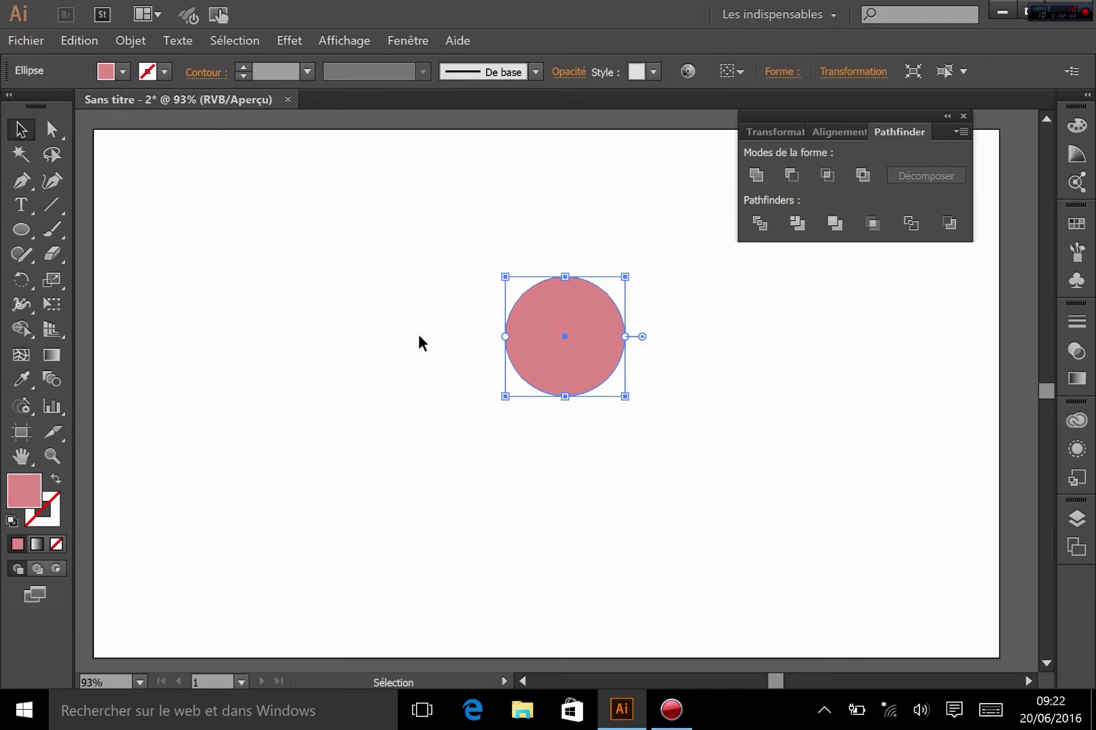
Draw a vertical line just beside the circle's left edge, extending above and below it, with the default white fill and black stroke.
{"action": "left_click", "coordinate": [52, 204]}
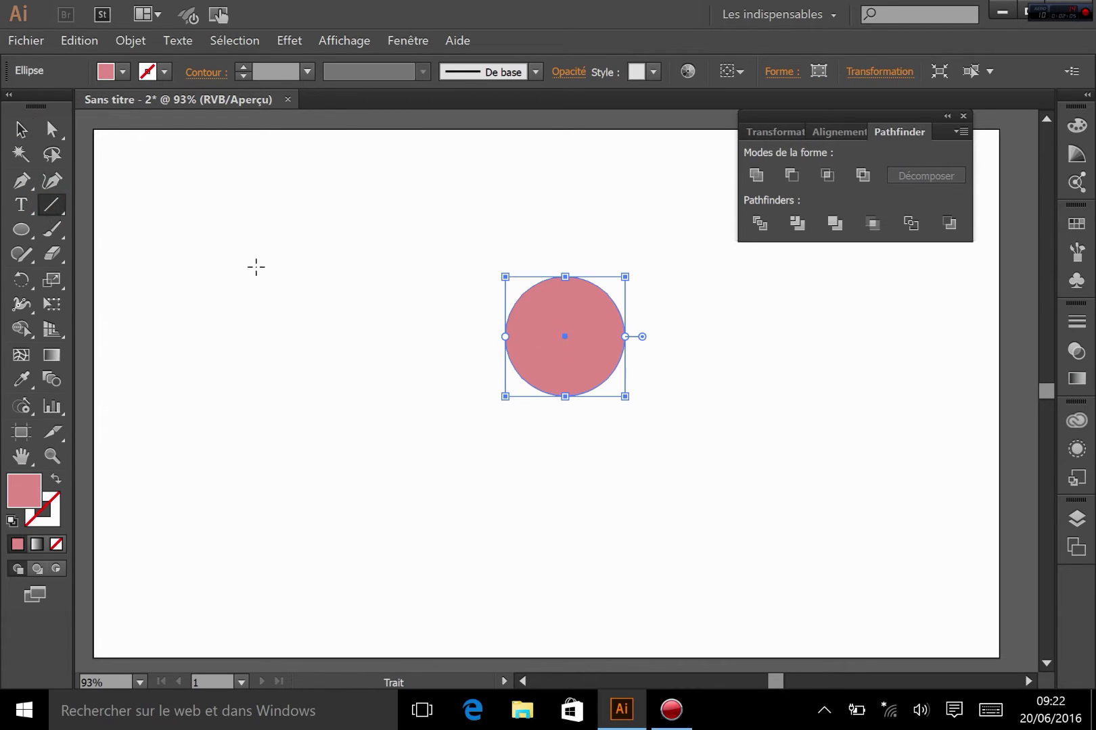
{"action": "left_click_drag", "start_coordinate": [497, 161], "coordinate": [497, 493]}
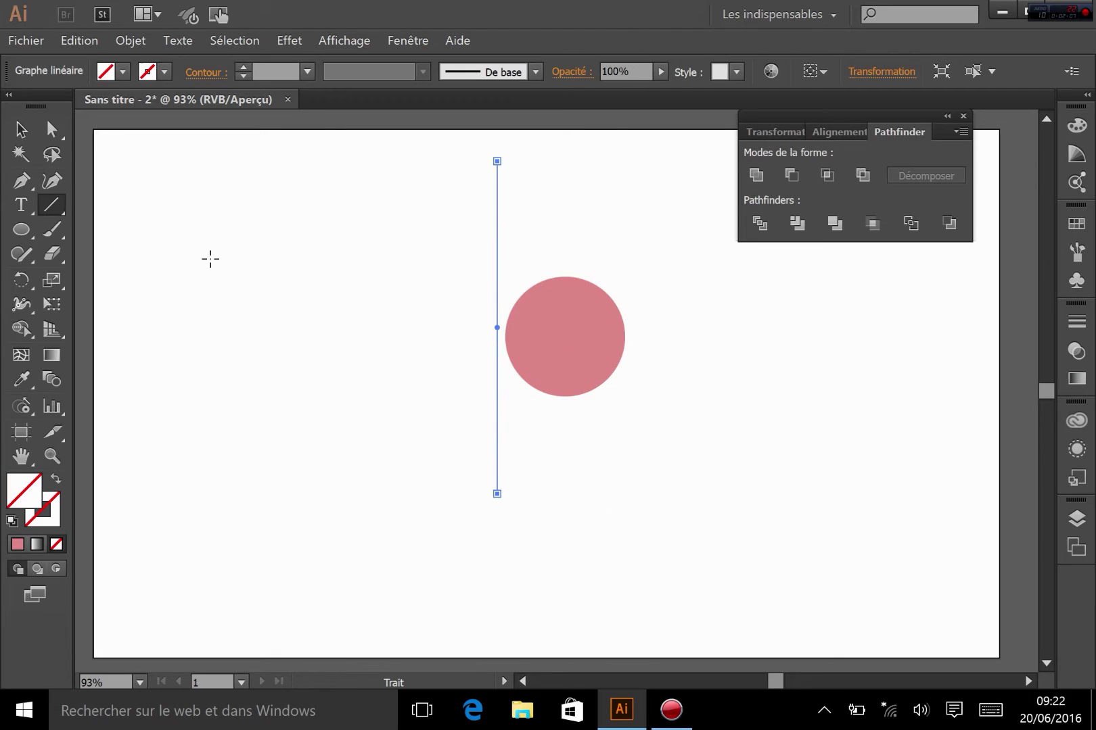
{"action": "left_click", "coordinate": [21, 128]}
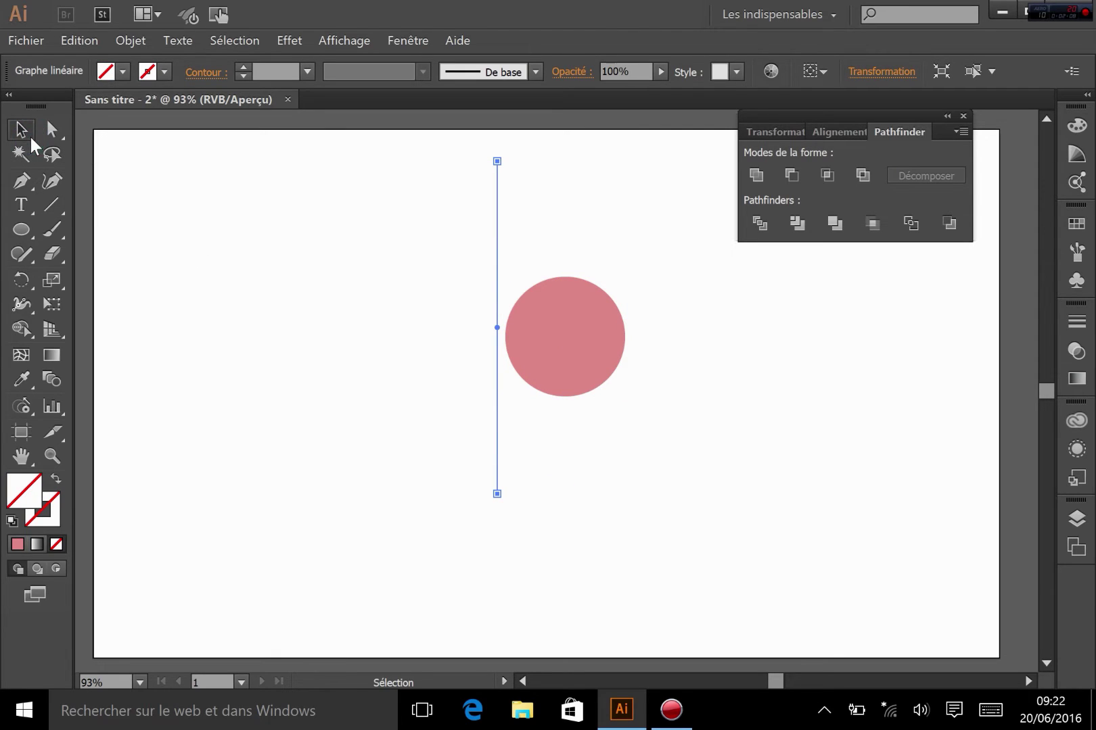
{"action": "left_click", "coordinate": [12, 520]}
Move the pink circle slightly to the left so its edge touches the vertical line.
{"action": "left_click", "coordinate": [643, 398]}
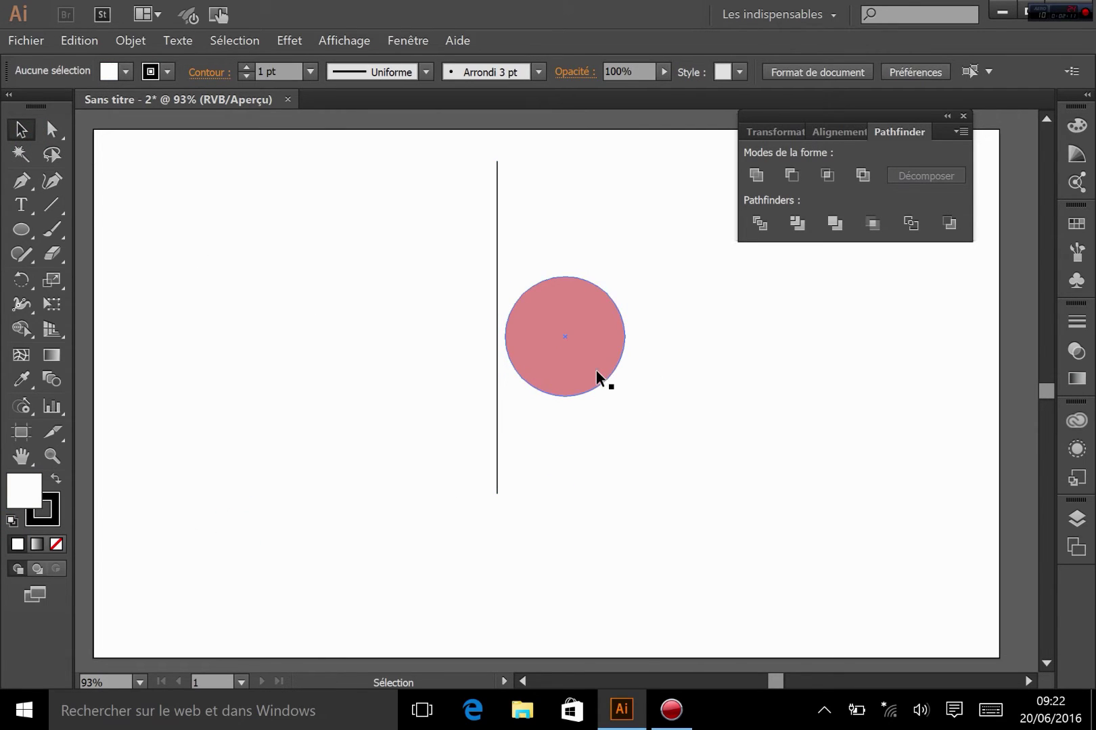
{"action": "left_click_drag", "start_coordinate": [590, 367], "coordinate": [582, 366]}
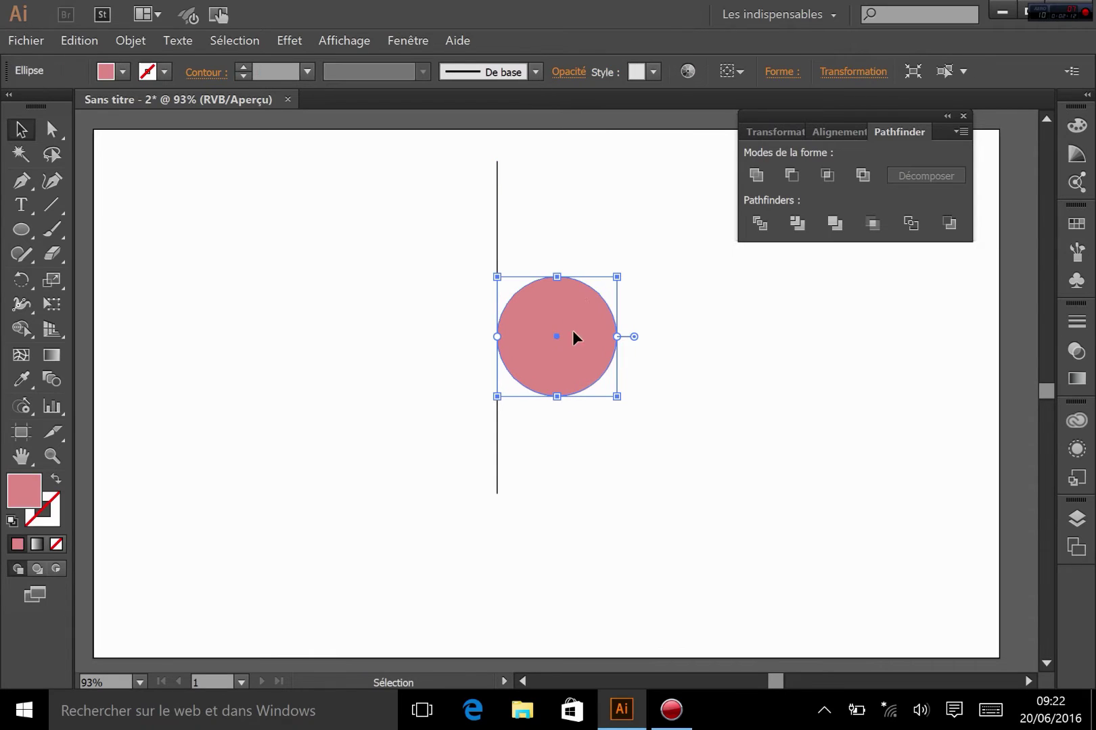
{"action": "left_click", "coordinate": [697, 434]}
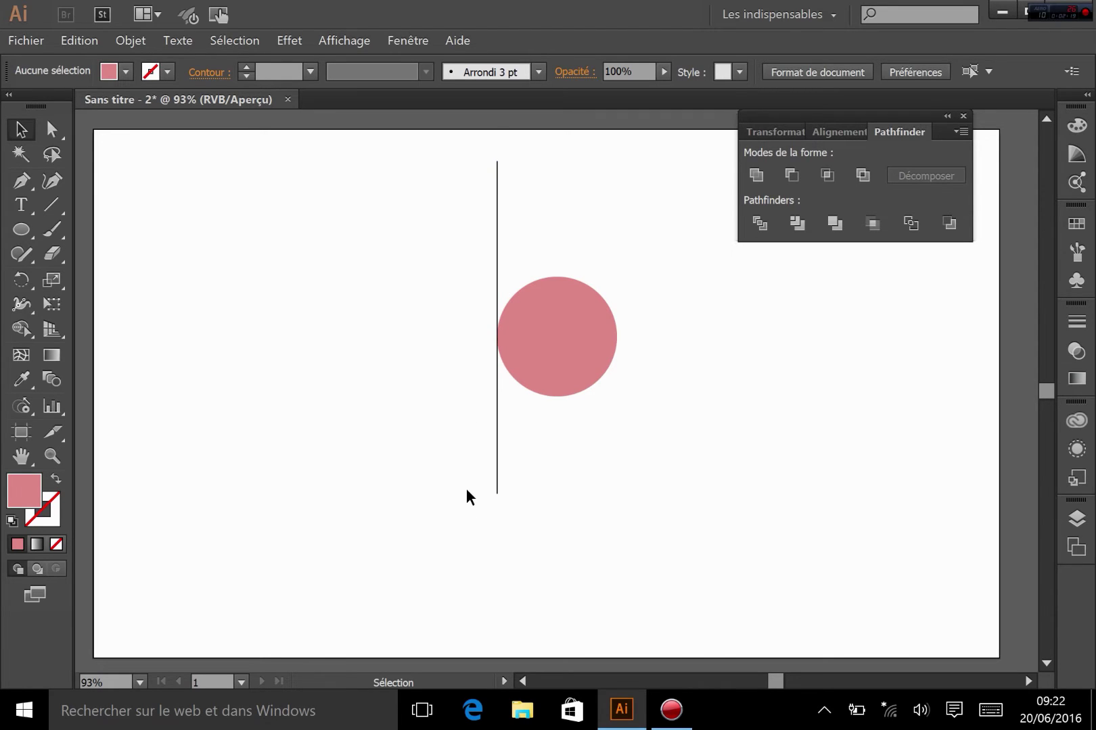
Preview the 3D Révolution effect on the pink circle with Aperçu enabled, and cancel the effect.
{"action": "left_click", "coordinate": [559, 338]}
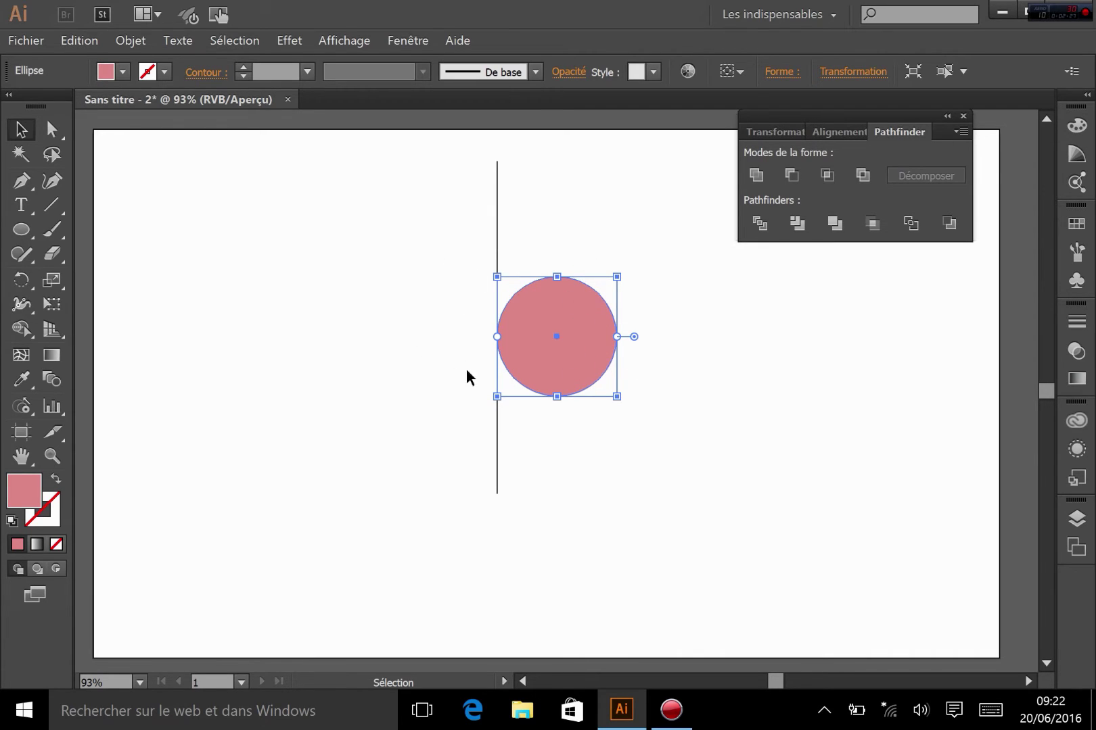
{"action": "left_click", "coordinate": [288, 40]}
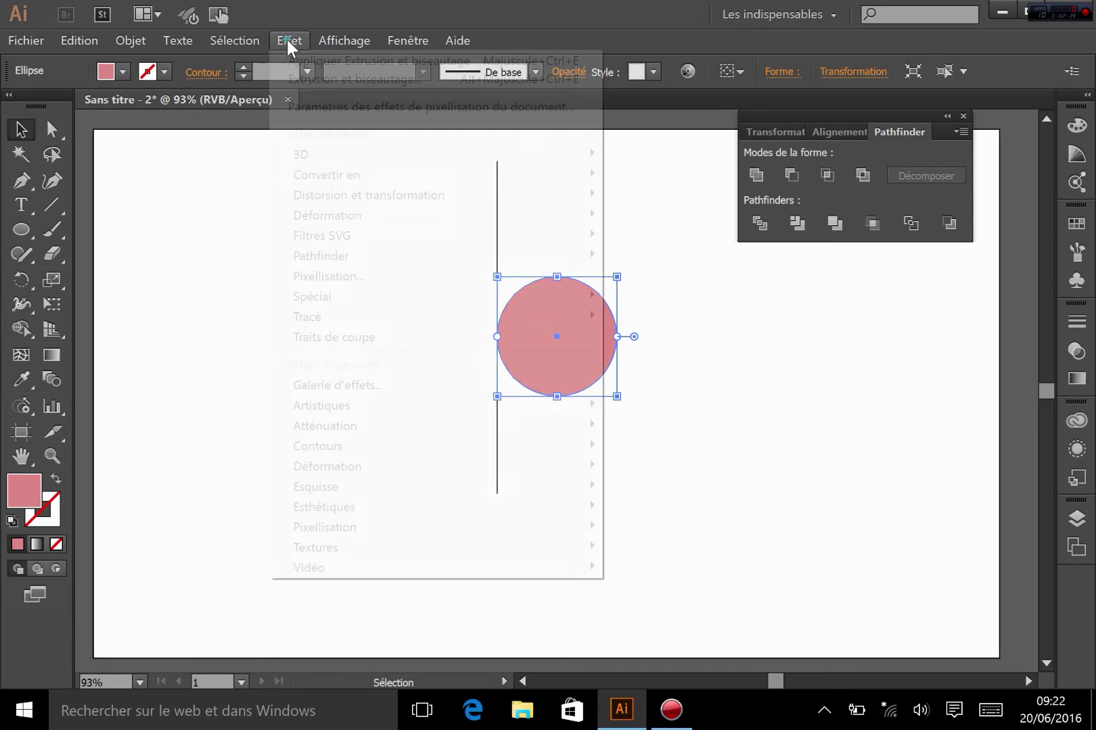
{"action": "mouse_move", "coordinate": [436, 151]}
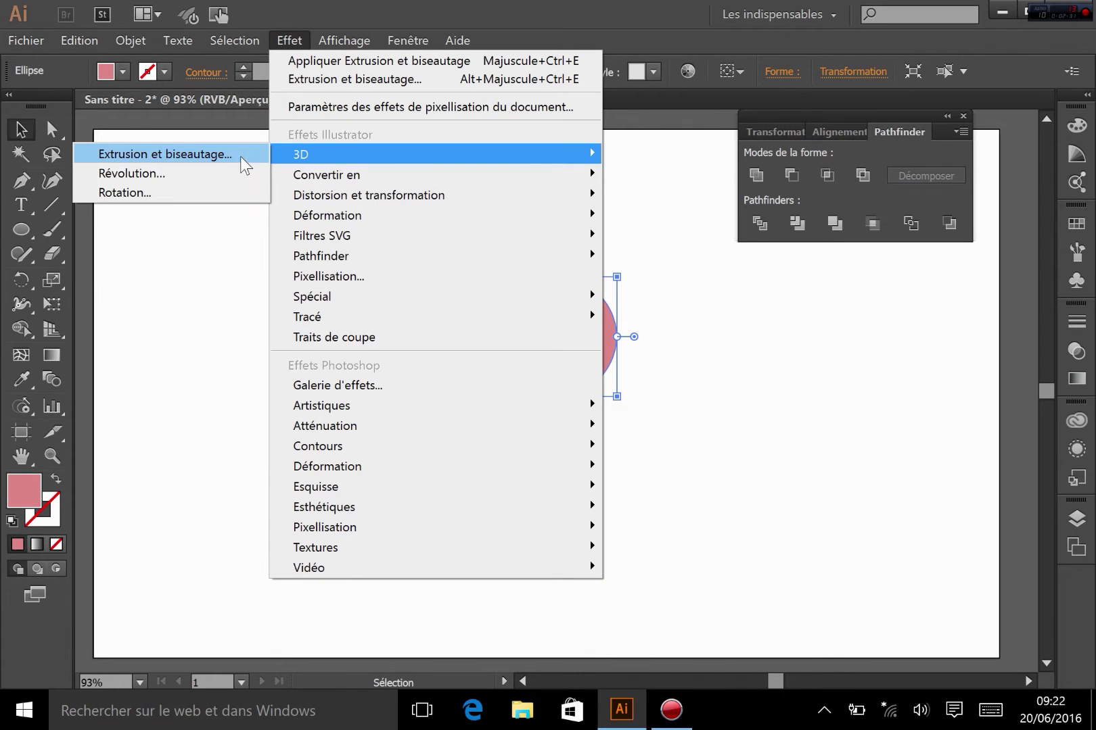
{"action": "left_click", "coordinate": [227, 175]}
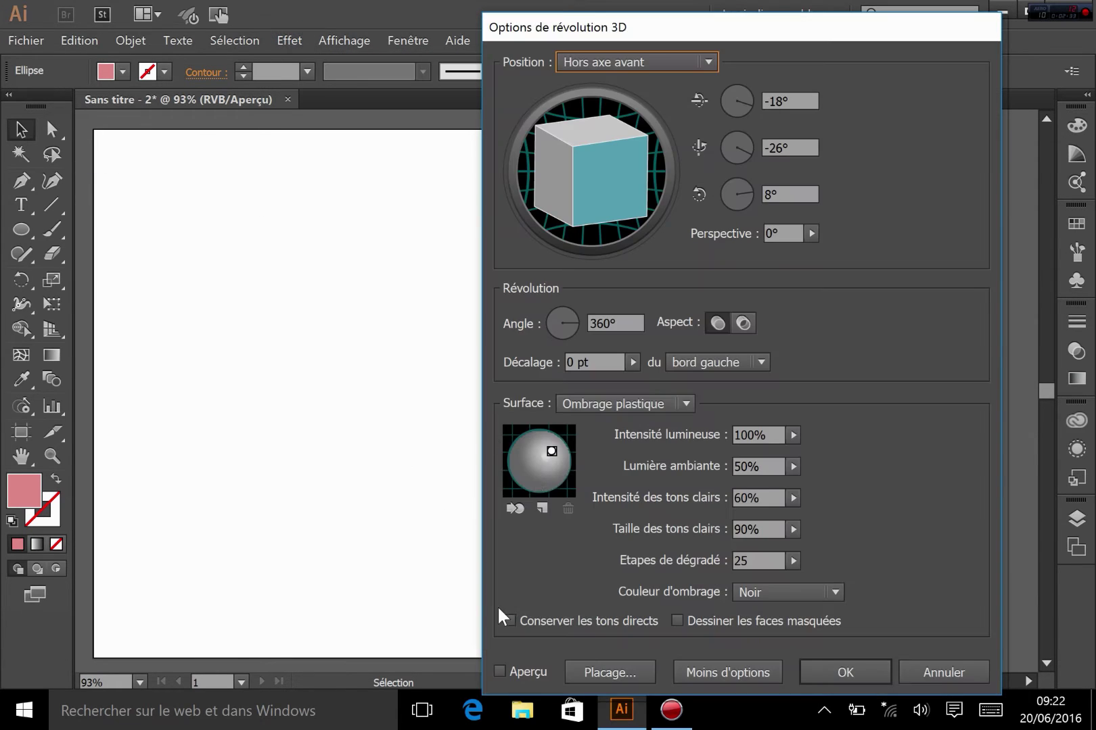
{"action": "left_click", "coordinate": [500, 672]}
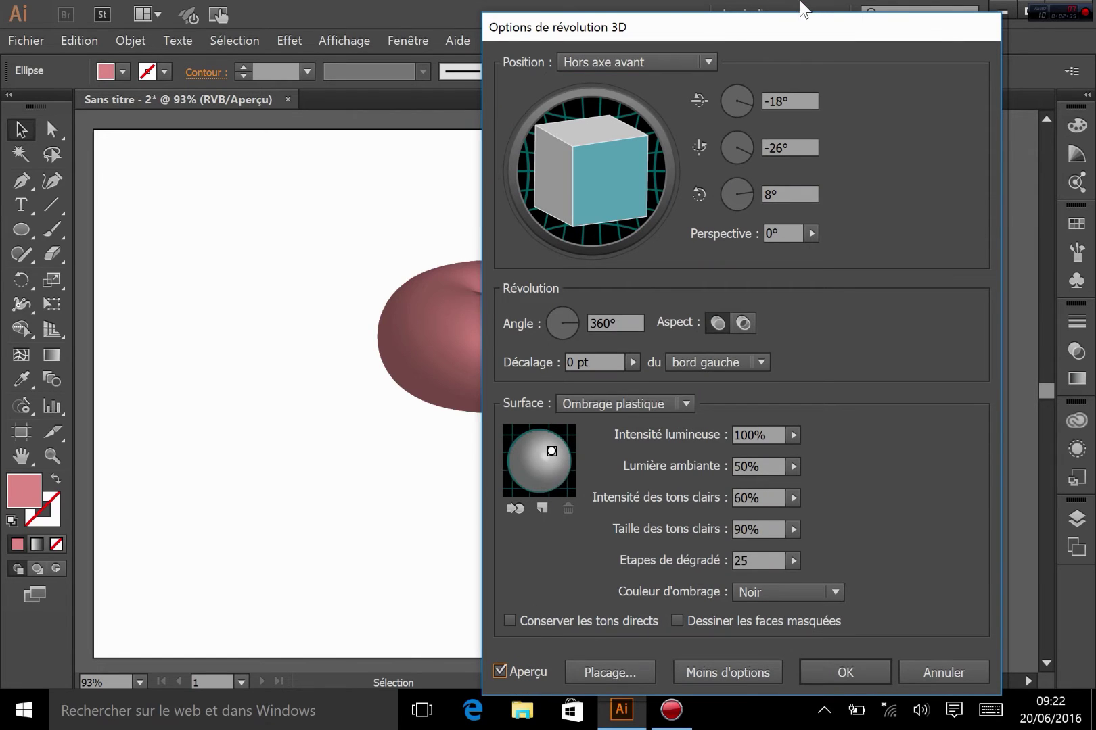
{"action": "left_click_drag", "start_coordinate": [716, 33], "coordinate": [877, 43]}
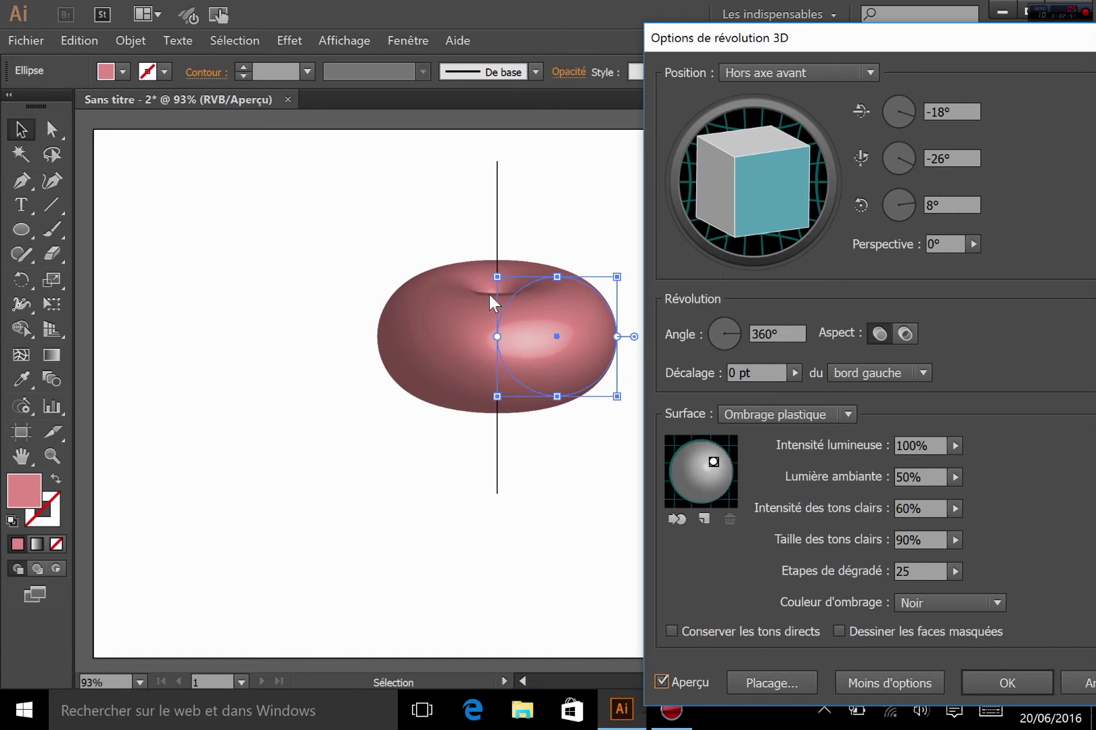
{"action": "left_click", "coordinate": [1081, 684]}
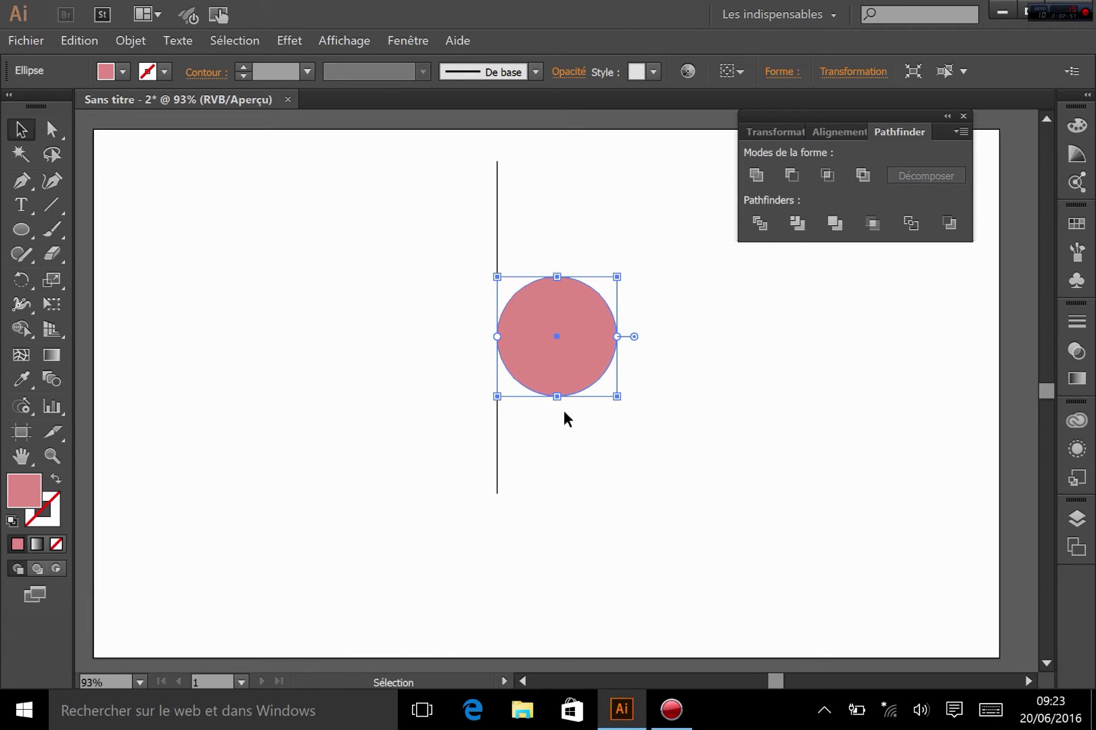
Delete the circle's left anchor point with direct selection to leave only its right half.
{"action": "left_click", "coordinate": [52, 129]}
{"action": "left_click", "coordinate": [444, 399]}
{"action": "left_click", "coordinate": [509, 349]}
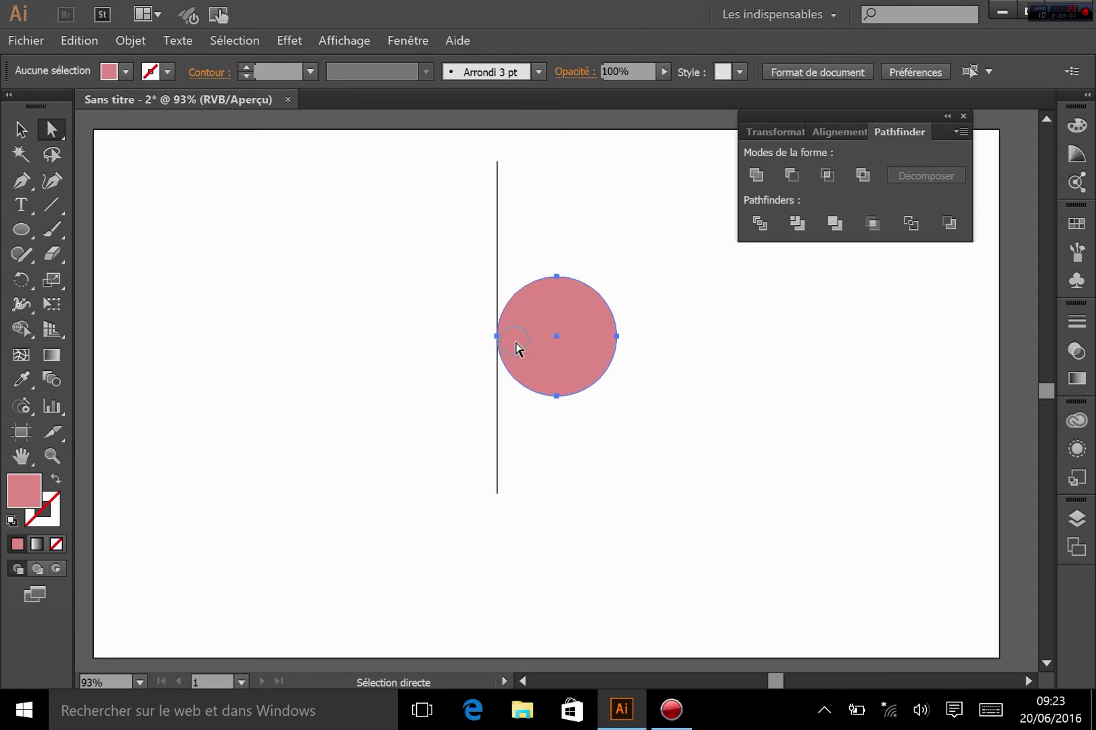
{"action": "left_click", "coordinate": [497, 337]}
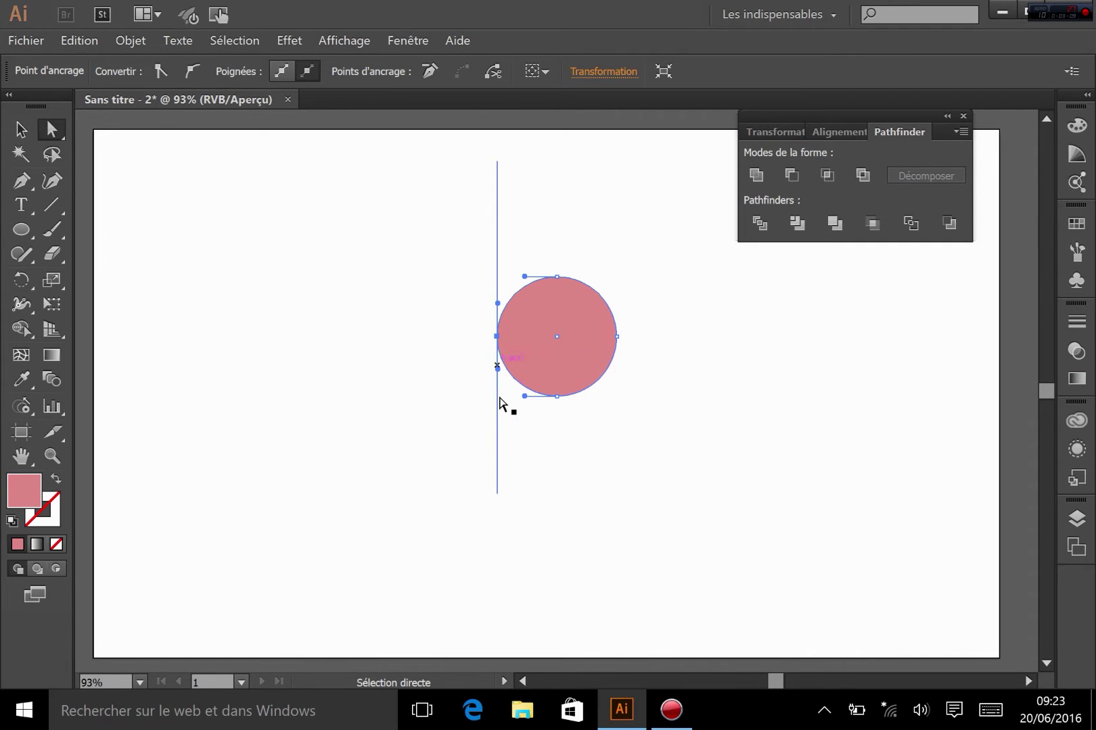
{"action": "key", "text": "Delete"}
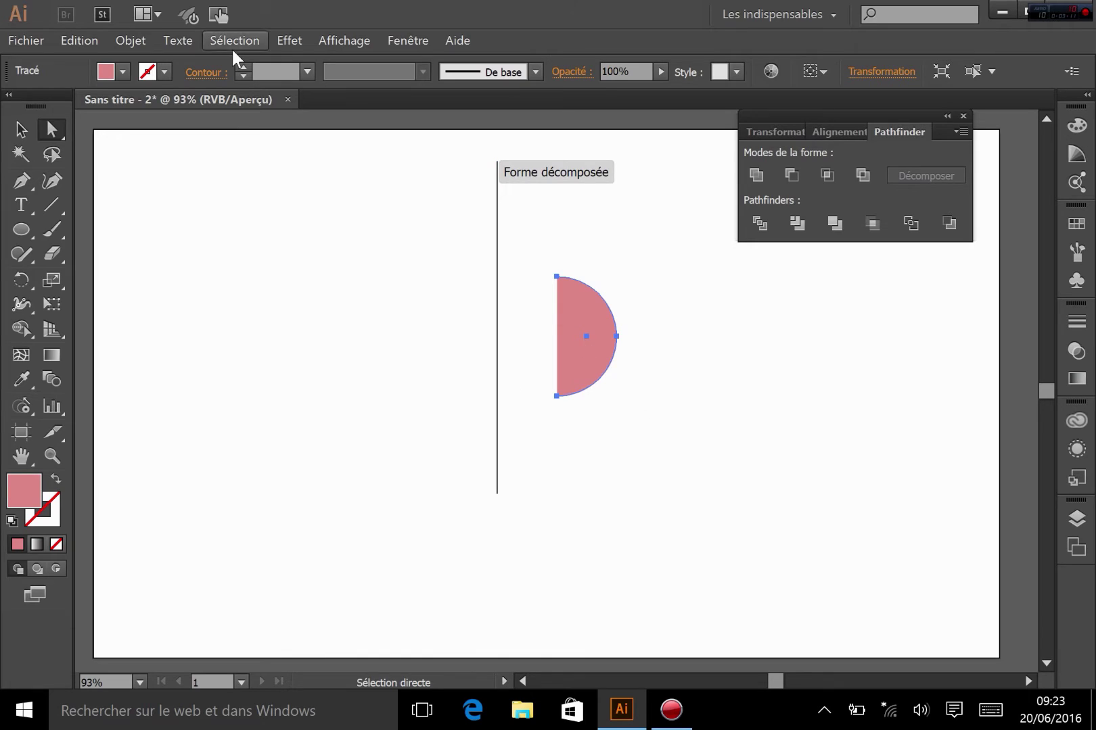
Delete the vertical line and move the pink half circle to the left part of the artboard.
{"action": "left_click", "coordinate": [20, 129]}
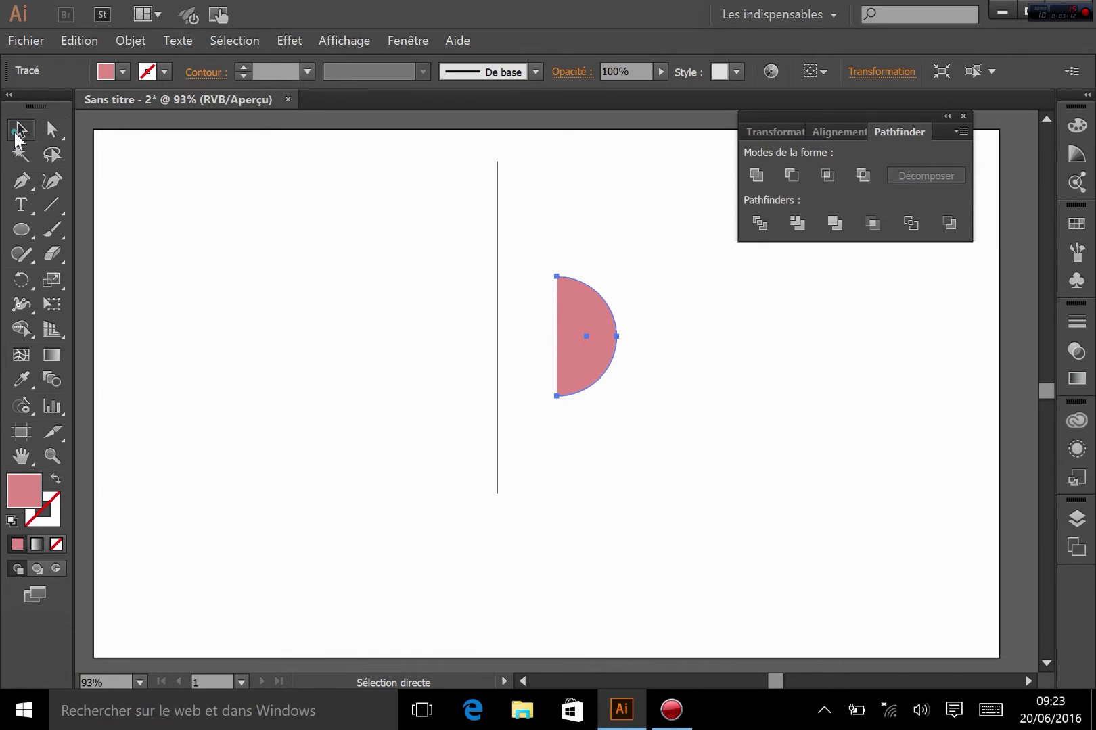
{"action": "left_click", "coordinate": [497, 325], "text": "shift"}
{"action": "key", "text": "Delete"}
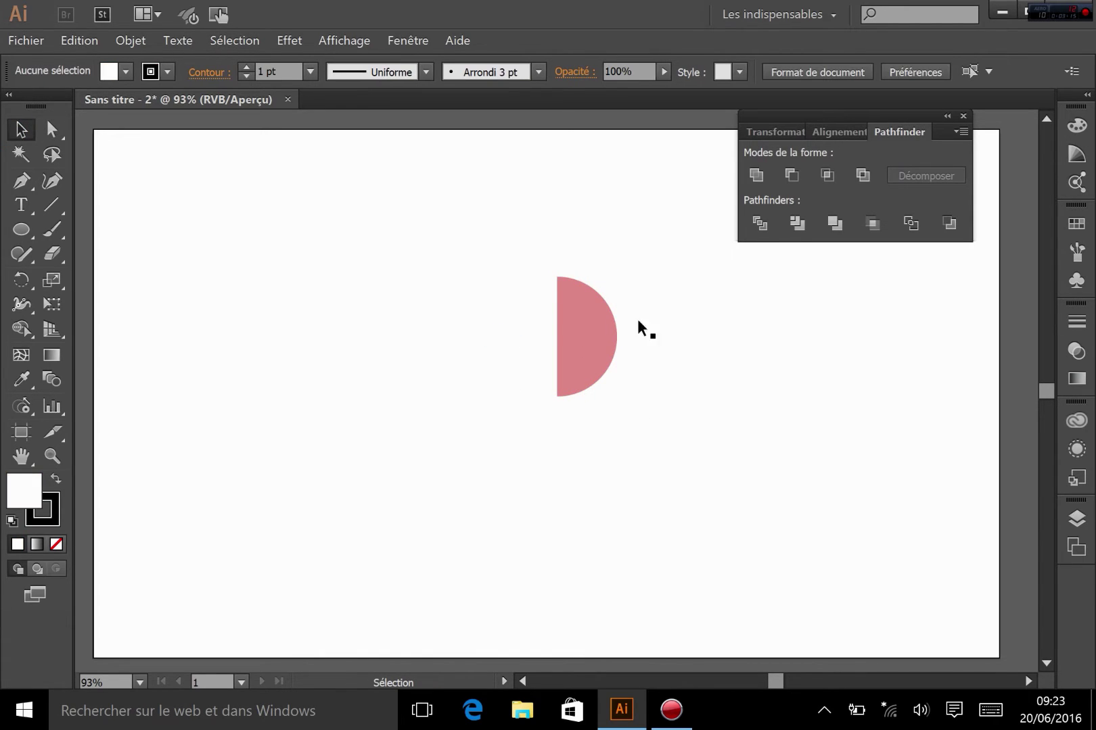
{"action": "left_click_drag", "start_coordinate": [616, 328], "coordinate": [340, 316]}
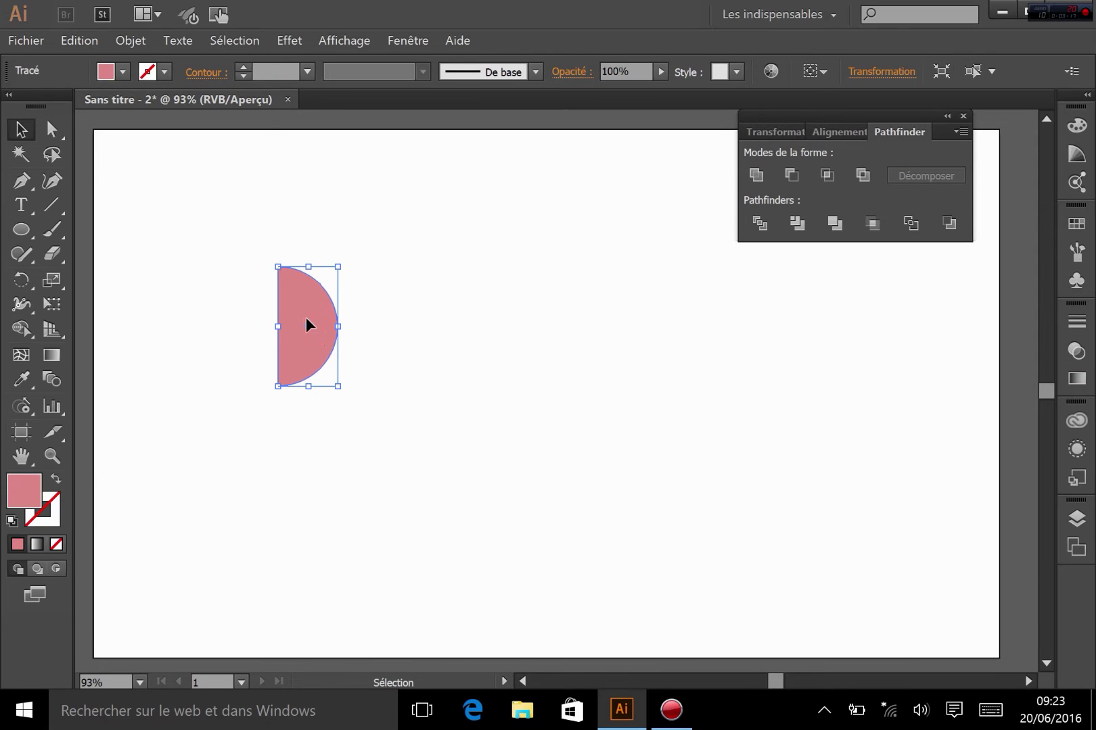
Start the 3D Révolution effect on the half circle and enable Aperçu, keeping the options dialog clear of the shape.
{"action": "left_click", "coordinate": [290, 40]}
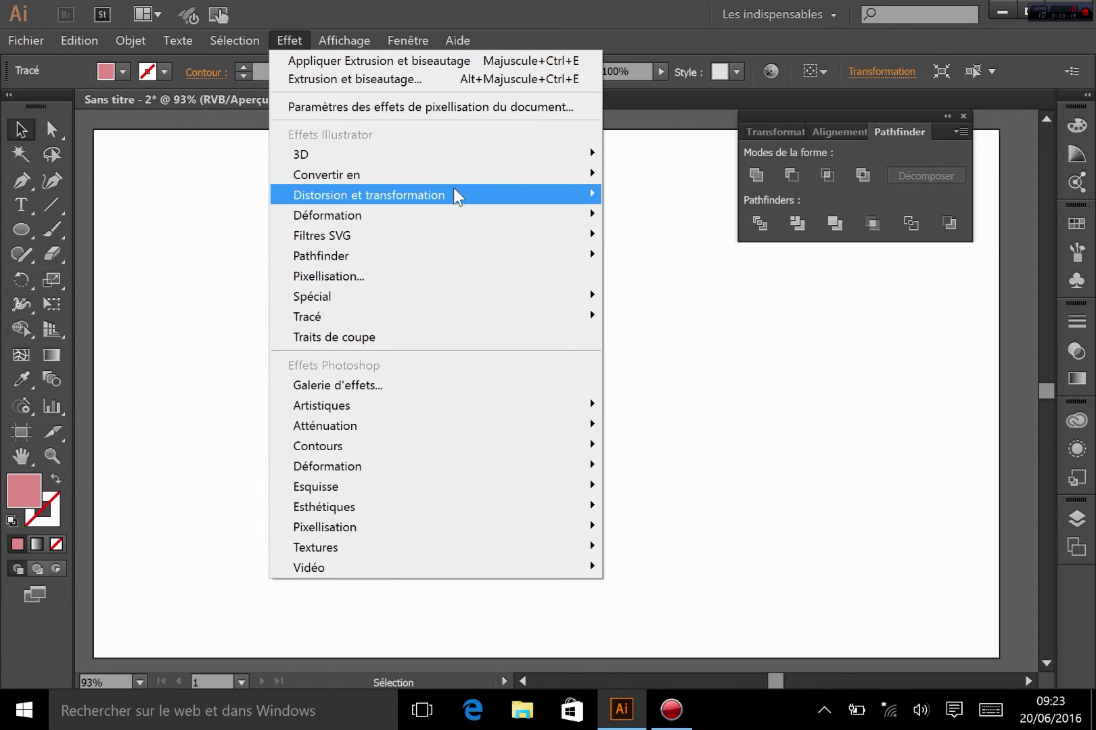
{"action": "mouse_move", "coordinate": [477, 163]}
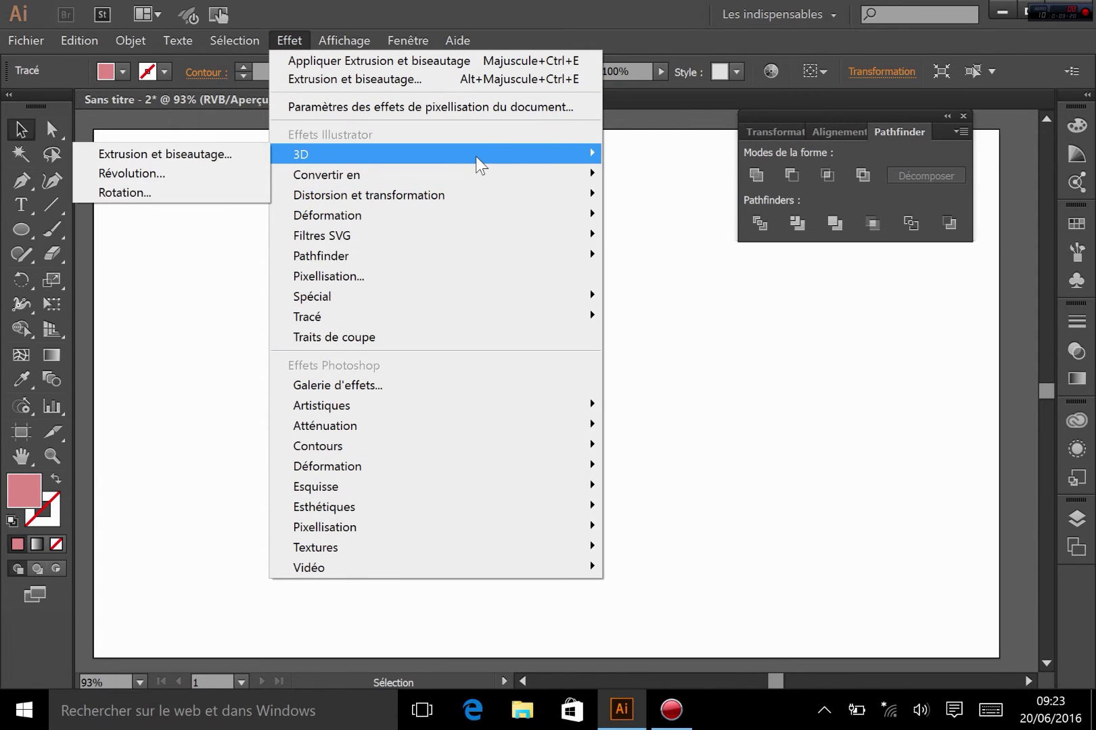
{"action": "left_click", "coordinate": [201, 175]}
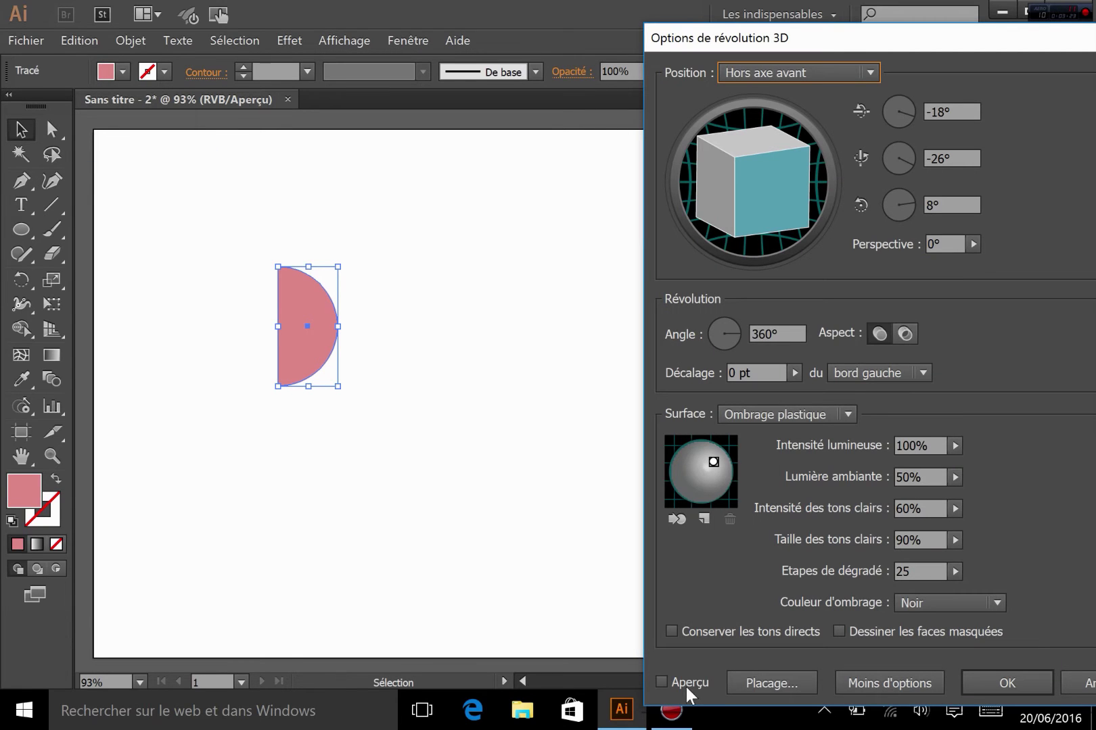
{"action": "left_click", "coordinate": [670, 681]}
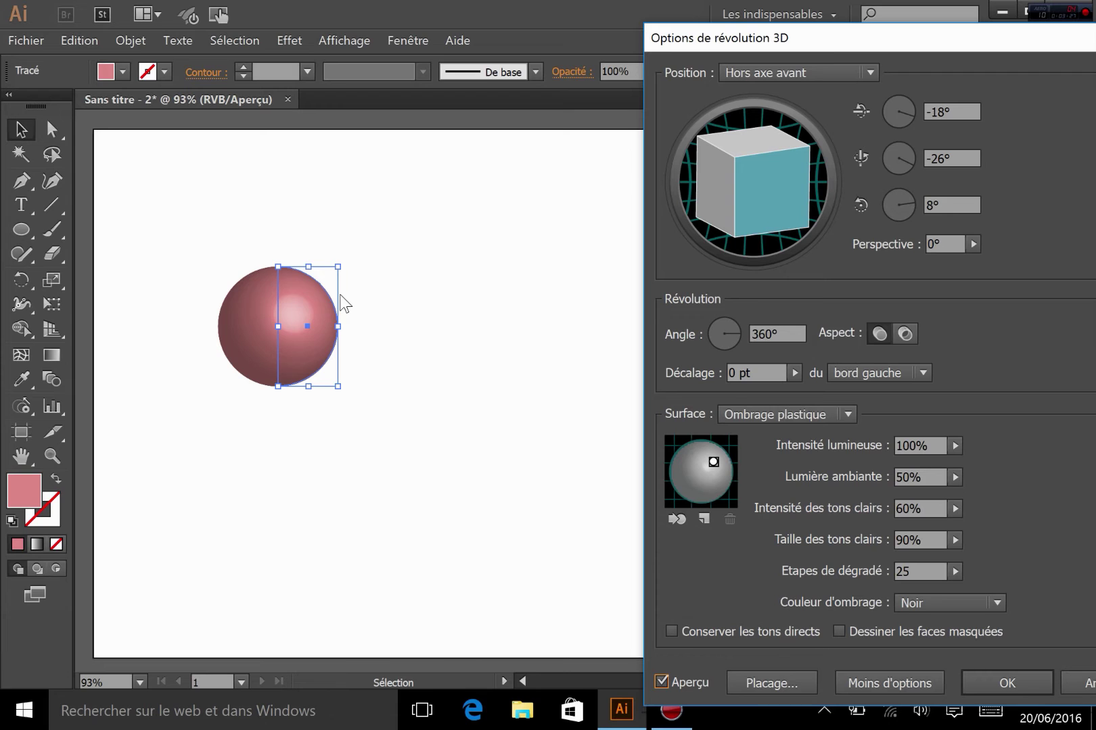
{"action": "left_click_drag", "start_coordinate": [933, 45], "coordinate": [802, 27]}
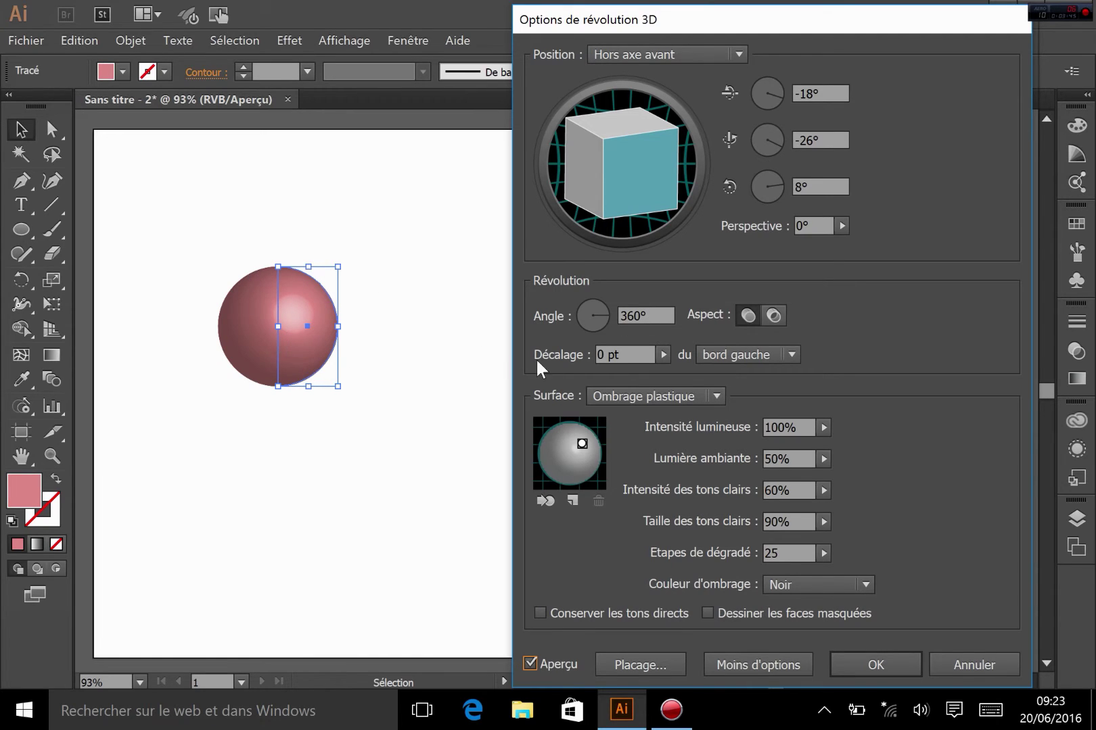
Set the revolution angle to 298°, rotate the shape to 71°, 8° and -3°, and refresh the Aperçu.
{"action": "mouse_move", "coordinate": [600, 316]}
{"action": "left_mouse_down"}
{"action": "mouse_move", "coordinate": [598, 303]}
{"action": "mouse_move", "coordinate": [596, 321]}
{"action": "mouse_move", "coordinate": [574, 318]}
{"action": "mouse_move", "coordinate": [581, 303]}
{"action": "mouse_move", "coordinate": [580, 323]}
{"action": "mouse_move", "coordinate": [600, 331]}
{"action": "left_mouse_up"}
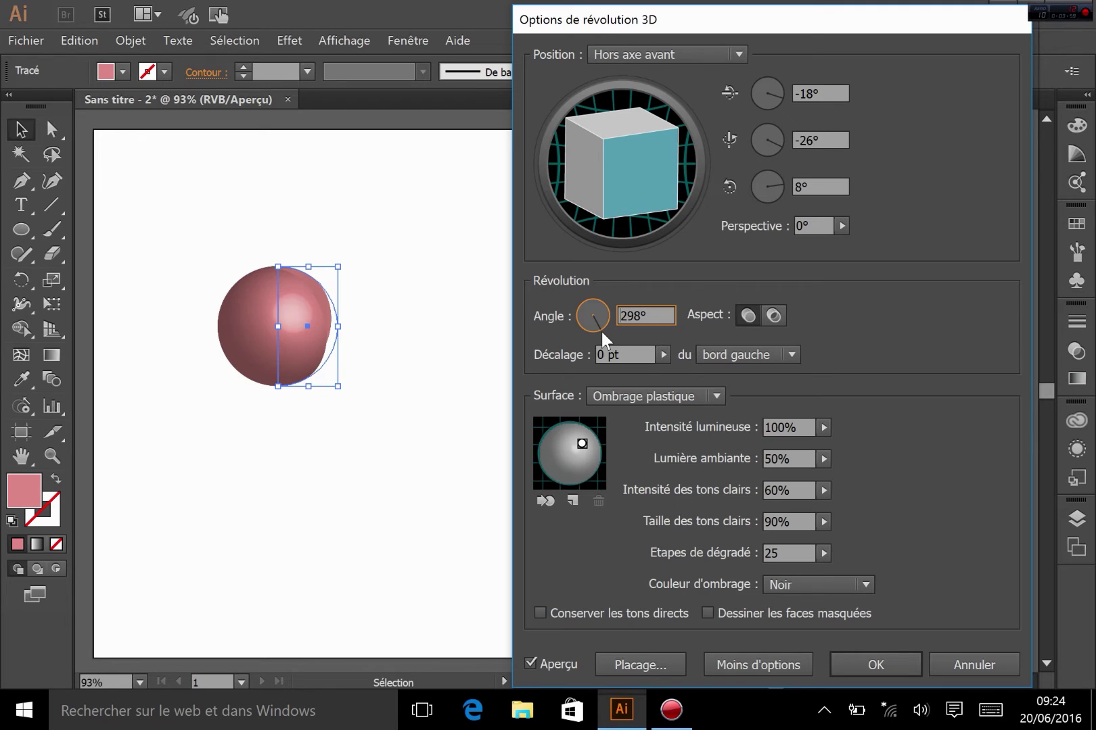
{"action": "left_click_drag", "start_coordinate": [631, 211], "coordinate": [649, 165]}
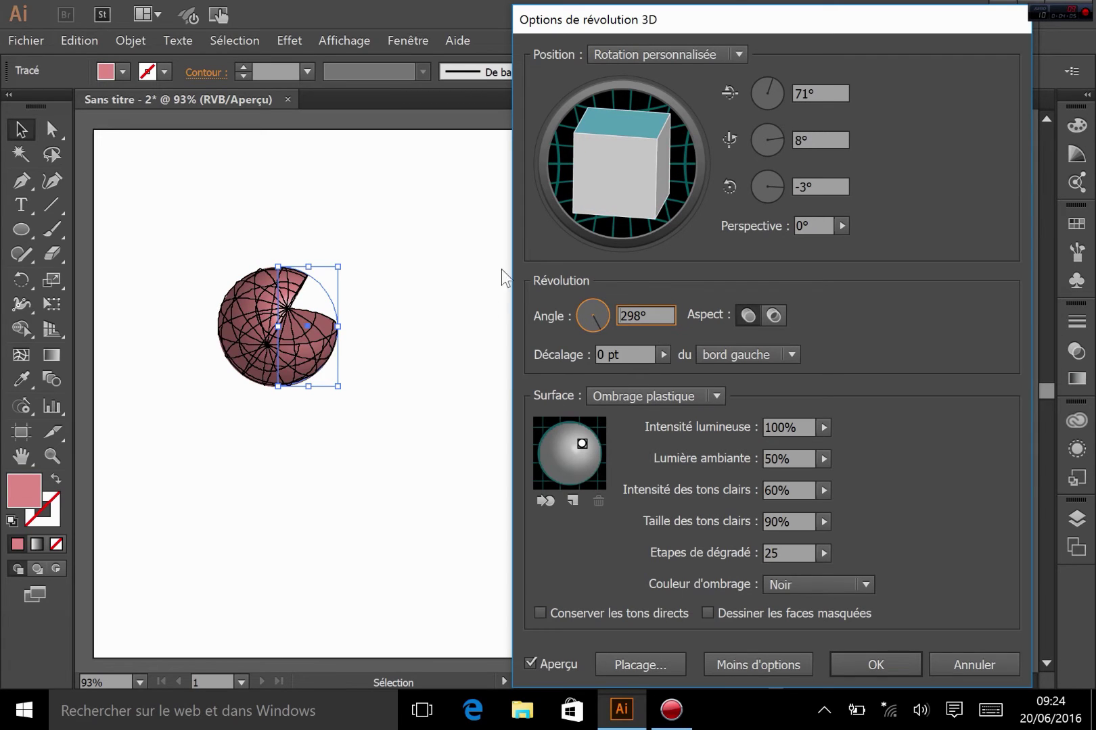
{"action": "left_click", "coordinate": [564, 662]}
{"action": "left_click", "coordinate": [565, 662]}
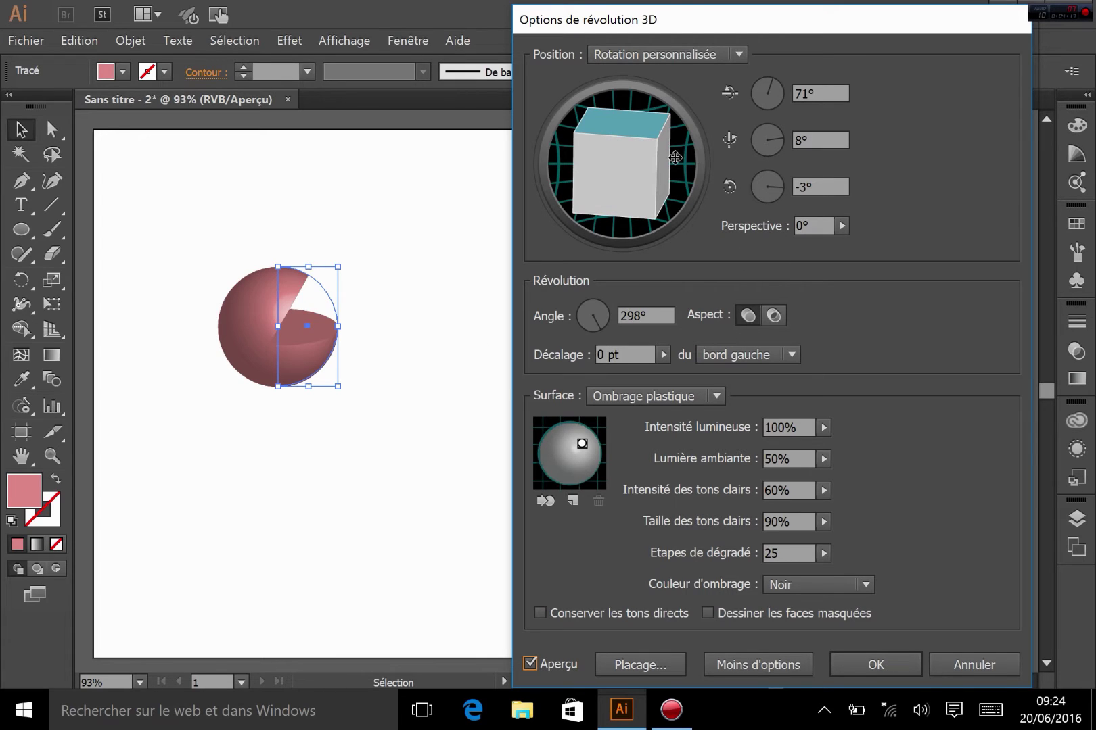
Set the 3D revolution's position to Hors axe avant and its angle to 360°.
{"action": "left_click", "coordinate": [615, 47]}
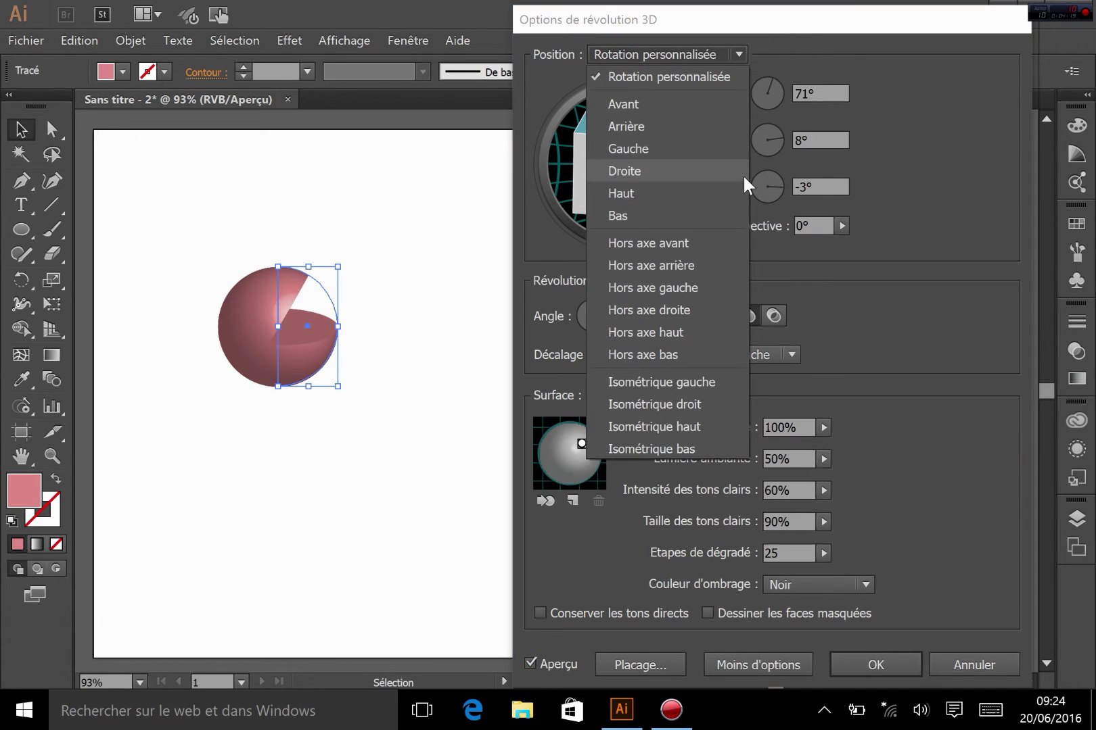
{"action": "left_click", "coordinate": [673, 242]}
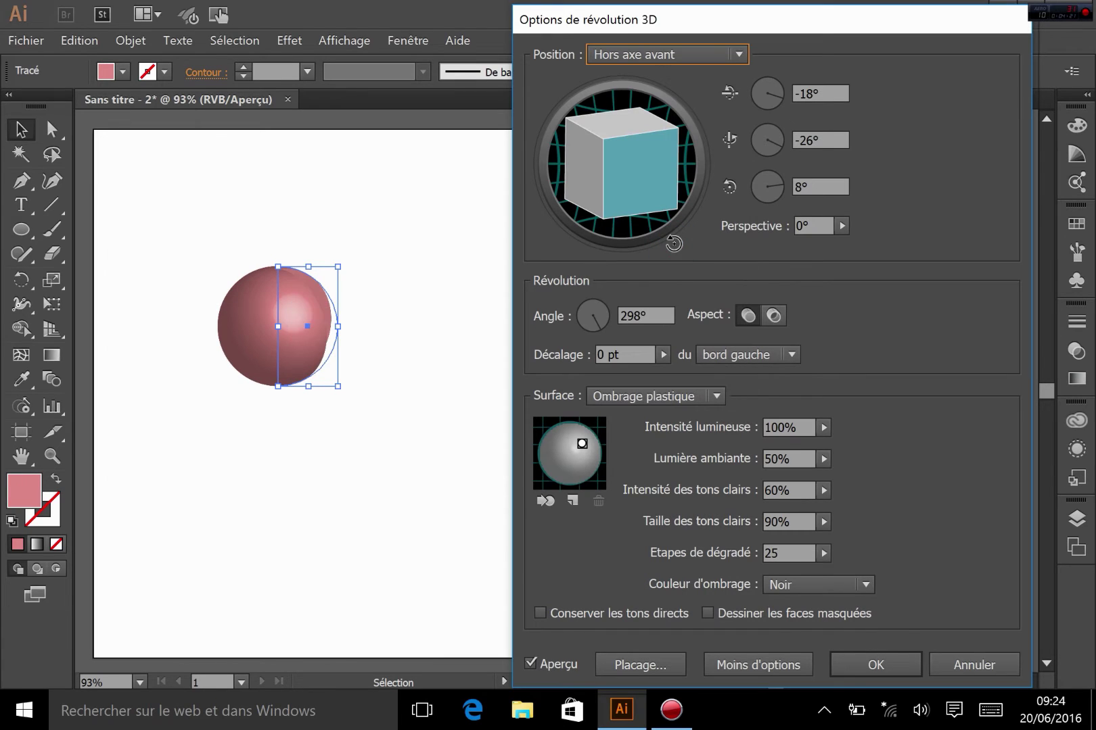
{"action": "left_click_drag", "start_coordinate": [603, 328], "coordinate": [619, 312]}
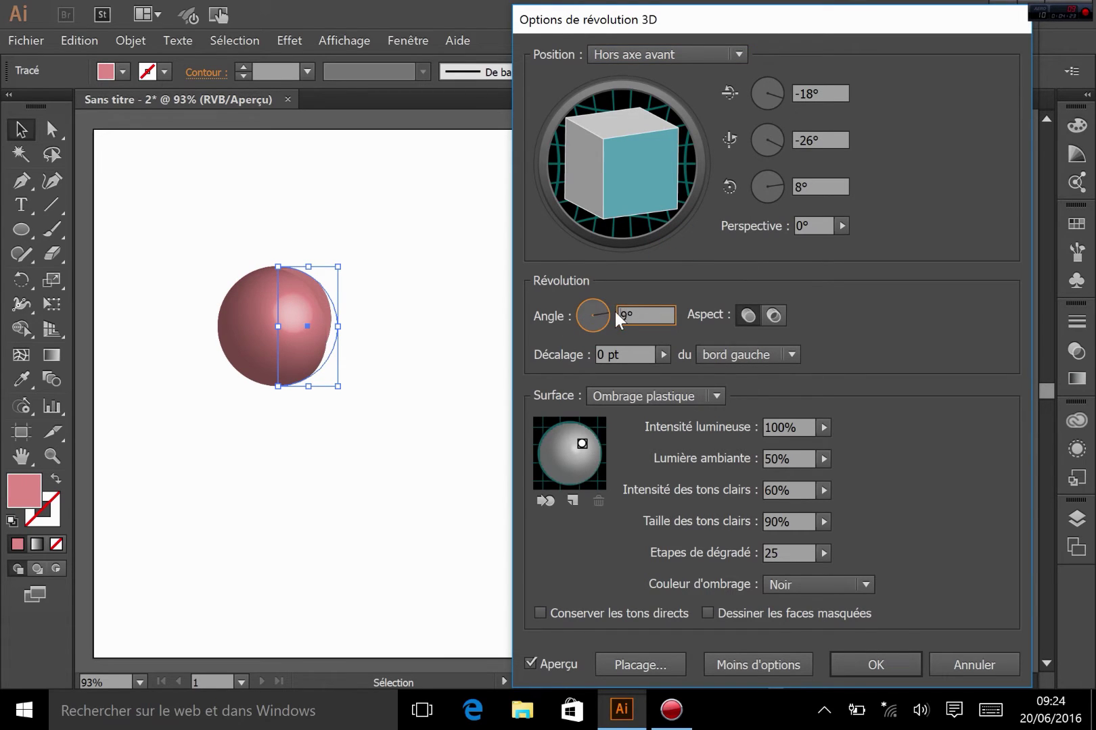
{"action": "type", "text": "360"}
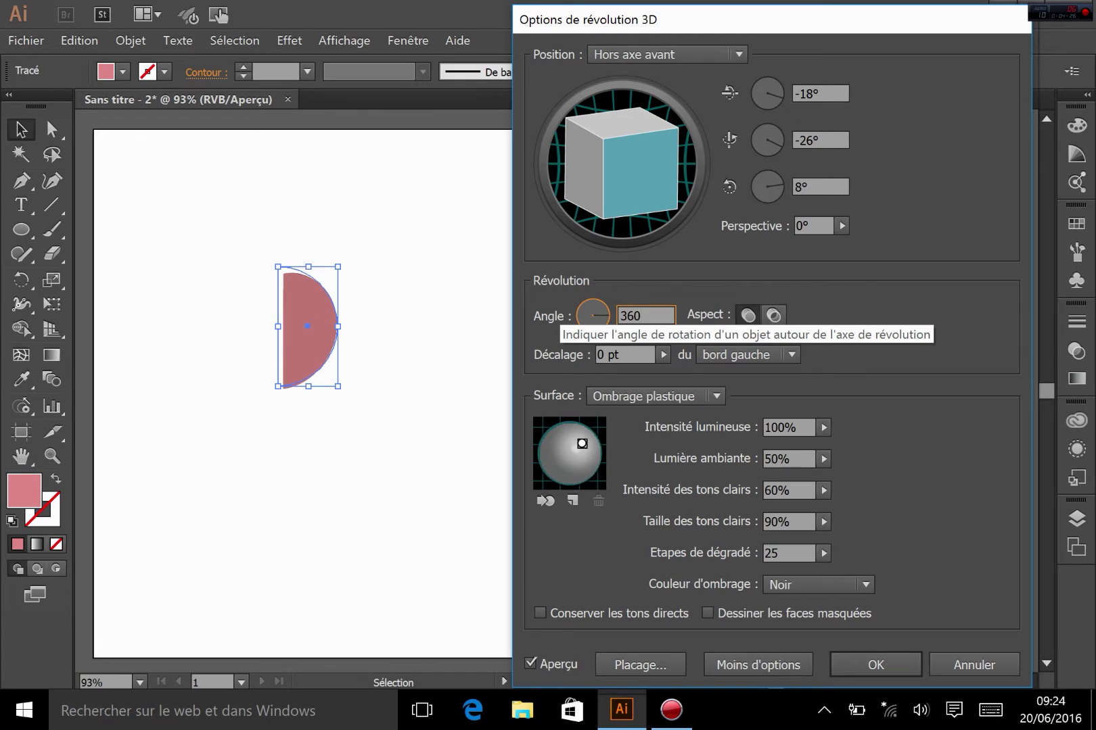
{"action": "key", "text": "Tab"}
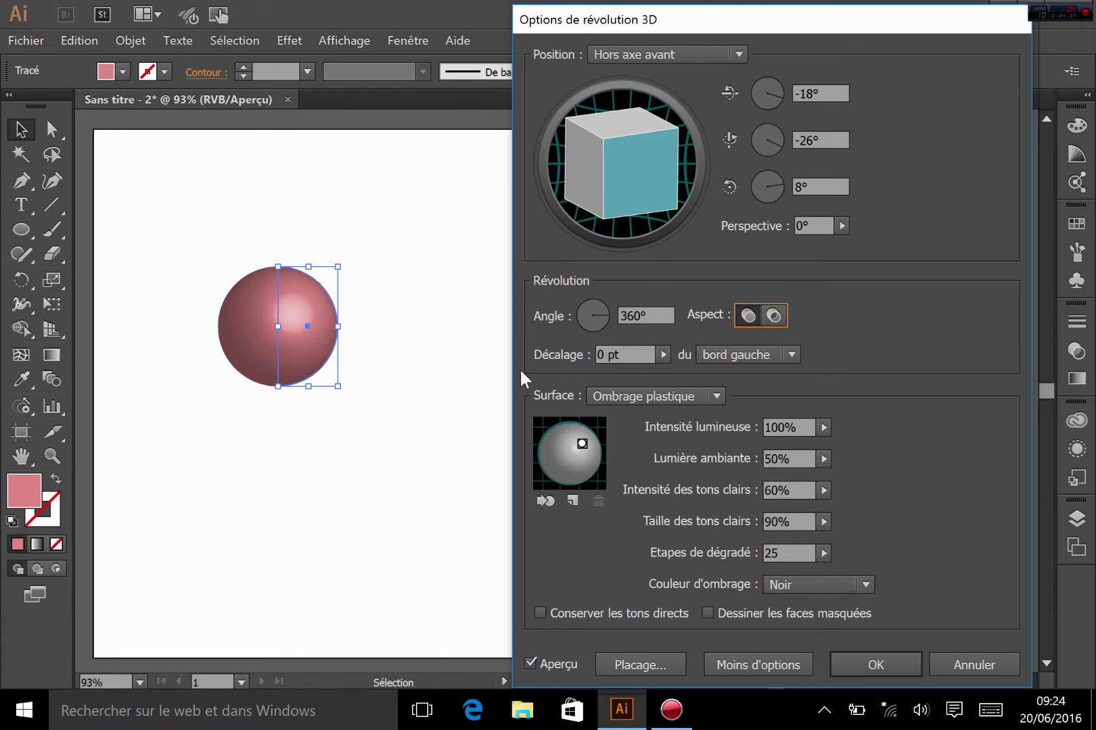
Try an offset (Décalage) of 174 pt on the revolution, measured from the bord droit.
{"action": "left_click", "coordinate": [665, 354]}
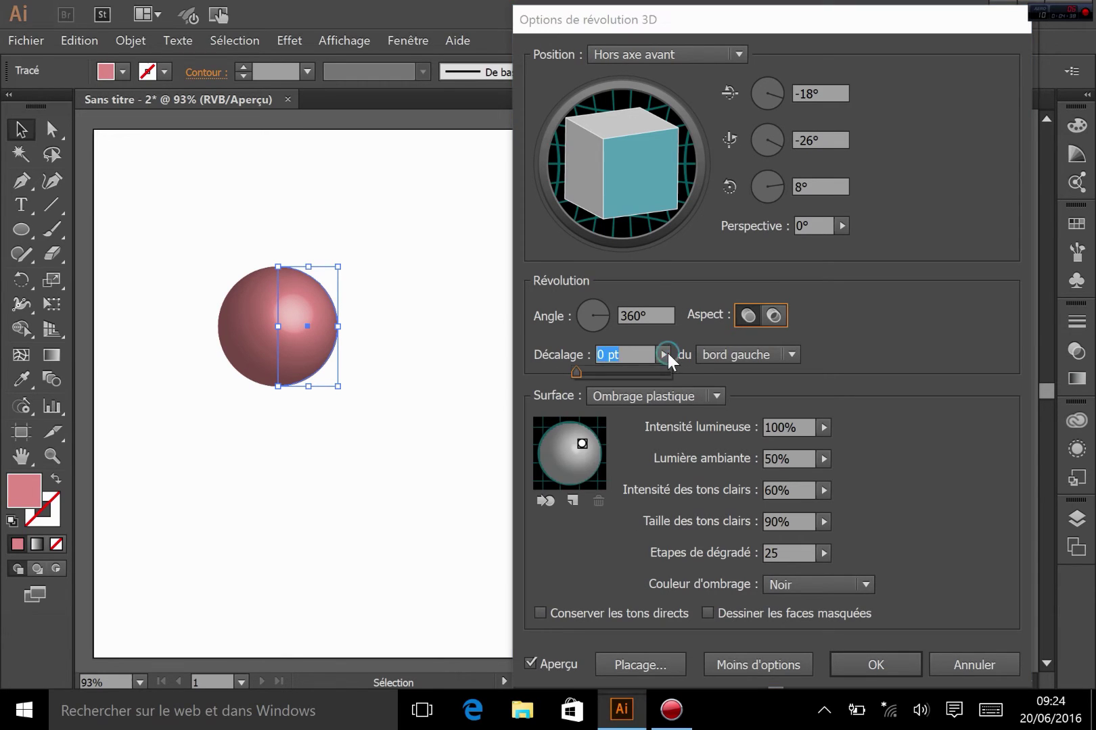
{"action": "left_click", "coordinate": [592, 371]}
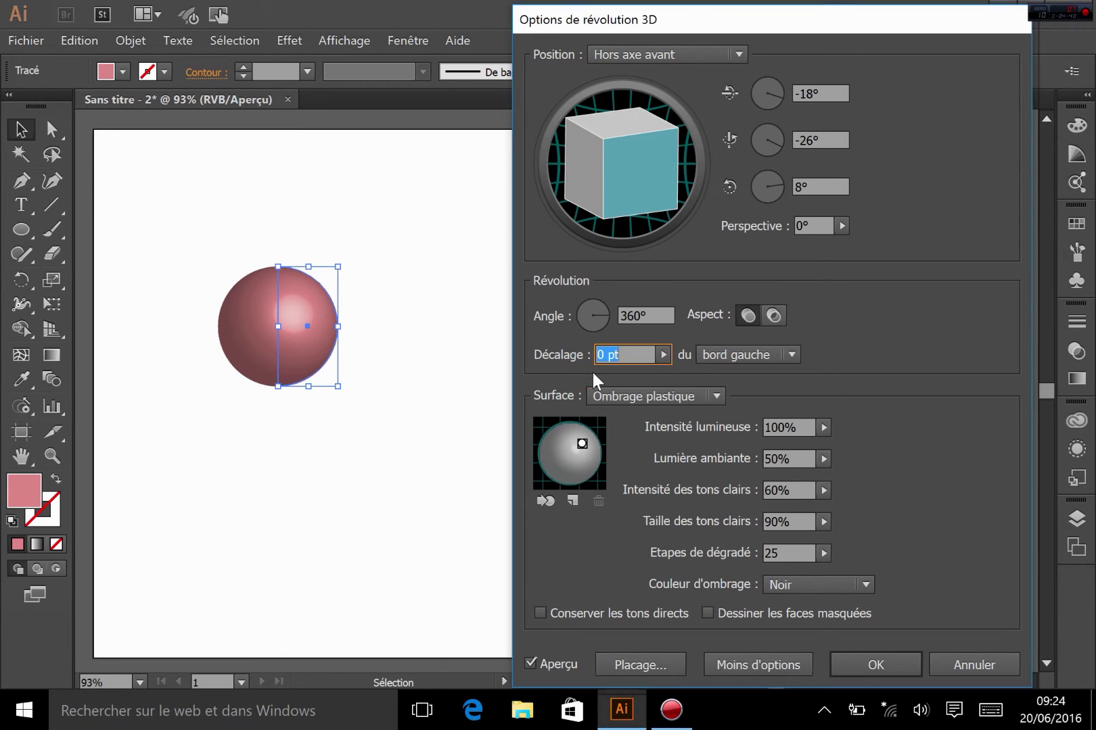
{"action": "left_click", "coordinate": [661, 359]}
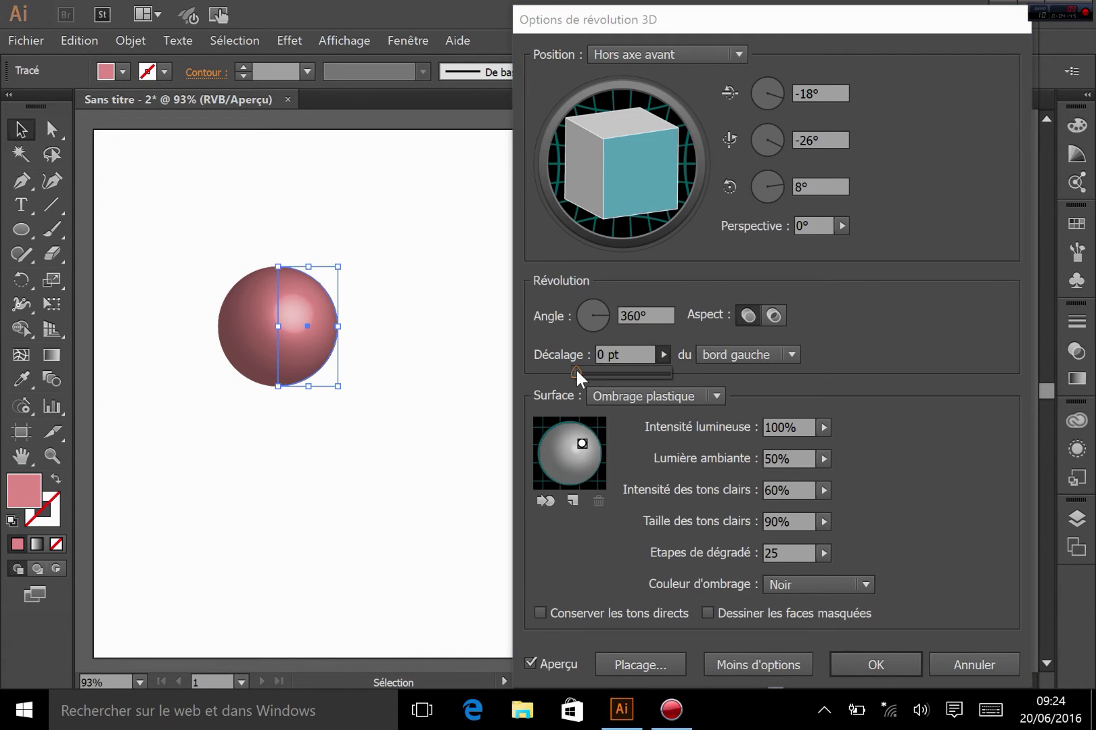
{"action": "left_click_drag", "start_coordinate": [576, 371], "coordinate": [592, 370]}
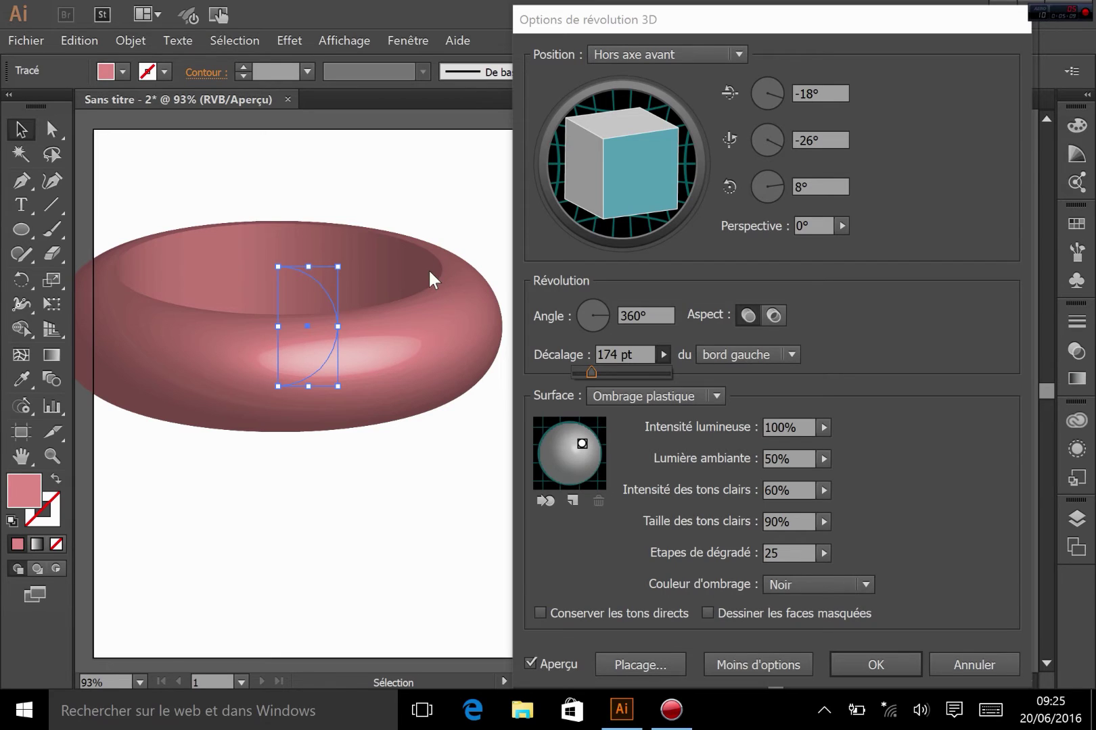
{"action": "left_click", "coordinate": [740, 357]}
{"action": "left_click", "coordinate": [728, 399]}
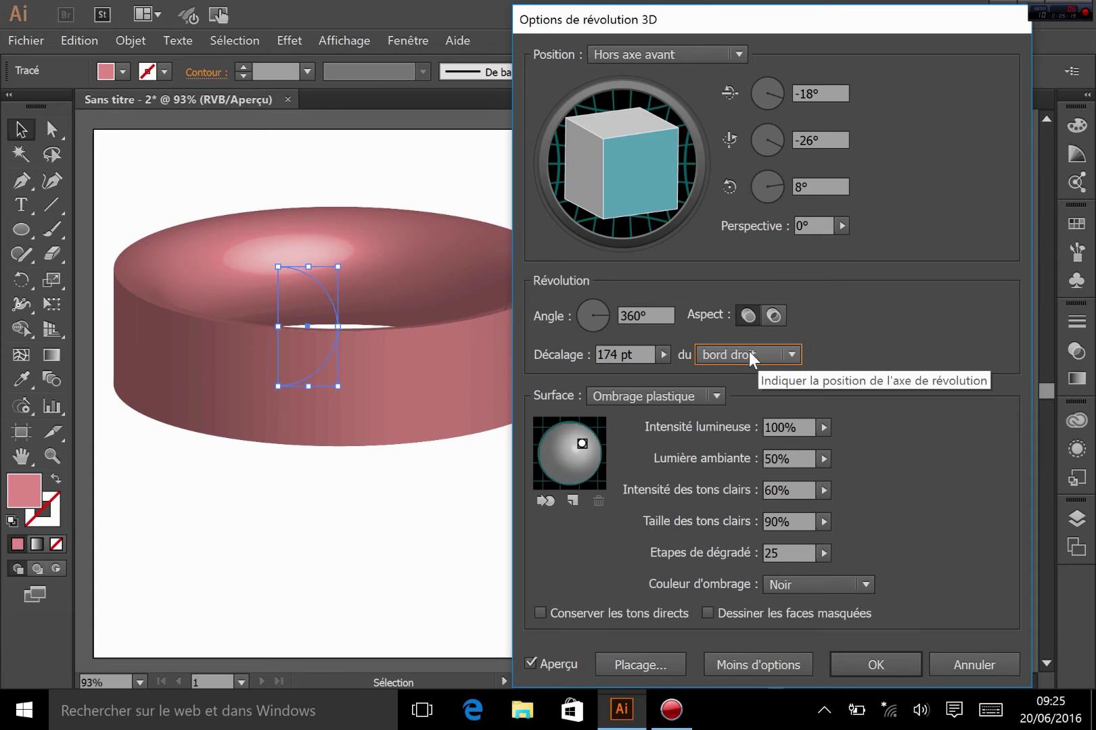
Return the revolution's offset to 0 pt and its axis to the bord gauche.
{"action": "left_click", "coordinate": [663, 354]}
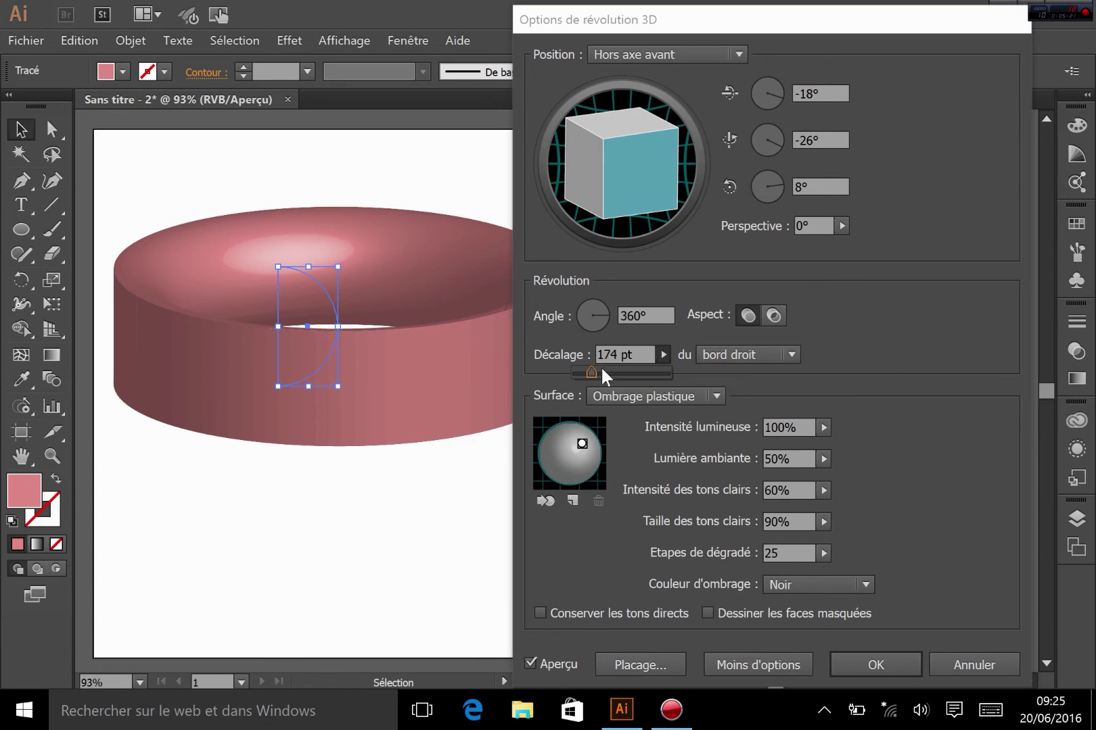
{"action": "left_click_drag", "start_coordinate": [586, 372], "coordinate": [546, 370]}
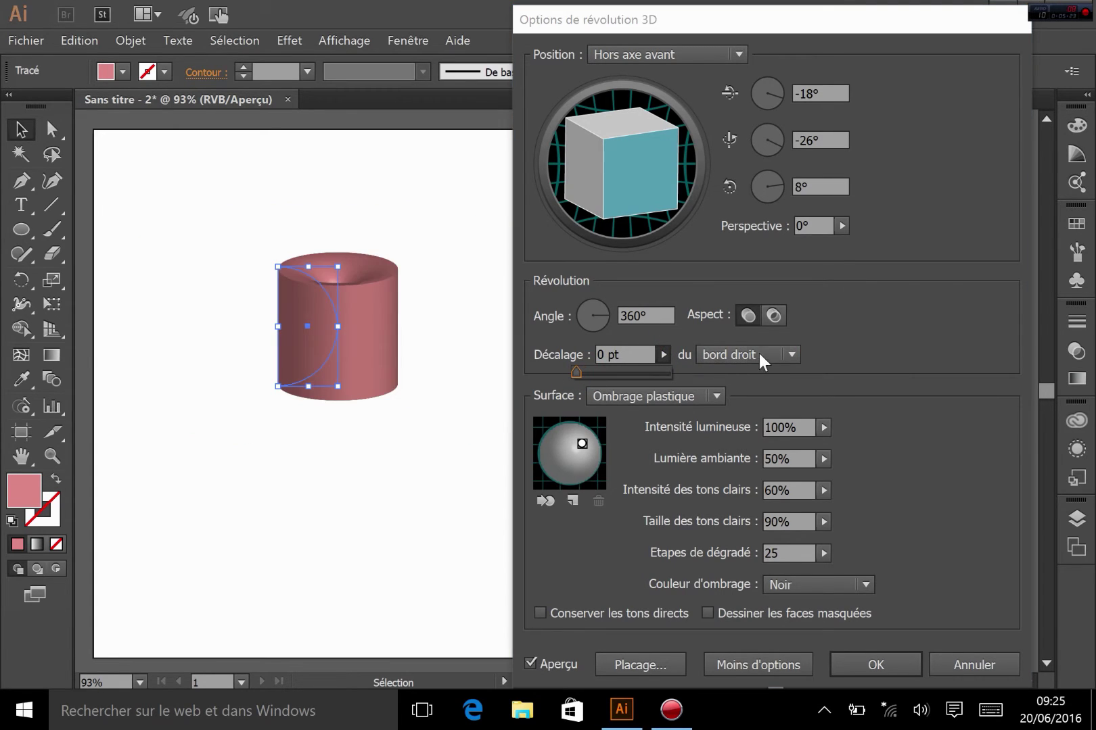
{"action": "left_click", "coordinate": [727, 365]}
{"action": "left_click", "coordinate": [716, 358]}
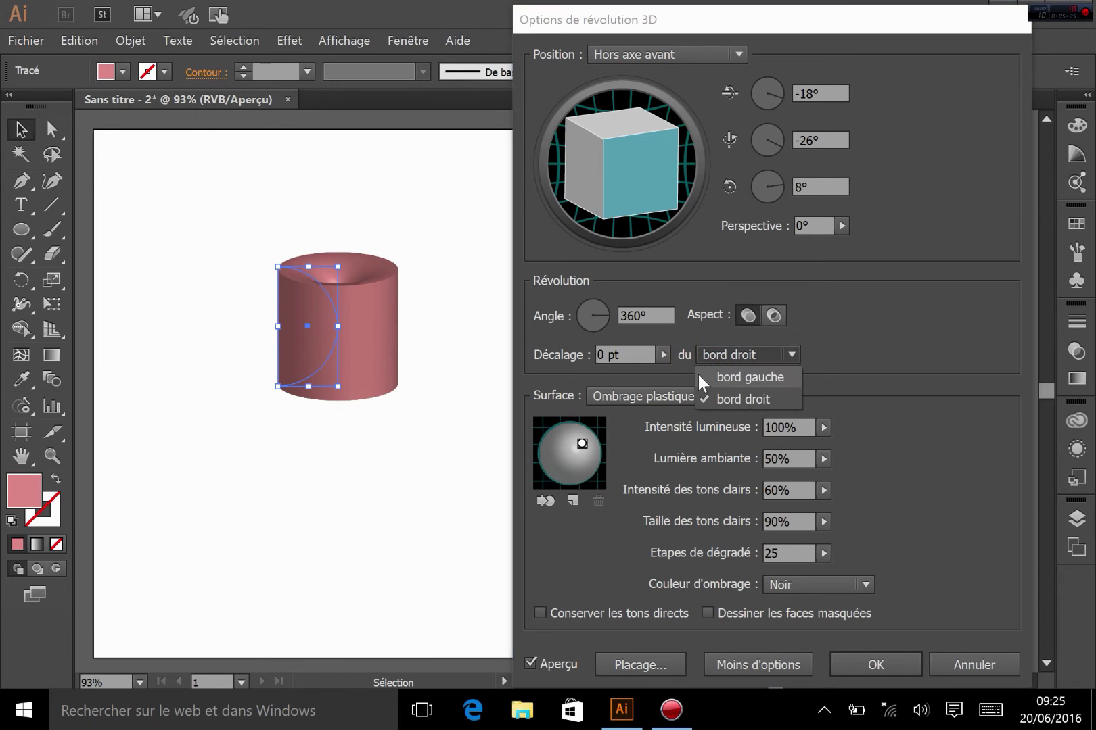
{"action": "left_click", "coordinate": [718, 377]}
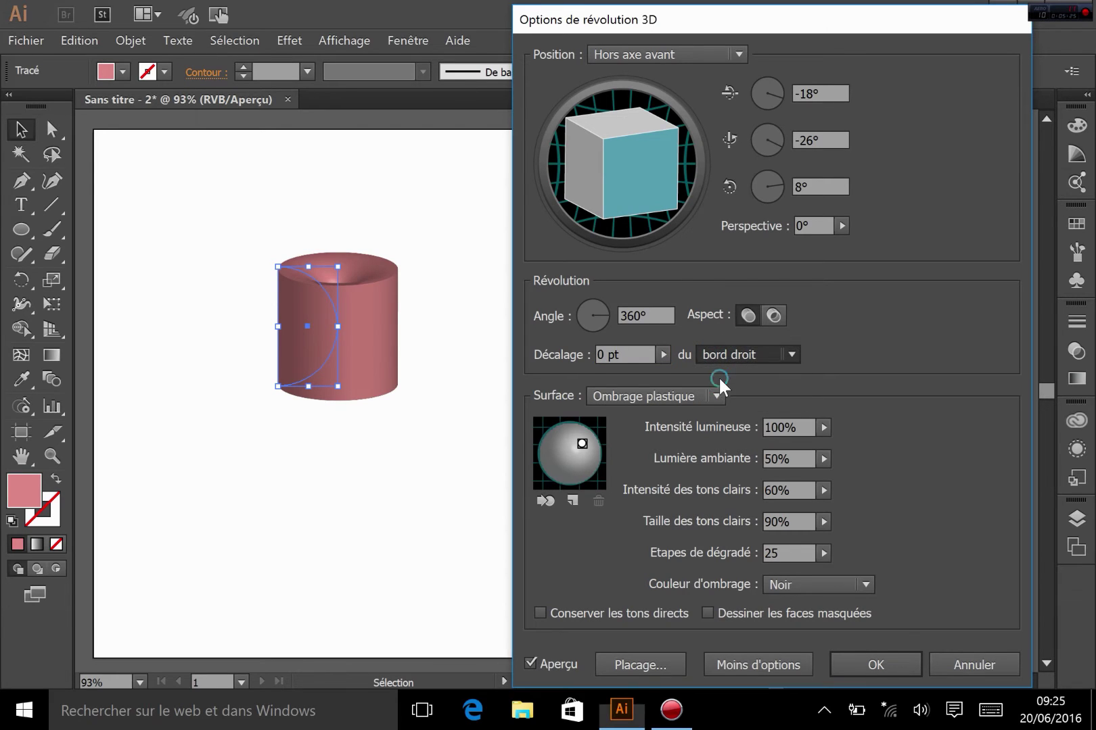
Try the Ombrage diffus, Sans ombrage and Structure filaire surfaces on the sphere, ending back on Ombrage plastique.
{"action": "left_click", "coordinate": [692, 399]}
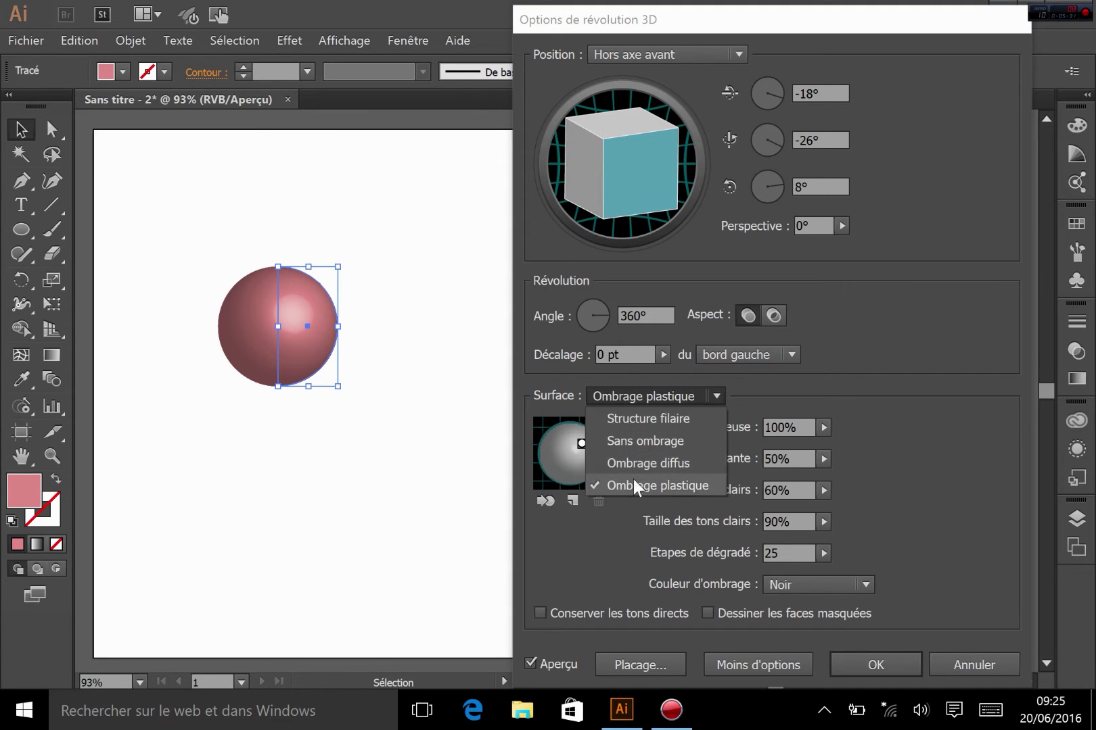
{"action": "left_click", "coordinate": [648, 463]}
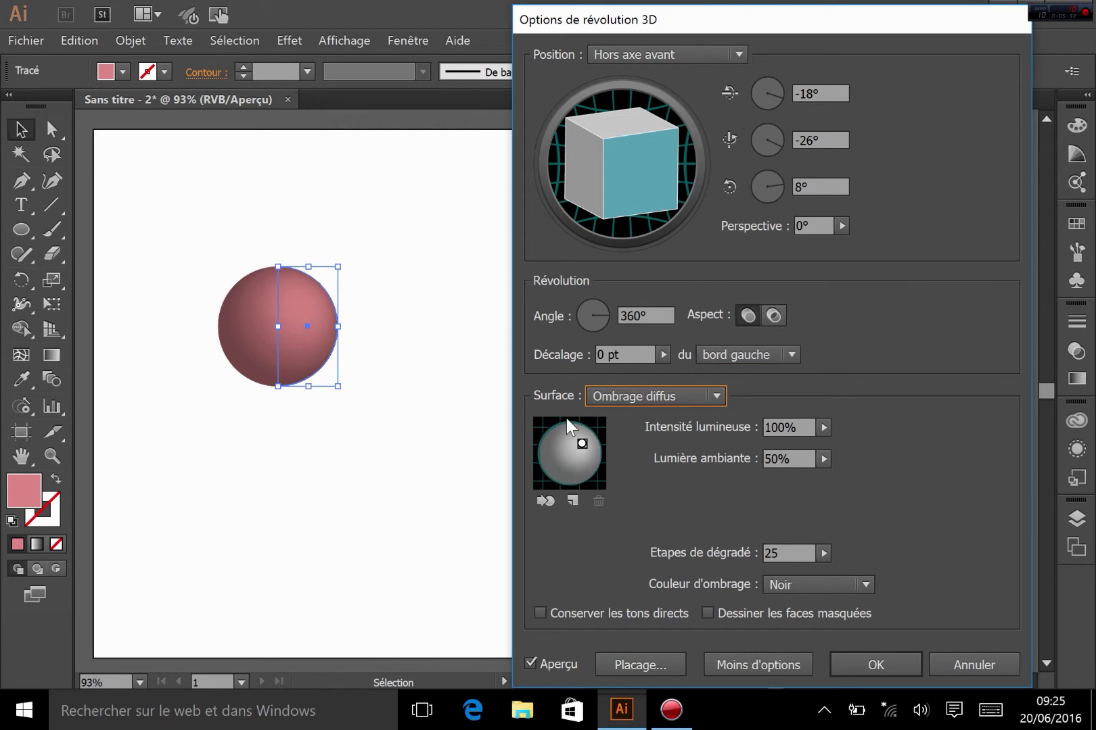
{"action": "left_click", "coordinate": [637, 395]}
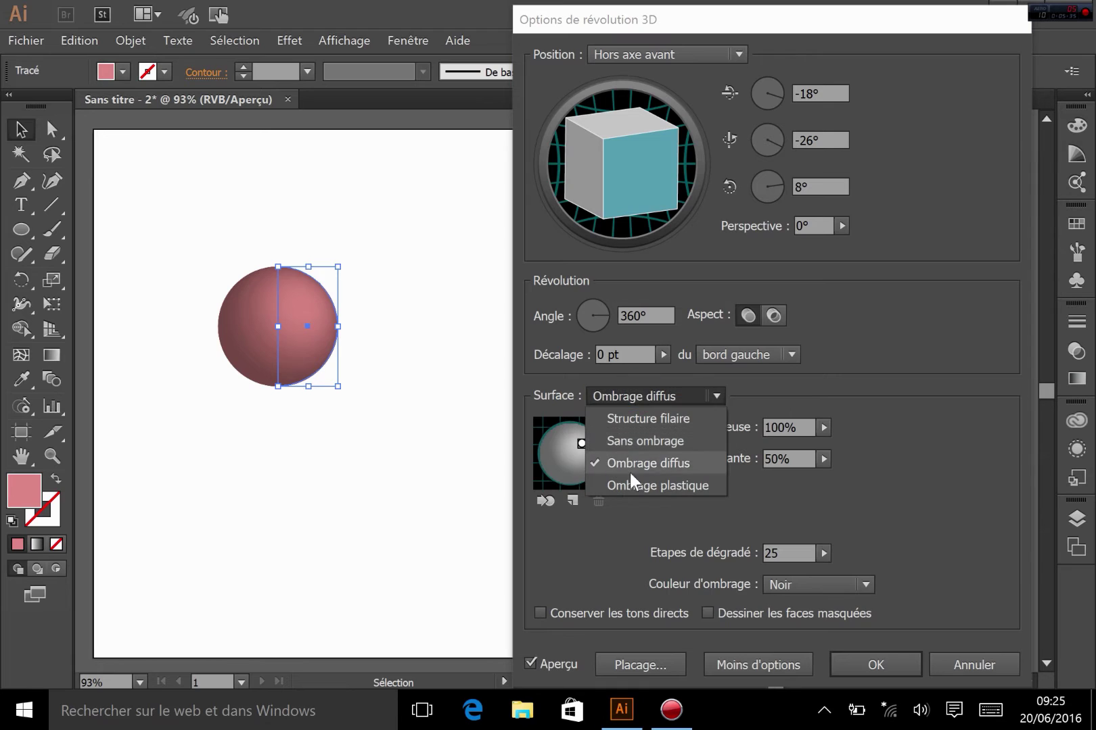
{"action": "left_click", "coordinate": [644, 461]}
{"action": "left_click", "coordinate": [661, 394]}
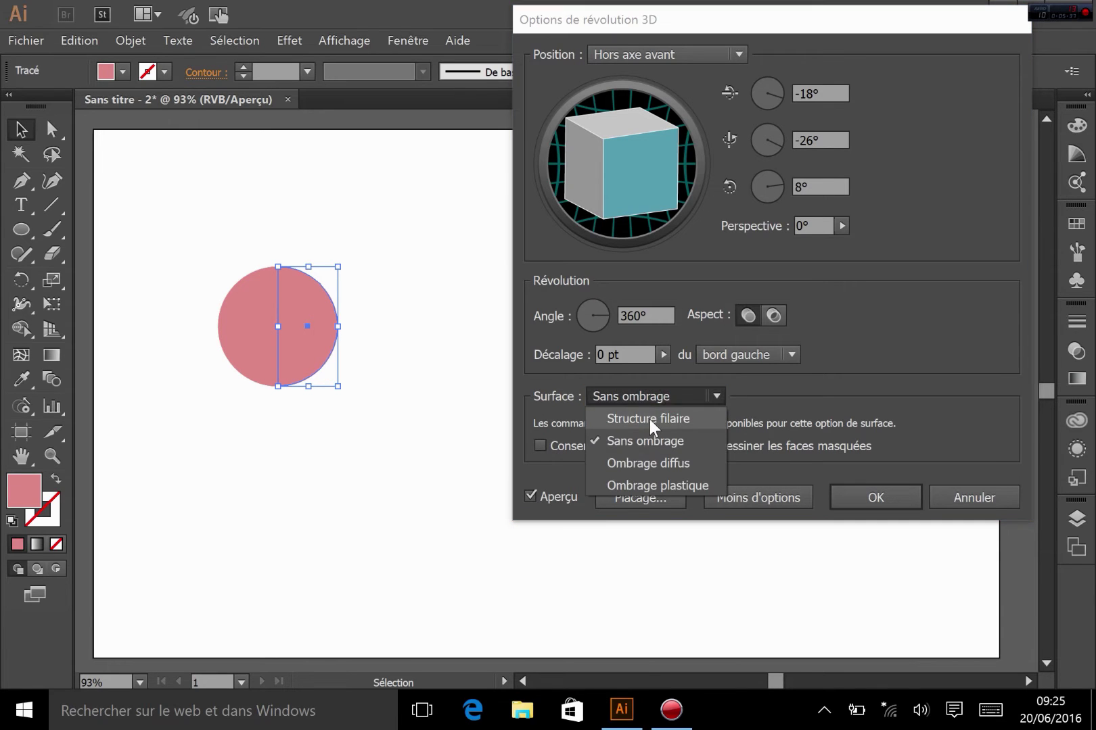
{"action": "left_click", "coordinate": [650, 419]}
{"action": "left_click", "coordinate": [689, 394]}
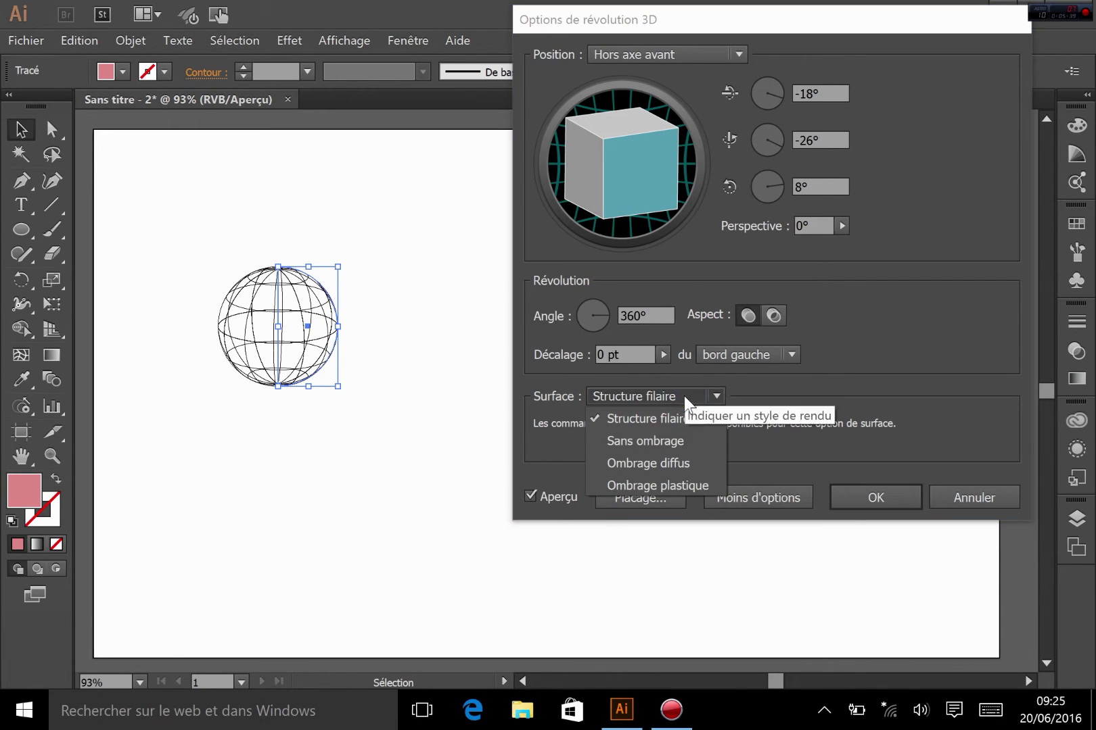
{"action": "left_click", "coordinate": [634, 481]}
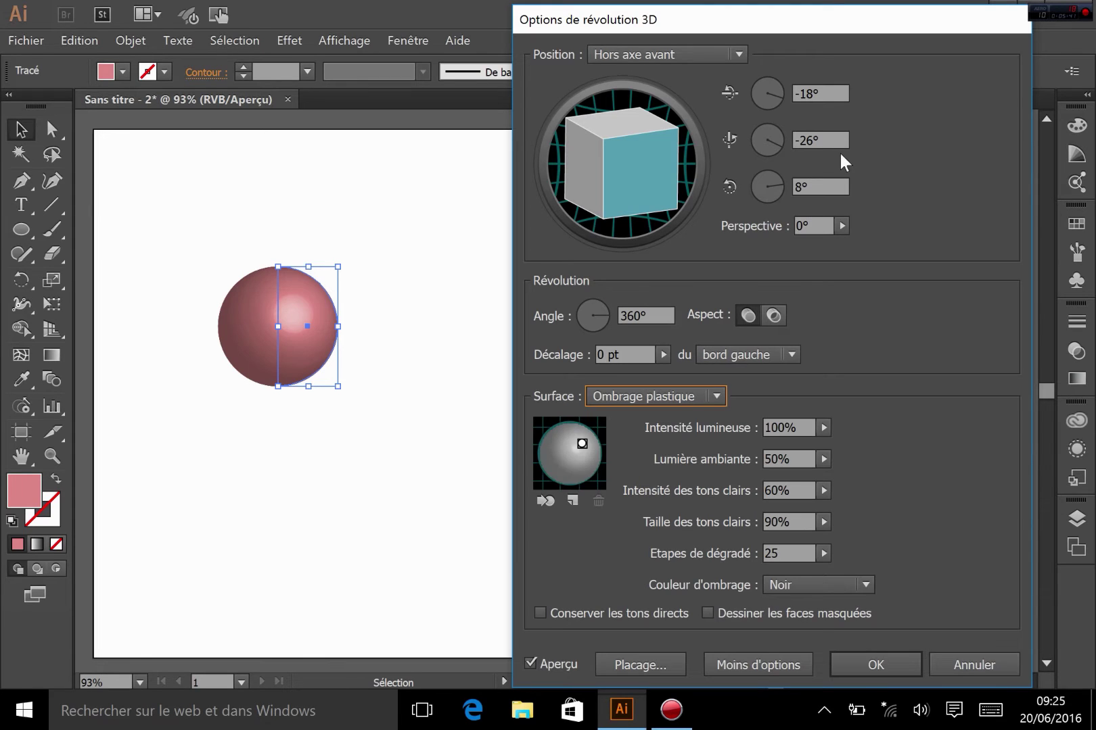
Set the sphere's Etapes de dégradé to 38 and apply the 3D revolution.
{"action": "left_click_drag", "start_coordinate": [746, 21], "coordinate": [738, 12]}
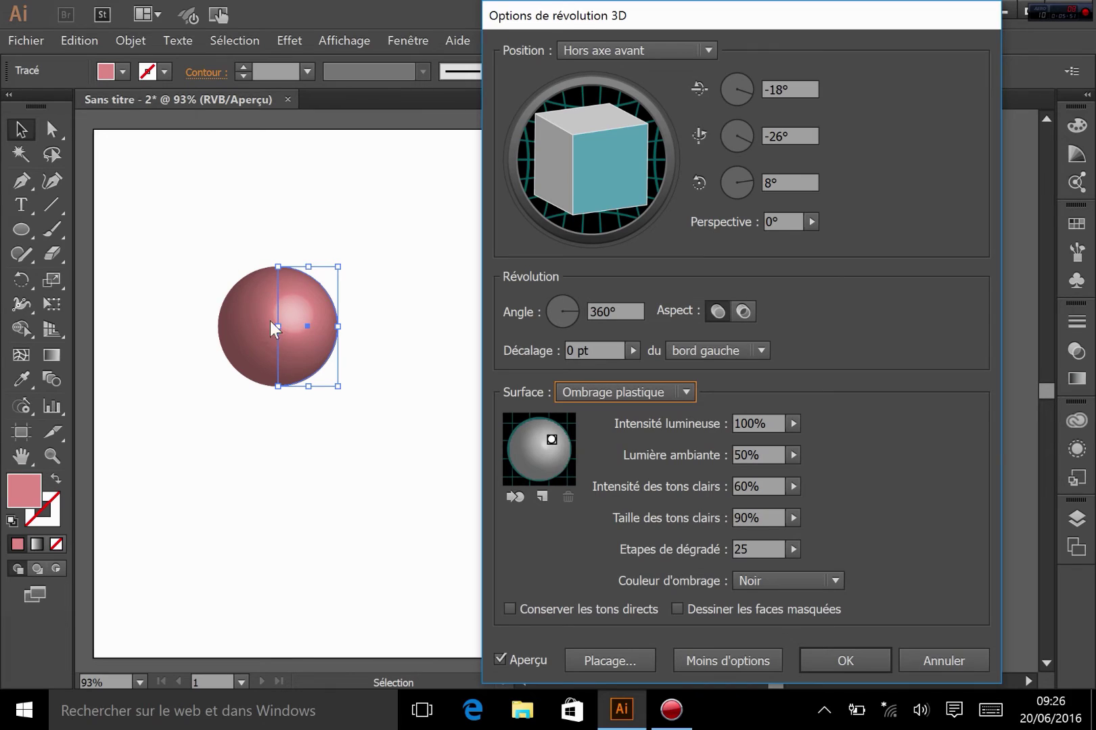
{"action": "left_click", "coordinate": [791, 545]}
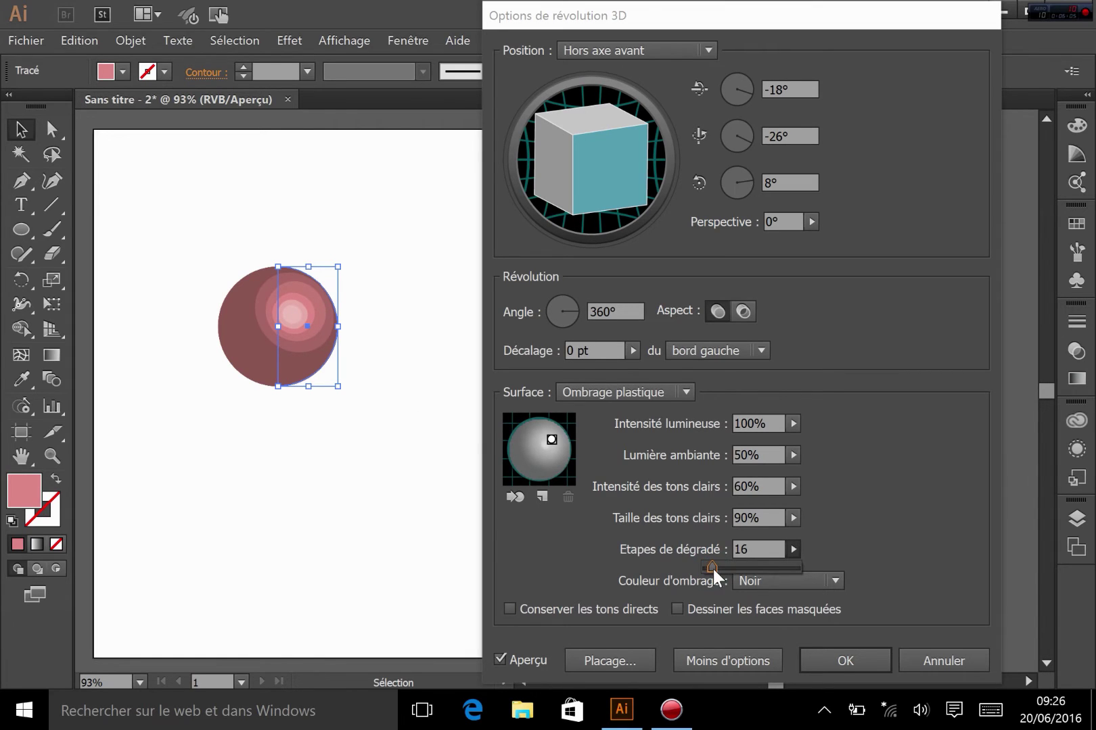
{"action": "left_click_drag", "start_coordinate": [713, 569], "coordinate": [720, 567]}
{"action": "left_click", "coordinate": [894, 513]}
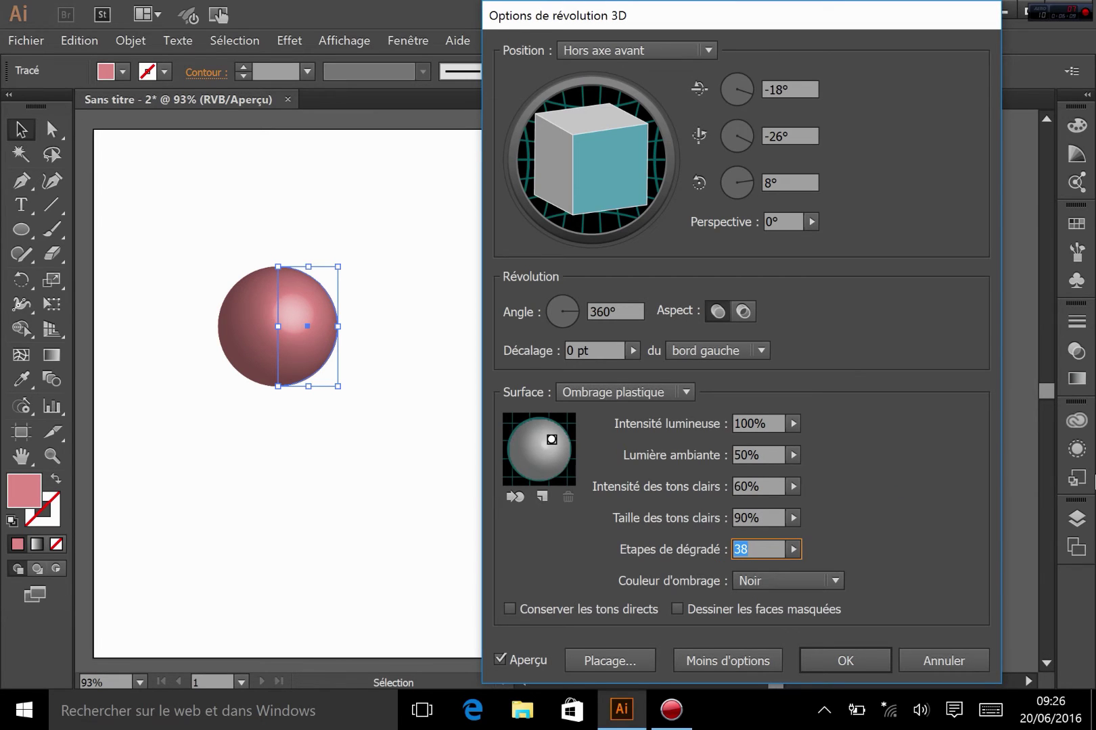
{"action": "left_click", "coordinate": [833, 657]}
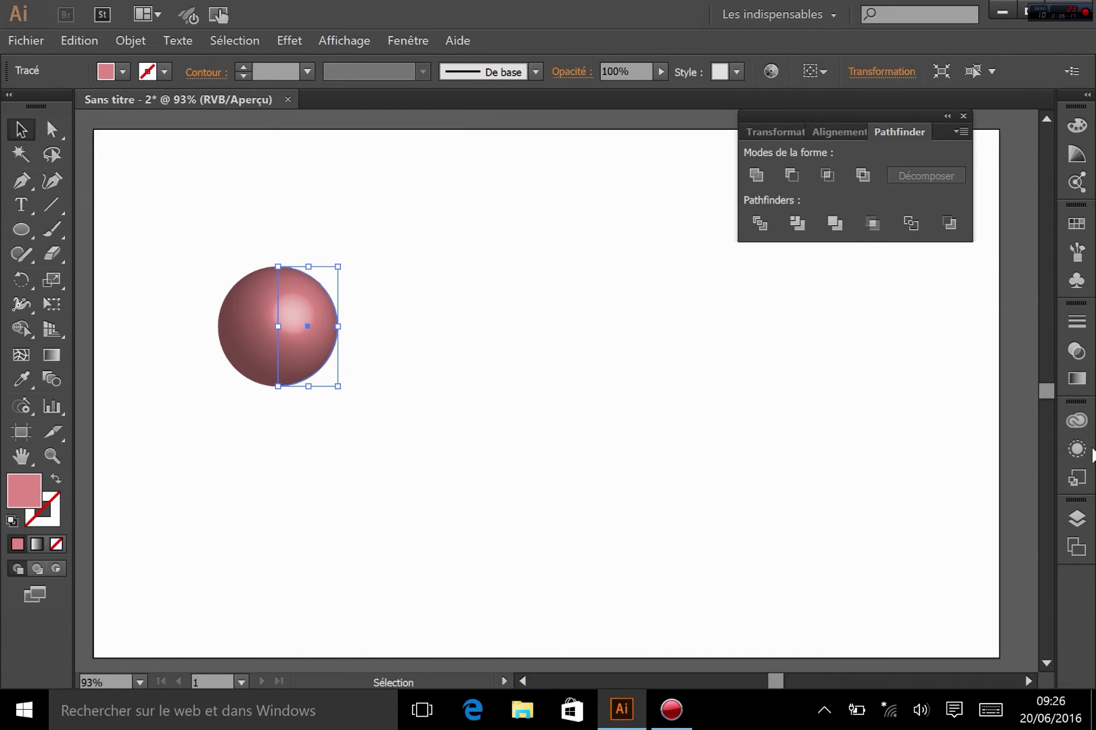
Reopen the sphere's Révolution 3D effect from its appearance attributes, preview it and accept the existing settings.
{"action": "left_click", "coordinate": [1076, 452]}
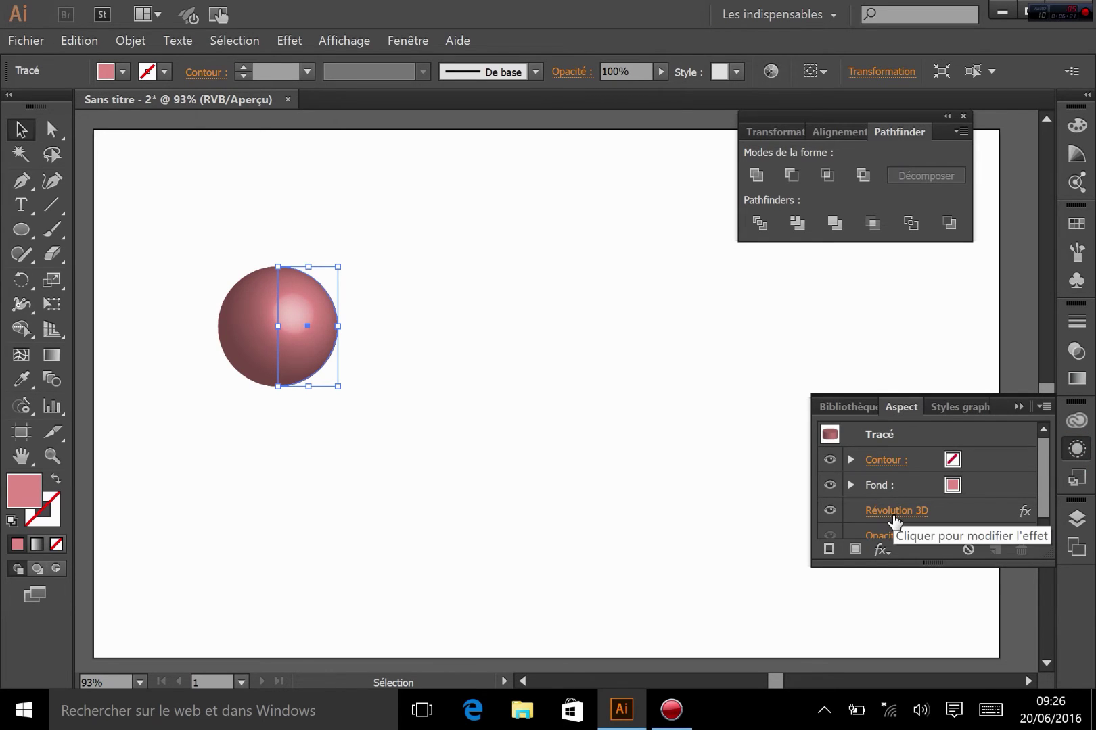
{"action": "left_click", "coordinate": [891, 514]}
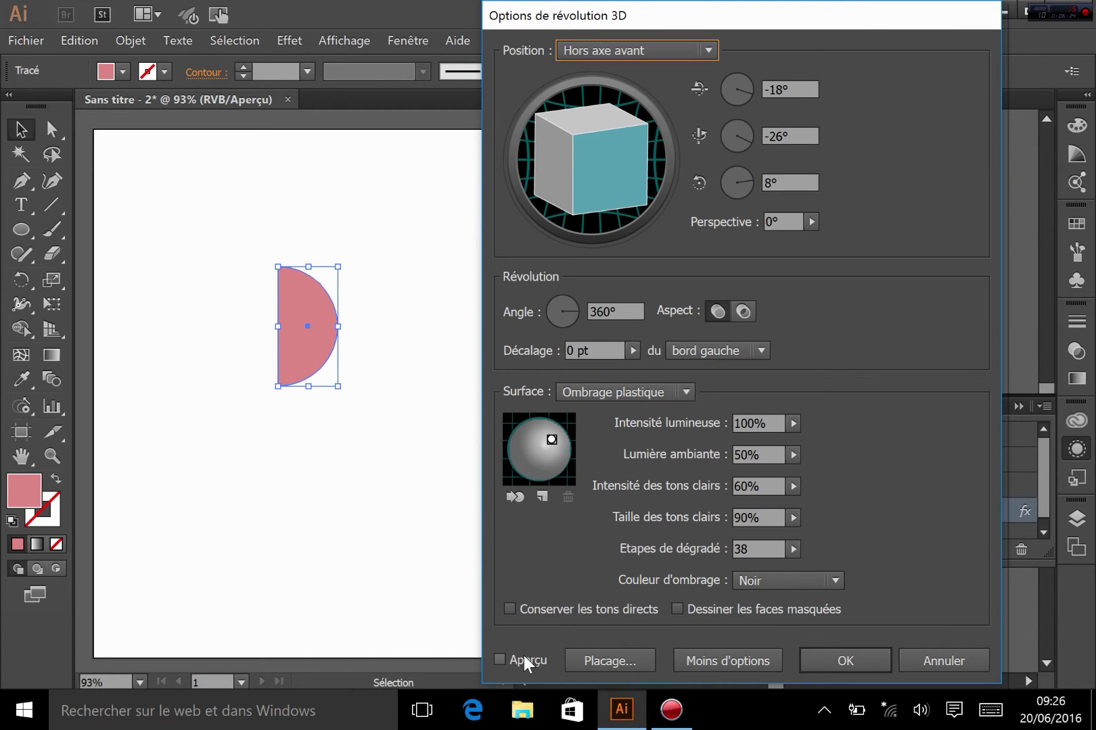
{"action": "left_click", "coordinate": [525, 655]}
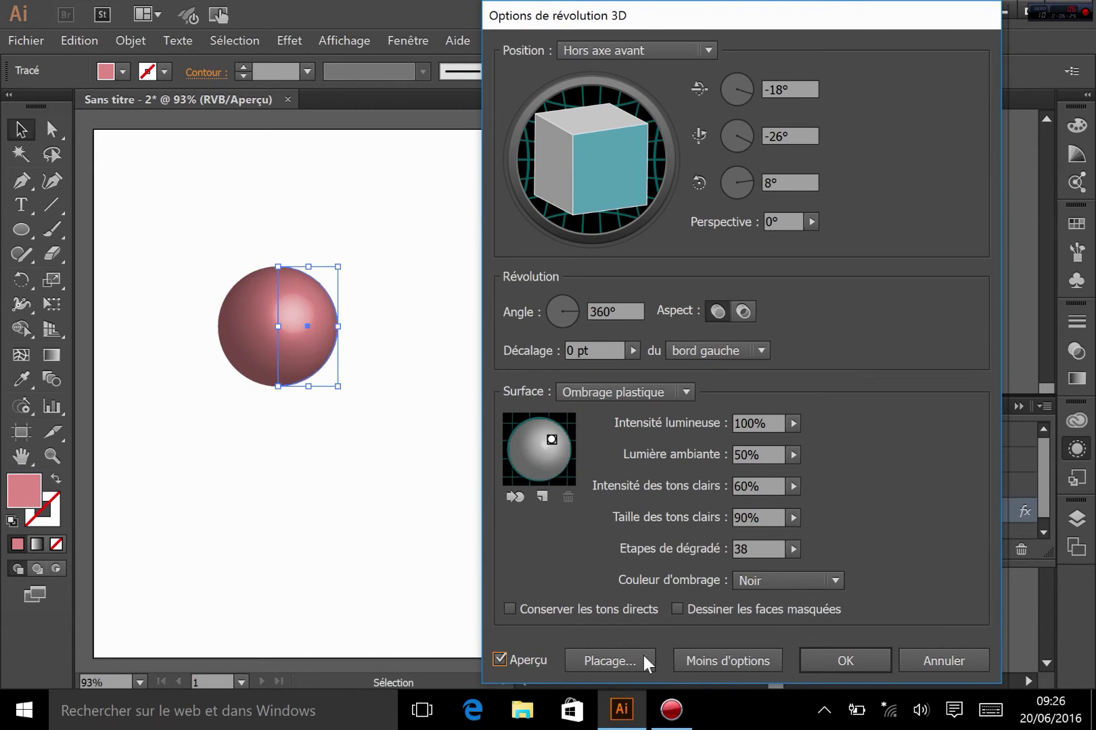
{"action": "left_click", "coordinate": [844, 661]}
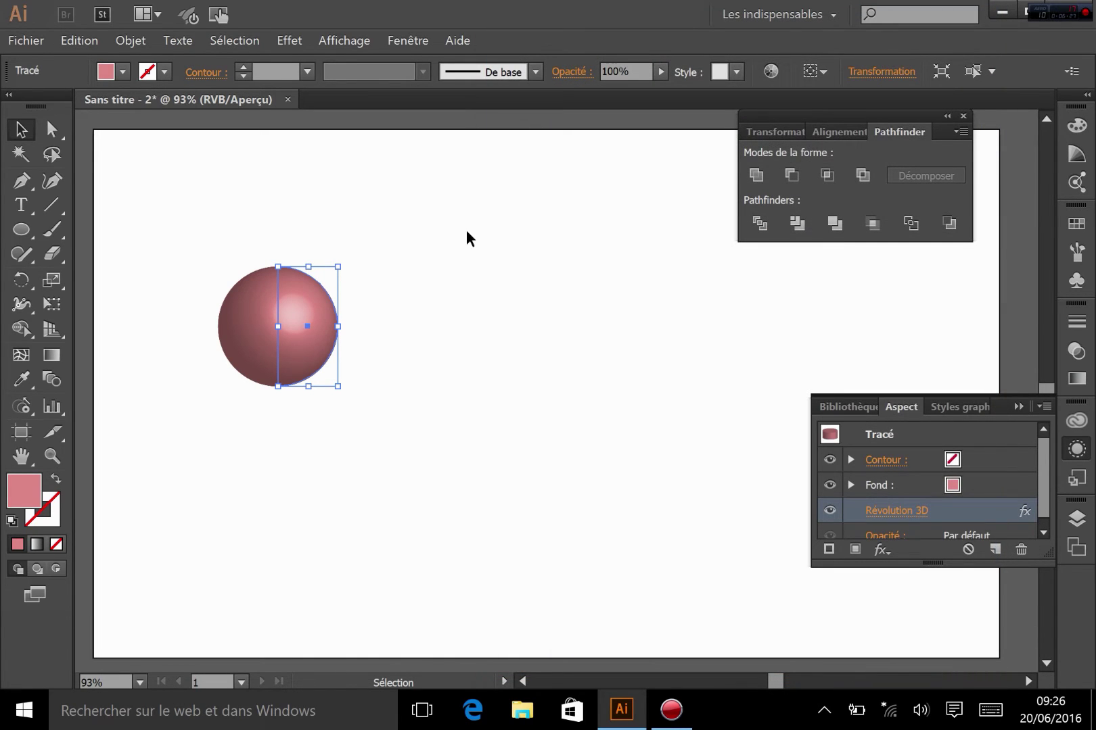
Deform the sphere's half-circle profile by moving its right anchor point outward and the bottom anchor's handle downward.
{"action": "left_click", "coordinate": [52, 128]}
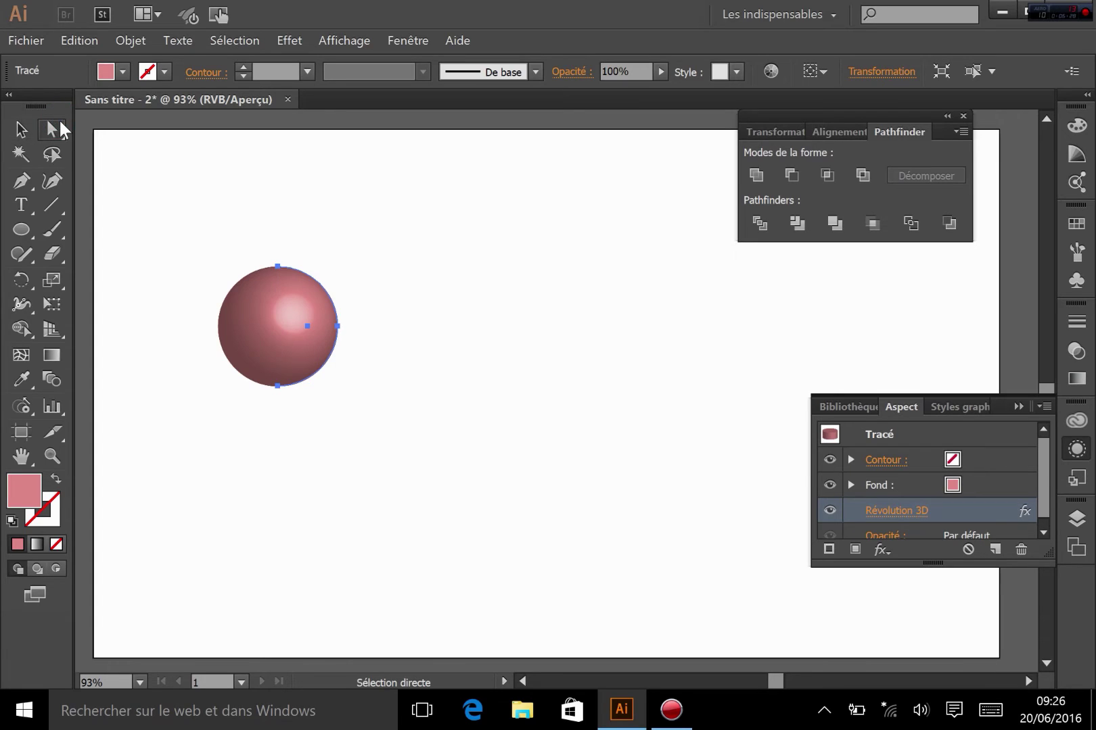
{"action": "left_click", "coordinate": [153, 231]}
{"action": "left_click_drag", "start_coordinate": [339, 327], "coordinate": [416, 330]}
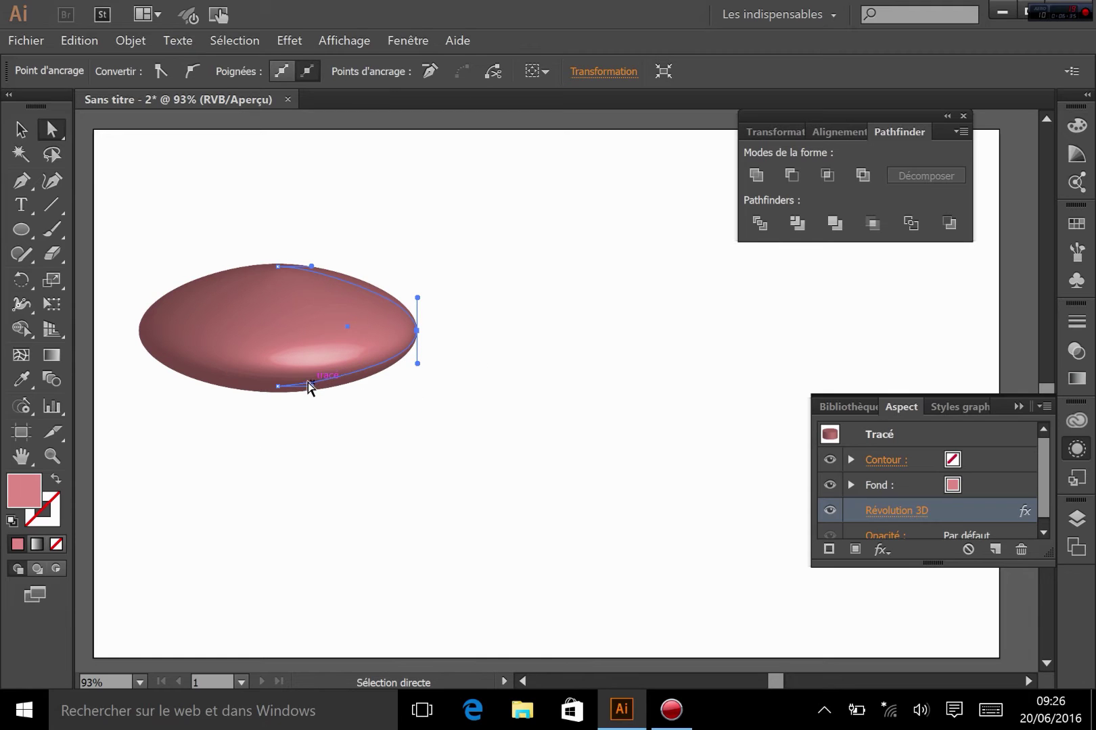
{"action": "left_click_drag", "start_coordinate": [313, 388], "coordinate": [315, 437]}
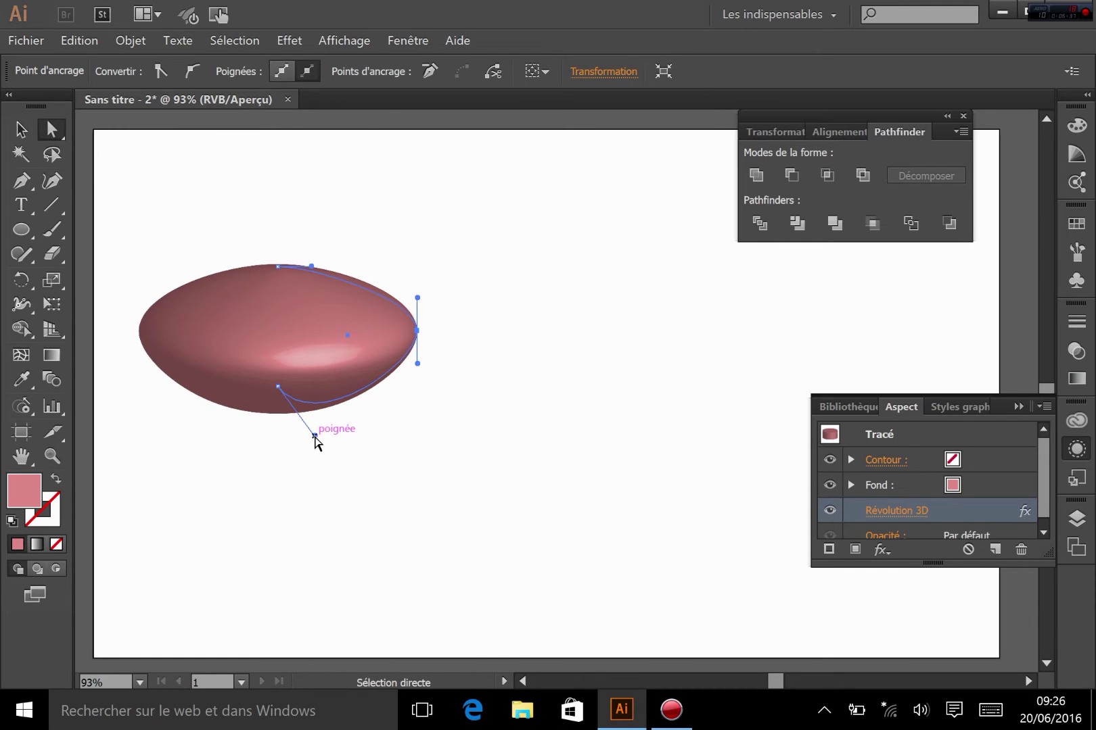
Undo the anchor point and handle changes made to the half-circle profile.
{"action": "key", "text": "ctrl+z"}
{"action": "key", "text": "ctrl+z"}
{"action": "key", "text": "ctrl+z"}
{"action": "left_click", "coordinate": [467, 374]}
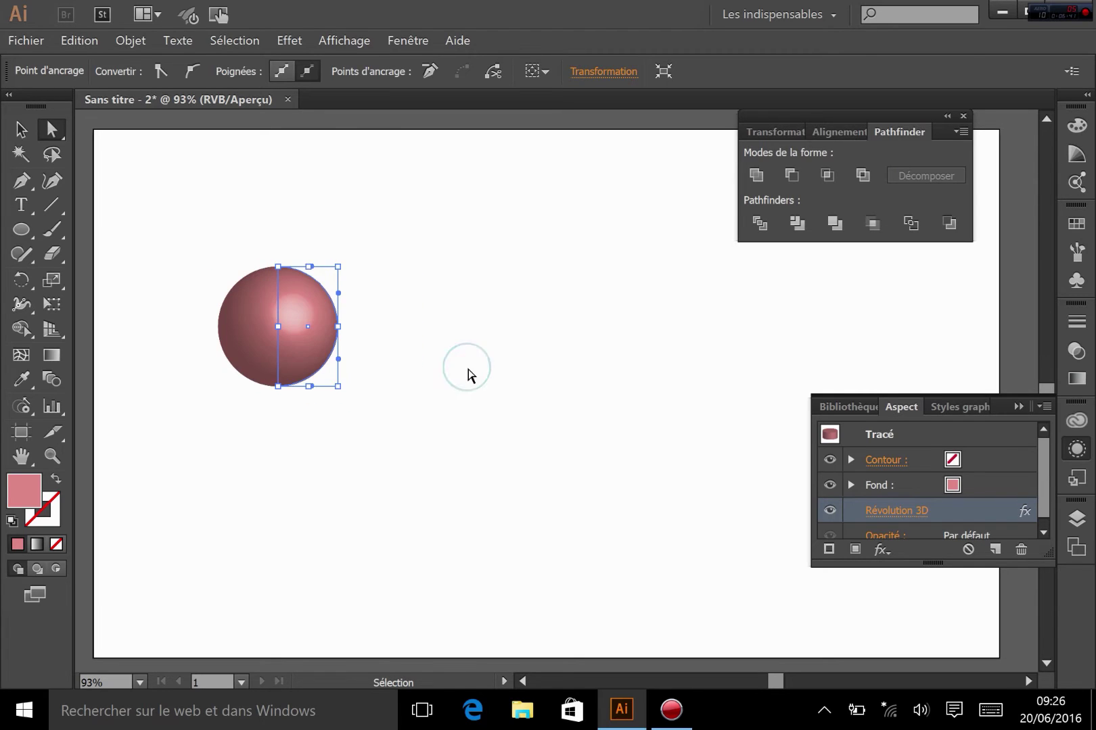
Select the sphere, expand its 3D effect with Décomposer l'aspect, and deselect it.
{"action": "left_click", "coordinate": [21, 129]}
{"action": "left_click", "coordinate": [274, 318]}
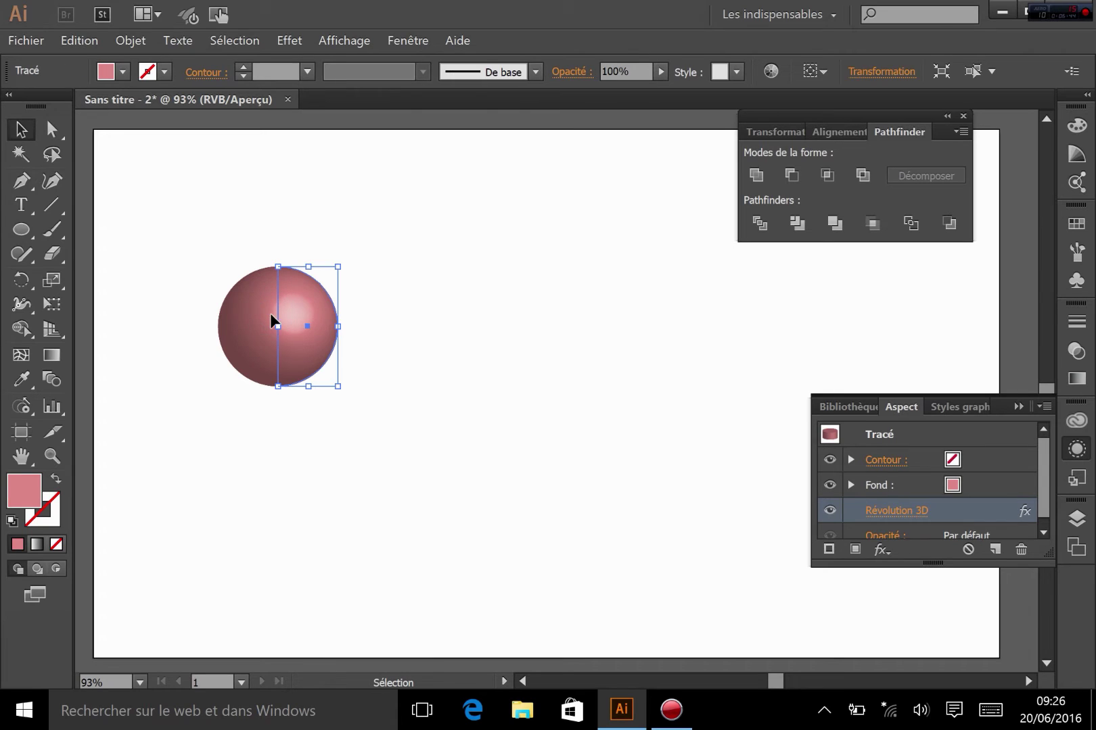
{"action": "left_click", "coordinate": [135, 42]}
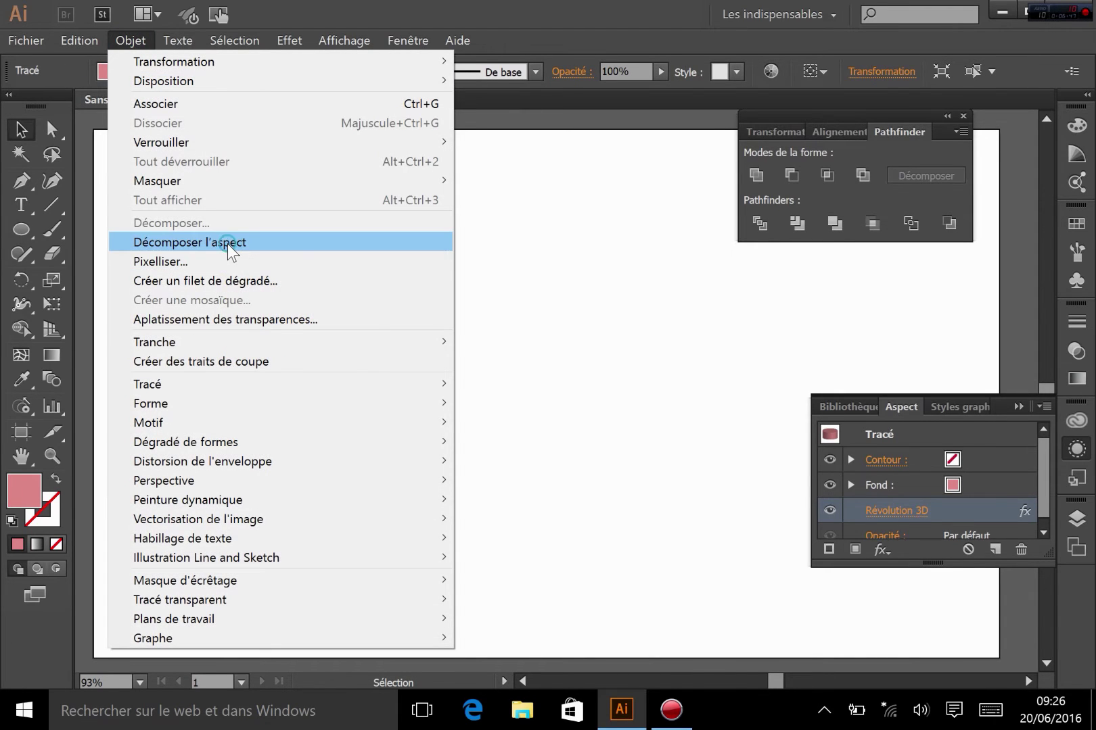
{"action": "left_click", "coordinate": [228, 243]}
{"action": "left_click", "coordinate": [409, 401]}
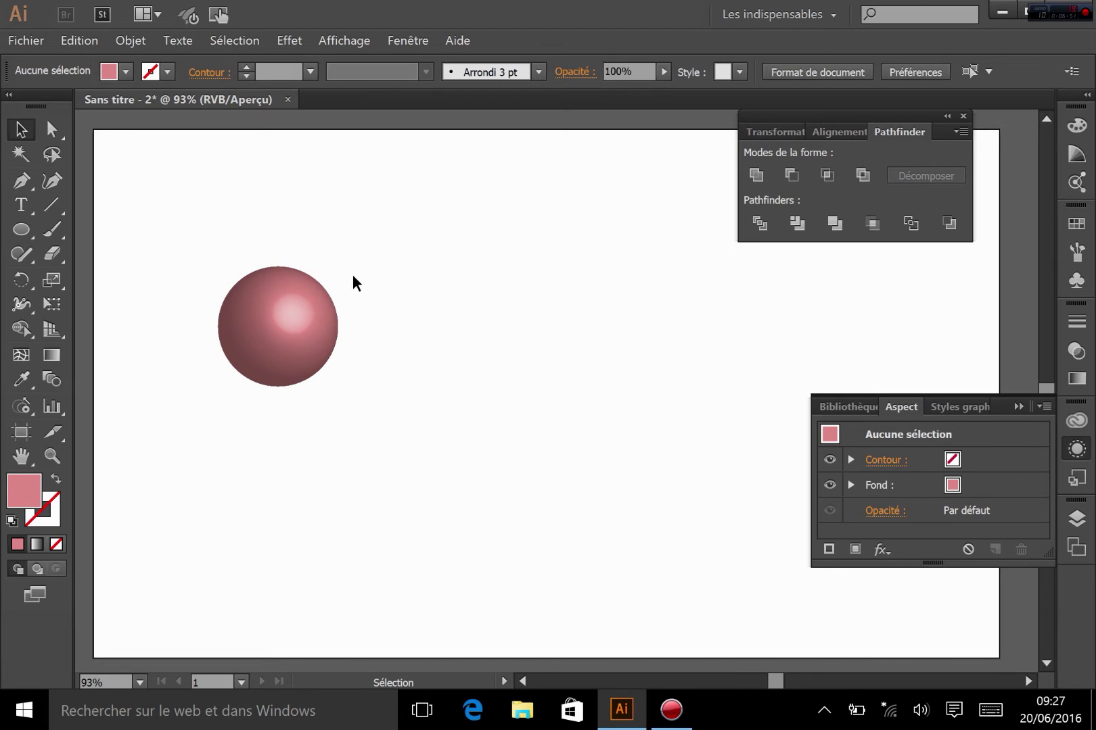
Undo the expansion of the sphere's appearance and delete the sphere from the artboard.
{"action": "key", "text": "a"}
{"action": "key", "text": "ctrl+z"}
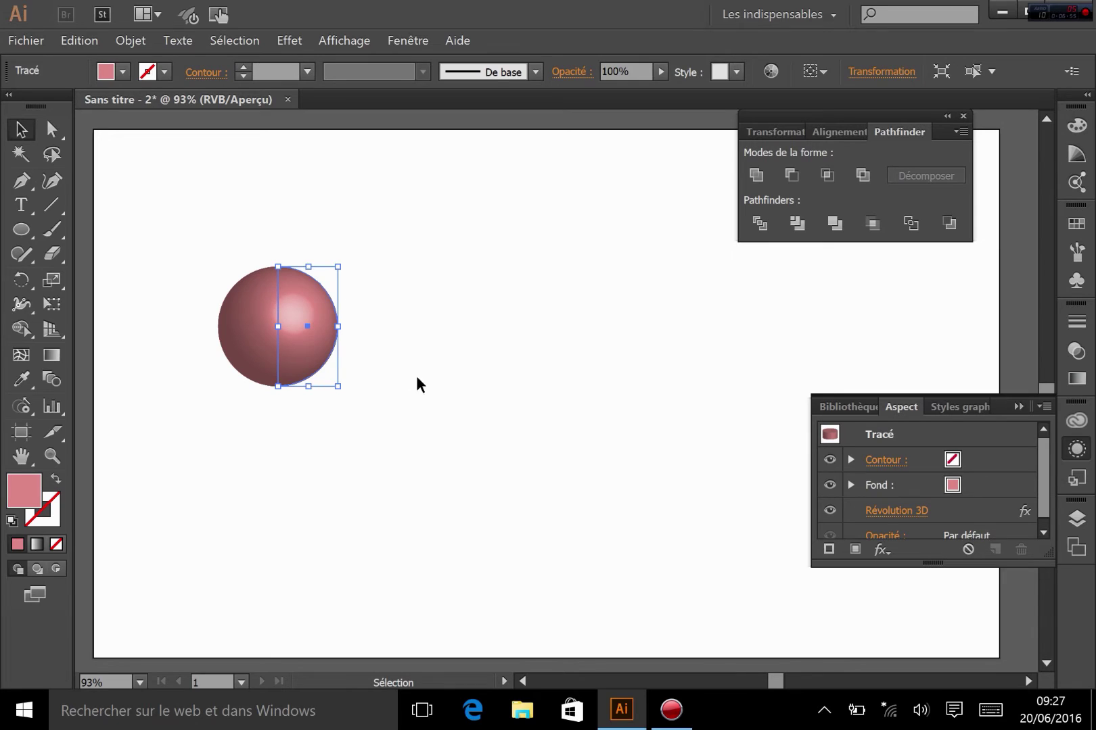
{"action": "left_click", "coordinate": [387, 350]}
{"action": "left_click", "coordinate": [294, 335]}
{"action": "left_click", "coordinate": [293, 335]}
{"action": "key", "text": "Delete"}
Draw an open half-profile of a stemmed glass with the Pen tool, with a curved bowl, straight stem and sloped flat-bottomed foot.
{"action": "left_click", "coordinate": [25, 176]}
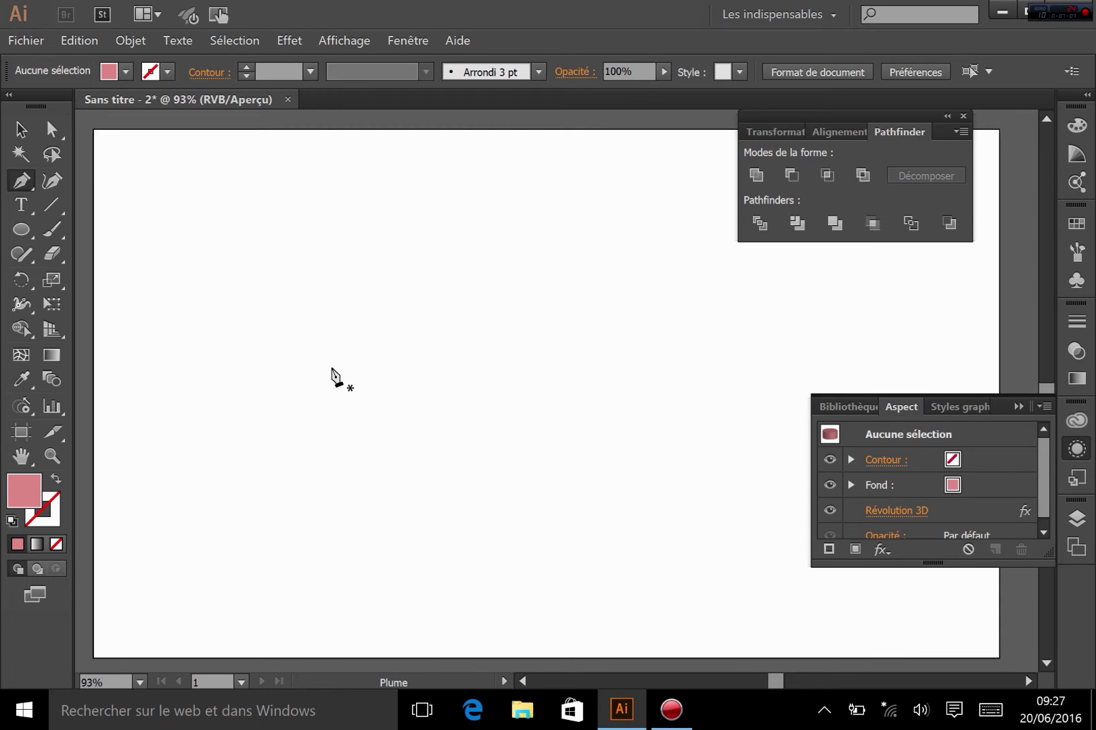
{"action": "left_click", "coordinate": [376, 203]}
{"action": "left_click_drag", "start_coordinate": [329, 305], "coordinate": [276, 315]}
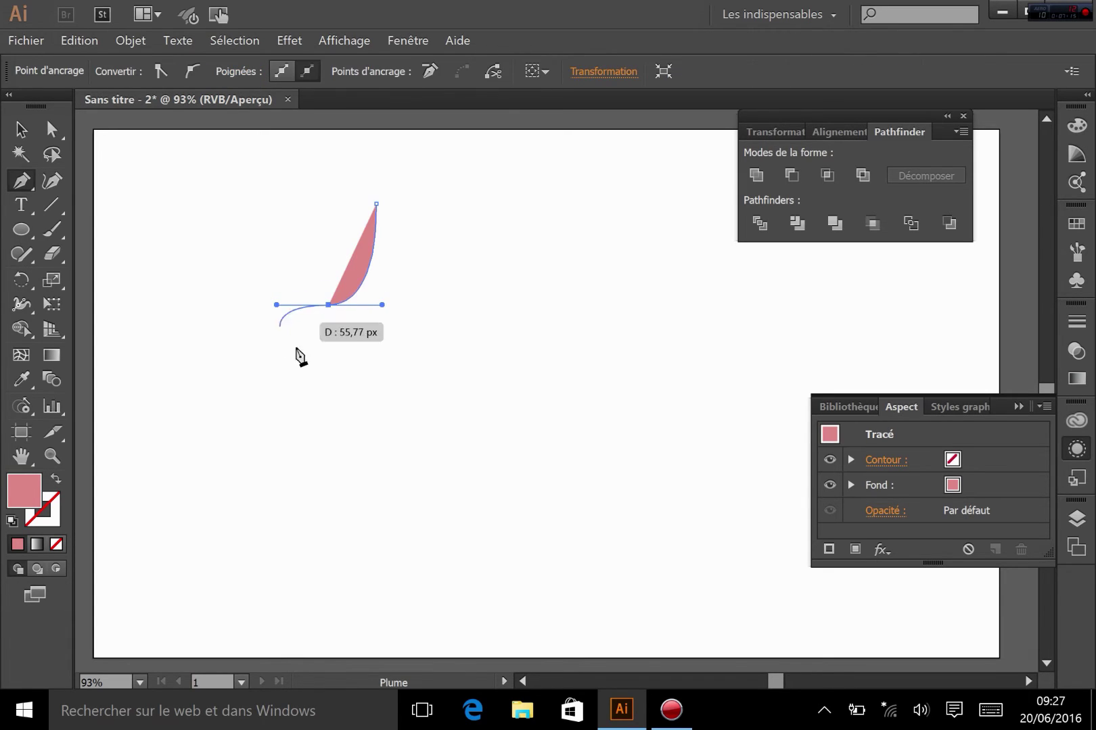
{"action": "left_click", "coordinate": [329, 305]}
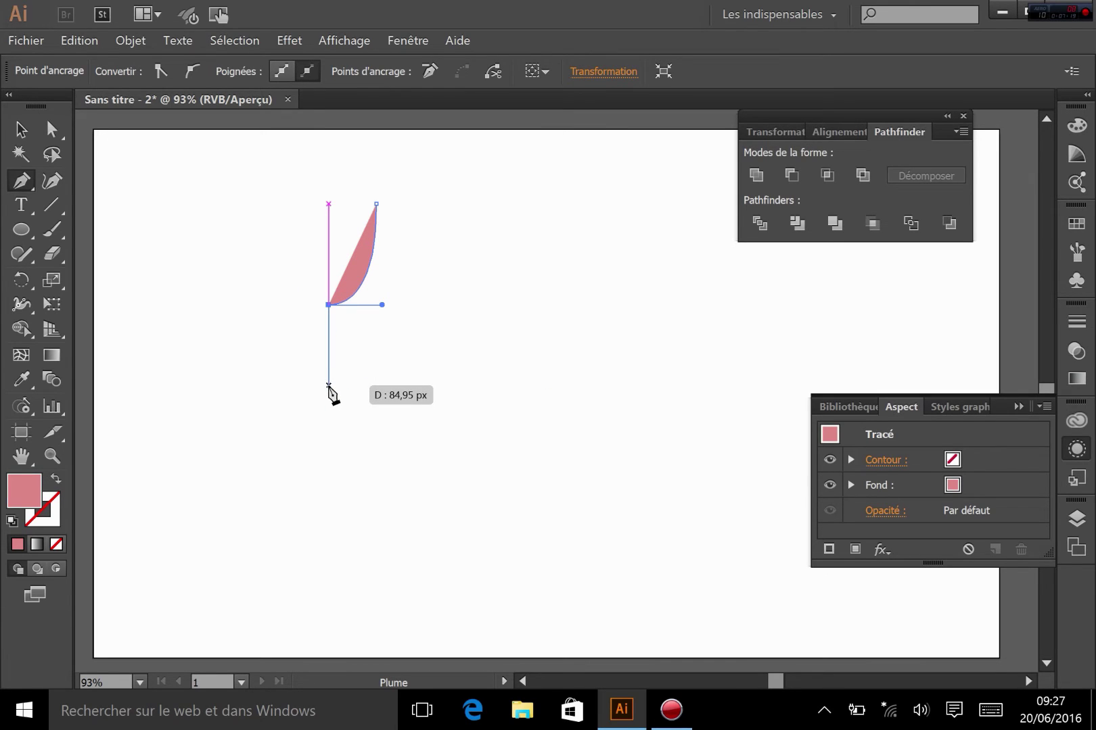
{"action": "mouse_move", "coordinate": [329, 386]}
{"action": "left_mouse_down"}
{"action": "mouse_move", "coordinate": [364, 393]}
{"action": "mouse_move", "coordinate": [323, 393]}
{"action": "left_mouse_up"}
{"action": "left_click", "coordinate": [322, 392]}
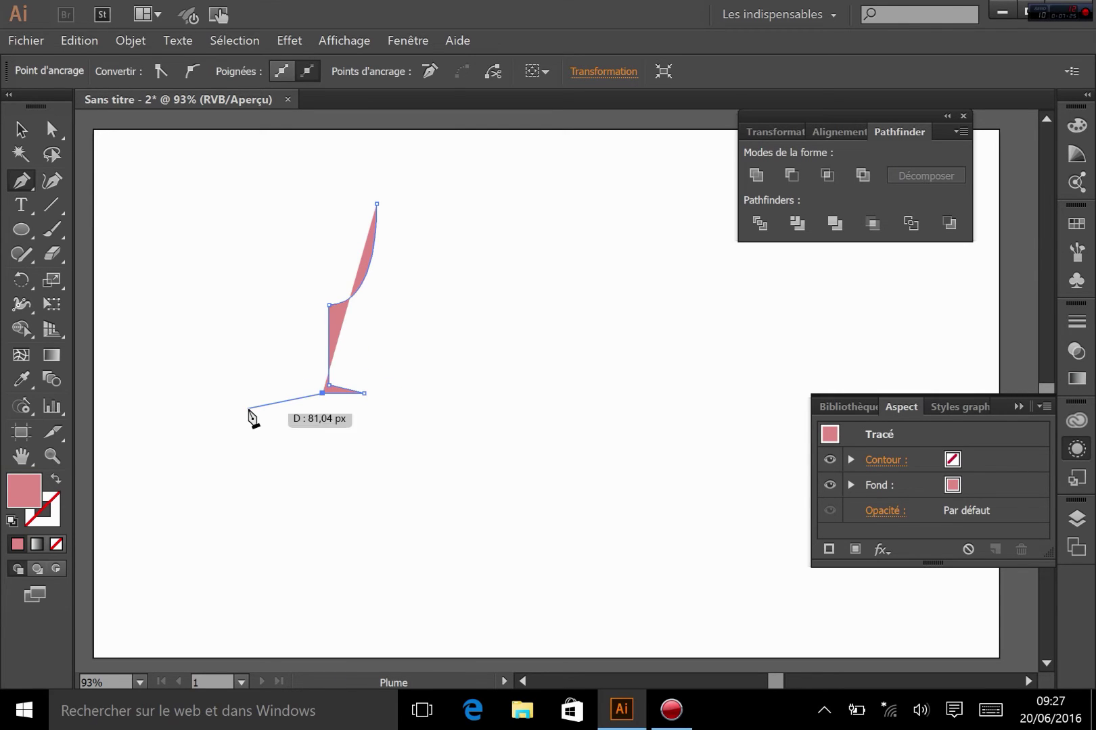
{"action": "left_click", "coordinate": [22, 130]}
{"action": "left_click", "coordinate": [188, 426]}
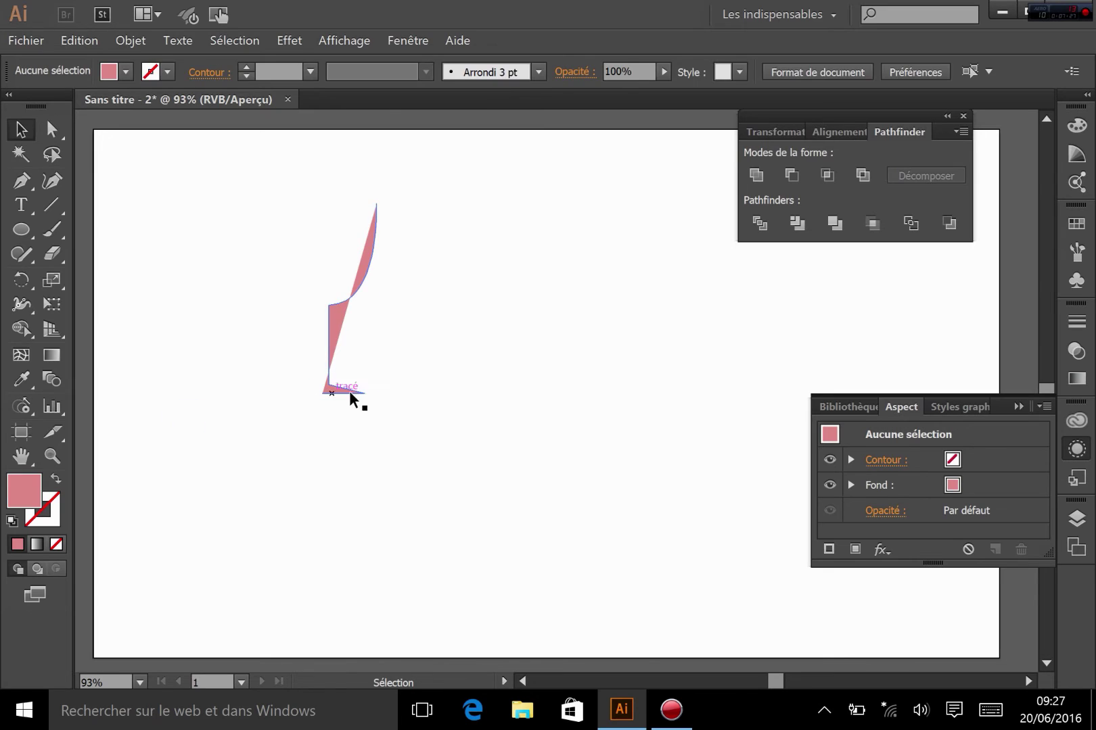
Swap the fill and stroke colours of the glass profile and deselect it.
{"action": "left_click", "coordinate": [329, 322]}
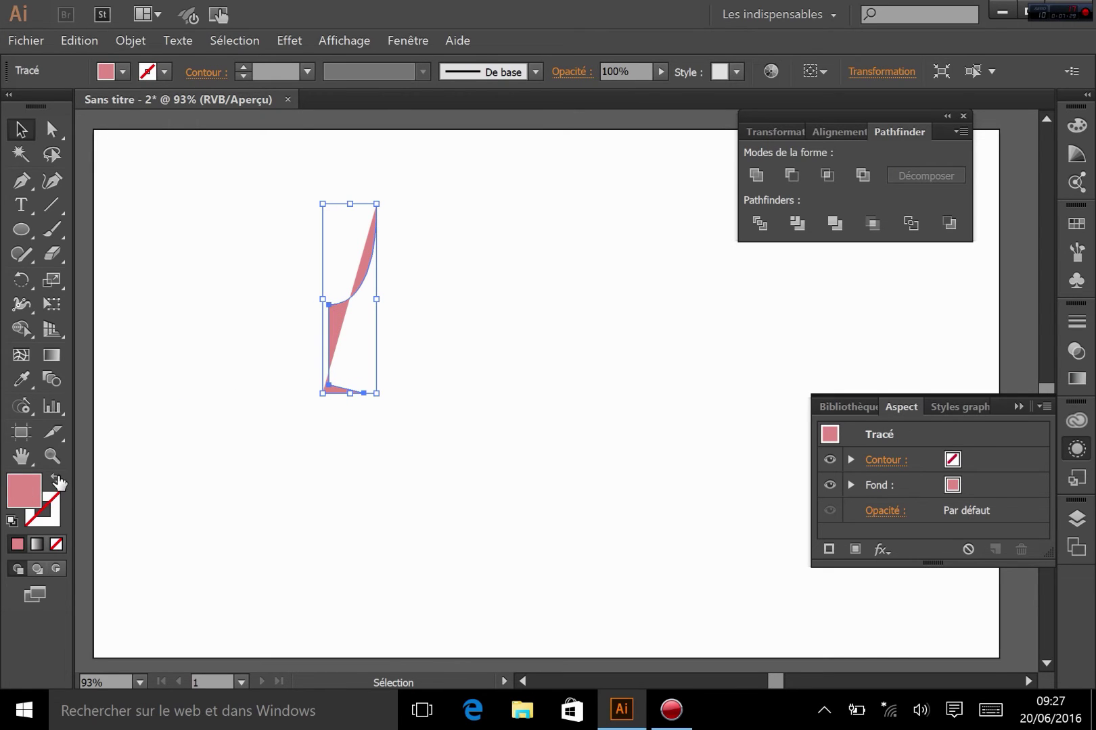
{"action": "left_click", "coordinate": [55, 479]}
{"action": "left_click", "coordinate": [223, 502]}
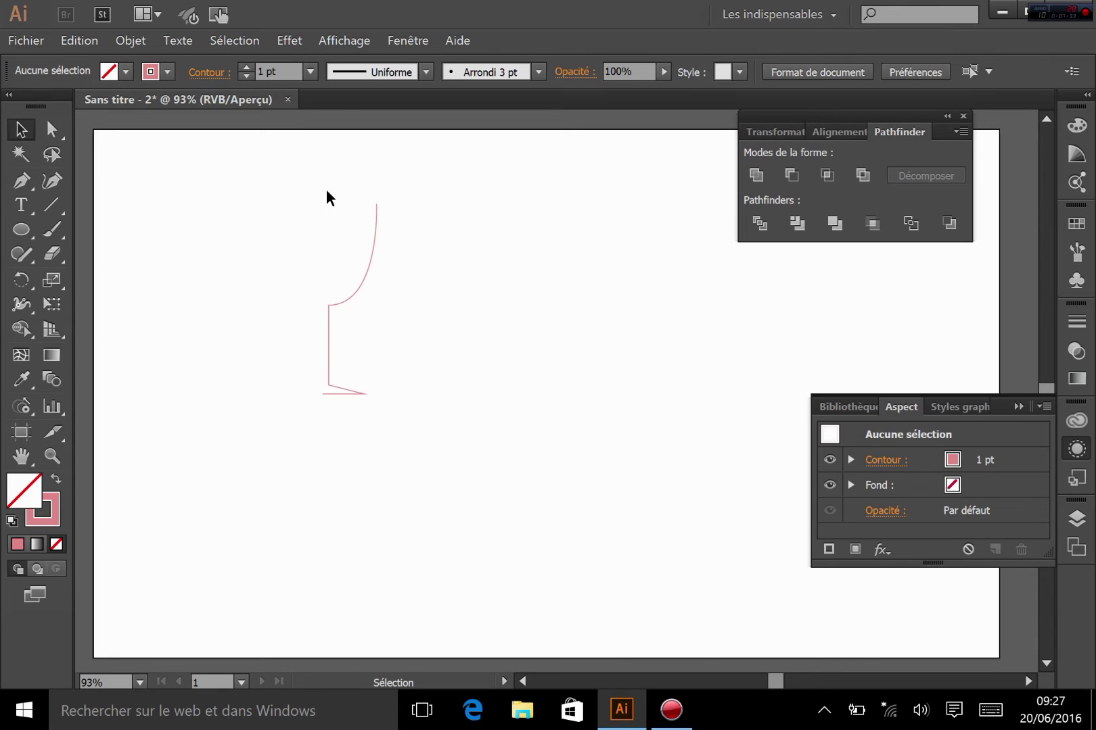
Draw a vertical line along the profile's left edge to illustrate the revolution axis, and delete the line.
{"action": "left_click", "coordinate": [52, 205]}
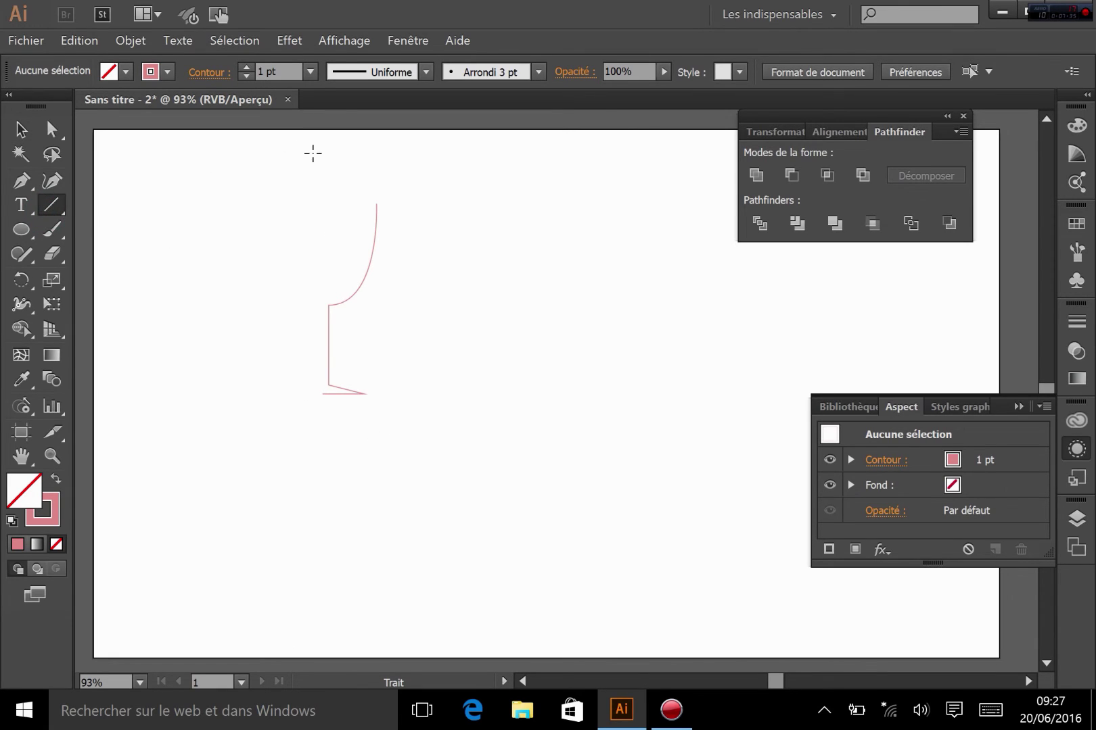
{"action": "mouse_move", "coordinate": [310, 147]}
{"action": "left_mouse_down"}
{"action": "mouse_move", "coordinate": [298, 482]}
{"action": "mouse_move", "coordinate": [321, 516]}
{"action": "mouse_move", "coordinate": [311, 514]}
{"action": "mouse_move", "coordinate": [323, 515]}
{"action": "left_mouse_up"}
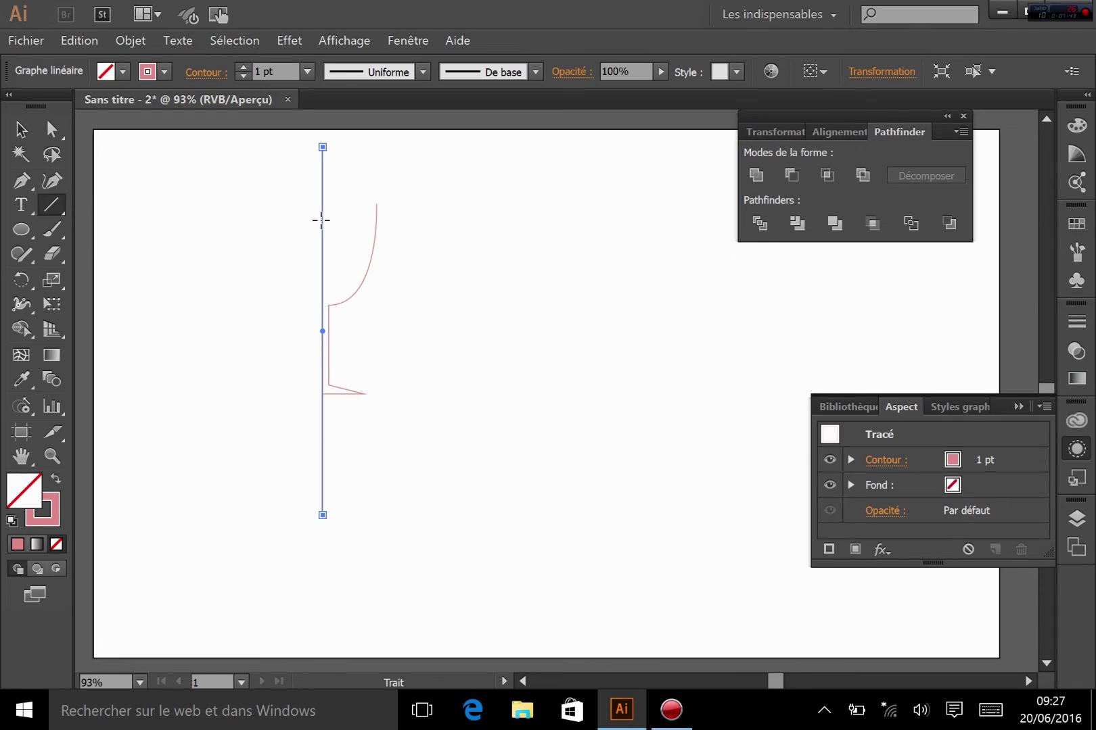
{"action": "left_click", "coordinate": [21, 129]}
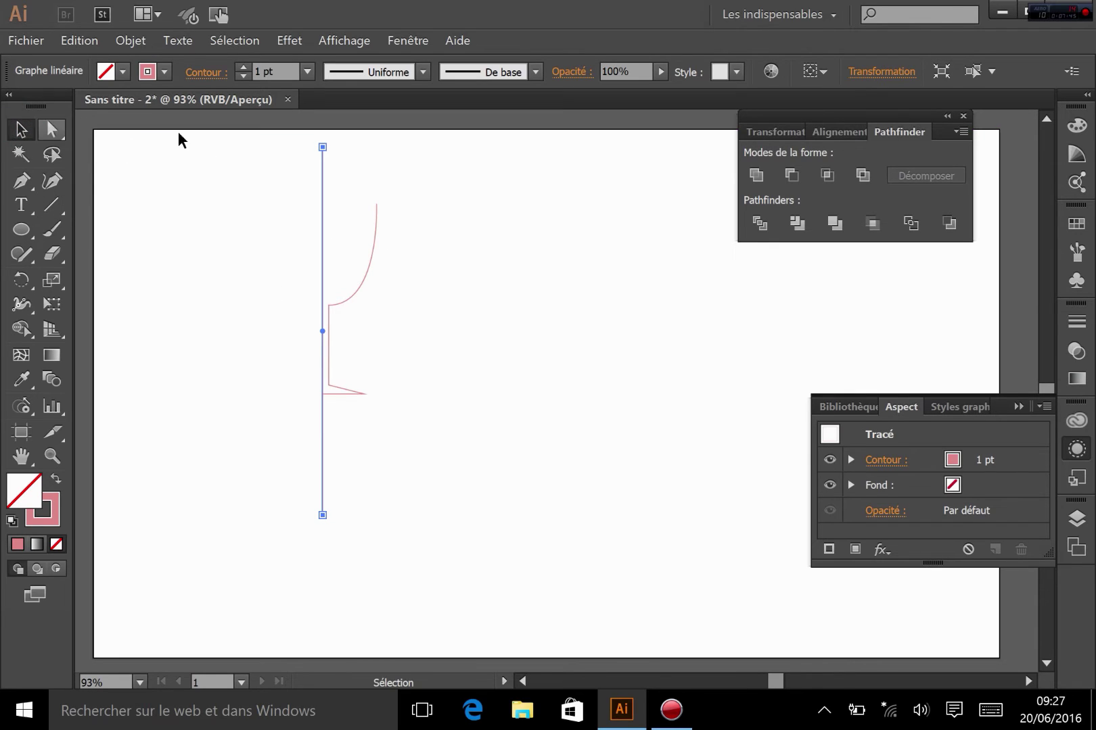
{"action": "left_click_drag", "start_coordinate": [244, 201], "coordinate": [357, 159]}
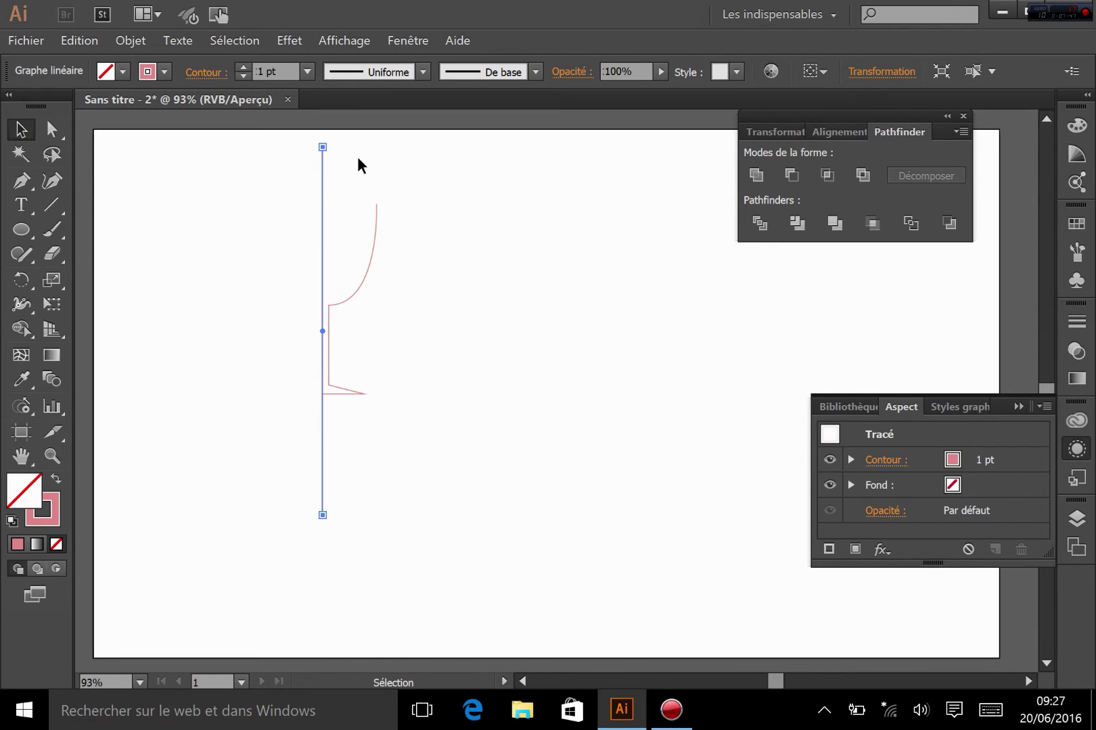
{"action": "key", "text": "Delete"}
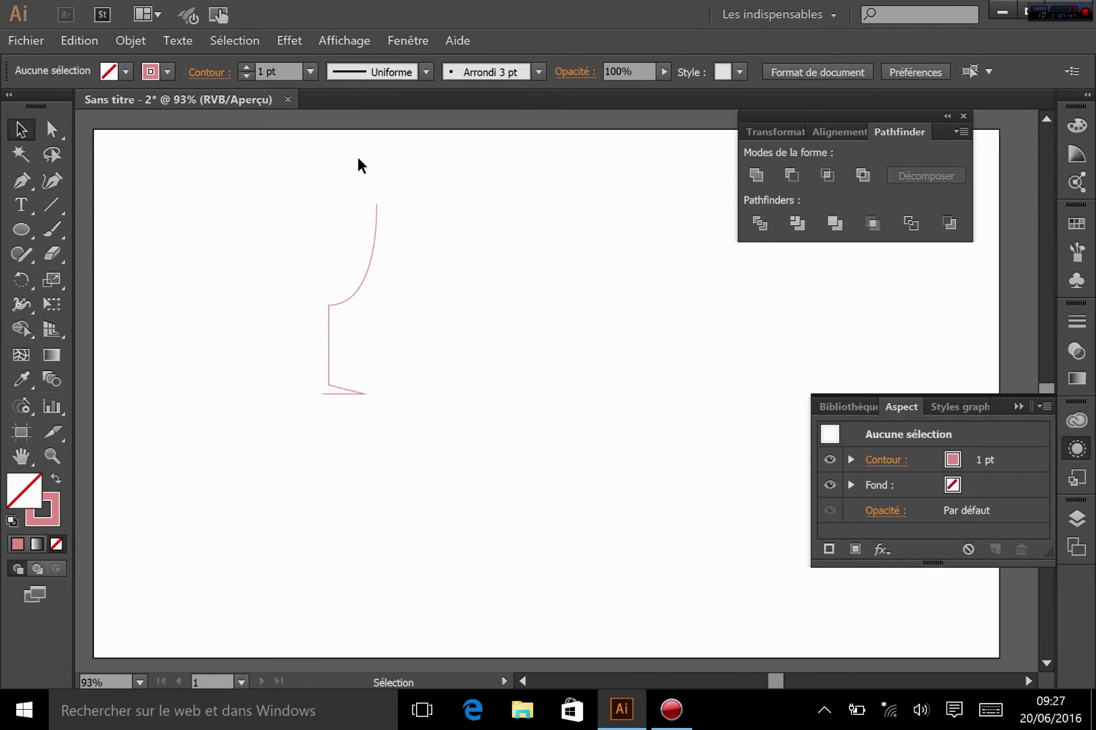
Apply the Révolution 3D effect to the glass profile with preview on, keeping the 360° angle and the bord gauche axis.
{"action": "left_click", "coordinate": [372, 255]}
{"action": "left_click", "coordinate": [295, 40]}
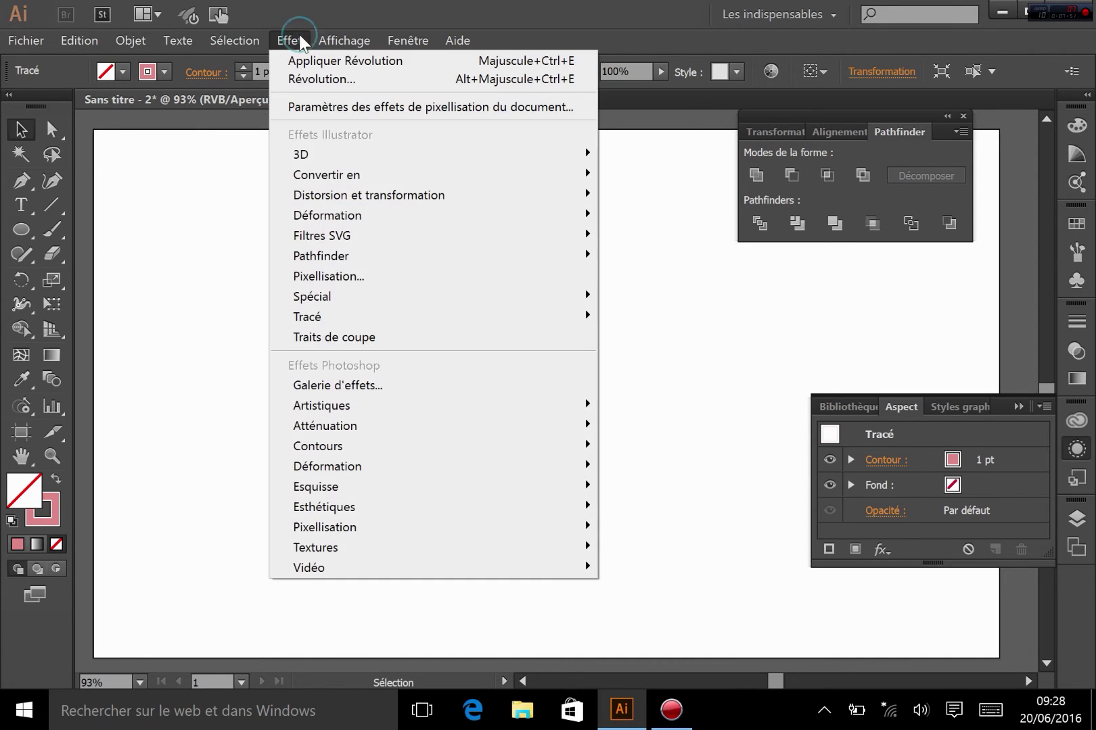
{"action": "mouse_move", "coordinate": [295, 160]}
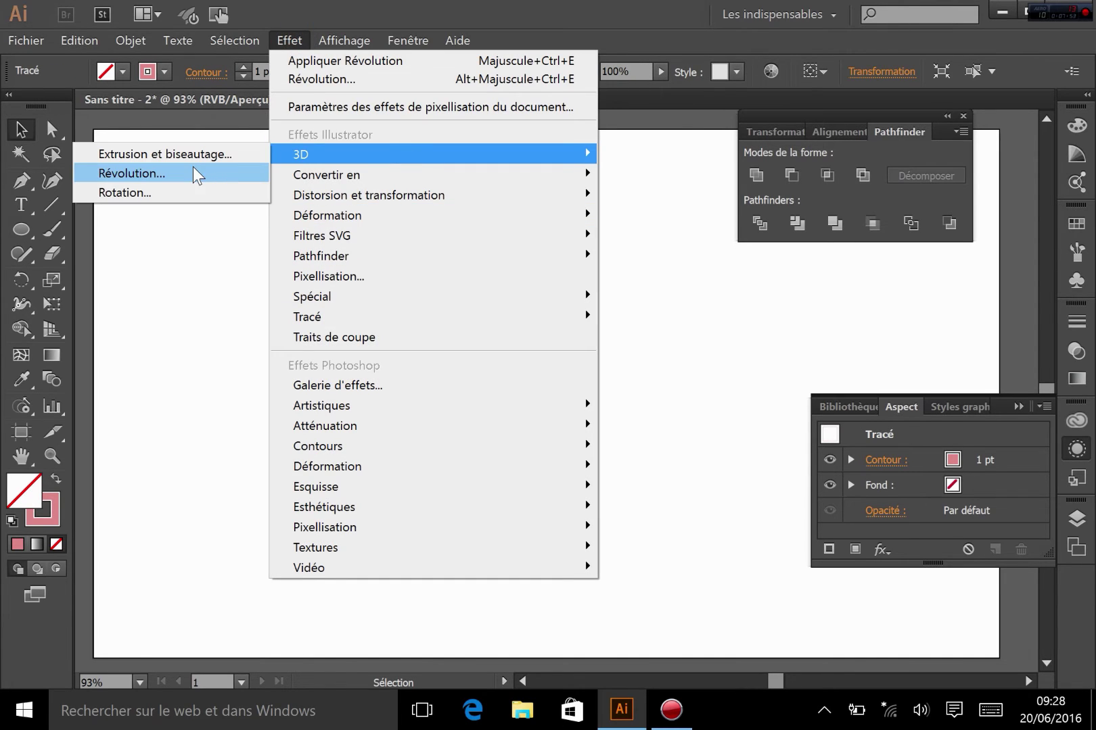
{"action": "left_click", "coordinate": [175, 174]}
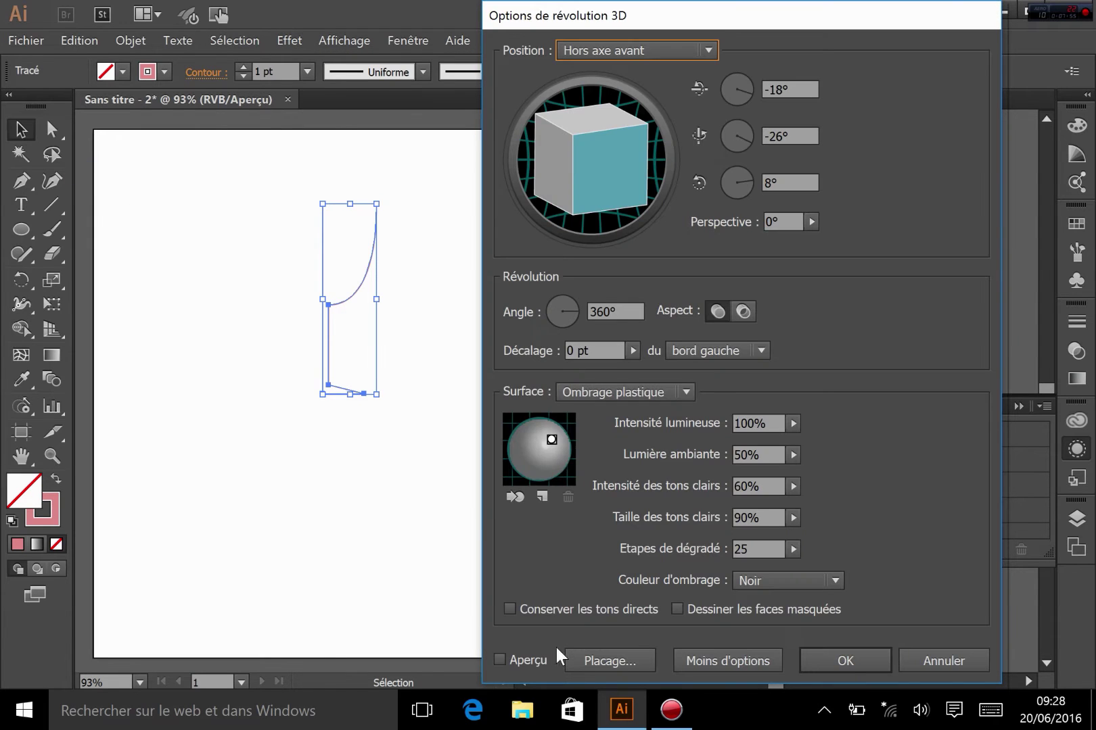
{"action": "left_click", "coordinate": [526, 659]}
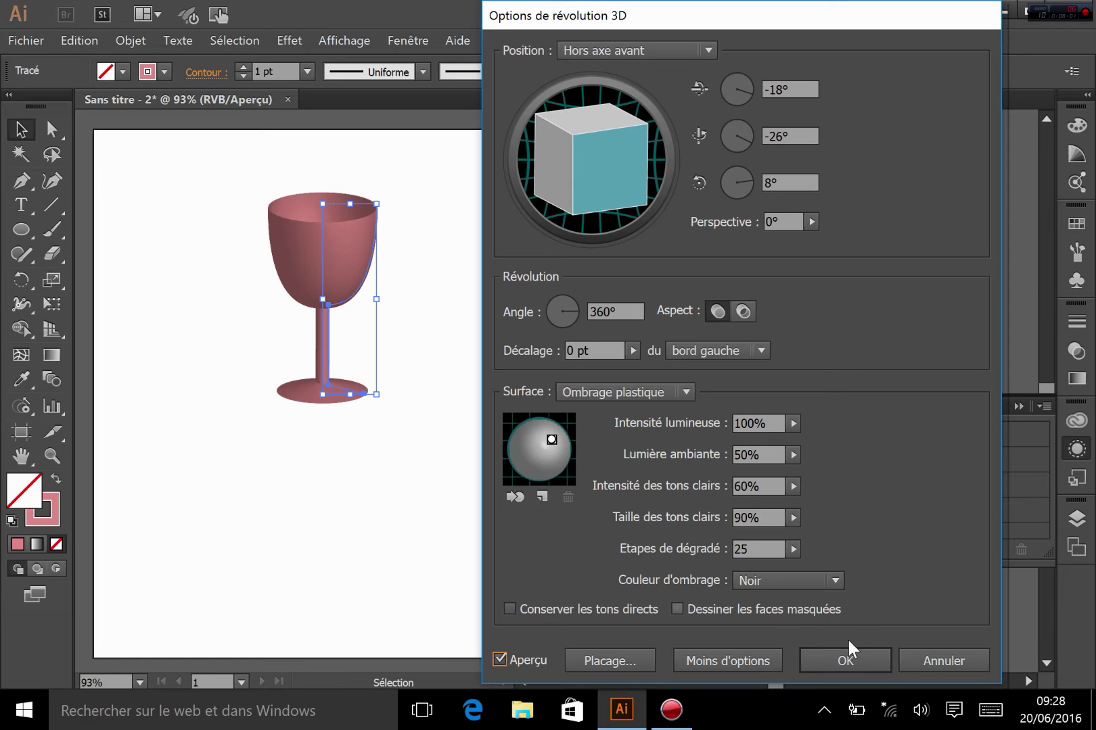
{"action": "left_click", "coordinate": [842, 660]}
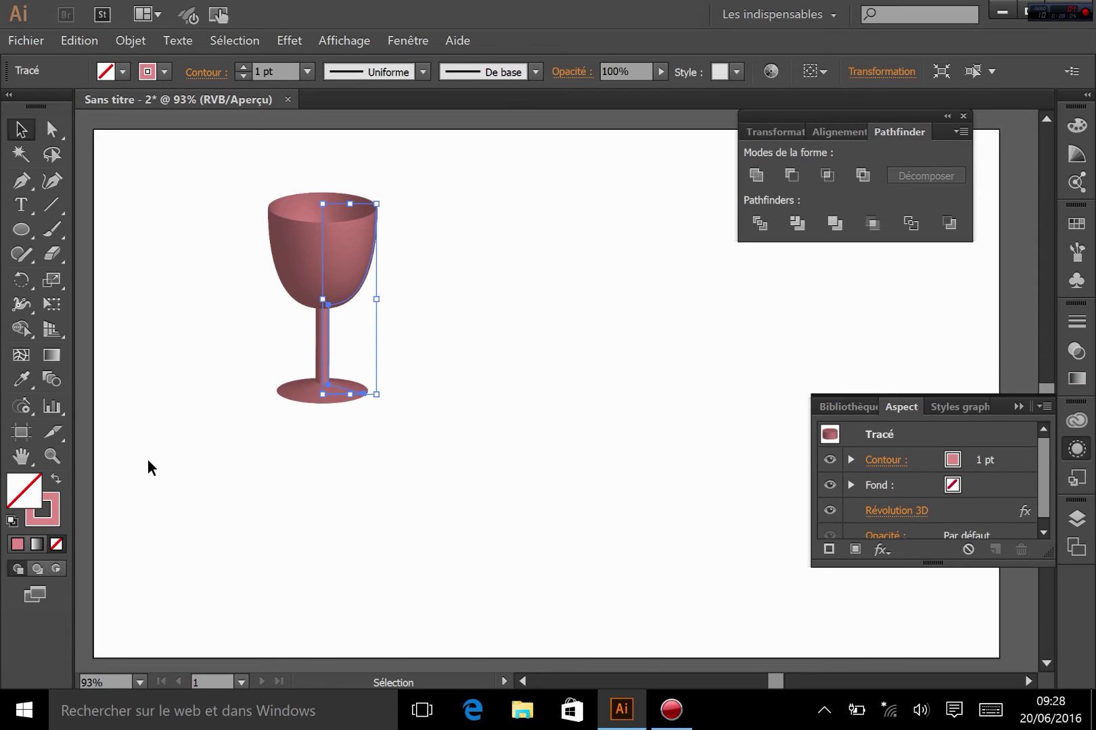
Set the glass's stroke colour to light grey E5E5E5.
{"action": "left_click", "coordinate": [38, 519]}
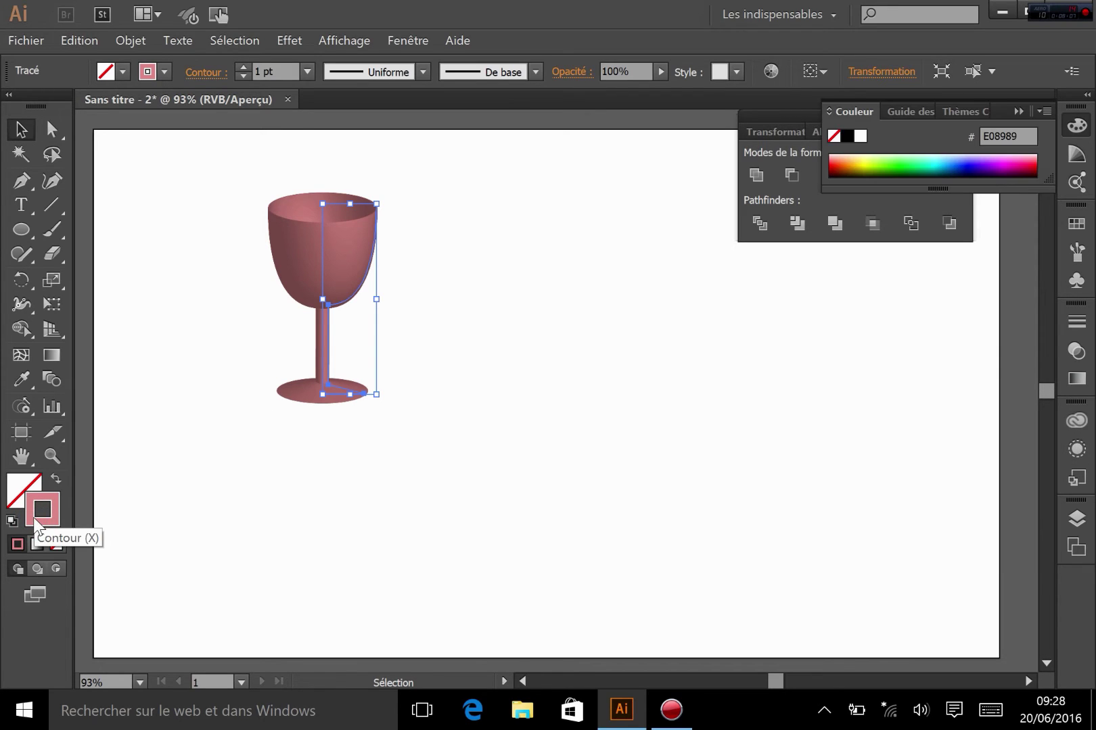
{"action": "double_click", "coordinate": [42, 524]}
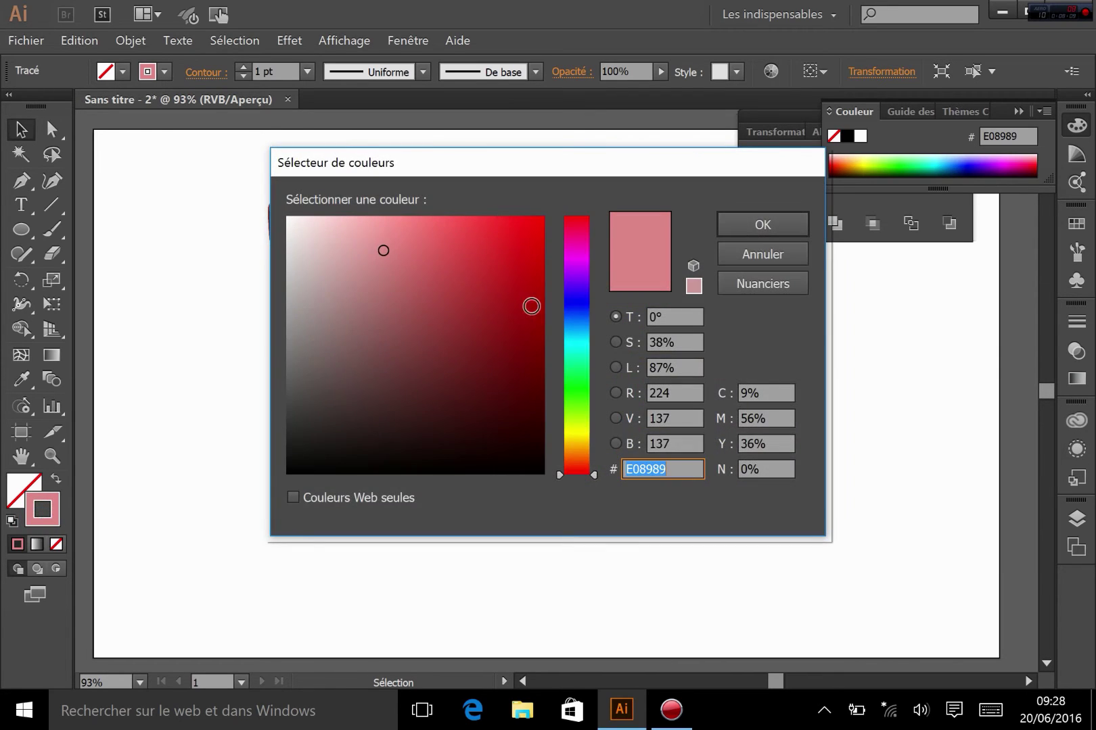
{"action": "left_click", "coordinate": [577, 313]}
{"action": "left_click", "coordinate": [431, 238]}
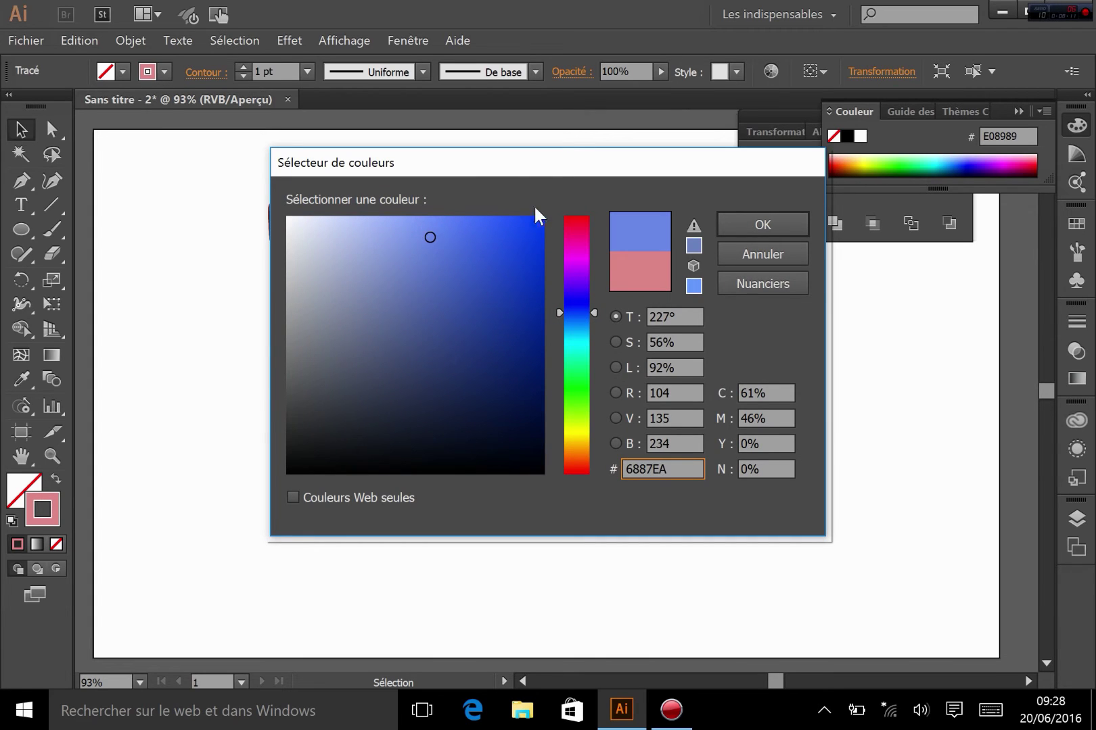
{"action": "mouse_move", "coordinate": [386, 222]}
{"action": "left_mouse_down"}
{"action": "mouse_move", "coordinate": [331, 204]}
{"action": "mouse_move", "coordinate": [308, 251]}
{"action": "mouse_move", "coordinate": [263, 240]}
{"action": "left_mouse_up"}
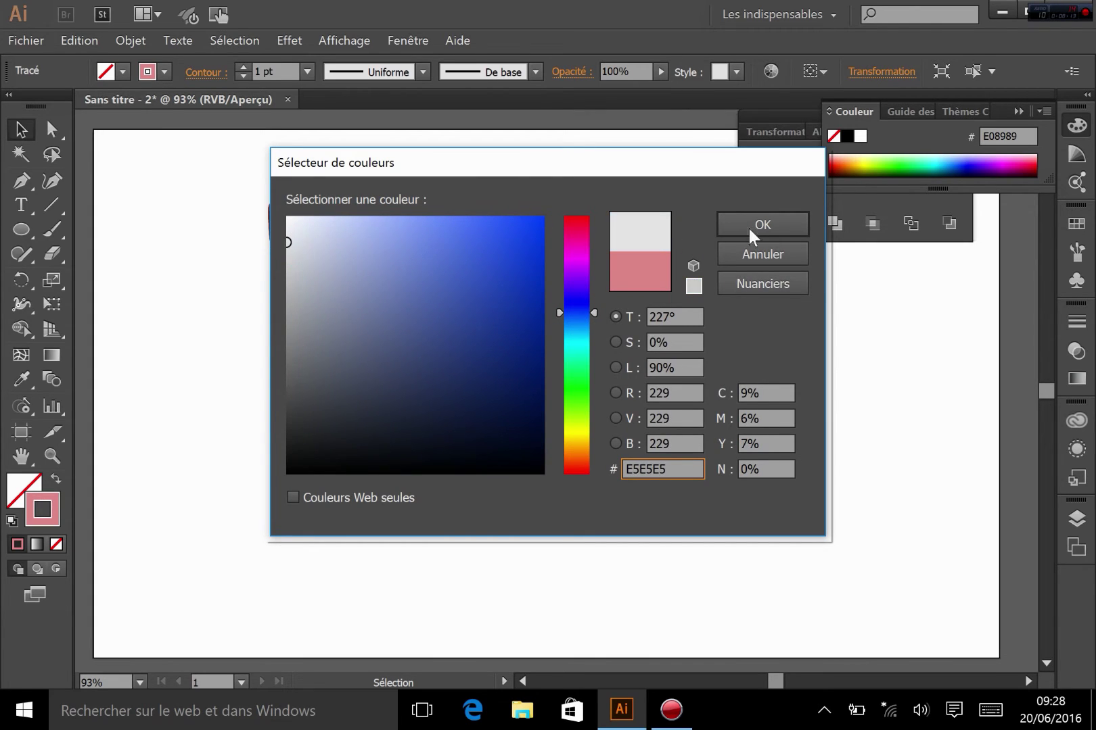
{"action": "left_click", "coordinate": [775, 233]}
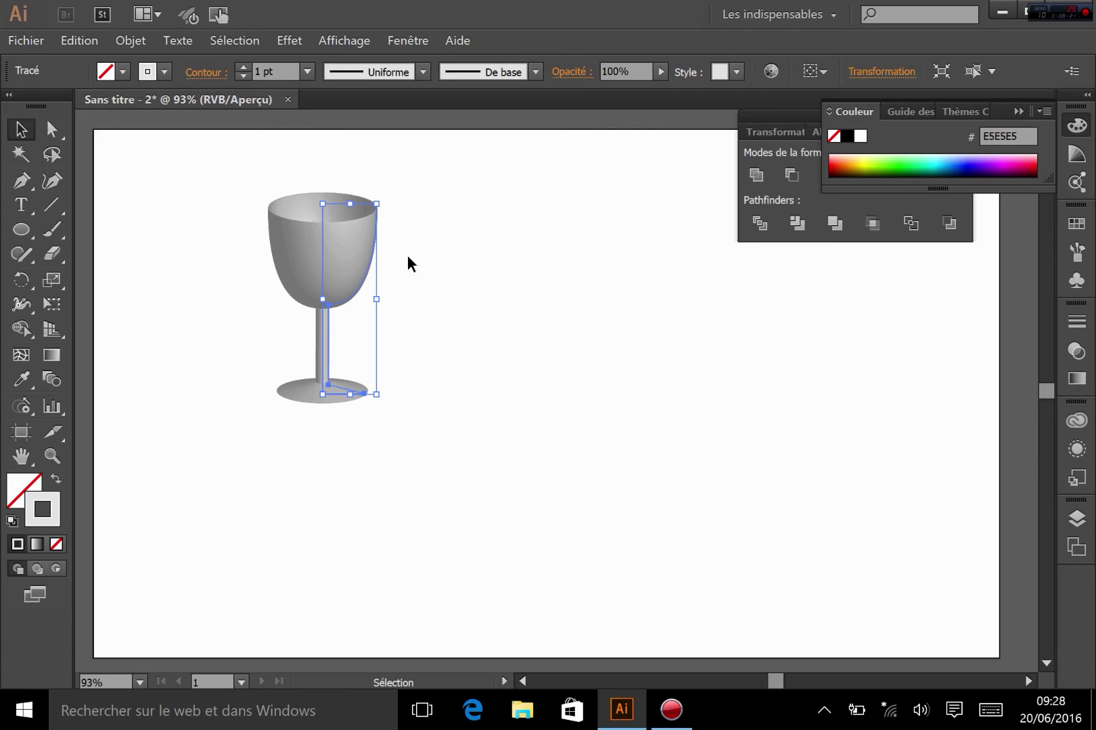
Set the glass's opacity to 47% and deselect it.
{"action": "left_click", "coordinate": [662, 67]}
{"action": "left_click_drag", "start_coordinate": [628, 86], "coordinate": [615, 86]}
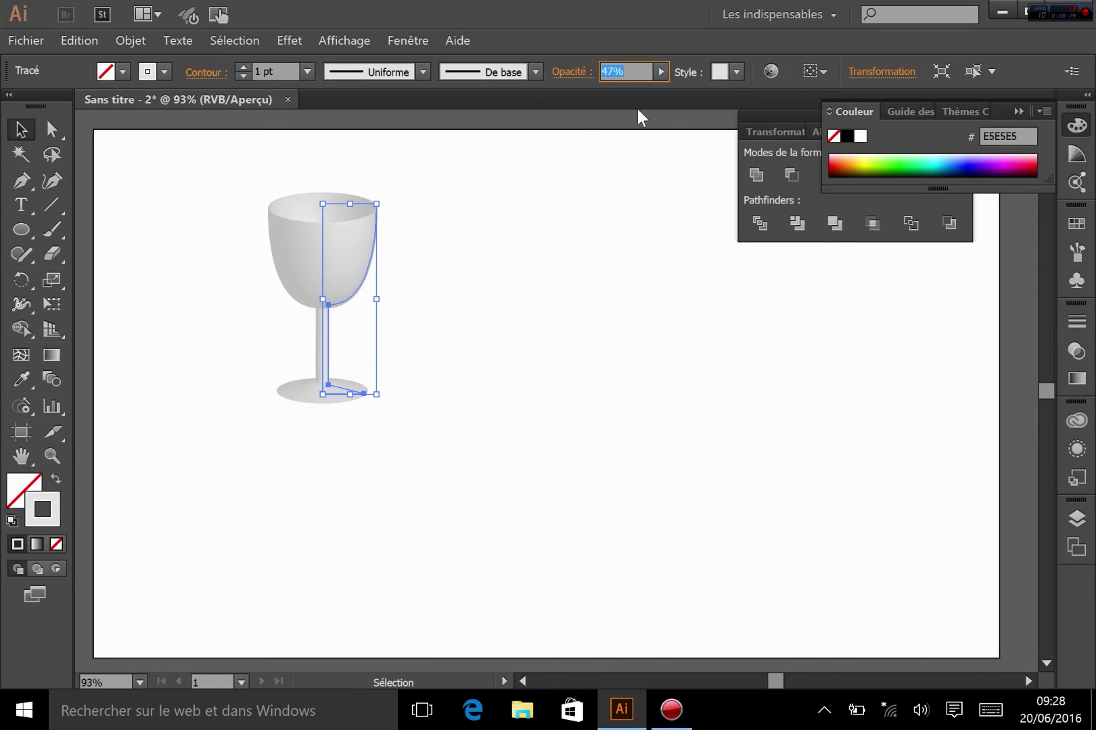
{"action": "left_click", "coordinate": [547, 330]}
Draw a circle on the empty area to the right of the glass with the Ellipse tool.
{"action": "left_click", "coordinate": [30, 228]}
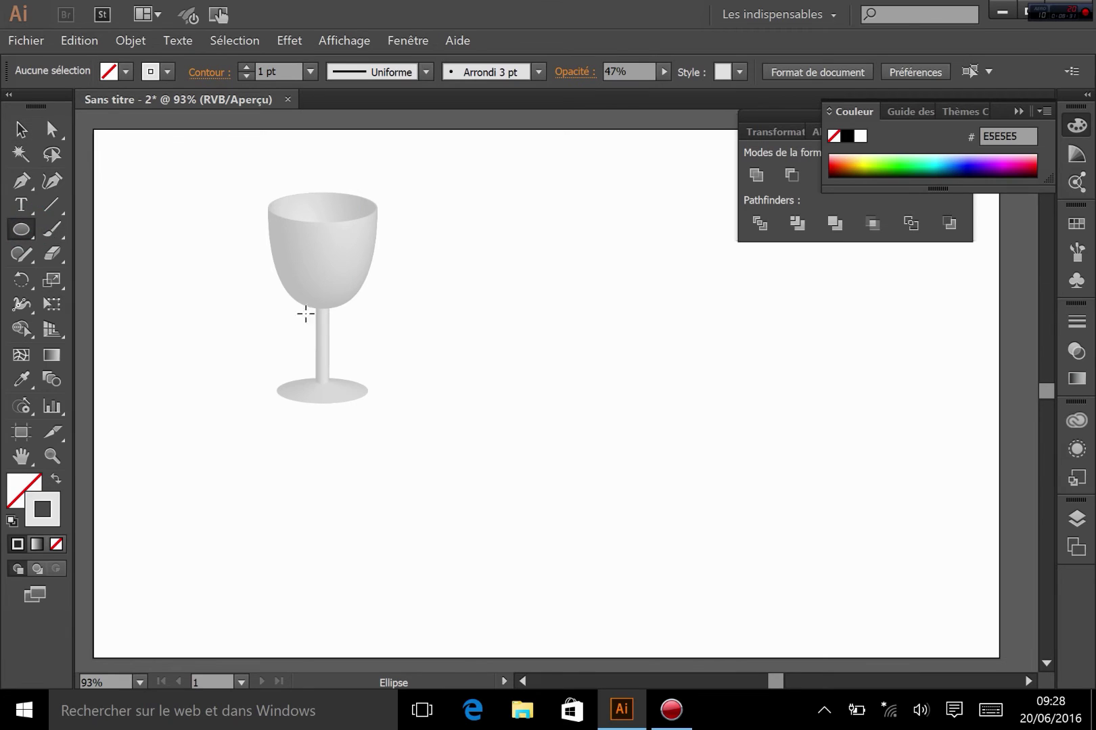
{"action": "left_click_drag", "start_coordinate": [575, 280], "coordinate": [426, 429]}
{"action": "scroll", "coordinate": [777, 103], "scroll_direction": "left", "scroll_amount": 10}
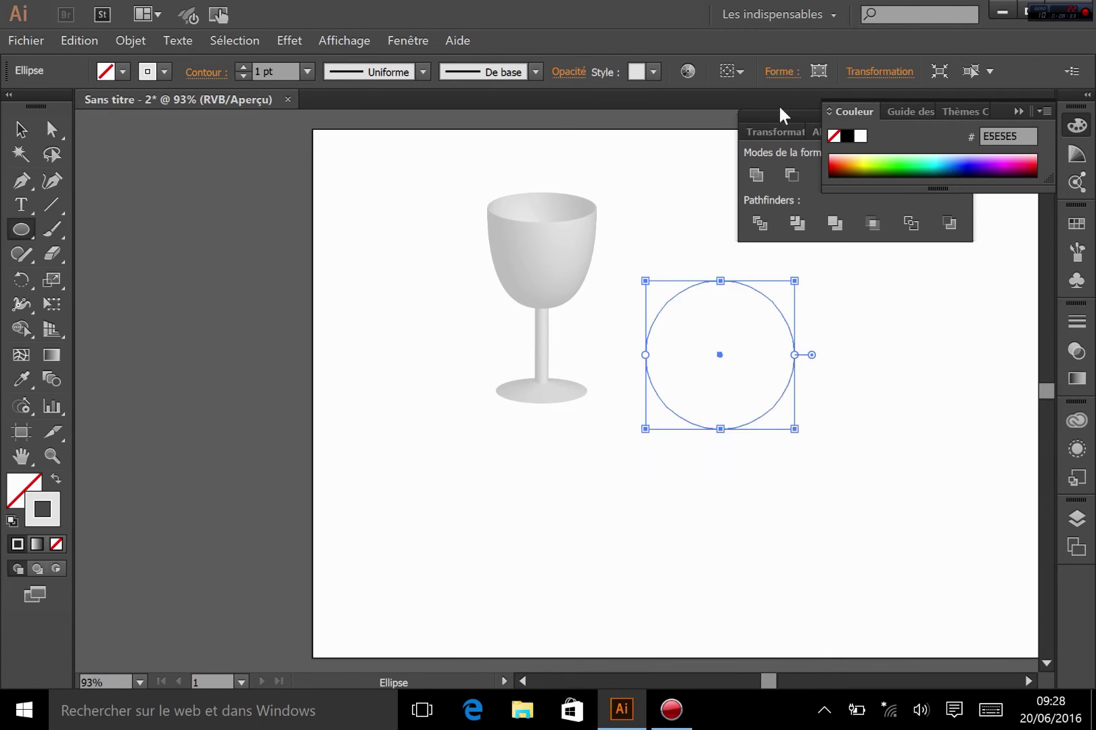
Restore the circle's default fill and stroke, and set its fill colour to red CE4D4D.
{"action": "left_click", "coordinate": [11, 521]}
{"action": "scroll", "coordinate": [678, 489], "scroll_direction": "right", "scroll_amount": 10}
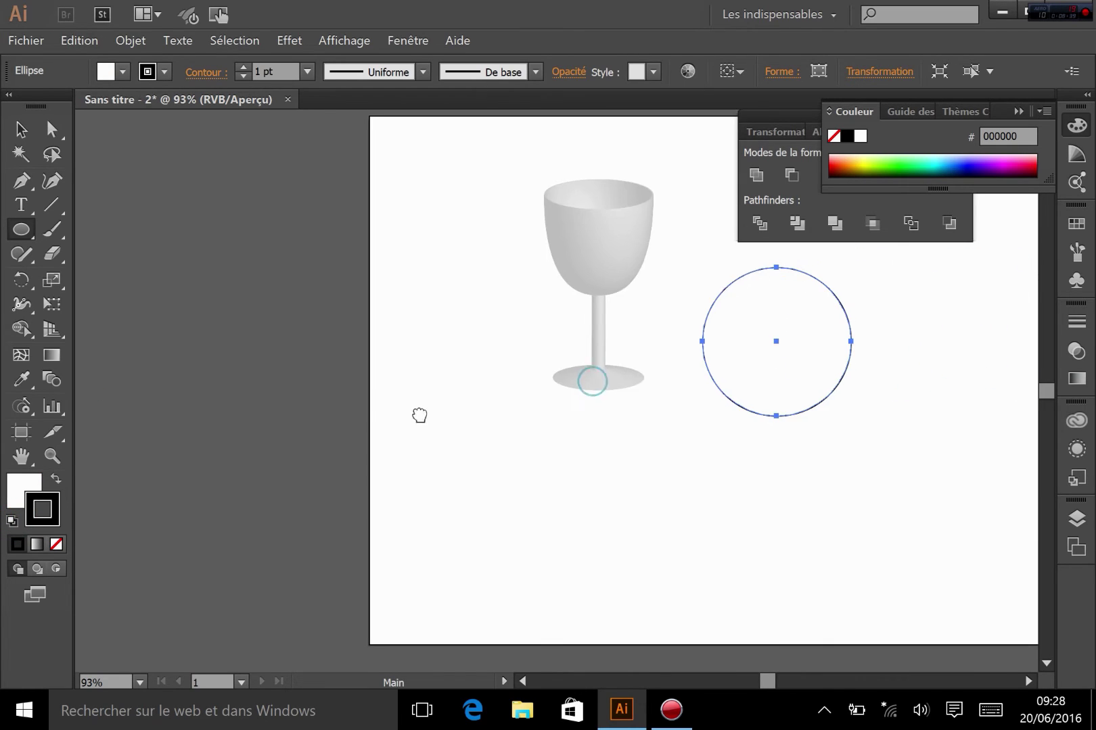
{"action": "double_click", "coordinate": [19, 477]}
{"action": "left_click_drag", "start_coordinate": [426, 279], "coordinate": [449, 264]}
{"action": "left_click", "coordinate": [760, 223]}
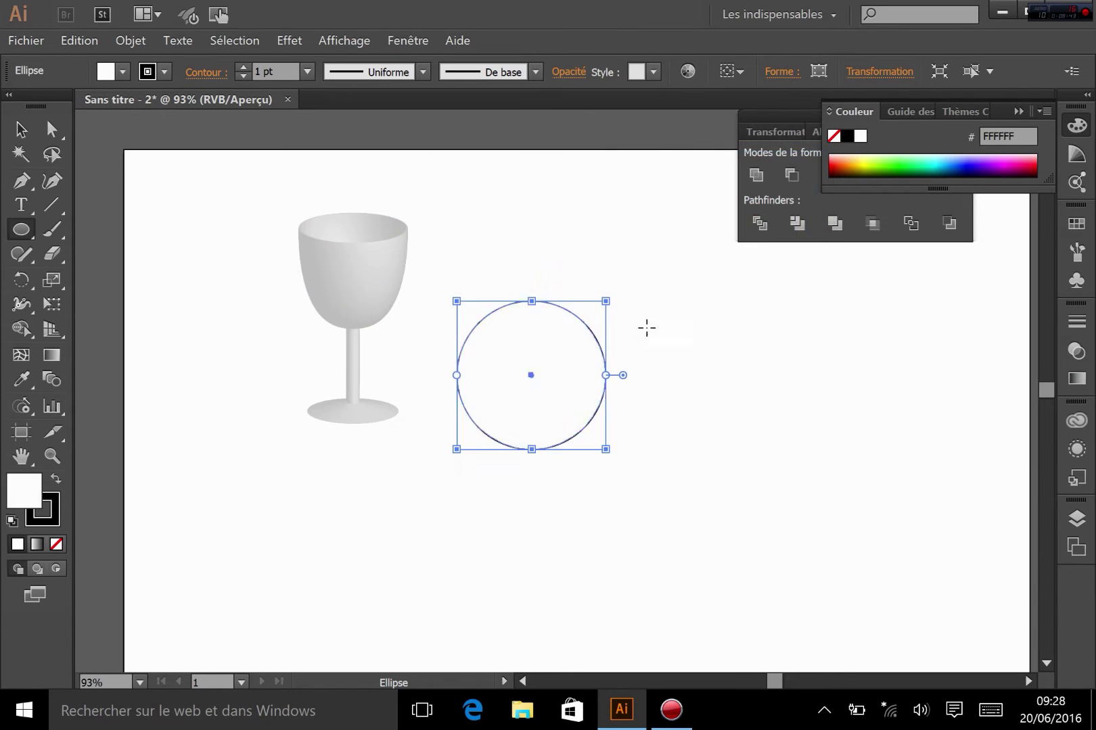
Place the red circle behind the glass bowl with Arrière-plan to demonstrate the transparency, and delete the circle.
{"action": "key", "text": "v"}
{"action": "left_click_drag", "start_coordinate": [534, 398], "coordinate": [387, 292]}
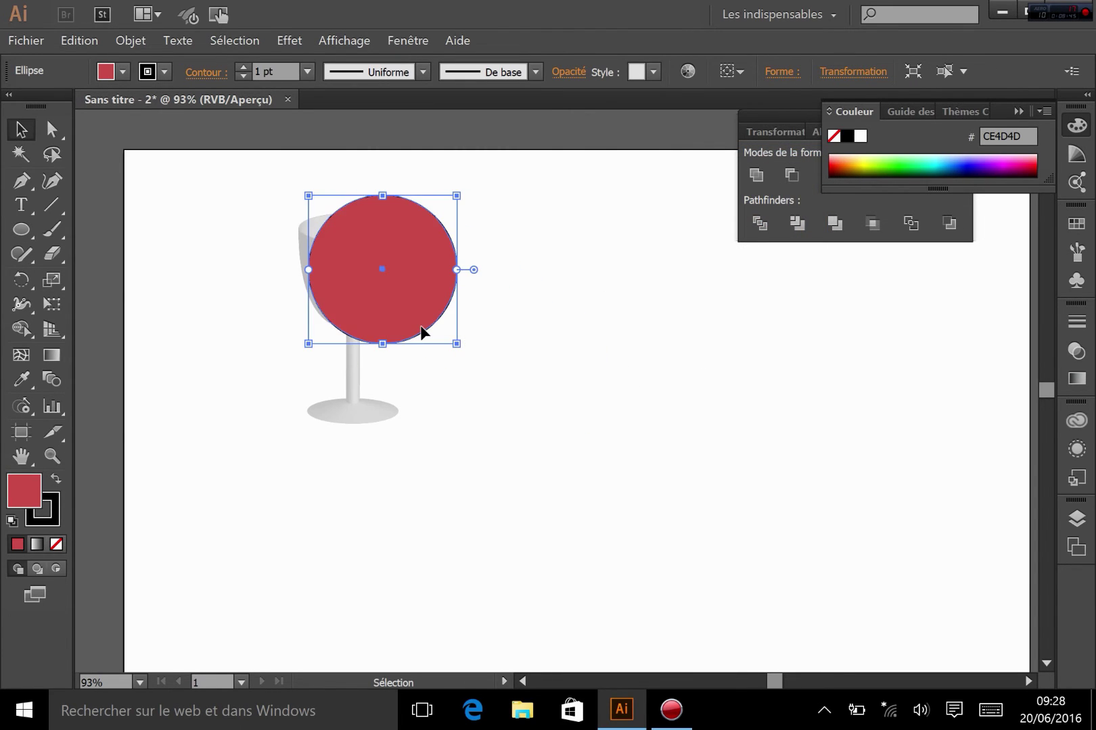
{"action": "right_click", "coordinate": [420, 331]}
{"action": "mouse_move", "coordinate": [373, 441]}
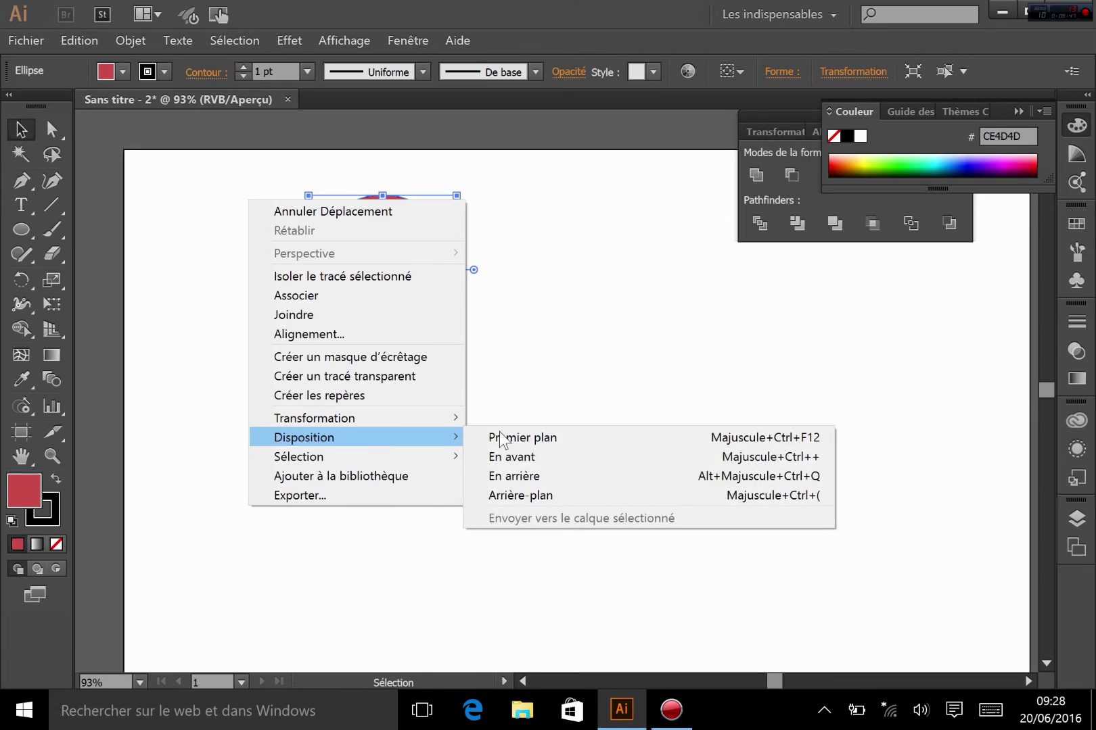
{"action": "left_click", "coordinate": [519, 493]}
{"action": "left_click", "coordinate": [519, 489]}
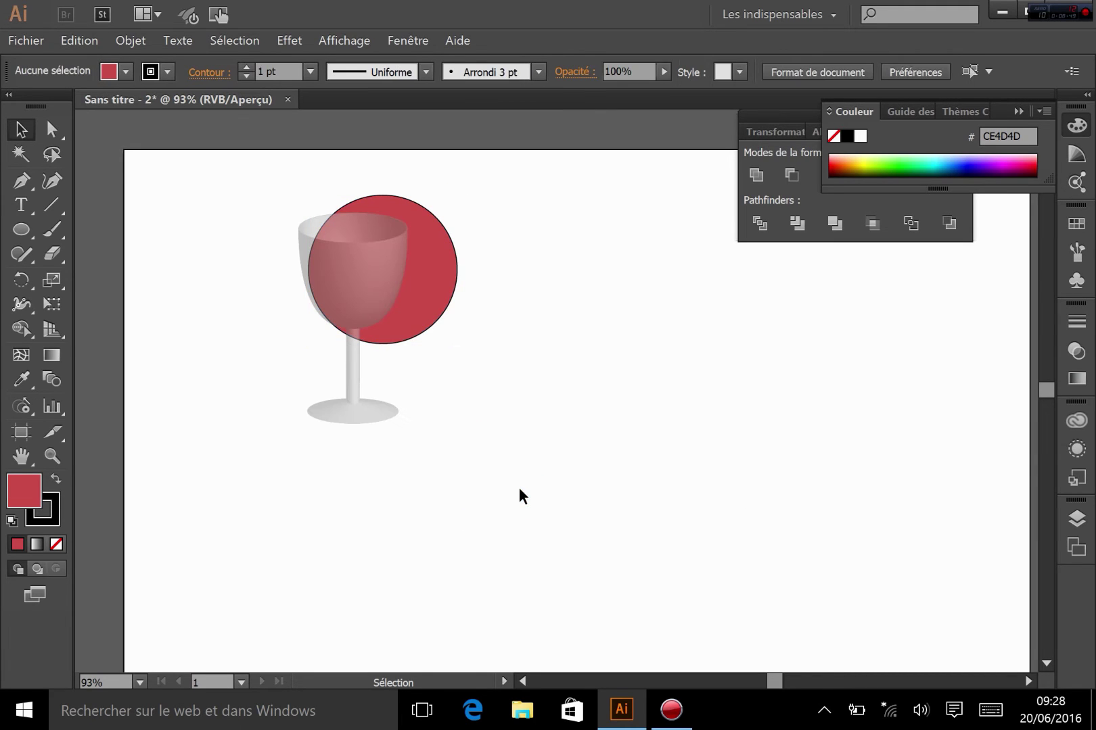
{"action": "left_click_drag", "start_coordinate": [445, 289], "coordinate": [595, 403]}
{"action": "key", "text": "Delete"}
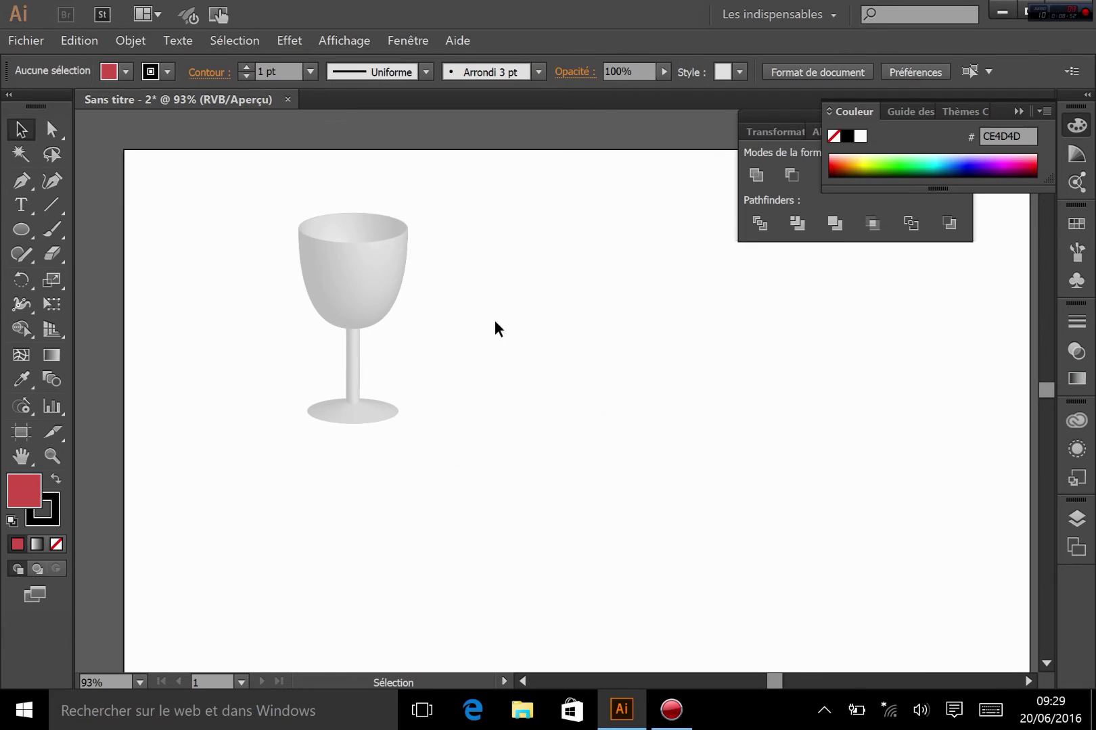
Delete the 3D glass to clear the artboard.
{"action": "left_click", "coordinate": [353, 276]}
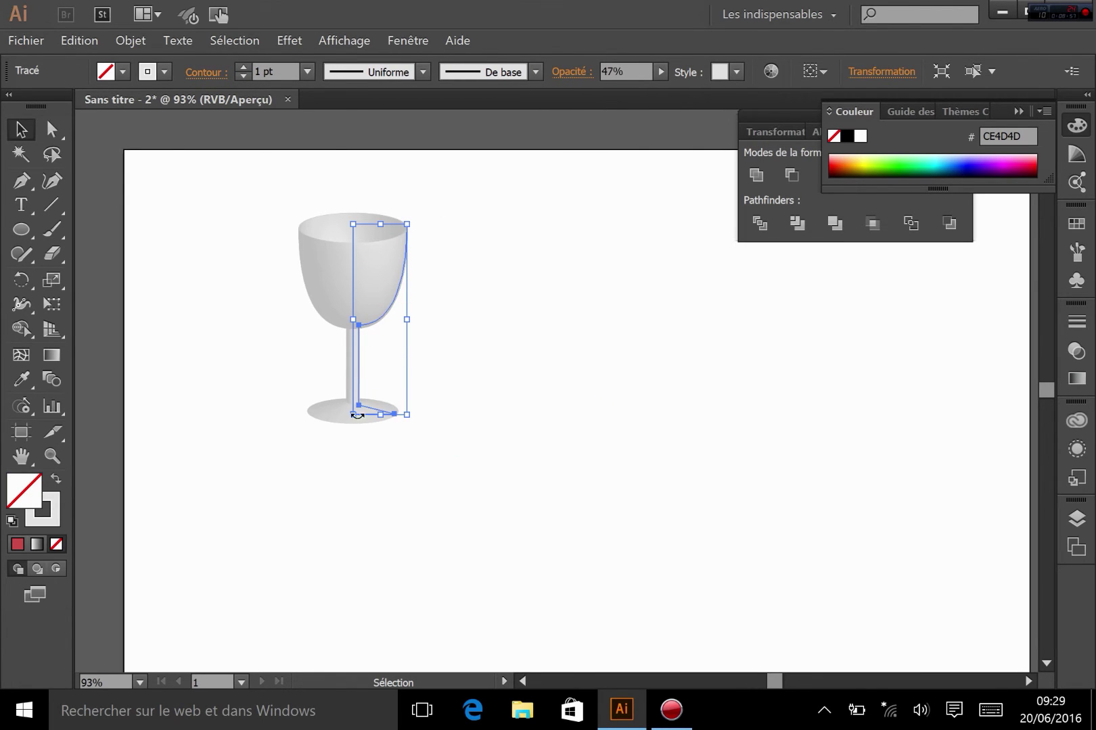
{"action": "key", "text": "Delete"}
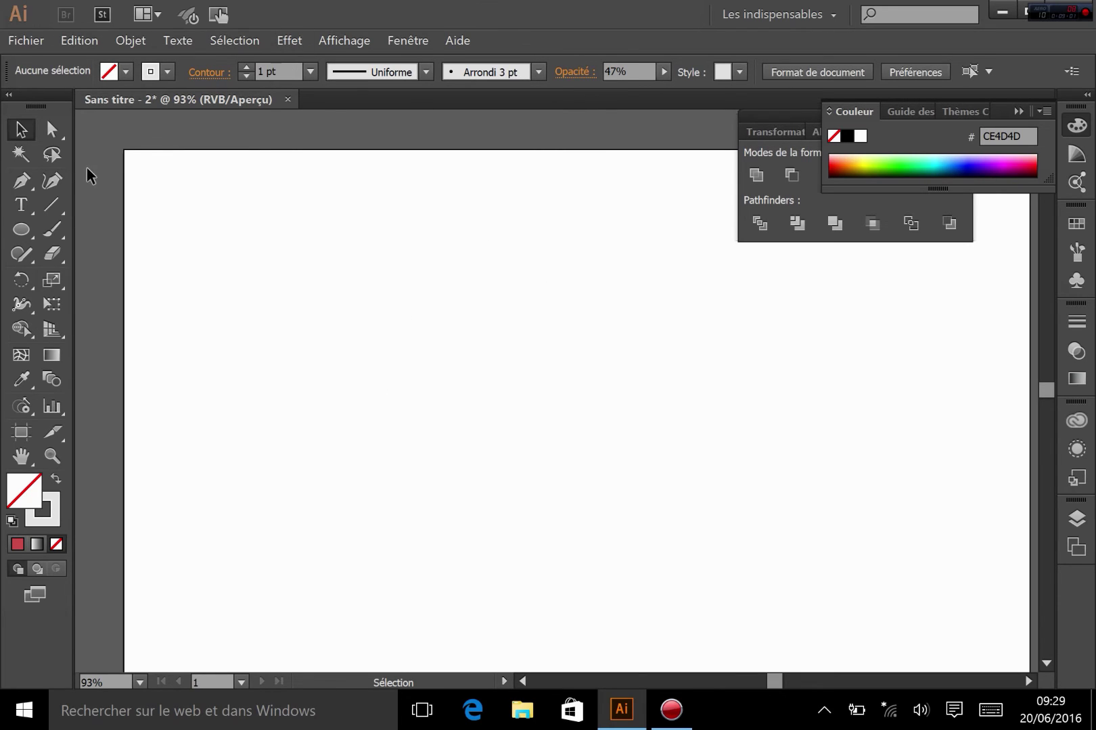
Draw a rectangle slightly taller than wide on the left half of the empty artboard and fill it with the last-used red.
{"action": "left_click", "coordinate": [23, 228]}
{"action": "left_click", "coordinate": [46, 228]}
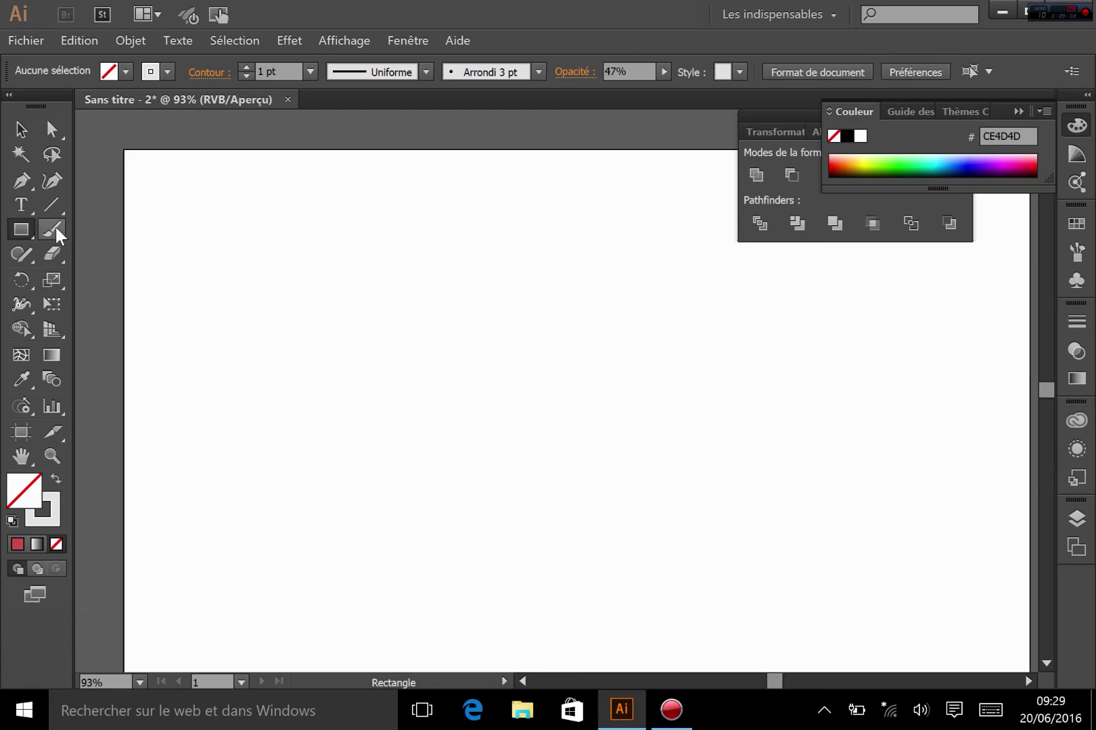
{"action": "left_click_drag", "start_coordinate": [271, 282], "coordinate": [426, 452]}
{"action": "left_click", "coordinate": [15, 544]}
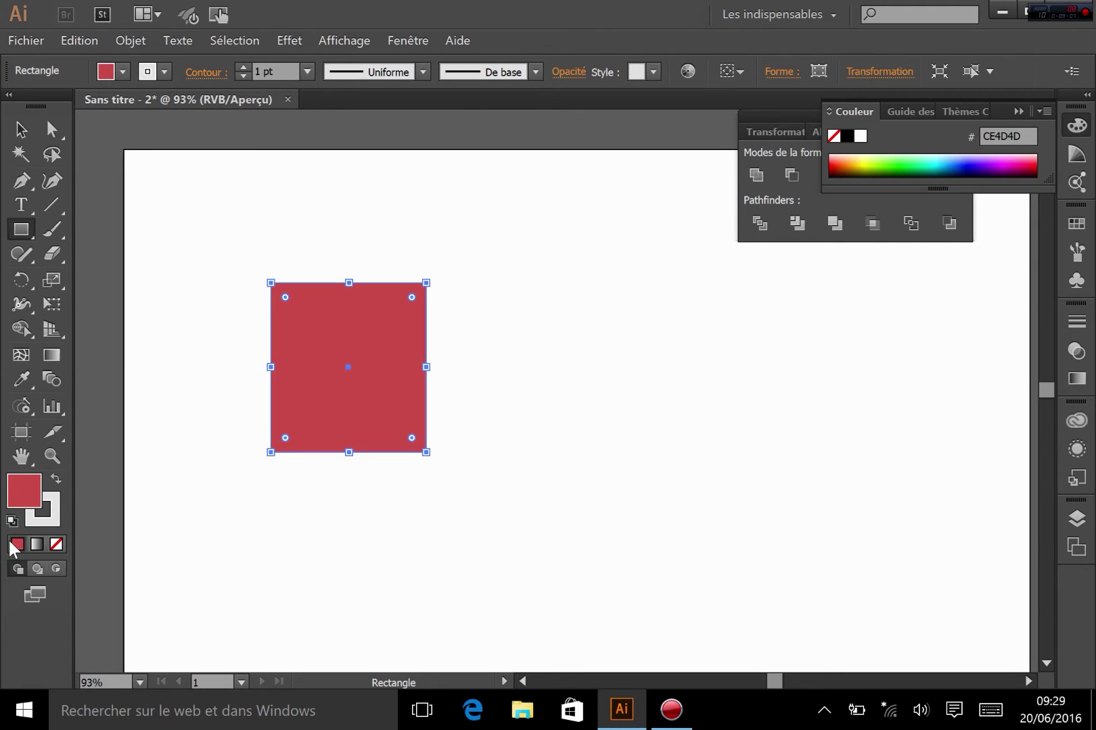
Open the 3D Rotation effect for the rectangle with preview enabled, and rotate it freely to about 48°, -37° and 3°.
{"action": "left_click", "coordinate": [297, 41]}
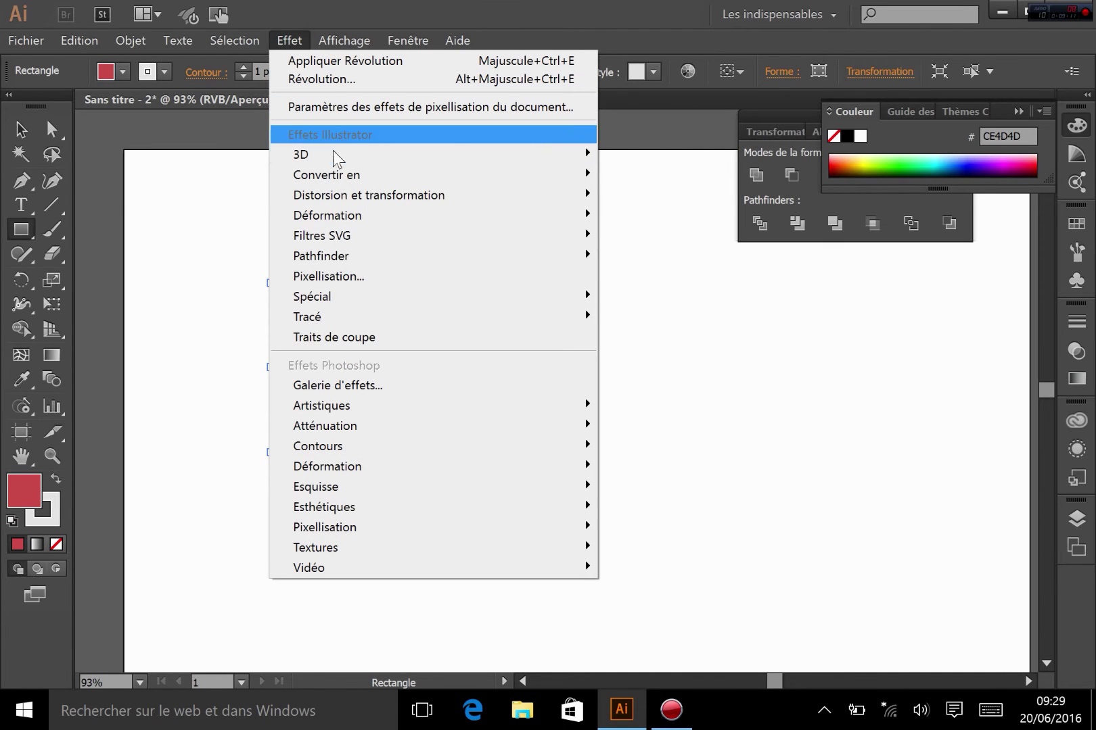
{"action": "mouse_move", "coordinate": [329, 155]}
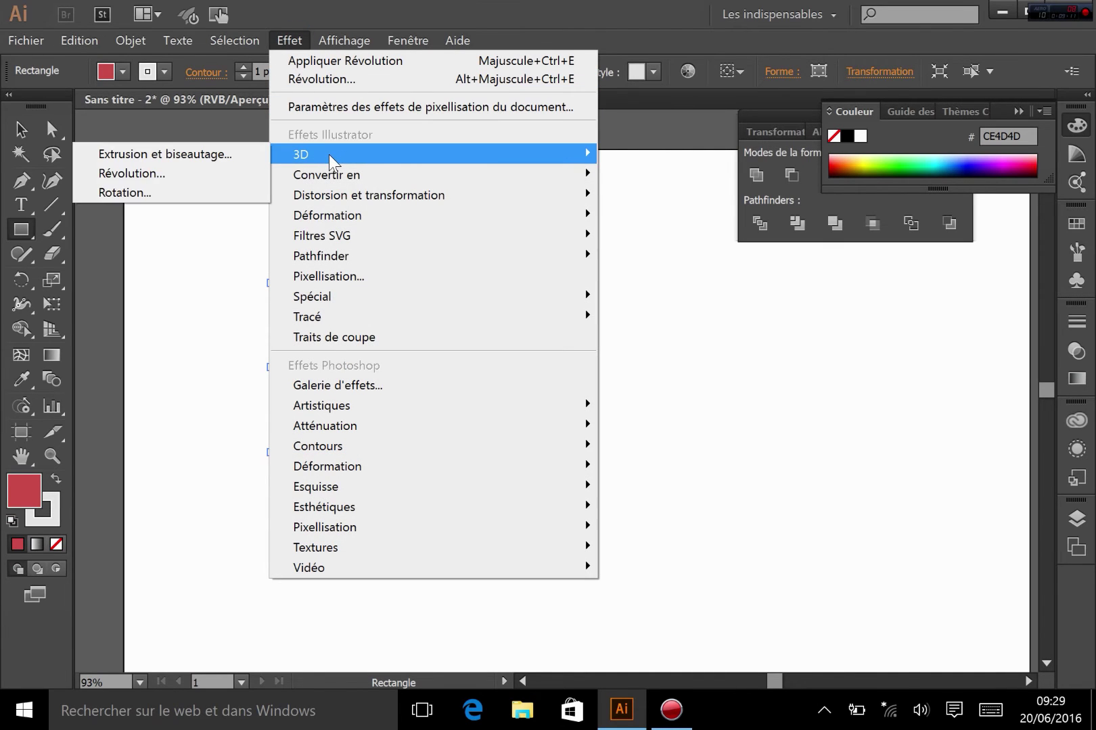
{"action": "left_click", "coordinate": [179, 193]}
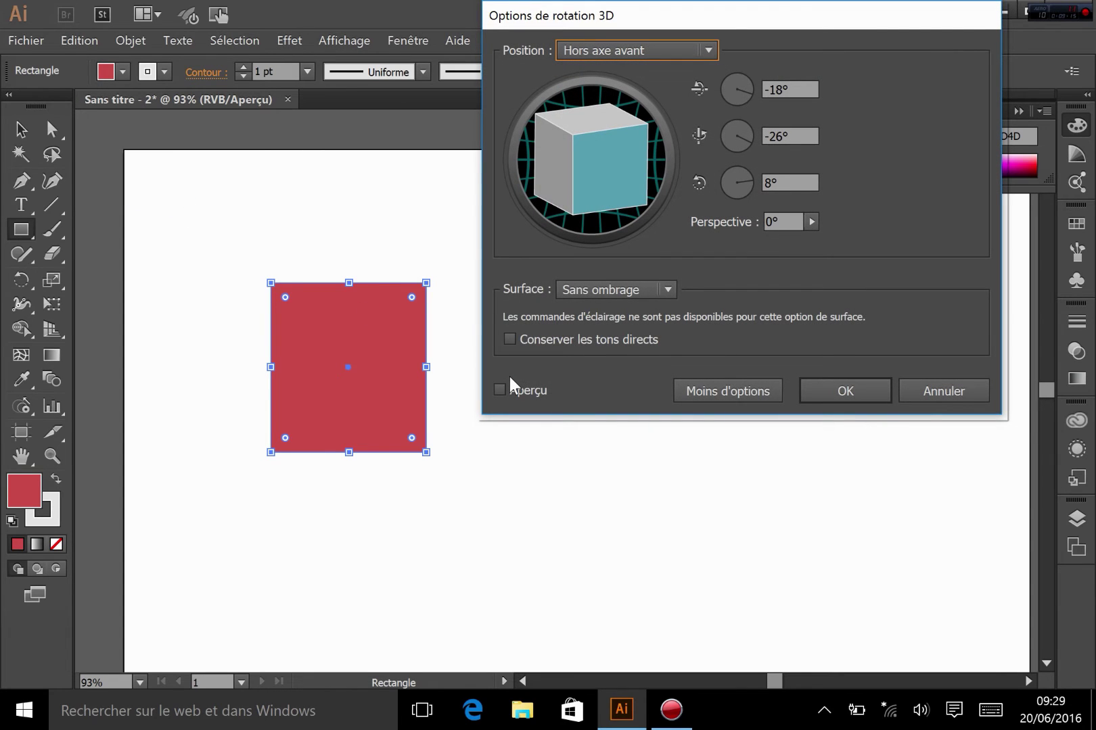
{"action": "left_click", "coordinate": [501, 390]}
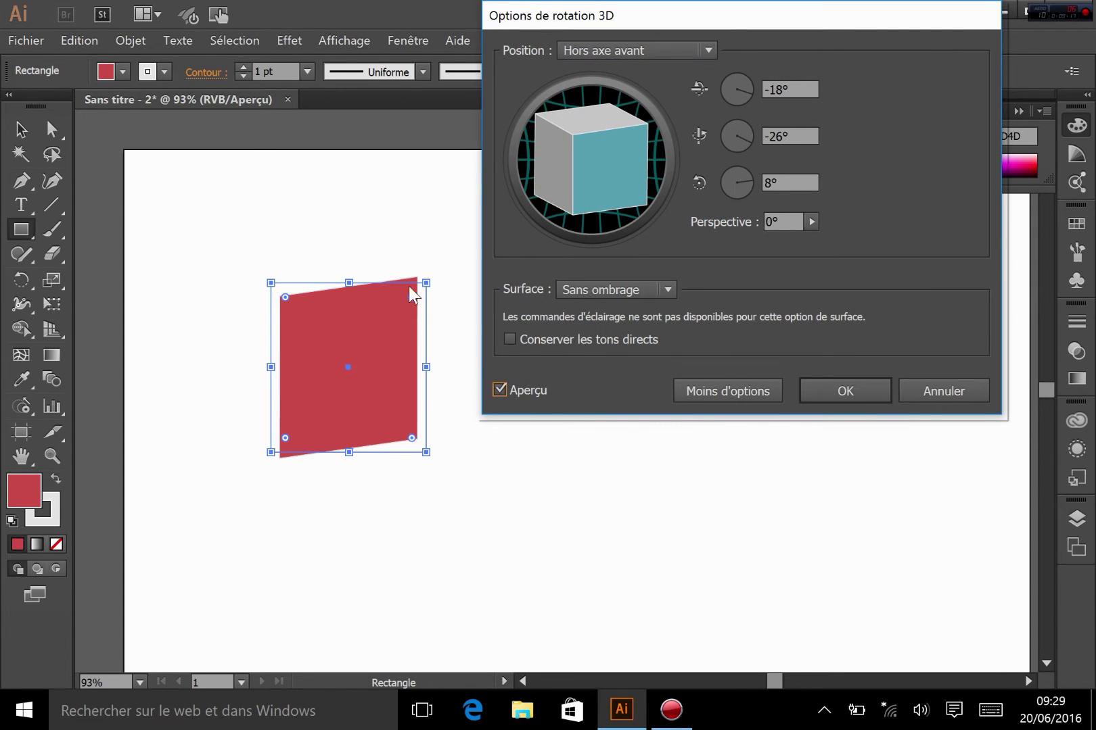
{"action": "left_click_drag", "start_coordinate": [593, 181], "coordinate": [625, 152]}
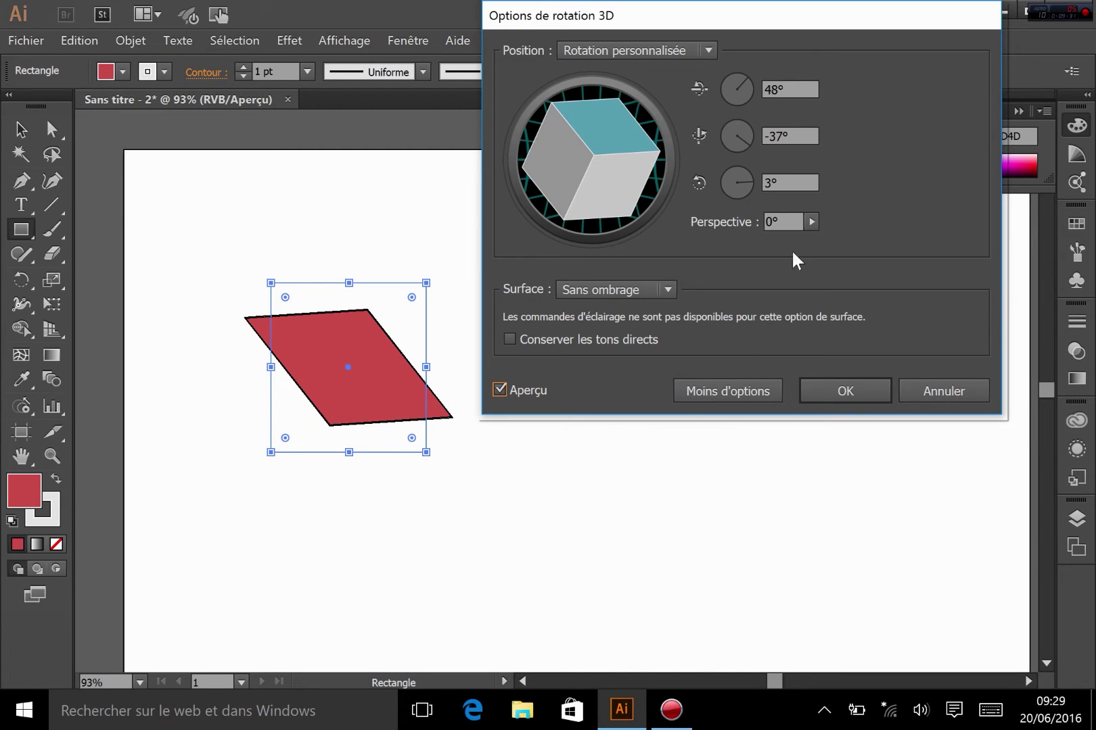
Set the 3D rotation's perspective to about 124° and apply the effect to the rectangle.
{"action": "left_click", "coordinate": [813, 222]}
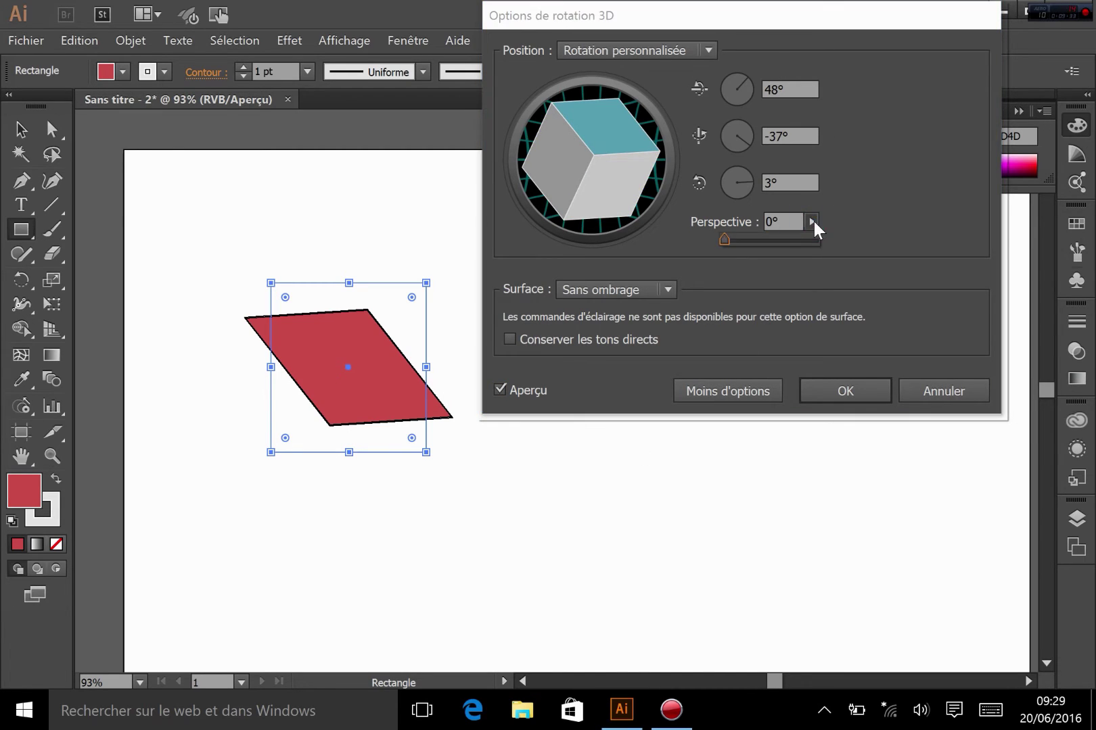
{"action": "left_click_drag", "start_coordinate": [722, 237], "coordinate": [793, 240]}
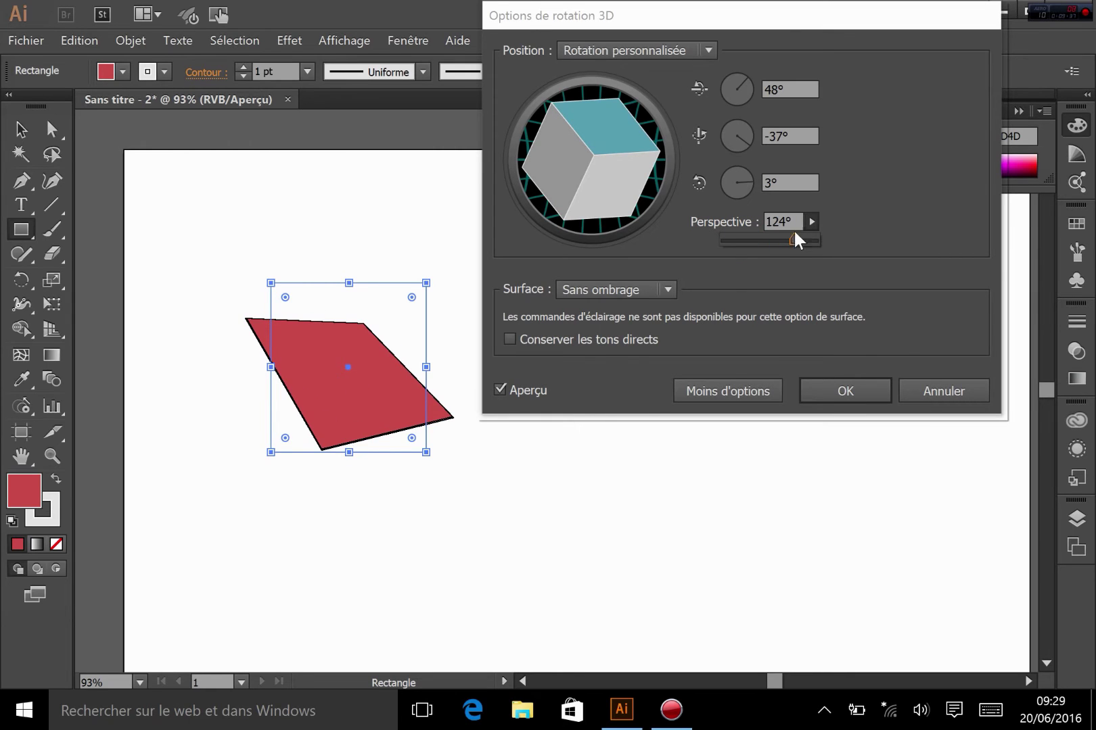
{"action": "left_click", "coordinate": [865, 387]}
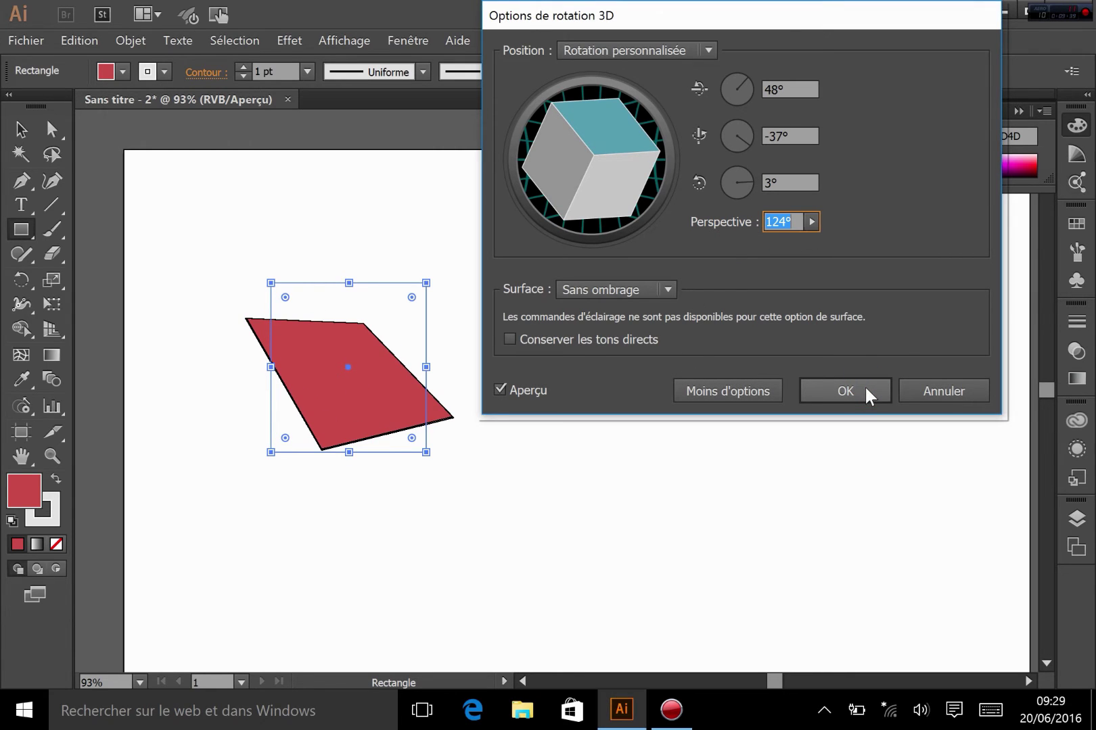
{"action": "left_click", "coordinate": [865, 386]}
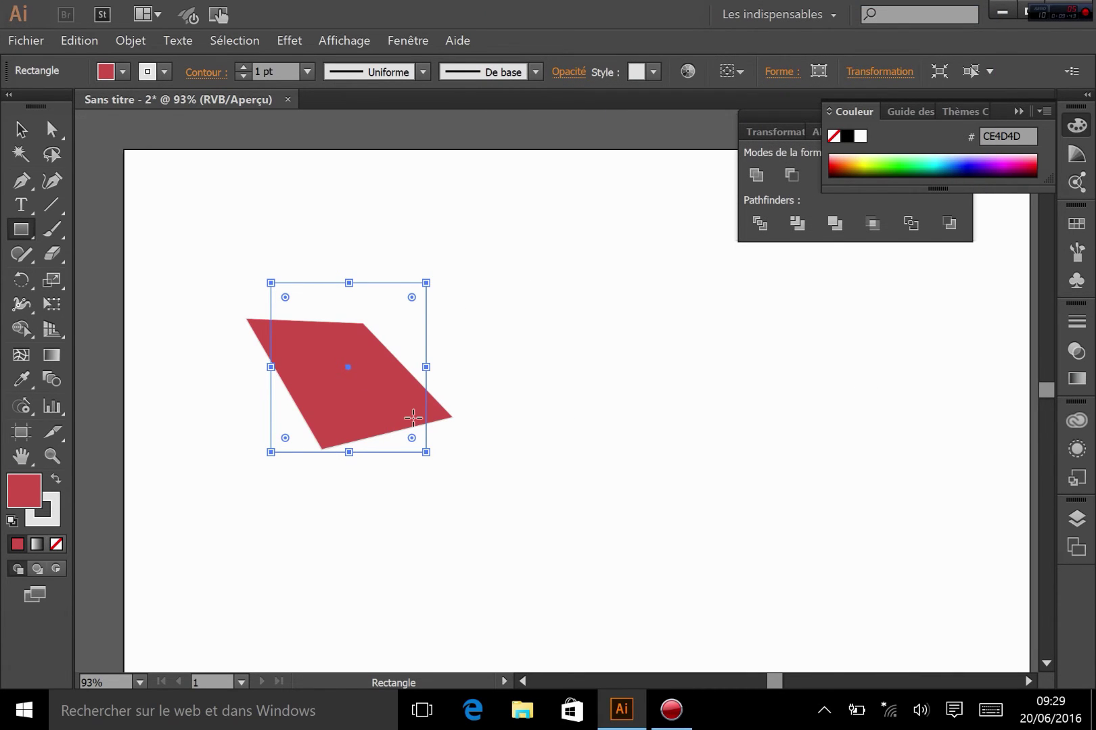
Delete the 3D-rotated red rectangle from the artboard and display the document's available symbols.
{"action": "left_click", "coordinate": [21, 129]}
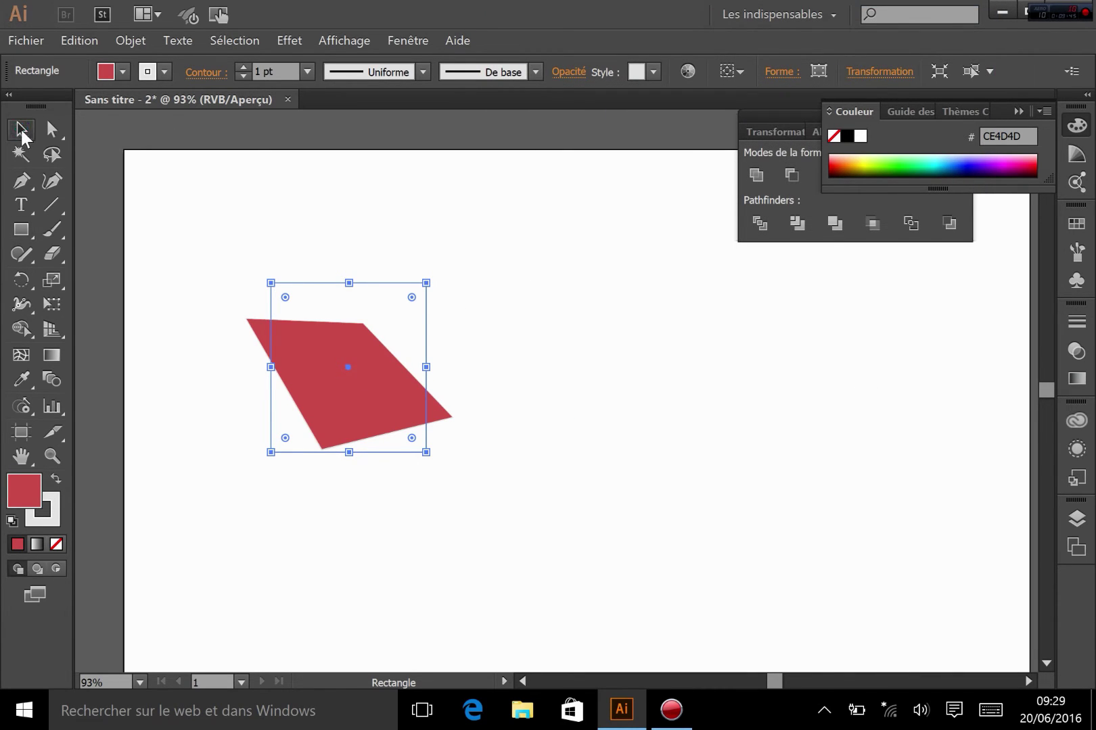
{"action": "left_click", "coordinate": [137, 530]}
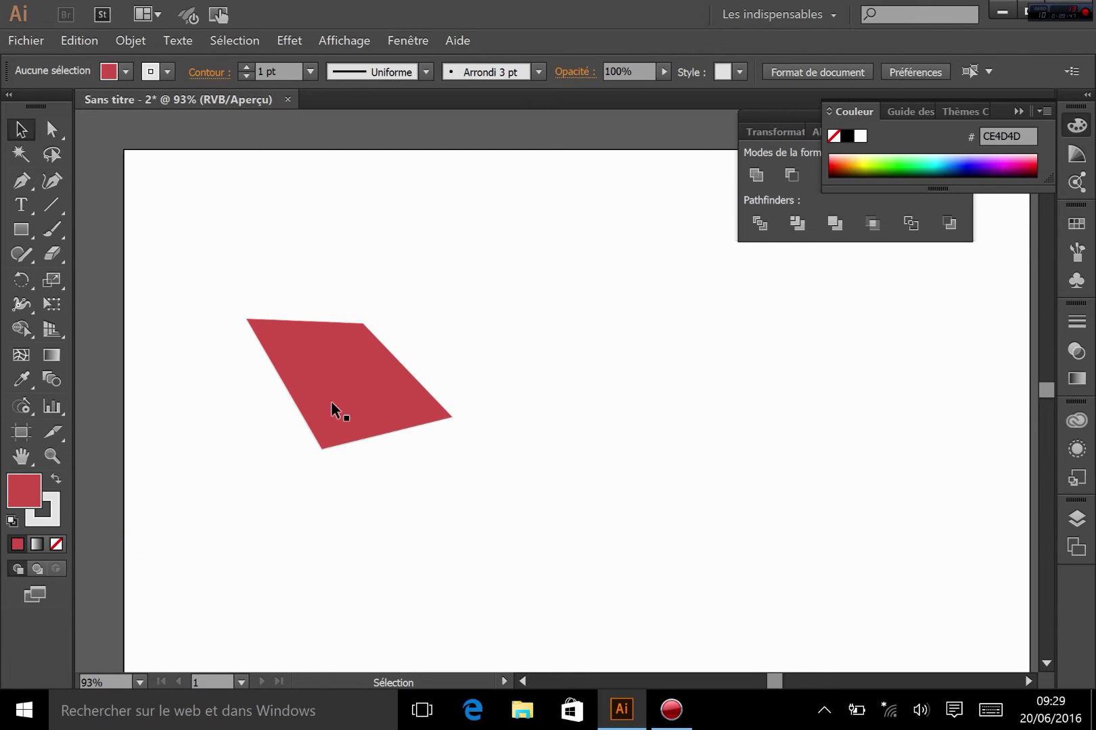
{"action": "left_click", "coordinate": [353, 374]}
{"action": "key", "text": "Delete"}
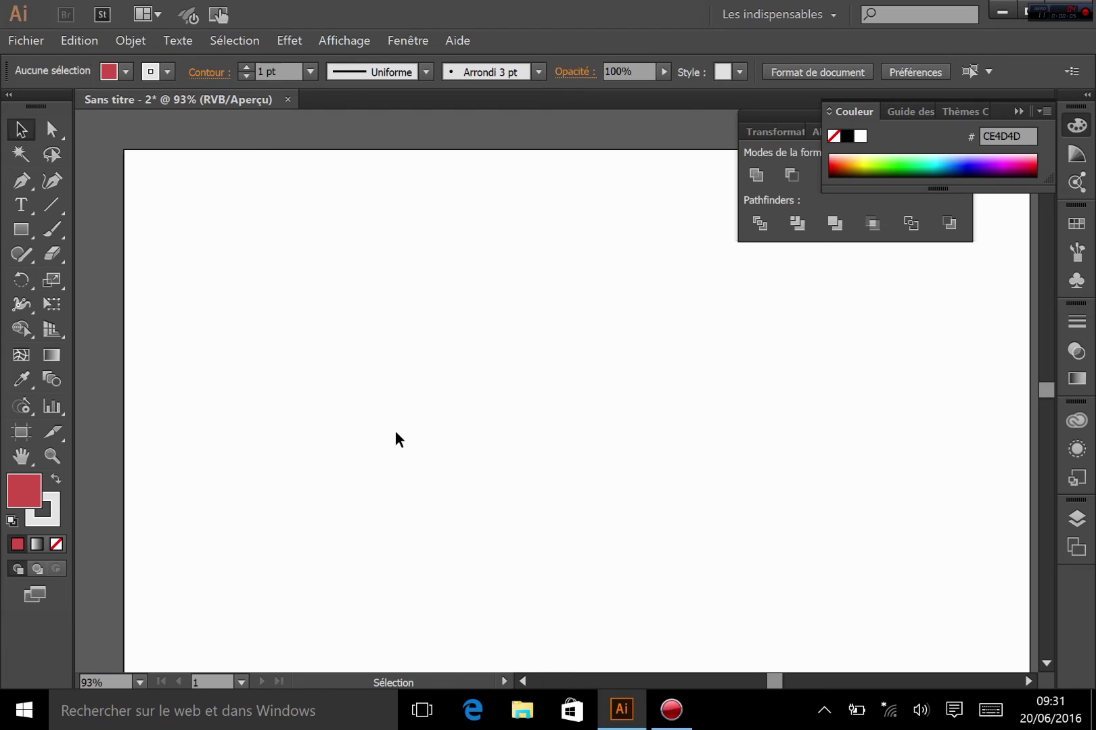
{"action": "left_click", "coordinate": [1076, 281]}
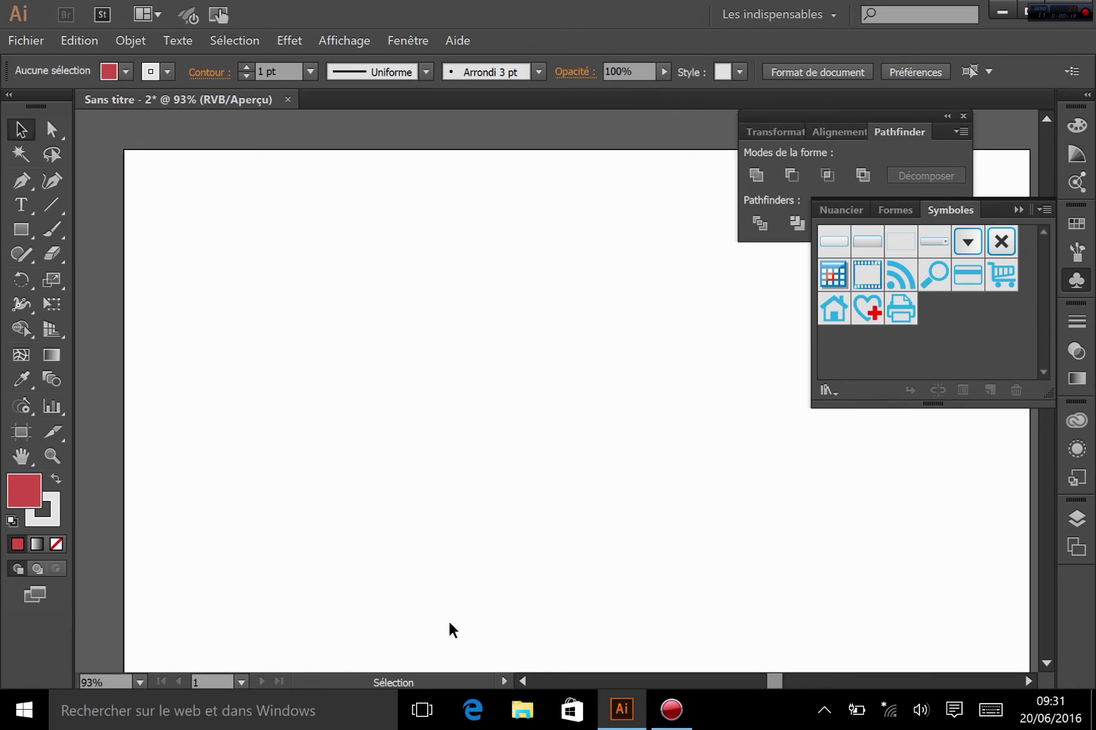
Switch to Google Chrome and enter "boite" as the start of a web search.
{"action": "left_click", "coordinate": [292, 725]}
{"action": "type", "text": "chrome"}
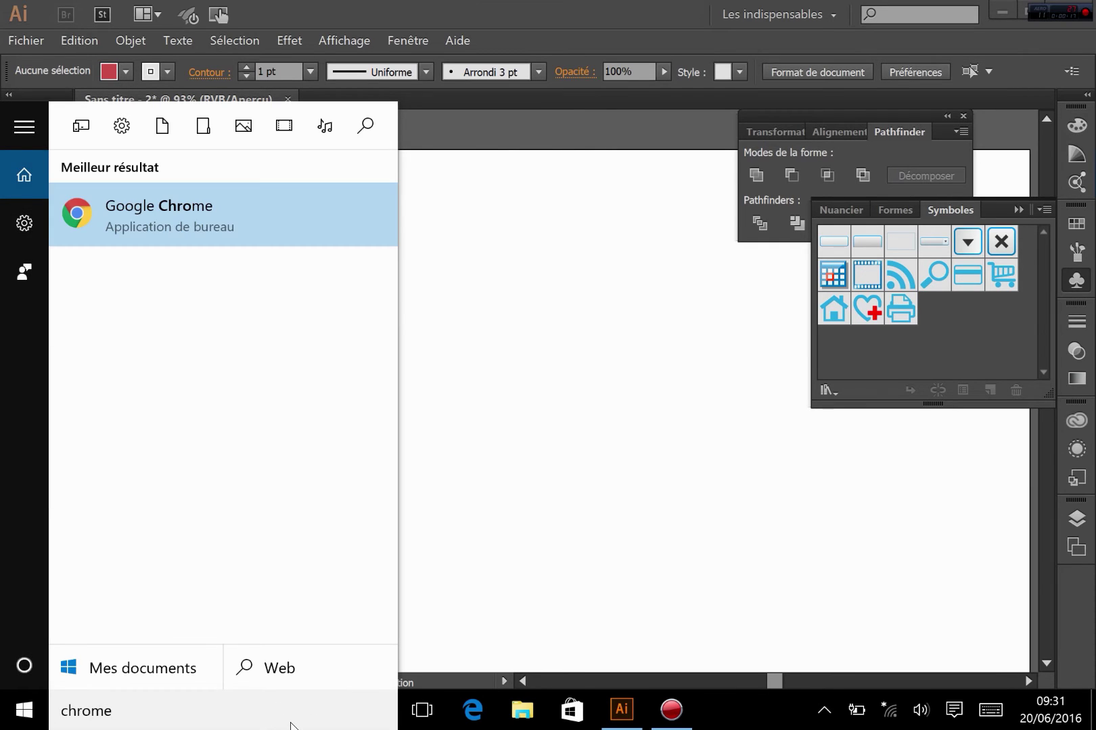
{"action": "key", "text": "Return"}
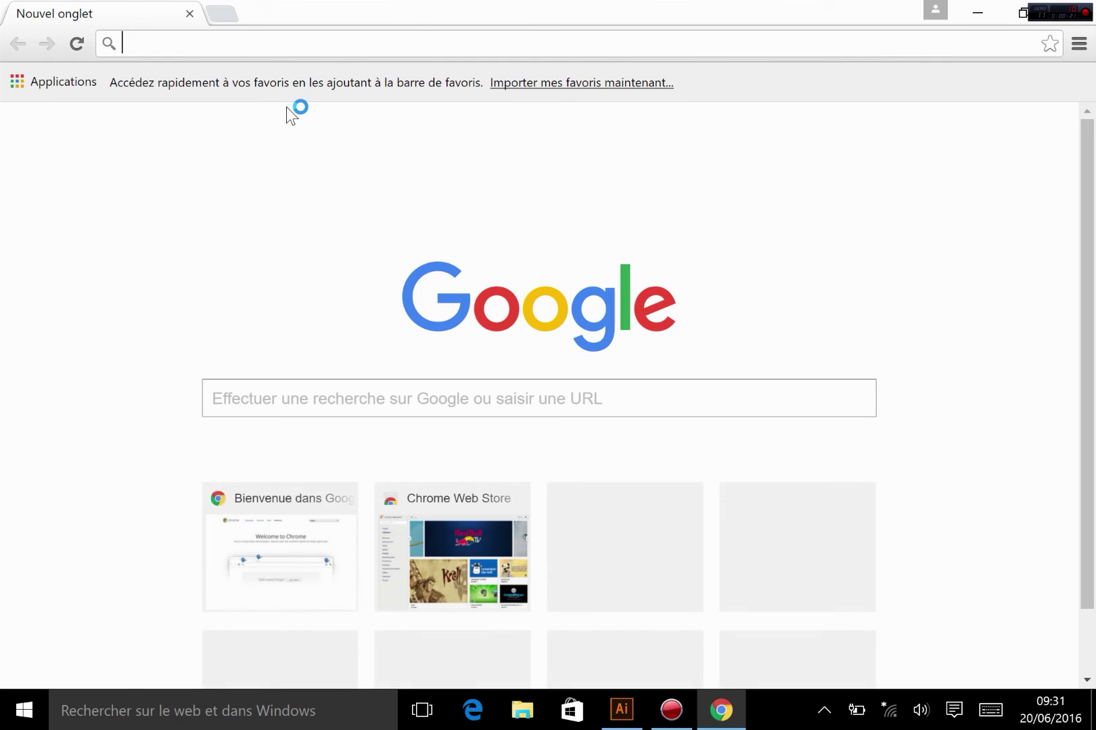
{"action": "type", "text": "boite"}
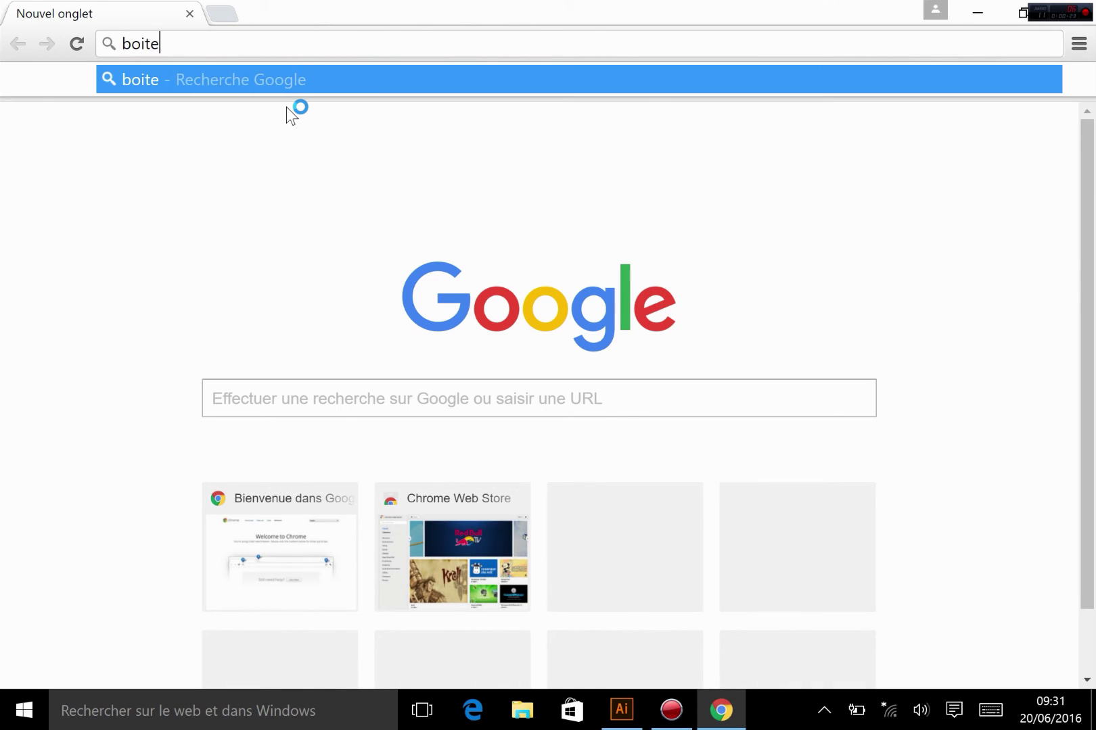
Search Google for "boite de cereales".
{"action": "type", "text": " de cereales"}
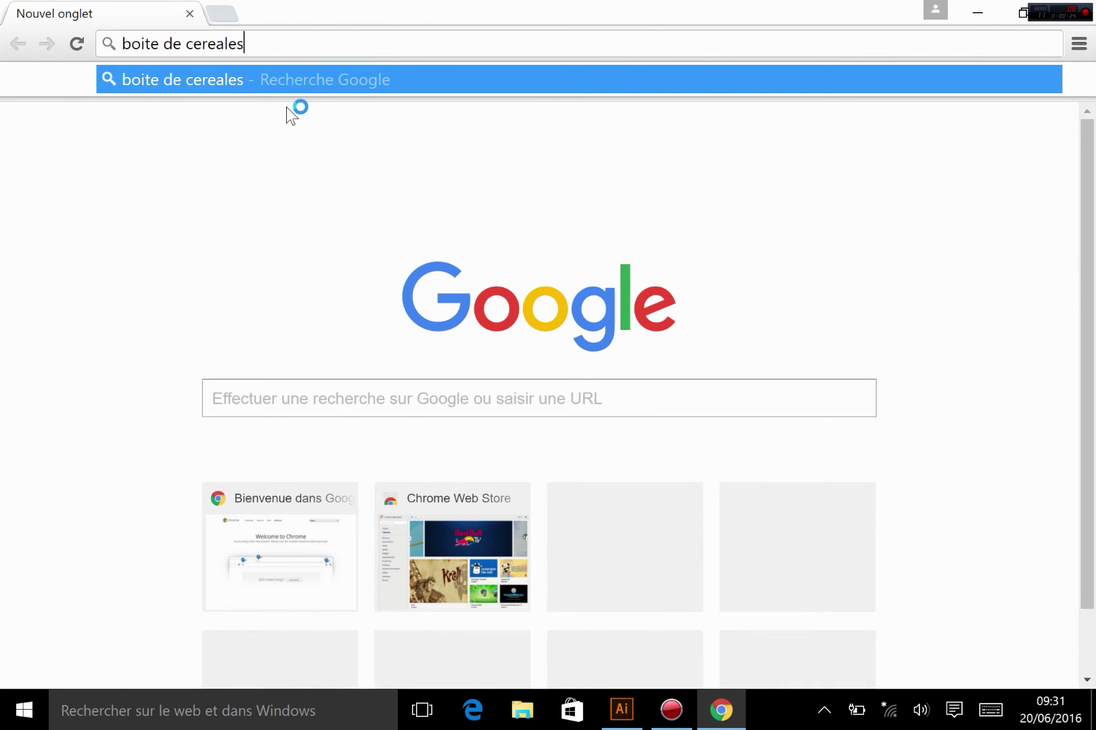
{"action": "key", "text": "Return"}
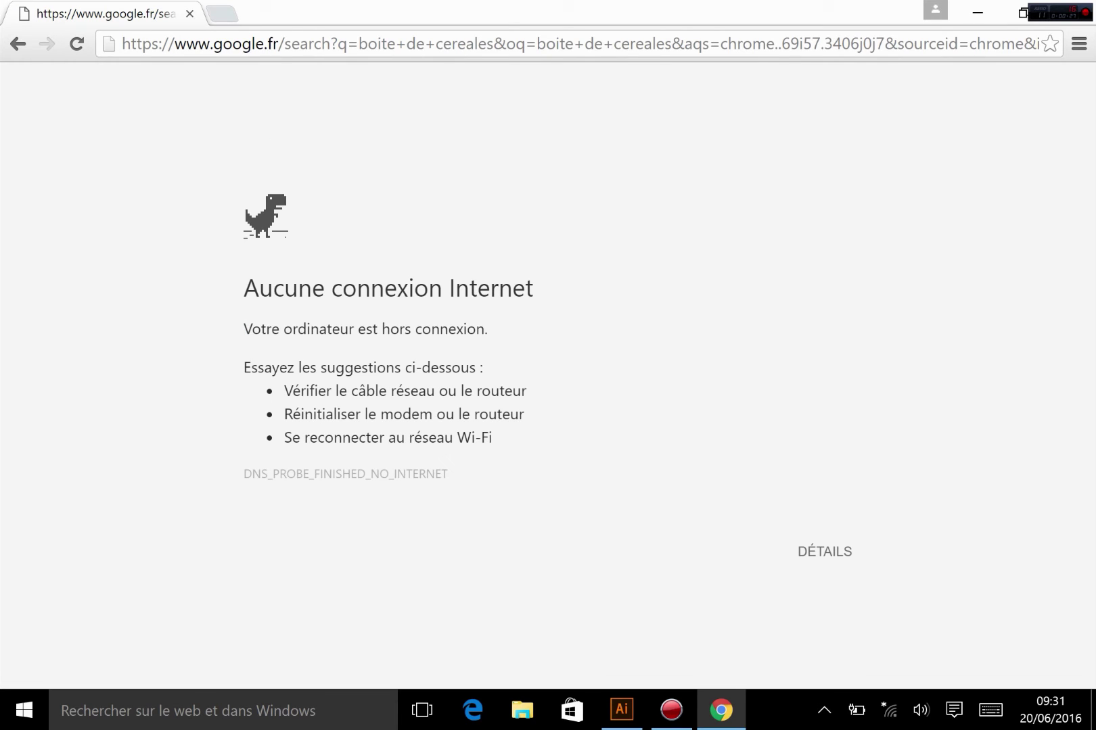
Connect the computer to the Livebox-9c02 Wi-Fi network and reload the cereal box search.
{"action": "left_click", "coordinate": [886, 716]}
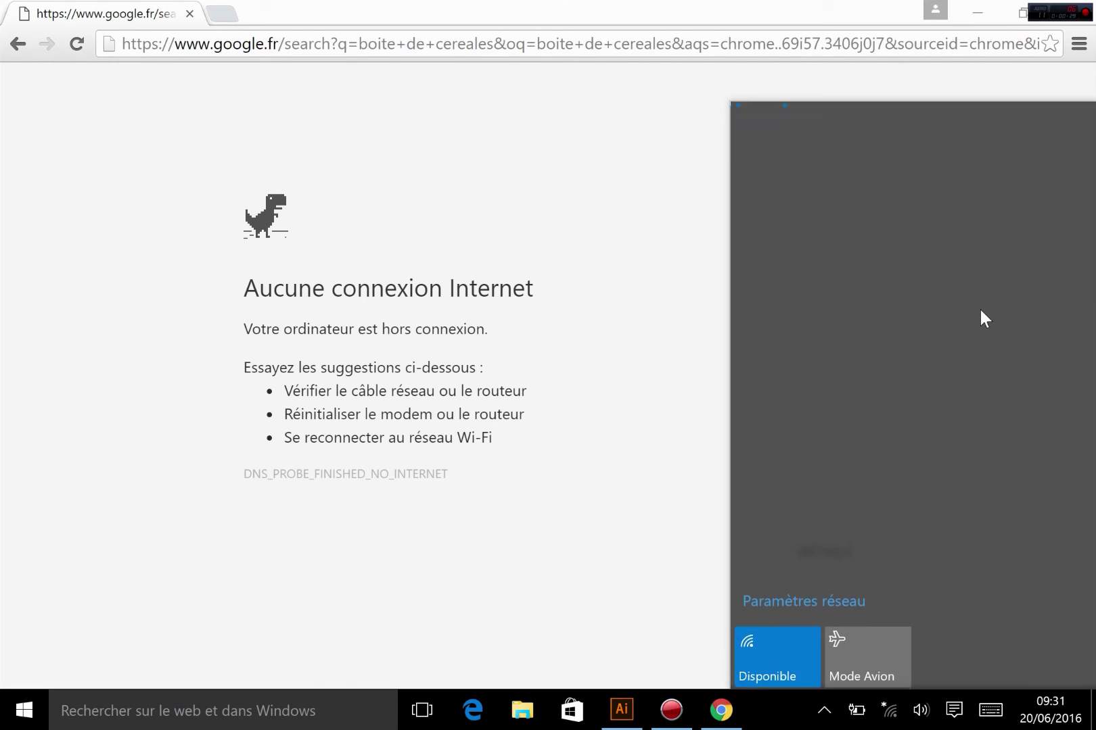
{"action": "left_click", "coordinate": [853, 133]}
{"action": "left_click", "coordinate": [1009, 208]}
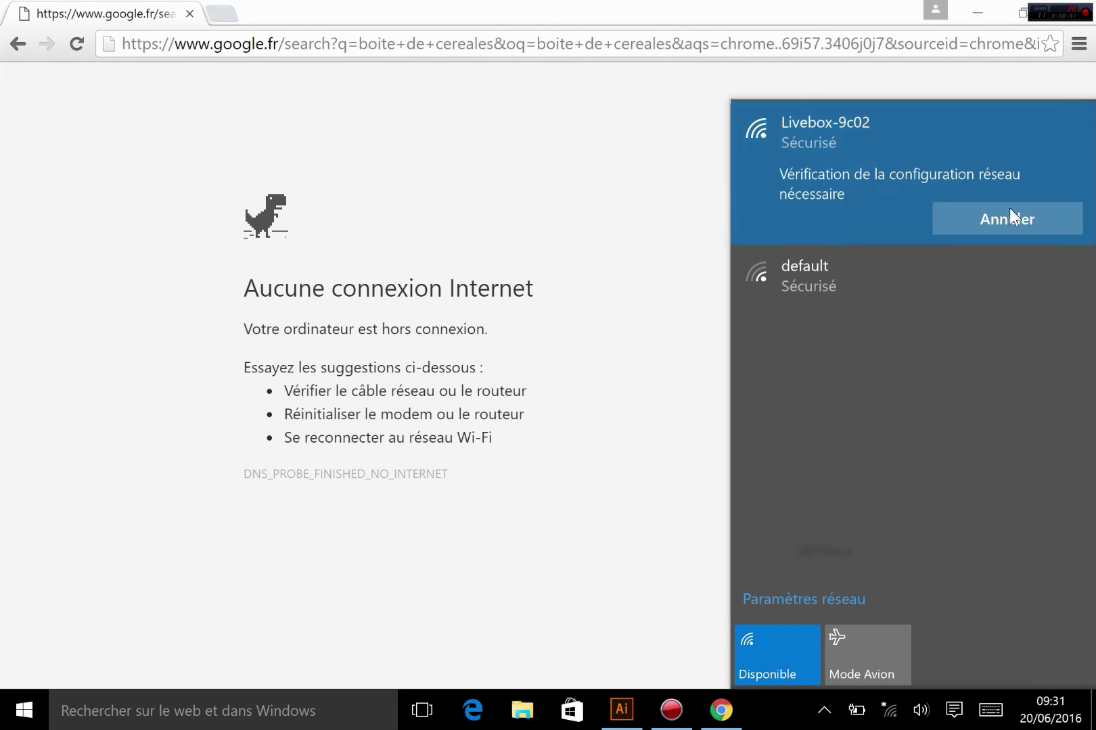
{"action": "left_click", "coordinate": [553, 51]}
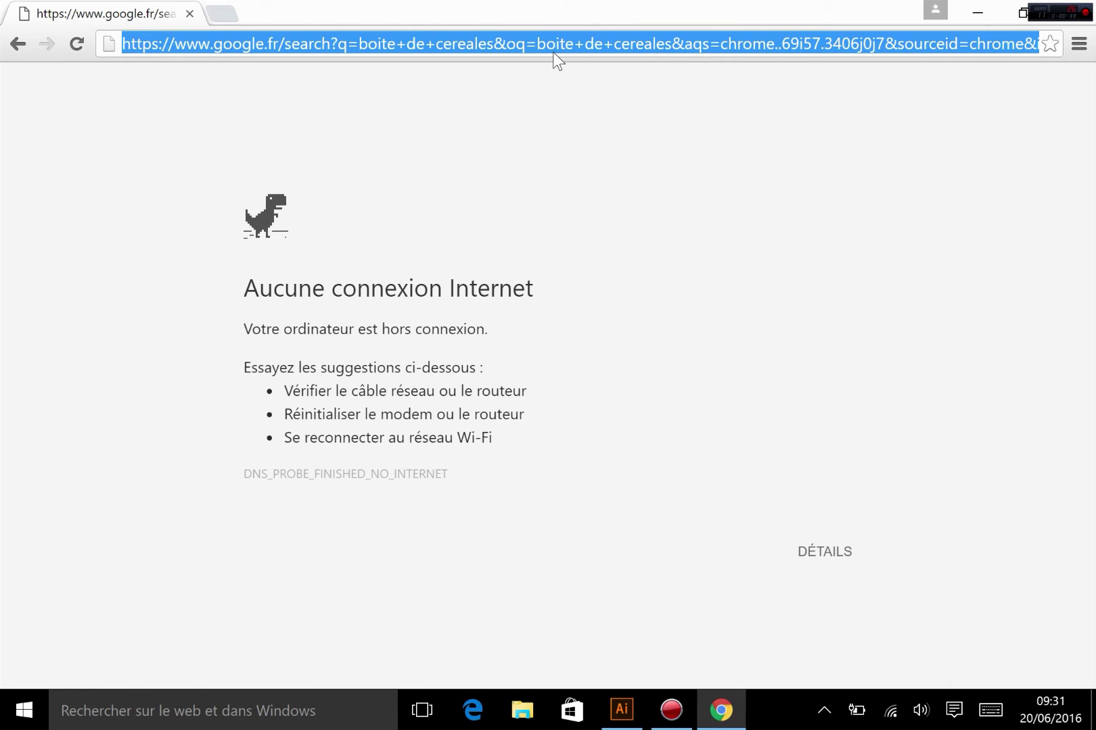
{"action": "key", "text": "Return"}
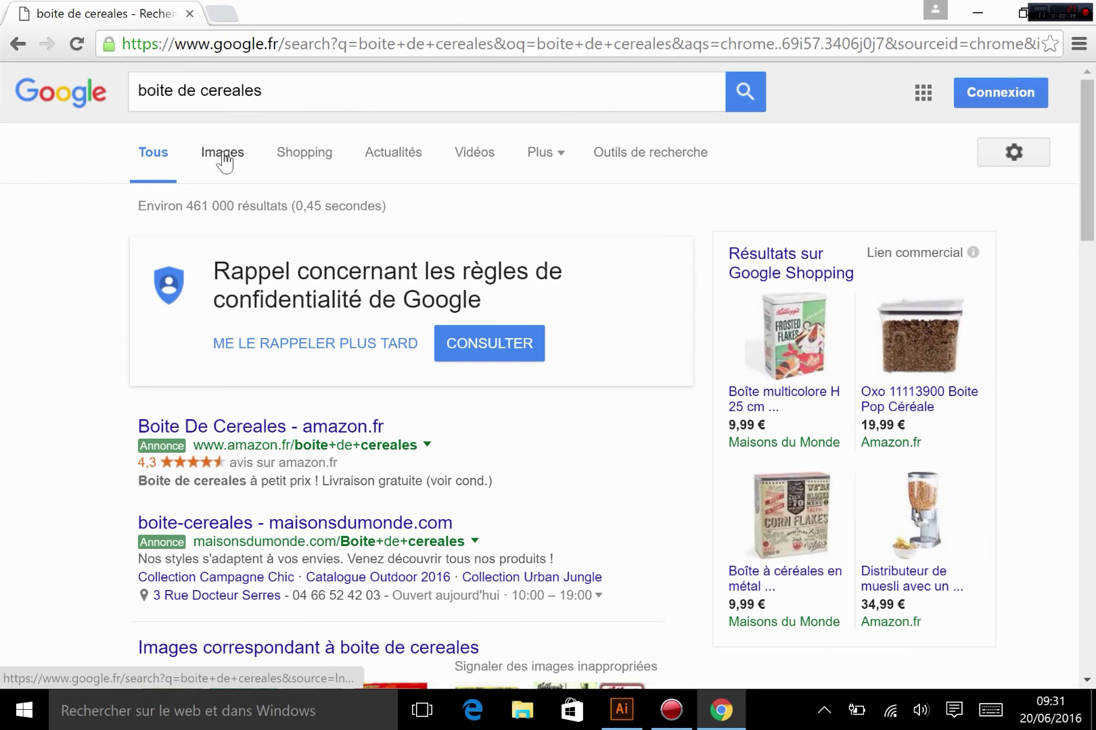
Show the image results and open the blue Nestlé Crunch cereal box picture at full size.
{"action": "left_click", "coordinate": [224, 161]}
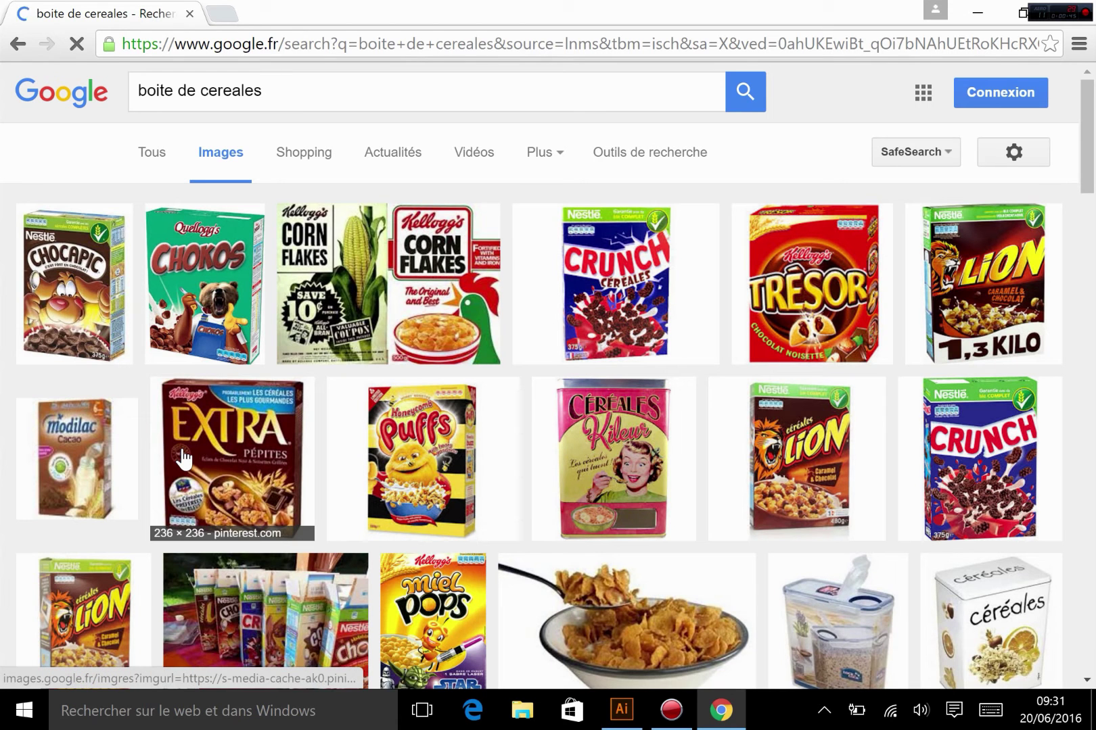
{"action": "left_click", "coordinate": [605, 298]}
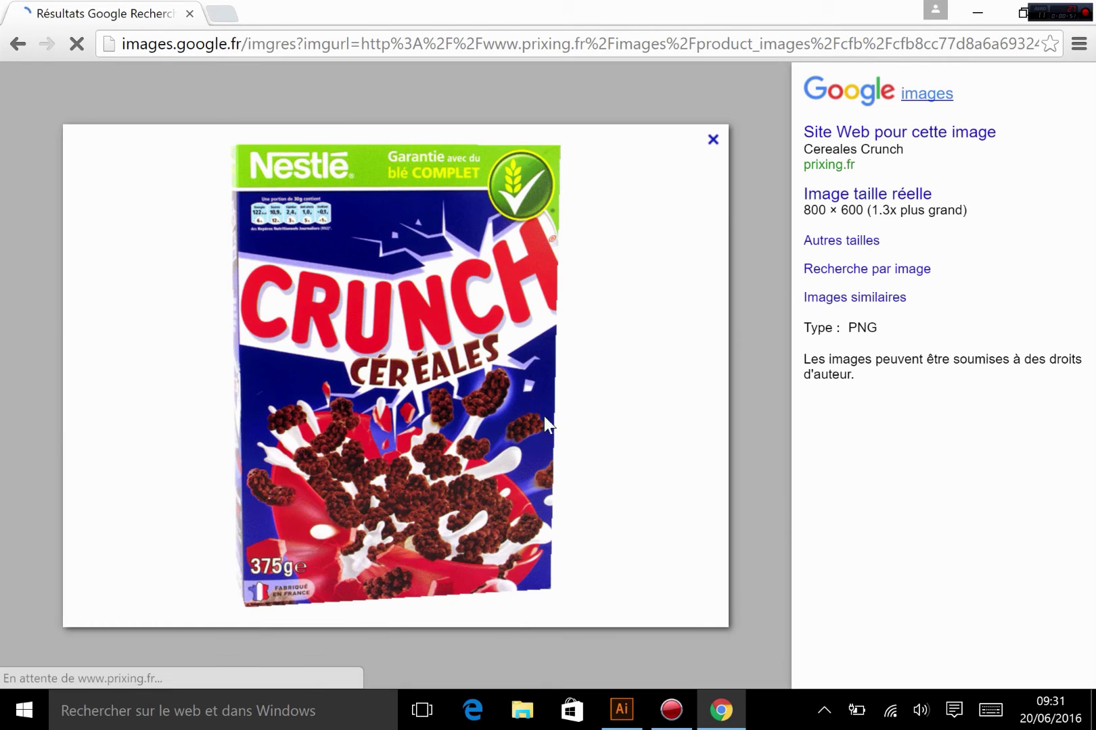
{"action": "left_click", "coordinate": [865, 197]}
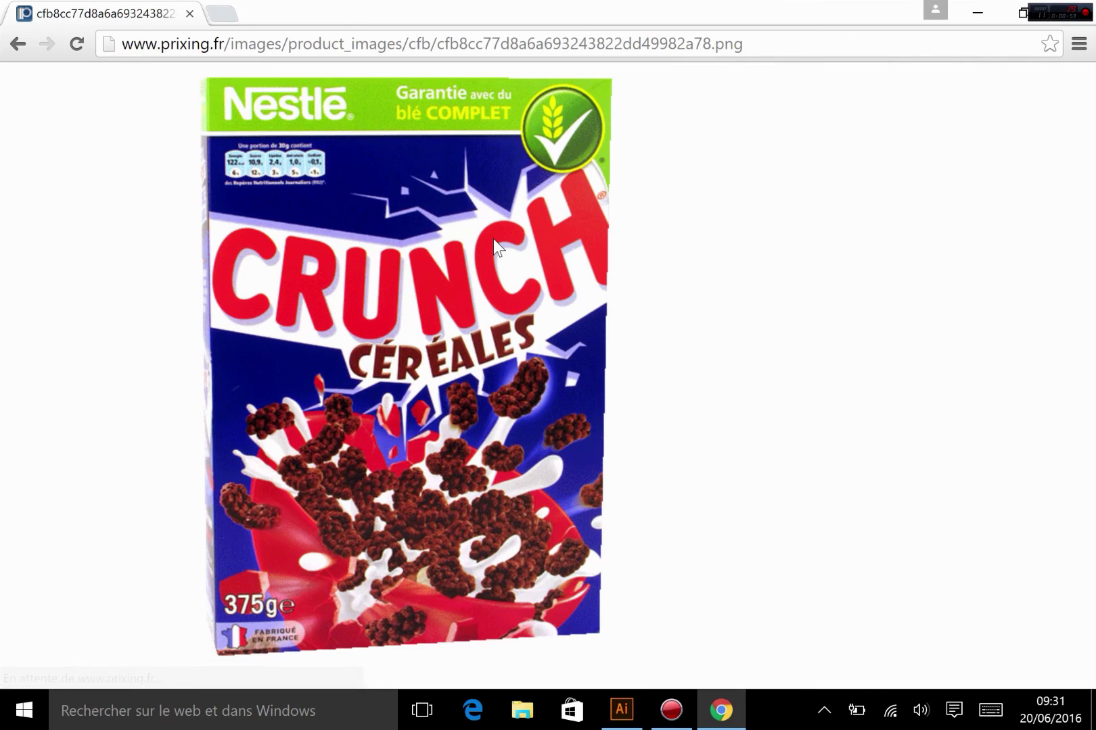
Save the Crunch box picture to the desktop (Bureau) as a PNG image named "cereales".
{"action": "key", "text": "ctrl+s"}
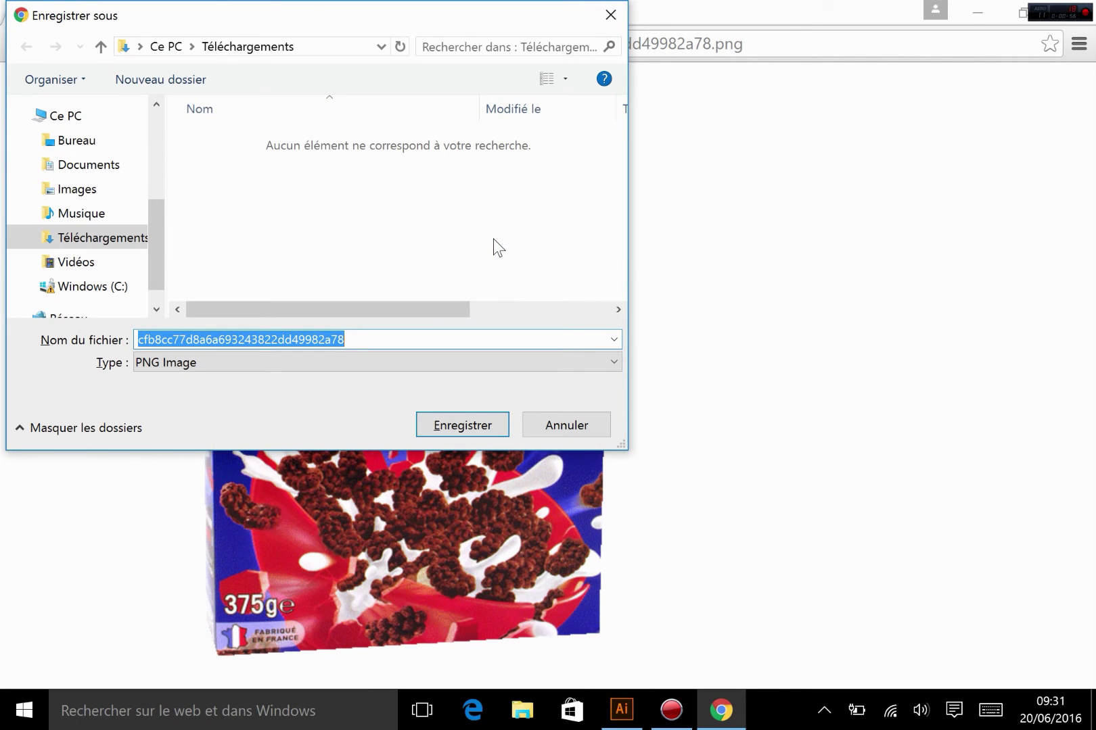
{"action": "left_click", "coordinate": [74, 140]}
{"action": "double_click", "coordinate": [344, 339]}
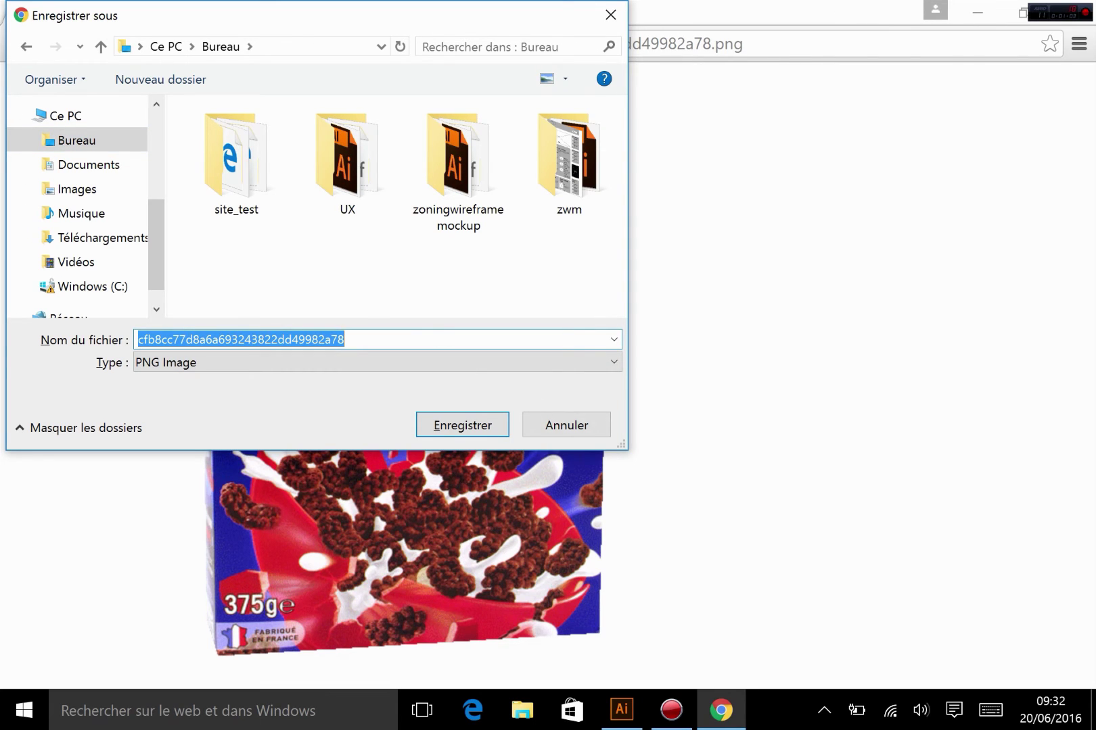
{"action": "type", "text": "c"}
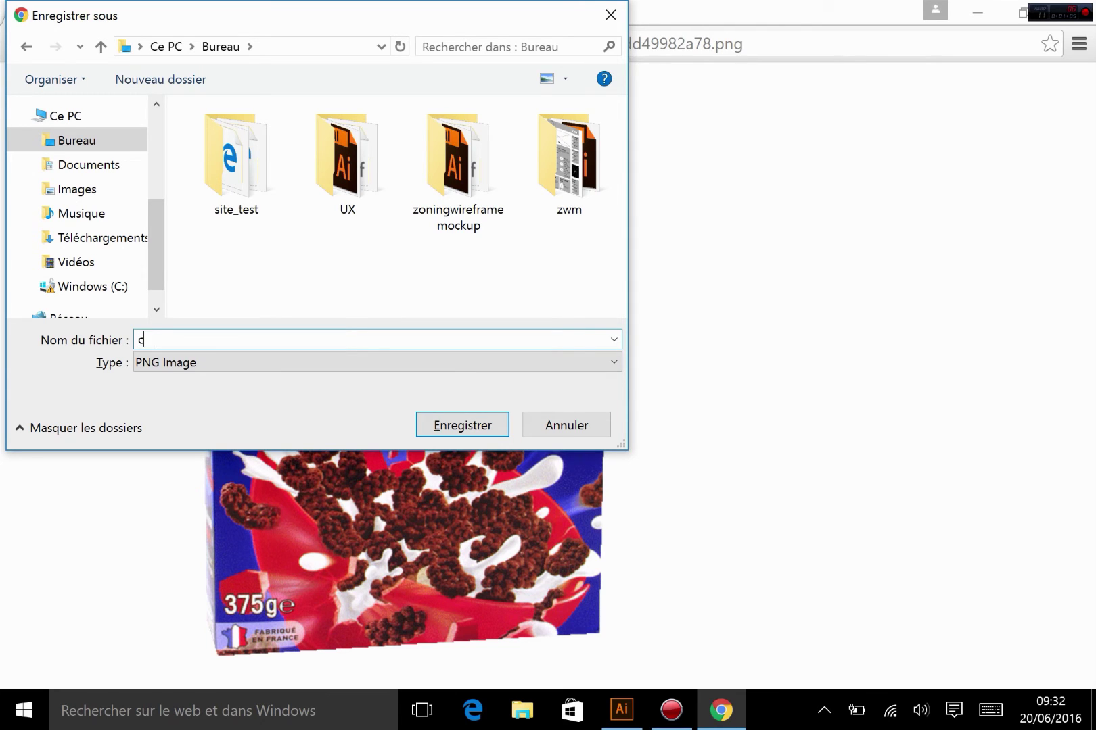
{"action": "type", "text": "ereales"}
{"action": "key", "text": "Return"}
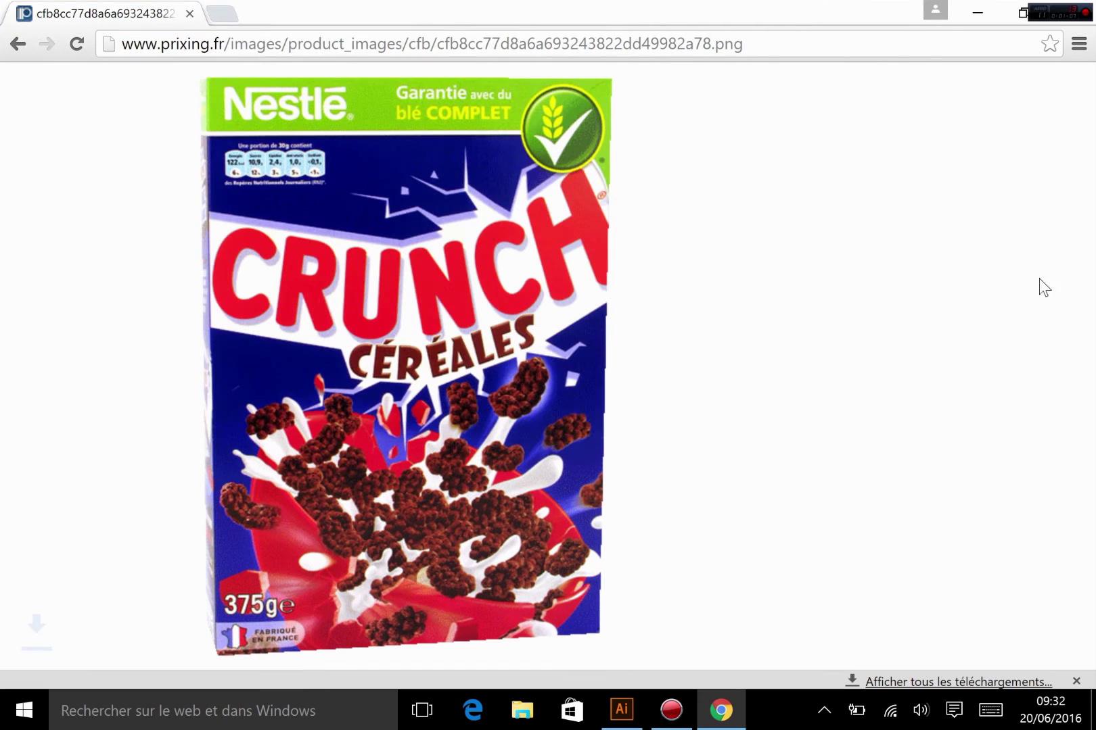
Close the browser to return to Illustrator and import the unlinked cereales image onto the artboard at about X 280, Y 213 px.
{"action": "left_click", "coordinate": [1091, 4]}
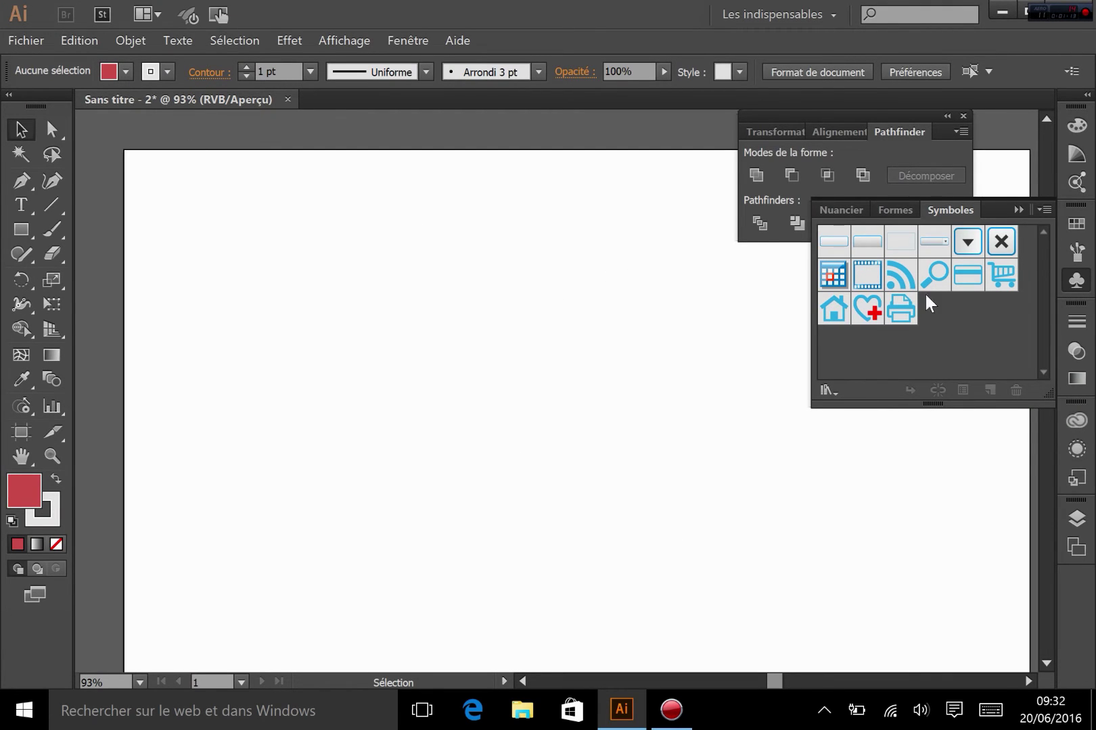
{"action": "left_click", "coordinate": [27, 39]}
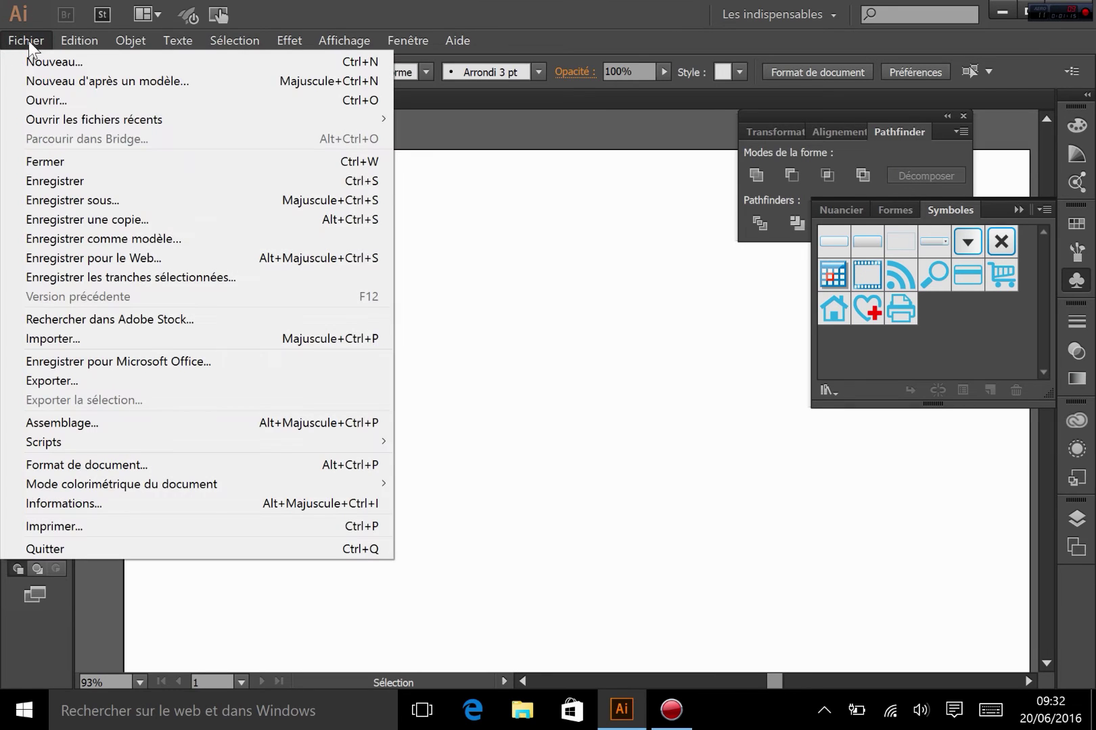
{"action": "left_click", "coordinate": [91, 338]}
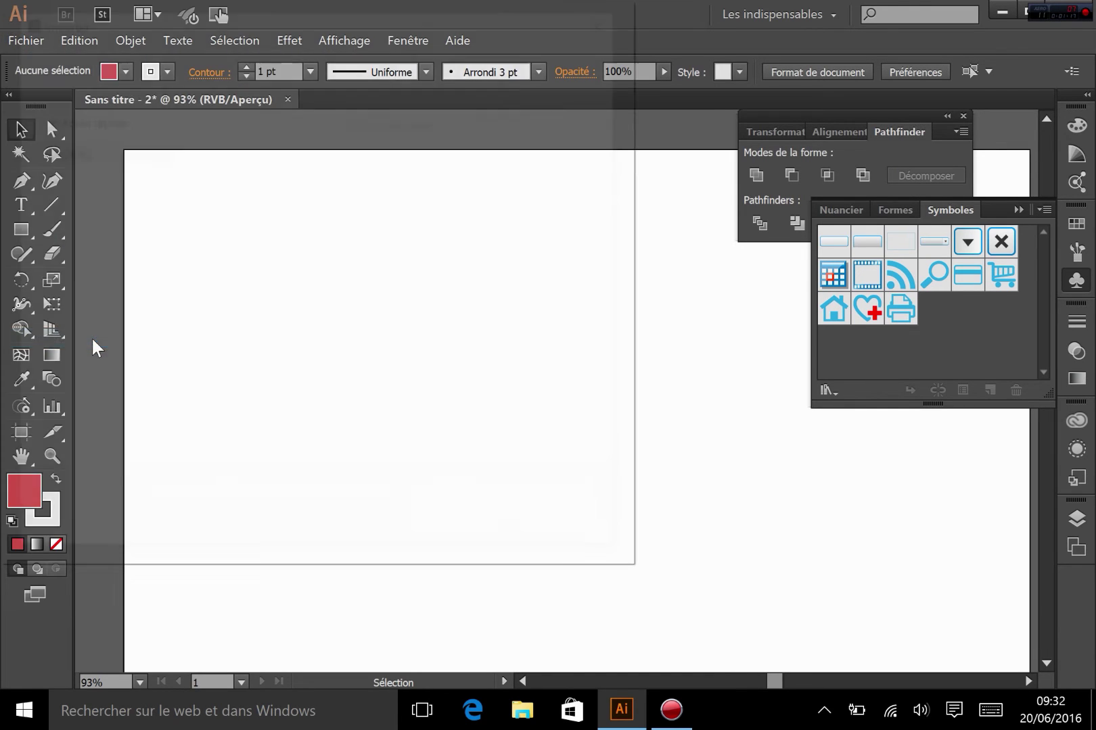
{"action": "left_click", "coordinate": [232, 307]}
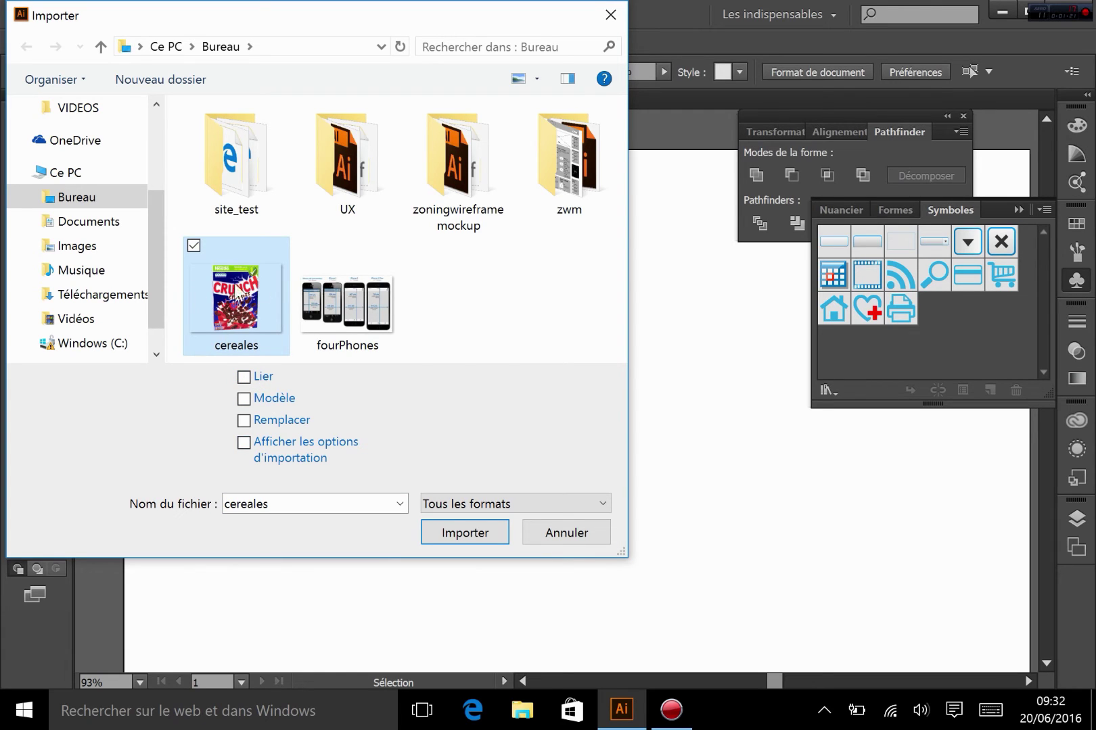
{"action": "left_click", "coordinate": [468, 539]}
{"action": "left_click", "coordinate": [388, 350]}
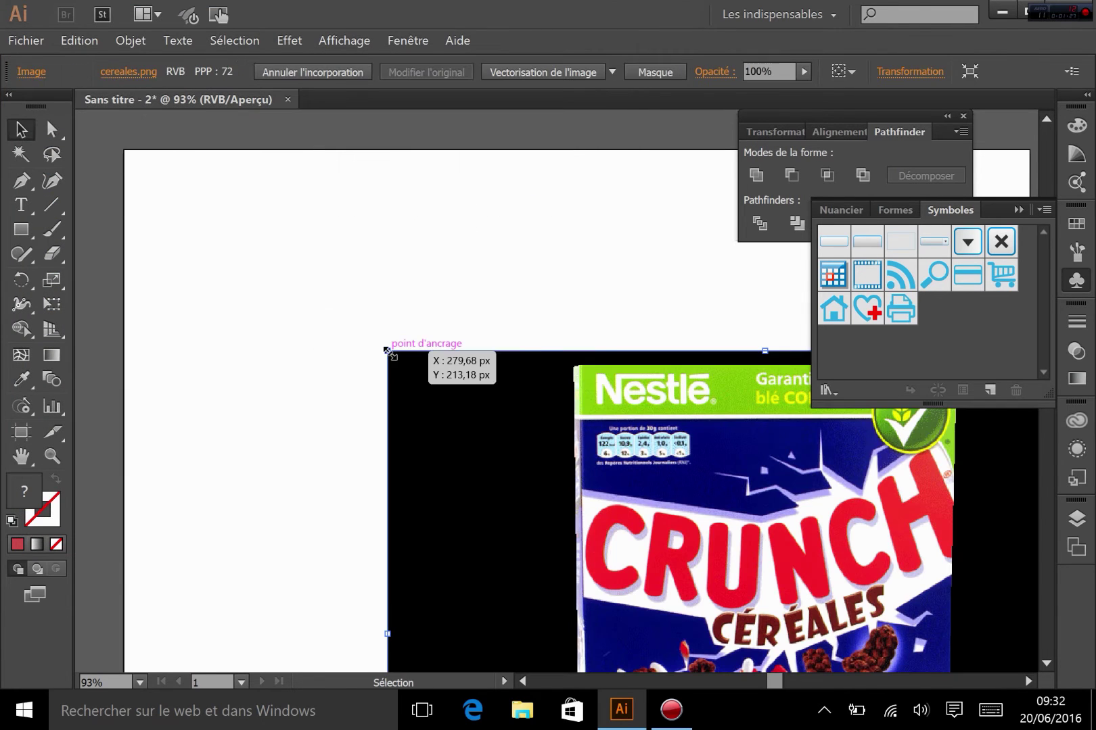
Create a dynamic symbol named "cereales" from the image with export type Graphique, and delete its instance from the artboard.
{"action": "left_click_drag", "start_coordinate": [625, 450], "coordinate": [917, 321]}
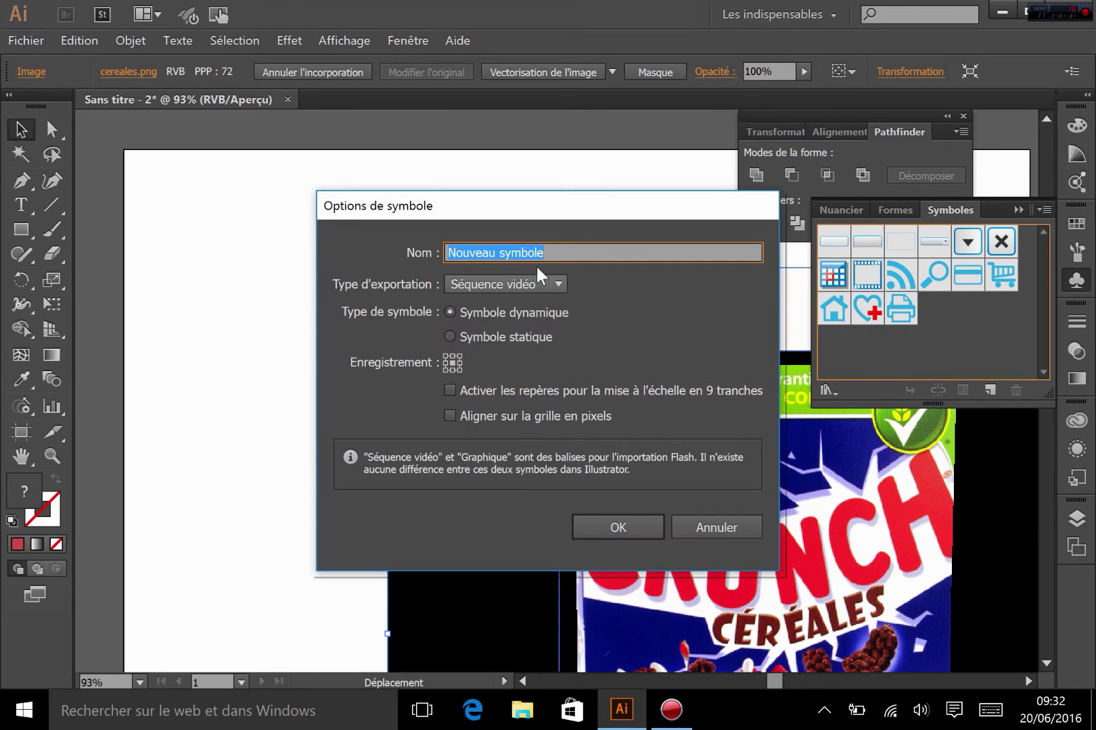
{"action": "type", "text": "cereales"}
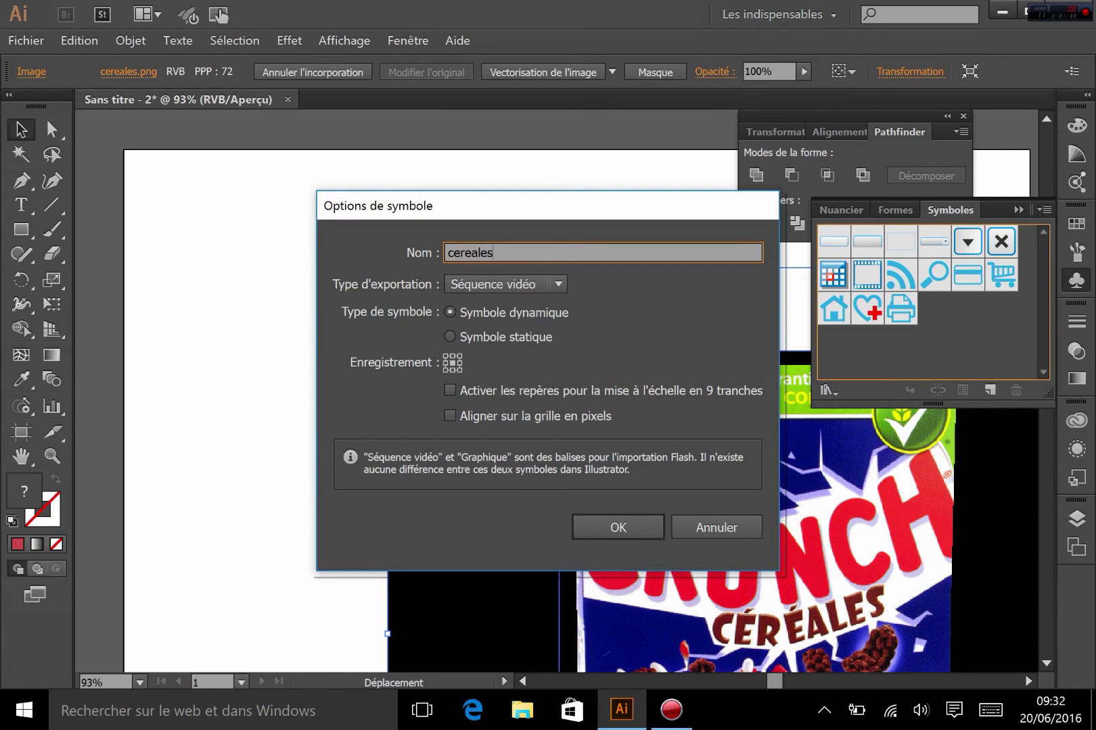
{"action": "left_click", "coordinate": [465, 284]}
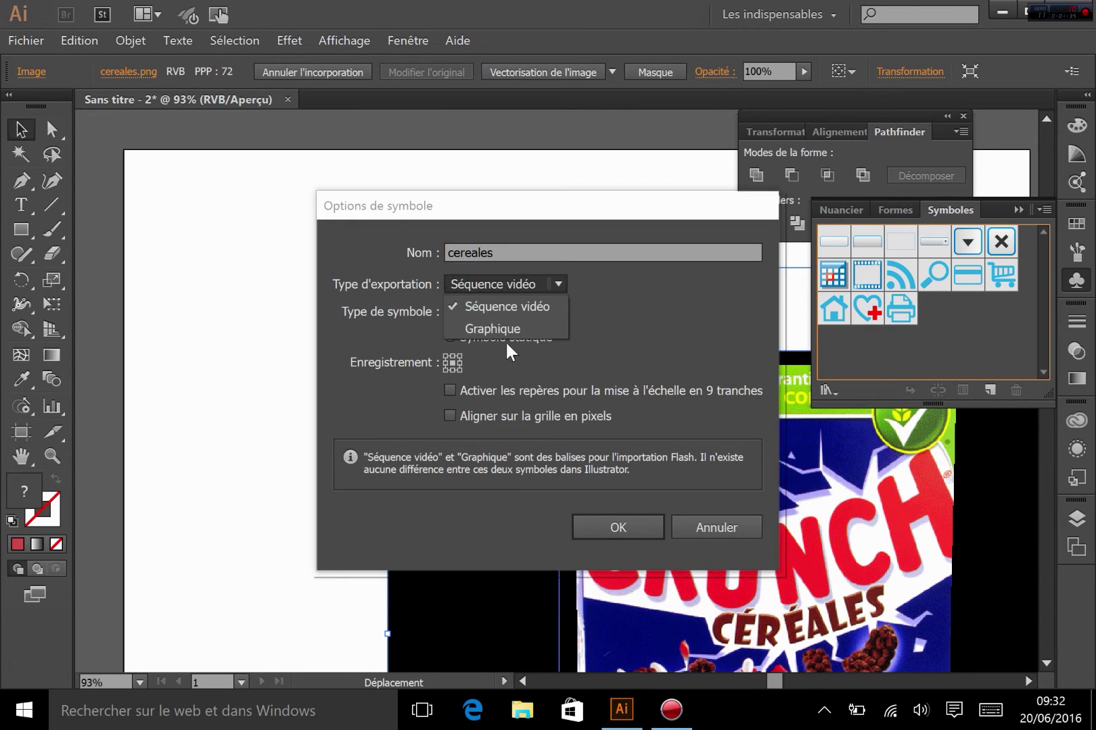
{"action": "left_click", "coordinate": [497, 333]}
{"action": "left_click", "coordinate": [499, 291]}
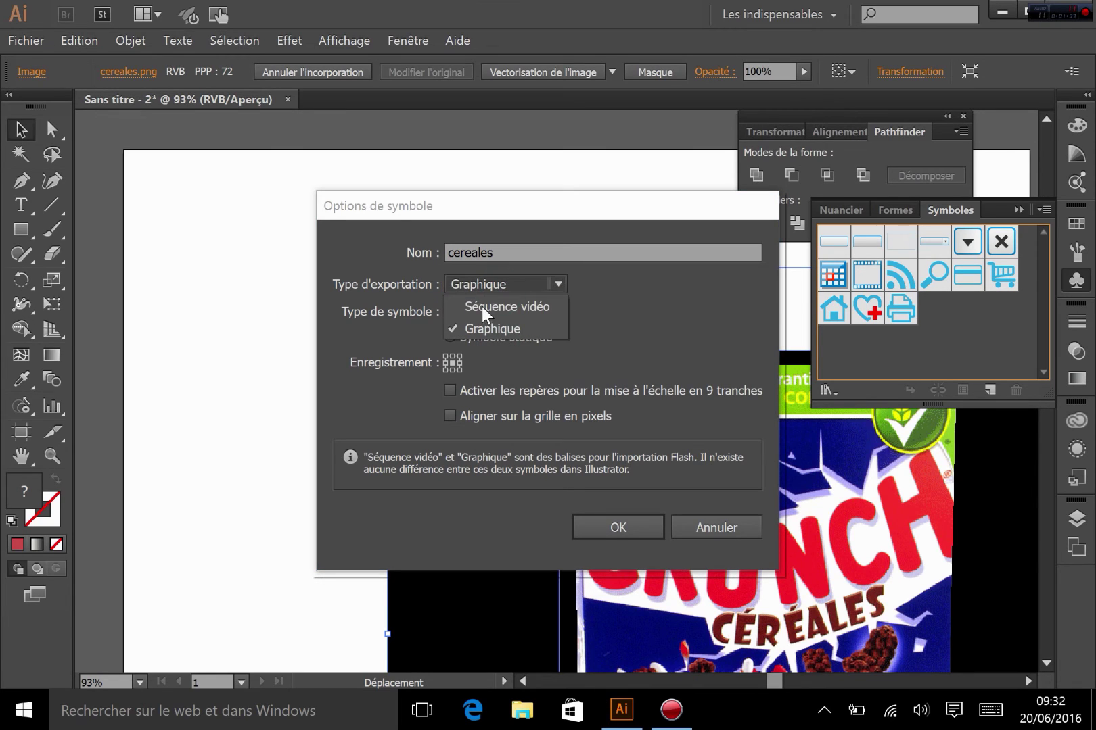
{"action": "left_click", "coordinate": [646, 326]}
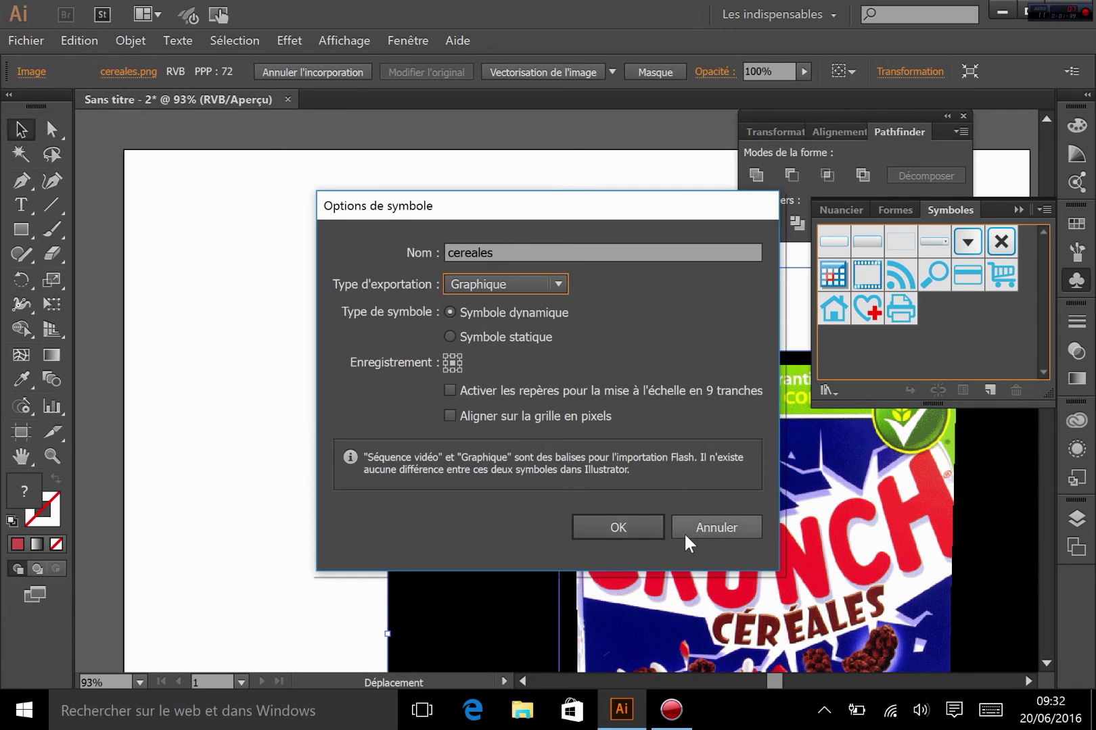
{"action": "left_click", "coordinate": [631, 525]}
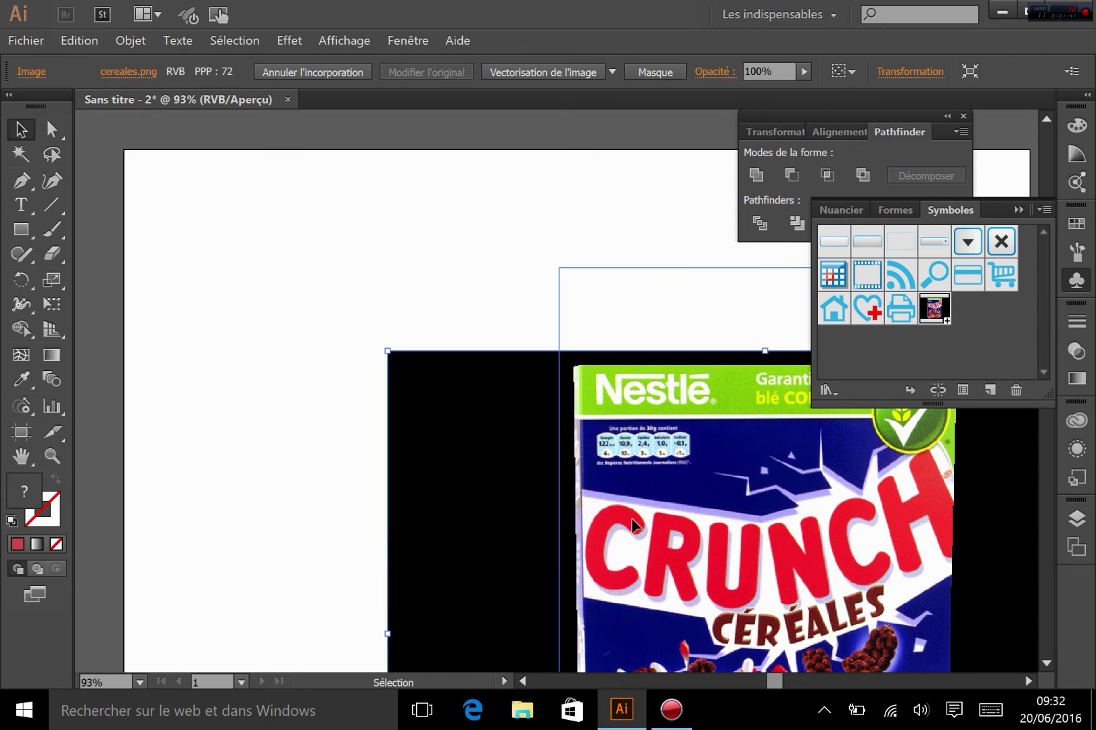
{"action": "left_click", "coordinate": [609, 474]}
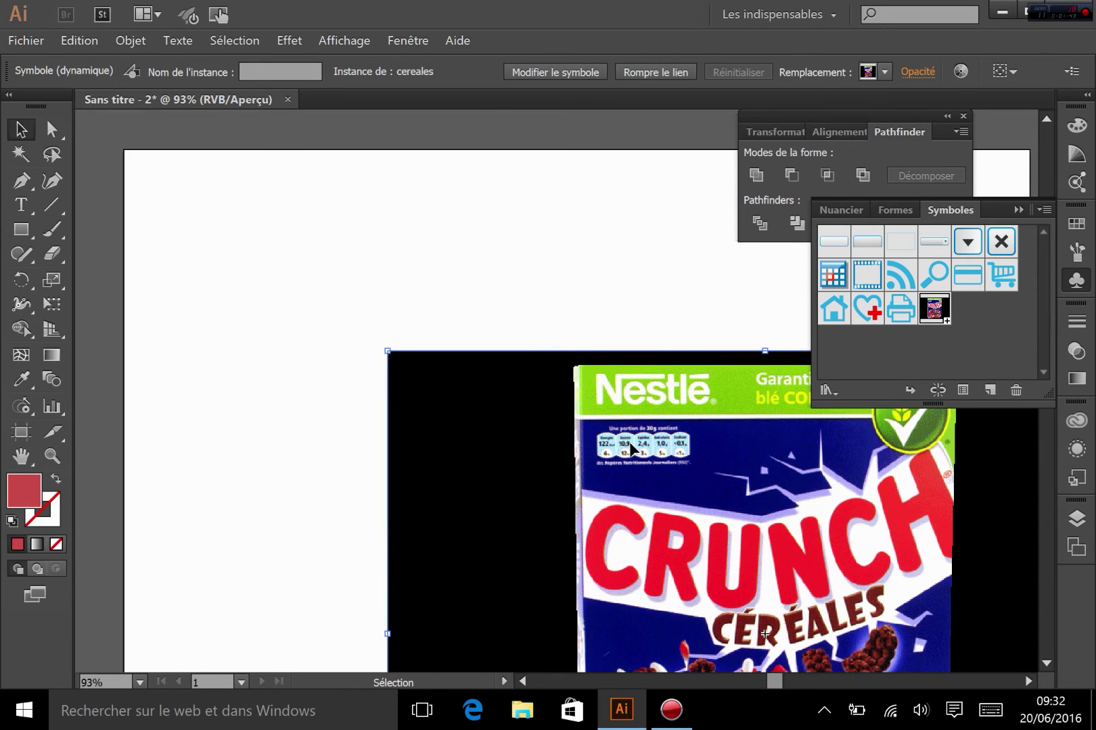
{"action": "key", "text": "Delete"}
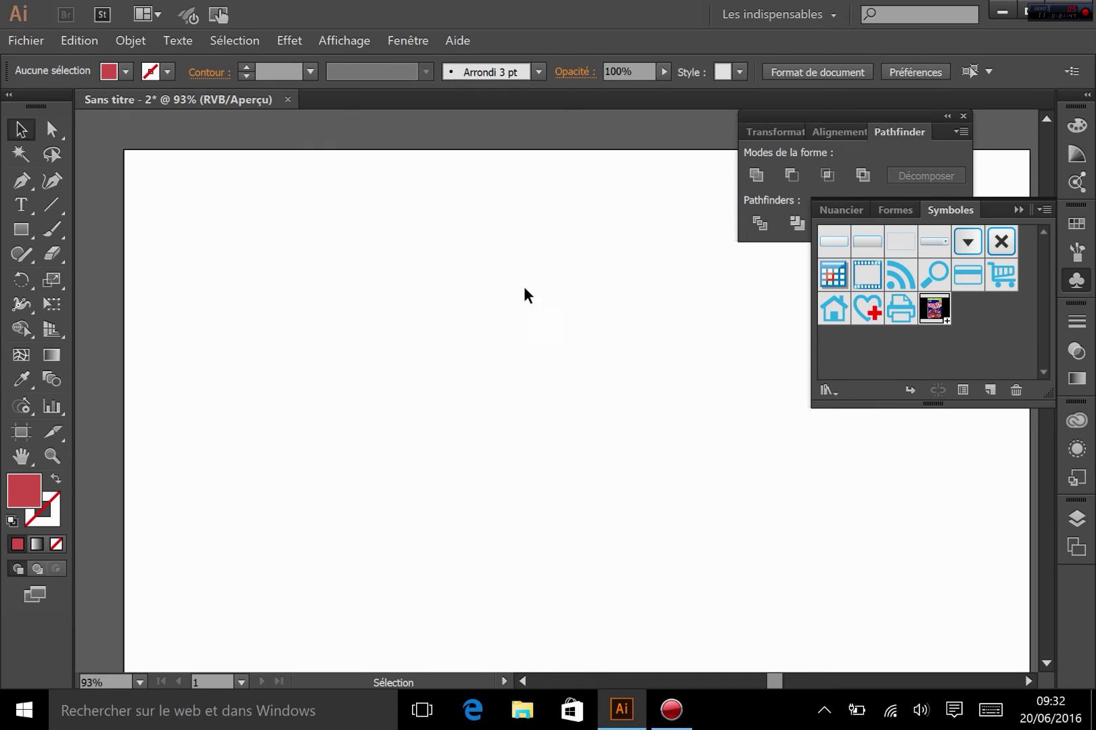
Draw a tall upright red rectangle without stroke on the artboard and widen it slightly towards the right.
{"action": "left_click", "coordinate": [21, 230]}
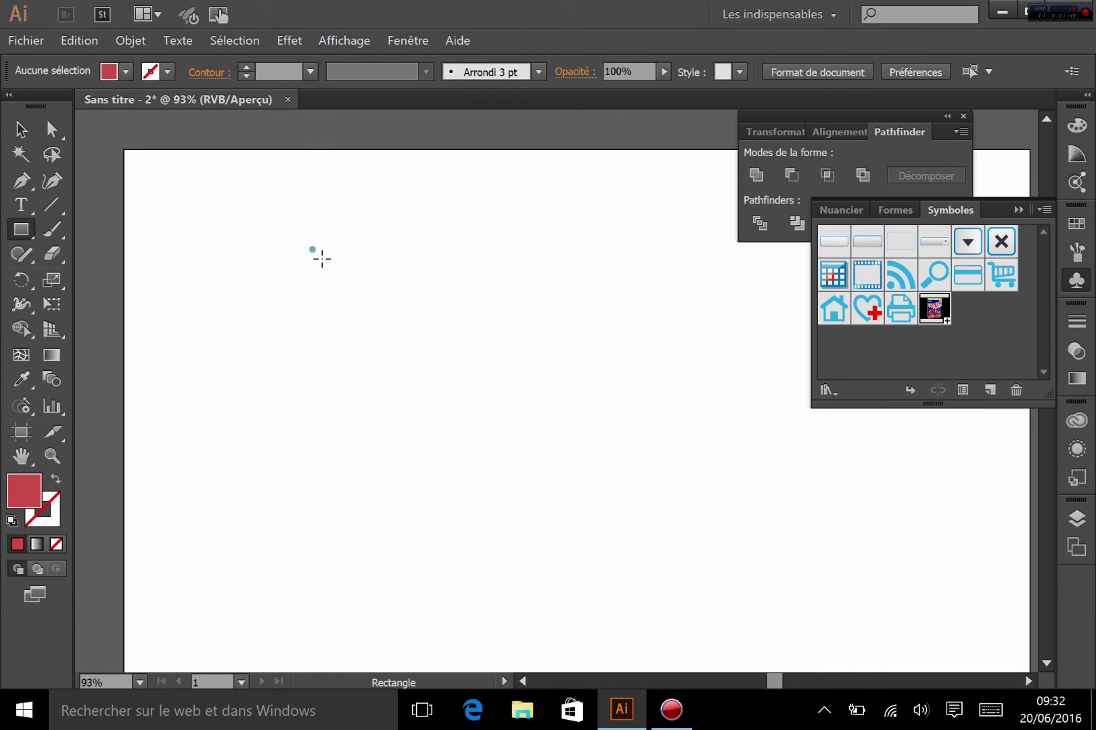
{"action": "left_click_drag", "start_coordinate": [321, 259], "coordinate": [485, 524]}
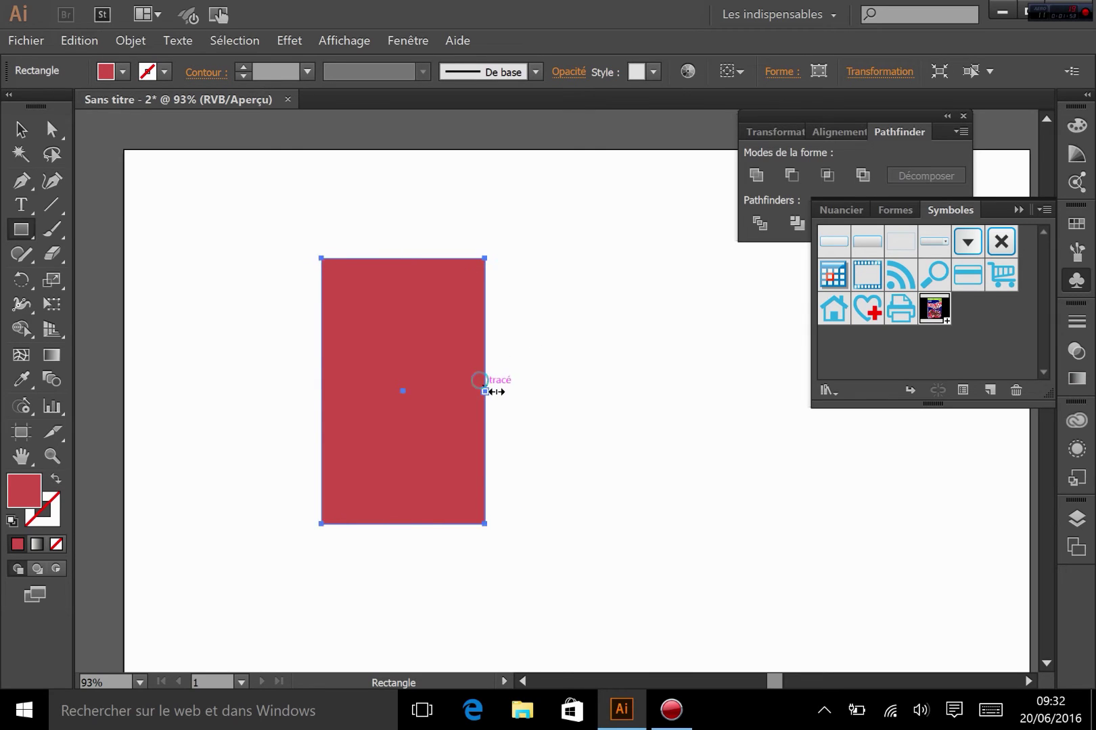
{"action": "left_click_drag", "start_coordinate": [486, 391], "coordinate": [499, 392]}
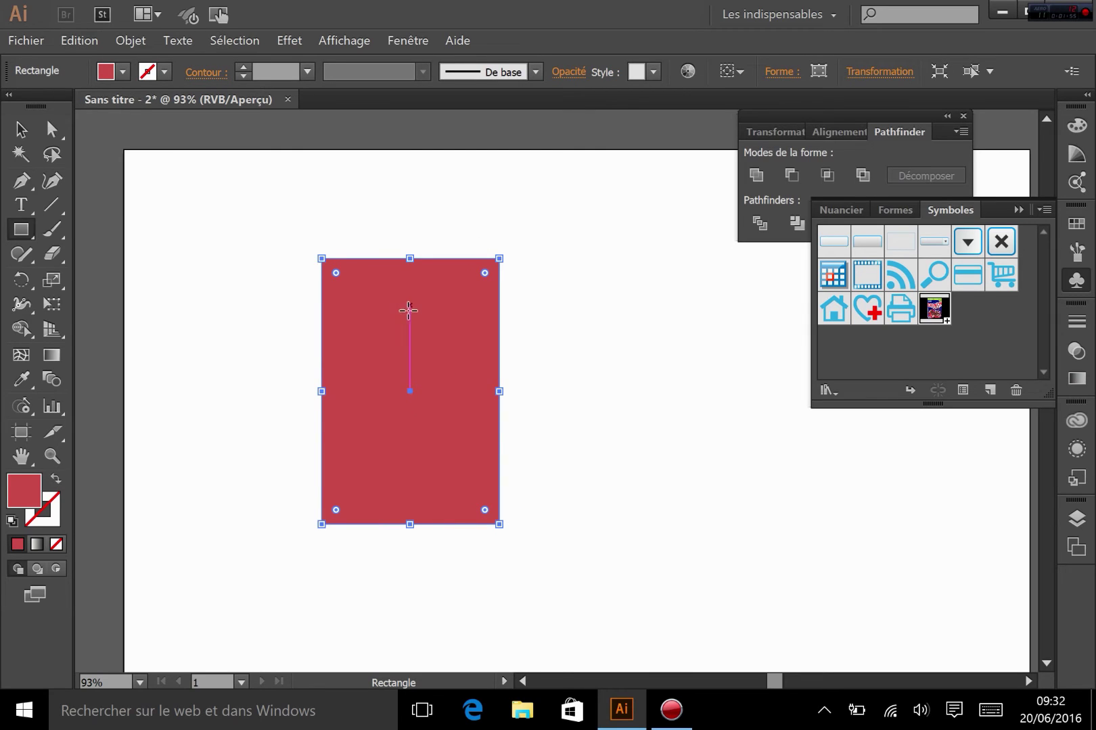
Start the 3D Extrude & Bevel effect (Extrusion et biseautage) on the rectangle with the preview enabled and the artwork uncovered.
{"action": "left_click", "coordinate": [290, 40]}
{"action": "mouse_move", "coordinate": [346, 164]}
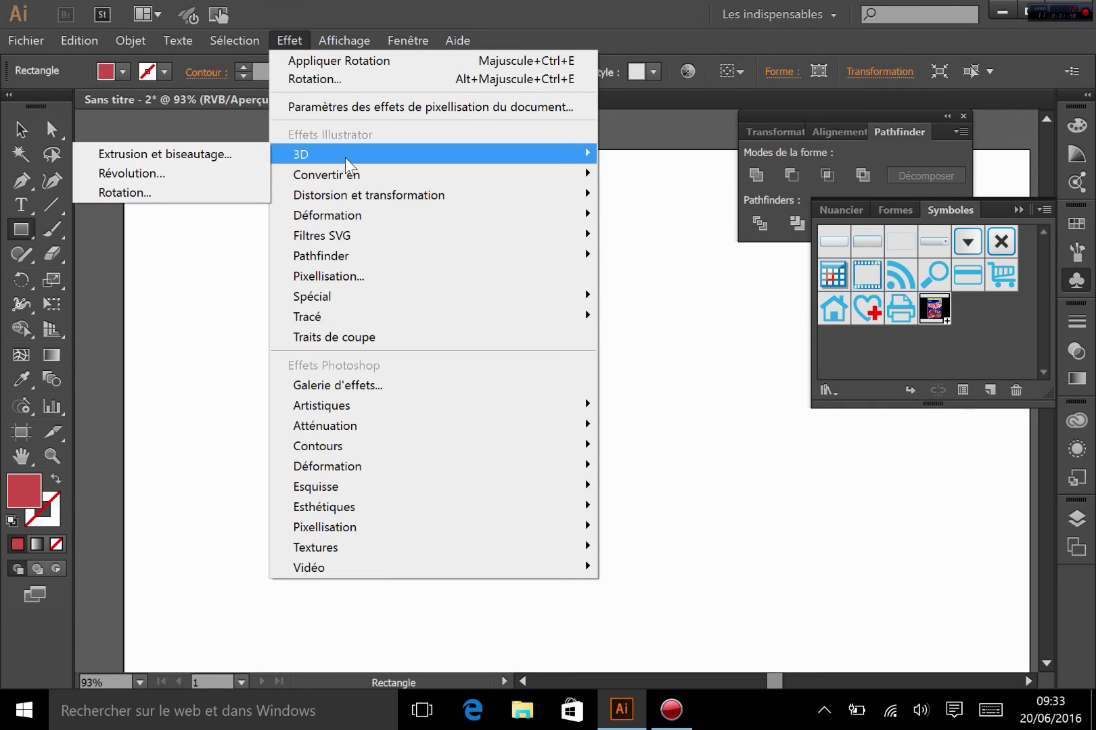
{"action": "left_click", "coordinate": [199, 155]}
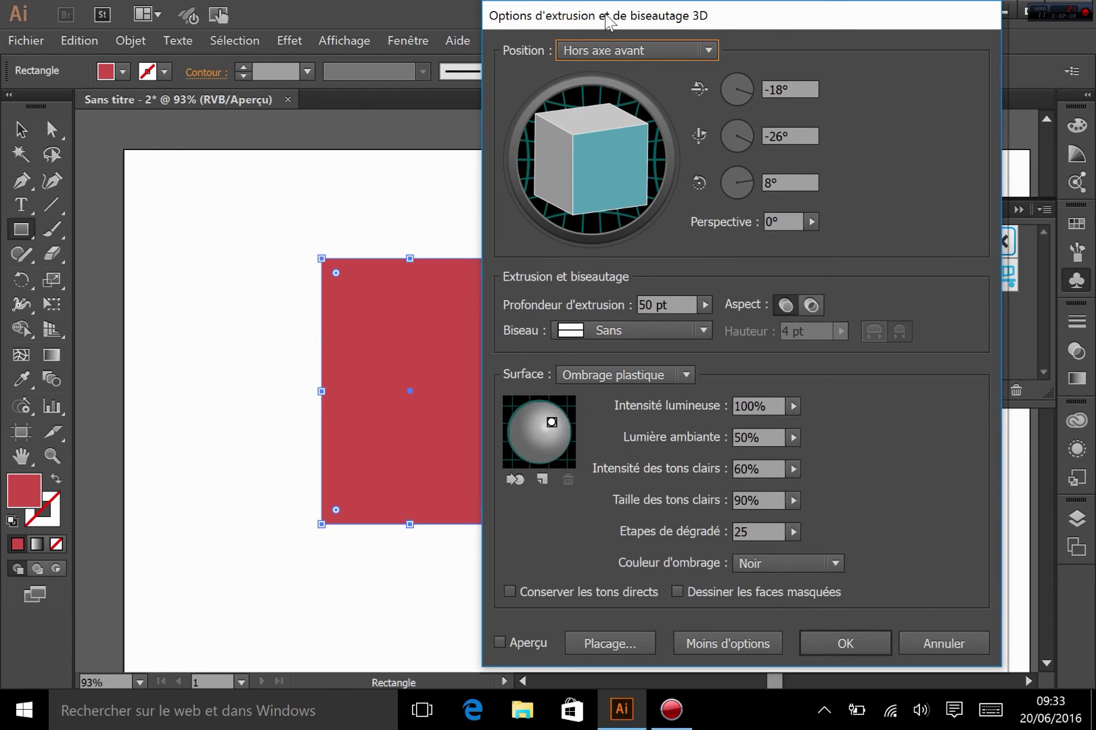
{"action": "left_click_drag", "start_coordinate": [699, 21], "coordinate": [774, 24]}
{"action": "left_click", "coordinate": [582, 641]}
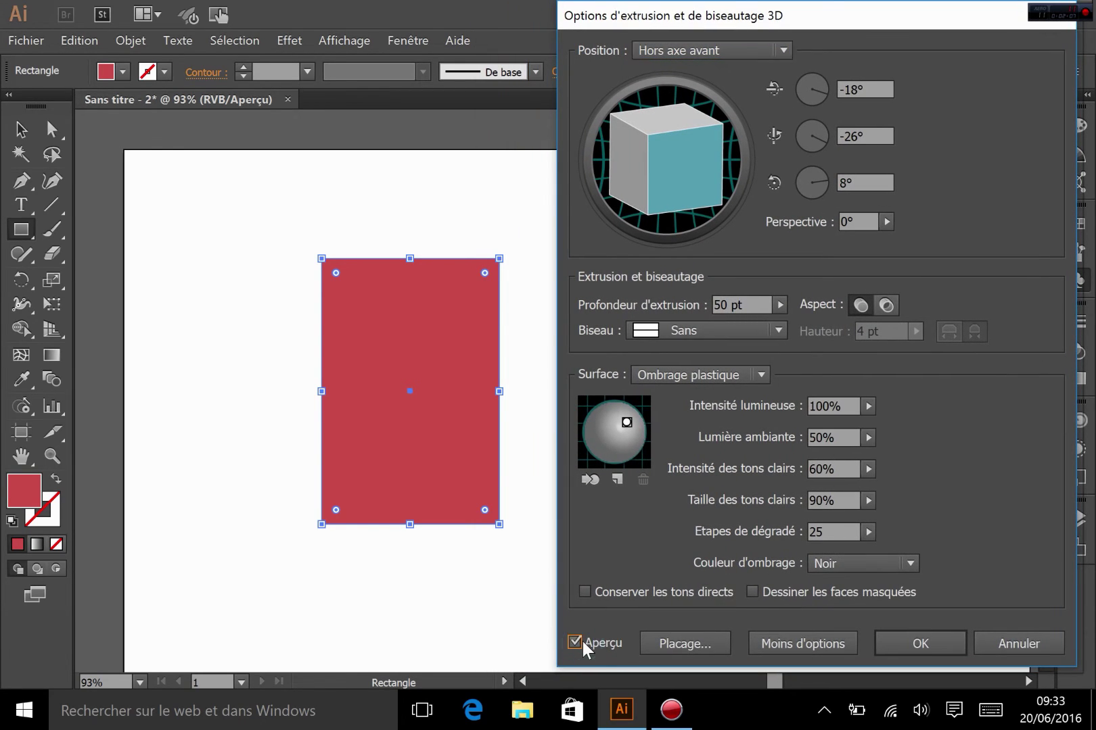
Set the extrusion depth of the 3D box to 70 pt.
{"action": "scroll", "coordinate": [722, 313], "scroll_direction": "up", "scroll_amount": 2}
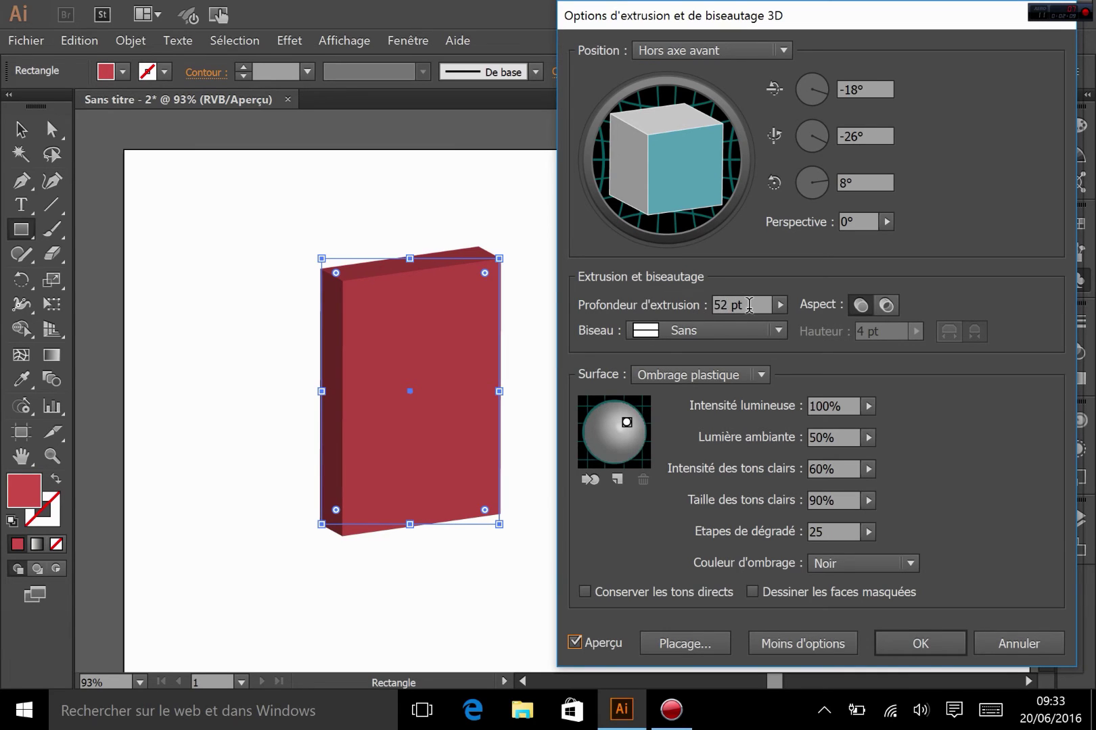
{"action": "left_click_drag", "start_coordinate": [749, 306], "coordinate": [685, 303]}
{"action": "type", "text": "70"}
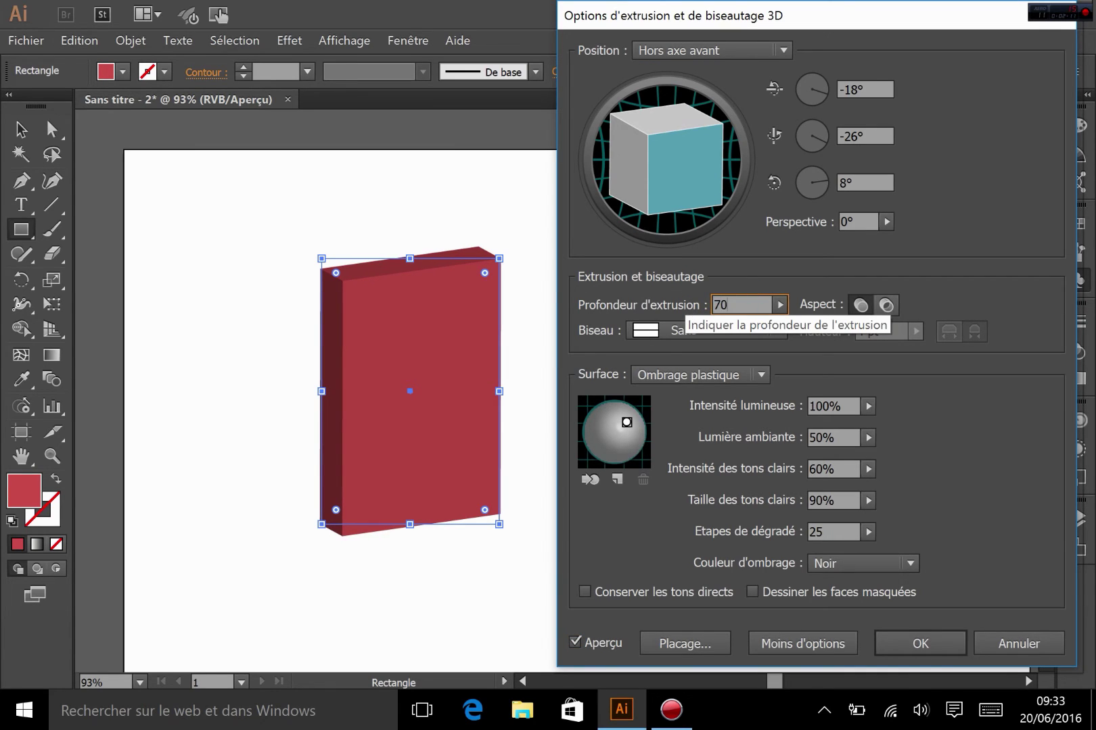
{"action": "key", "text": "Tab"}
{"action": "left_click", "coordinate": [755, 305]}
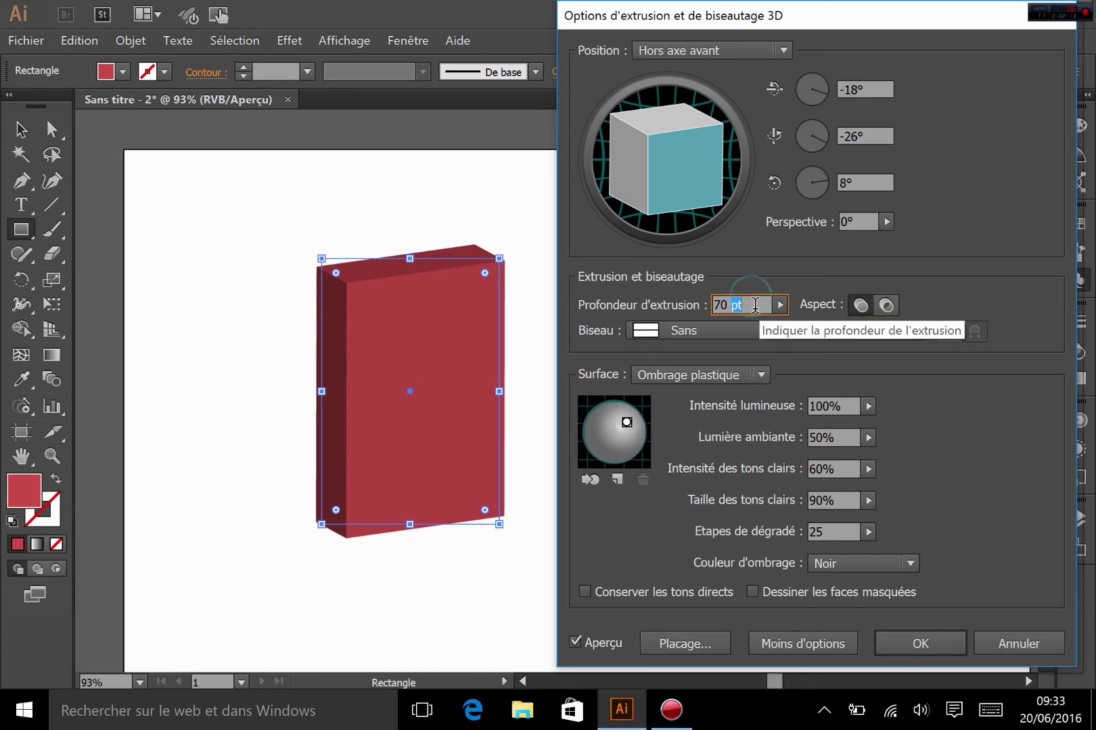
Set the extrusion depth to 80 pt and open the artwork mapping settings (Placage) for the box.
{"action": "type", "text": "80"}
{"action": "key", "text": "Tab"}
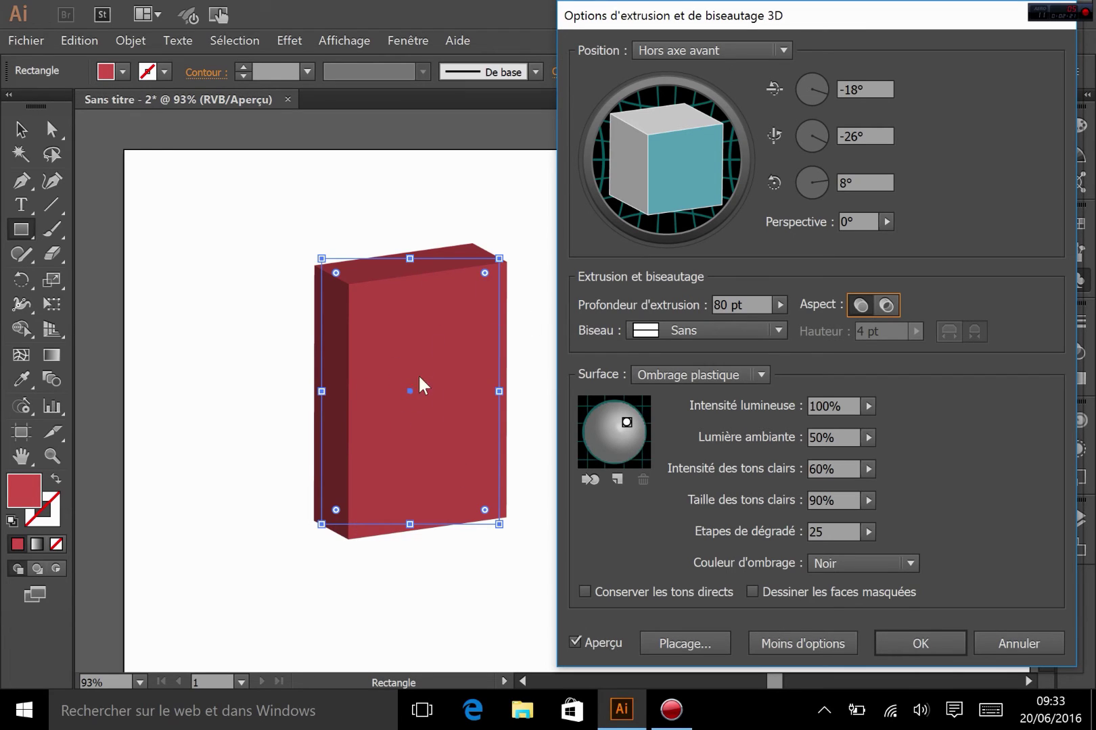
{"action": "left_click", "coordinate": [690, 647]}
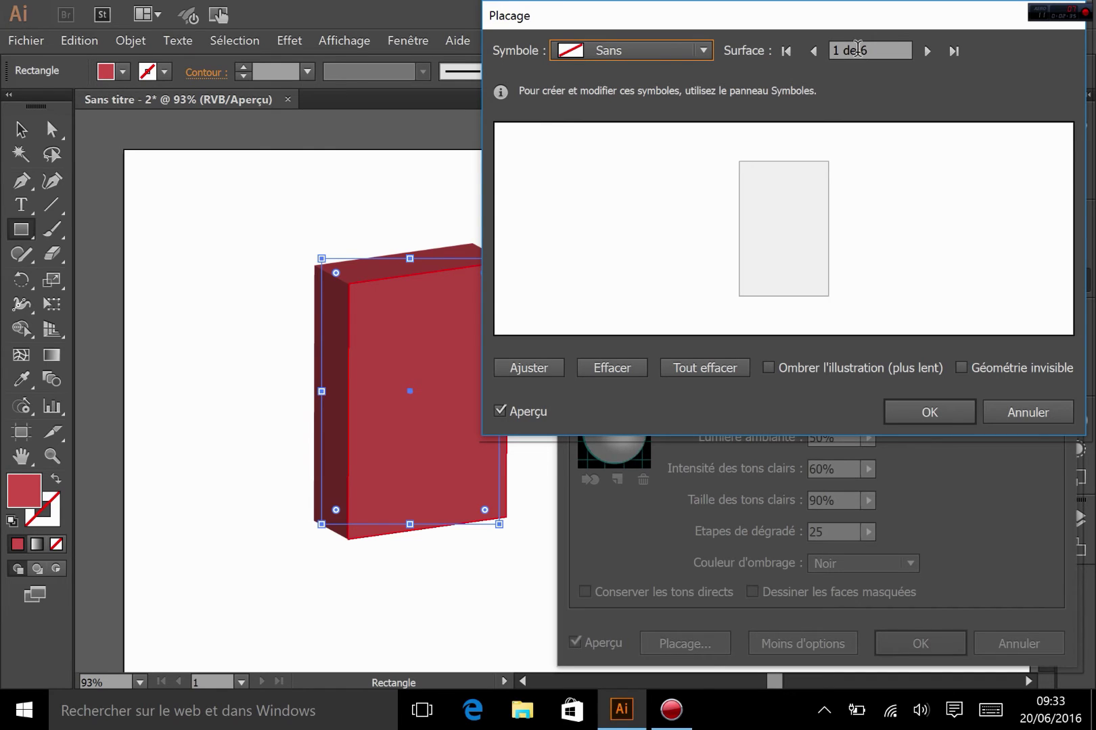
Go through all six surfaces of the box to identify which face each one is, ending back on surface 1.
{"action": "left_click", "coordinate": [923, 57]}
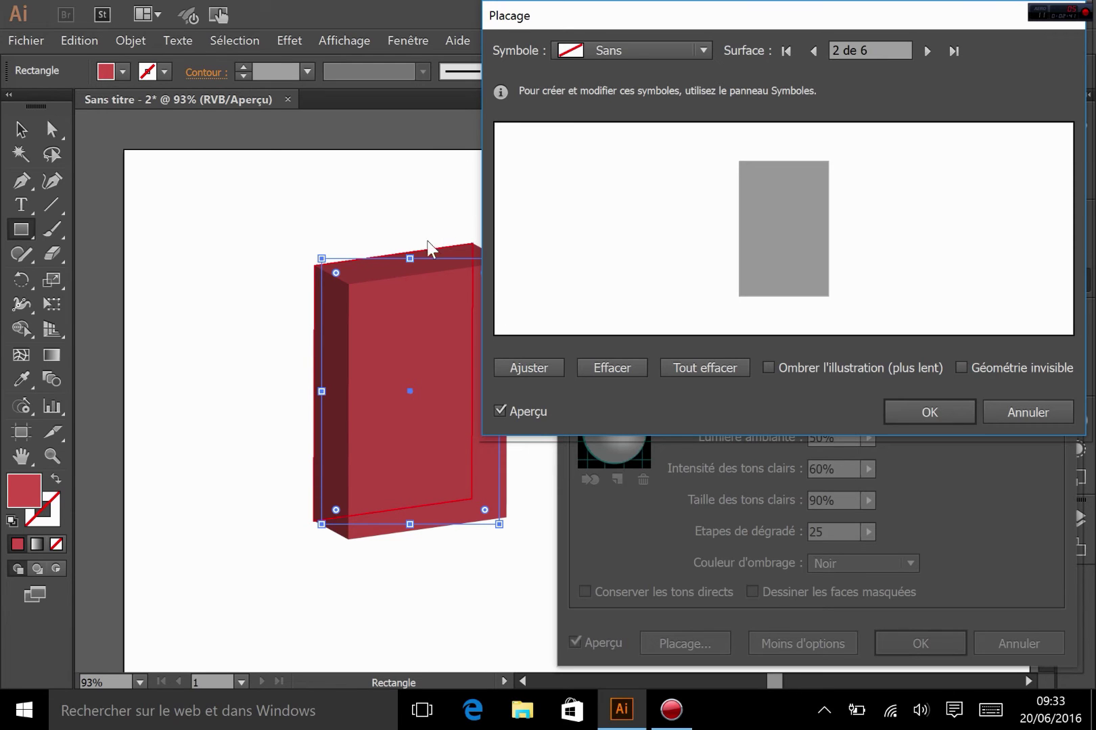
{"action": "left_click", "coordinate": [925, 54]}
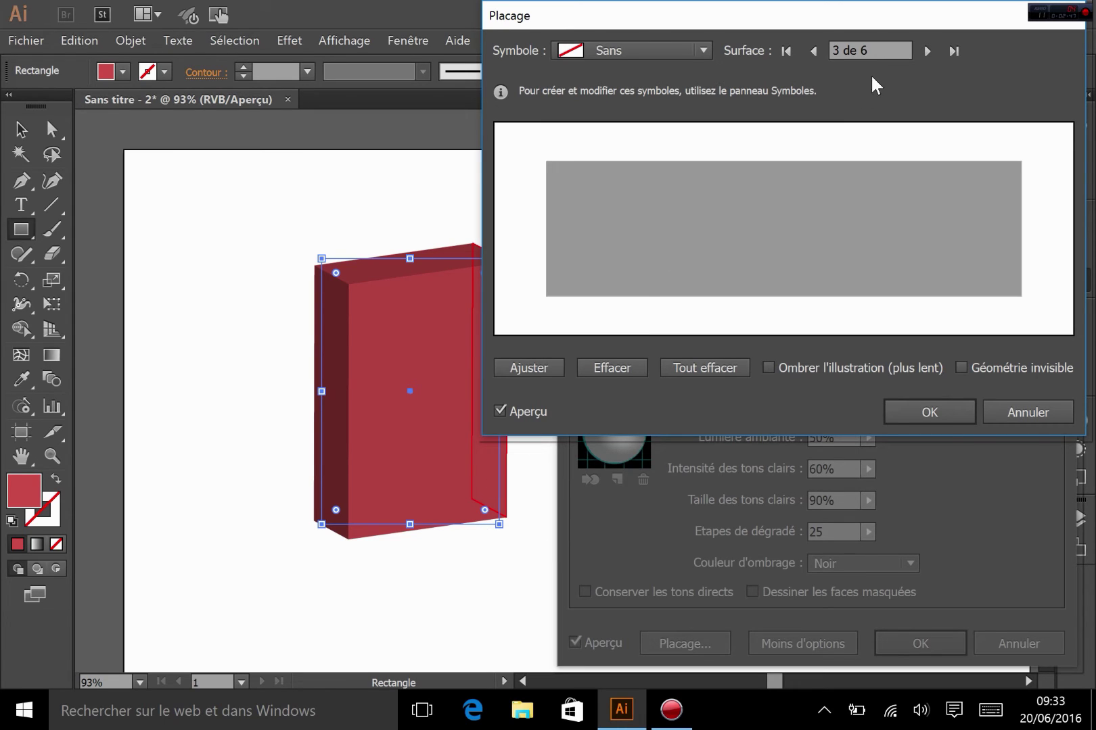
{"action": "left_click", "coordinate": [928, 51]}
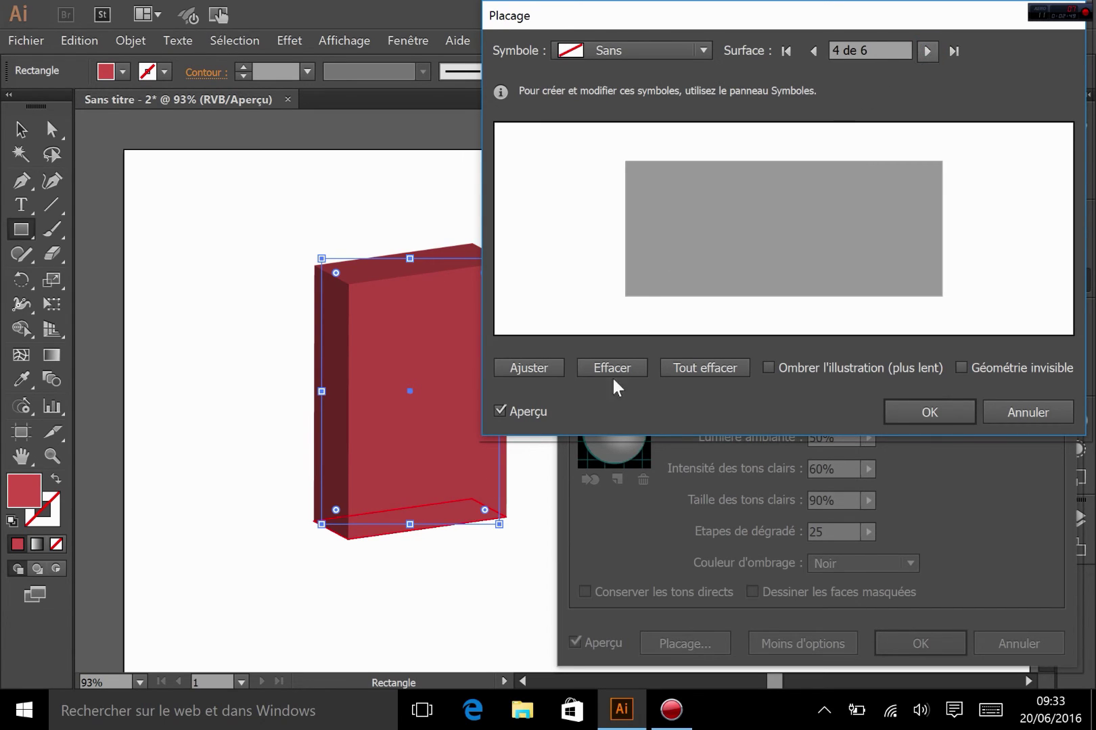
{"action": "left_click", "coordinate": [920, 54]}
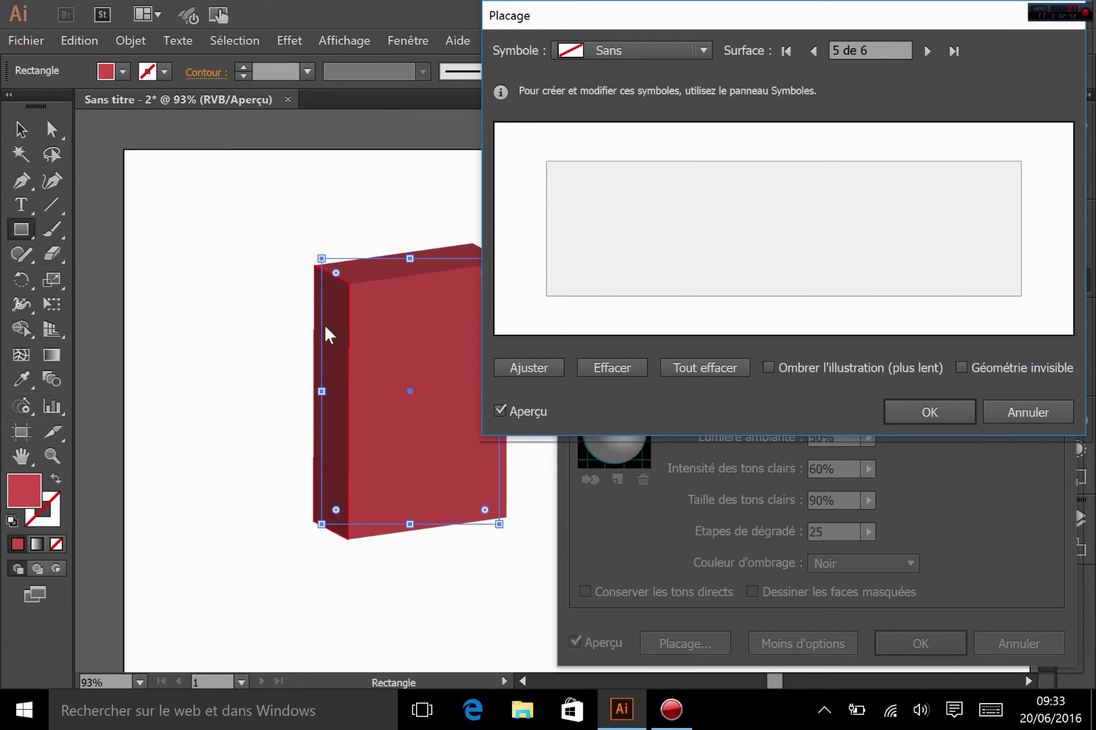
{"action": "left_click", "coordinate": [920, 55]}
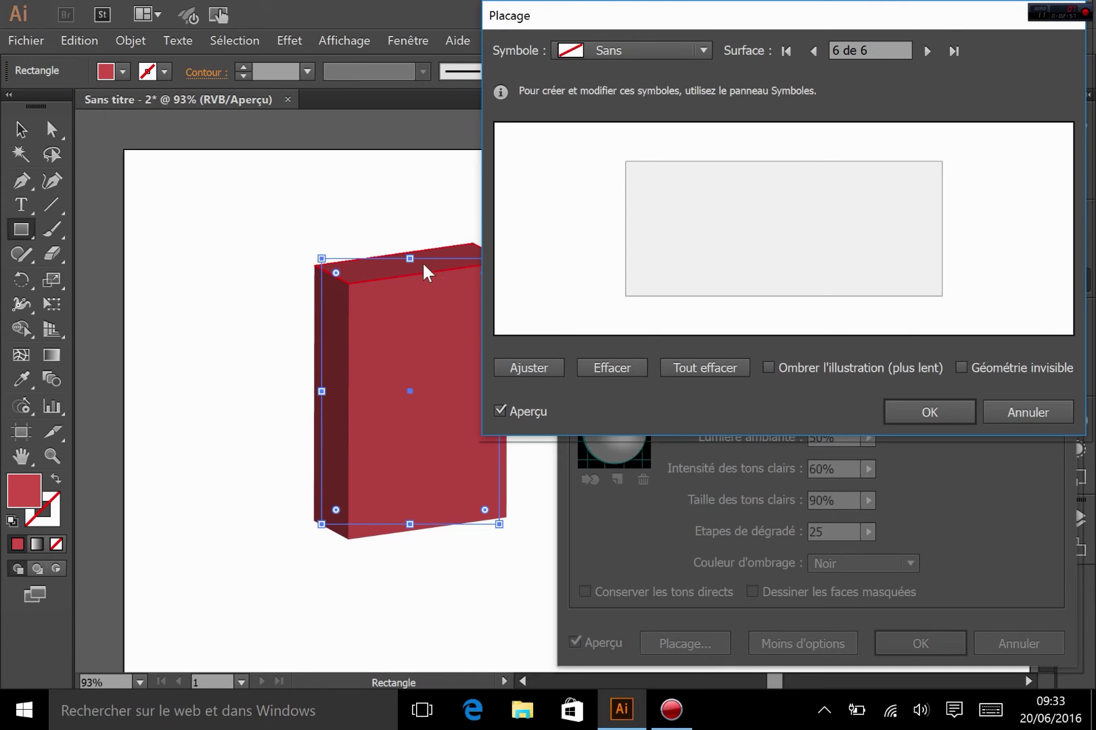
{"action": "left_click", "coordinate": [926, 51]}
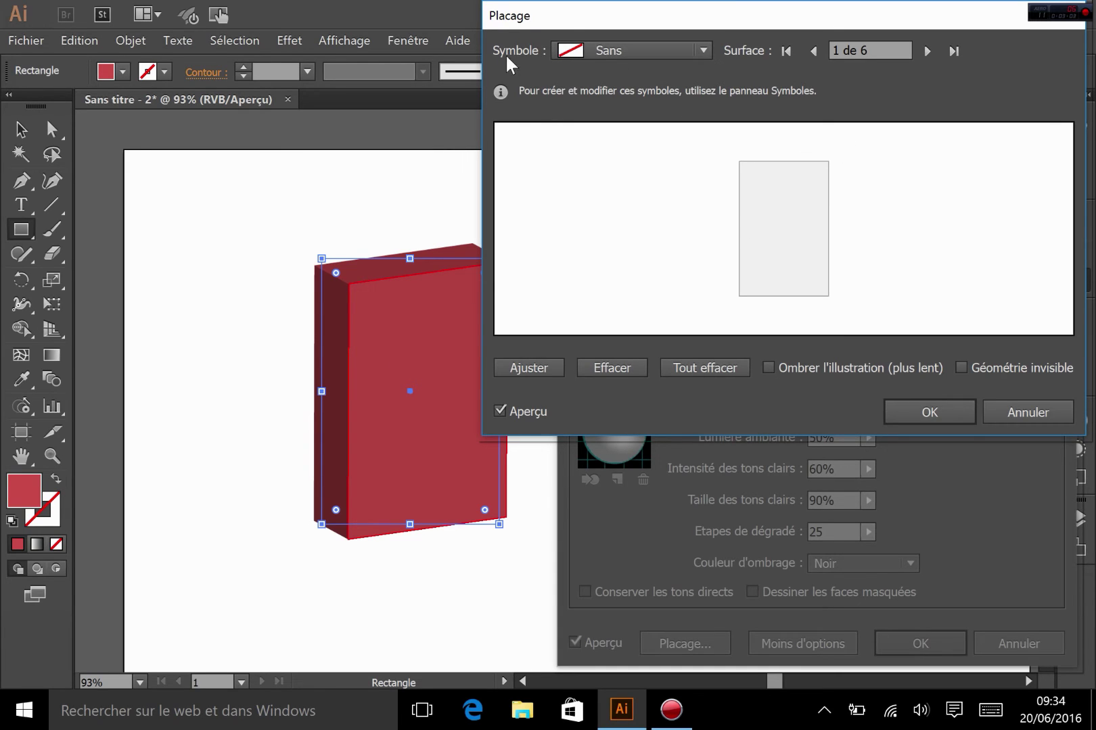
Map the cereales symbol onto surface 1, the front face of the box.
{"action": "left_click", "coordinate": [609, 49]}
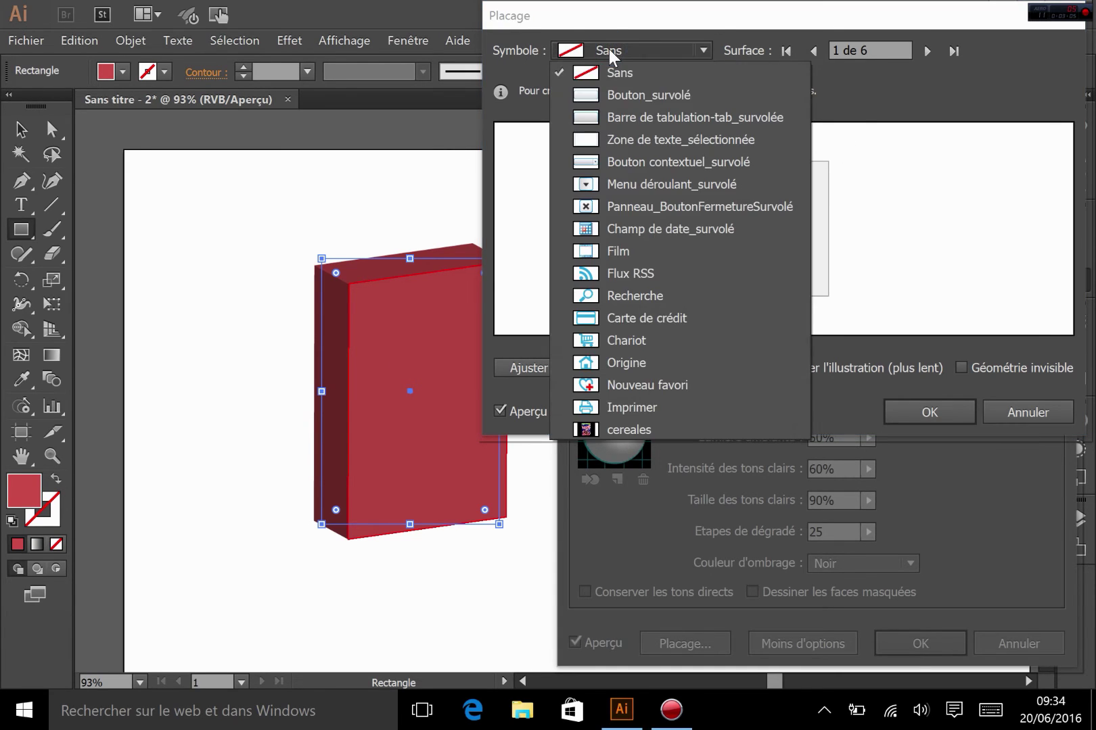
{"action": "left_click", "coordinate": [636, 429]}
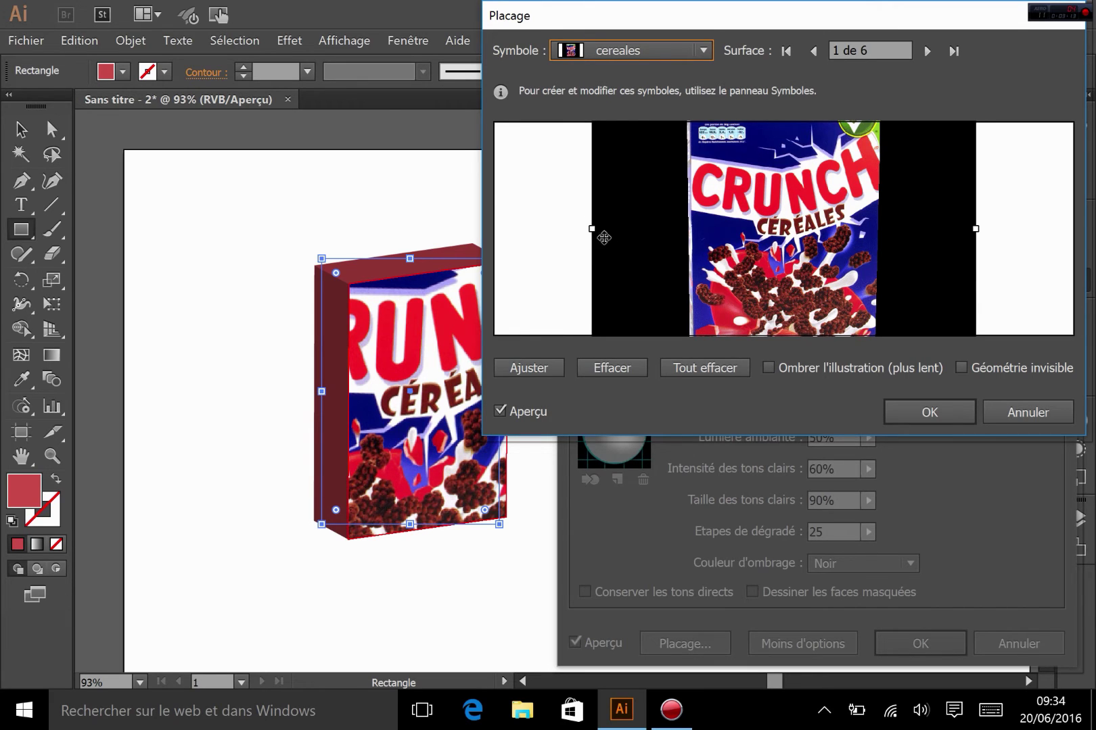
{"action": "left_click", "coordinate": [702, 51]}
{"action": "left_click", "coordinate": [734, 183]}
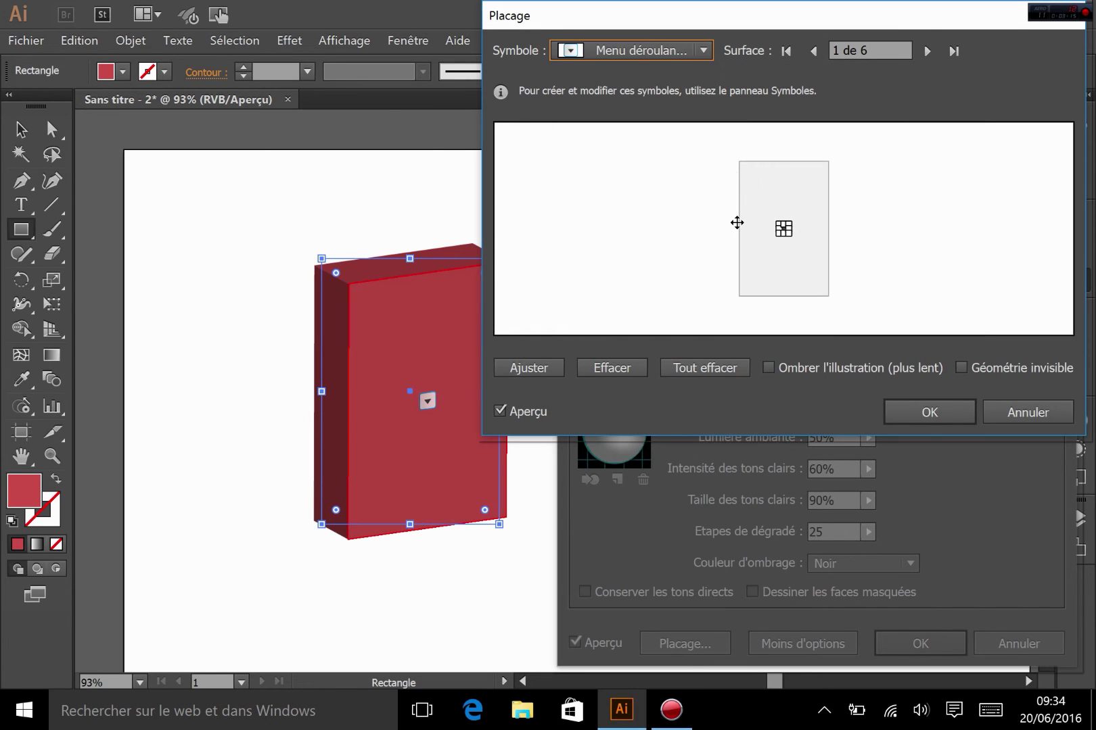
{"action": "left_click", "coordinate": [669, 49]}
{"action": "left_click", "coordinate": [610, 424]}
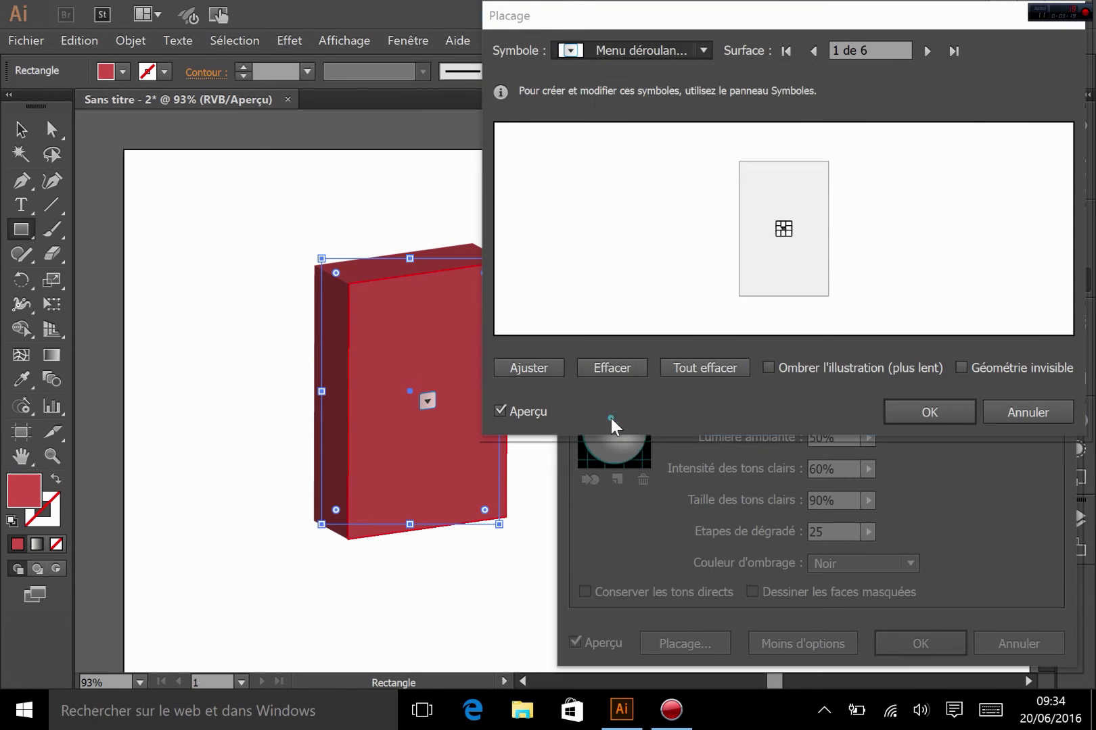
Try to narrow the cereales artwork from both sides by hand and move it lower on the front face.
{"action": "left_click_drag", "start_coordinate": [592, 233], "coordinate": [634, 229]}
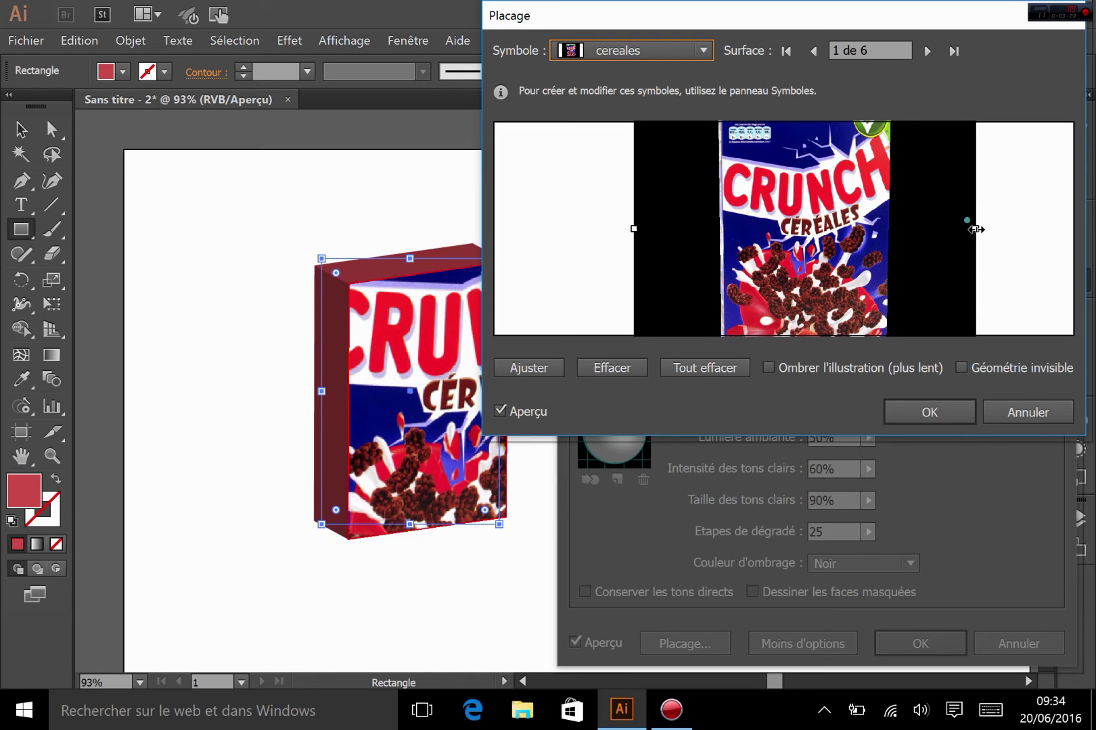
{"action": "left_click_drag", "start_coordinate": [975, 229], "coordinate": [925, 229]}
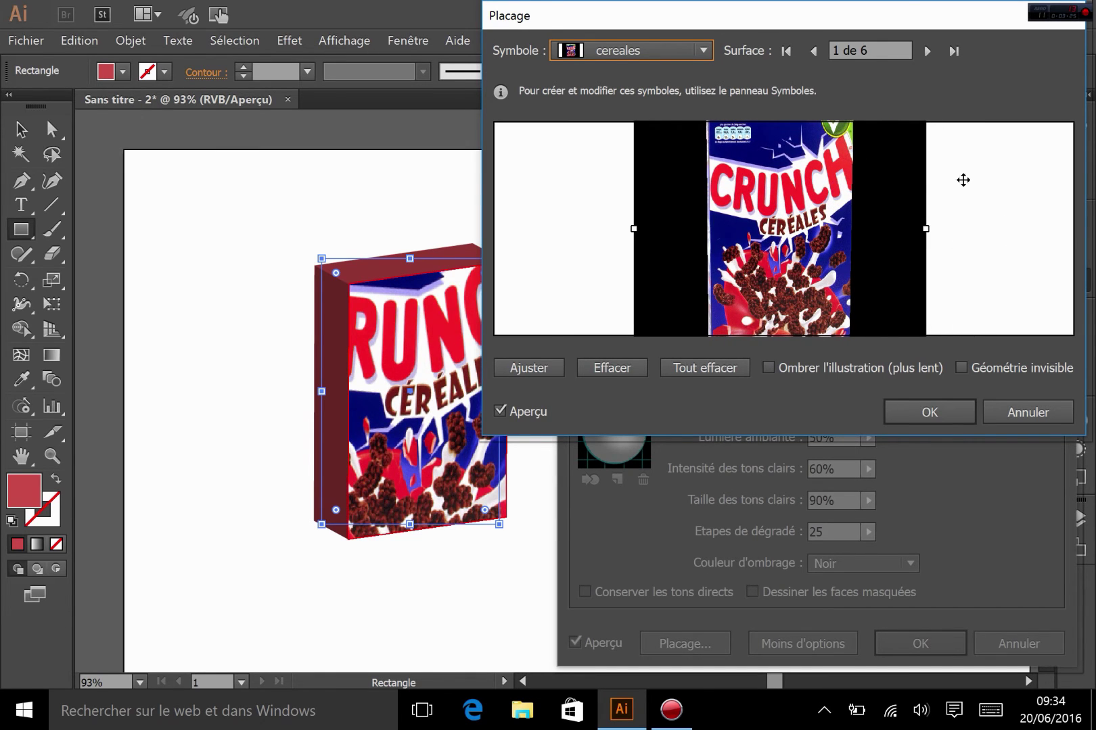
{"action": "left_click_drag", "start_coordinate": [832, 170], "coordinate": [797, 211]}
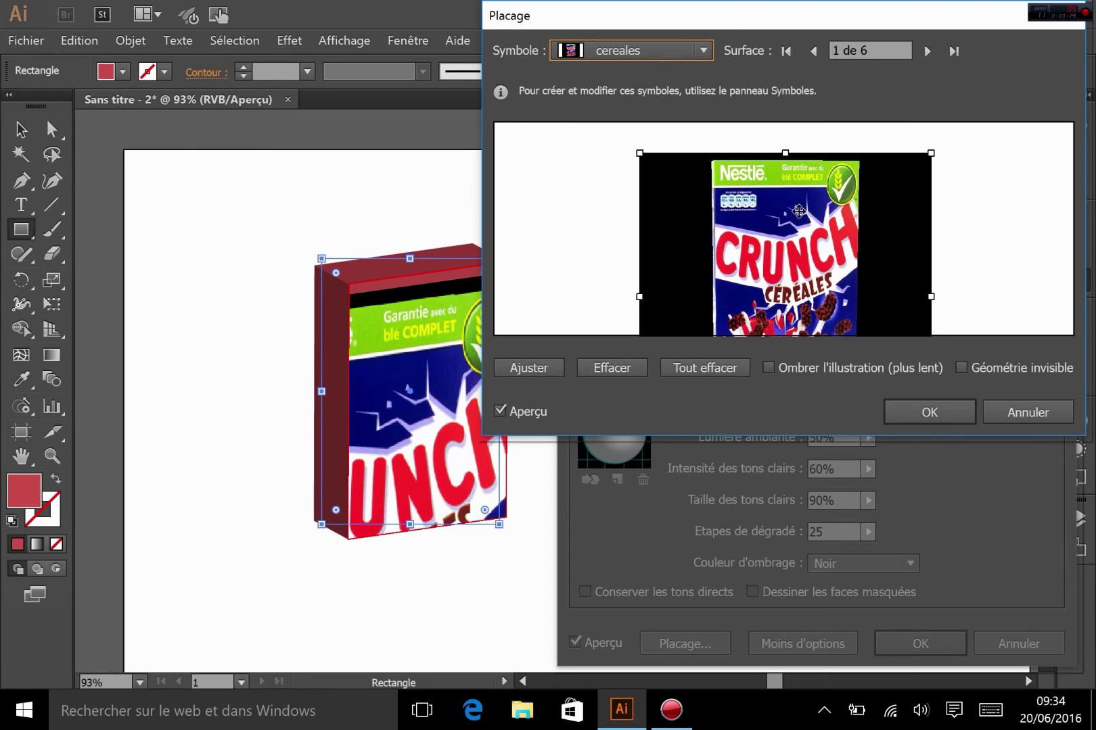
Fit the cereales artwork to the front face and stretch it in width and height until its black margins fall outside the face.
{"action": "left_click", "coordinate": [534, 368]}
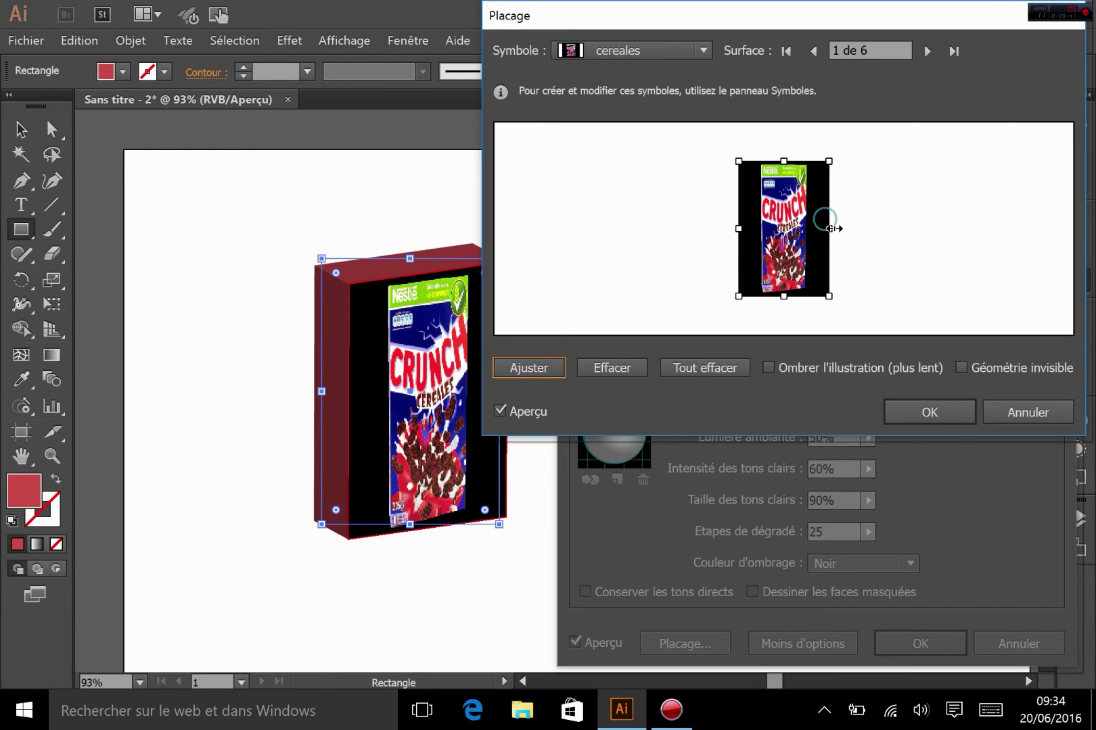
{"action": "key", "text": "alt"}
{"action": "left_click_drag", "start_coordinate": [831, 229], "coordinate": [845, 229]}
{"action": "left_click_drag", "start_coordinate": [737, 228], "coordinate": [722, 228]}
{"action": "left_click_drag", "start_coordinate": [844, 228], "coordinate": [861, 233]}
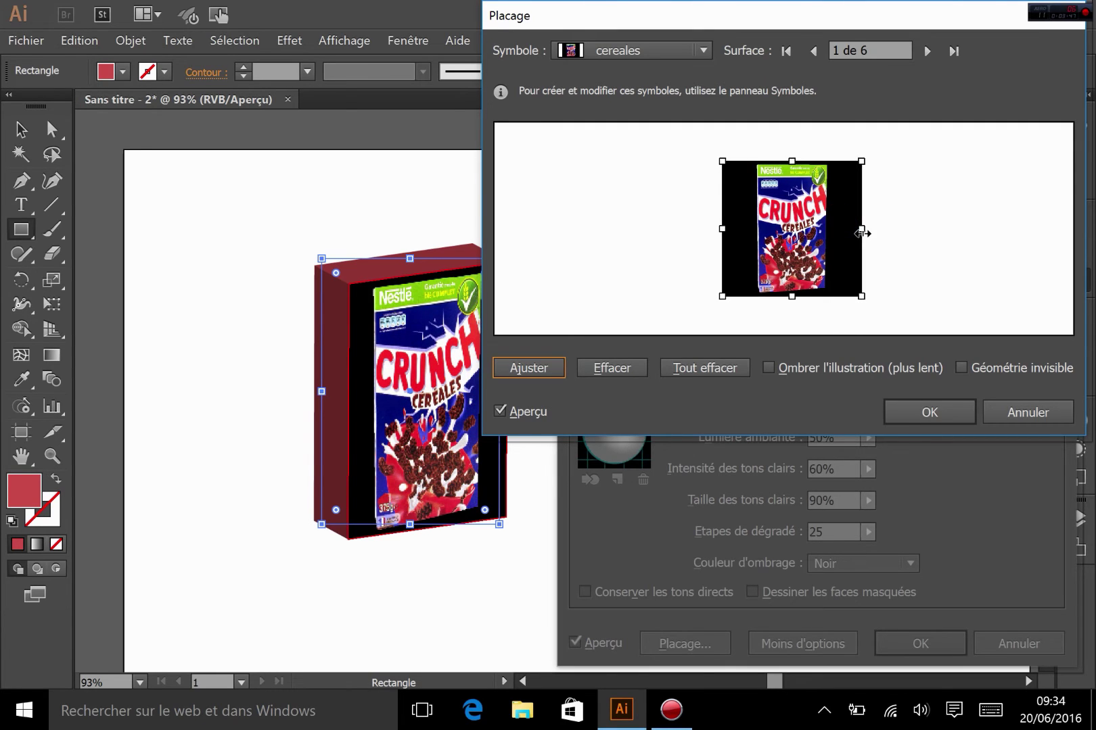
{"action": "left_click_drag", "start_coordinate": [722, 228], "coordinate": [706, 229]}
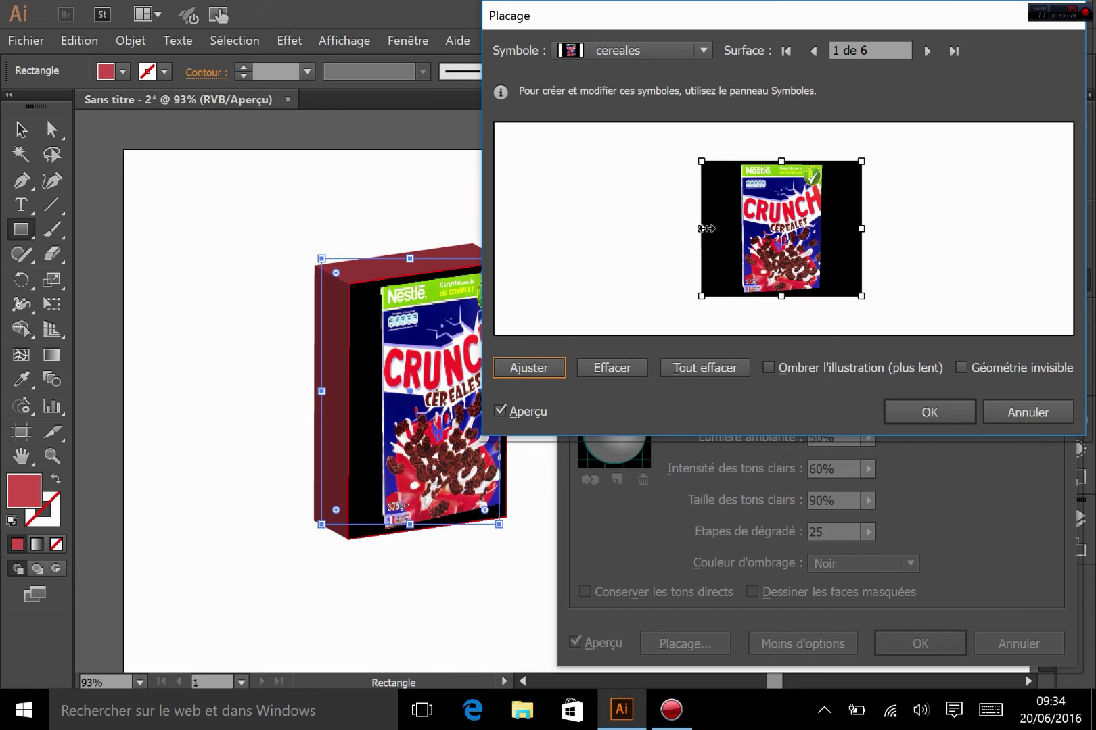
{"action": "left_click_drag", "start_coordinate": [861, 229], "coordinate": [871, 233]}
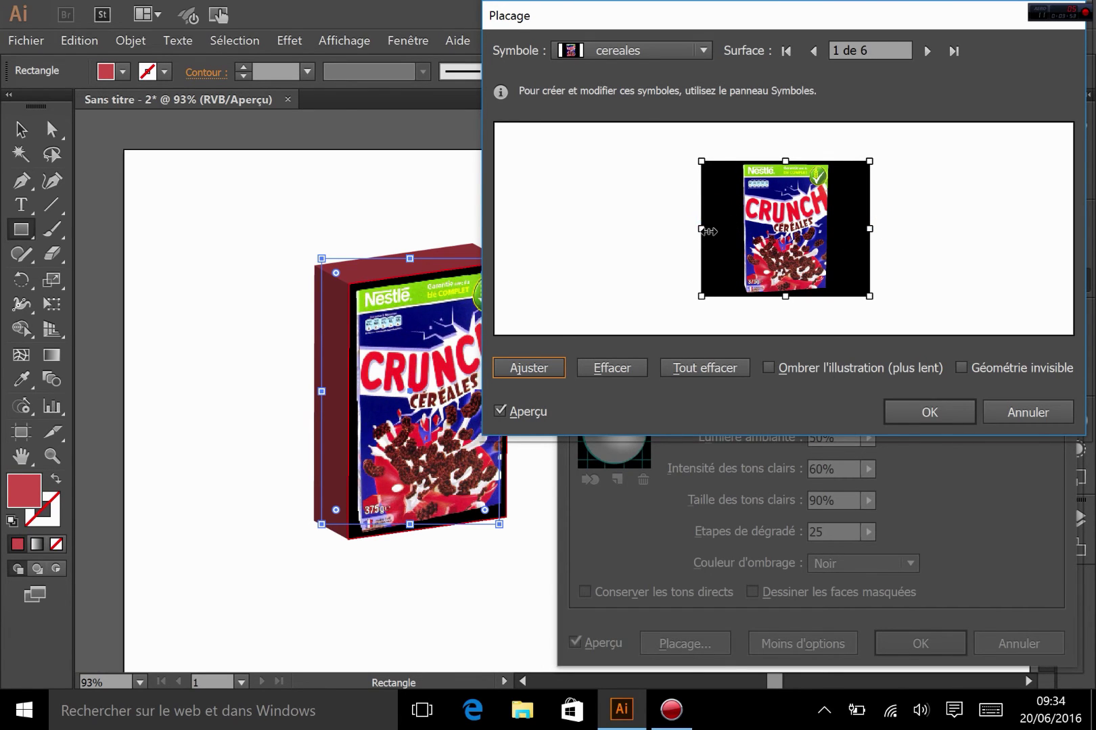
{"action": "left_click_drag", "start_coordinate": [707, 232], "coordinate": [688, 231]}
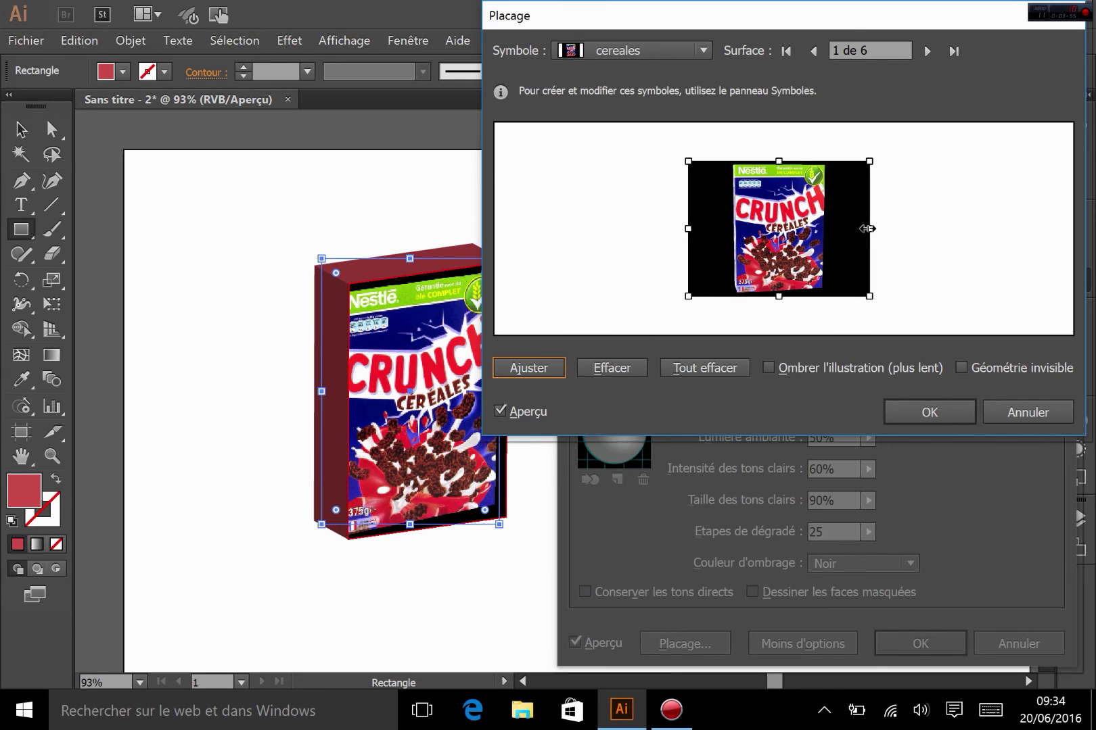
{"action": "left_click_drag", "start_coordinate": [867, 229], "coordinate": [883, 229]}
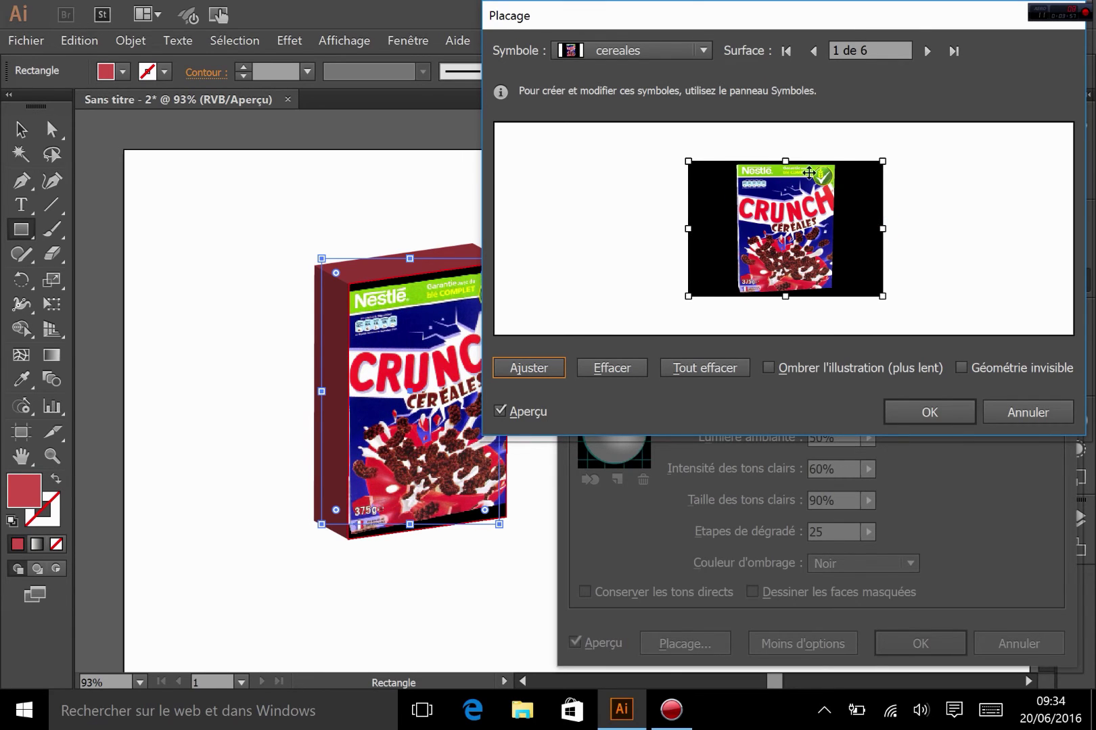
{"action": "left_click_drag", "start_coordinate": [784, 161], "coordinate": [781, 153]}
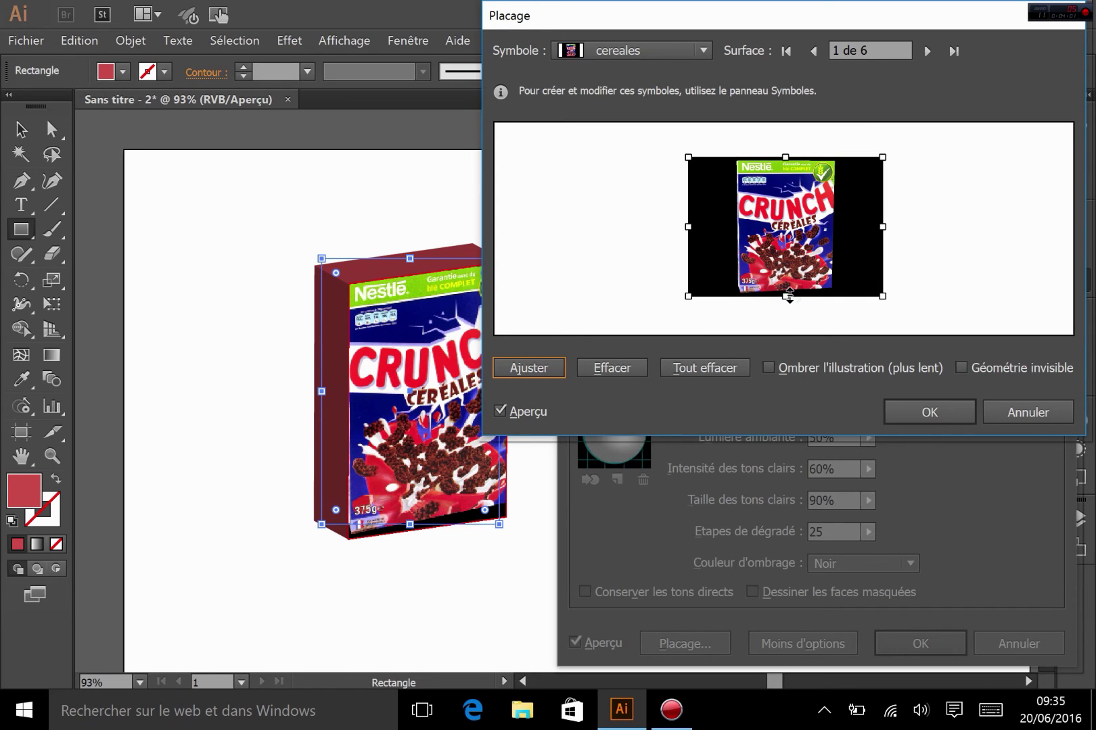
{"action": "left_click_drag", "start_coordinate": [789, 297], "coordinate": [788, 305]}
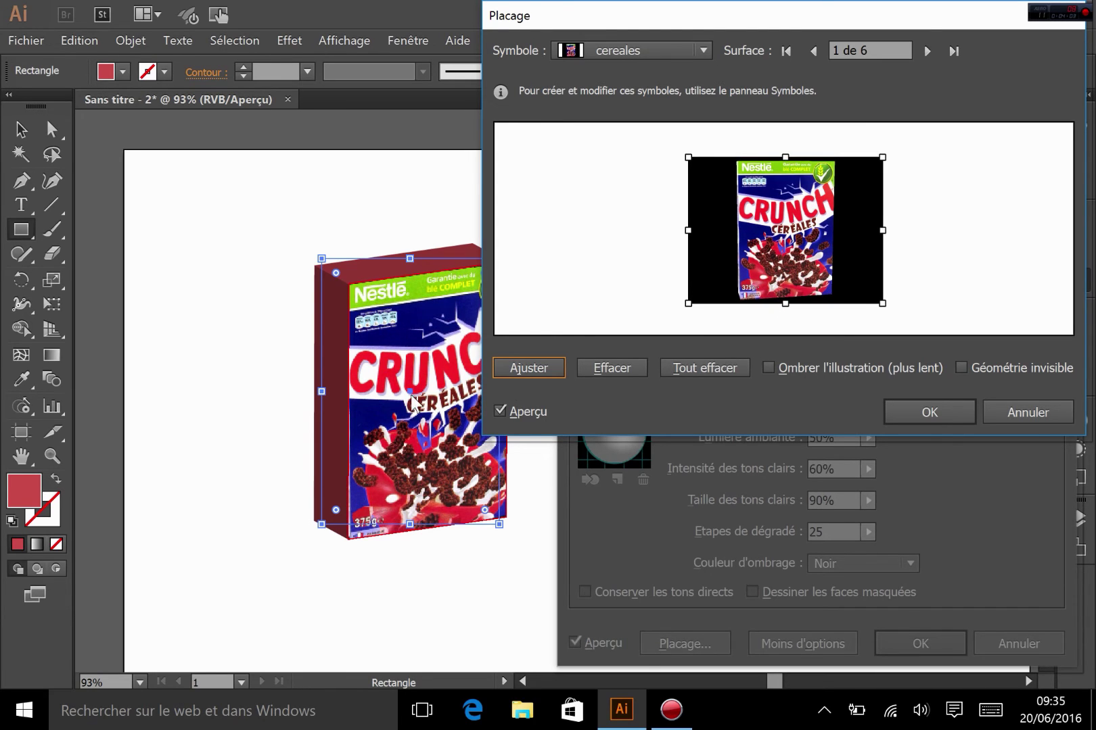
Enable artwork shading (Ombrer l'illustration) for the mapped symbol, keeping the whole box uncovered.
{"action": "left_click_drag", "start_coordinate": [703, 23], "coordinate": [751, 24]}
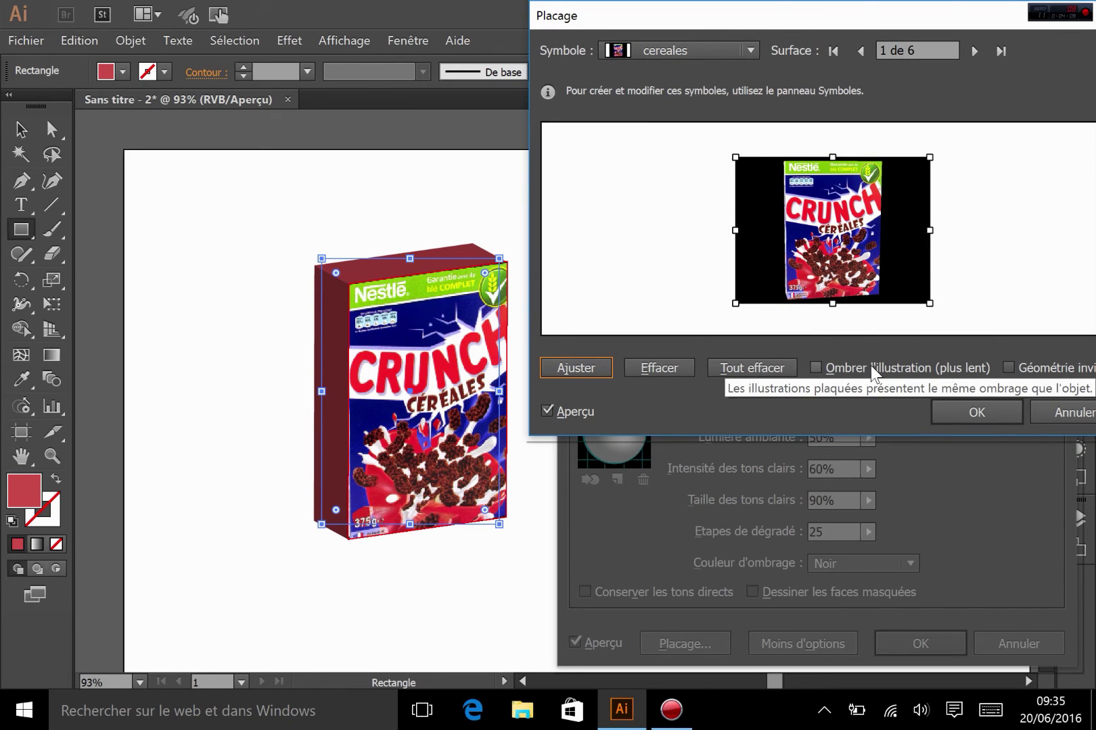
{"action": "left_click", "coordinate": [915, 369]}
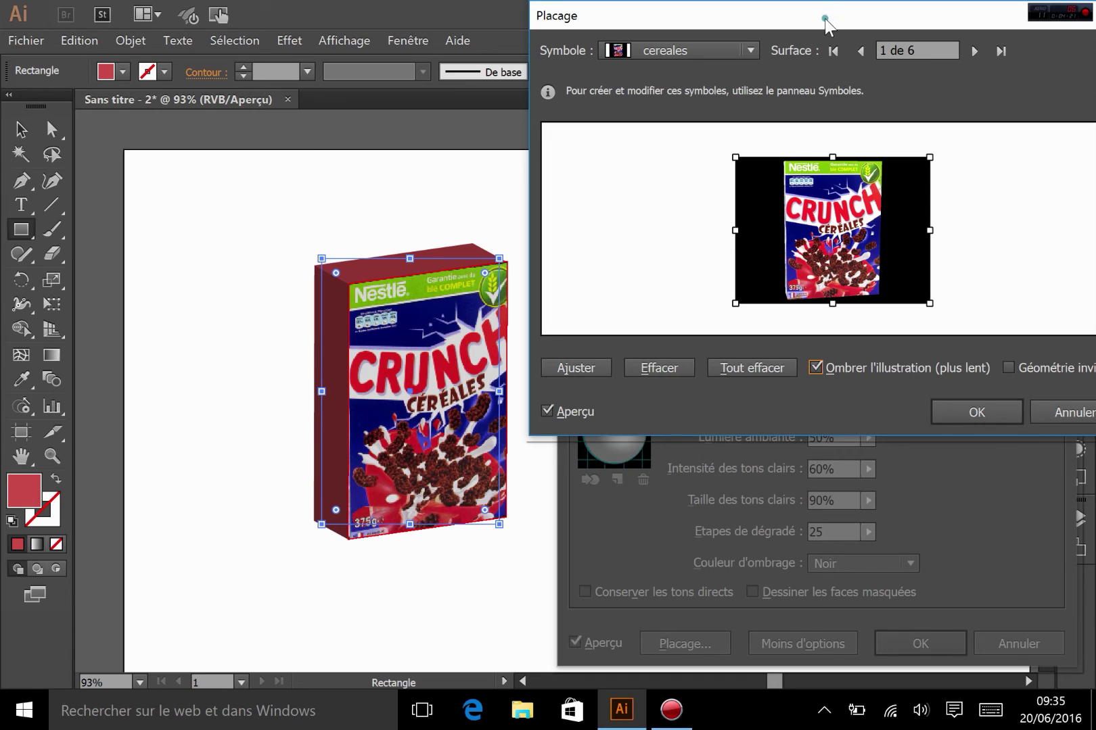
{"action": "mouse_move", "coordinate": [825, 19]}
{"action": "left_mouse_down"}
{"action": "mouse_move", "coordinate": [770, 20]}
{"action": "mouse_move", "coordinate": [840, 37]}
{"action": "left_mouse_up"}
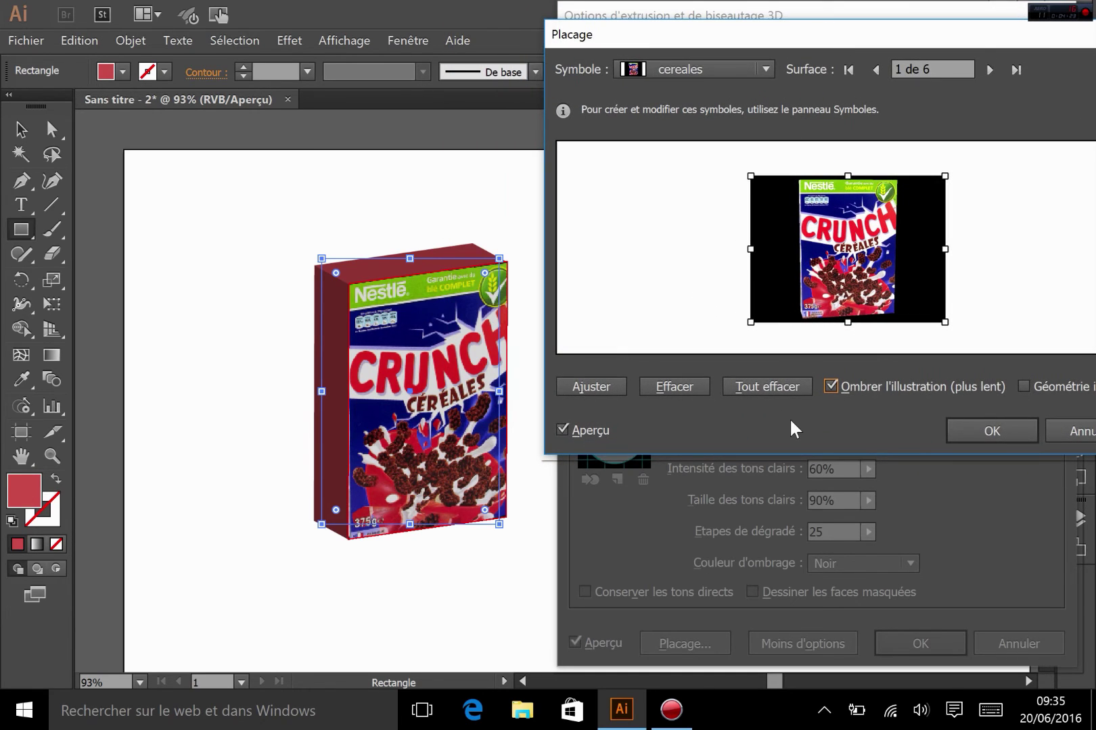
Map the Nouveau favori heart symbol onto surface 6, the top face of the box.
{"action": "left_click", "coordinate": [980, 68]}
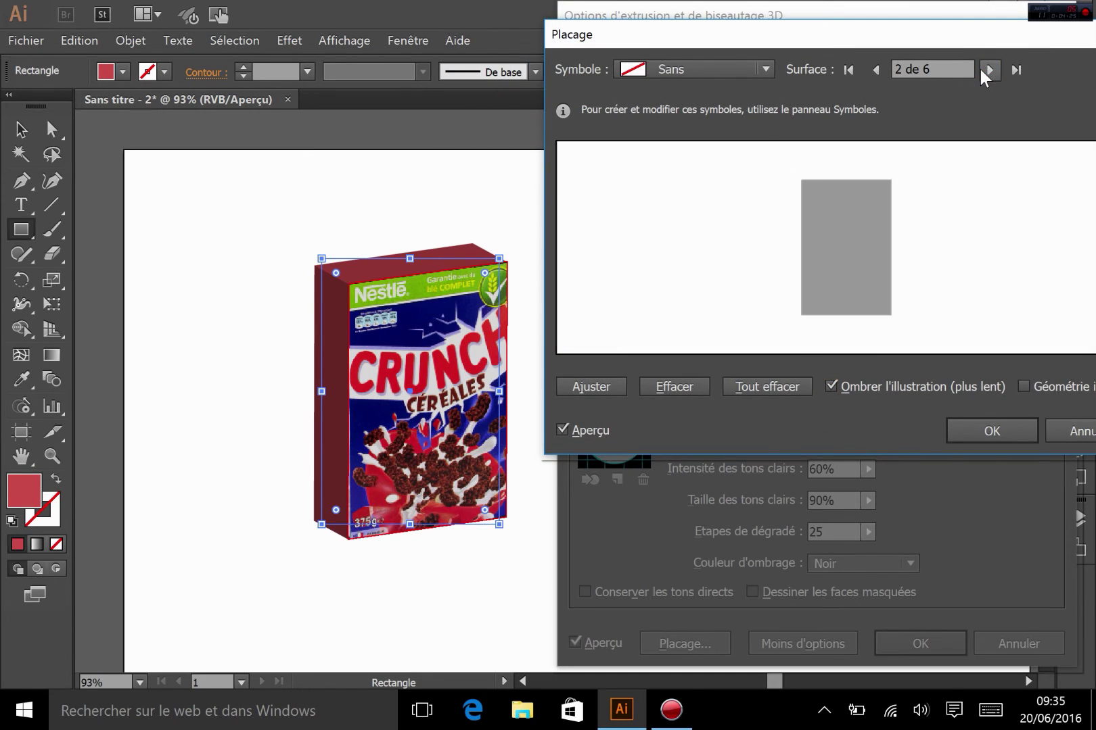
{"action": "left_click", "coordinate": [980, 68]}
{"action": "left_click", "coordinate": [980, 68]}
{"action": "left_click", "coordinate": [980, 68]}
{"action": "left_click", "coordinate": [979, 68]}
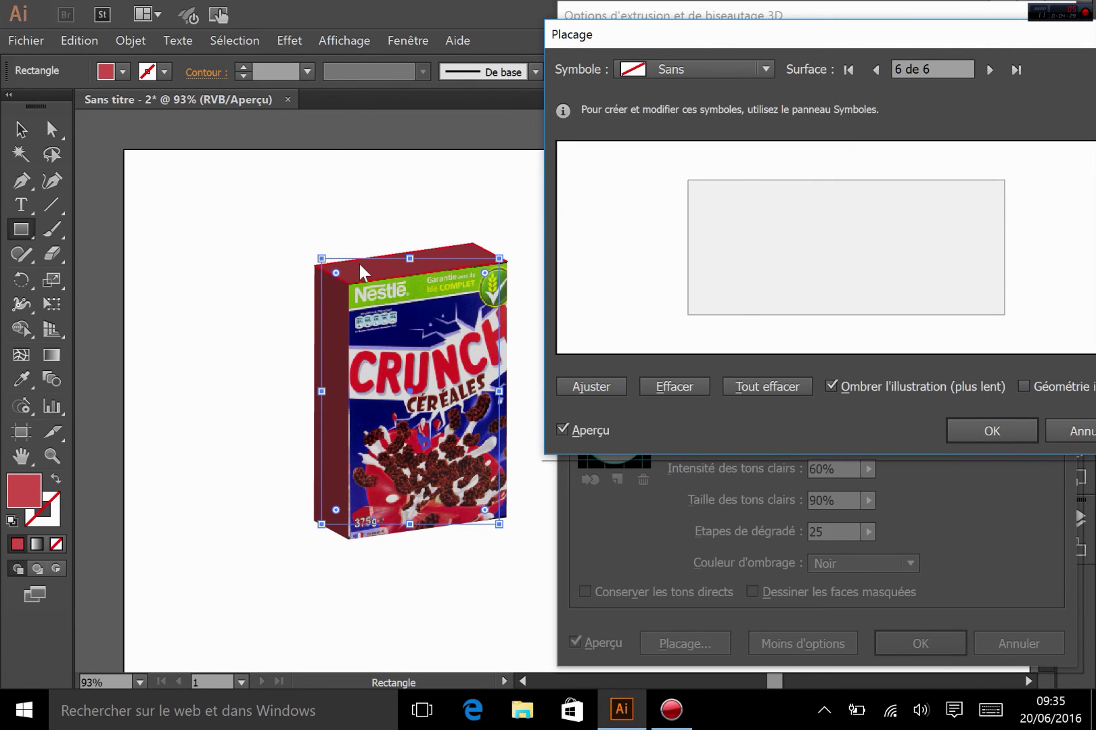
{"action": "left_click", "coordinate": [670, 71]}
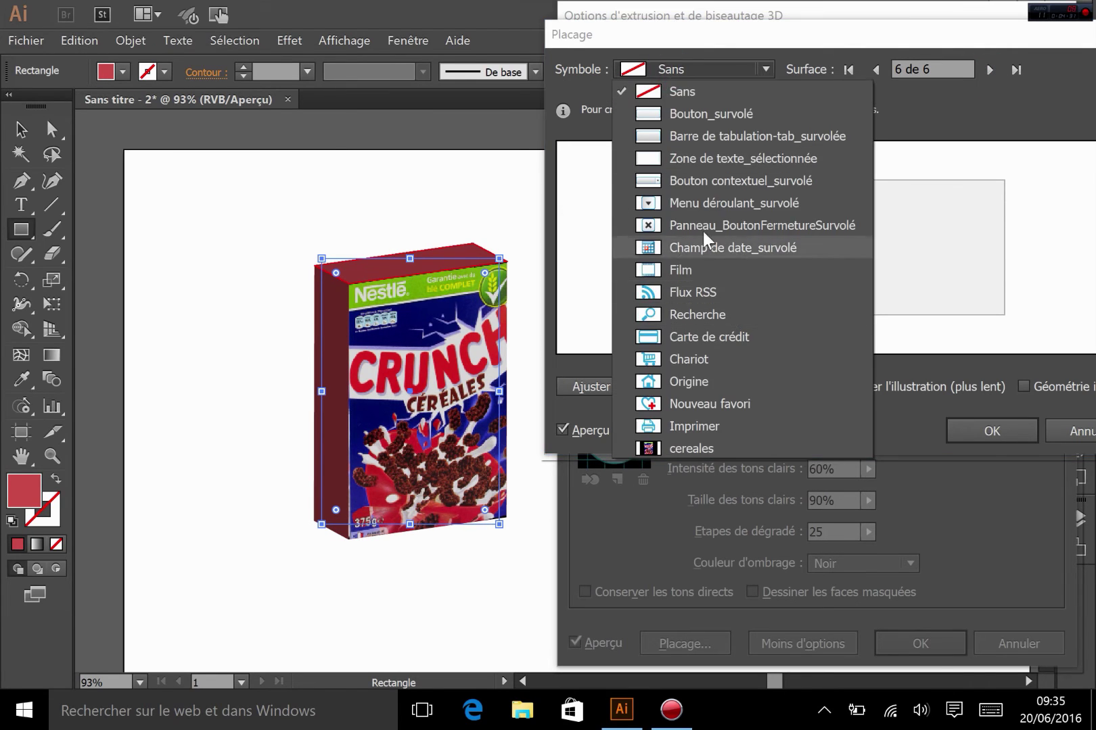
{"action": "left_click", "coordinate": [721, 403]}
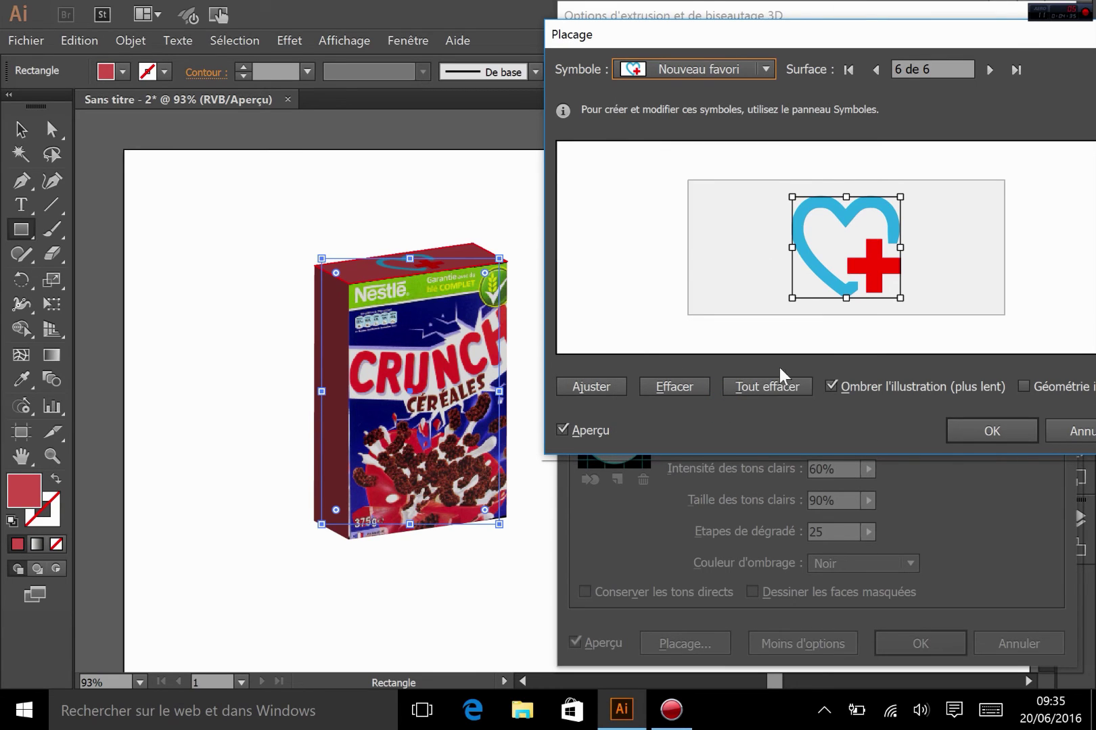
Widen the heart symbol towards both ends of the top face and apply the artwork mapping.
{"action": "left_click_drag", "start_coordinate": [792, 247], "coordinate": [718, 247]}
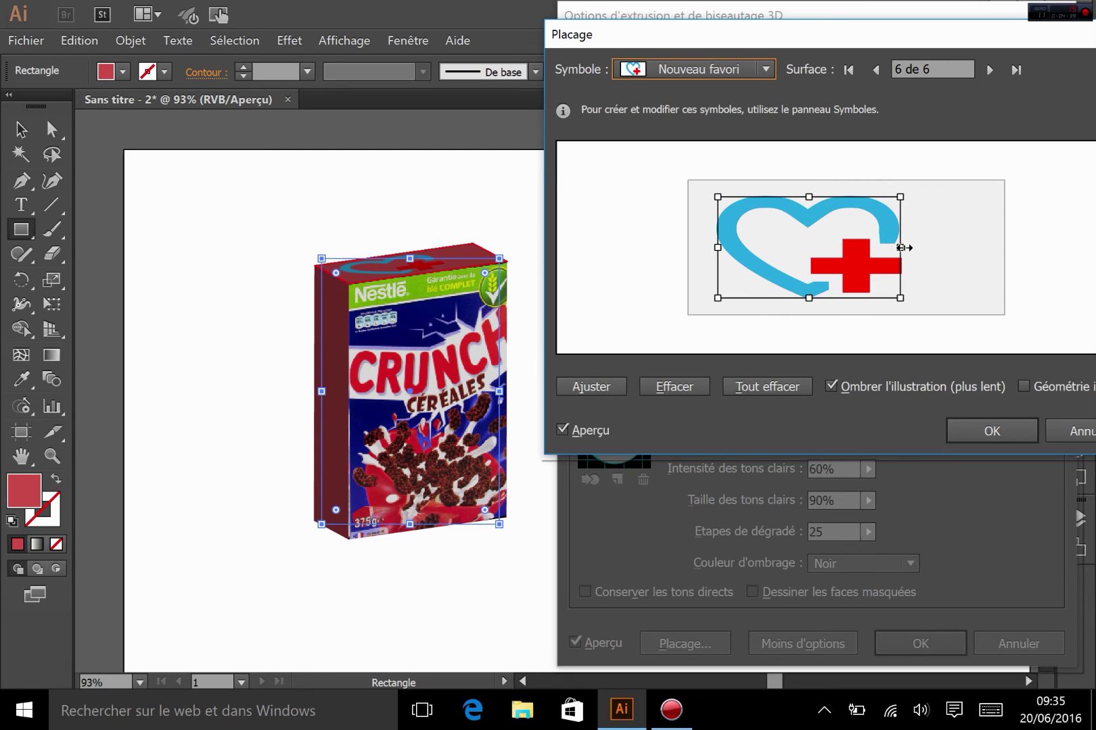
{"action": "left_click_drag", "start_coordinate": [901, 248], "coordinate": [981, 247]}
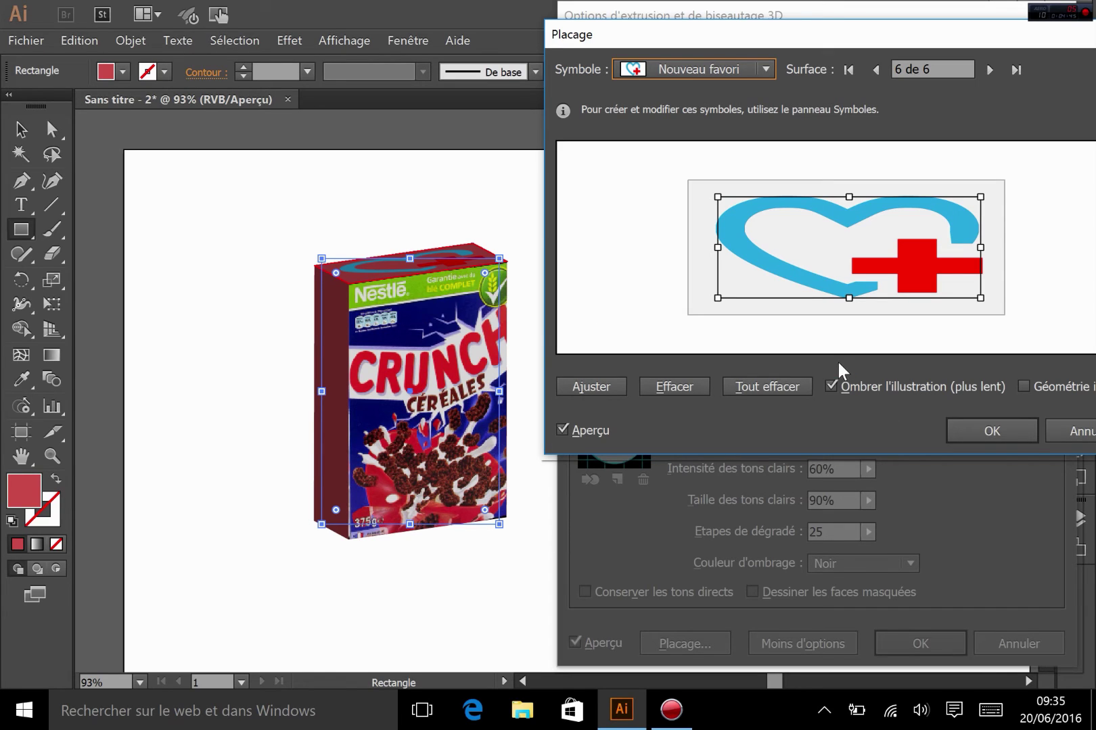
{"action": "left_click", "coordinate": [988, 429]}
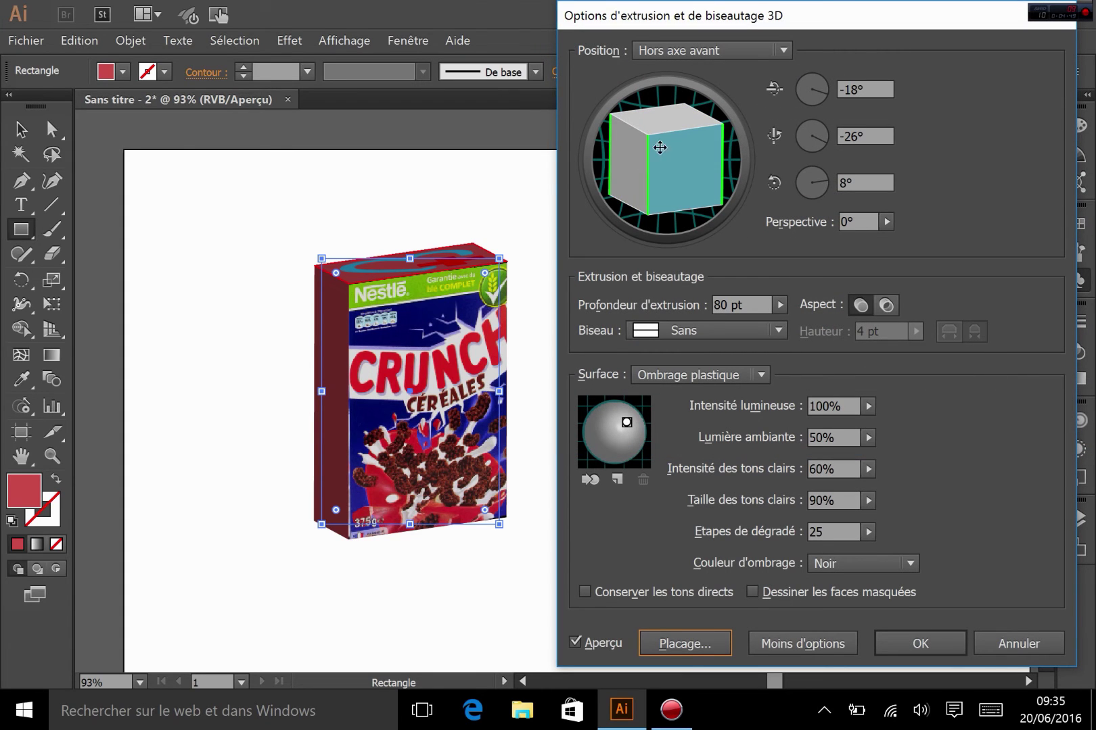
Tilt the box to -22° around the horizontal axis and add a second light to the plastic shading.
{"action": "left_click_drag", "start_coordinate": [660, 146], "coordinate": [681, 135]}
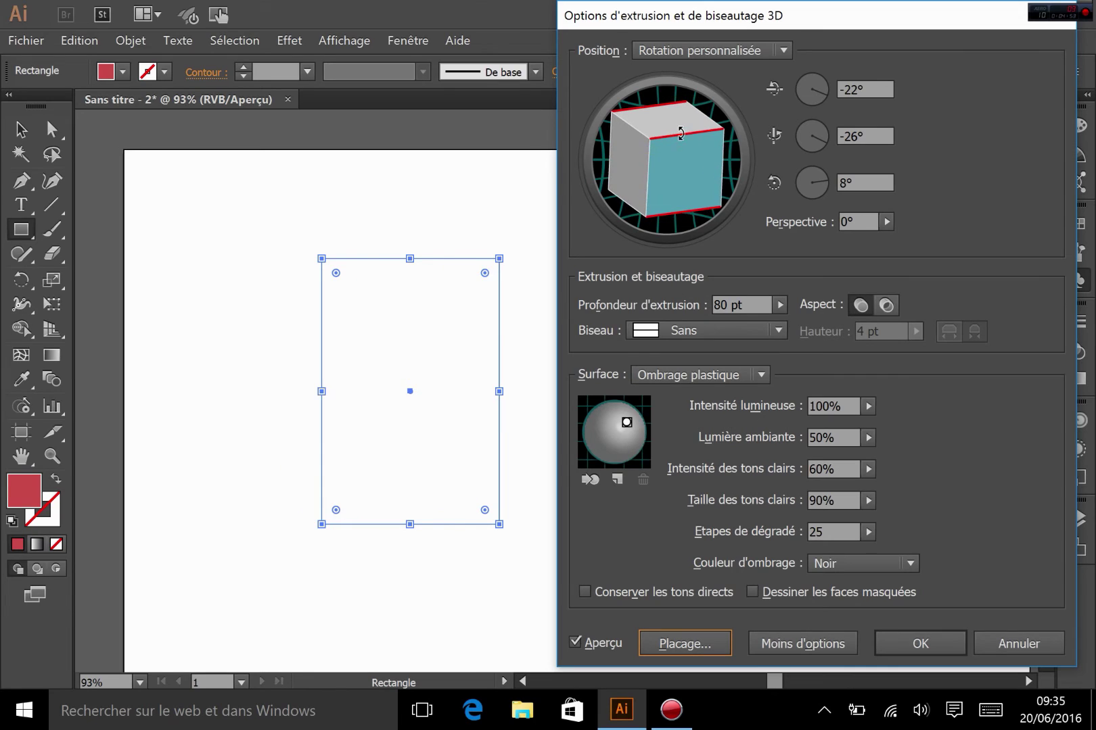
{"action": "left_click", "coordinate": [618, 478]}
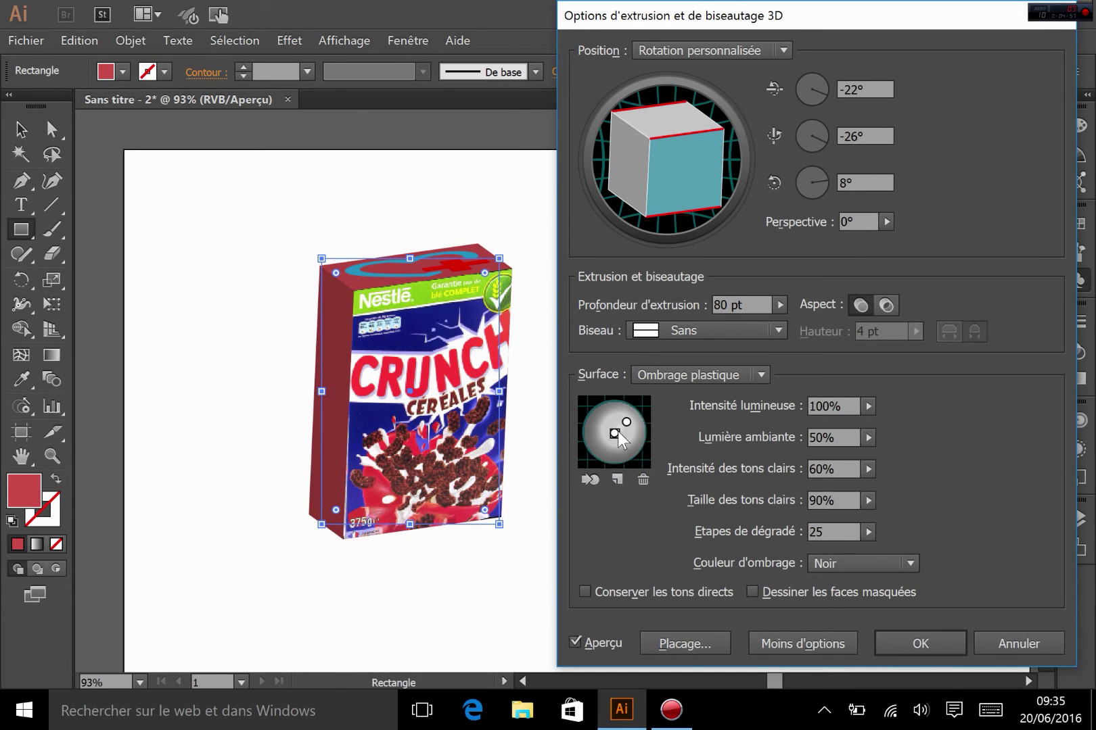
Raise the selected light to the top of the shading sphere, then move the extruded cereal box to the artboard's upper-left corner.
{"action": "left_click_drag", "start_coordinate": [619, 437], "coordinate": [614, 414]}
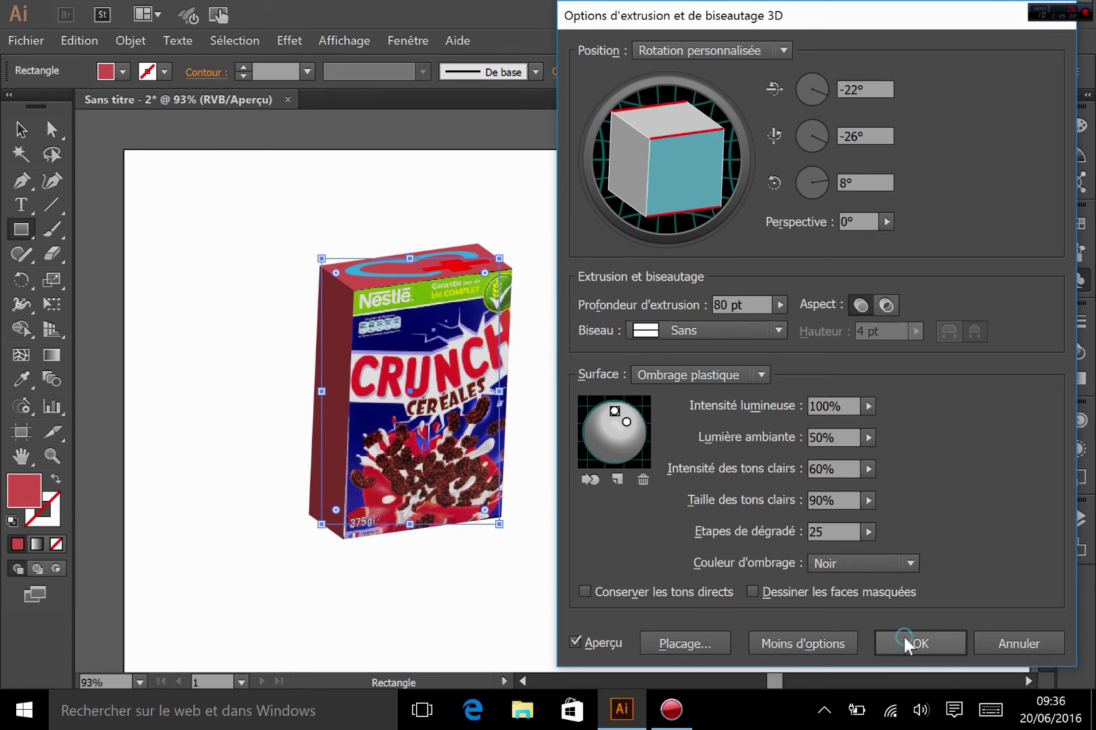
{"action": "left_click", "coordinate": [904, 637]}
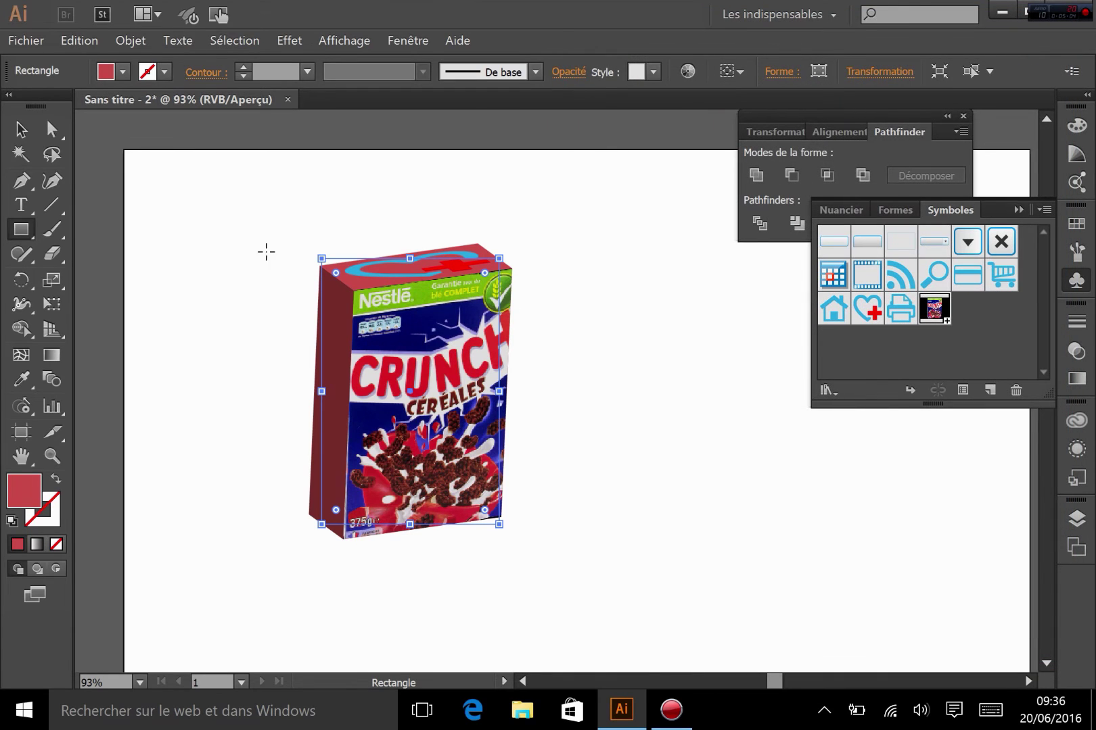
{"action": "left_click", "coordinate": [21, 129]}
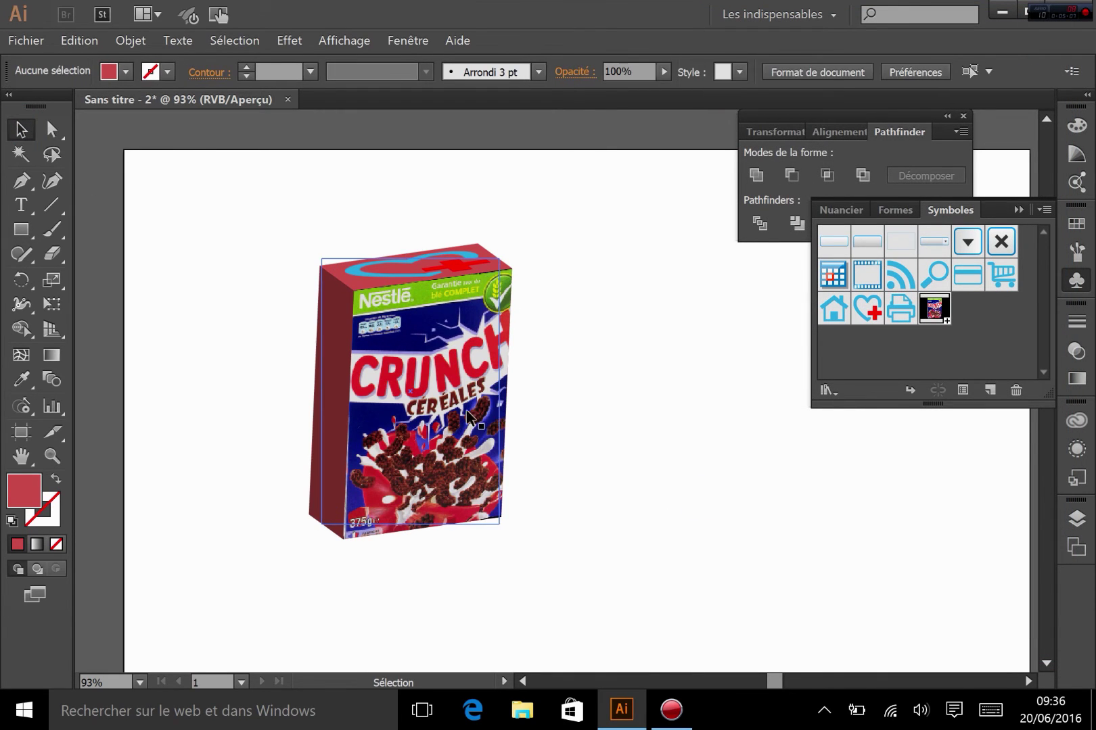
{"action": "left_click_drag", "start_coordinate": [458, 414], "coordinate": [305, 313]}
Draw a red circle beside the box and remove its left anchor point to leave a right-hand half circle.
{"action": "left_click", "coordinate": [22, 230]}
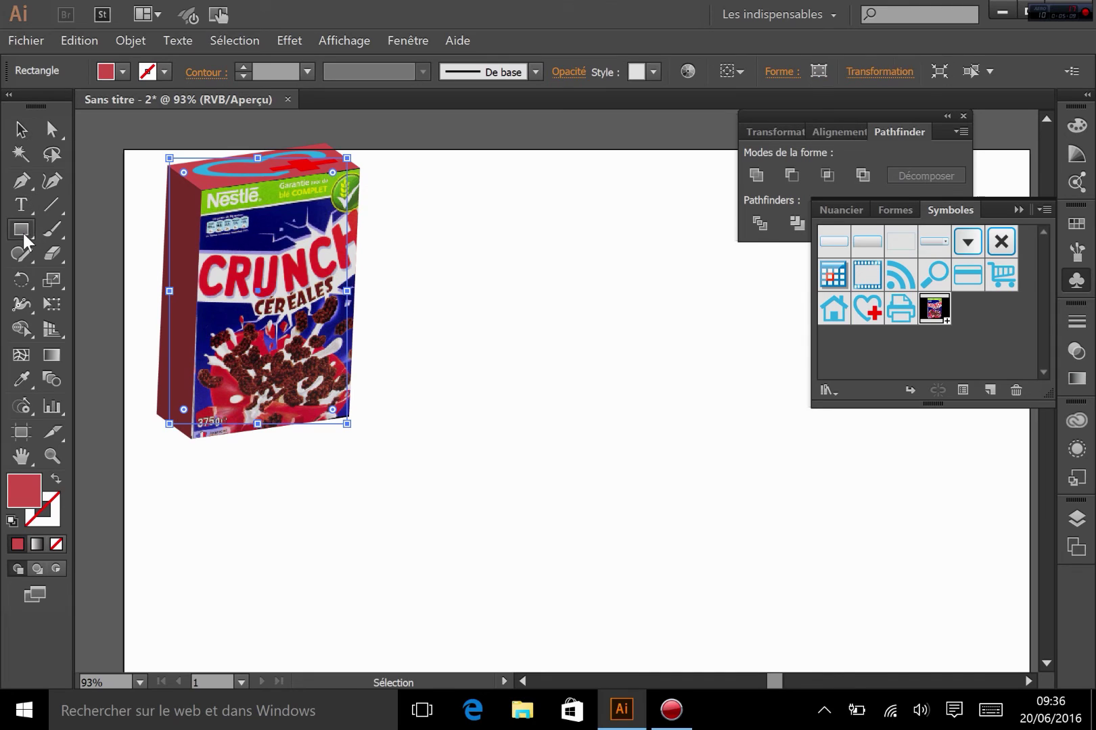
{"action": "left_click_drag", "start_coordinate": [22, 232], "coordinate": [90, 279]}
{"action": "left_click_drag", "start_coordinate": [607, 353], "coordinate": [718, 462]}
{"action": "left_click", "coordinate": [48, 130]}
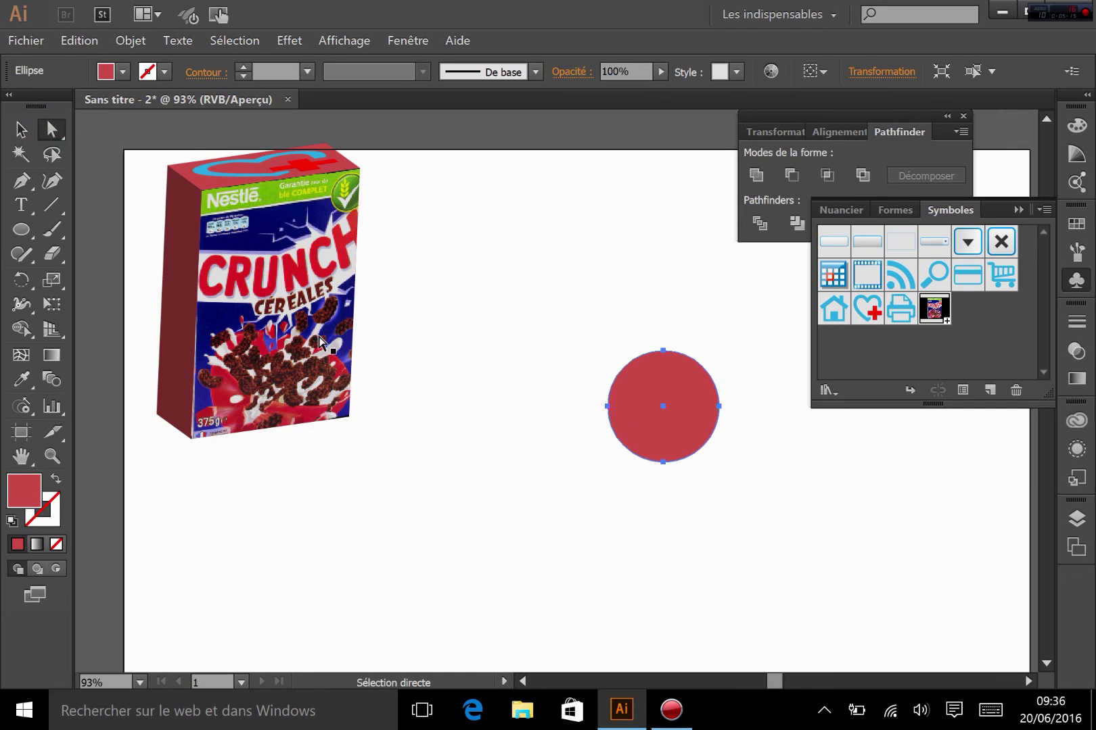
{"action": "left_click", "coordinate": [506, 450]}
{"action": "left_click", "coordinate": [608, 406]}
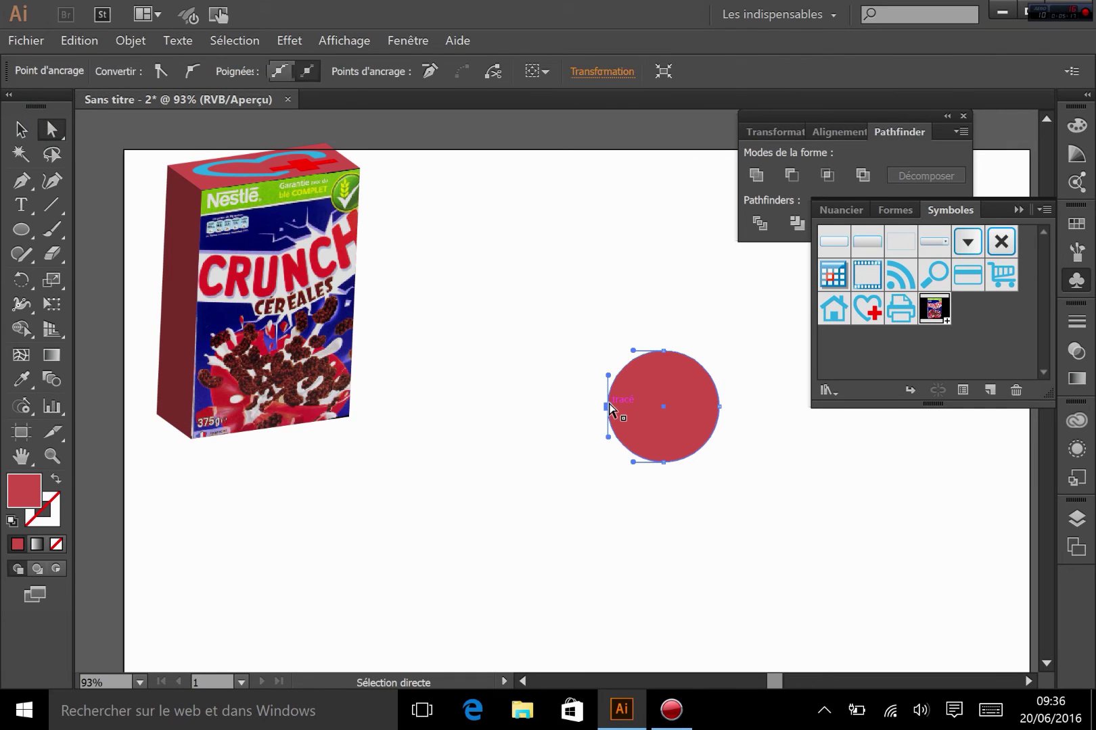
{"action": "key", "text": "Delete"}
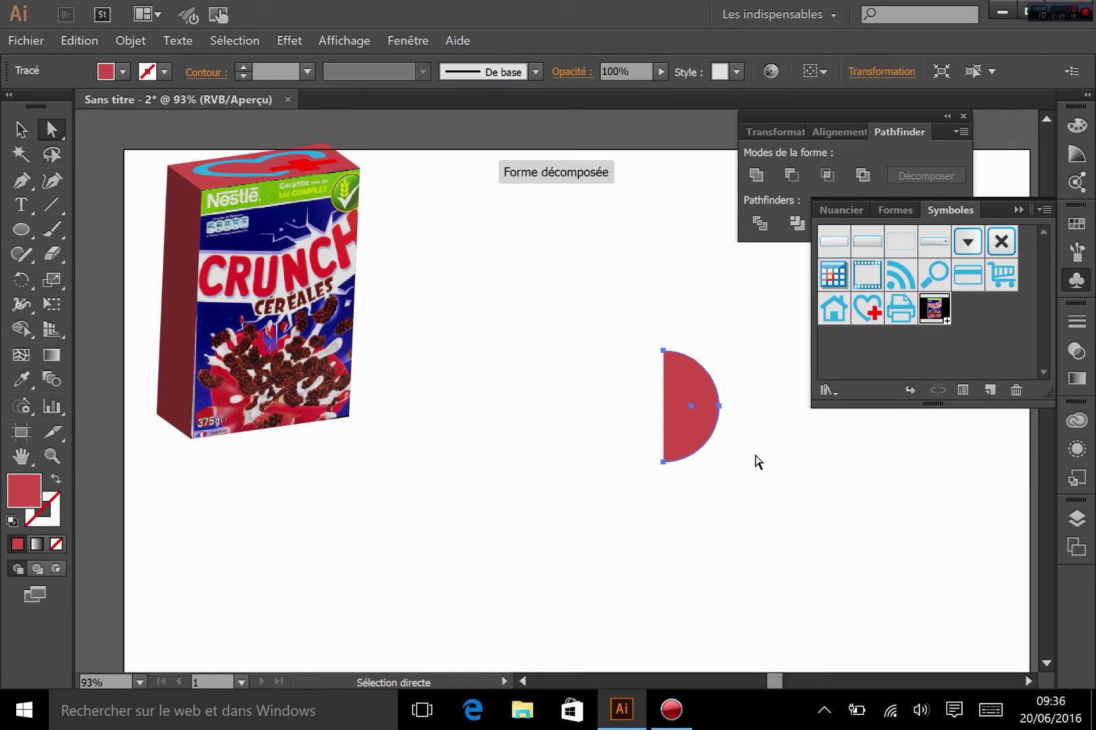
Revolve the half circle into a sphere with a previewed 3D Révolution effect at 360° from its left edge.
{"action": "left_click", "coordinate": [287, 42]}
{"action": "mouse_move", "coordinate": [356, 161]}
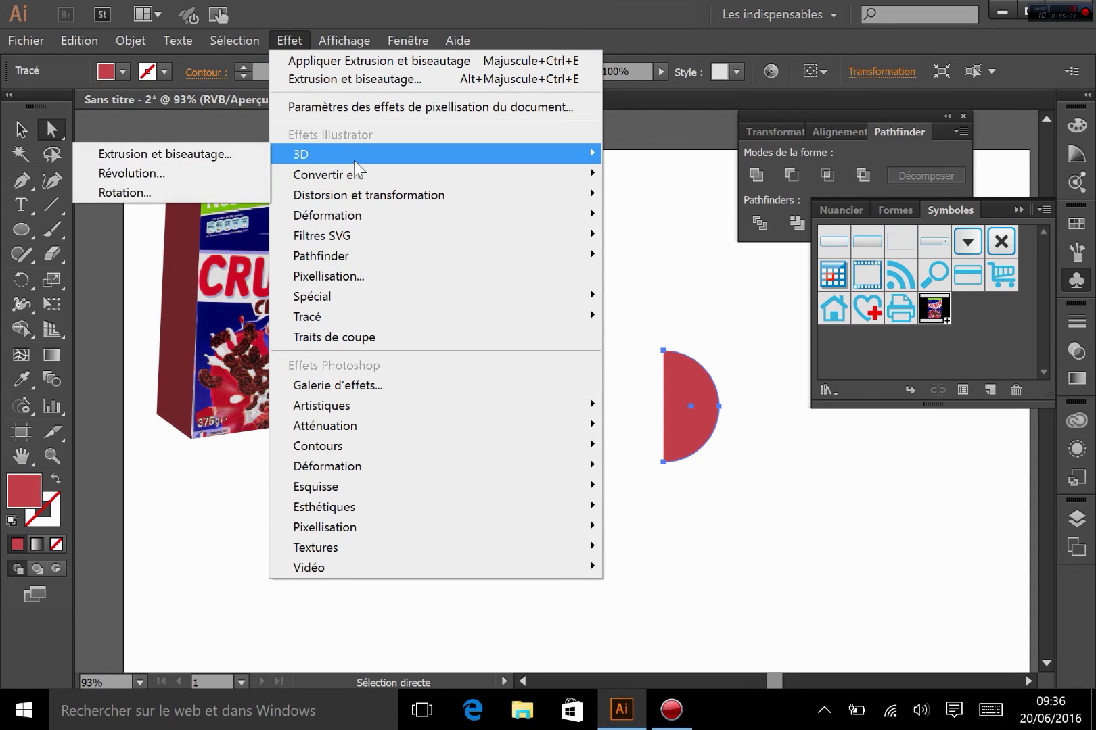
{"action": "left_click", "coordinate": [176, 174]}
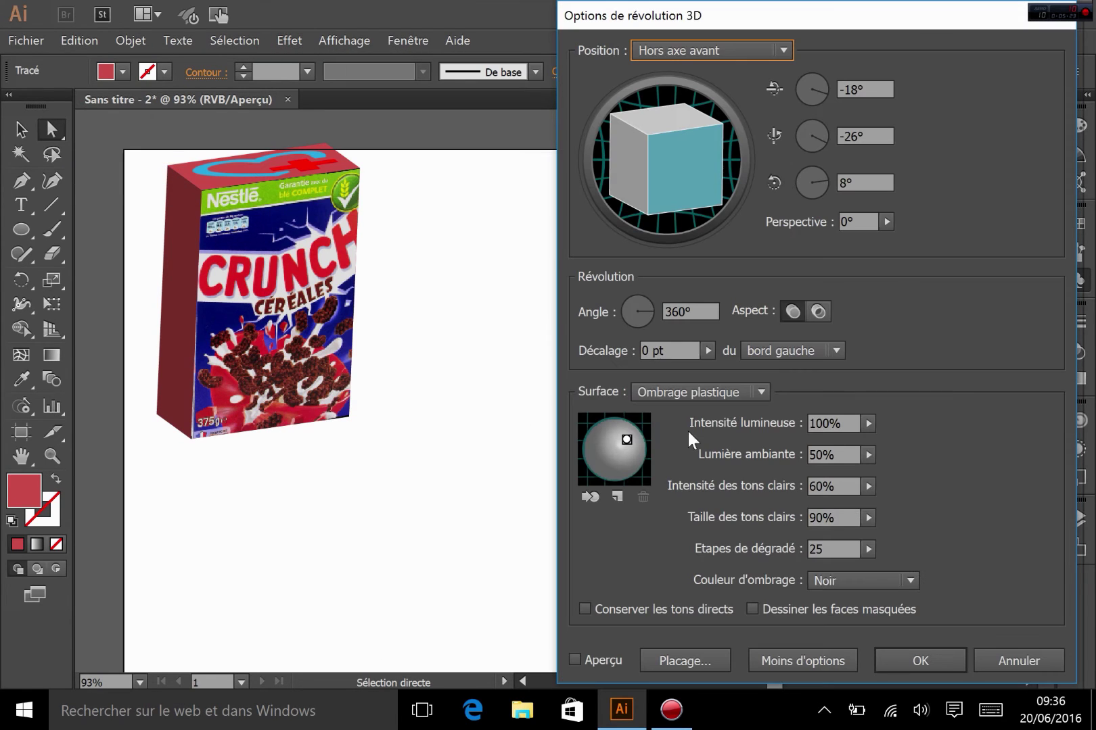
{"action": "left_click_drag", "start_coordinate": [816, 10], "coordinate": [1024, 12]}
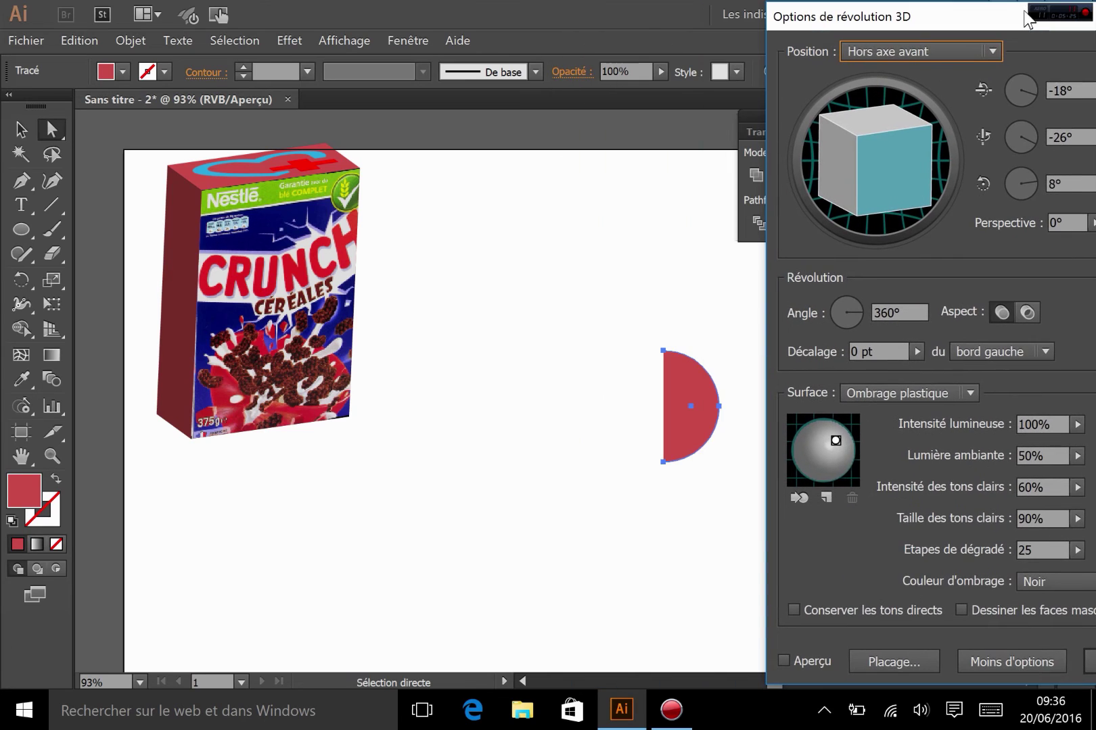
{"action": "left_click", "coordinate": [785, 660]}
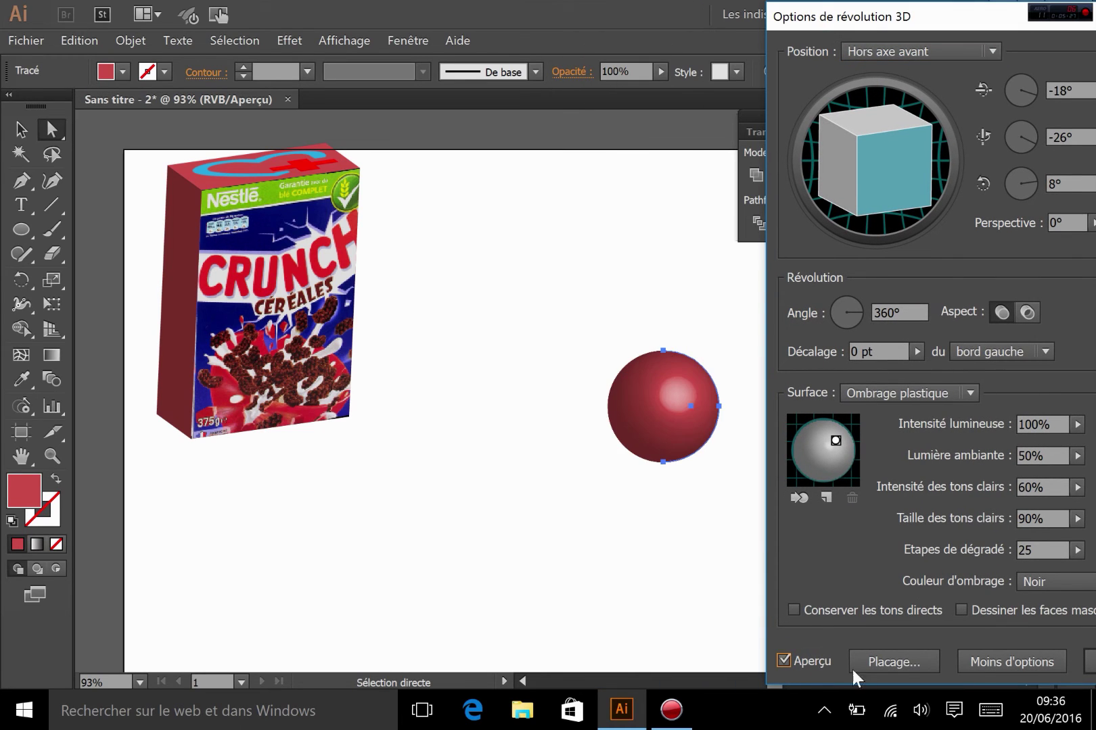
Map the Imprimer symbol onto the sphere, position it on the visible front area, and apply the revolution.
{"action": "left_click", "coordinate": [905, 655]}
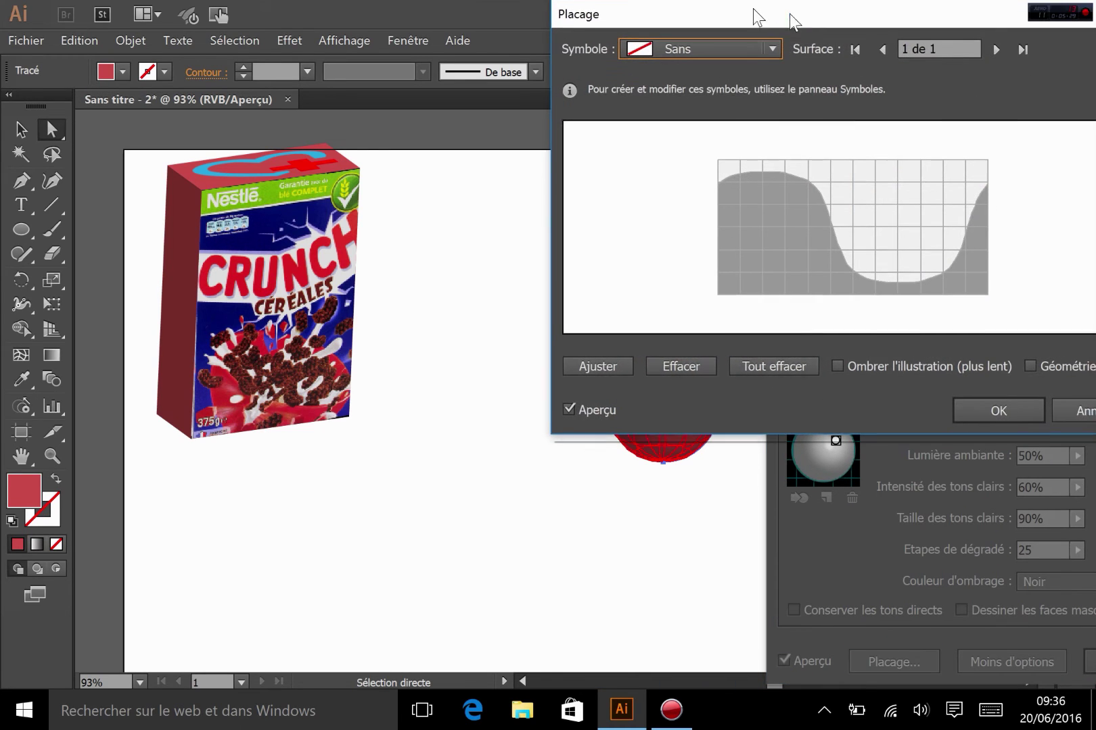
{"action": "left_click_drag", "start_coordinate": [789, 14], "coordinate": [255, 91]}
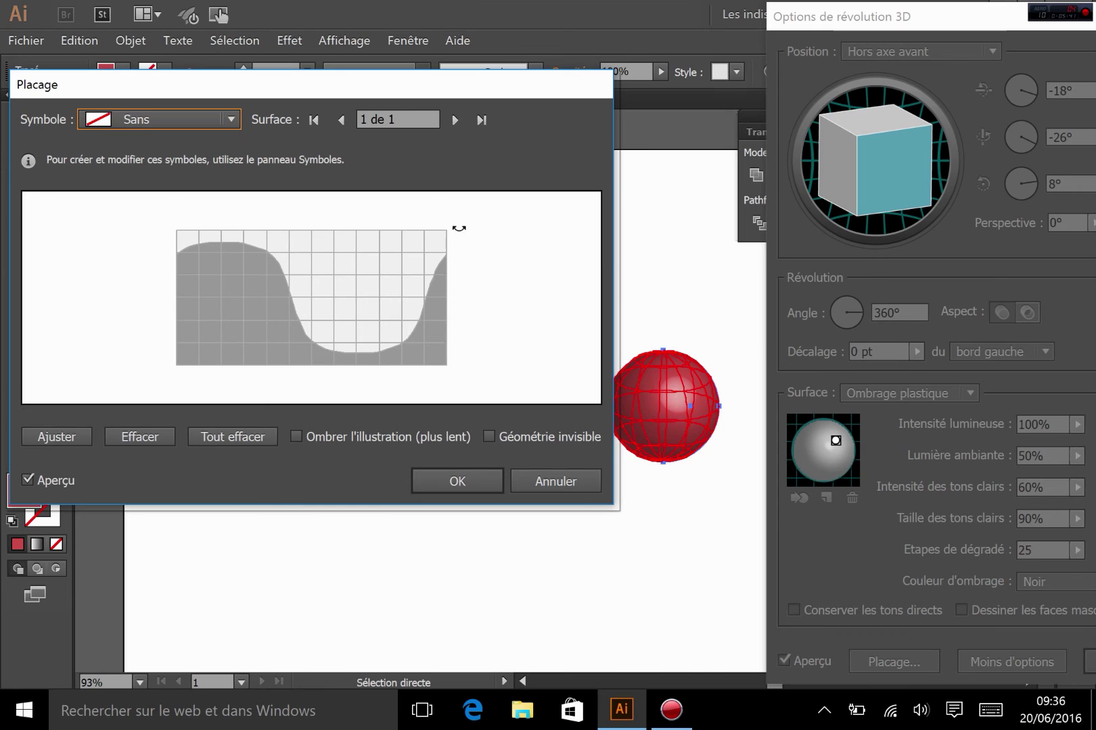
{"action": "left_click", "coordinate": [228, 125]}
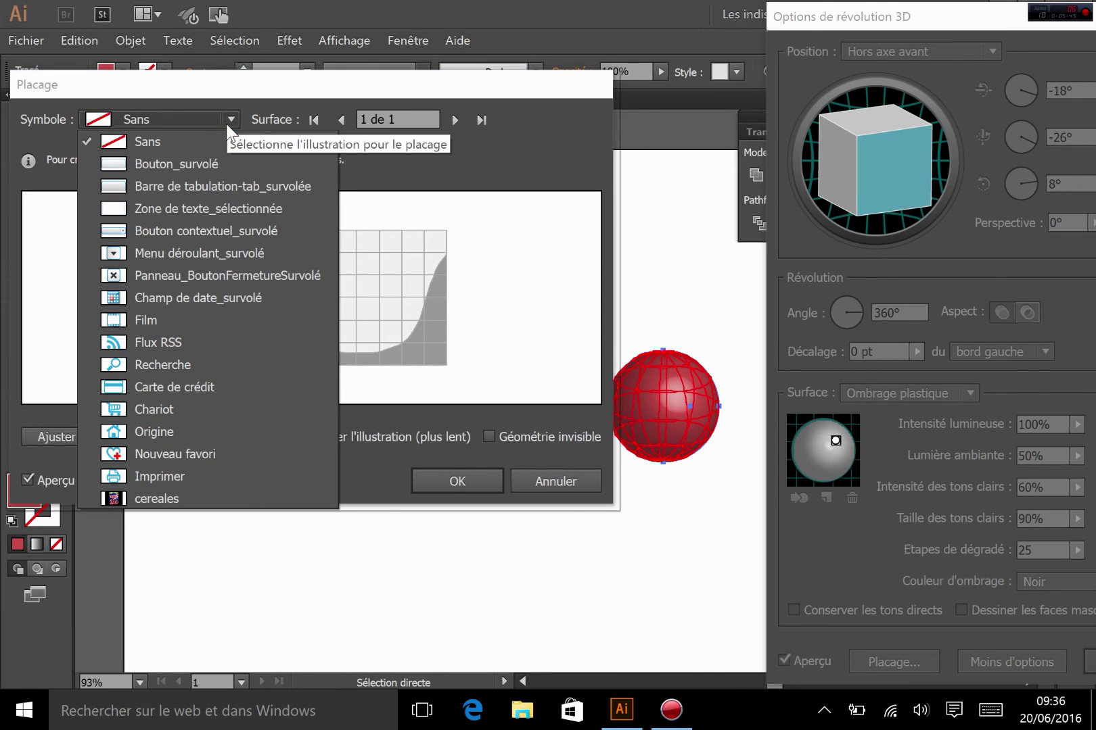
{"action": "left_click", "coordinate": [168, 471]}
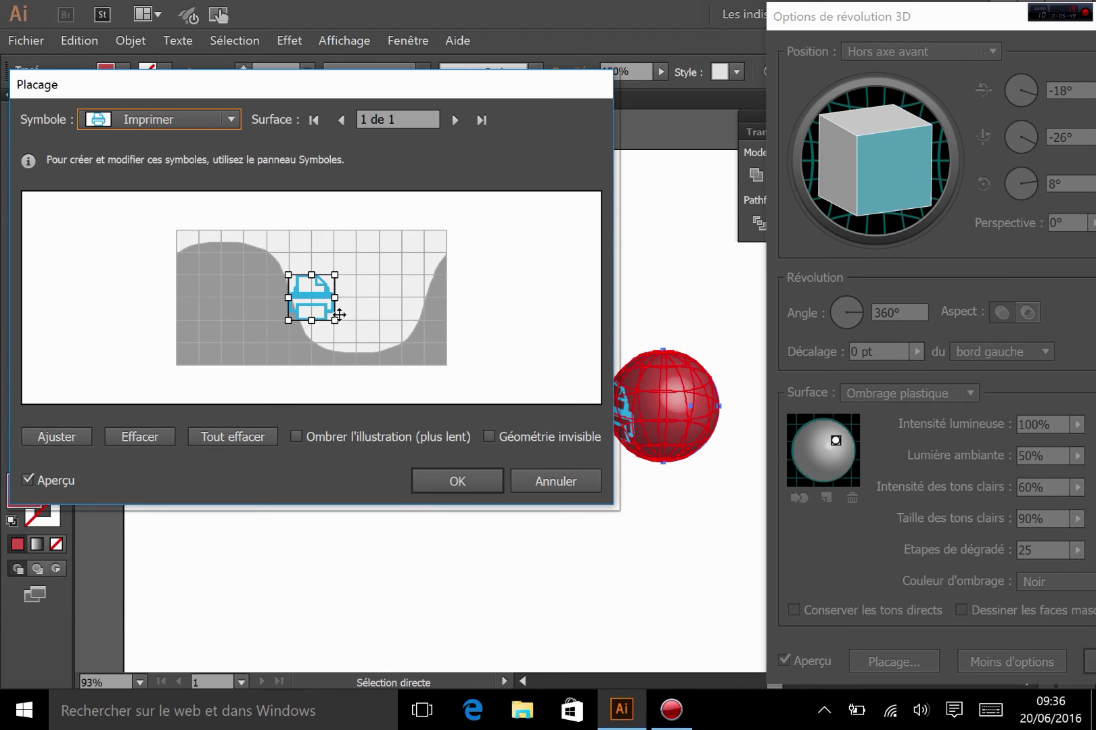
{"action": "left_click_drag", "start_coordinate": [304, 297], "coordinate": [337, 301]}
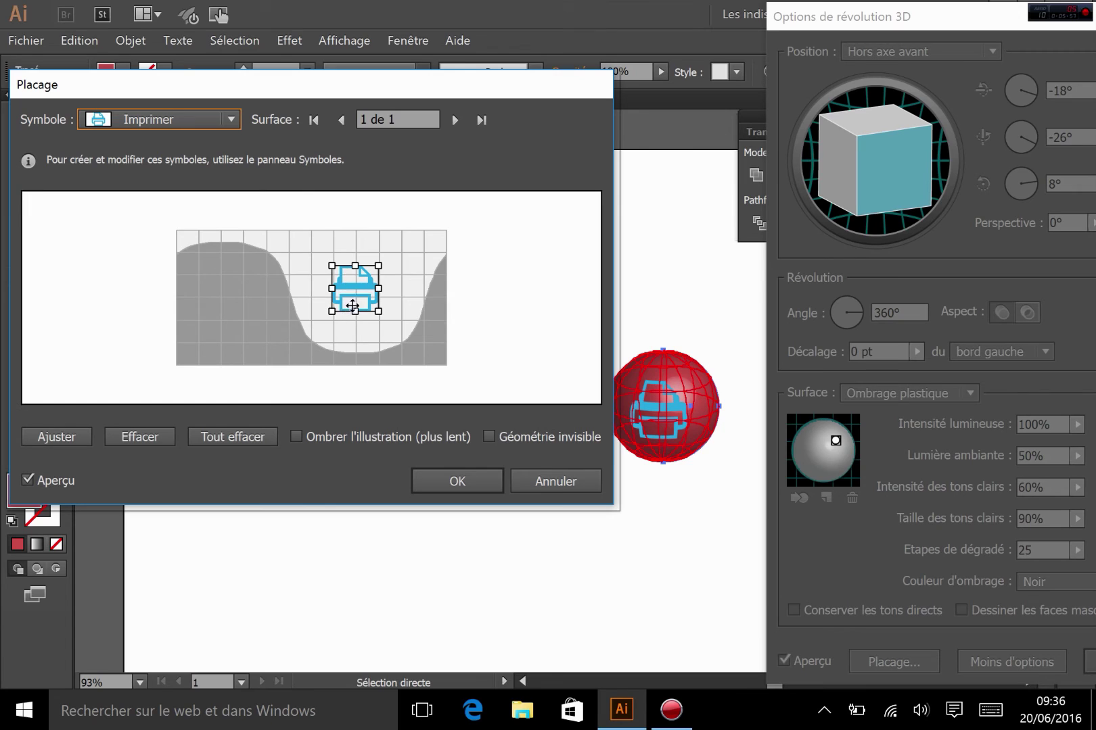
{"action": "mouse_move", "coordinate": [359, 292]}
{"action": "left_mouse_down"}
{"action": "mouse_move", "coordinate": [279, 305]}
{"action": "mouse_move", "coordinate": [357, 295]}
{"action": "mouse_move", "coordinate": [343, 291]}
{"action": "left_mouse_up"}
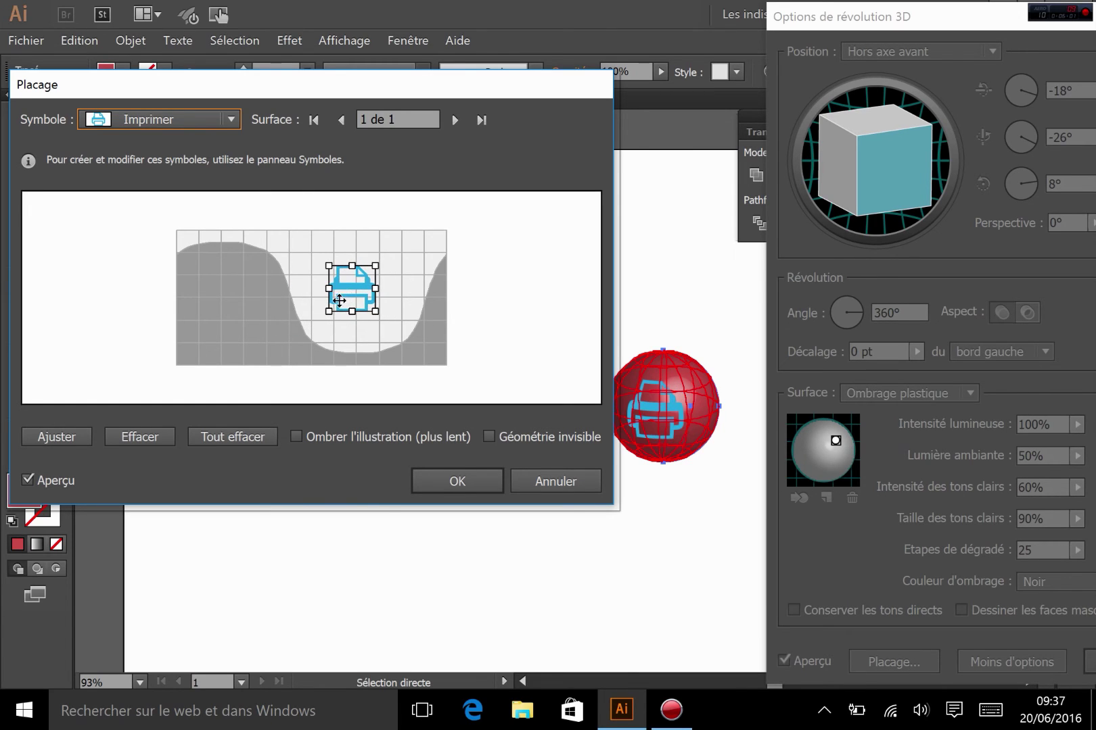
{"action": "left_click", "coordinate": [472, 478]}
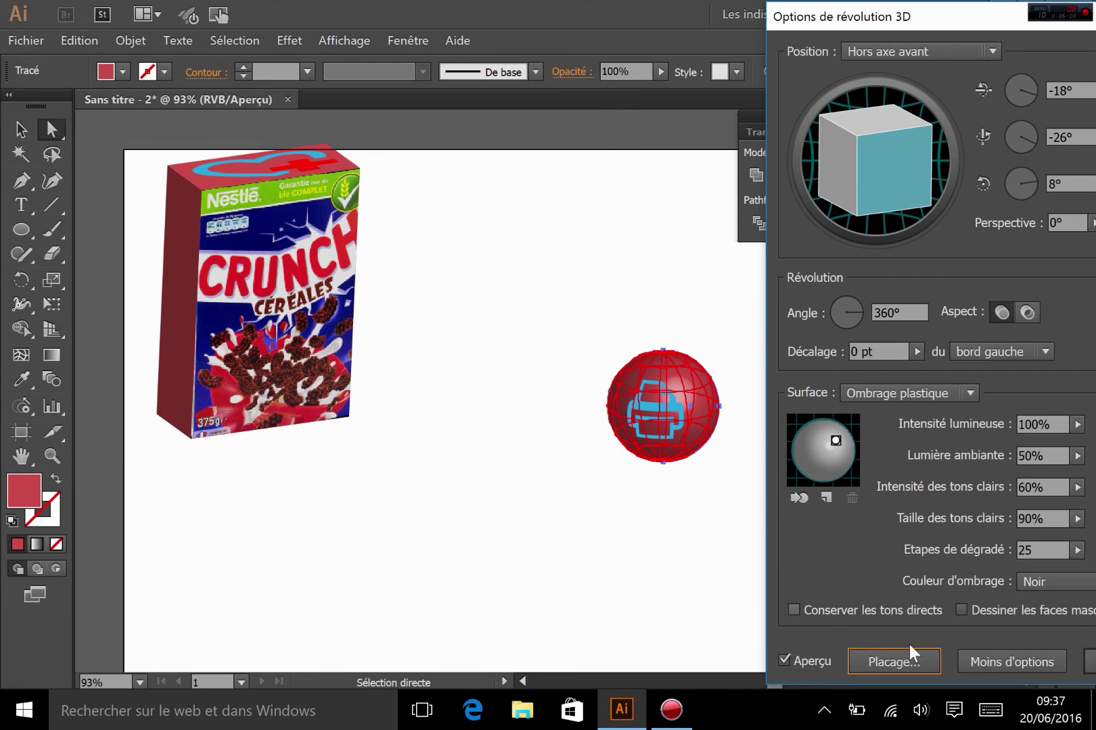
{"action": "left_click", "coordinate": [1090, 661]}
{"action": "left_click", "coordinate": [585, 574]}
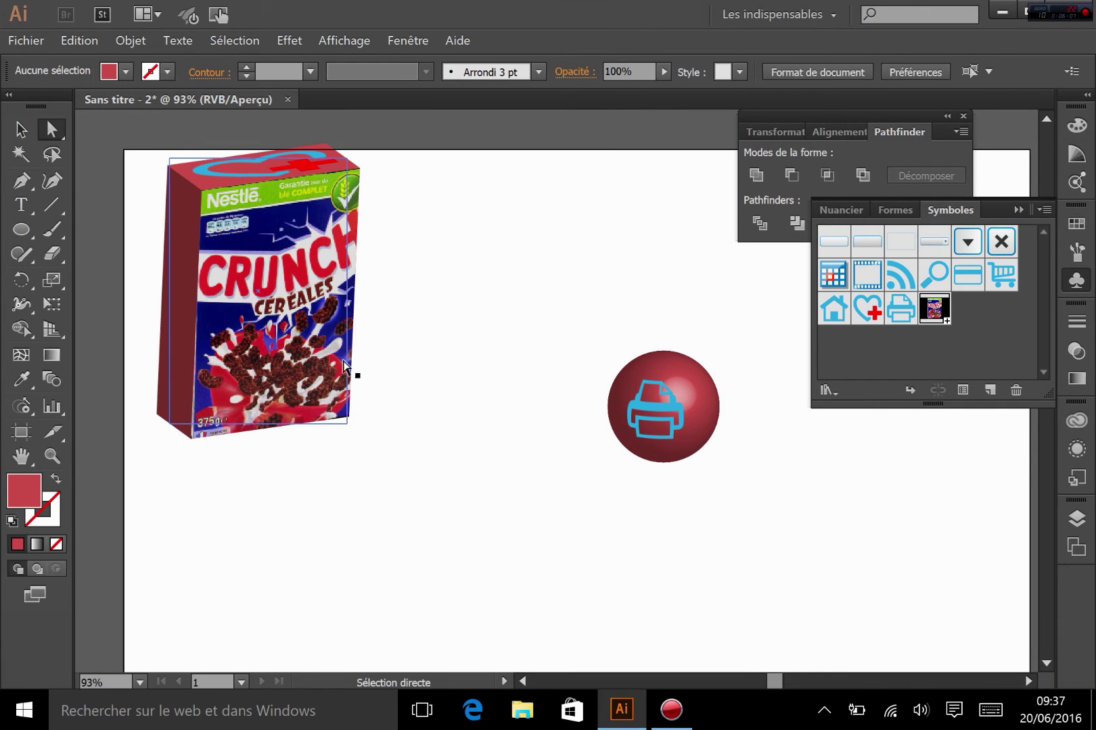
Delete the cereal box and the sphere to empty the artboard.
{"action": "left_click_drag", "start_coordinate": [257, 544], "coordinate": [705, 327]}
{"action": "key", "text": "Delete"}
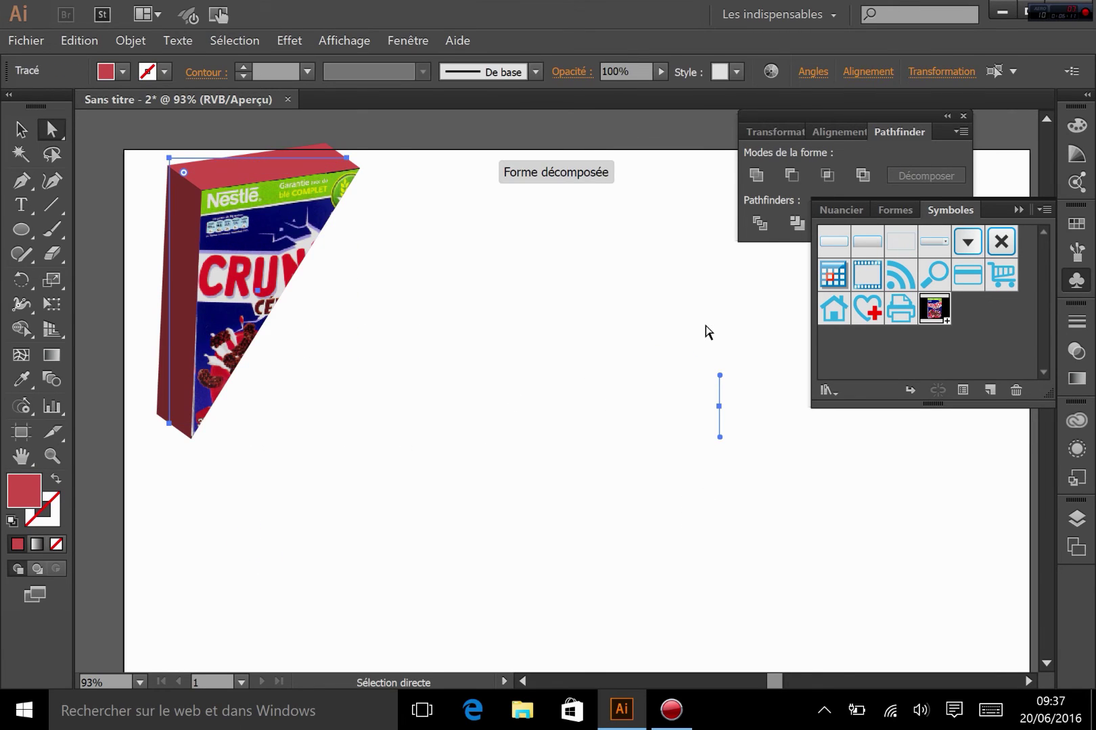
{"action": "key", "text": "Delete"}
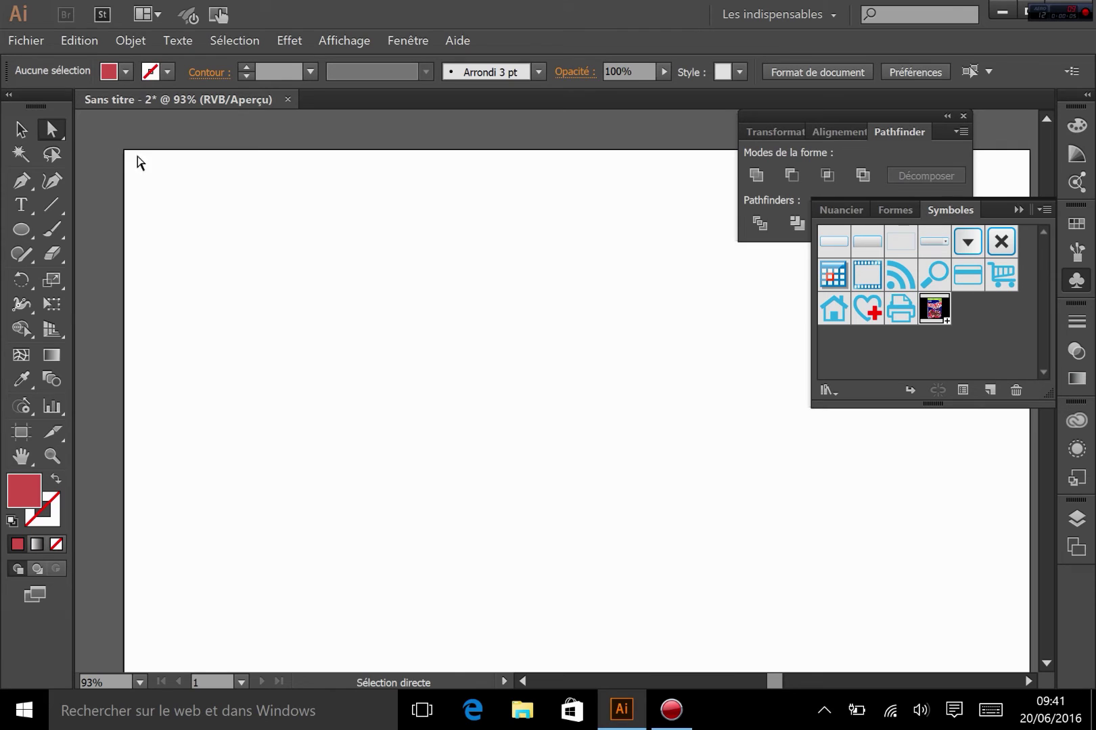
Import the 07-32_3d_logo image and place it in the upper-left area of the artboard.
{"action": "left_click", "coordinate": [26, 40]}
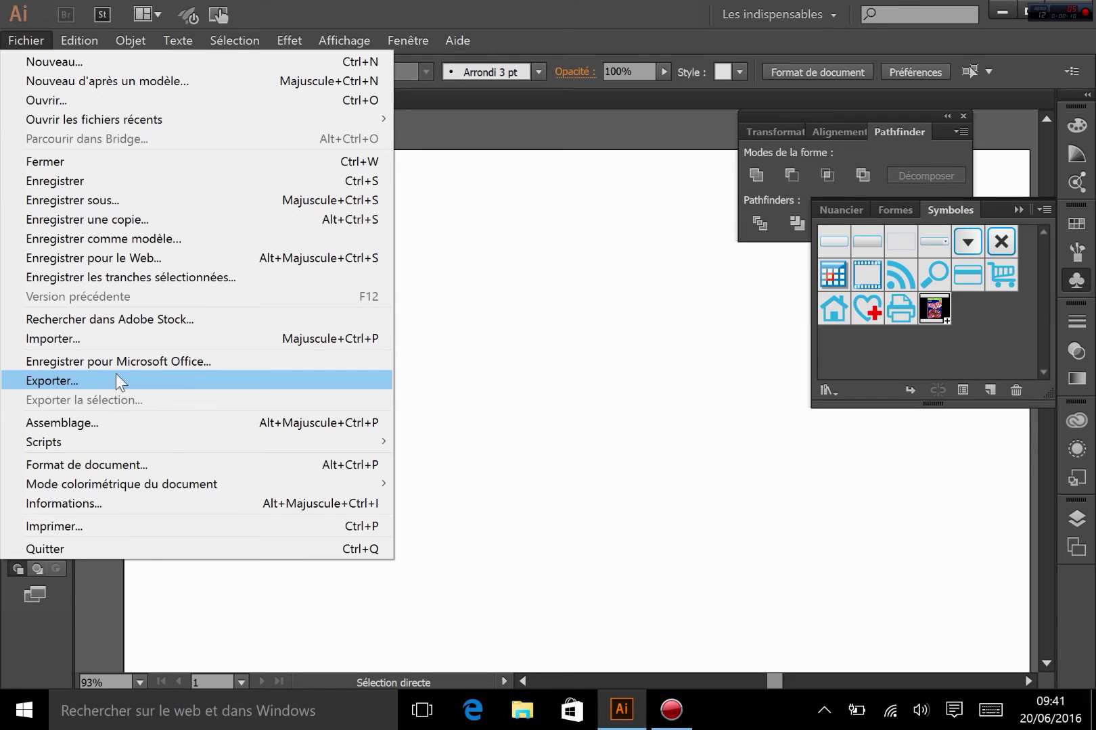
{"action": "left_click", "coordinate": [70, 336]}
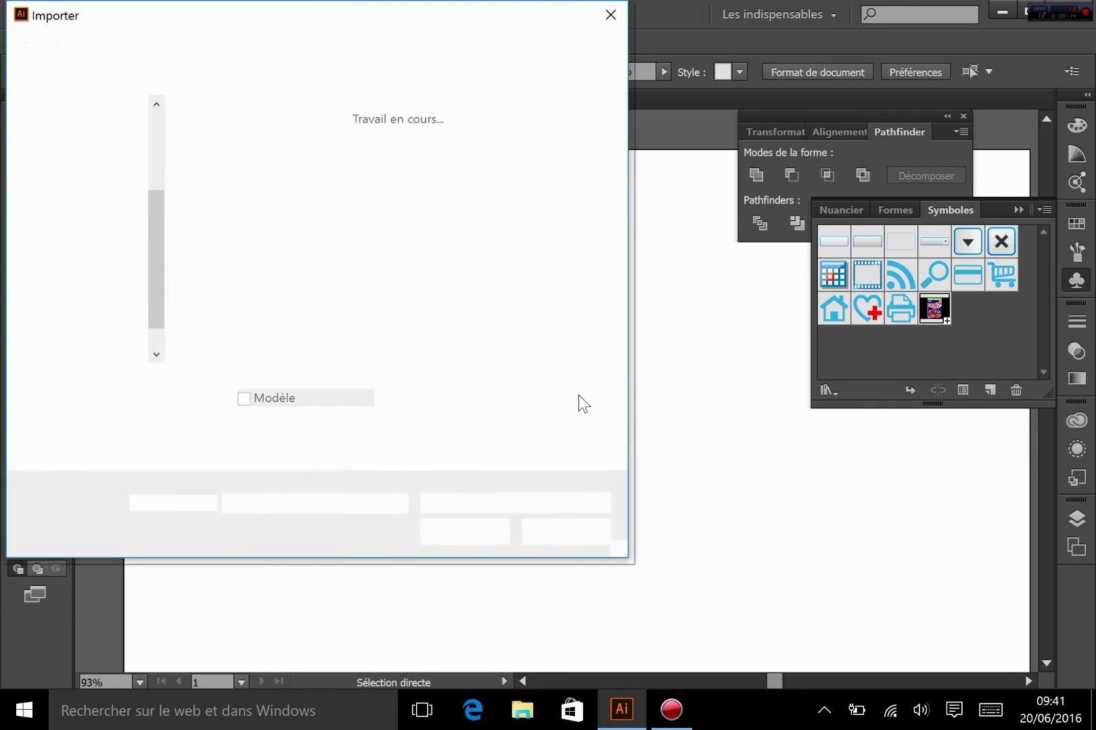
{"action": "left_click", "coordinate": [216, 322]}
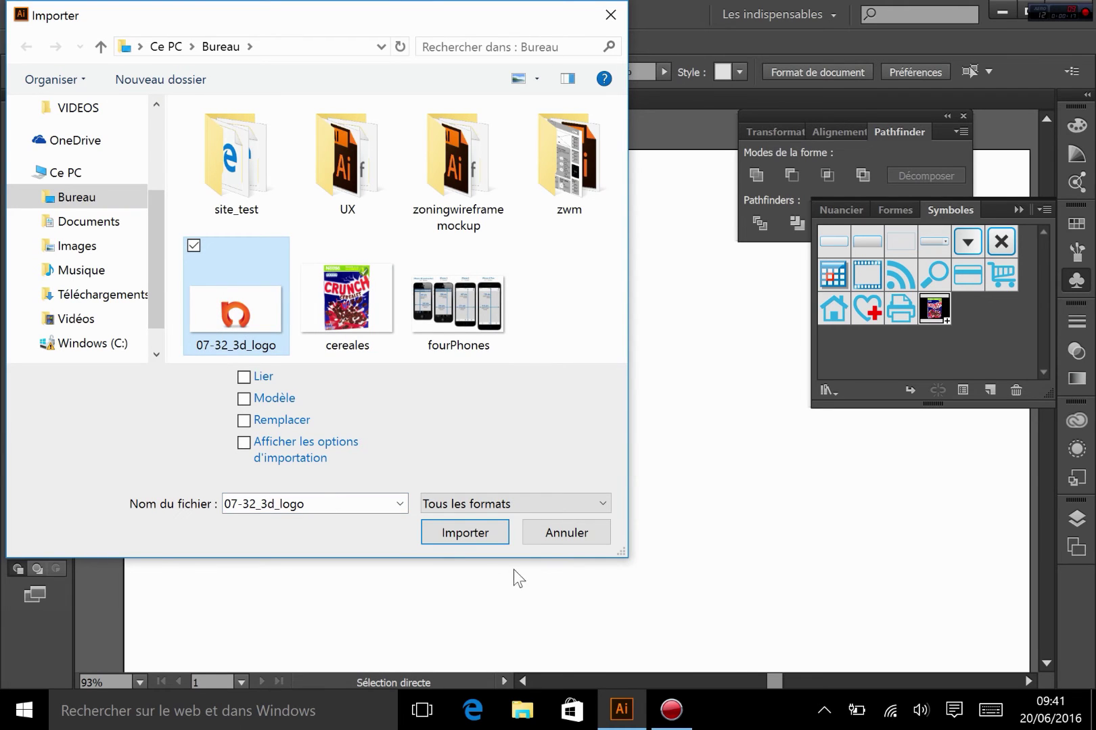
{"action": "left_click", "coordinate": [481, 533]}
{"action": "left_click", "coordinate": [368, 337]}
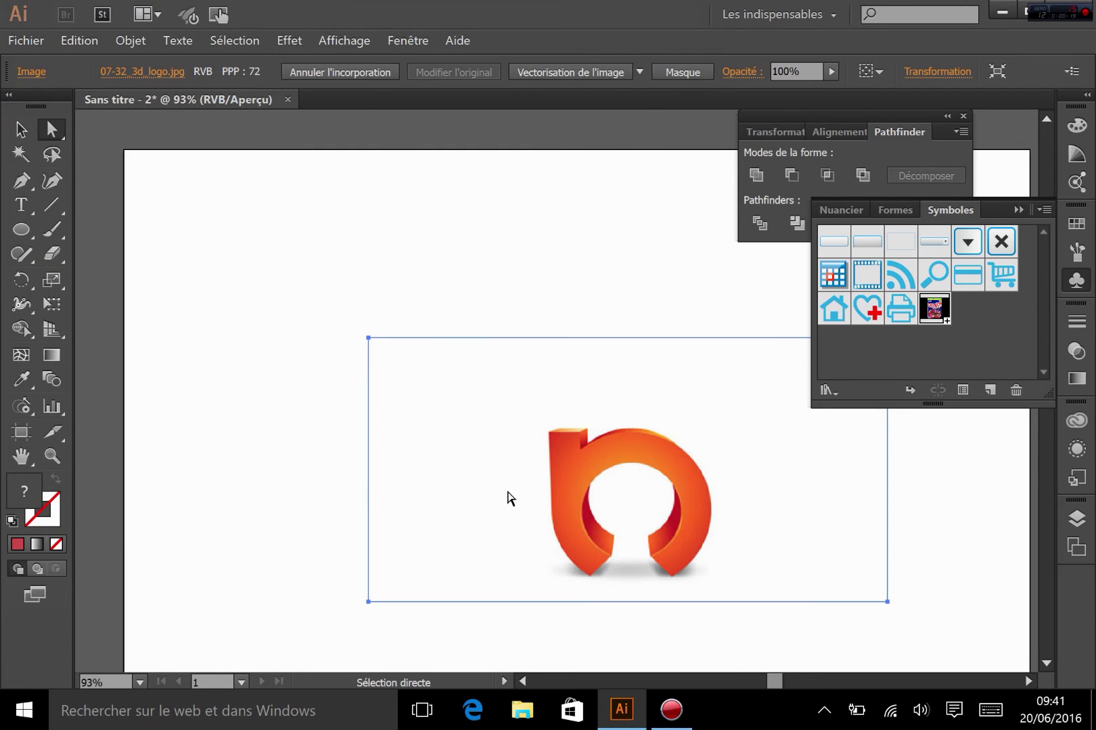
{"action": "left_click_drag", "start_coordinate": [670, 516], "coordinate": [413, 327]}
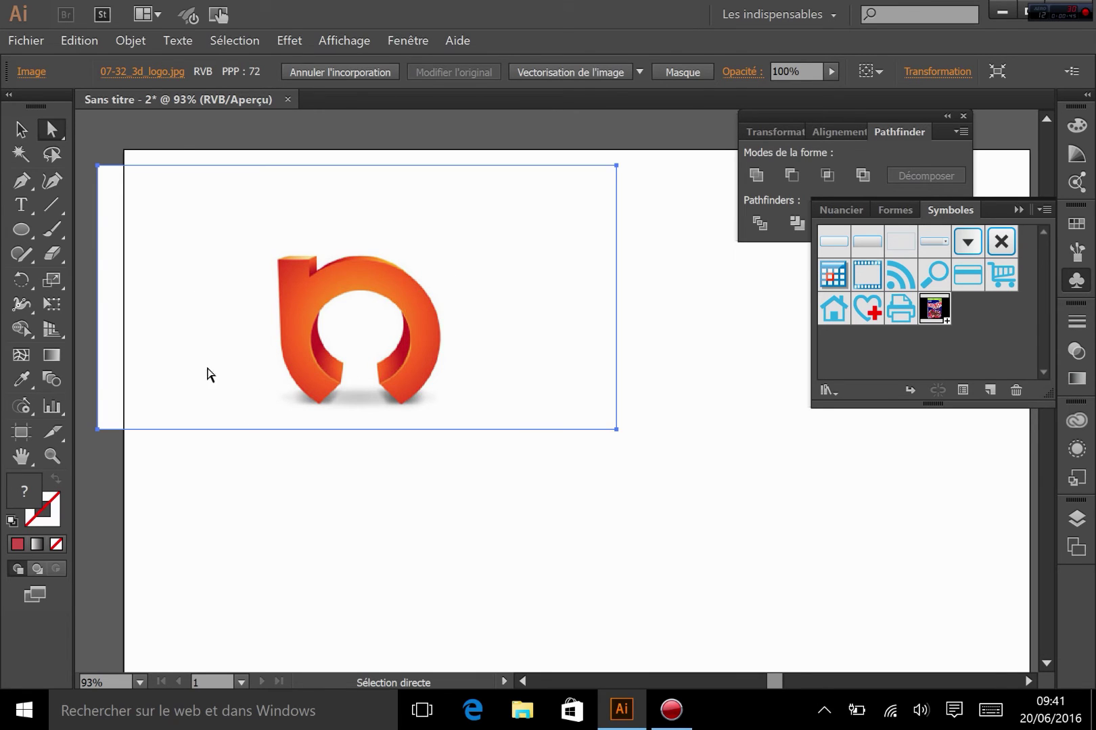
Draw a circle about as wide as the logo and fill it with orange sampled from the logo image.
{"action": "left_click", "coordinate": [21, 229]}
{"action": "mouse_move", "coordinate": [356, 347]}
{"action": "left_mouse_down"}
{"action": "mouse_move", "coordinate": [430, 430]}
{"action": "mouse_move", "coordinate": [418, 414]}
{"action": "mouse_move", "coordinate": [419, 433]}
{"action": "mouse_move", "coordinate": [632, 490]}
{"action": "left_mouse_up"}
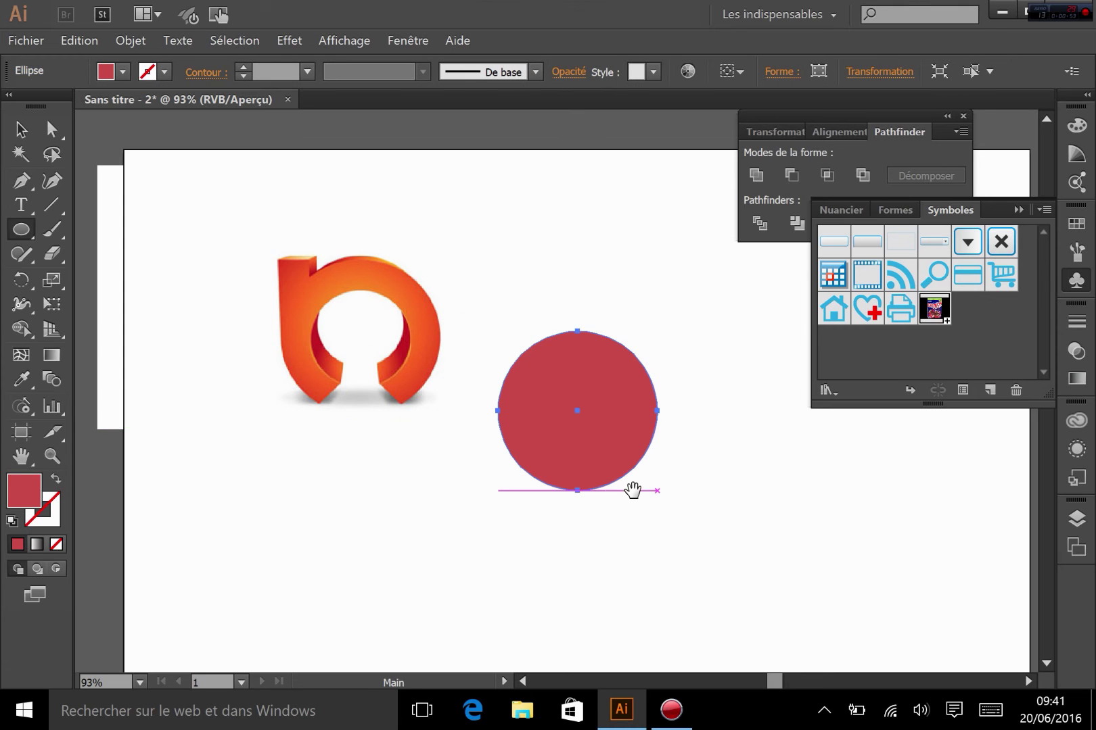
{"action": "left_click", "coordinate": [21, 379]}
{"action": "left_click", "coordinate": [306, 287]}
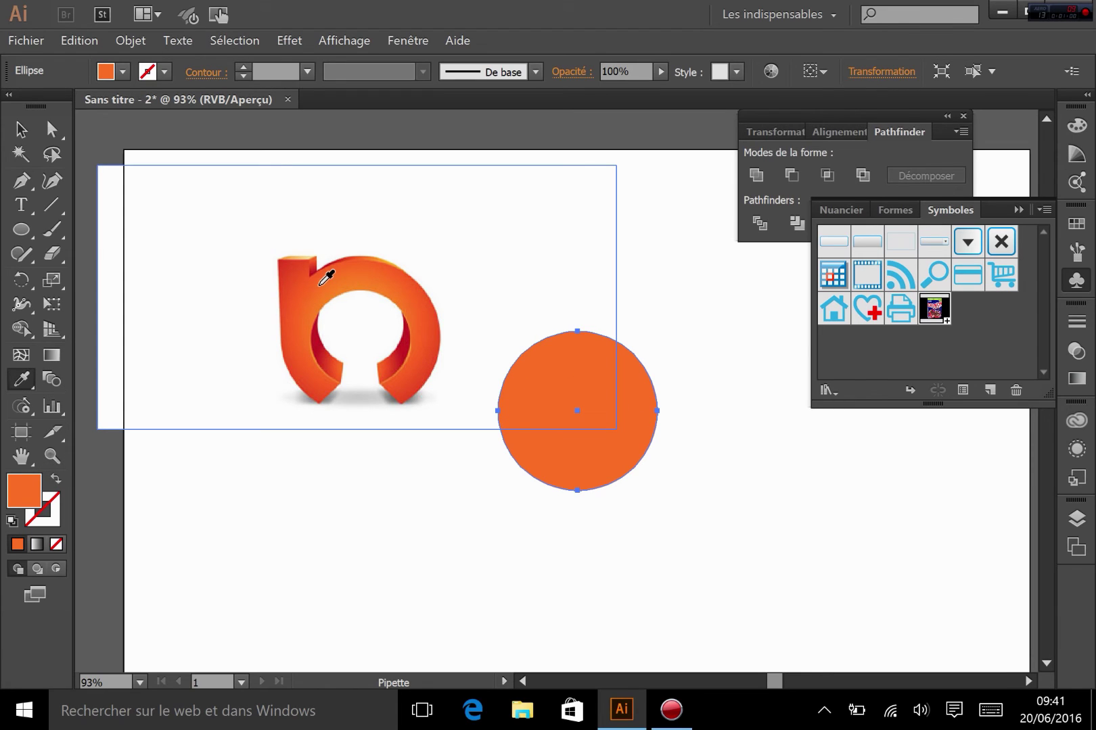
Move the logo image further up and left, away from the orange circle.
{"action": "left_click", "coordinate": [20, 129]}
{"action": "left_click_drag", "start_coordinate": [372, 296], "coordinate": [320, 253]}
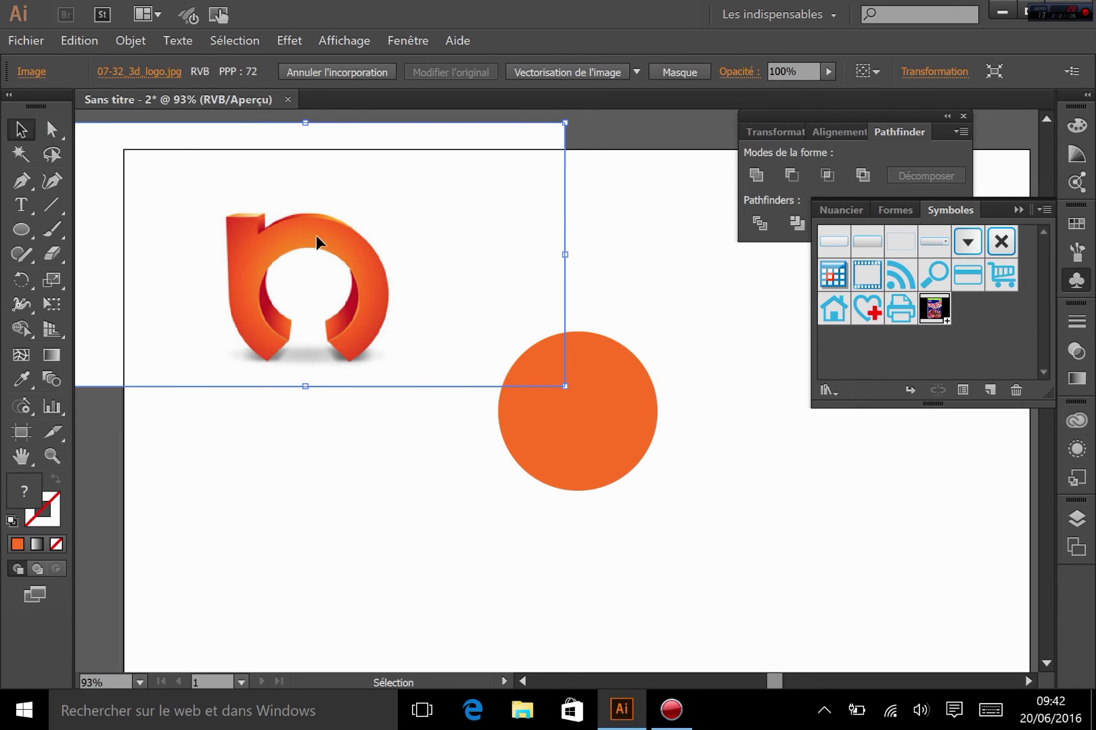
{"action": "left_click", "coordinate": [365, 495]}
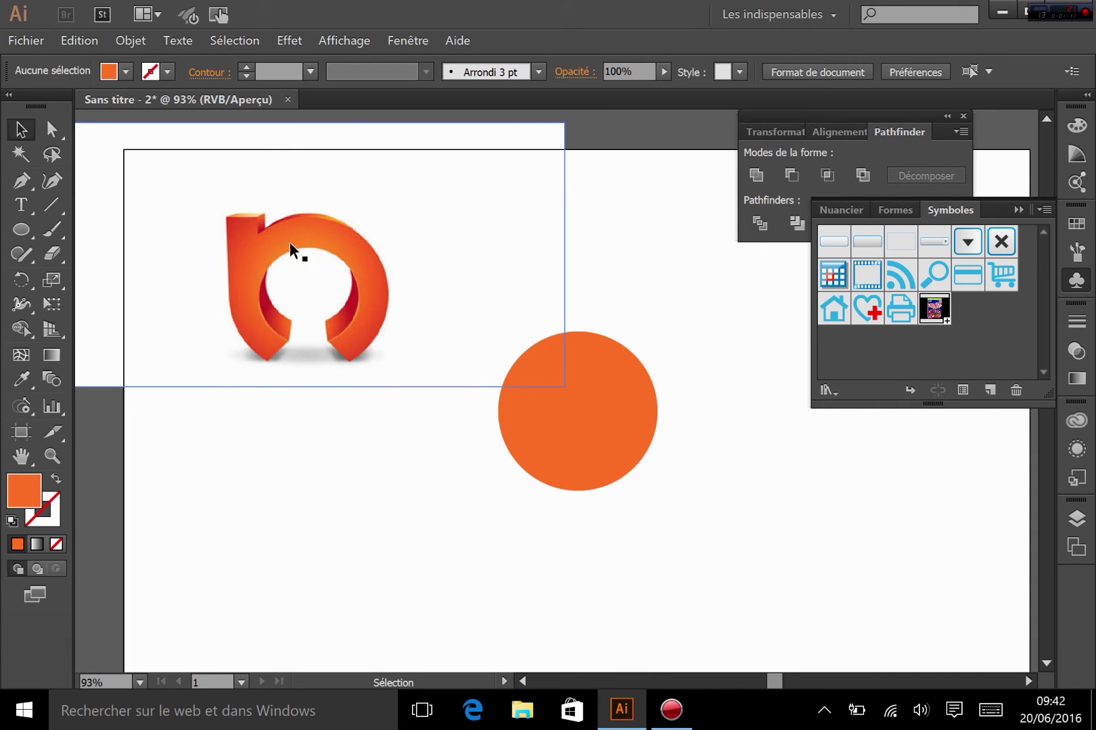
Draw a smaller circle overlapping the large one's left side, and move the logo image clear of both circles.
{"action": "left_click", "coordinate": [31, 228]}
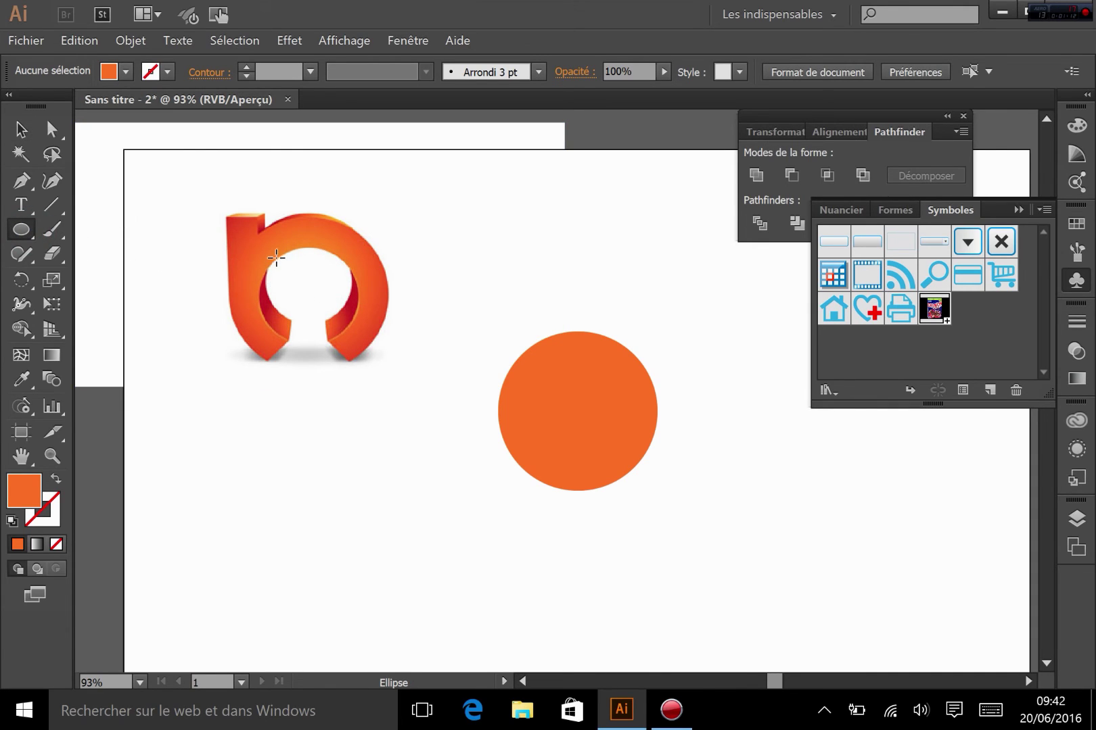
{"action": "left_click_drag", "start_coordinate": [306, 293], "coordinate": [514, 428]}
{"action": "left_click", "coordinate": [20, 129]}
{"action": "left_click_drag", "start_coordinate": [487, 306], "coordinate": [429, 285]}
Select both orange circles and align their centres horizontally.
{"action": "left_click_drag", "start_coordinate": [479, 478], "coordinate": [600, 420]}
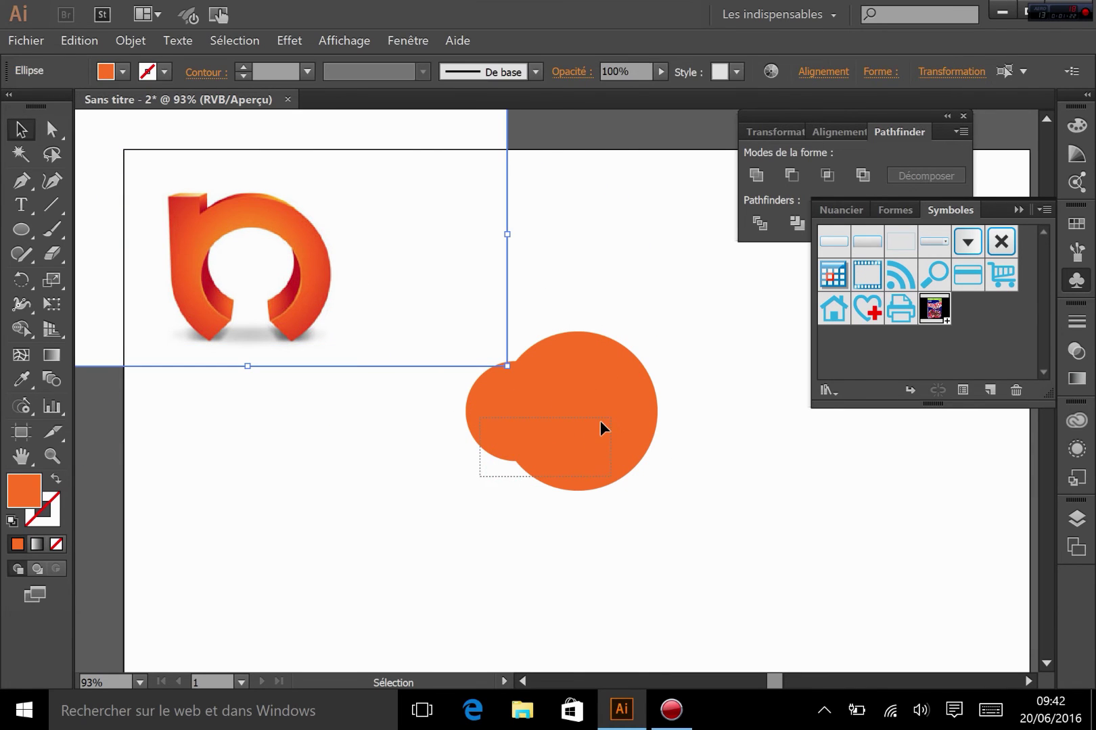
{"action": "left_click", "coordinate": [823, 132]}
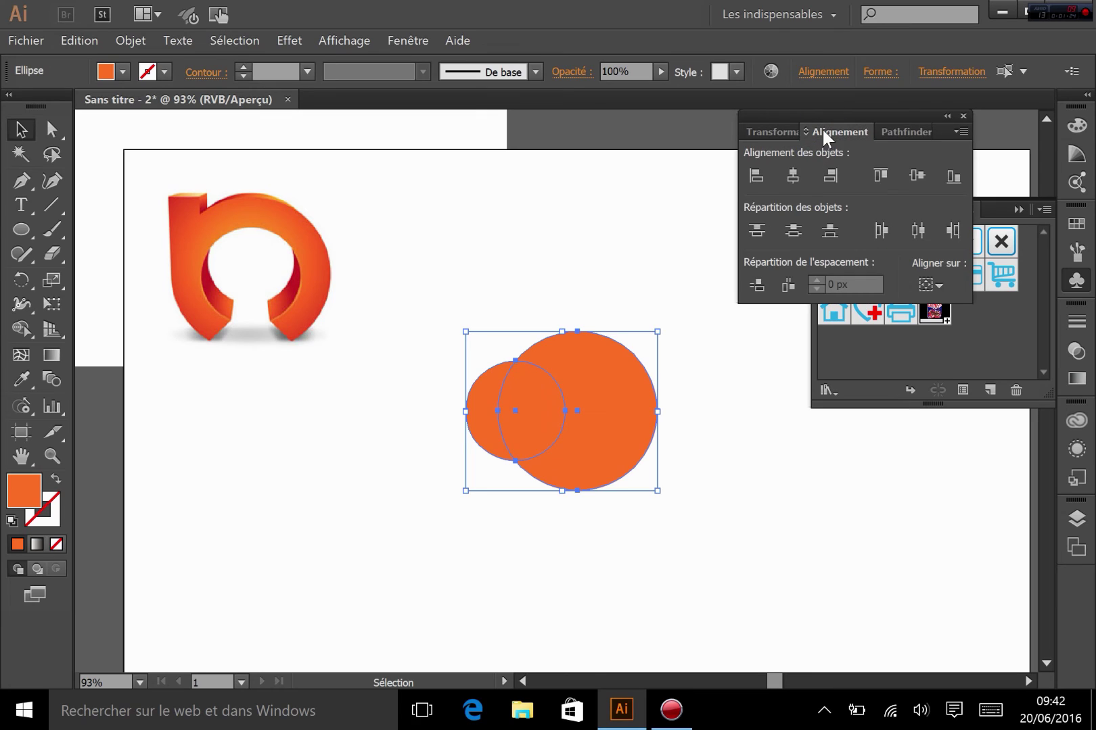
{"action": "left_click", "coordinate": [791, 175]}
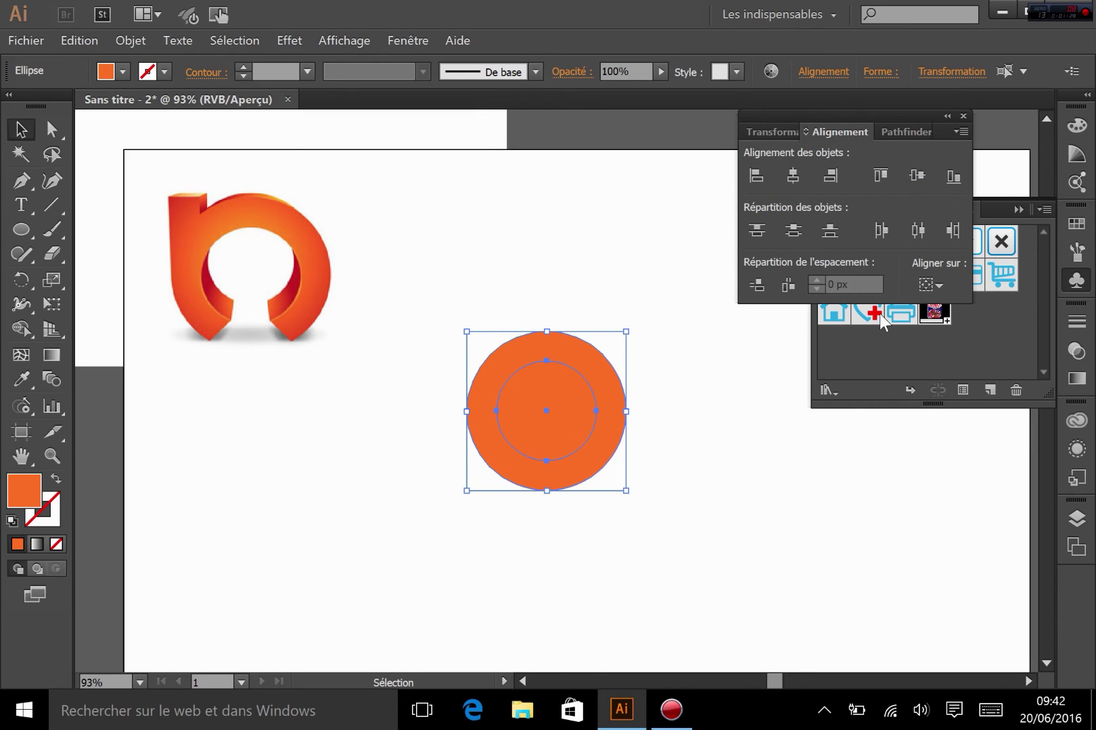
Subtract the small circle from the large one with Pathfinder, and move the resulting ring up to the right.
{"action": "left_click", "coordinate": [903, 128]}
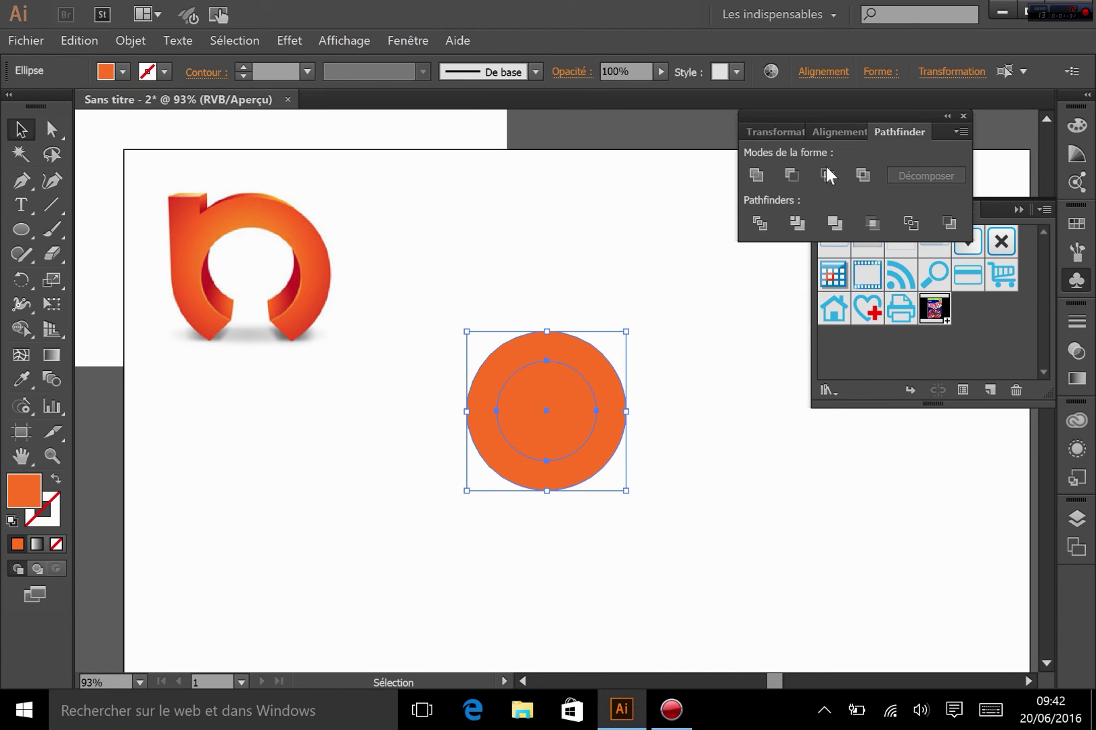
{"action": "left_click", "coordinate": [793, 176]}
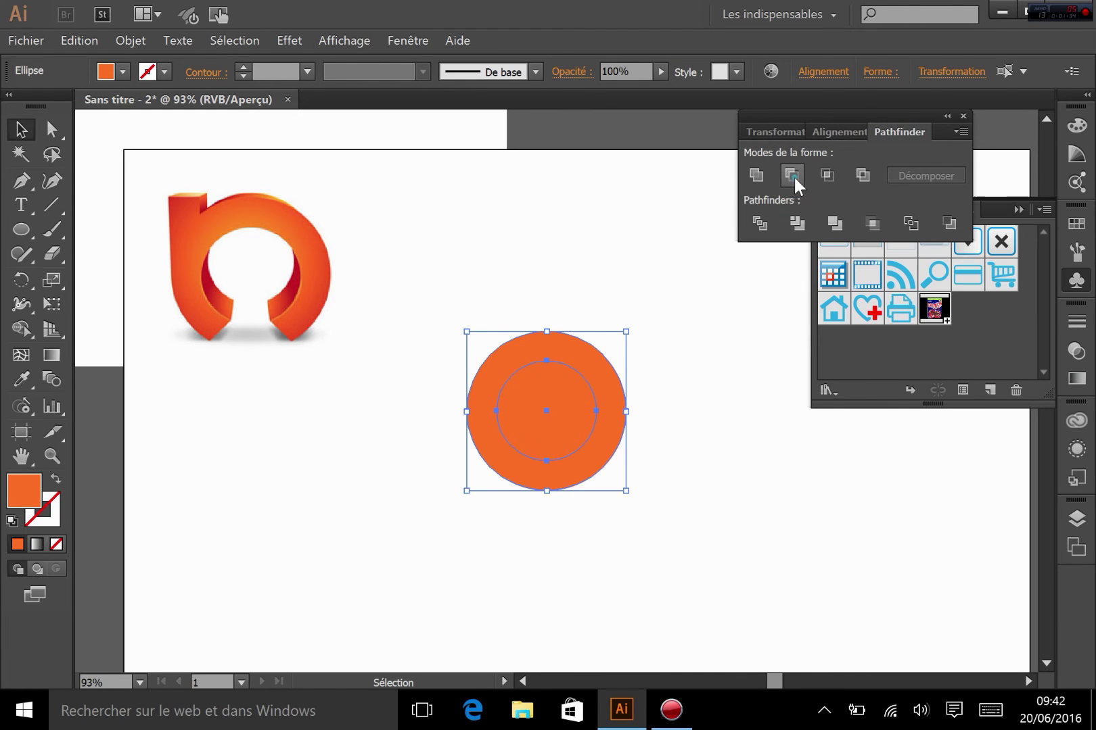
{"action": "left_click", "coordinate": [653, 468]}
{"action": "left_click_drag", "start_coordinate": [623, 440], "coordinate": [685, 394]}
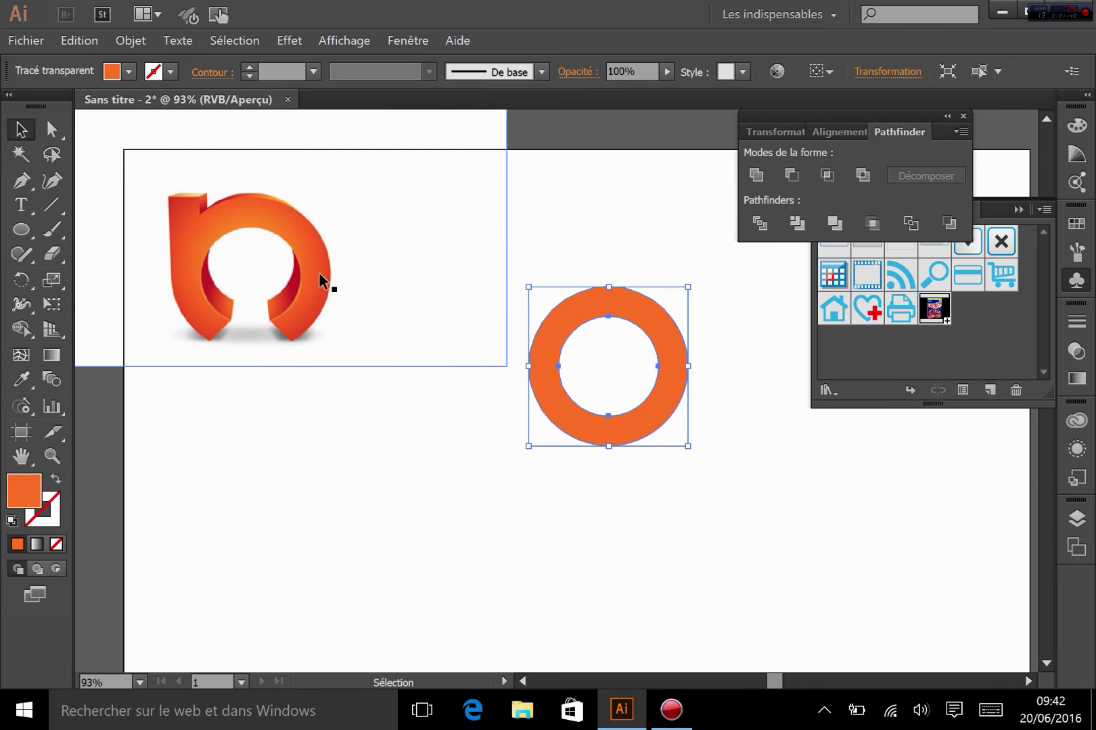
Draw a three-sided polygon over the logo's bottom opening and swap its fill and stroke so only an orange outline is left.
{"action": "left_click", "coordinate": [23, 231]}
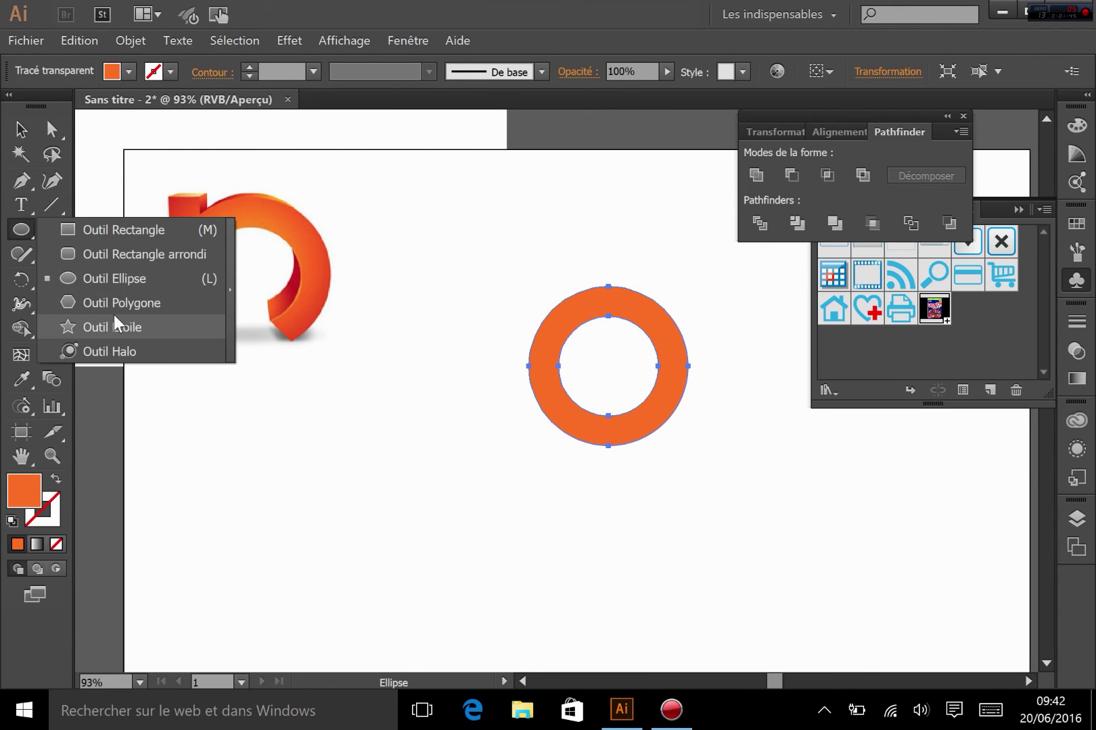
{"action": "left_click", "coordinate": [113, 306]}
{"action": "left_click_drag", "start_coordinate": [230, 303], "coordinate": [310, 379]}
{"action": "key", "text": "Down"}
{"action": "key", "text": "Down"}
{"action": "key", "text": "Down"}
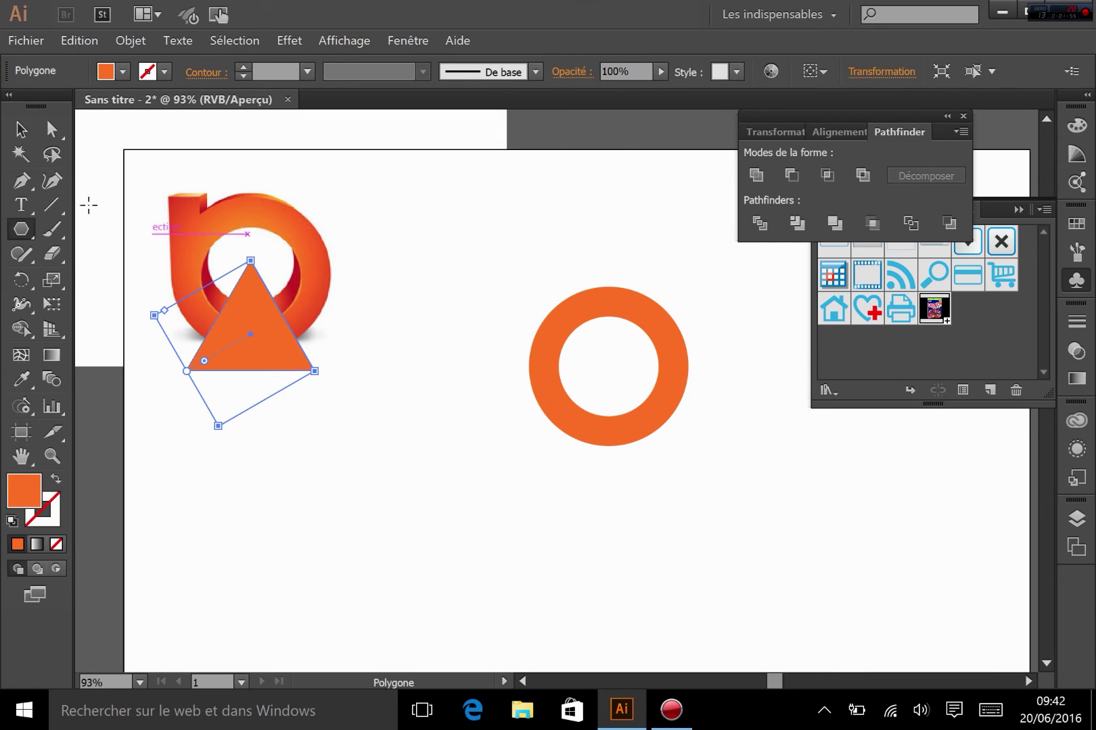
{"action": "left_click", "coordinate": [56, 478]}
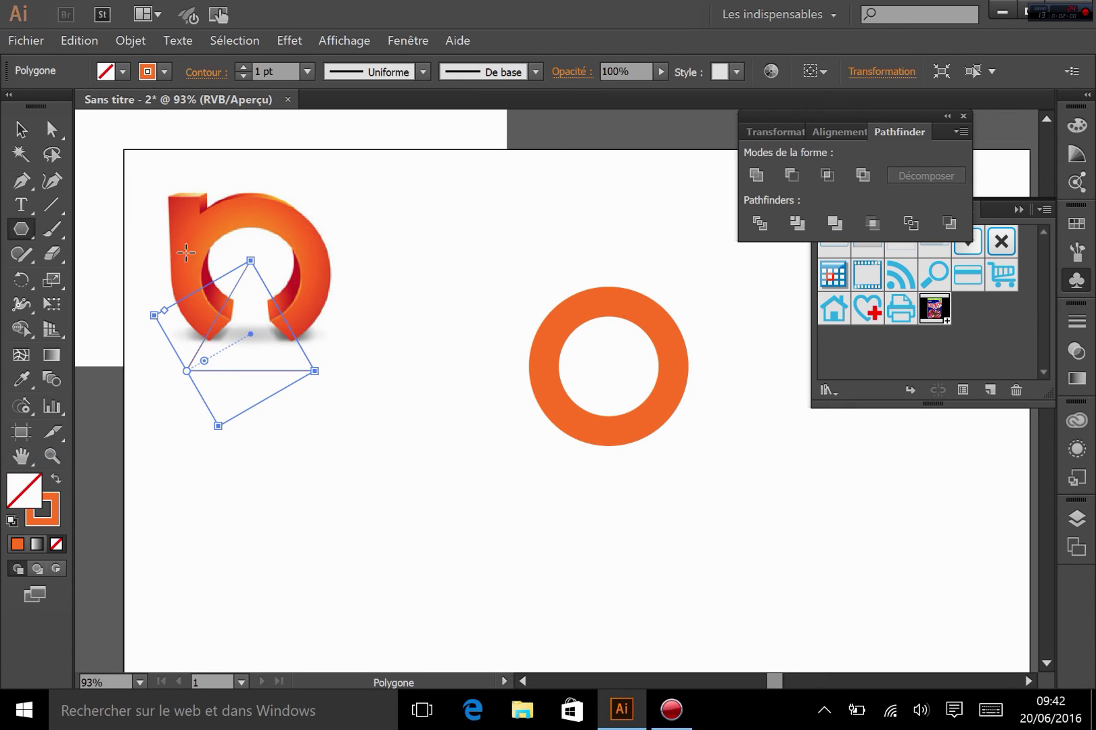
Lower only the triangle's apex until its two sides follow the slanted cuts at the logo's bottom opening.
{"action": "left_click", "coordinate": [21, 129]}
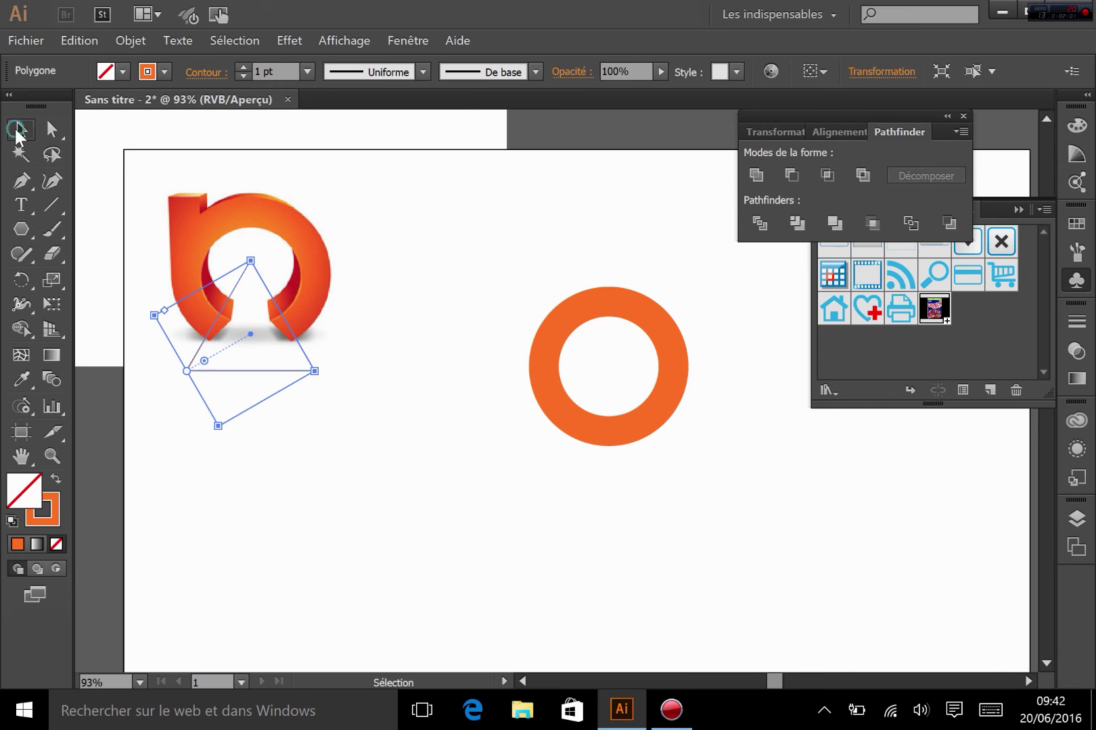
{"action": "left_click", "coordinate": [59, 136]}
{"action": "left_click", "coordinate": [264, 501]}
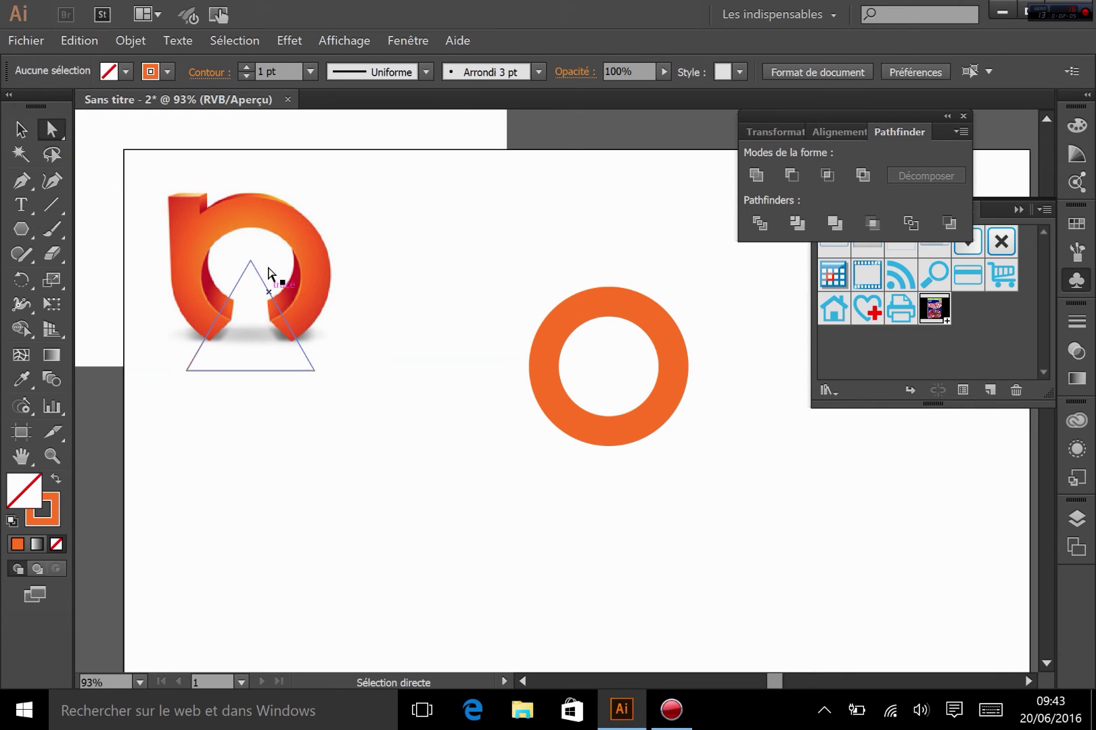
{"action": "left_click", "coordinate": [250, 262]}
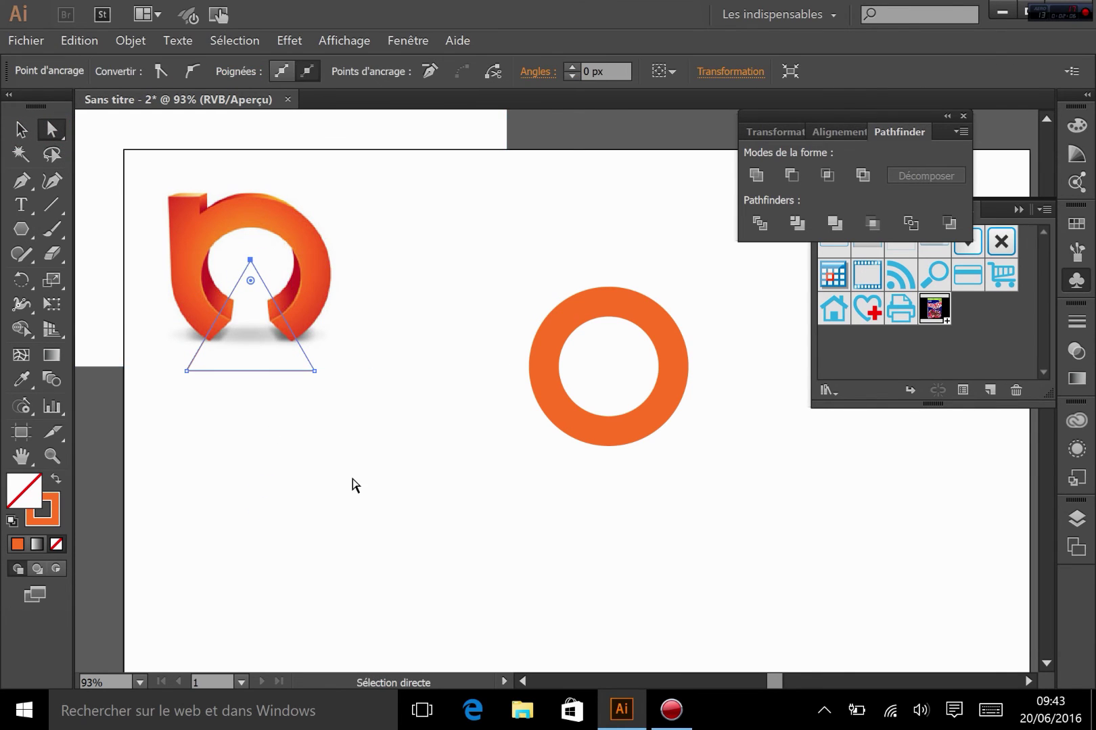
{"action": "key", "text": "Down"}
{"action": "key", "text": "Down"}
{"action": "key", "text": "Down"}
{"action": "key", "text": "Down"}
{"action": "key", "text": "Down"}
{"action": "key", "text": "Down"}
{"action": "key", "text": "Down"}
{"action": "key", "text": "Down"}
{"action": "key", "text": "Down"}
{"action": "key", "text": "Down"}
{"action": "key", "text": "Down"}
{"action": "key", "text": "Down"}
{"action": "key", "text": "Down"}
{"action": "key", "text": "Down"}
{"action": "key", "text": "Down"}
{"action": "key", "text": "Down"}
{"action": "key", "text": "Down"}
{"action": "key", "text": "Down"}
{"action": "key", "text": "Down"}
{"action": "key", "text": "Down"}
{"action": "key", "text": "Down"}
{"action": "key", "text": "Down"}
{"action": "key", "text": "Down"}
{"action": "key", "text": "Down"}
{"action": "key", "text": "Down"}
{"action": "key", "text": "Down"}
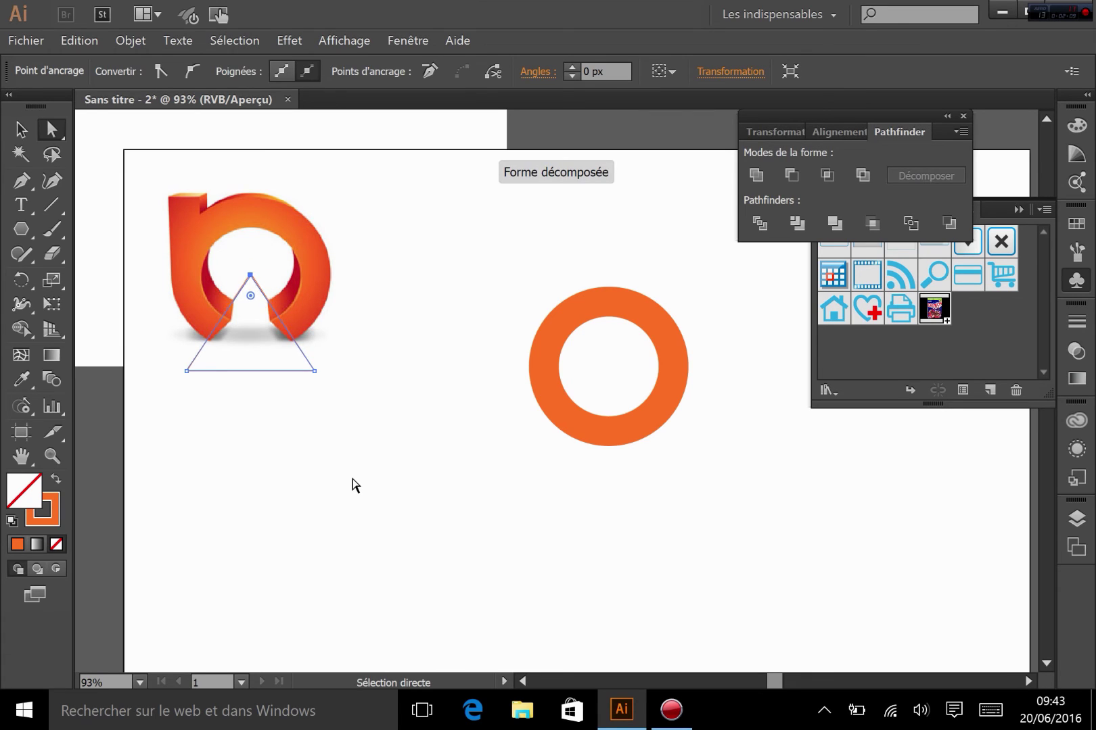
{"action": "key", "text": "Down"}
{"action": "key", "text": "Down"}
{"action": "key", "text": "Down"}
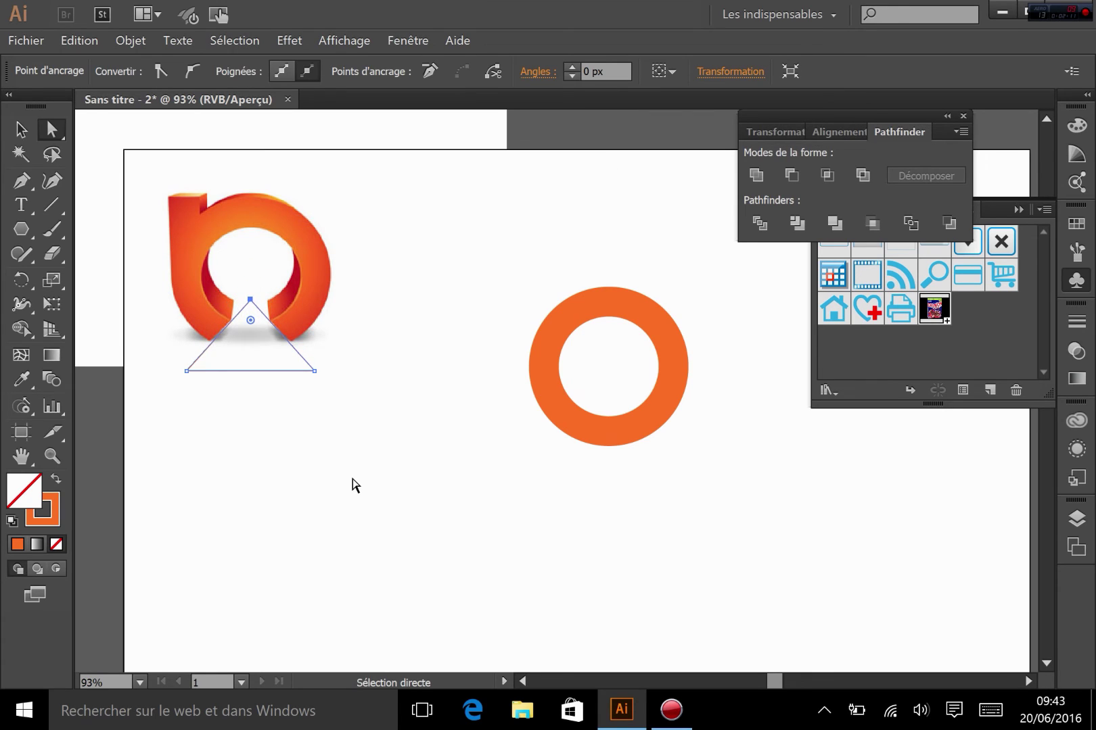
{"action": "key", "text": "Down"}
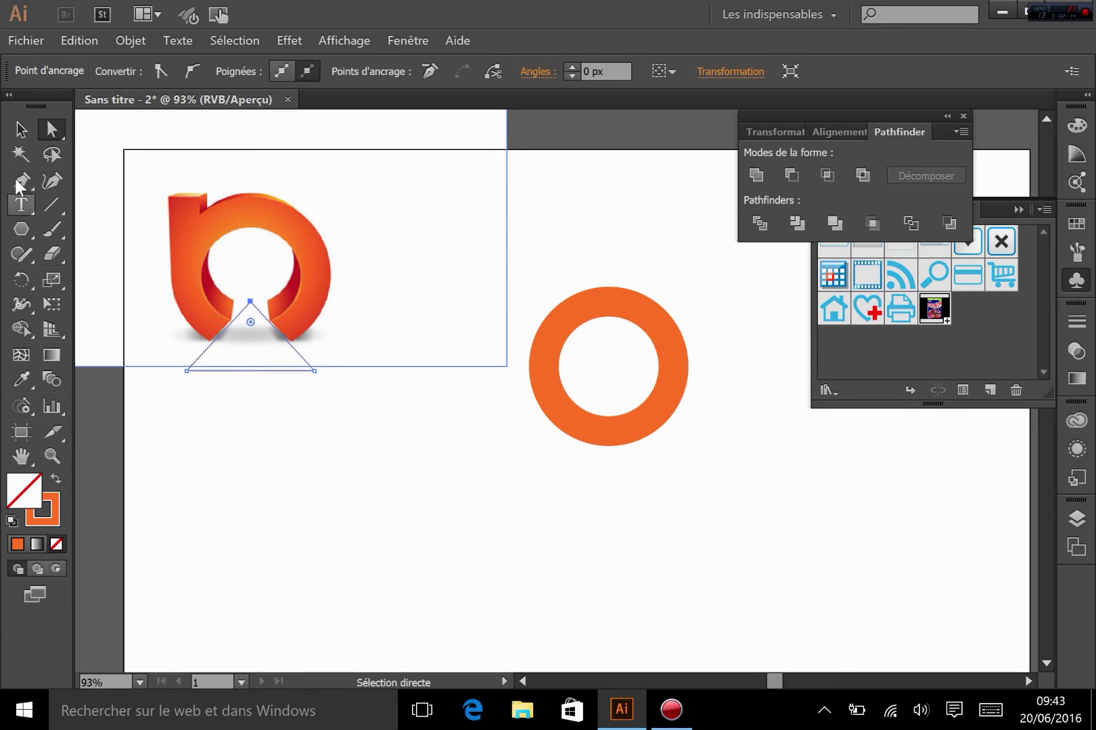
Place the orange ring over the logo's round part, add the triangle to the selection and move both clear of the image.
{"action": "left_click", "coordinate": [20, 130]}
{"action": "left_click_drag", "start_coordinate": [596, 413], "coordinate": [237, 323]}
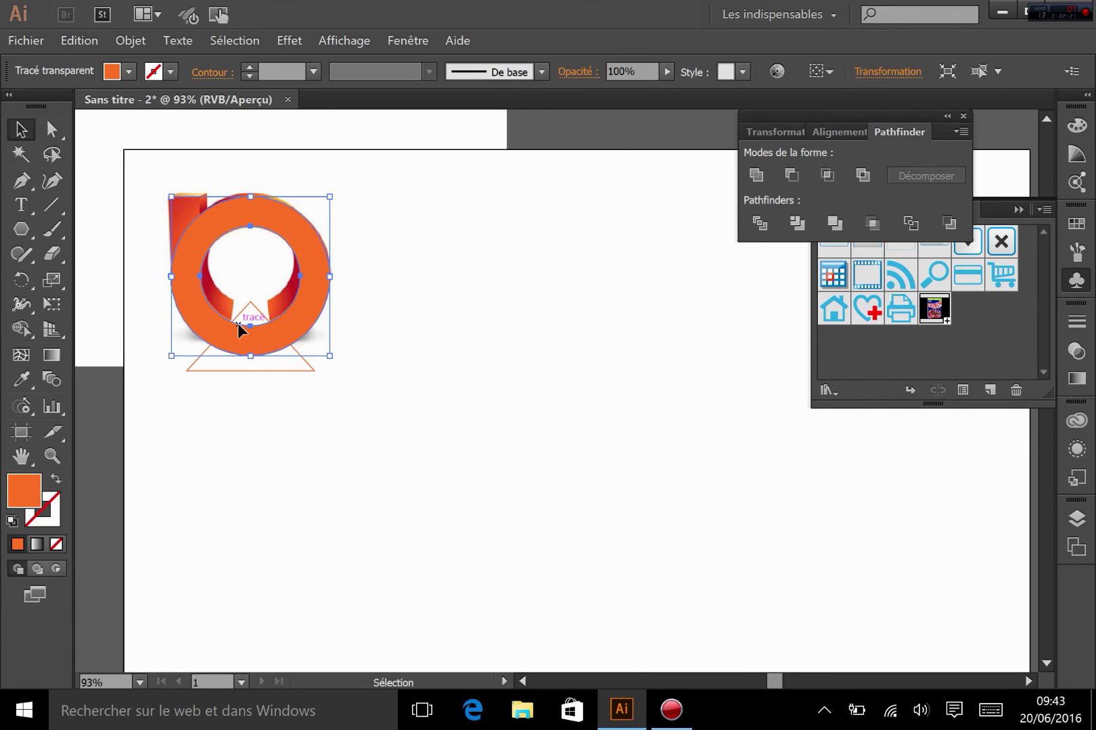
{"action": "left_click", "coordinate": [275, 369], "text": "shift"}
{"action": "left_click_drag", "start_coordinate": [296, 333], "coordinate": [626, 452]}
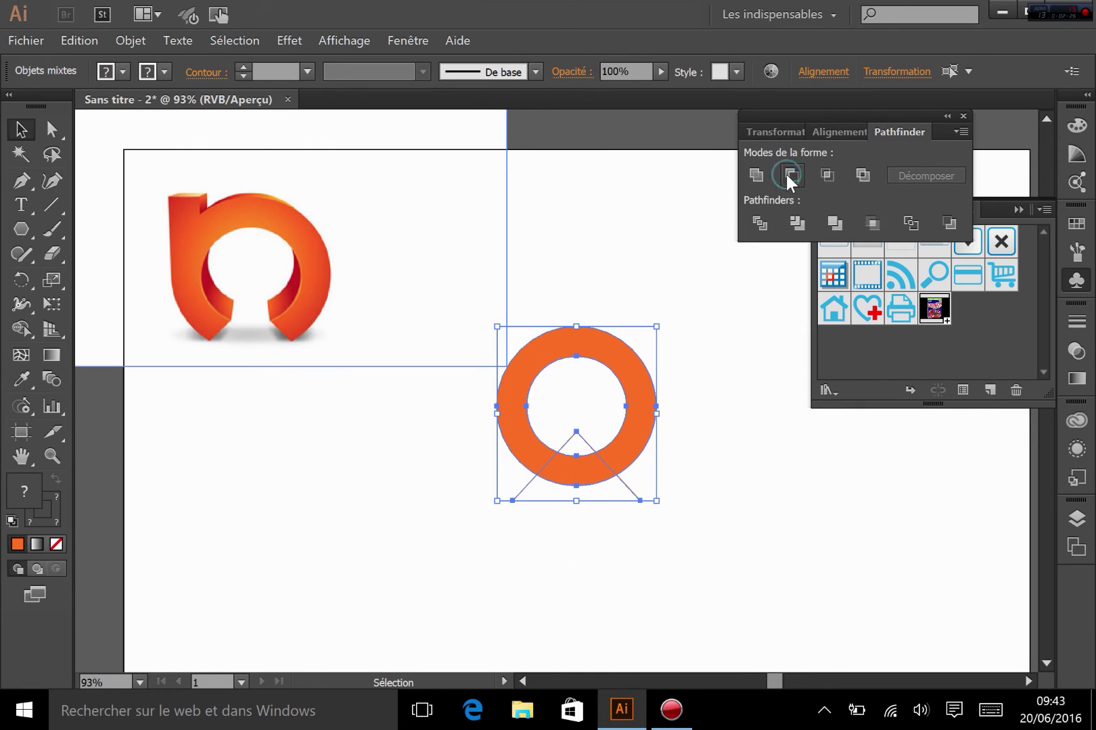
Subtract the triangle from the ring to cut the bottom opening, and move the open ring further up.
{"action": "left_click", "coordinate": [790, 176]}
{"action": "left_click", "coordinate": [595, 536]}
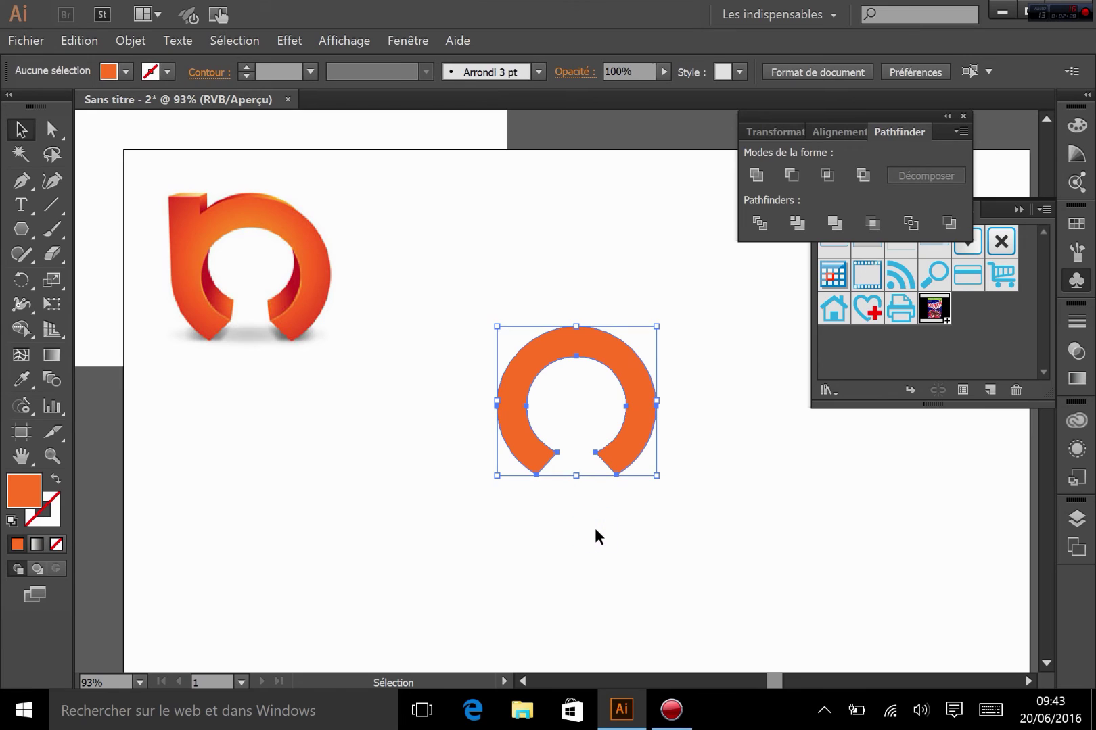
{"action": "left_click_drag", "start_coordinate": [649, 431], "coordinate": [667, 368]}
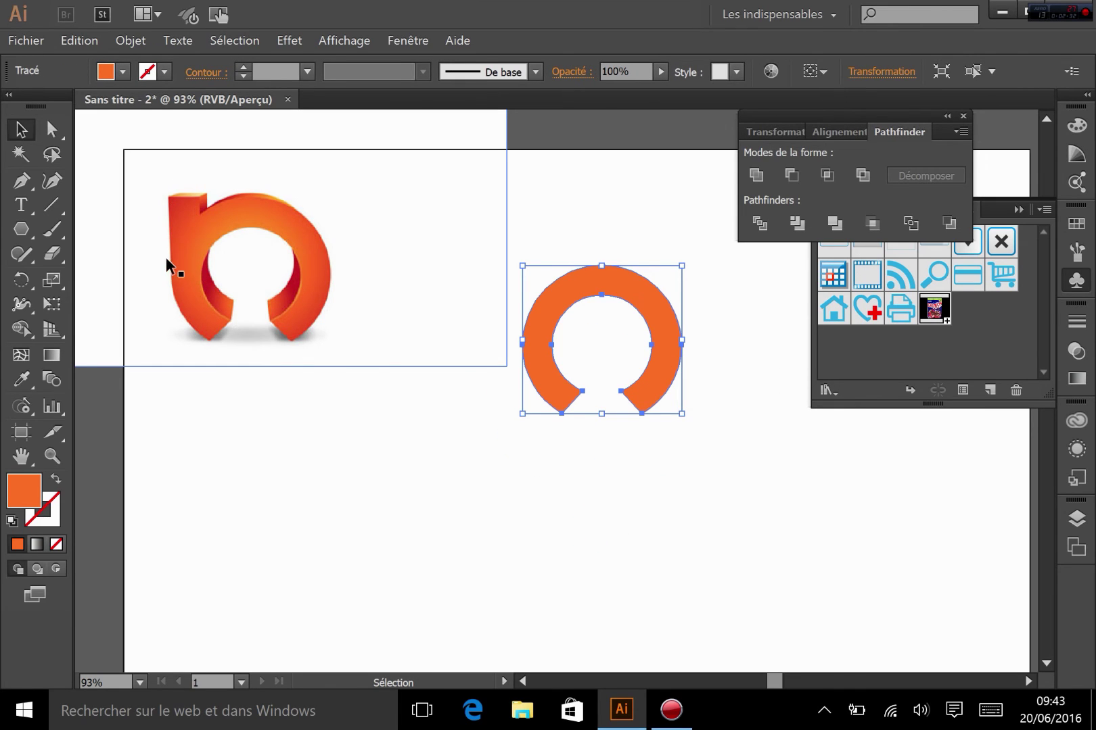
Draw an orange rectangle matching the vertical stem at the logo's upper left.
{"action": "left_click_drag", "start_coordinate": [21, 228], "coordinate": [115, 230]}
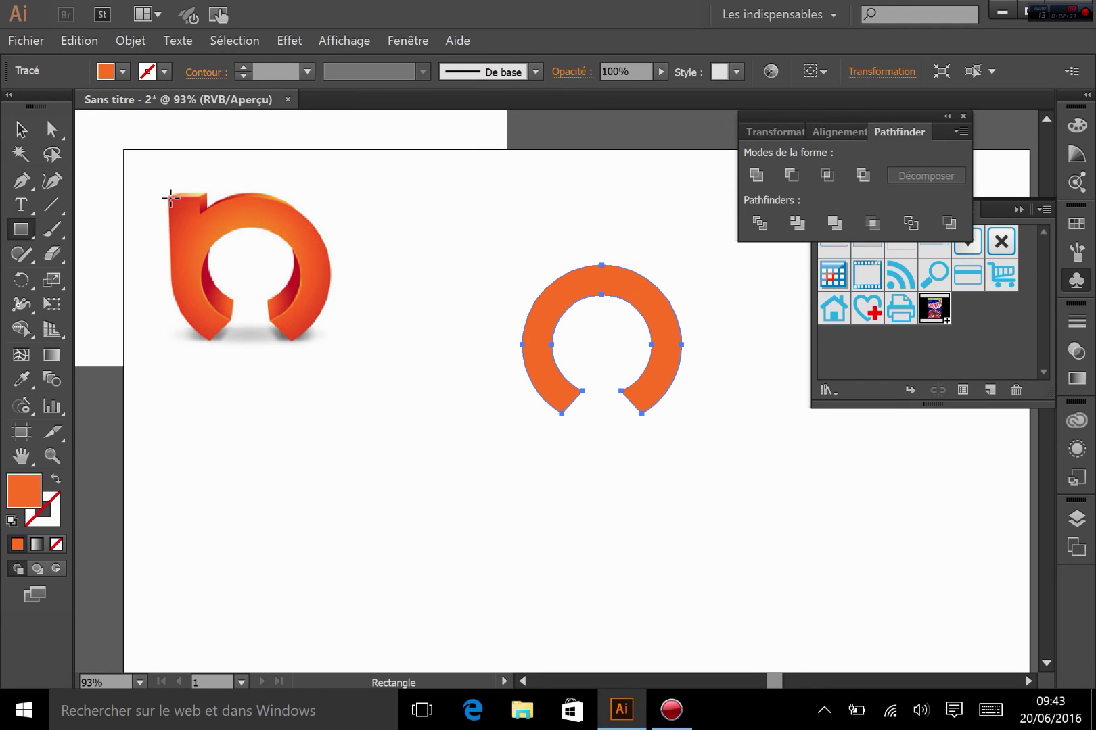
{"action": "left_click_drag", "start_coordinate": [169, 197], "coordinate": [200, 265]}
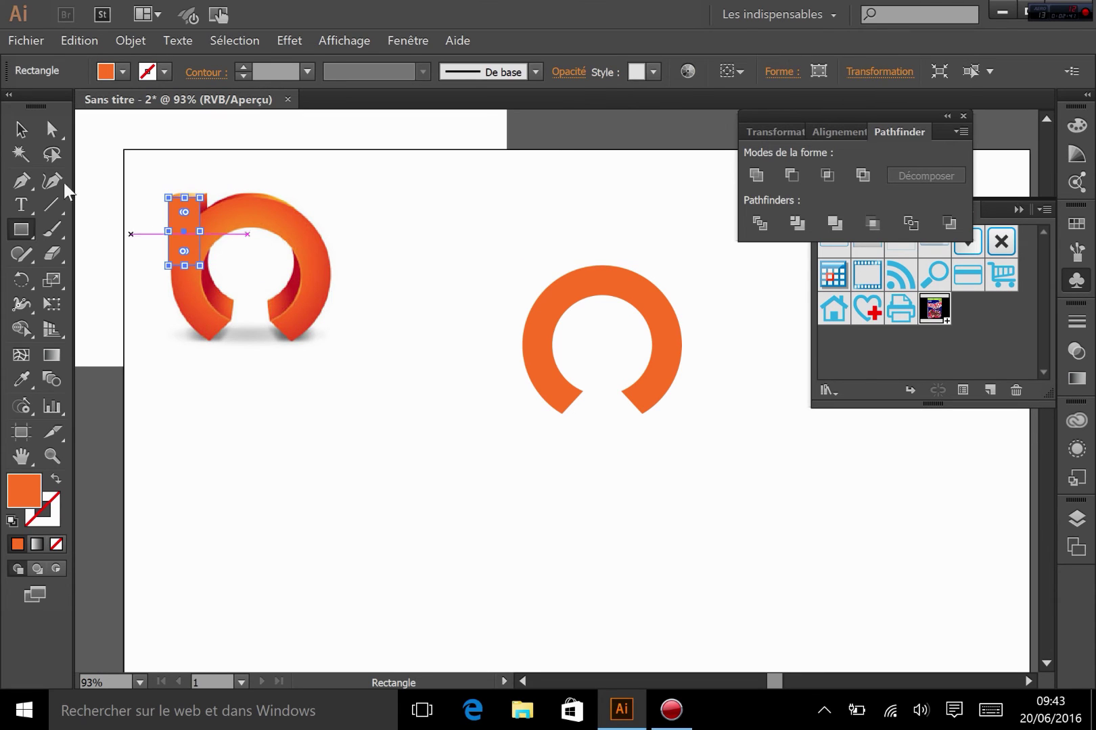
{"action": "left_click", "coordinate": [21, 129]}
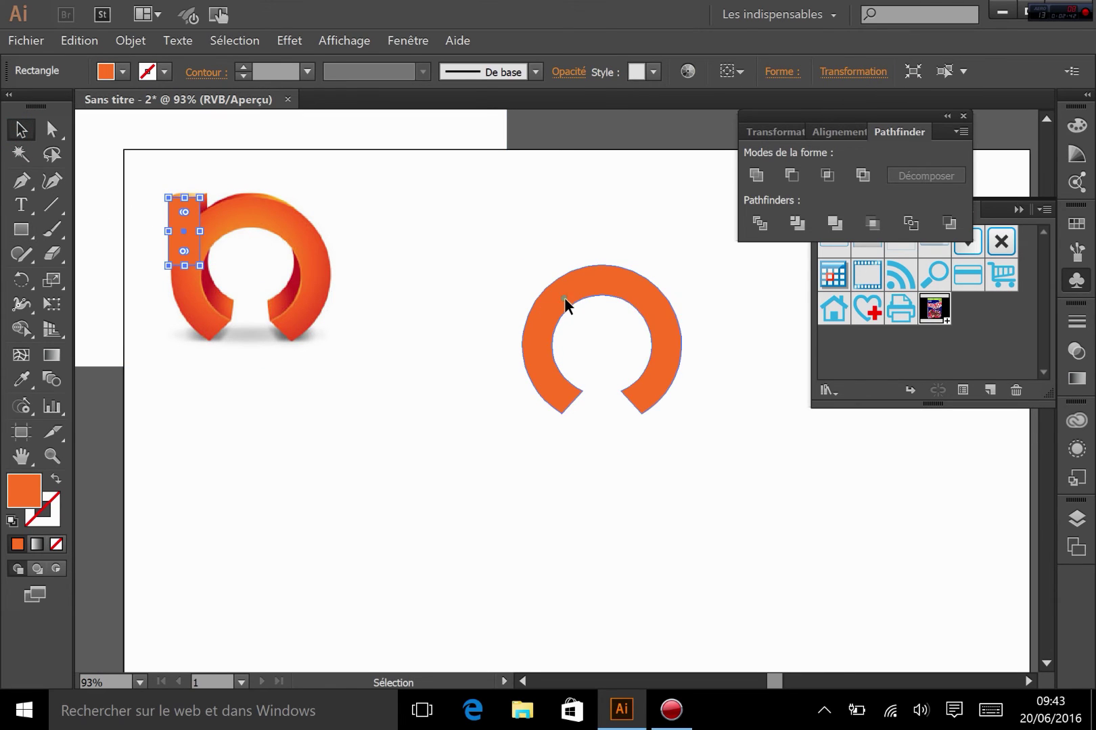
Move the open ring beside the logo image and place the stem rectangle against its upper-left side.
{"action": "left_click_drag", "start_coordinate": [564, 299], "coordinate": [484, 374]}
{"action": "left_click_drag", "start_coordinate": [343, 451], "coordinate": [552, 301]}
{"action": "left_click", "coordinate": [654, 440]}
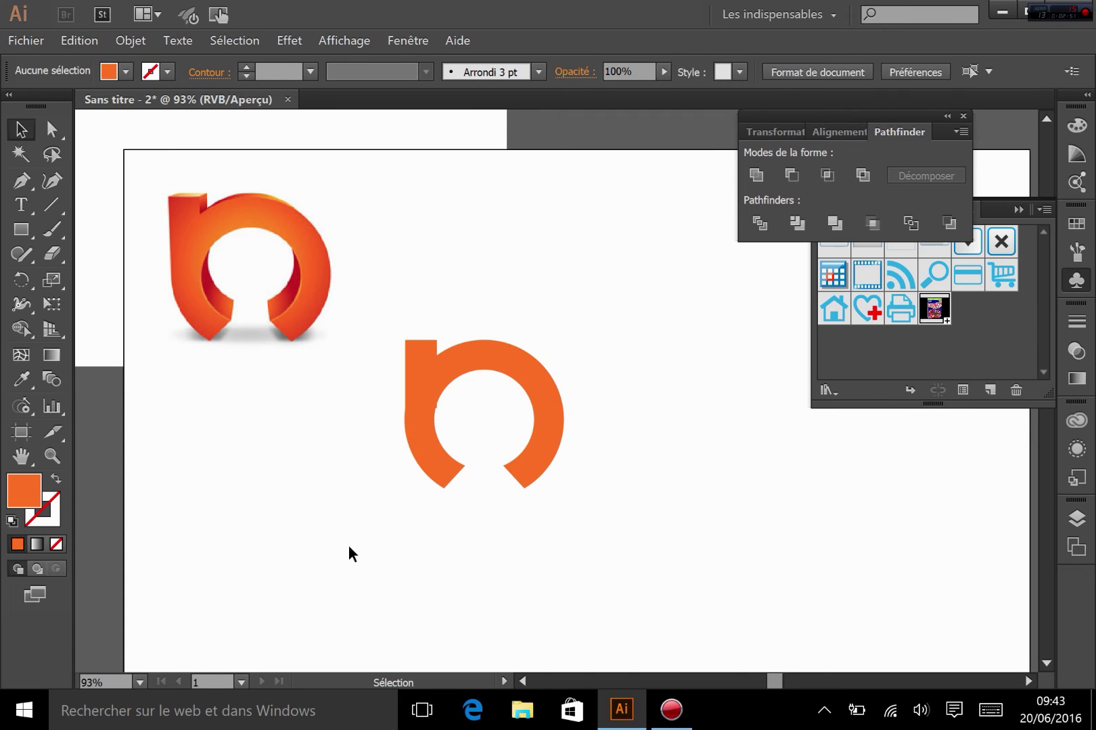
Select the rectangle and the open ring together and align their left edges.
{"action": "left_click_drag", "start_coordinate": [348, 545], "coordinate": [574, 396]}
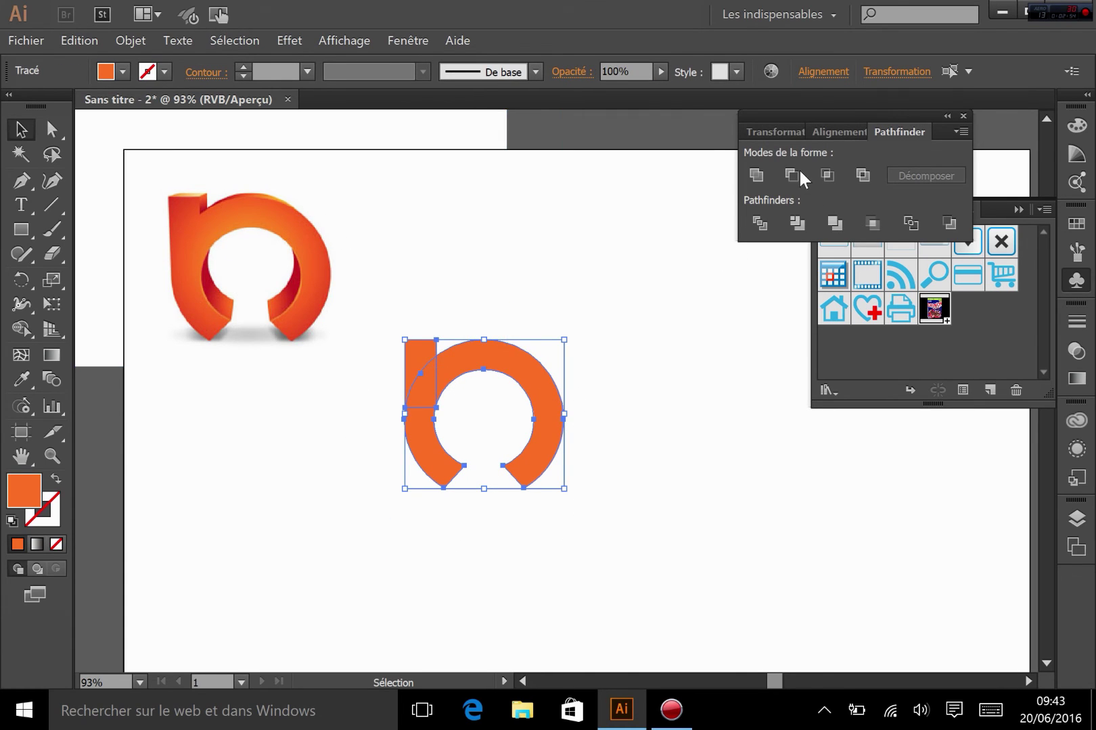
{"action": "left_click", "coordinate": [766, 130]}
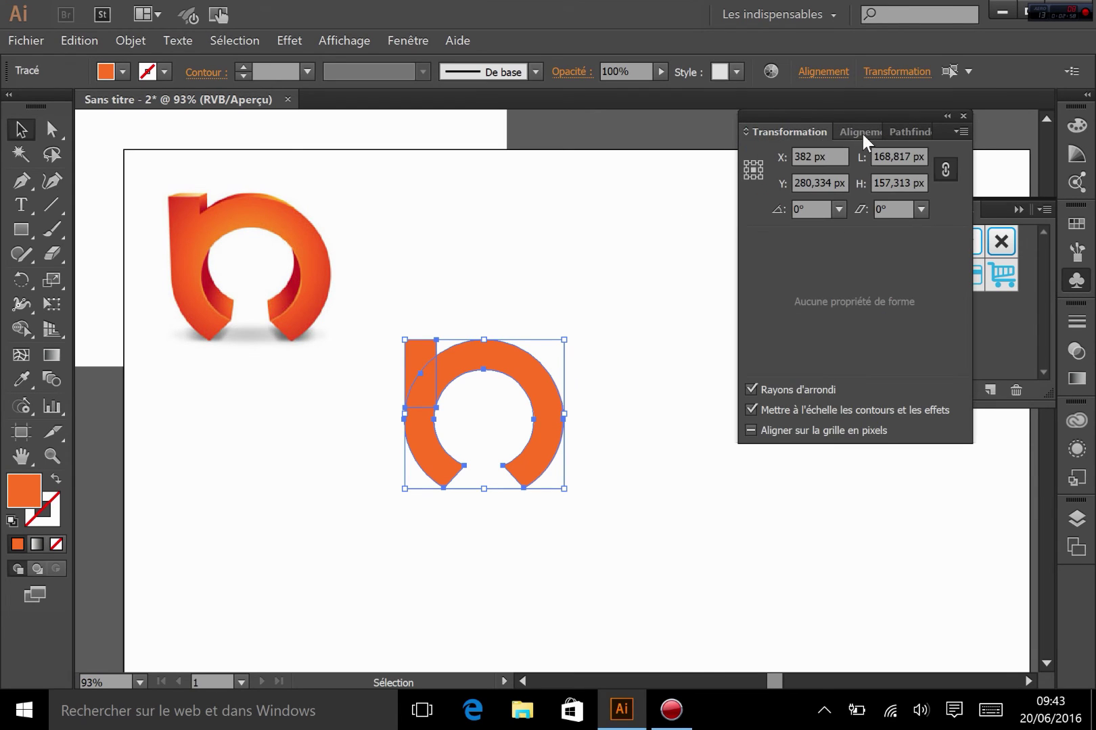
{"action": "left_click", "coordinate": [861, 131]}
{"action": "left_click", "coordinate": [757, 176]}
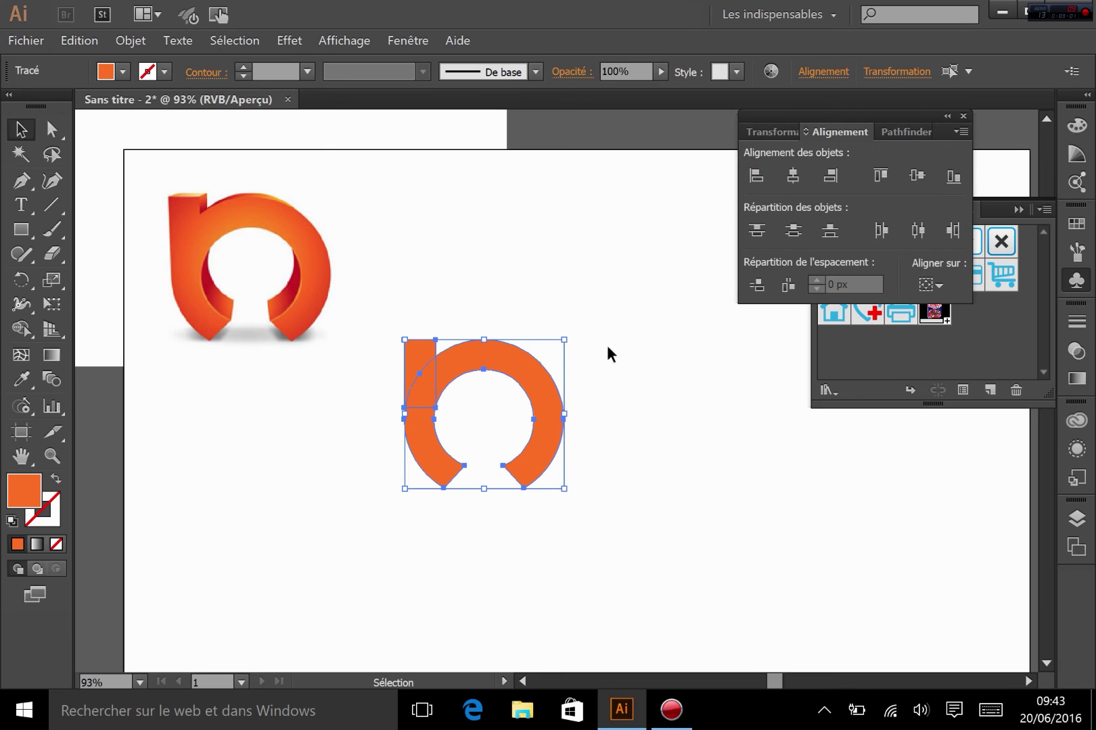
{"action": "left_click", "coordinate": [588, 431]}
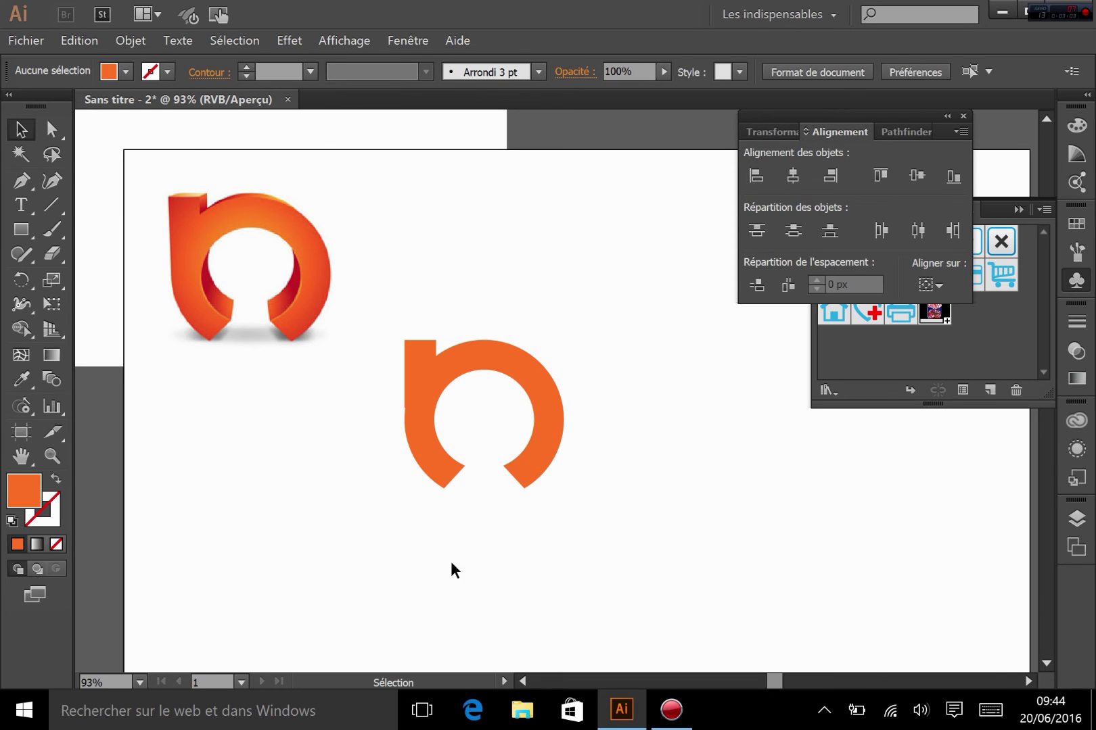
Try to narrow the stem rectangle slightly and shift it down so it blends into the ring's left side.
{"action": "key", "text": "z"}
{"action": "left_click_drag", "start_coordinate": [362, 374], "coordinate": [483, 432]}
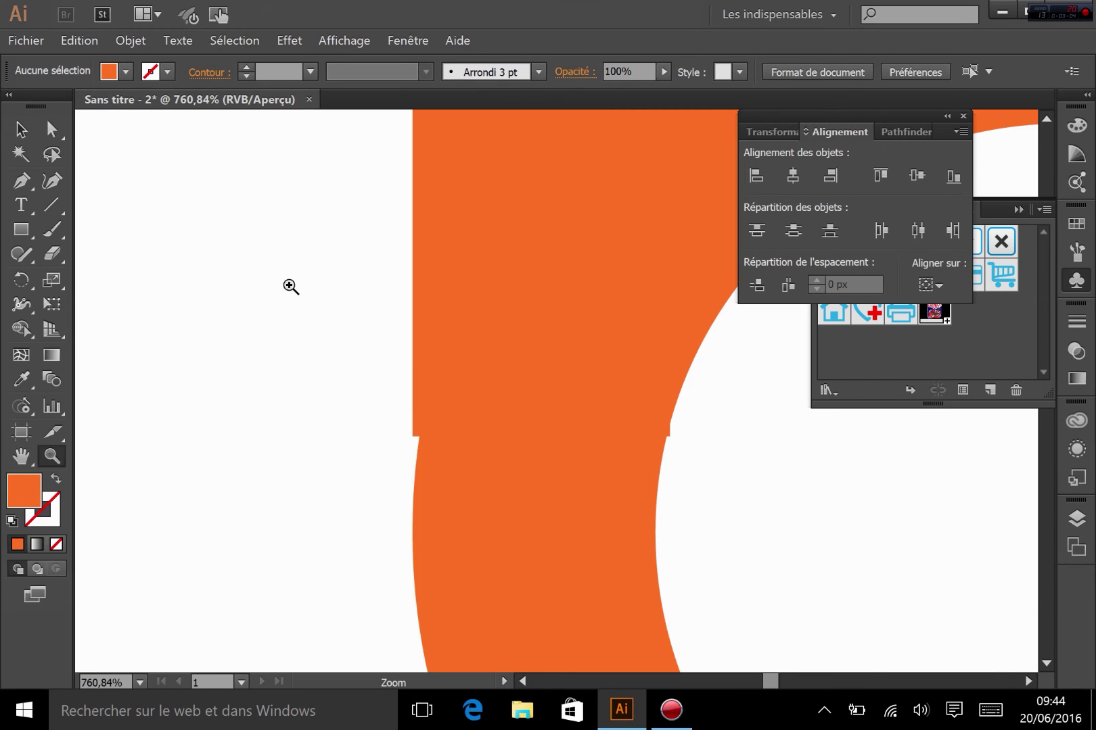
{"action": "left_click", "coordinate": [21, 129]}
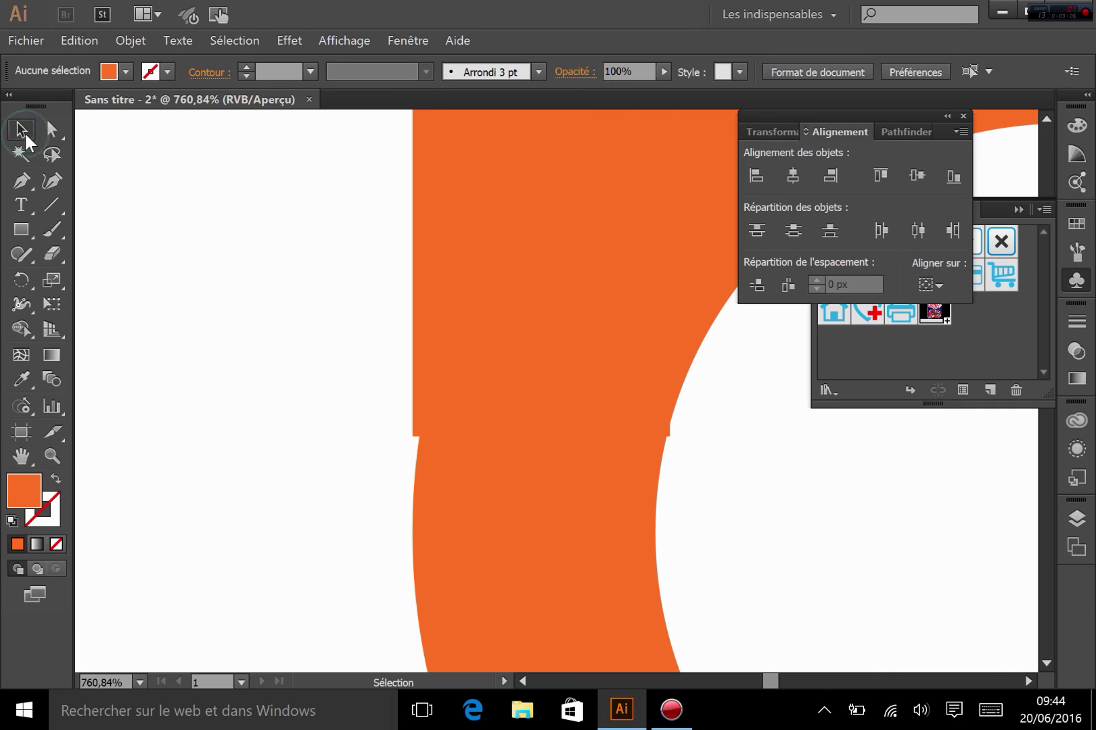
{"action": "left_click", "coordinate": [493, 311]}
{"action": "left_click_drag", "start_coordinate": [671, 159], "coordinate": [665, 159]}
{"action": "key", "text": "Down"}
{"action": "key", "text": "Down"}
{"action": "key", "text": "Down"}
{"action": "key", "text": "Down"}
{"action": "key", "text": "Down"}
{"action": "key", "text": "Down"}
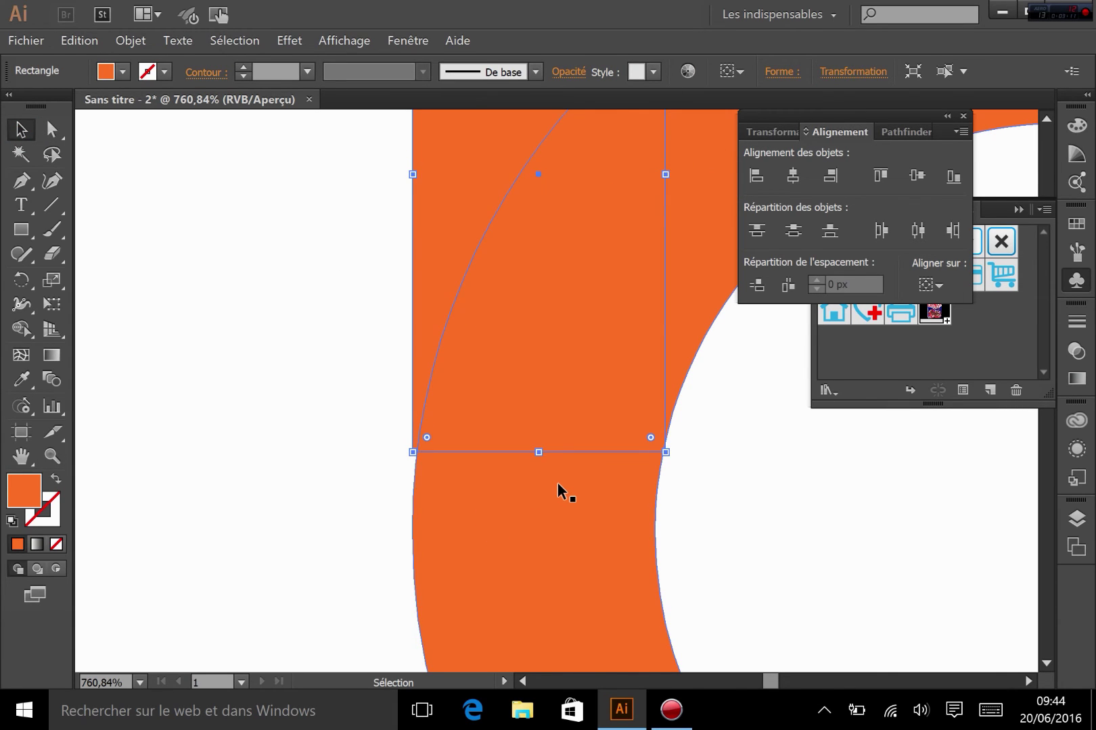
{"action": "key", "text": "Down"}
{"action": "key", "text": "Down"}
{"action": "key", "text": "Down"}
{"action": "key", "text": "Down"}
{"action": "key", "text": "Down"}
{"action": "key", "text": "Down"}
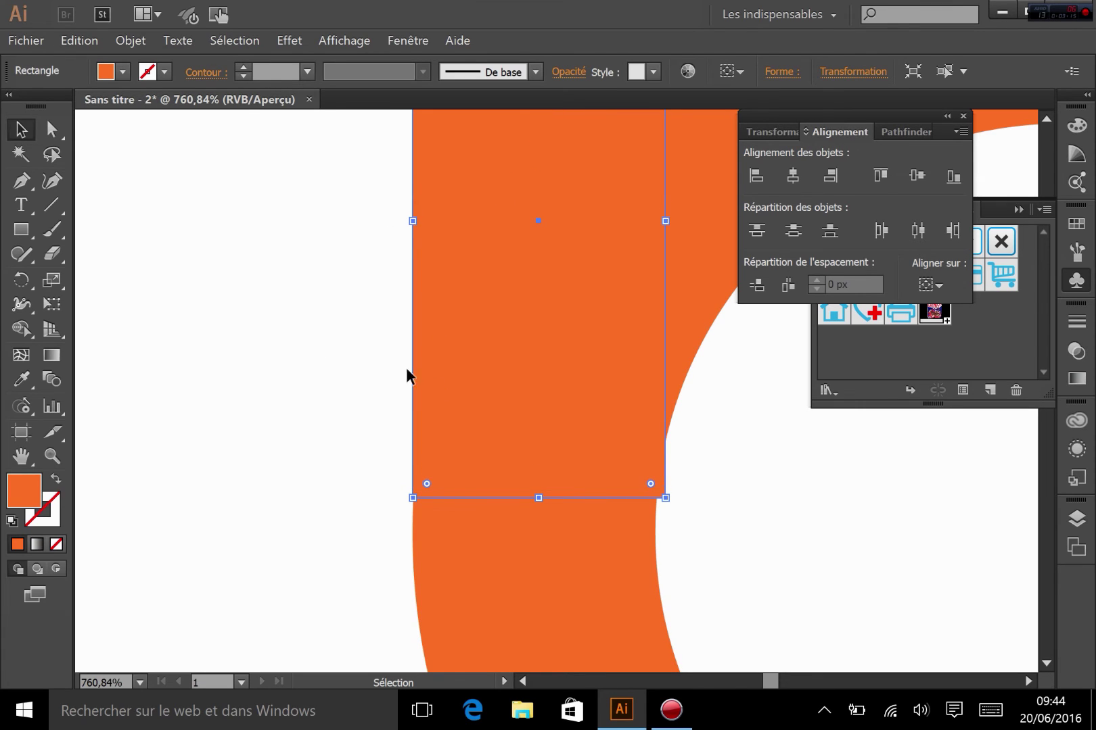
Undo the stem rectangle's narrowing and downward shift.
{"action": "left_click", "coordinate": [294, 142]}
{"action": "left_click", "coordinate": [437, 278]}
{"action": "key", "text": "Up"}
{"action": "key", "text": "Up"}
{"action": "key", "text": "Up"}
{"action": "key", "text": "Up"}
{"action": "key", "text": "Up"}
{"action": "key", "text": "Up"}
{"action": "key", "text": "Up"}
{"action": "key", "text": "Up"}
{"action": "key", "text": "Up"}
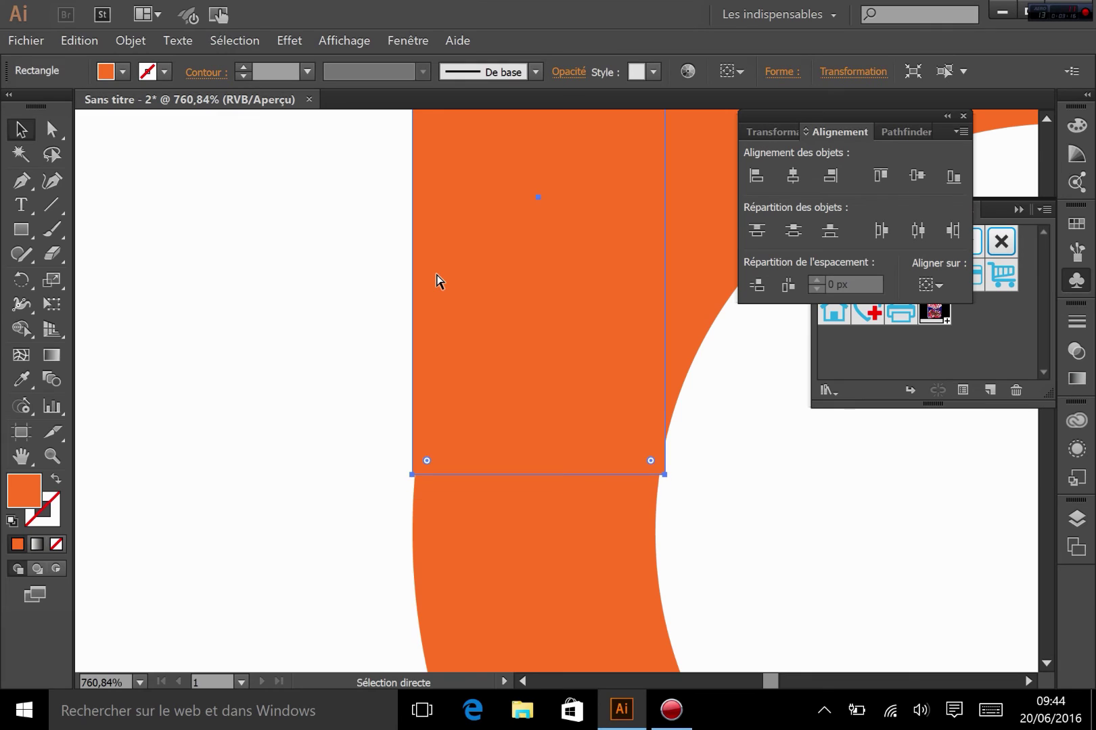
{"action": "key", "text": "Up"}
{"action": "key", "text": "Up"}
{"action": "key", "text": "Up"}
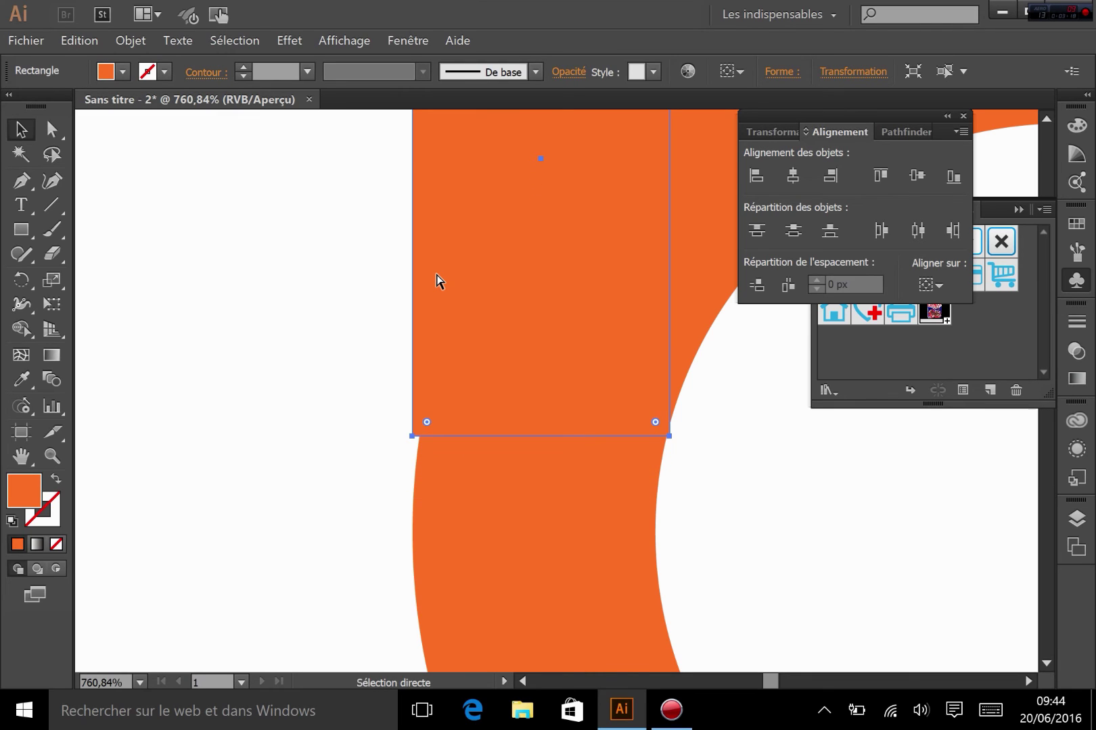
Raise only the stem rectangle's lower-right corner so it meets the ring's inner edge.
{"action": "key", "text": "ctrl+minus"}
{"action": "key", "text": "ctrl+minus"}
{"action": "key", "text": "ctrl+minus"}
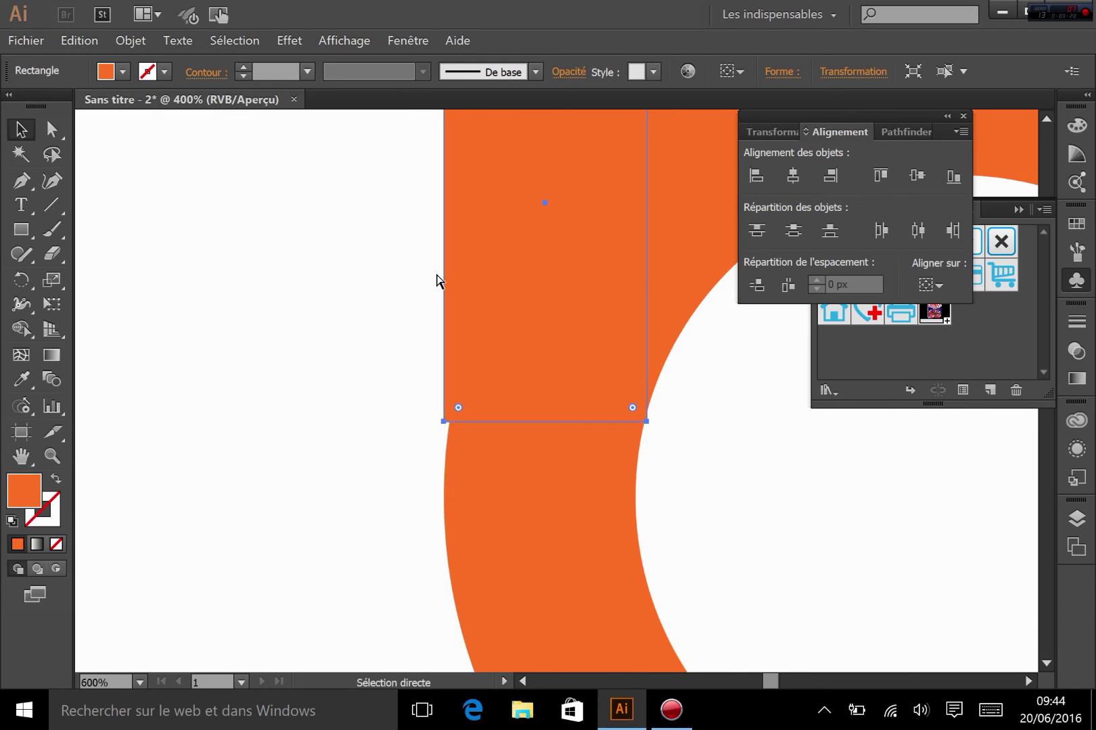
{"action": "left_click", "coordinate": [110, 135]}
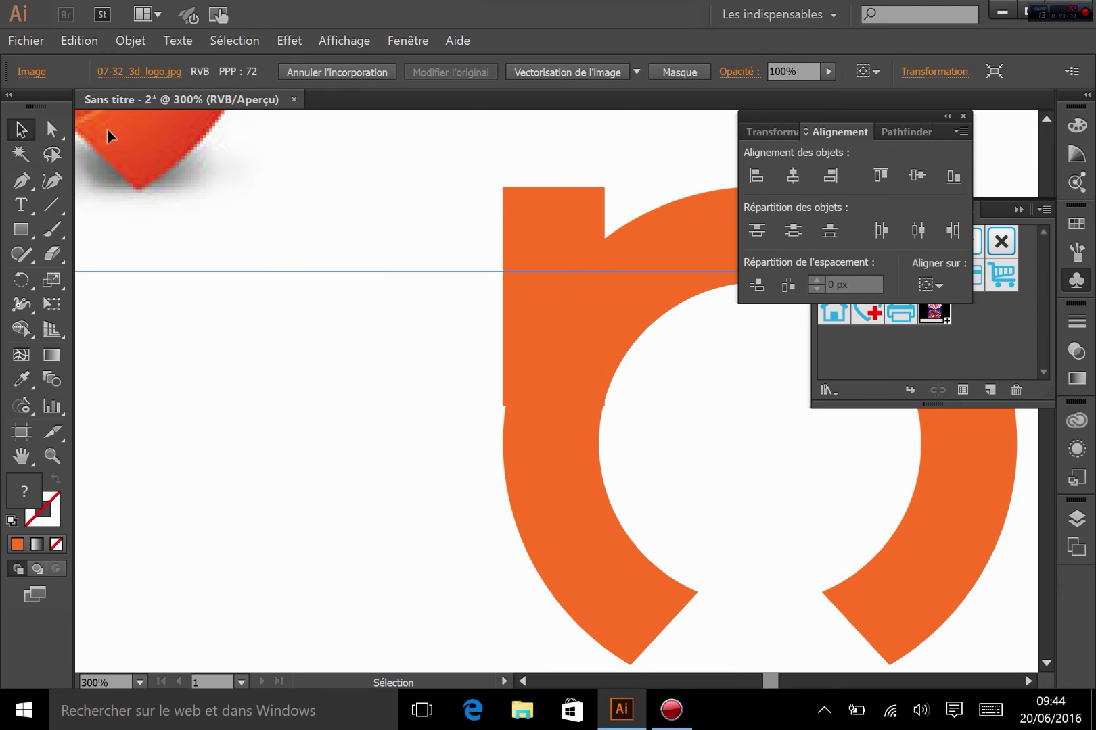
{"action": "key", "text": "a"}
{"action": "left_click", "coordinate": [327, 504]}
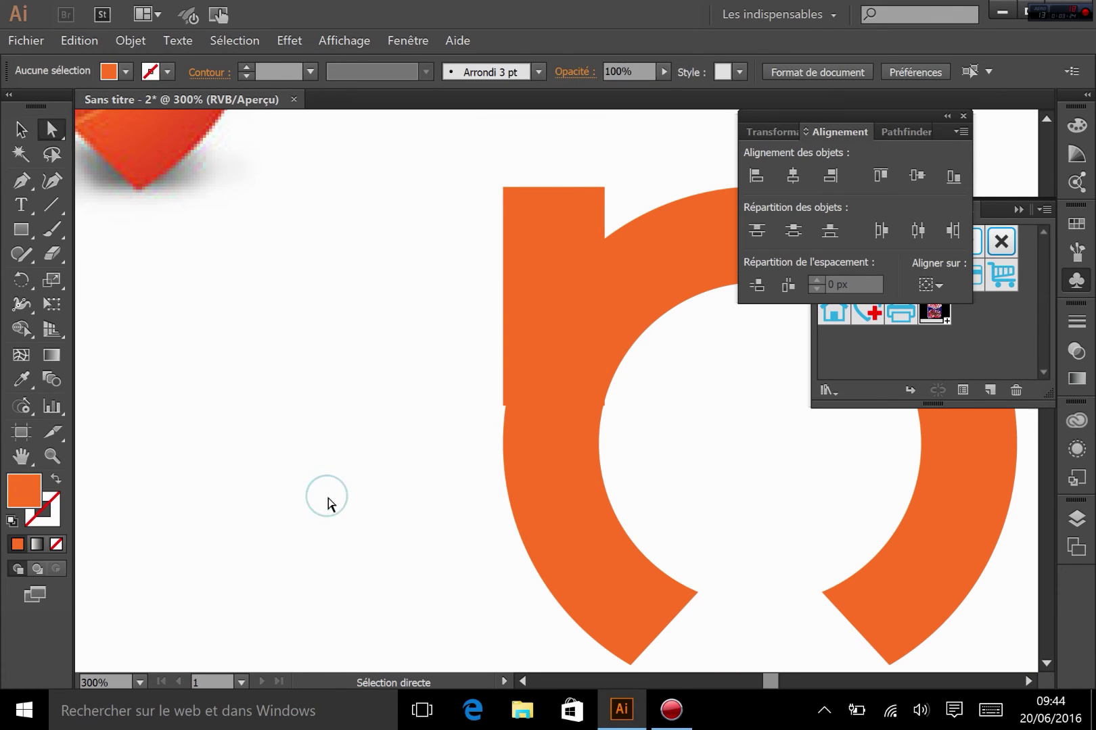
{"action": "left_click", "coordinate": [561, 357]}
{"action": "left_click", "coordinate": [604, 406]}
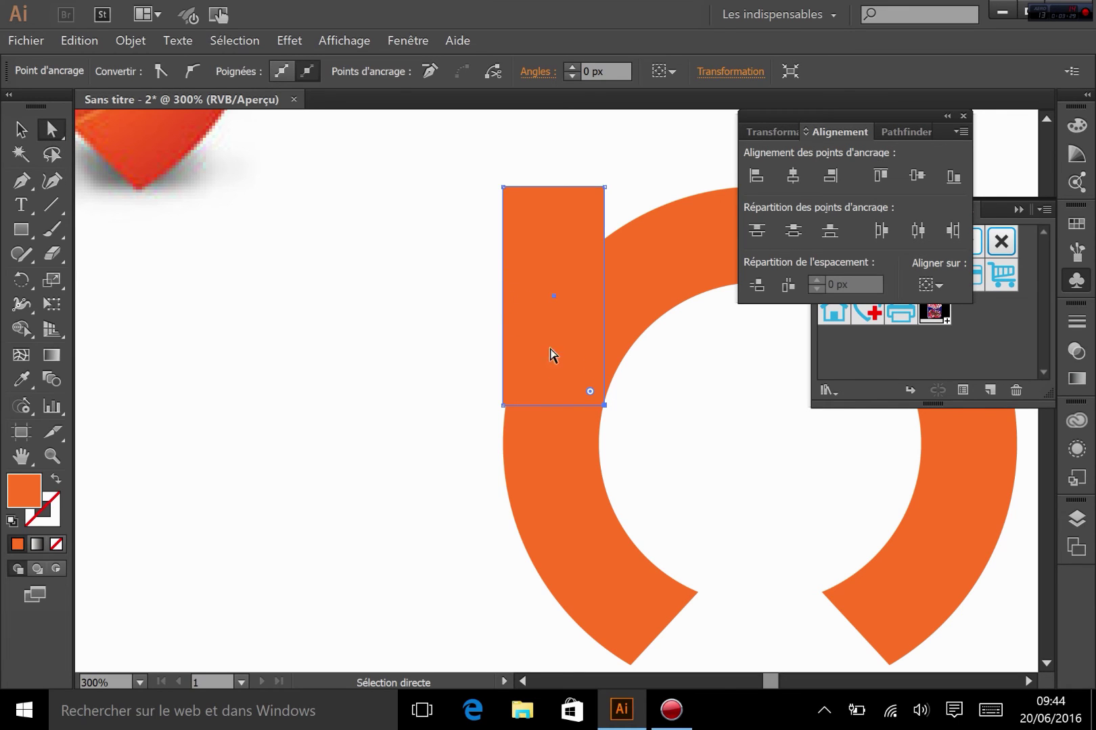
{"action": "key", "text": "Up"}
{"action": "key", "text": "Up"}
{"action": "key", "text": "Up"}
{"action": "key", "text": "Up"}
{"action": "key", "text": "Up"}
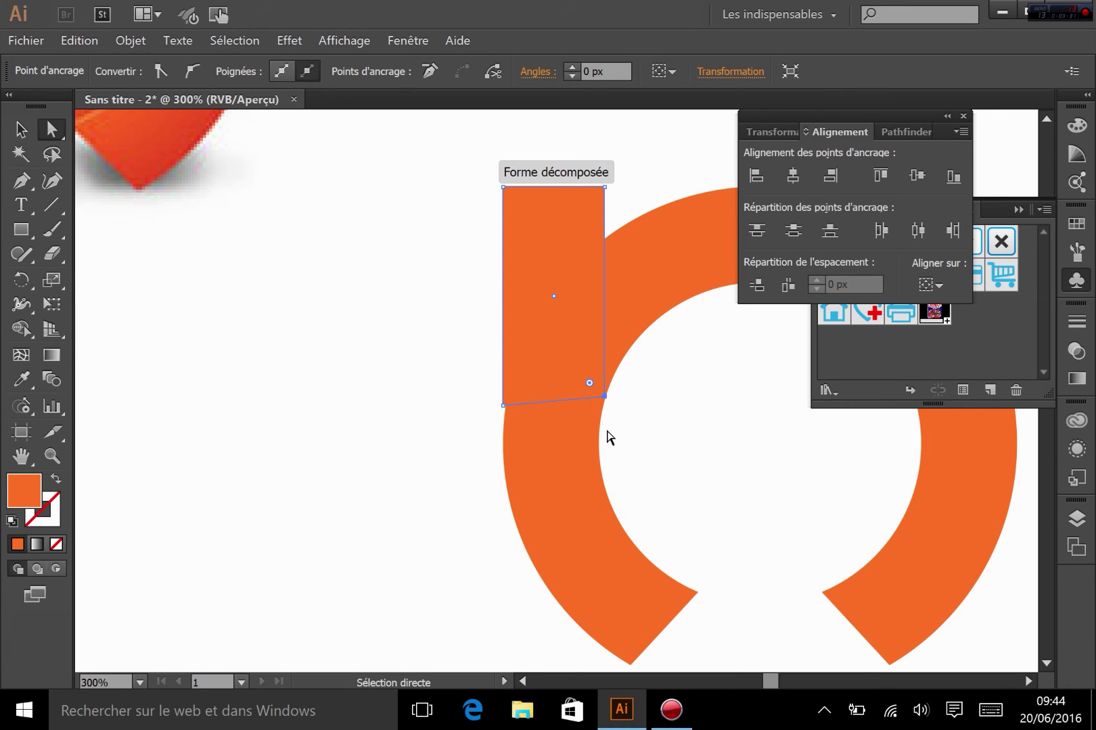
Lower the stem rectangle's lower-left corner so it meets the ring's leftmost point.
{"action": "left_click", "coordinate": [504, 407]}
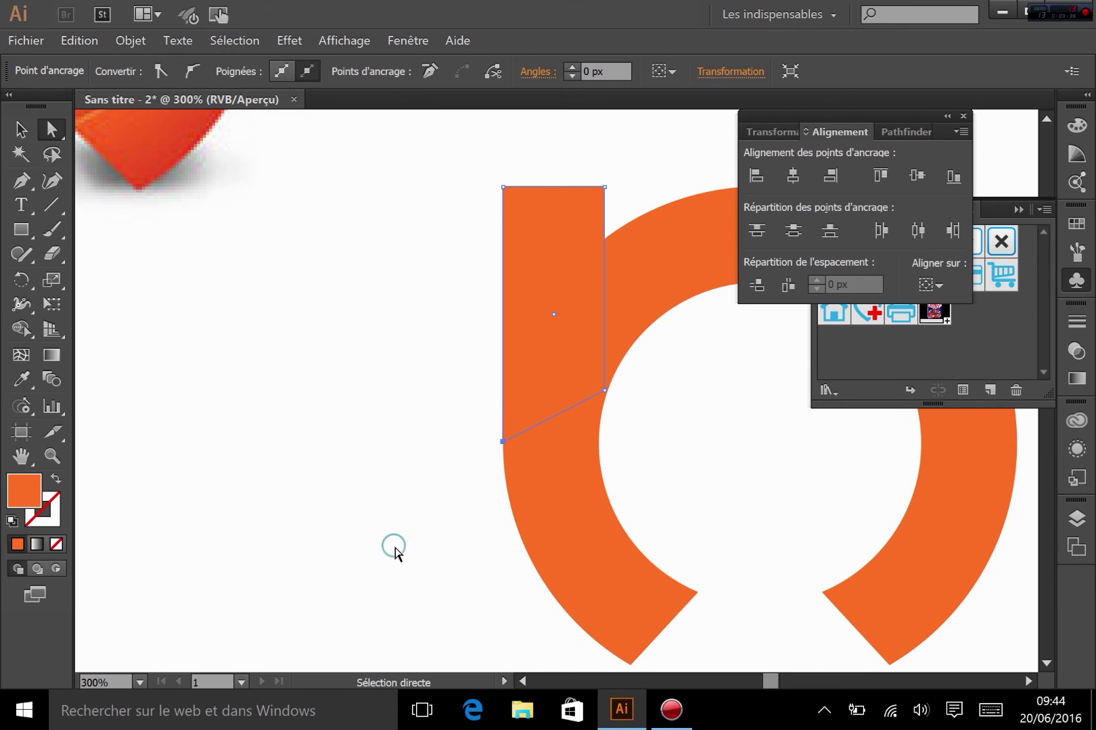
{"action": "left_click", "coordinate": [396, 553]}
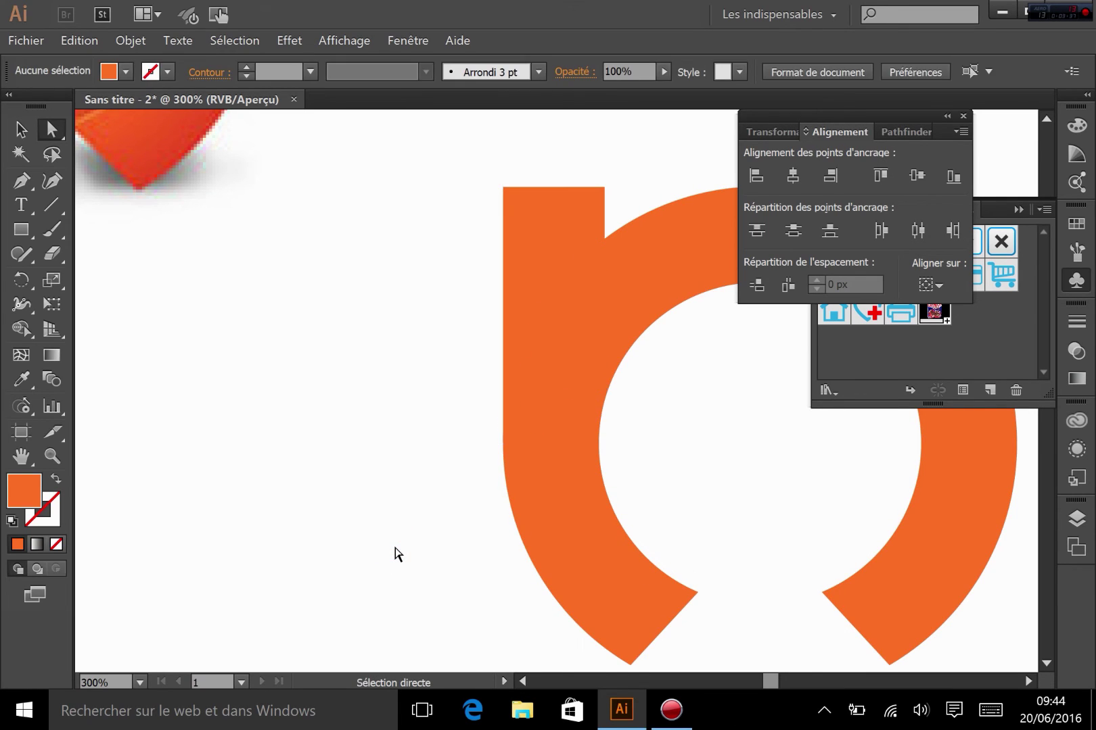
Try to merge the stem rectangle and the open ring into one shape with Pathfinder Réunion.
{"action": "left_click", "coordinate": [18, 127]}
{"action": "key", "text": "ctrl+minus"}
{"action": "key", "text": "ctrl+minus"}
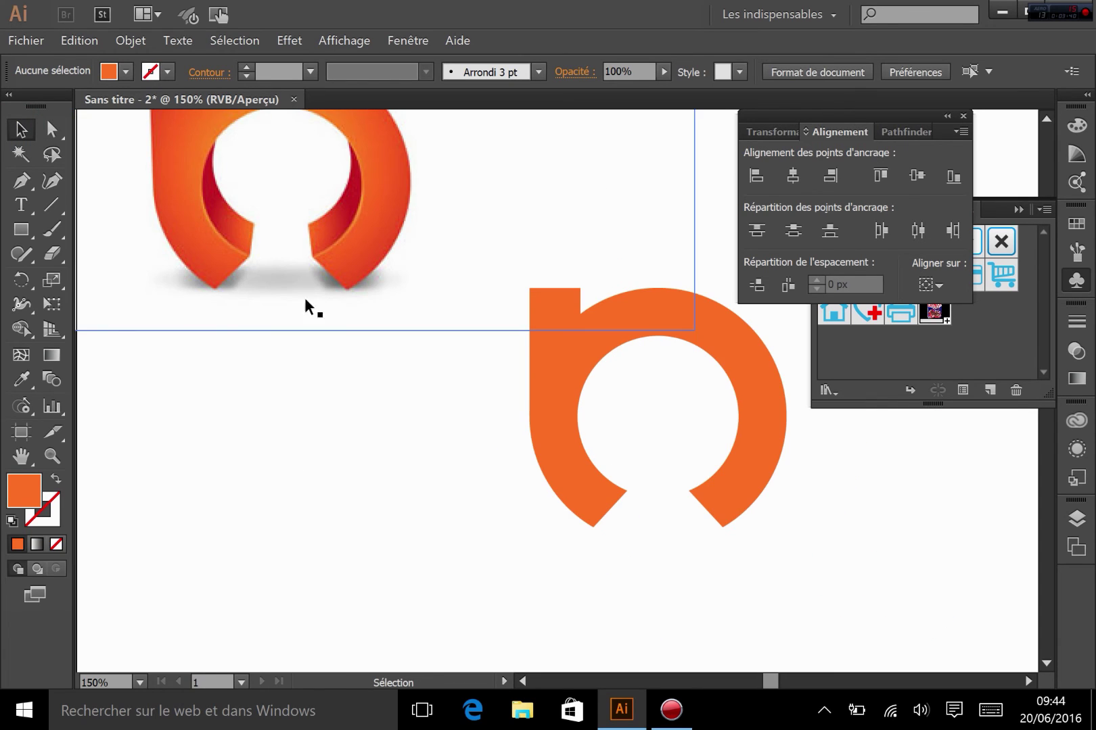
{"action": "left_click_drag", "start_coordinate": [501, 466], "coordinate": [592, 372]}
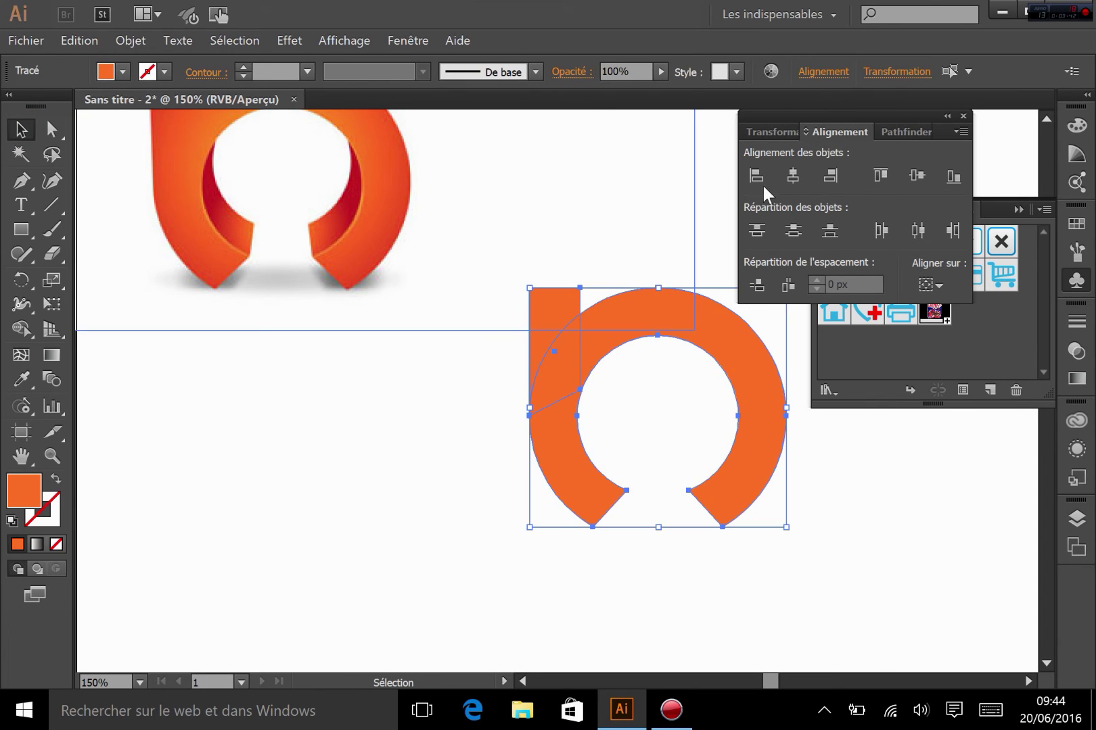
{"action": "left_click", "coordinate": [896, 134]}
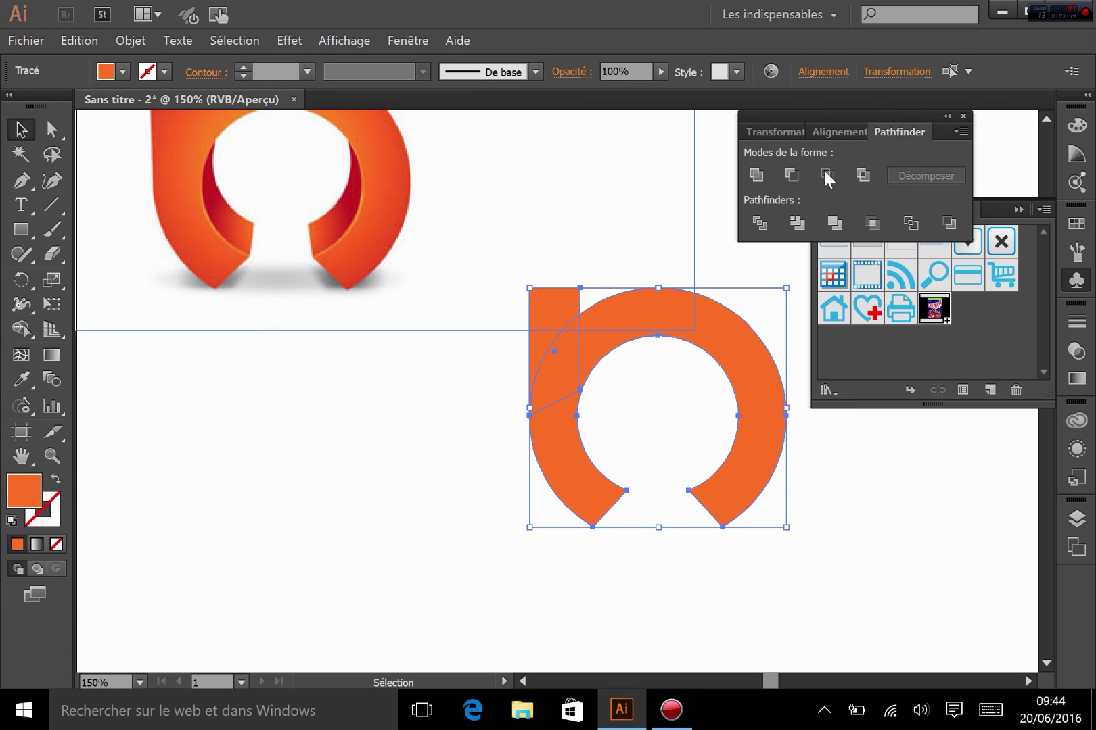
{"action": "left_click", "coordinate": [757, 175]}
{"action": "left_click", "coordinate": [452, 448]}
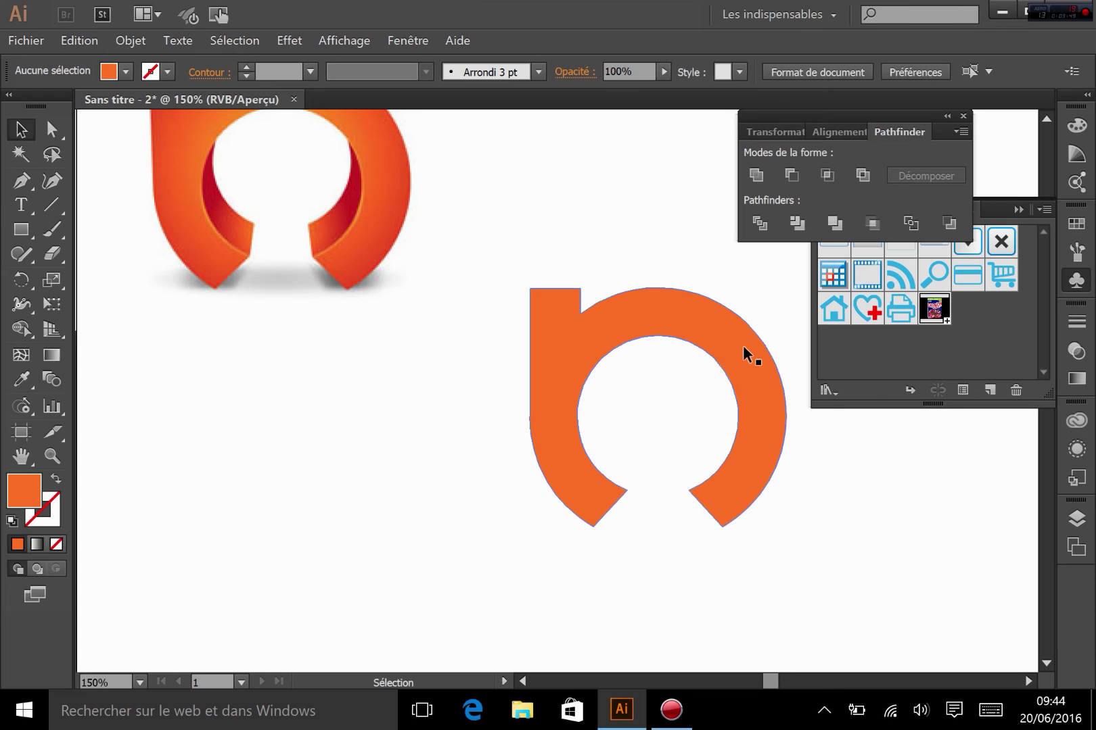
Inspect the left junction between stem and ring up close and undo the merge.
{"action": "key", "text": "z"}
{"action": "left_click_drag", "start_coordinate": [505, 386], "coordinate": [582, 430]}
{"action": "key", "text": "ctrl+a"}
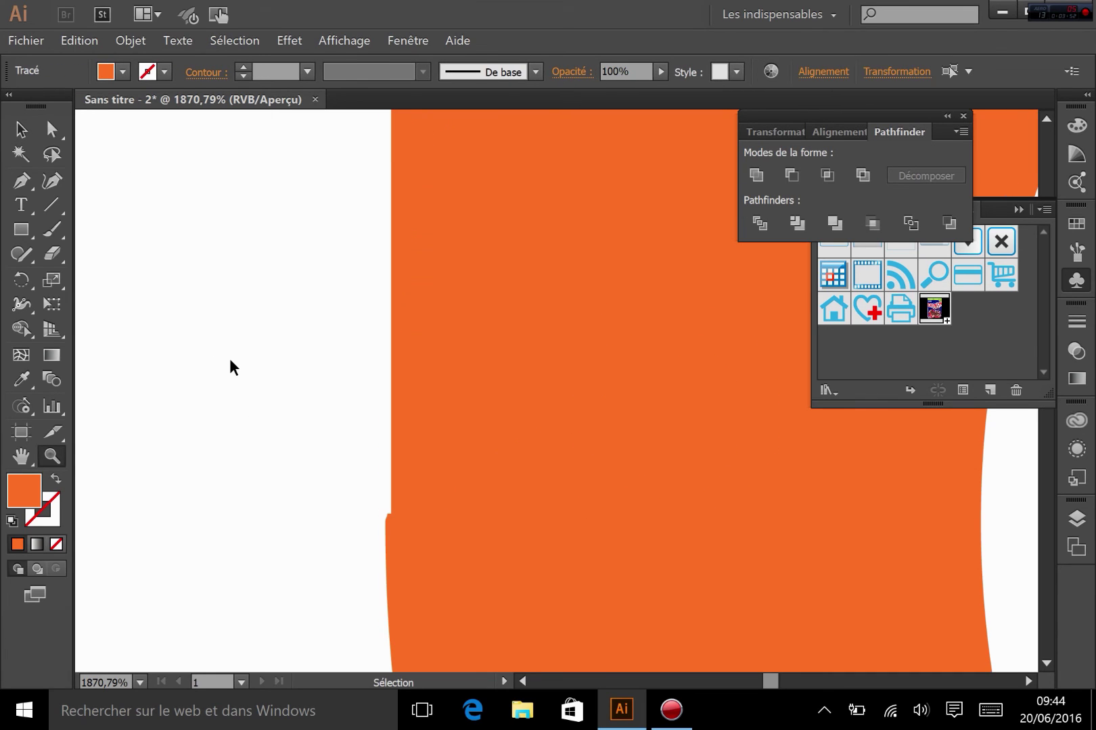
{"action": "left_click", "coordinate": [21, 129]}
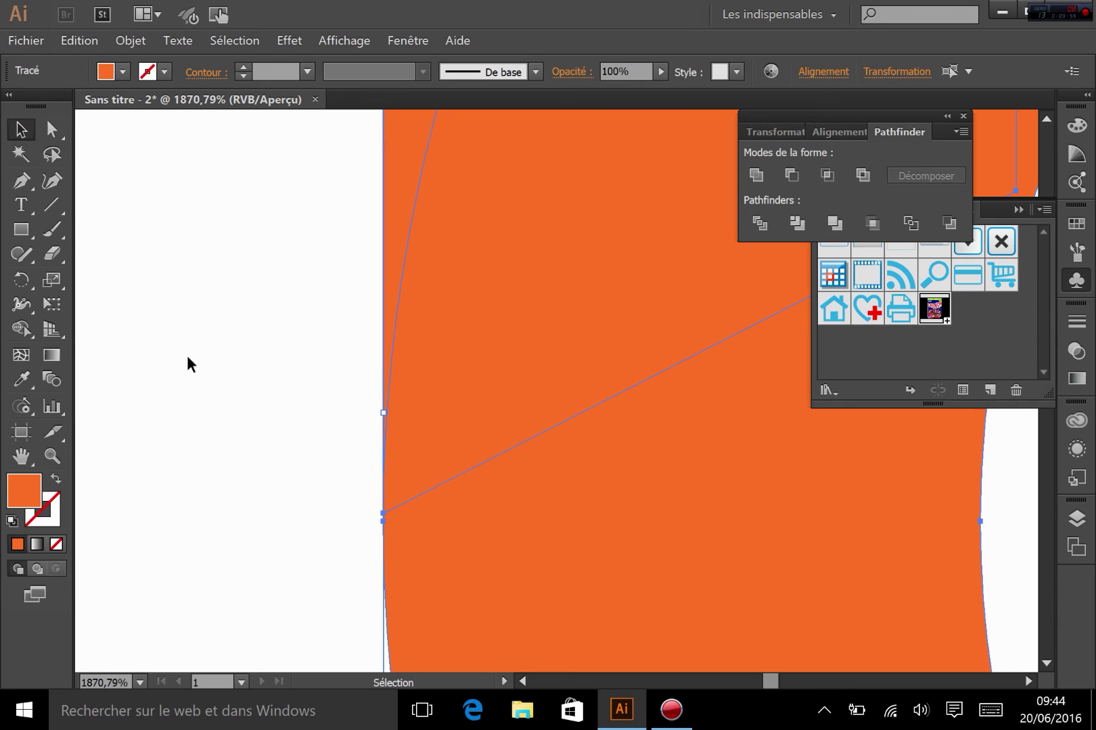
Retry the Réunion of the stem and ring, and undo it.
{"action": "left_click", "coordinate": [232, 418]}
{"action": "left_click_drag", "start_coordinate": [362, 608], "coordinate": [498, 468]}
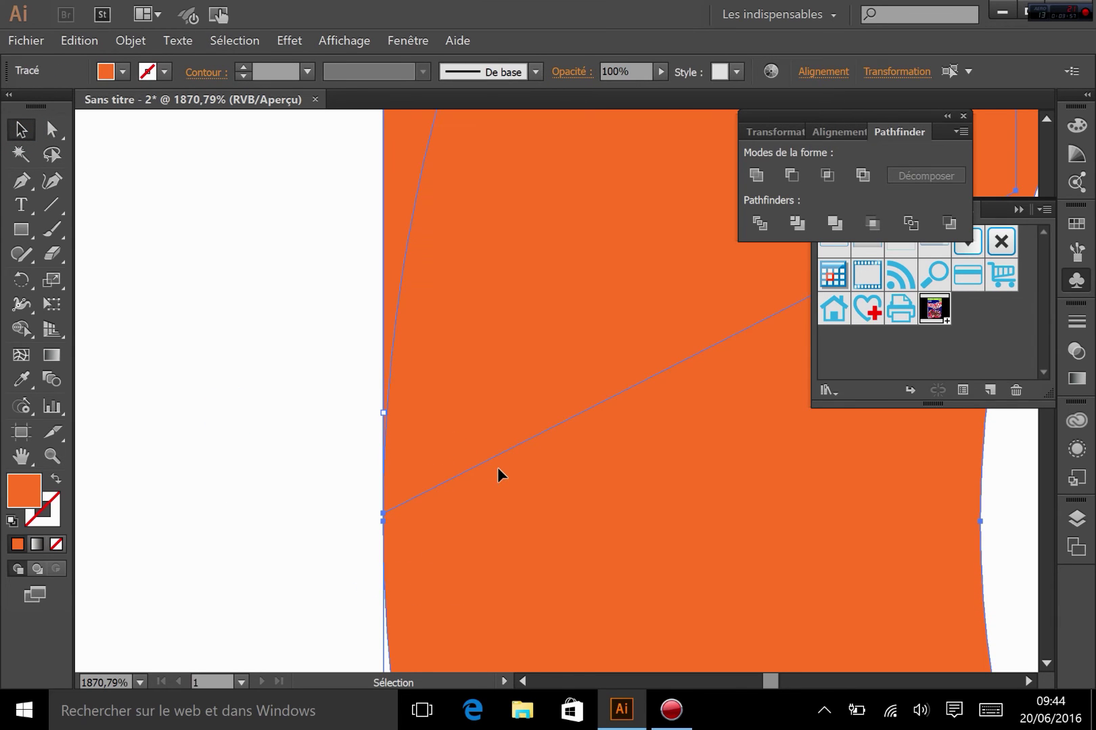
{"action": "left_click", "coordinate": [765, 169]}
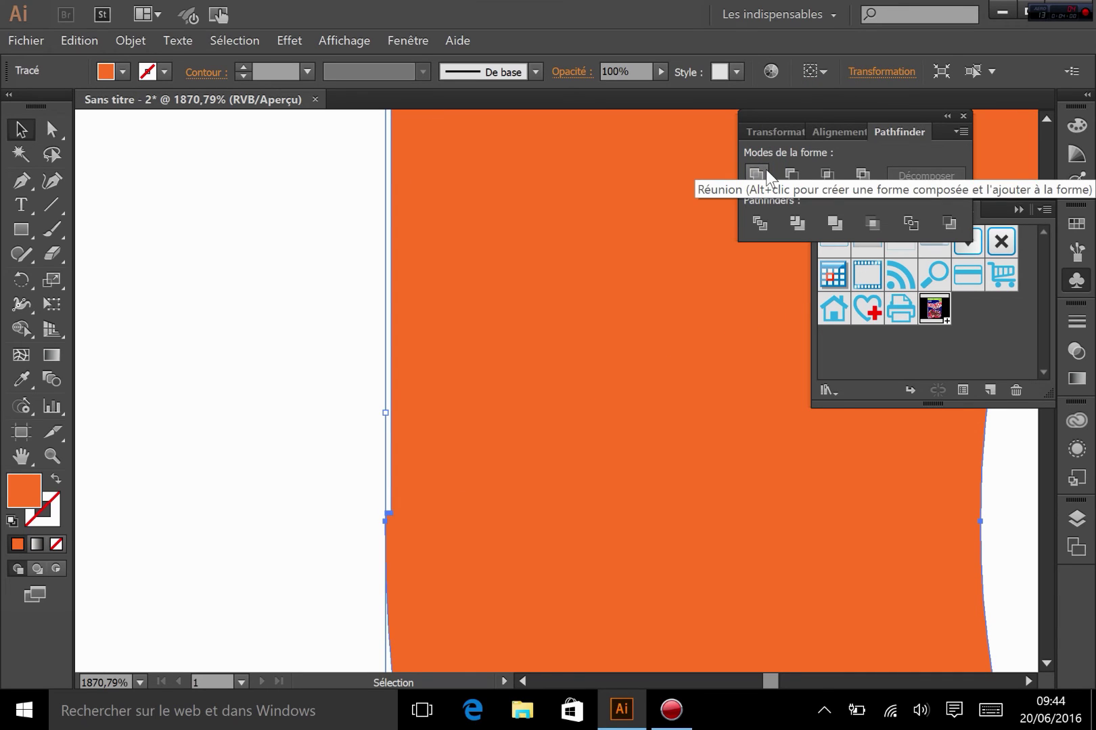
{"action": "key", "text": "ctrl+z"}
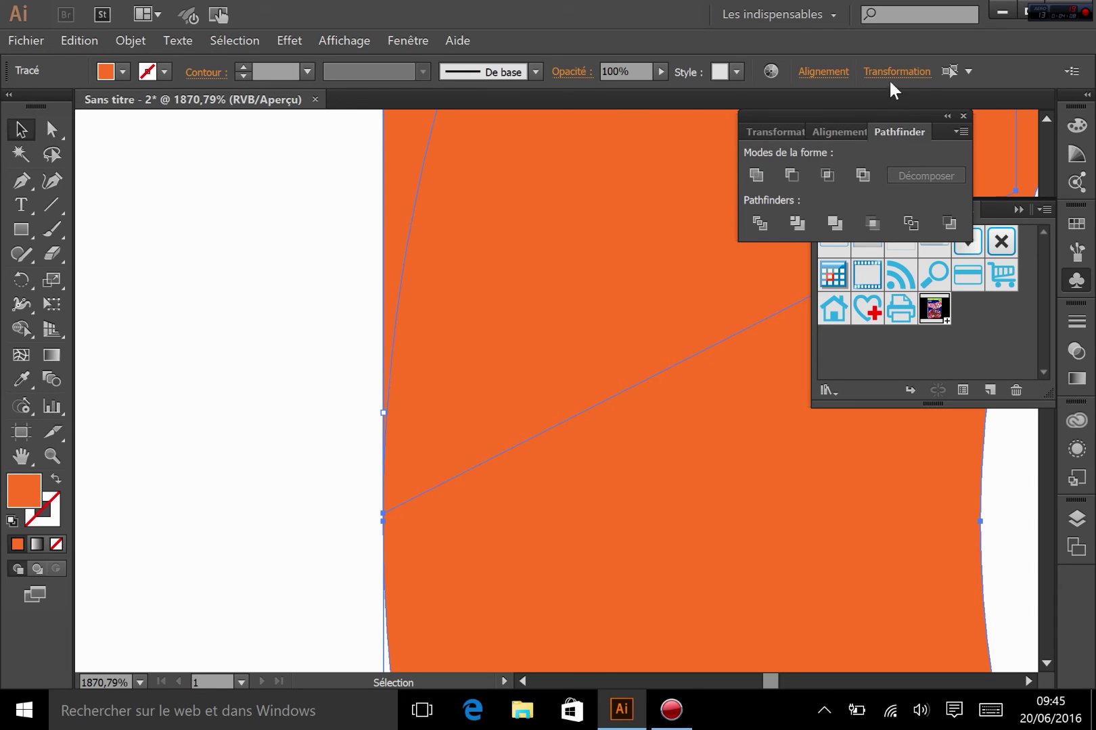
Turn off pixel-grid alignment for the selected stem and ring and for new objects.
{"action": "left_click", "coordinate": [779, 131]}
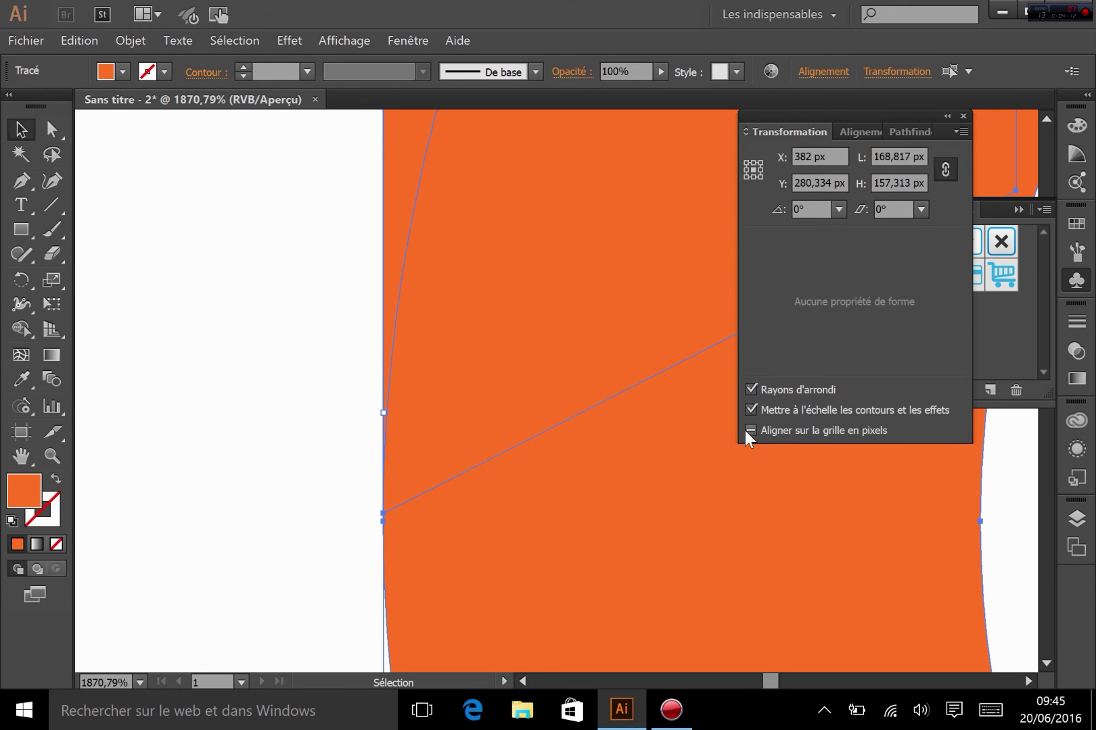
{"action": "left_click", "coordinate": [960, 130]}
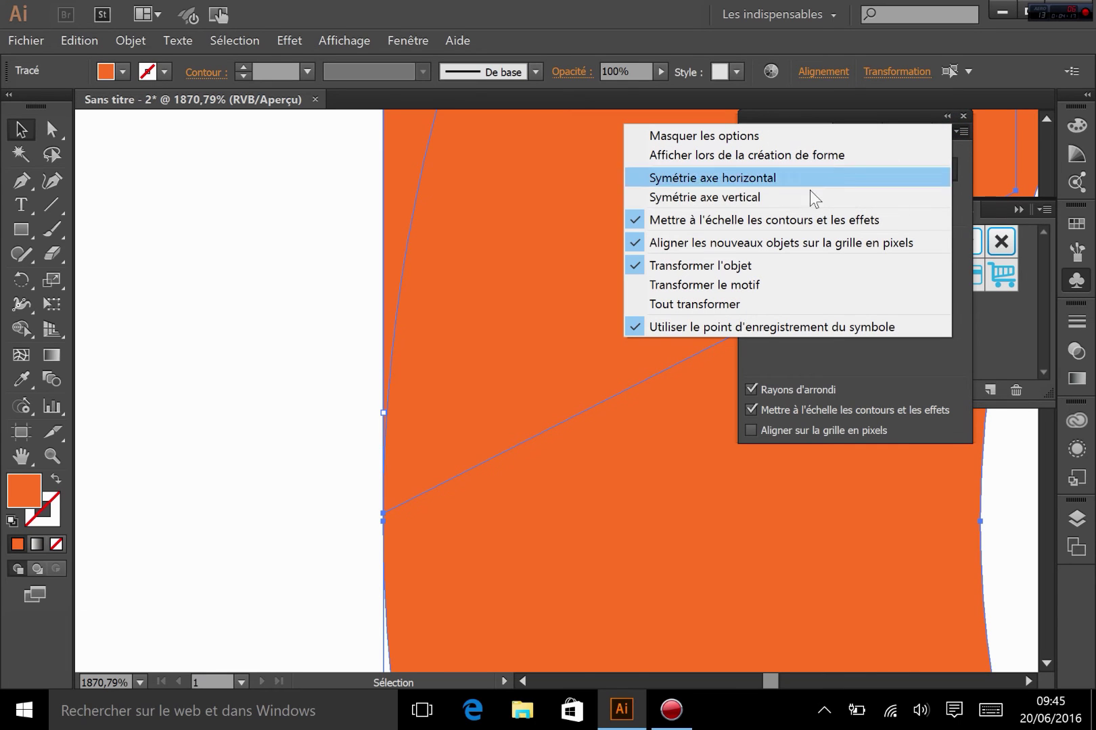
{"action": "left_click", "coordinate": [852, 247]}
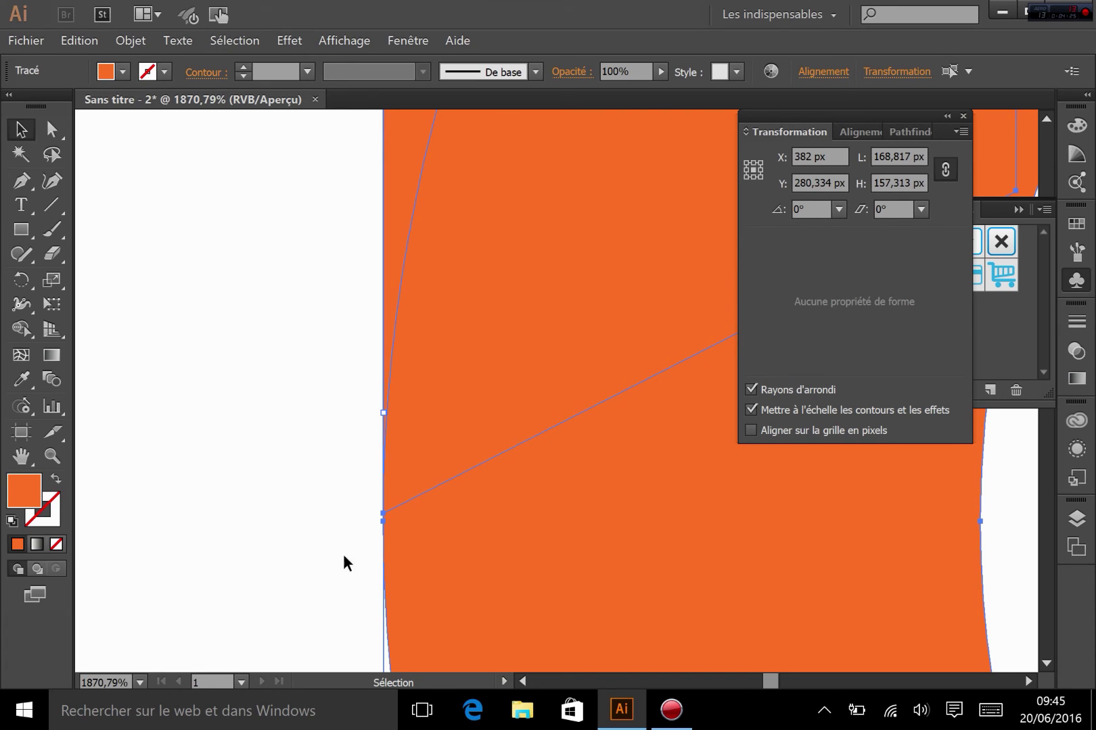
Unite the stem rectangle and the open ring into a single shape with Pathfinder Réunion and deselect it.
{"action": "left_click", "coordinate": [297, 549]}
{"action": "left_click_drag", "start_coordinate": [308, 542], "coordinate": [464, 468]}
{"action": "left_click", "coordinate": [900, 136]}
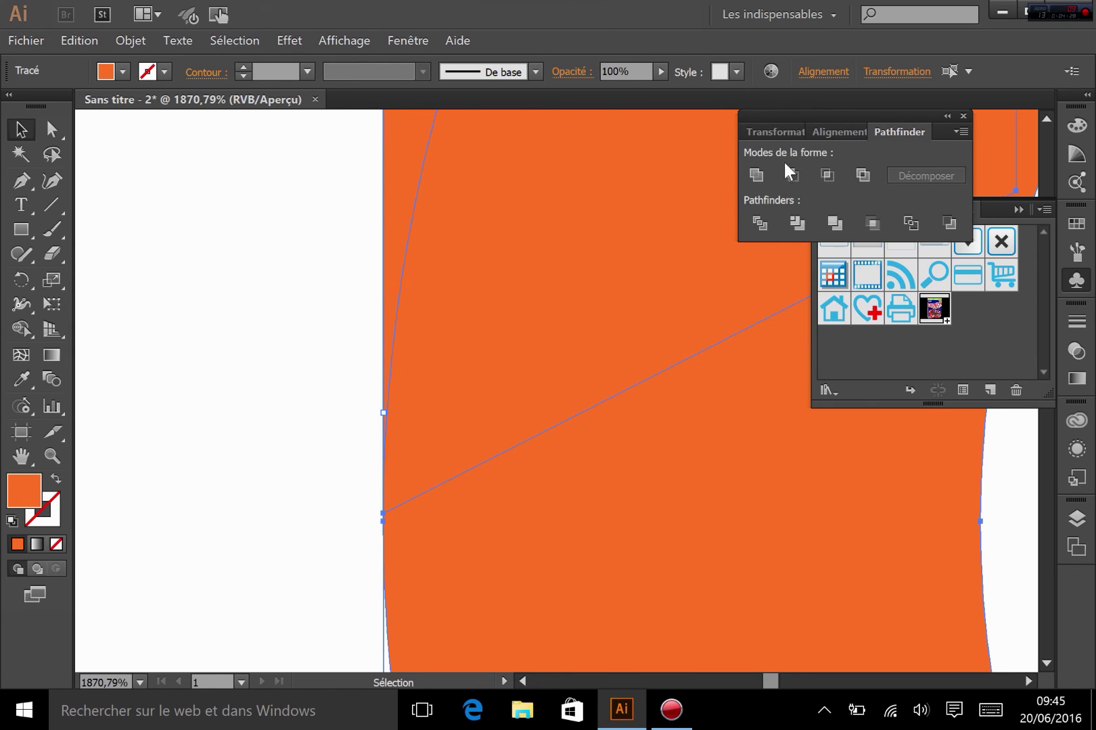
{"action": "left_click", "coordinate": [756, 175]}
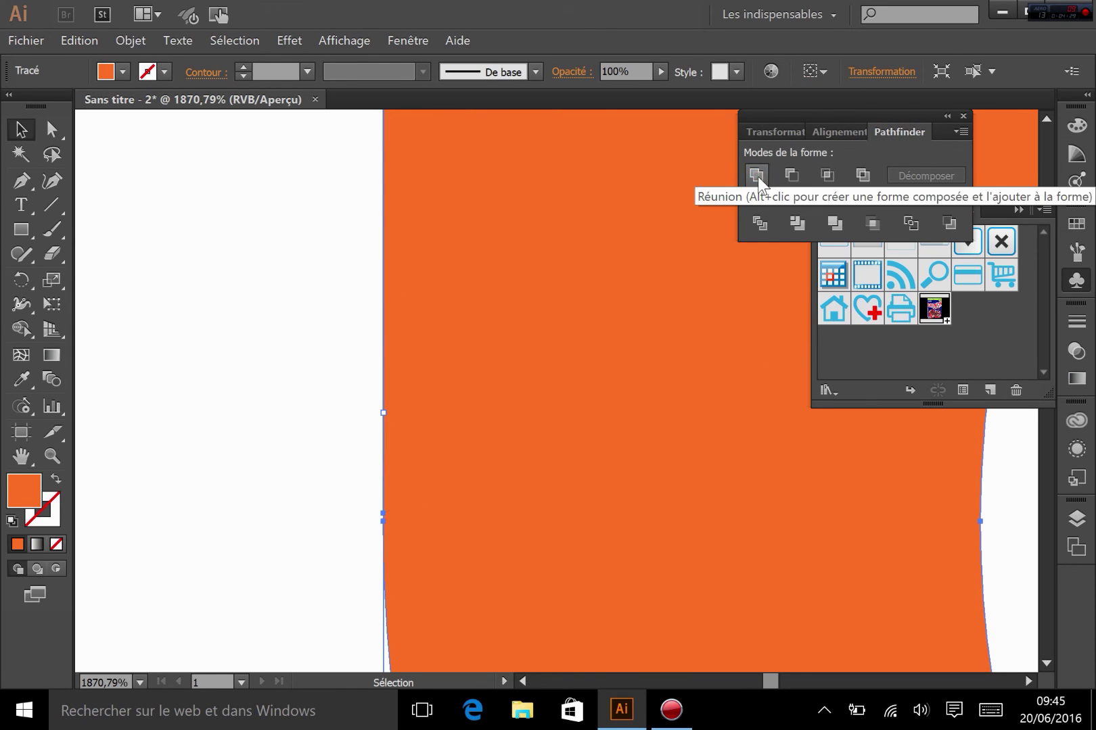
{"action": "left_click", "coordinate": [308, 574]}
Move the merged flat logo left so it sits just beneath the reference logo's right foot.
{"action": "key", "text": "ctrl+minus"}
{"action": "key", "text": "ctrl+minus"}
{"action": "key", "text": "ctrl+minus"}
{"action": "key", "text": "ctrl+minus"}
{"action": "key", "text": "ctrl+minus"}
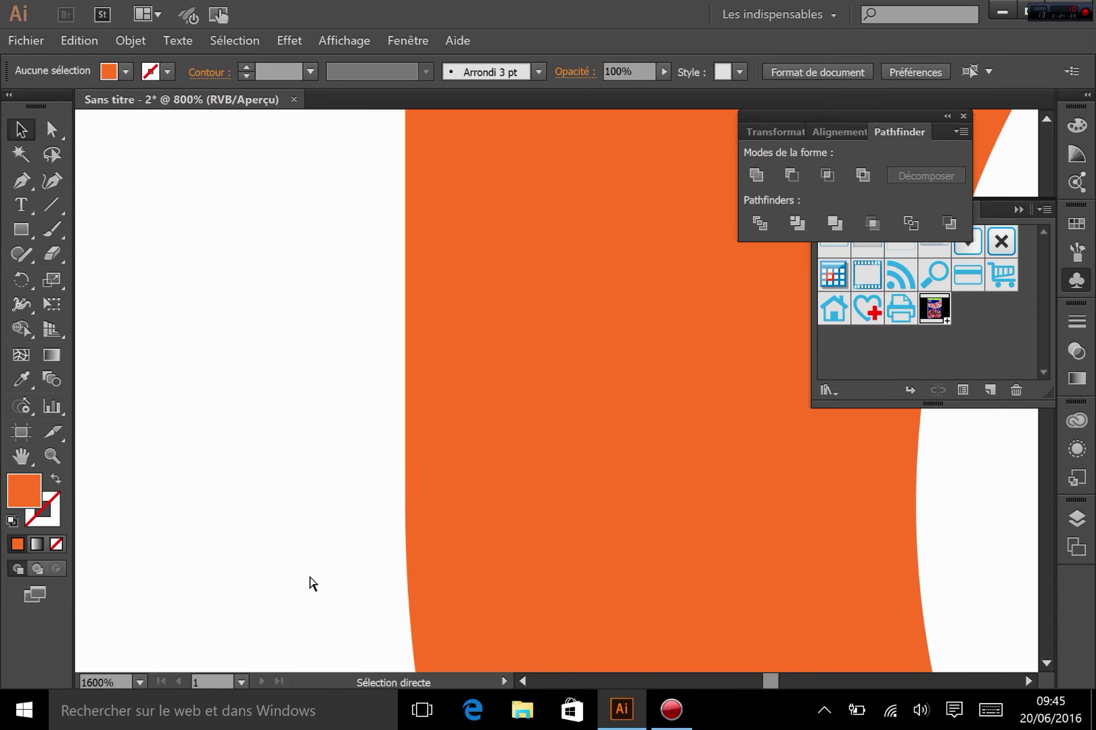
{"action": "key", "text": "ctrl+minus"}
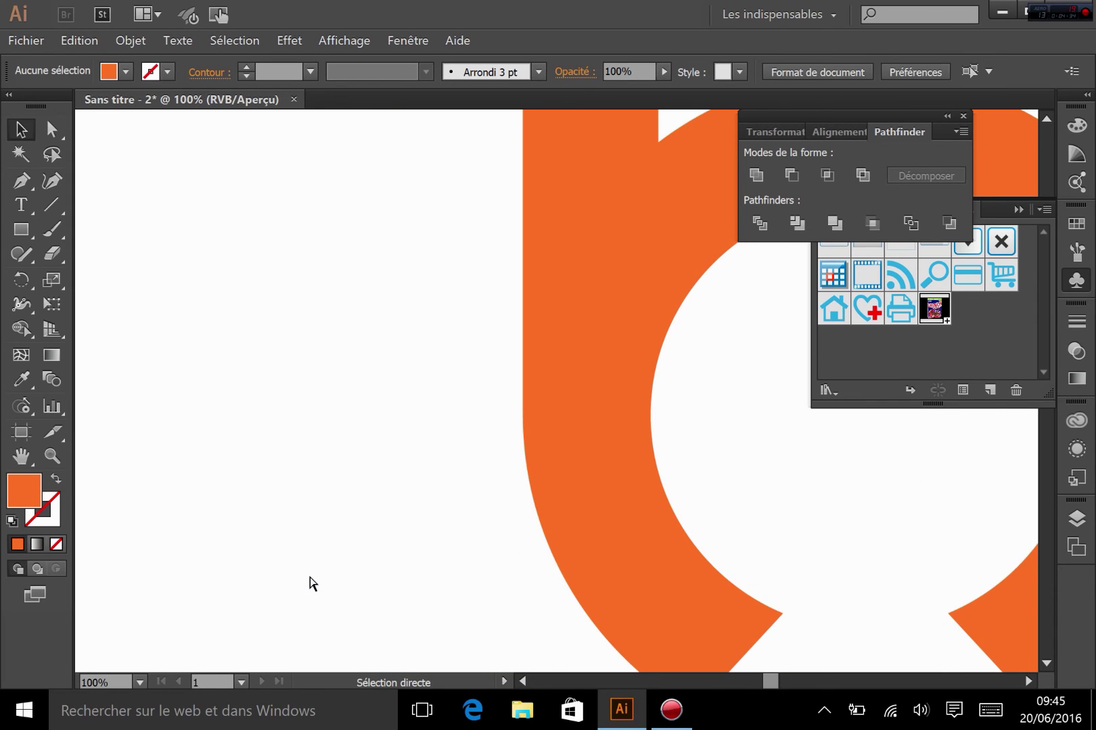
{"action": "key", "text": "ctrl+minus"}
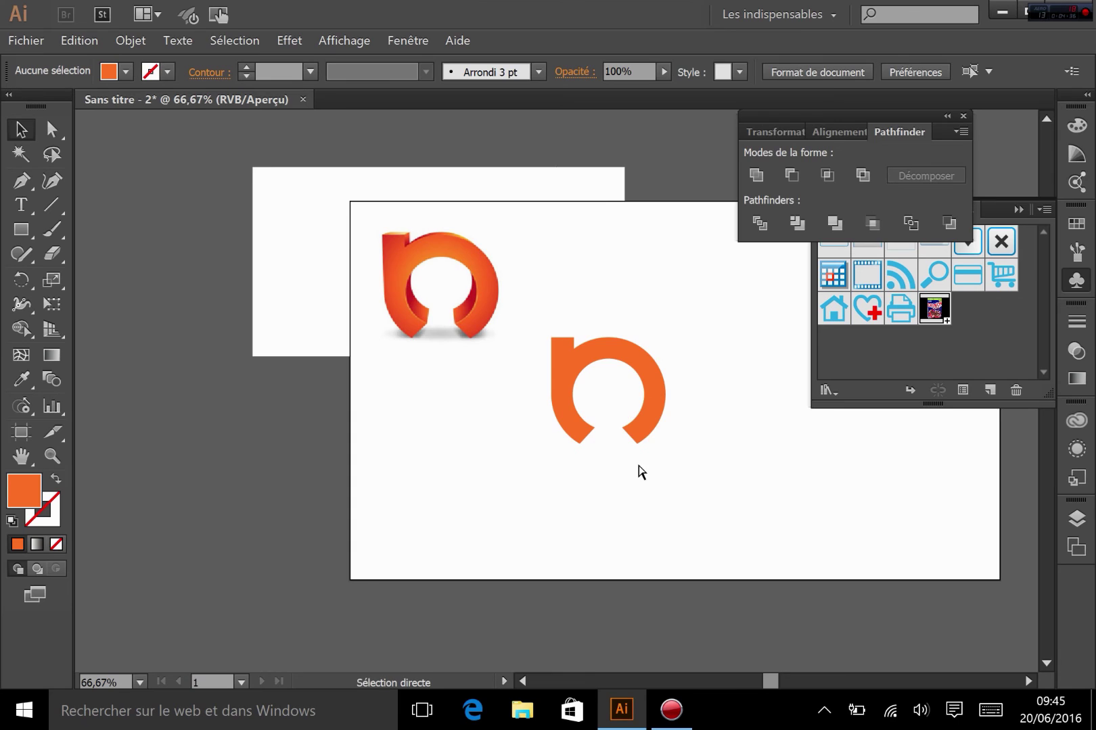
{"action": "key", "text": "ctrl+plus"}
{"action": "key", "text": "ctrl+plus"}
{"action": "scroll", "coordinate": [638, 464], "scroll_direction": "right", "scroll_amount": 4}
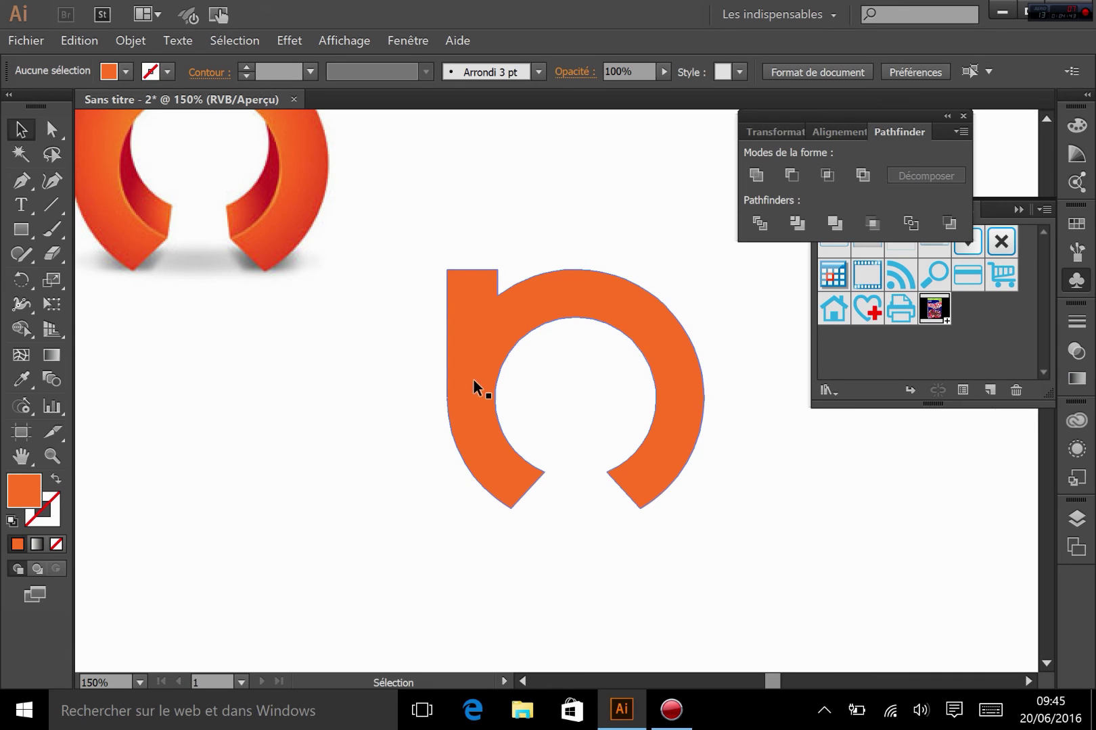
{"action": "left_click_drag", "start_coordinate": [502, 293], "coordinate": [431, 471]}
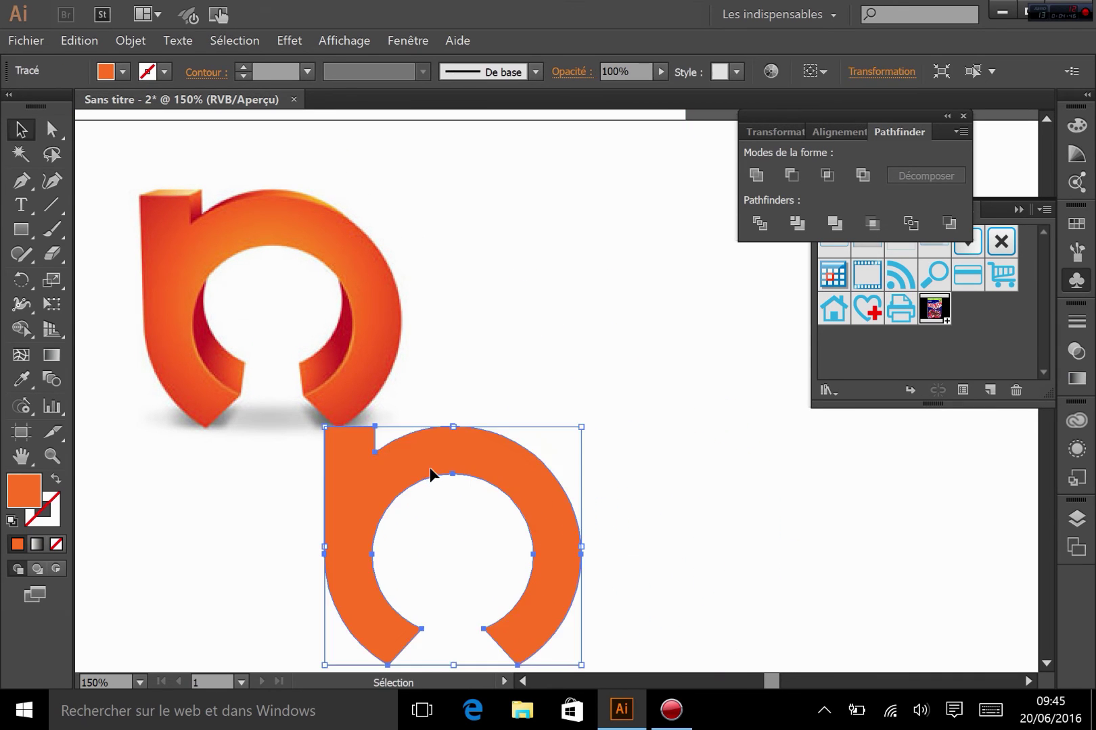
Start a 3D Extrude & Bevel effect on the flat logo with the preview enabled.
{"action": "left_click", "coordinate": [282, 40]}
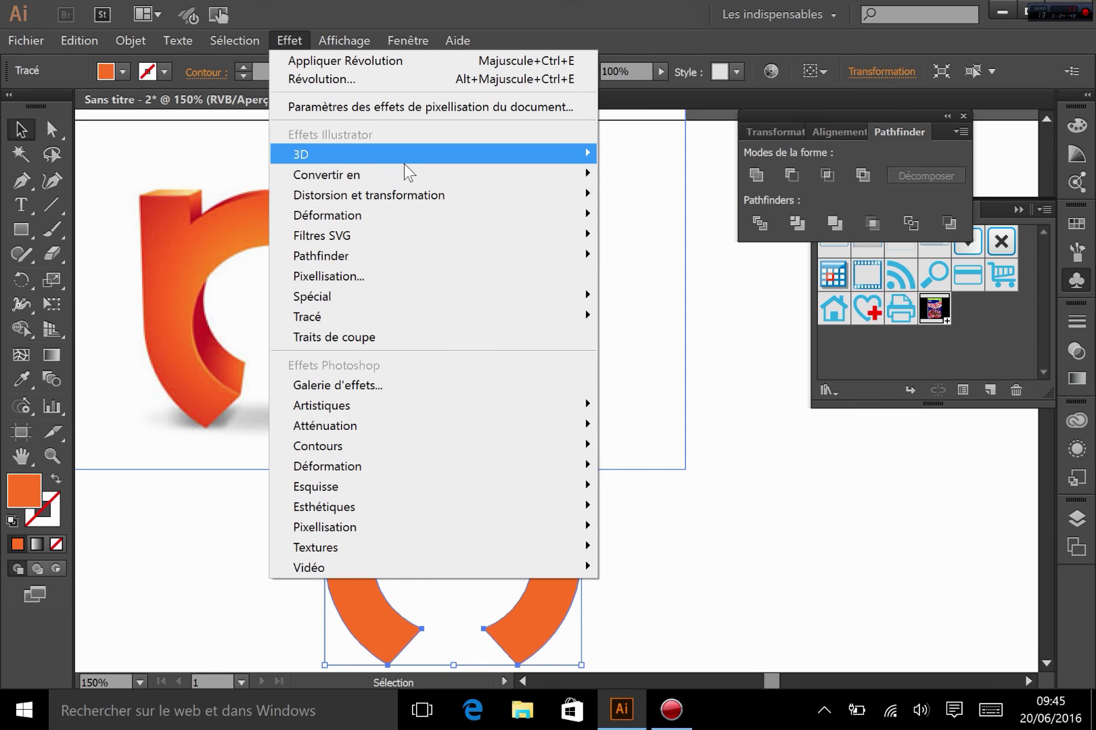
{"action": "mouse_move", "coordinate": [405, 167]}
{"action": "left_click", "coordinate": [228, 157]}
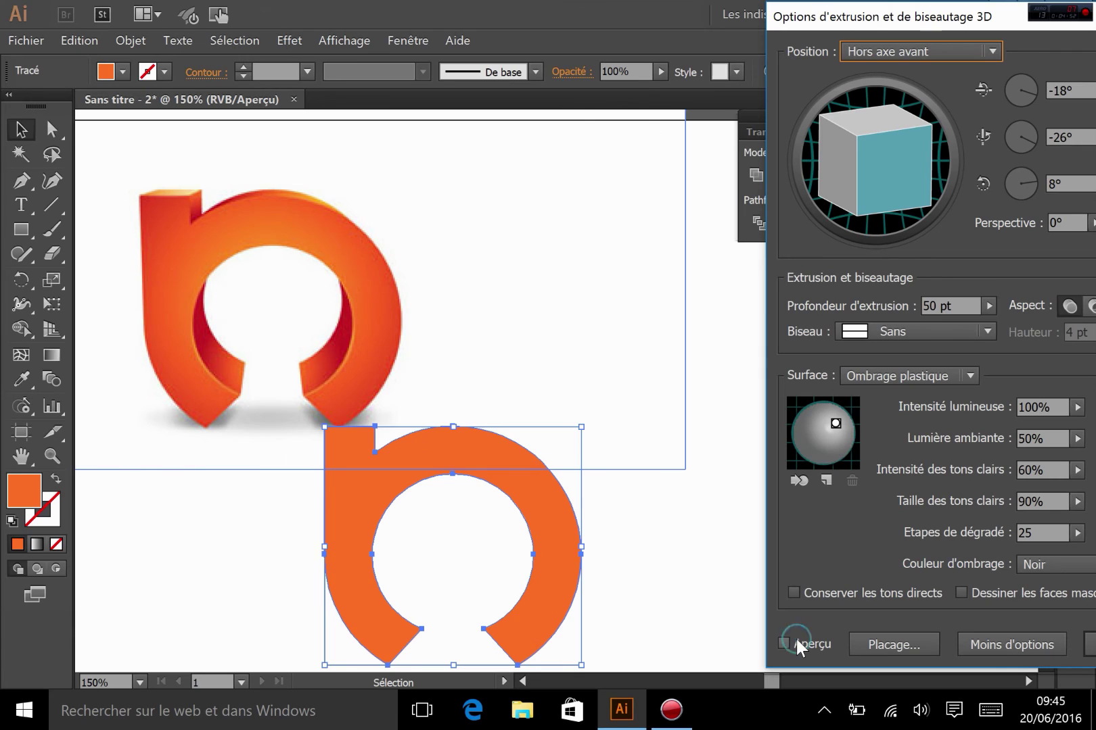
{"action": "left_click", "coordinate": [797, 641]}
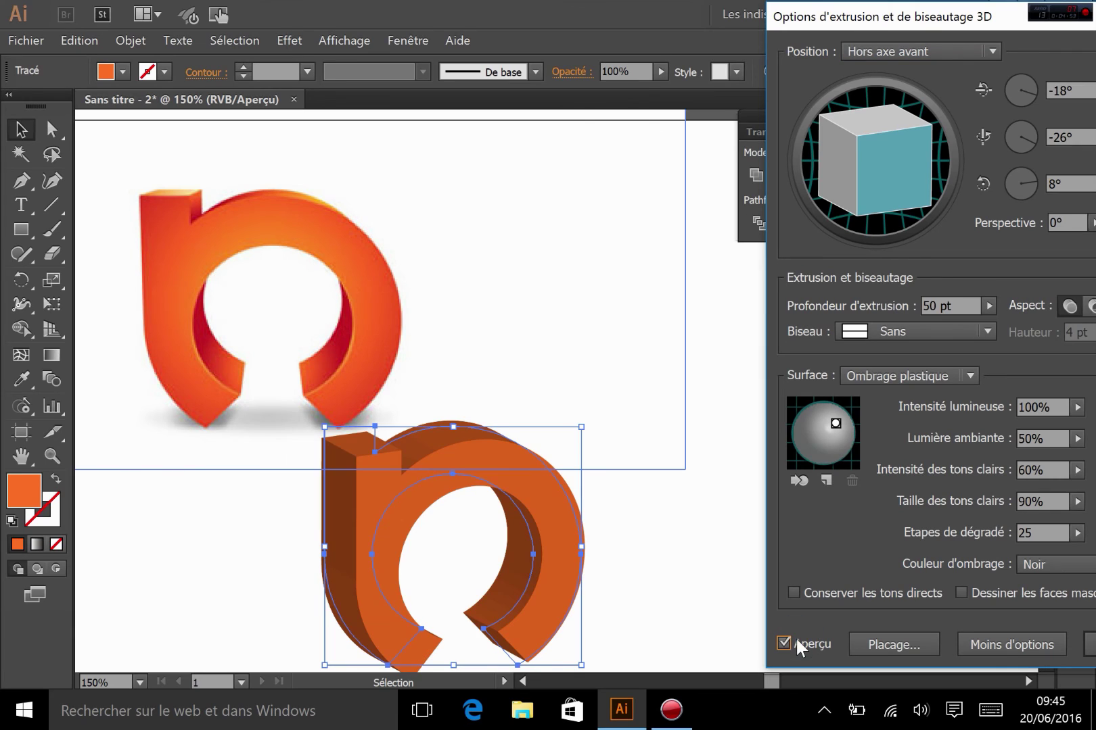
Set the extrusion's position preset to Avant and tilt it around the X axis to -11°.
{"action": "left_click", "coordinate": [879, 52]}
{"action": "left_click", "coordinate": [878, 101]}
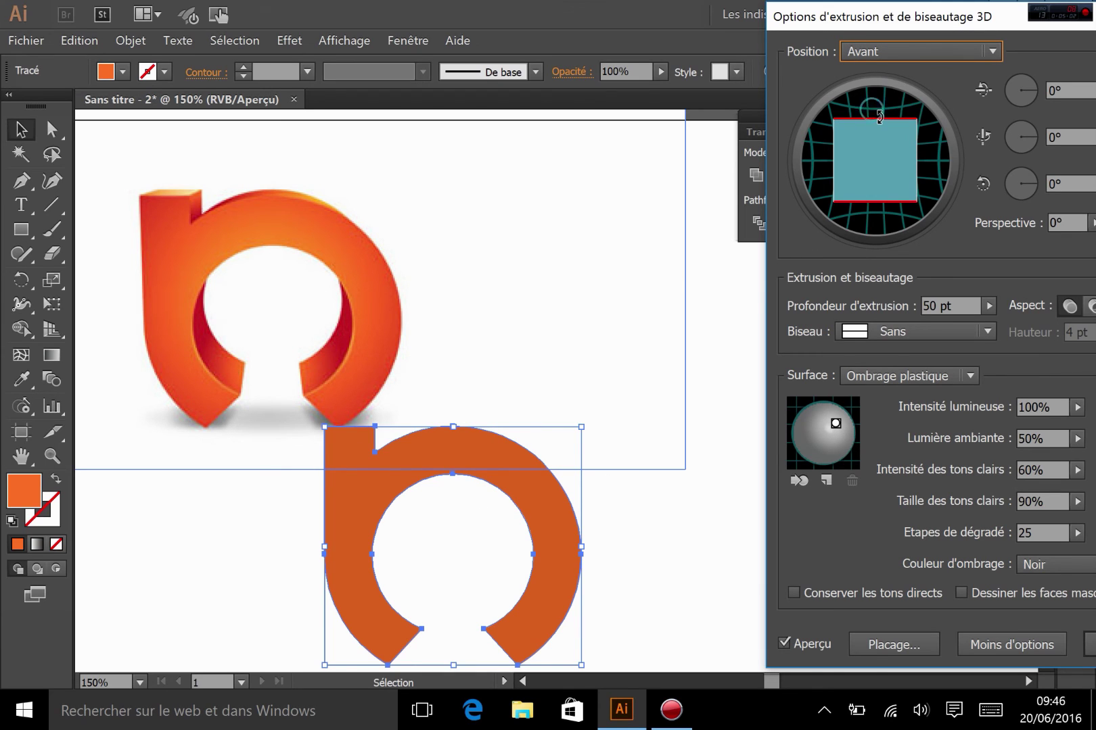
{"action": "left_click_drag", "start_coordinate": [877, 119], "coordinate": [879, 127]}
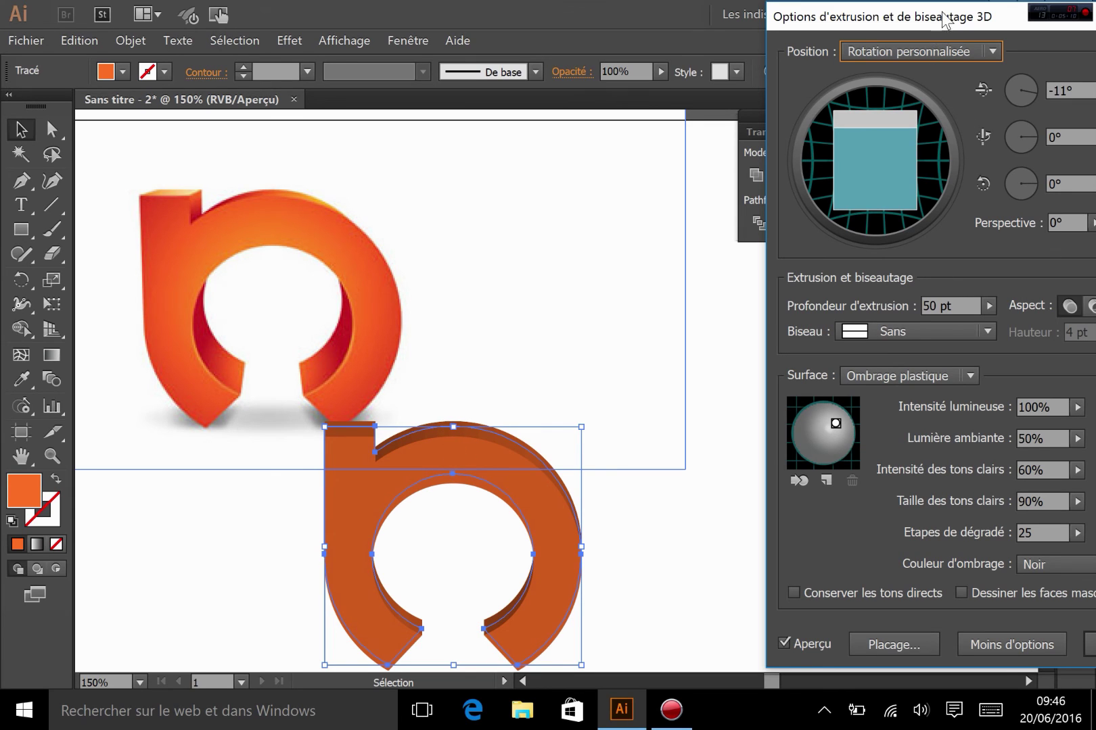
Set the extrusion's perspective to 107°.
{"action": "left_click_drag", "start_coordinate": [942, 15], "coordinate": [882, 16]}
{"action": "left_click", "coordinate": [1035, 221]}
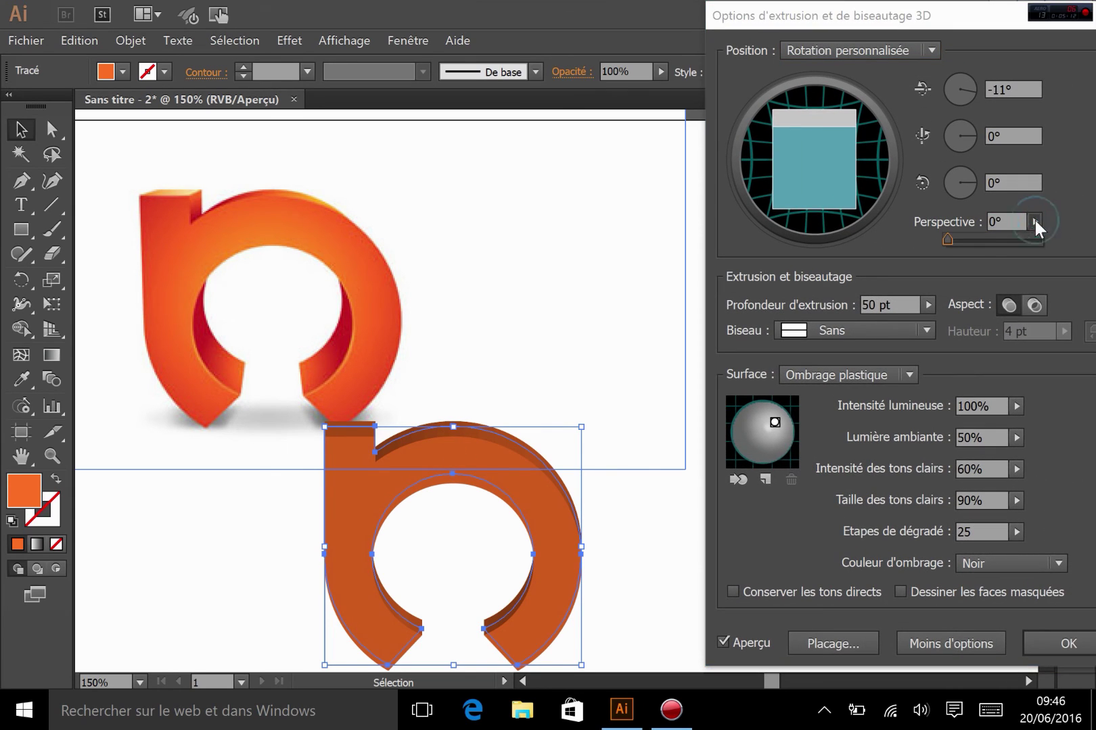
{"action": "left_click_drag", "start_coordinate": [949, 239], "coordinate": [971, 239]}
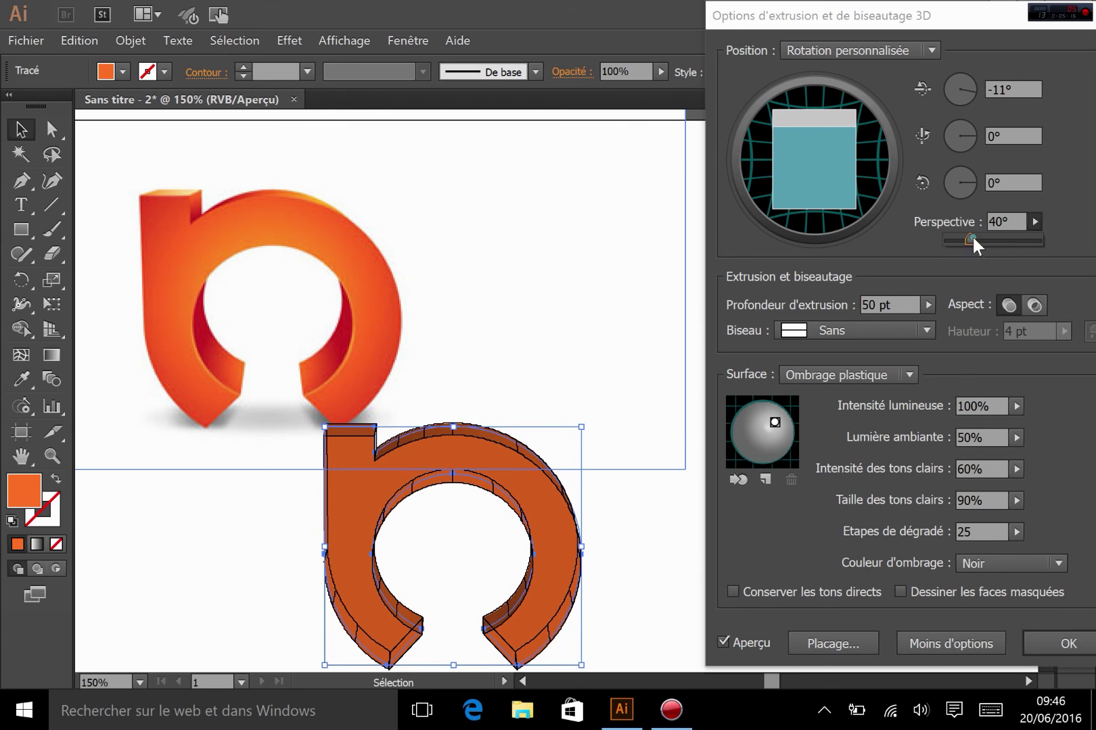
{"action": "left_click_drag", "start_coordinate": [971, 237], "coordinate": [1010, 237]}
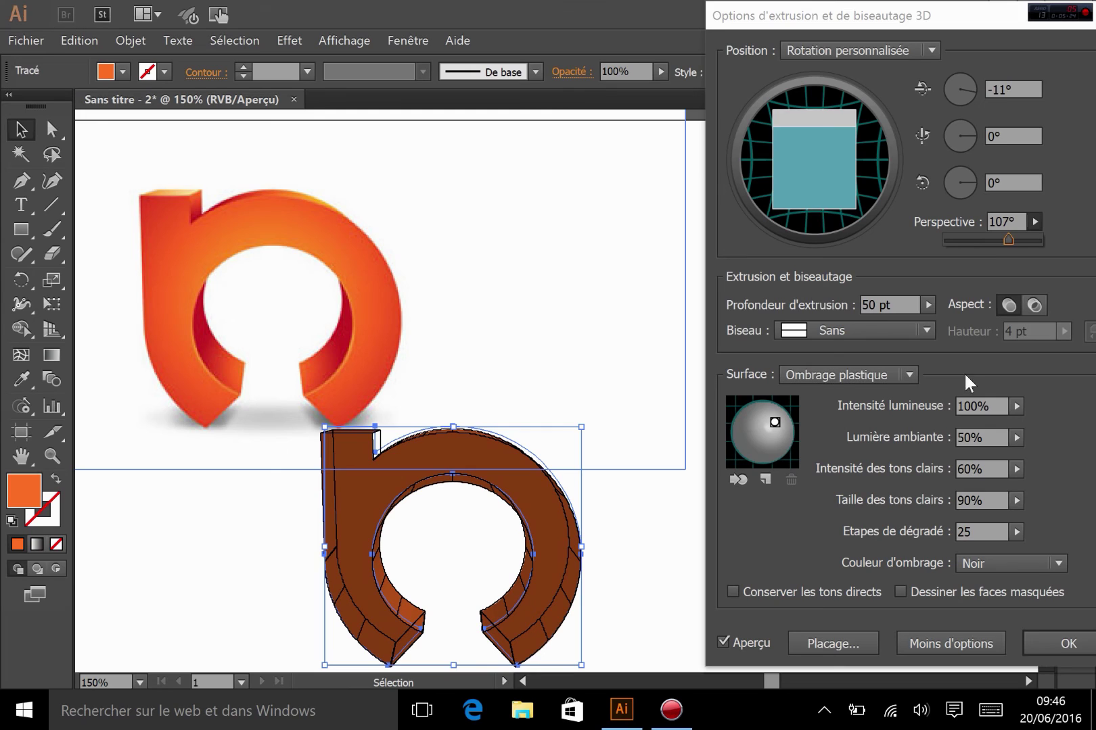
Increase the logo's extrusion depth to 72 pt.
{"action": "left_click", "coordinate": [929, 305]}
{"action": "left_click", "coordinate": [927, 306]}
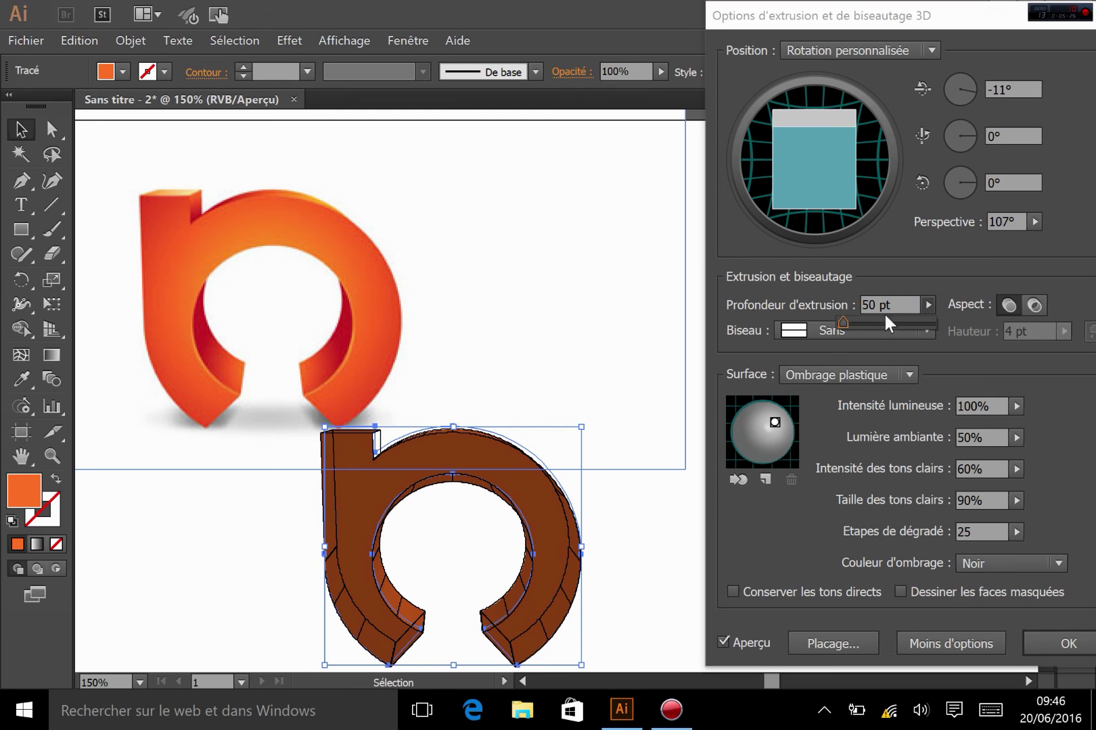
{"action": "mouse_move", "coordinate": [840, 322]}
{"action": "left_mouse_down"}
{"action": "mouse_move", "coordinate": [849, 323]}
{"action": "mouse_move", "coordinate": [841, 322]}
{"action": "left_mouse_up"}
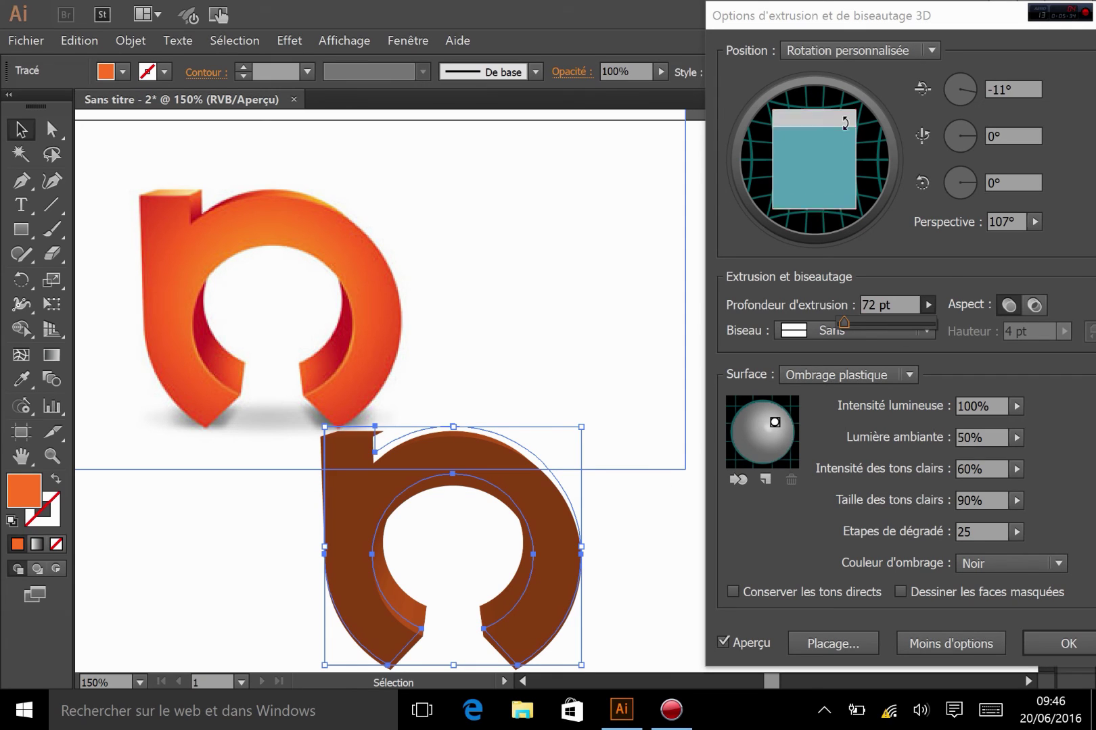
Adjust the extrusion's X-axis rotation, setting it to -15°.
{"action": "left_click", "coordinate": [819, 127]}
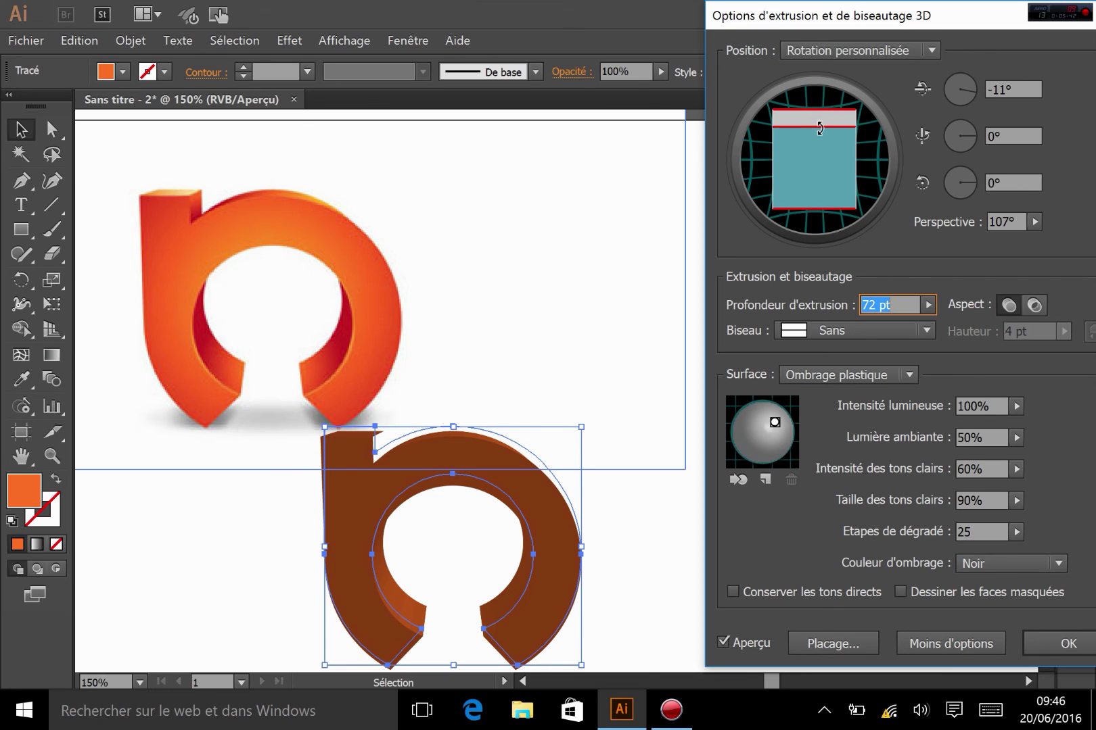
{"action": "mouse_move", "coordinate": [820, 127]}
{"action": "left_mouse_down"}
{"action": "mouse_move", "coordinate": [820, 146]}
{"action": "mouse_move", "coordinate": [816, 126]}
{"action": "left_mouse_up"}
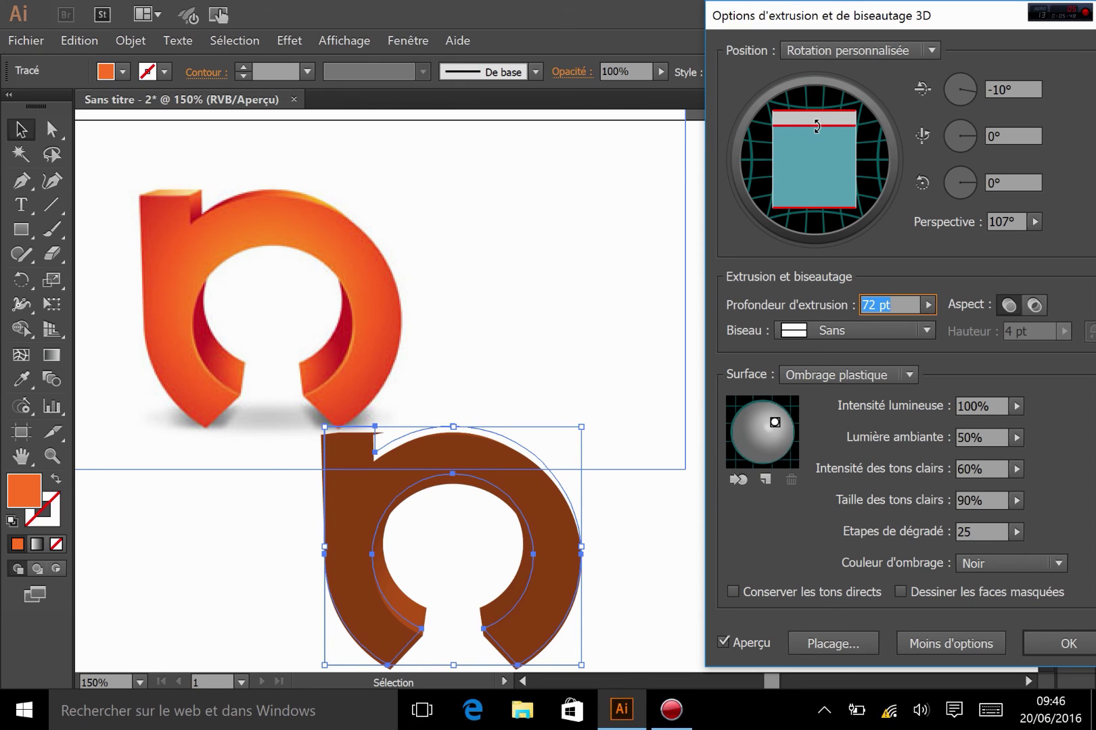
{"action": "left_click", "coordinate": [1018, 86]}
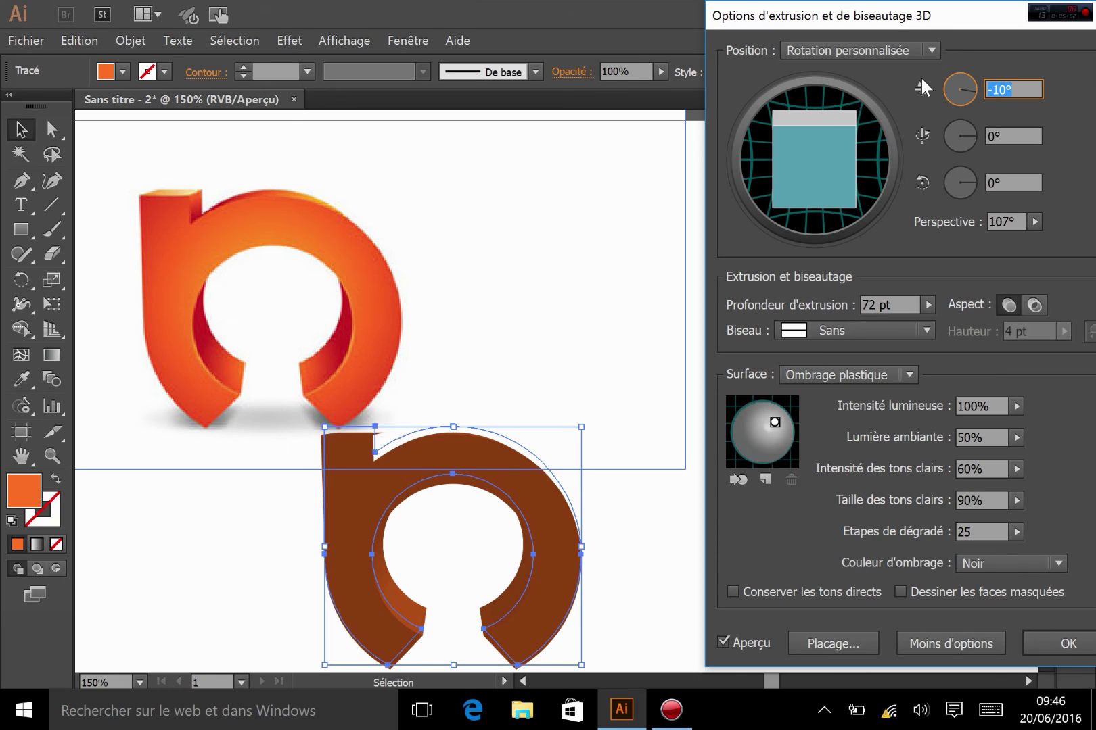
{"action": "type", "text": "-15"}
{"action": "key", "text": "Tab"}
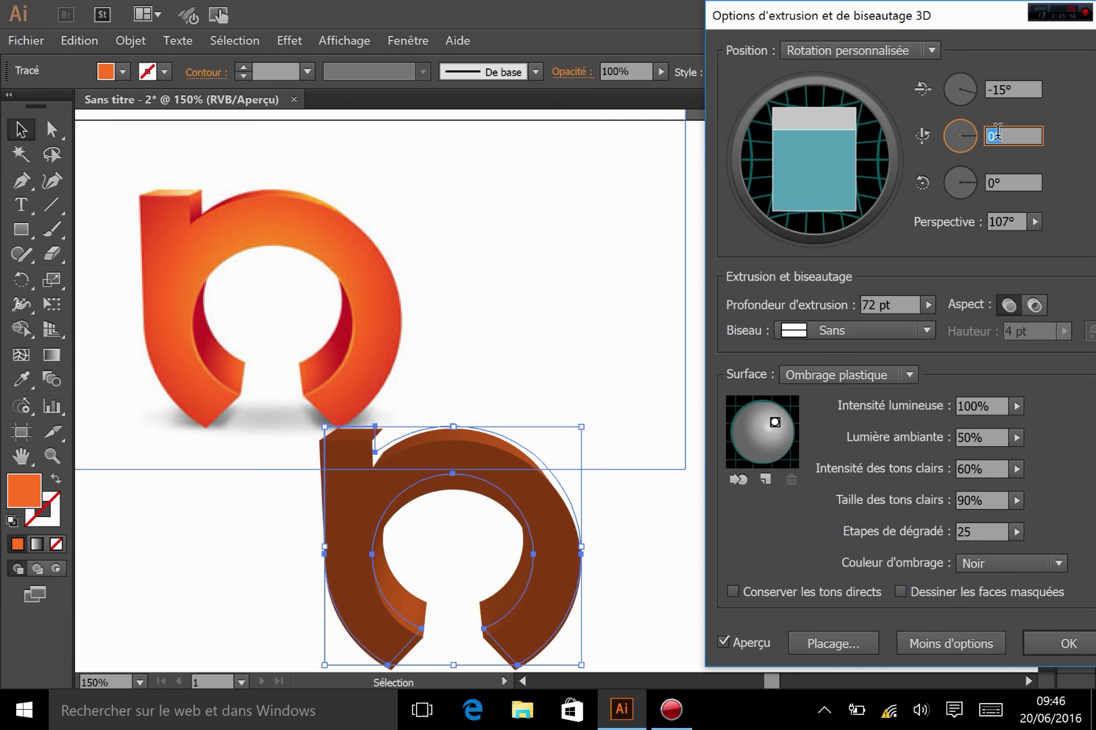
Set the extrusion's X-axis rotation to -12°.
{"action": "left_click", "coordinate": [1021, 84]}
{"action": "type", "text": "--"}
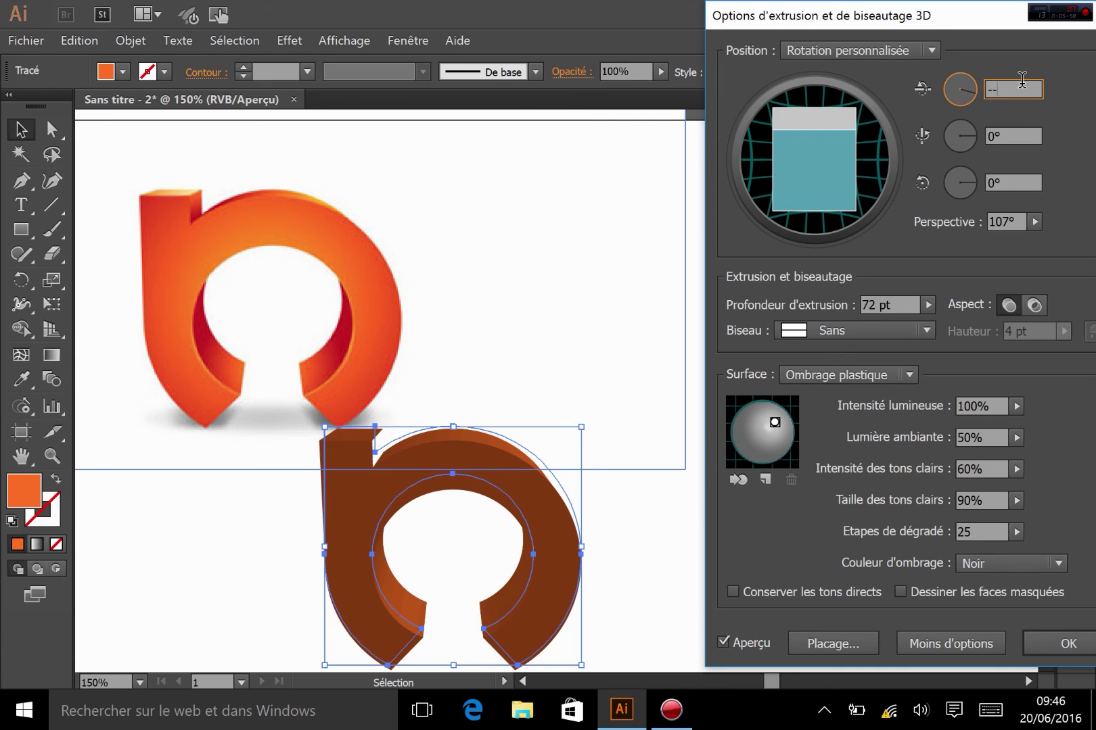
{"action": "key", "text": "Tab"}
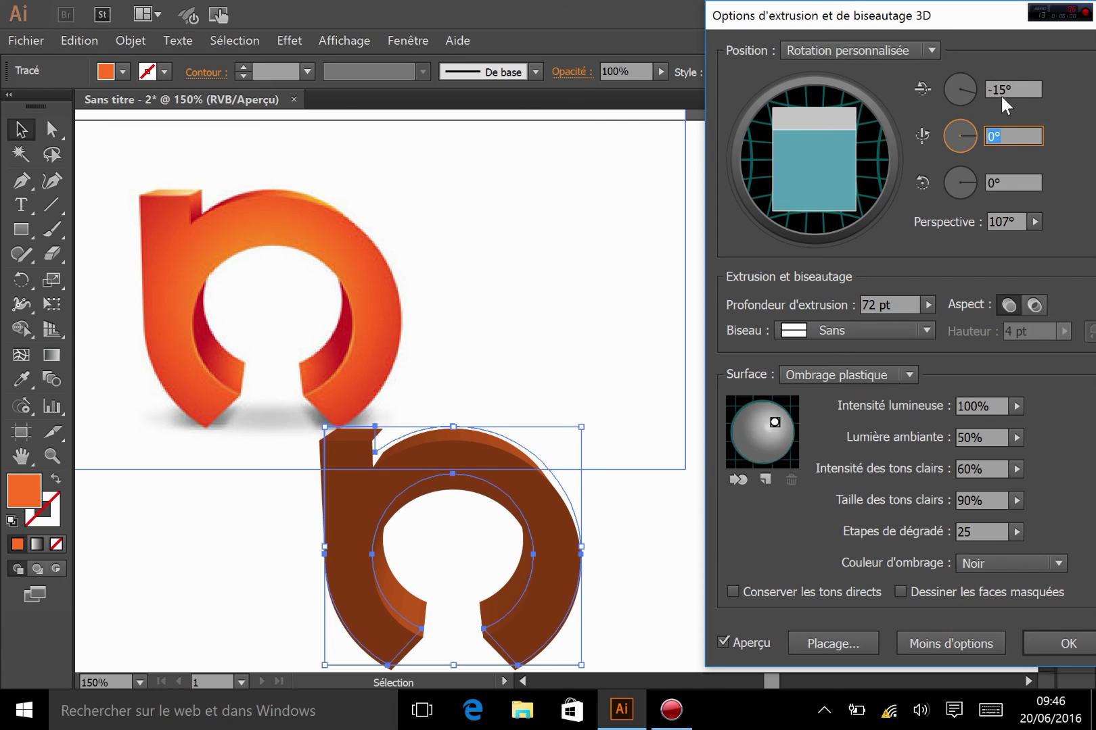
{"action": "left_click", "coordinate": [1009, 92]}
{"action": "type", "text": "-12"}
{"action": "key", "text": "Tab"}
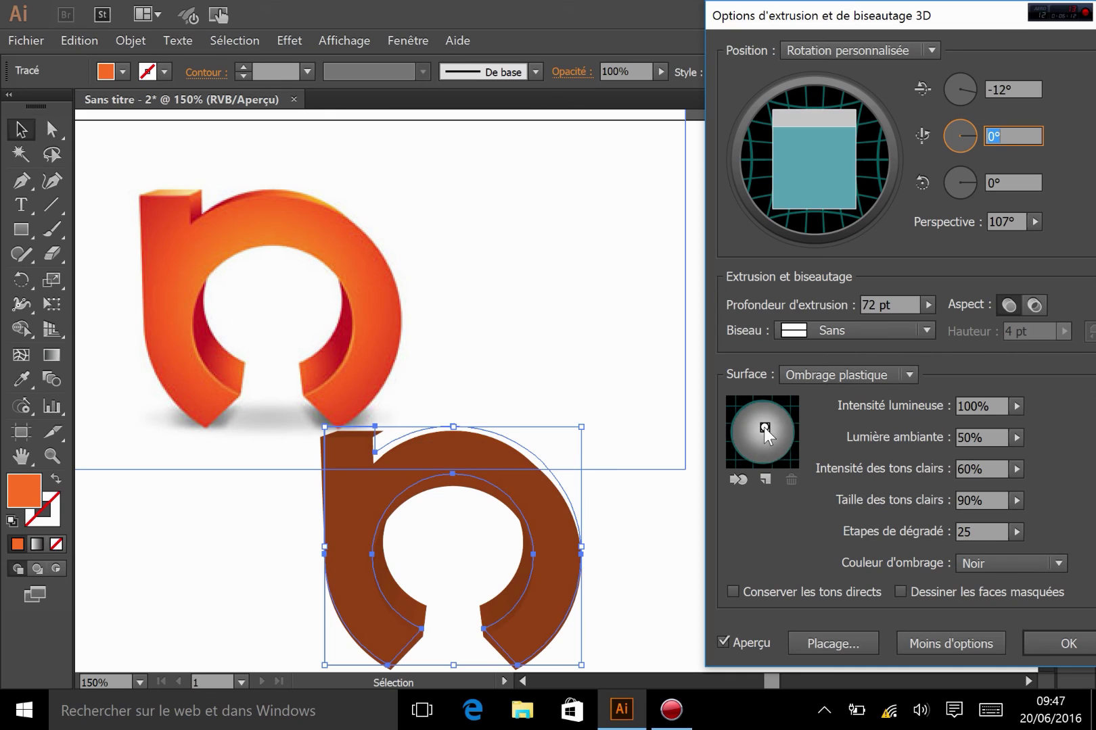
Move the surface light to the sphere's lower-left edge and switch the shading to Ombrage diffus.
{"action": "left_click_drag", "start_coordinate": [763, 429], "coordinate": [751, 456]}
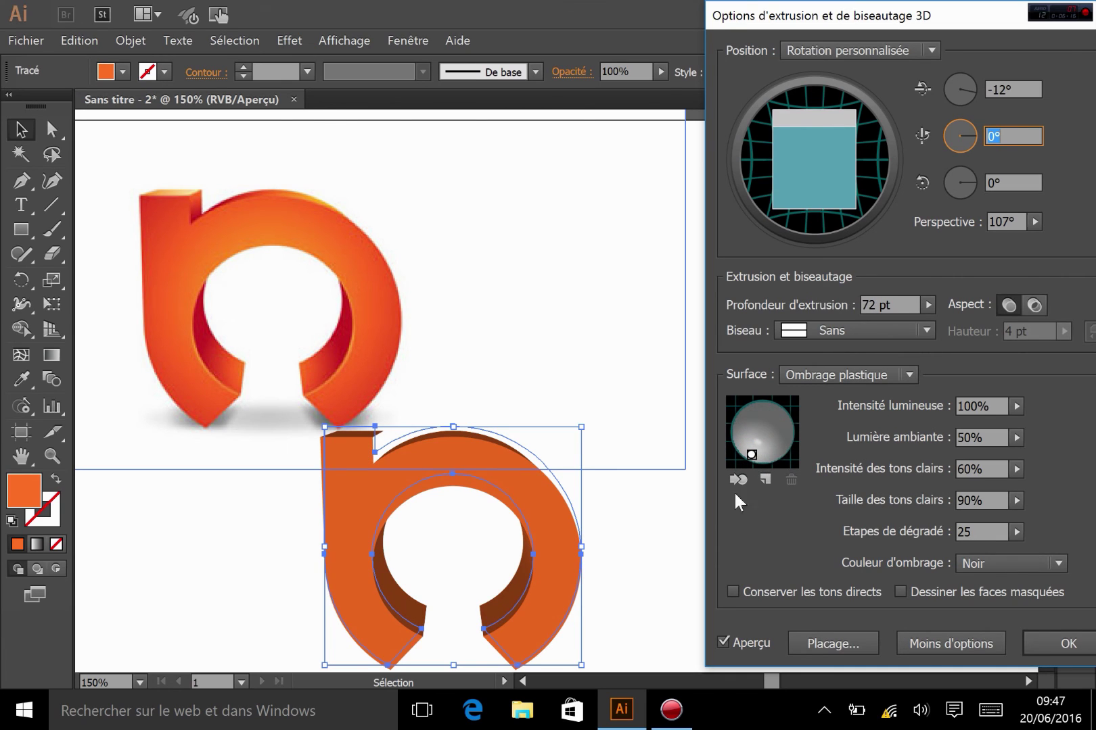
{"action": "left_click", "coordinate": [826, 374]}
{"action": "left_click", "coordinate": [826, 441]}
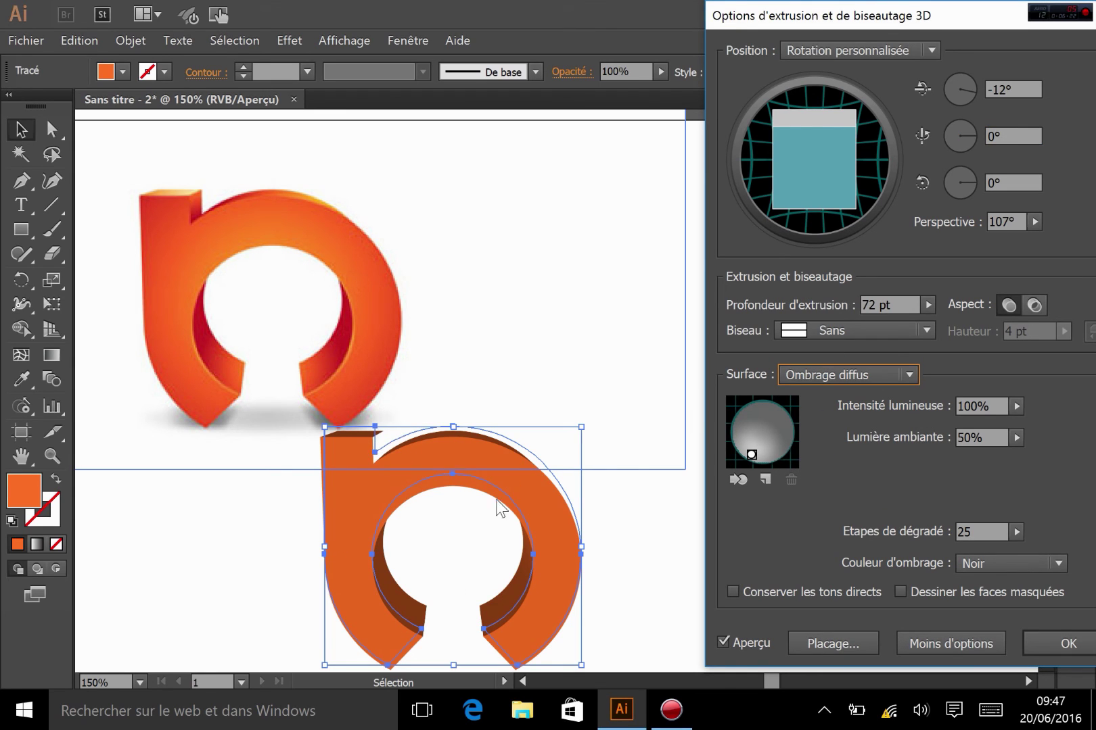
Give the extrusion 70 gradient steps and Ombrage plastique shading with a highlight size of 2%.
{"action": "left_click", "coordinate": [1016, 533]}
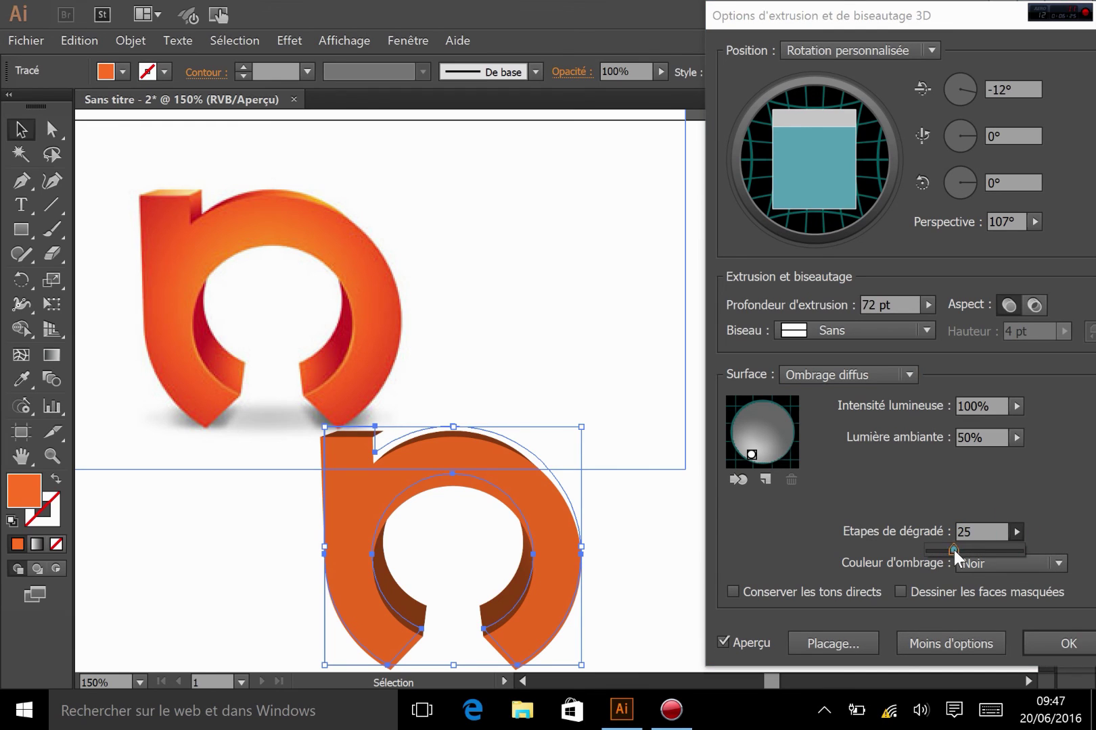
{"action": "left_click_drag", "start_coordinate": [947, 548], "coordinate": [928, 549]}
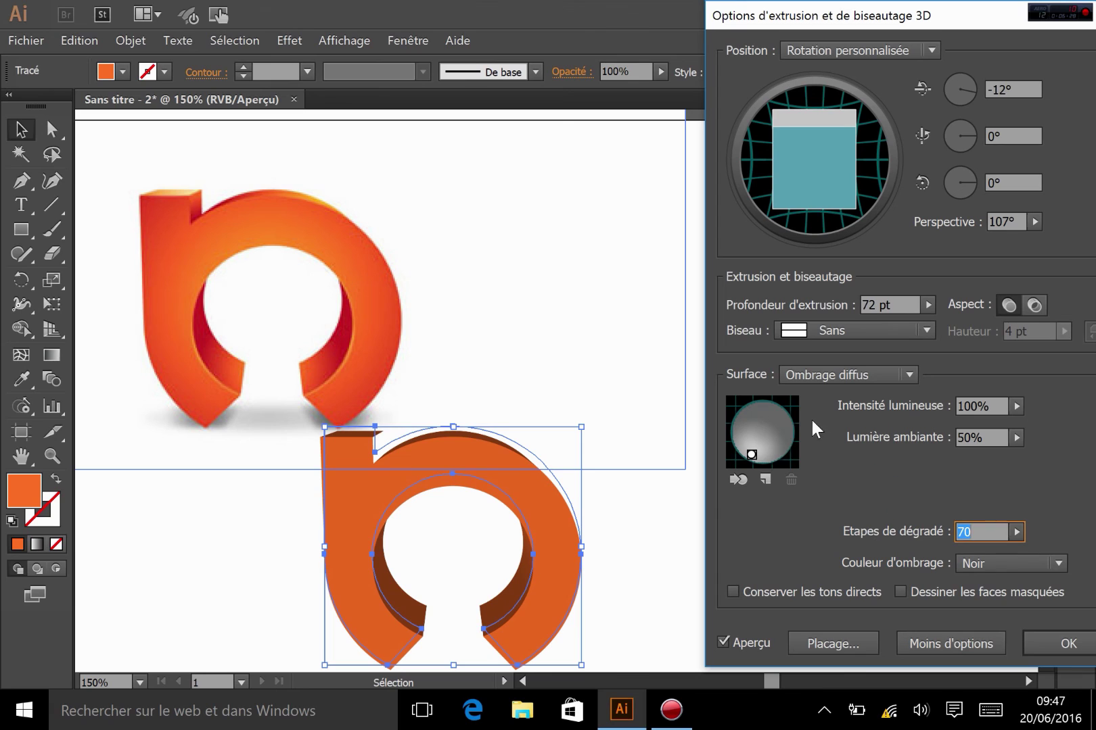
{"action": "left_click", "coordinate": [845, 374]}
{"action": "left_click", "coordinate": [838, 463]}
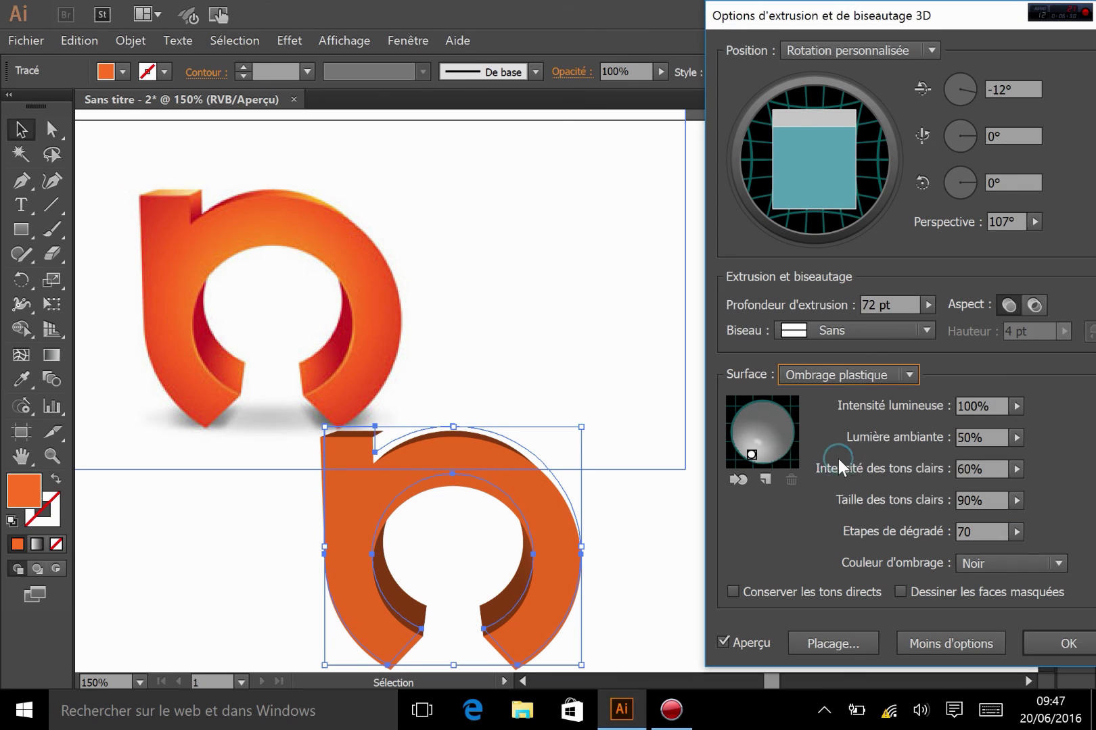
{"action": "left_click", "coordinate": [1012, 502]}
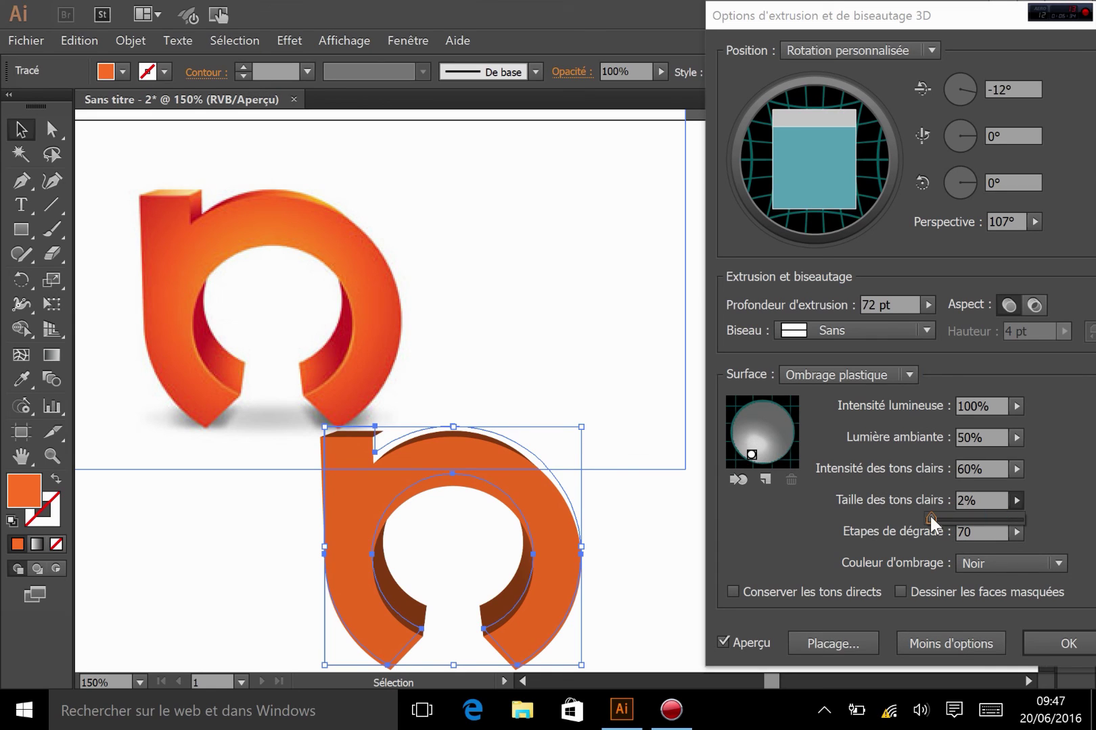
{"action": "left_click", "coordinate": [784, 521]}
Set the extrusion's perspective to 101°.
{"action": "left_click", "coordinate": [1027, 218]}
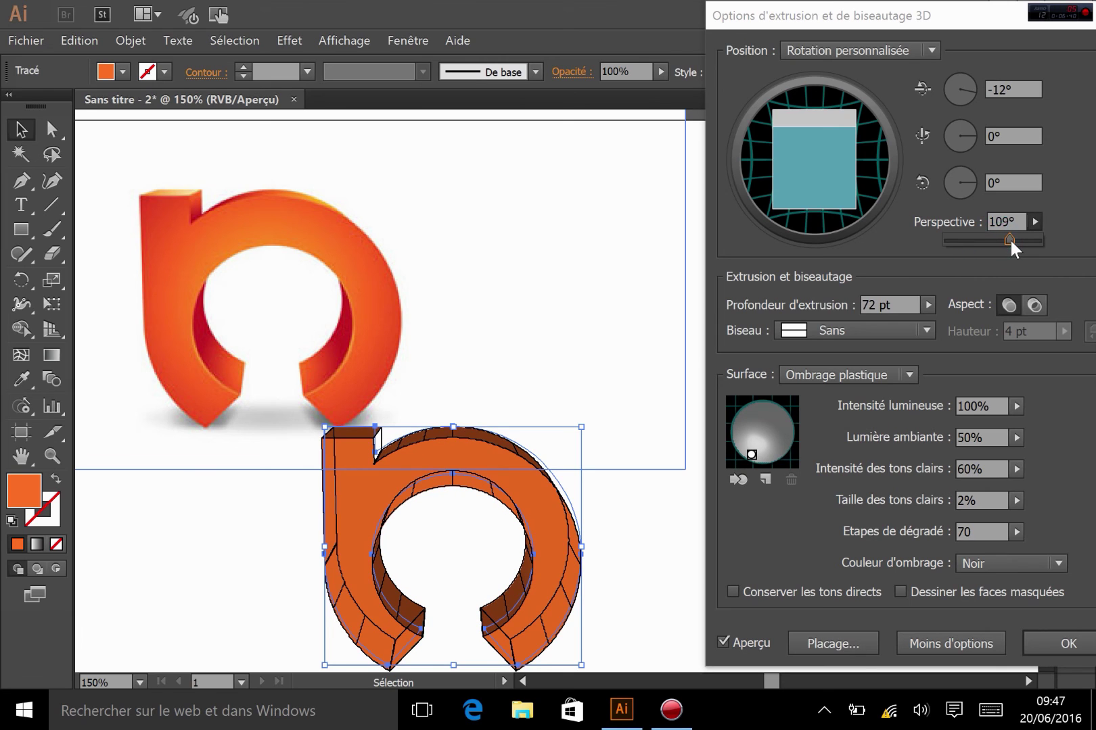
{"action": "left_click", "coordinate": [1011, 241]}
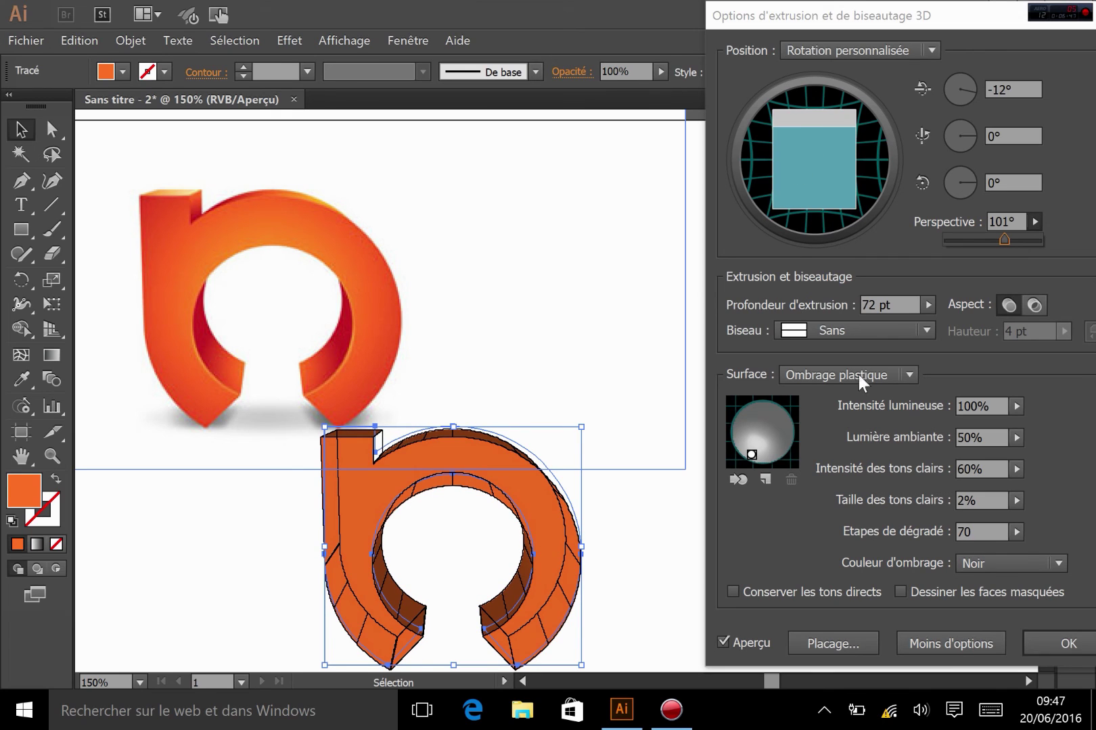
Try the hollow extrusion aspect, restore the solid one, and try the option for drawing hidden faces.
{"action": "left_click", "coordinate": [1035, 304]}
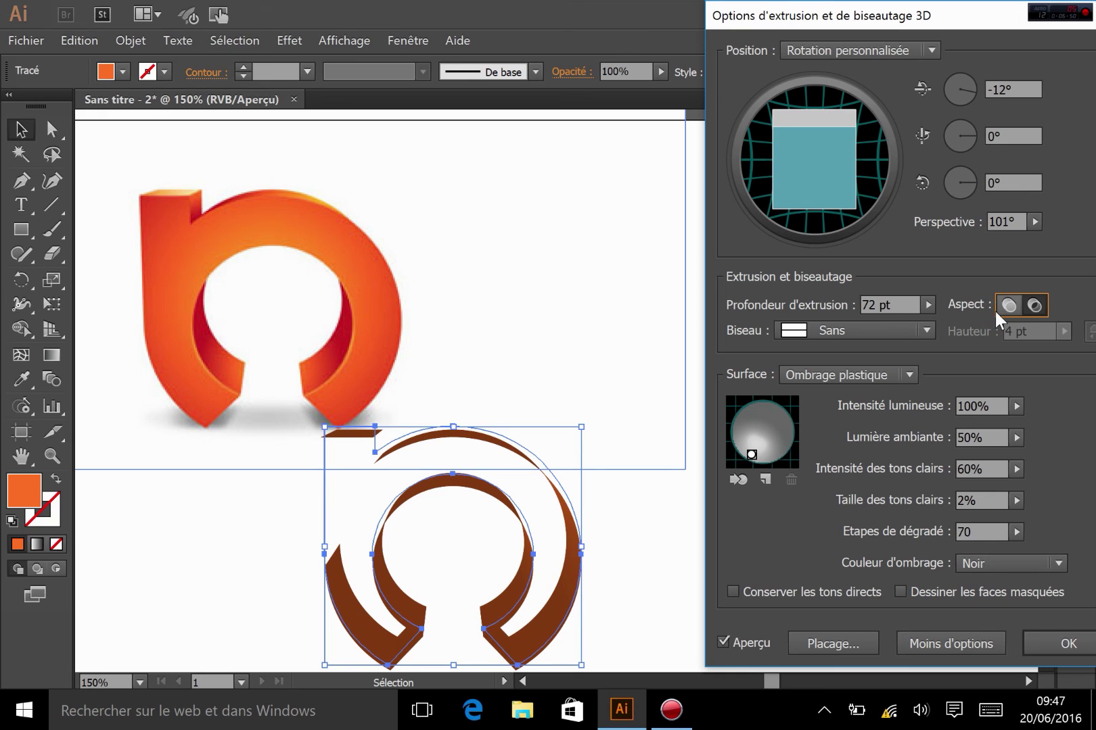
{"action": "left_click", "coordinate": [1008, 305]}
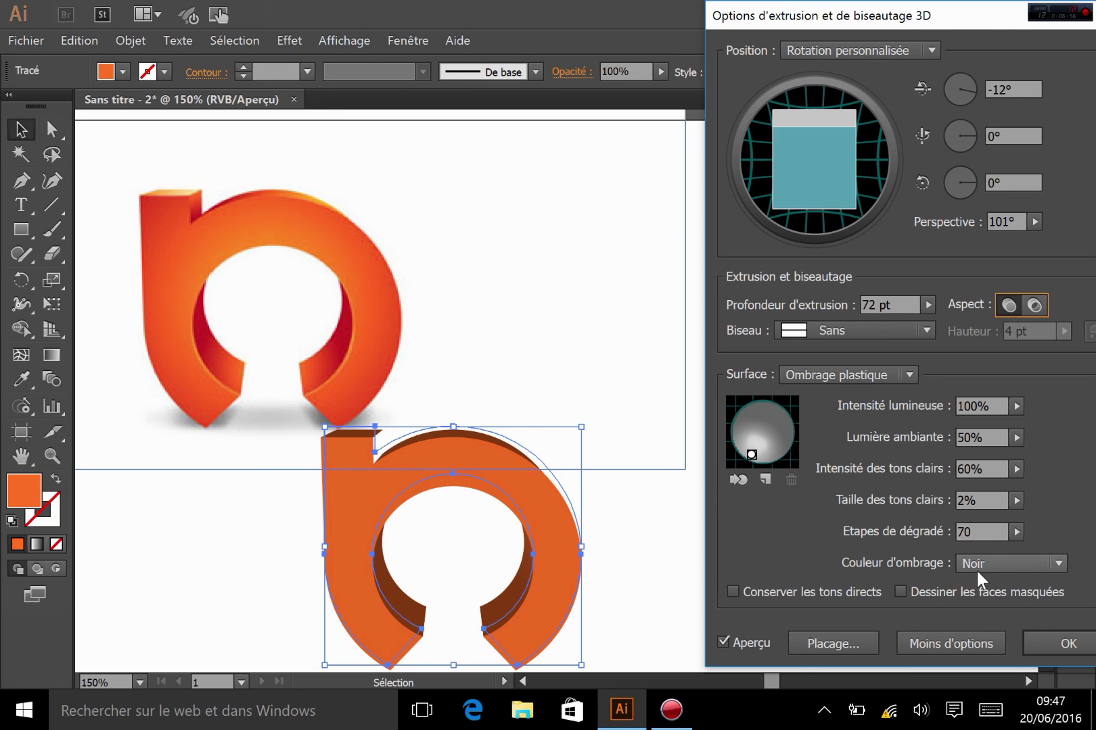
{"action": "left_click", "coordinate": [901, 592]}
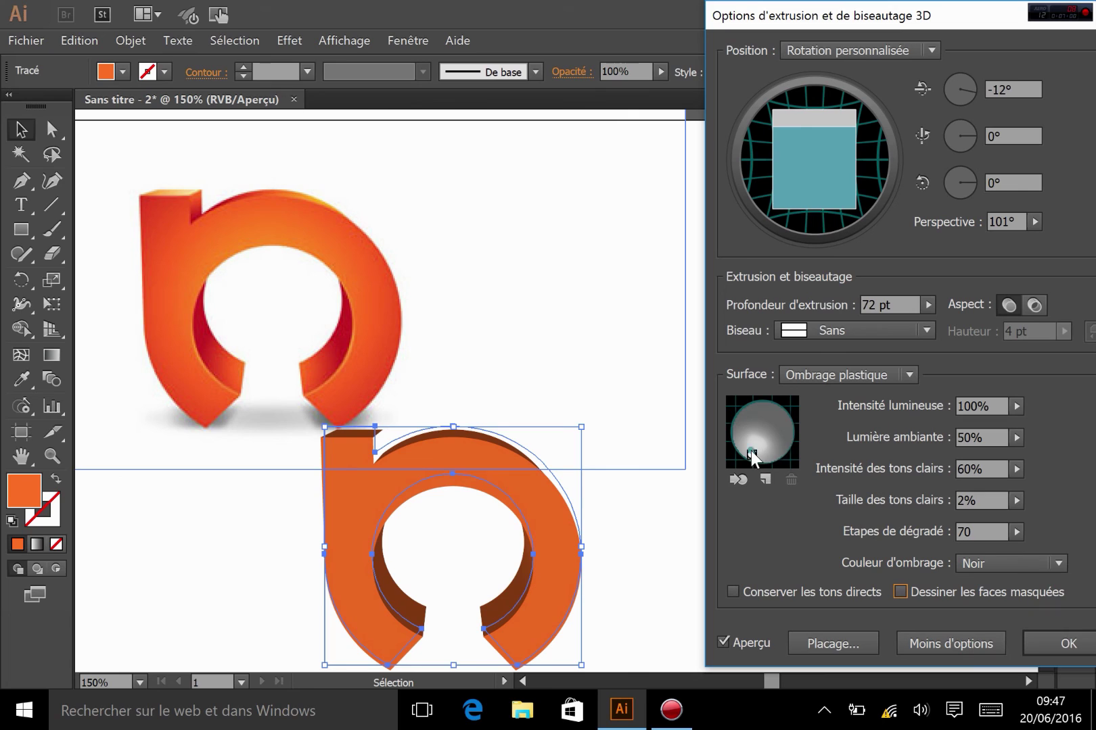
Place the light at the sphere's lower centre and apply the extrusion with 1° Y-axis and -1° Z-axis rotation.
{"action": "mouse_move", "coordinate": [753, 454]}
{"action": "left_mouse_down"}
{"action": "mouse_move", "coordinate": [784, 416]}
{"action": "mouse_move", "coordinate": [746, 430]}
{"action": "mouse_move", "coordinate": [763, 444]}
{"action": "left_mouse_up"}
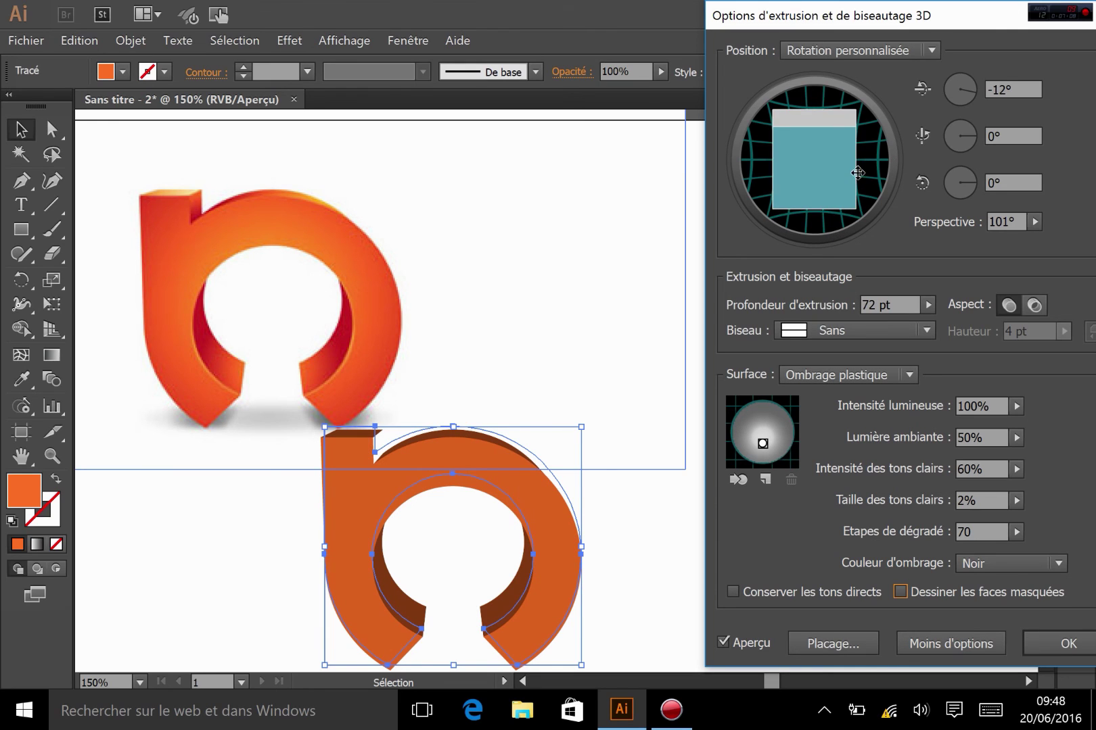
{"action": "left_click_drag", "start_coordinate": [857, 173], "coordinate": [850, 174]}
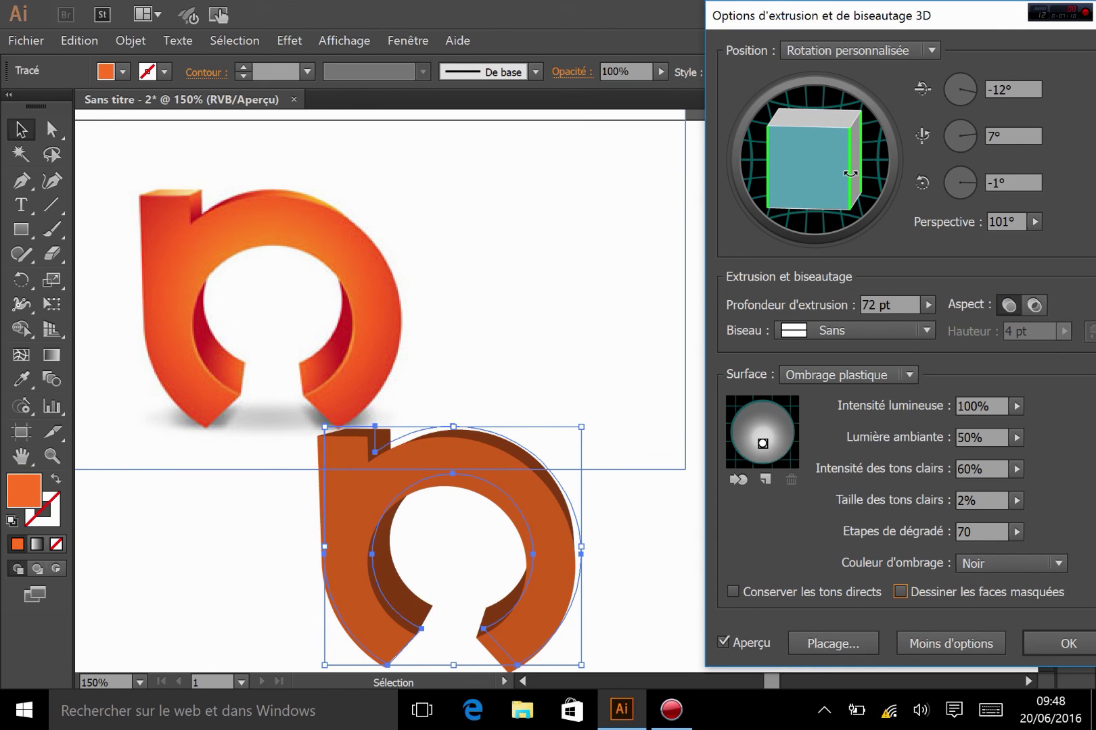
{"action": "left_click", "coordinate": [1004, 135]}
{"action": "type", "text": "1"}
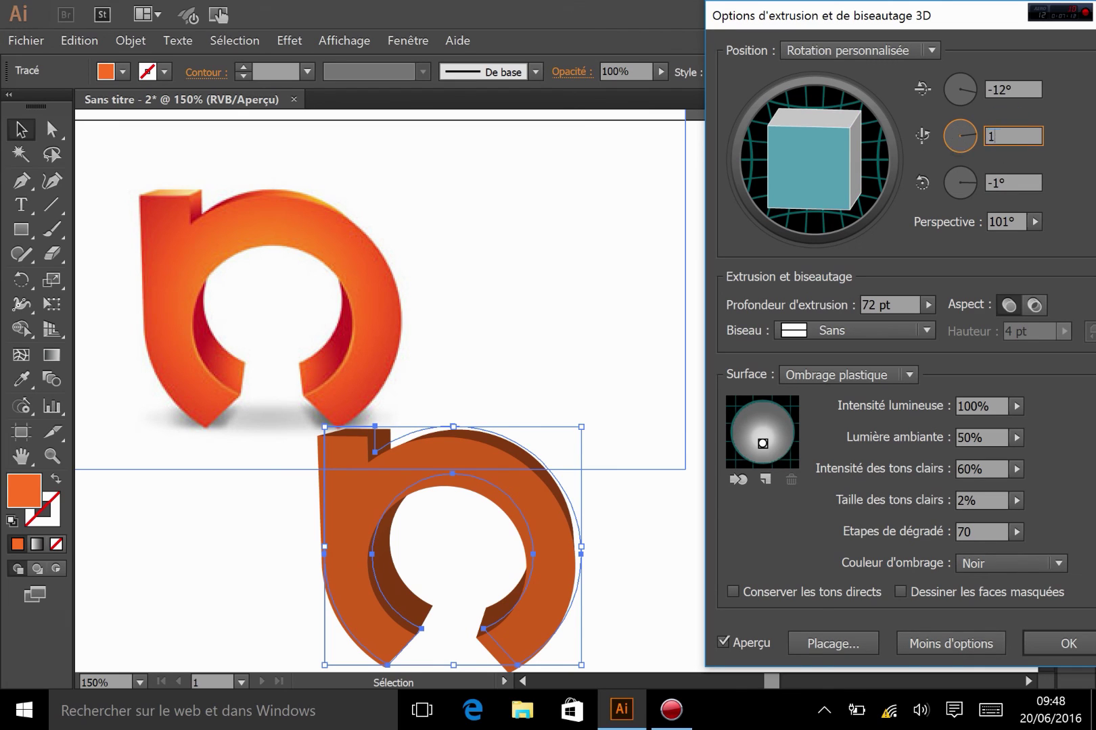
{"action": "key", "text": "Tab"}
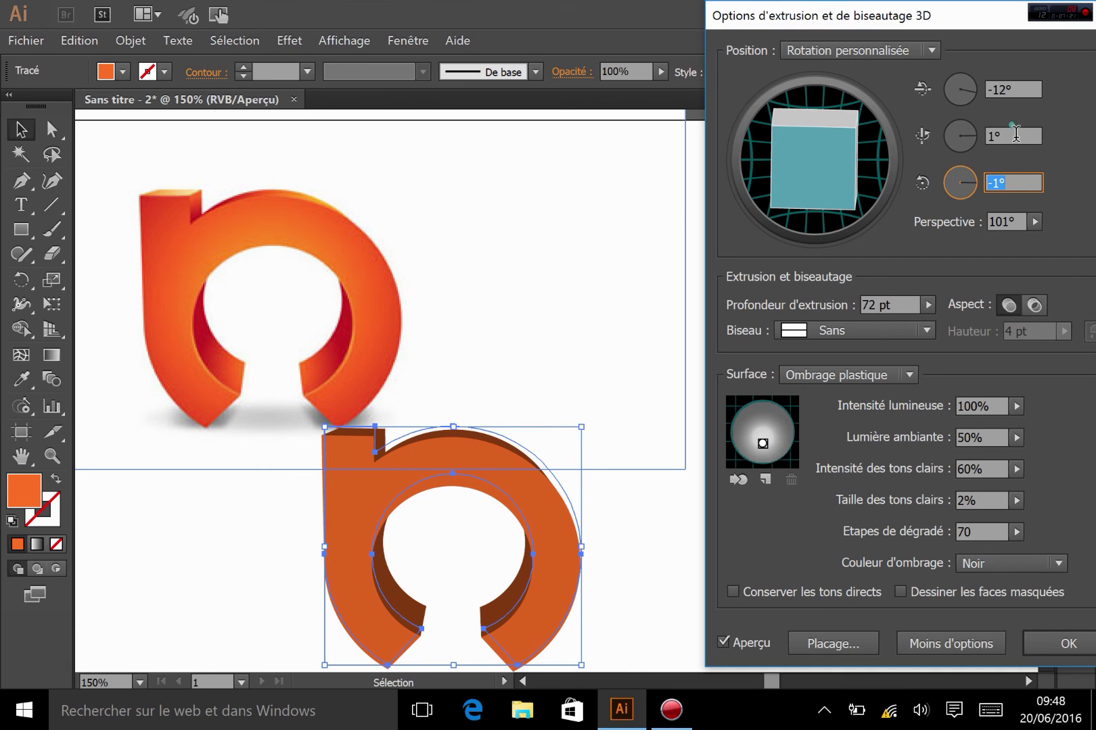
{"action": "left_click", "coordinate": [962, 133]}
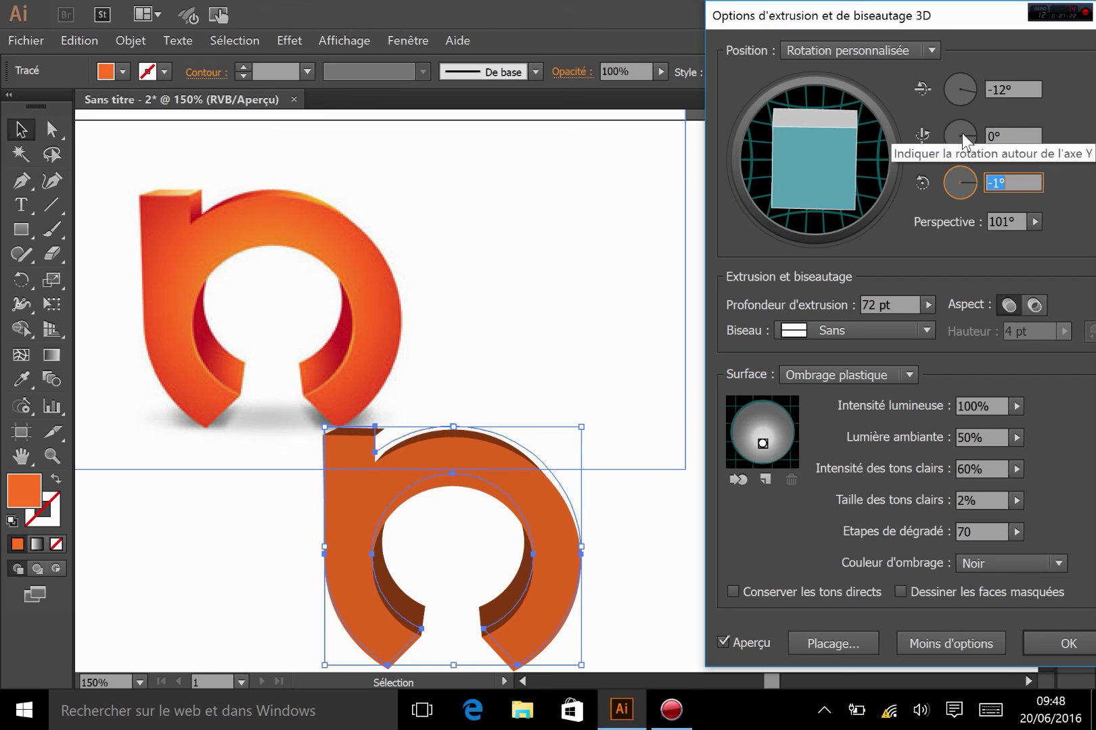
{"action": "left_click", "coordinate": [958, 140]}
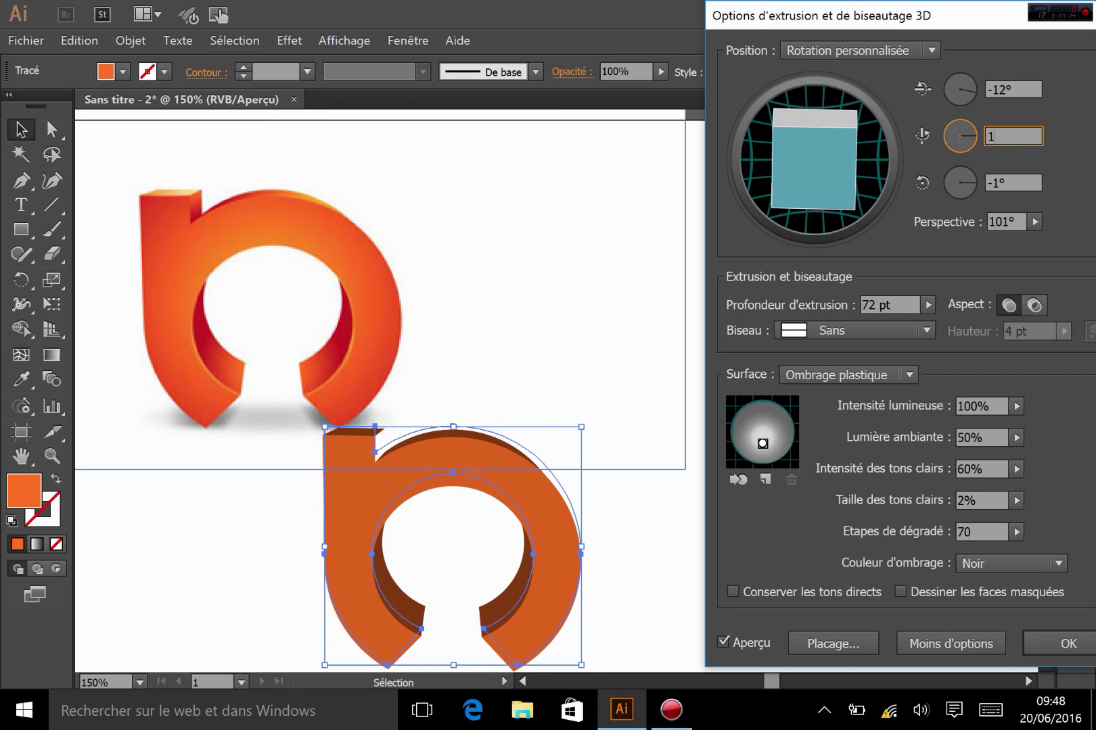
{"action": "key", "text": "Tab"}
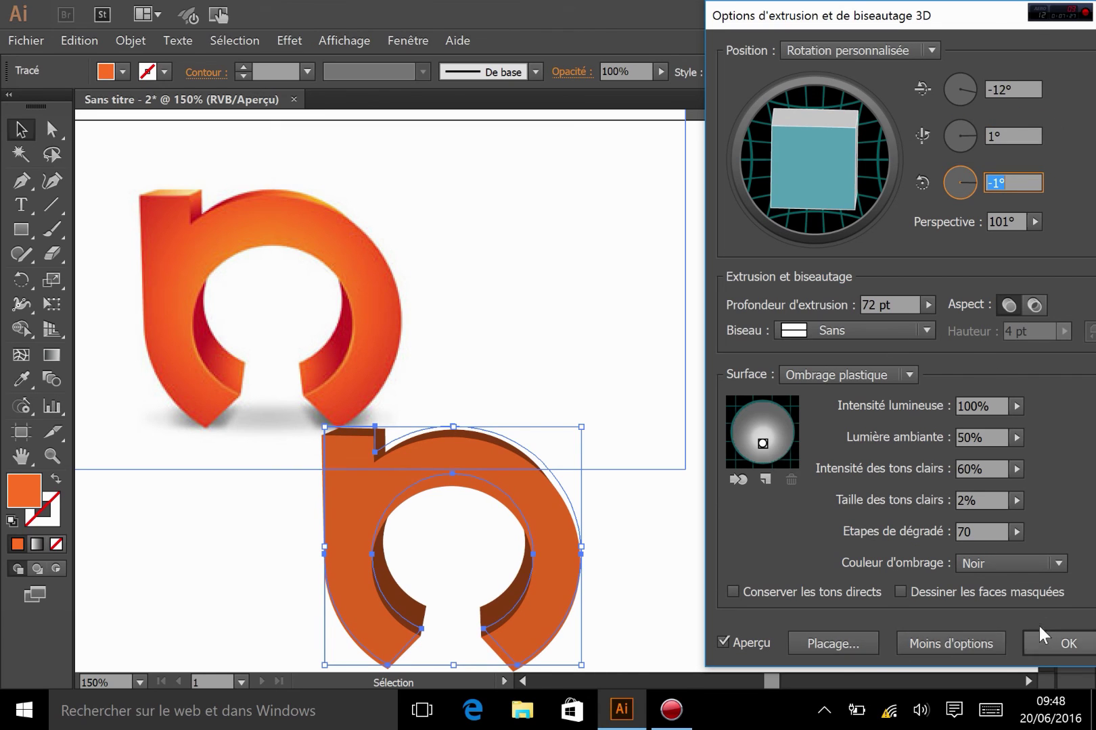
{"action": "left_click", "coordinate": [1043, 637]}
Move the extruded logo beside the reference logo, roughly level with it, and deselect it.
{"action": "left_click", "coordinate": [573, 505]}
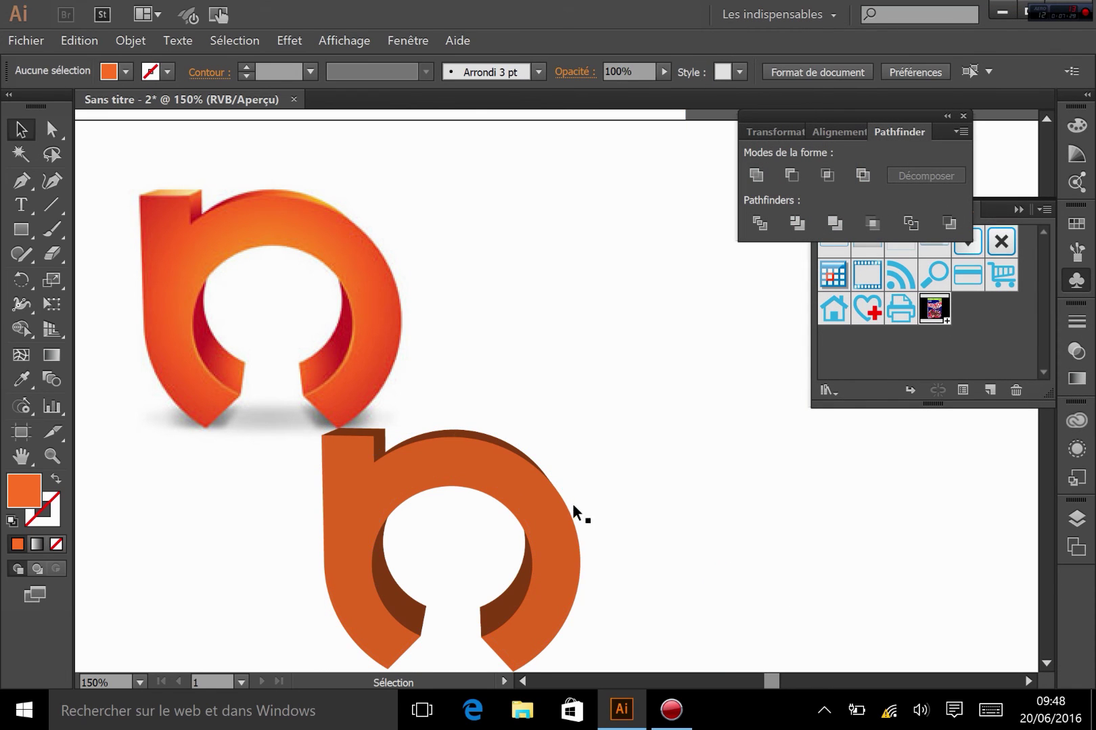
{"action": "left_click_drag", "start_coordinate": [573, 507], "coordinate": [667, 315]}
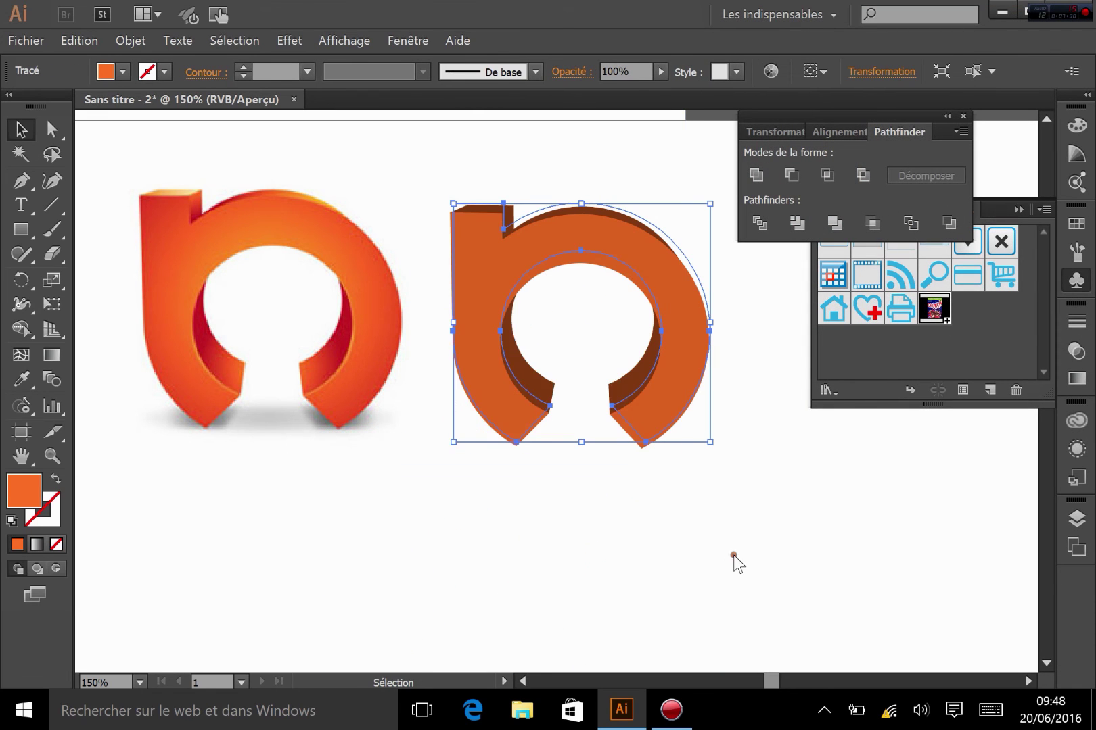
{"action": "right_click", "coordinate": [734, 558]}
{"action": "left_click", "coordinate": [734, 561]}
{"action": "left_click", "coordinate": [734, 561]}
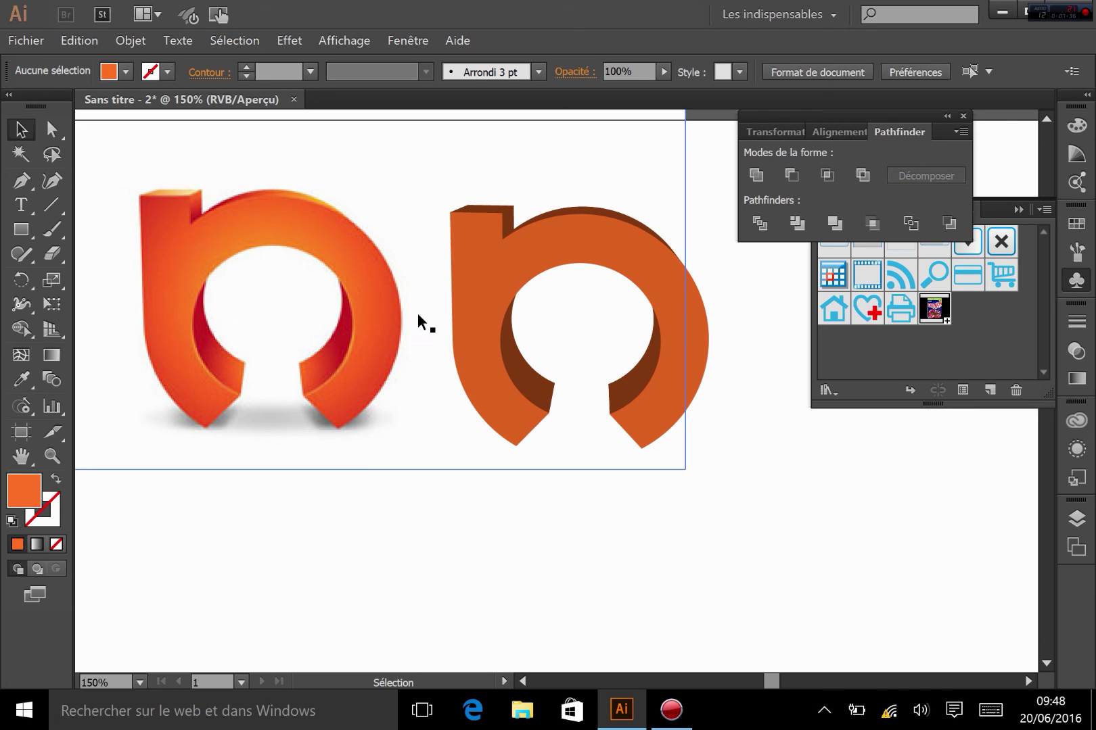
Expand the extruded logo's appearance into editable shapes and move the resulting group diagonally down, away from the reference.
{"action": "left_click", "coordinate": [634, 270]}
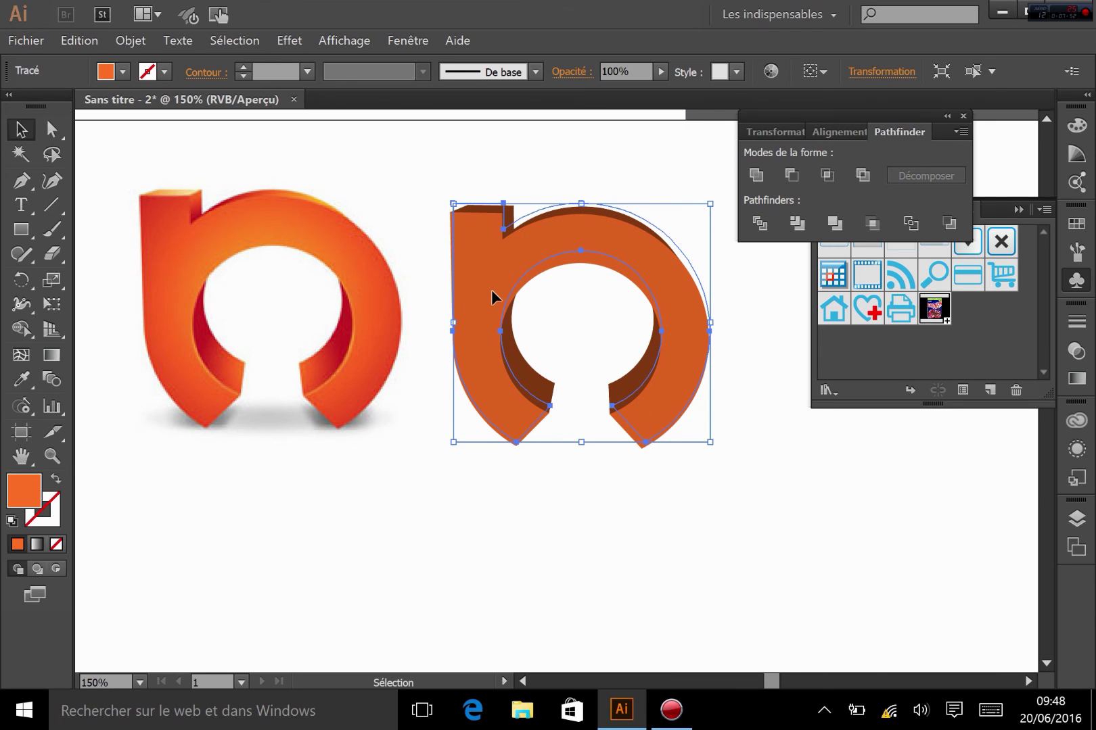
{"action": "left_click", "coordinate": [145, 46]}
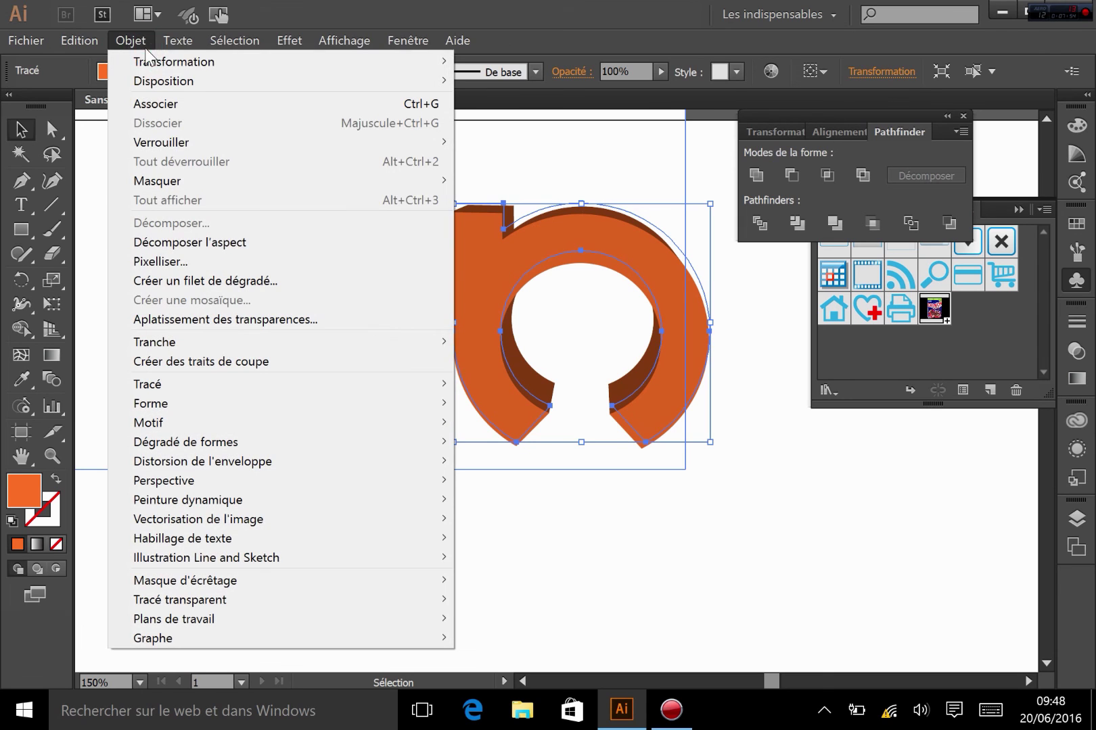
{"action": "left_click", "coordinate": [255, 242]}
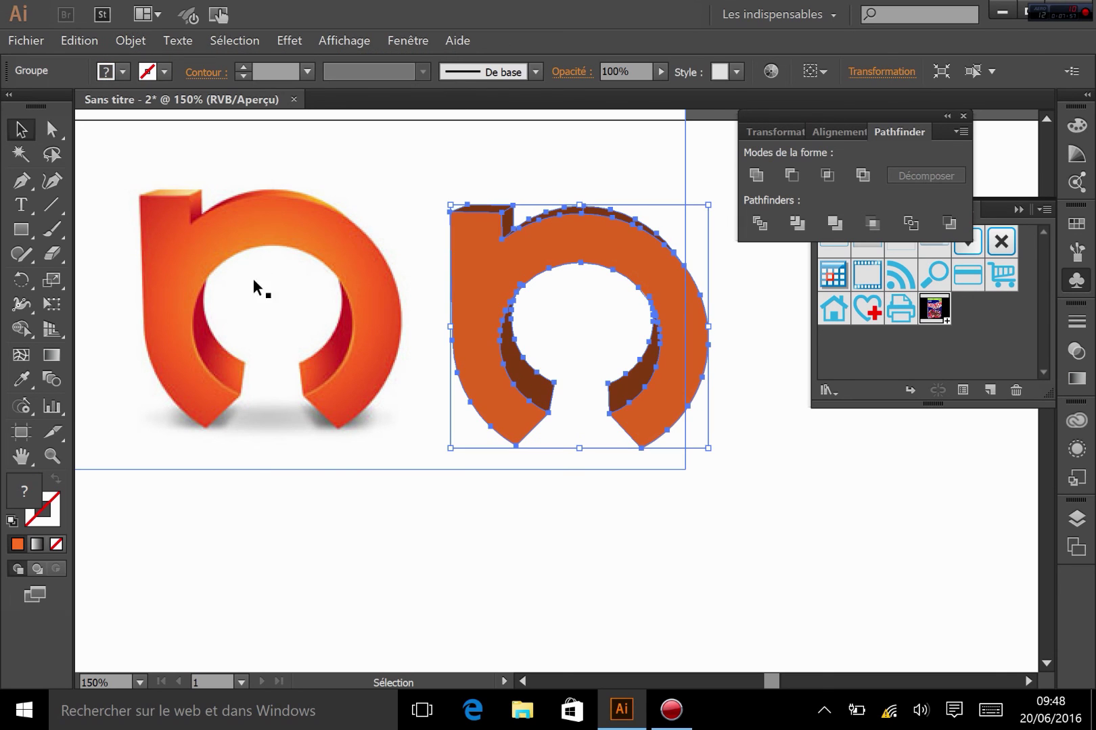
{"action": "left_click_drag", "start_coordinate": [655, 318], "coordinate": [727, 431]}
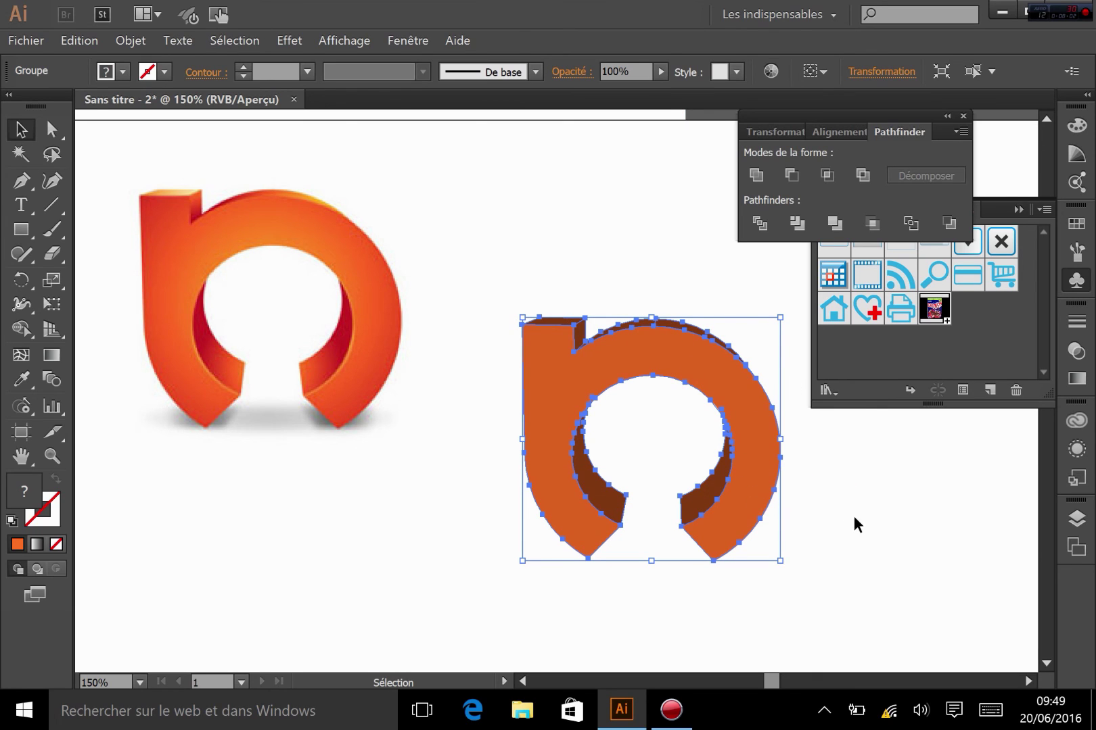
Ungroup the expanded logo twice to separate its front and side faces, and clear the selection.
{"action": "right_click", "coordinate": [714, 361]}
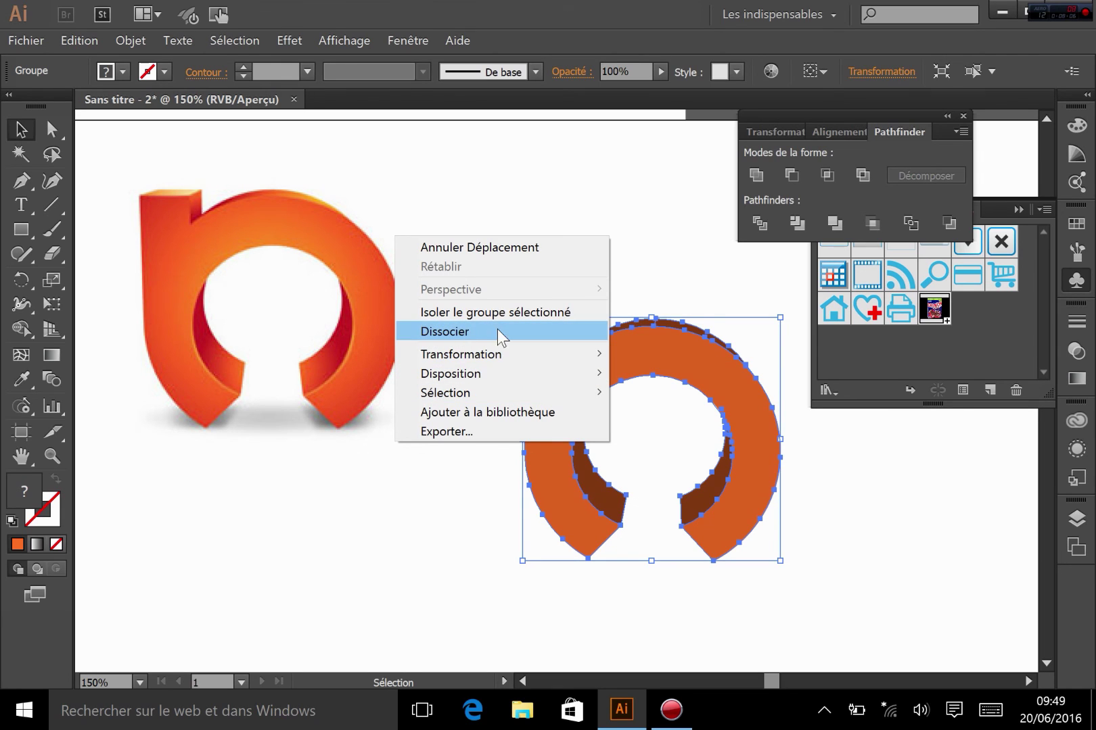
{"action": "left_click", "coordinate": [470, 330]}
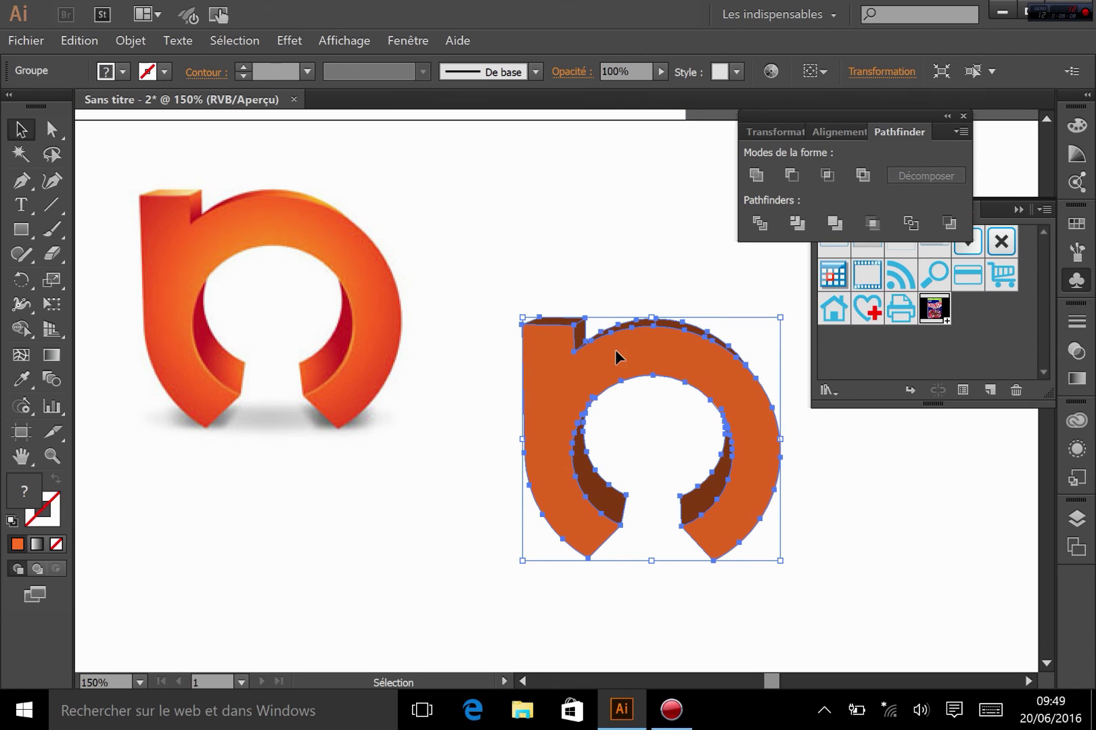
{"action": "right_click", "coordinate": [615, 348]}
{"action": "left_click", "coordinate": [457, 321]}
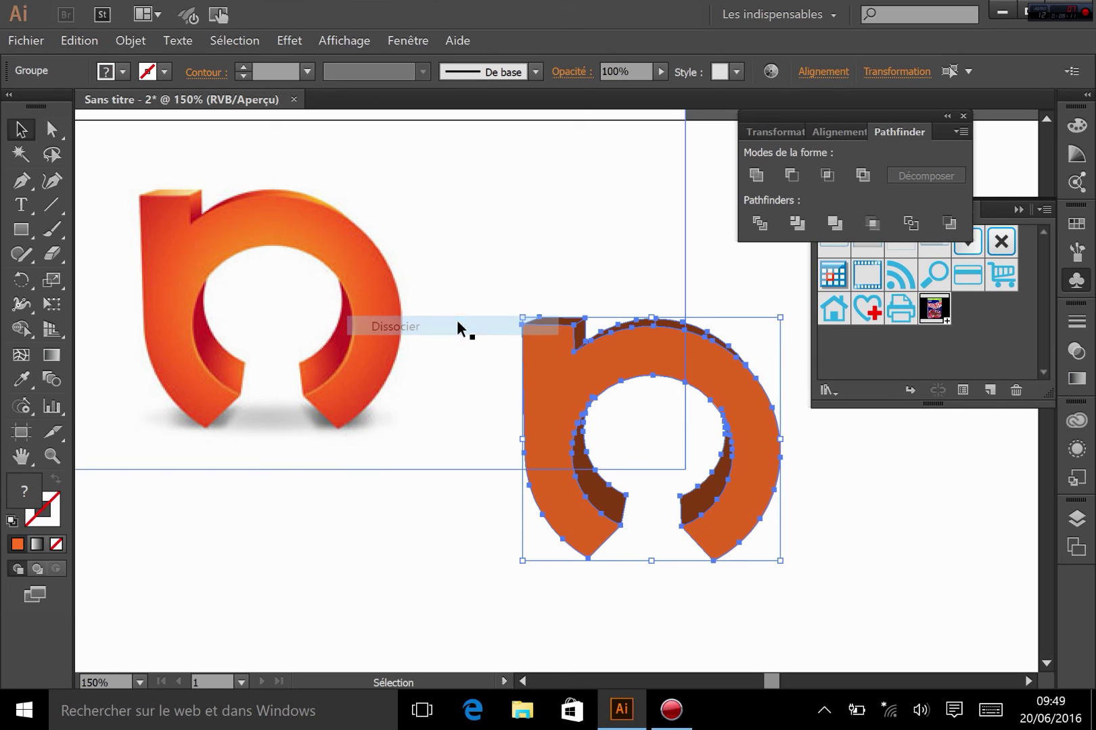
{"action": "right_click", "coordinate": [593, 352]}
{"action": "left_click", "coordinate": [868, 479]}
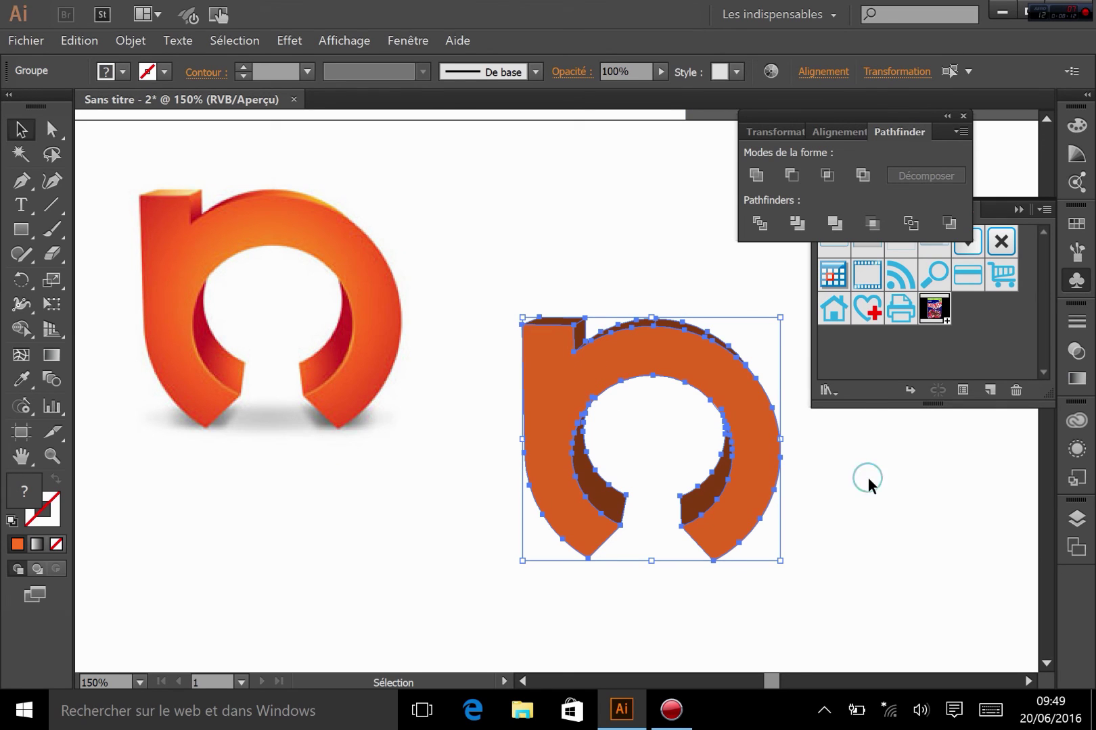
Move the logo's front face away from its side faces to test the separation, and undo the move.
{"action": "left_click", "coordinate": [661, 364]}
{"action": "left_click_drag", "start_coordinate": [619, 370], "coordinate": [482, 411]}
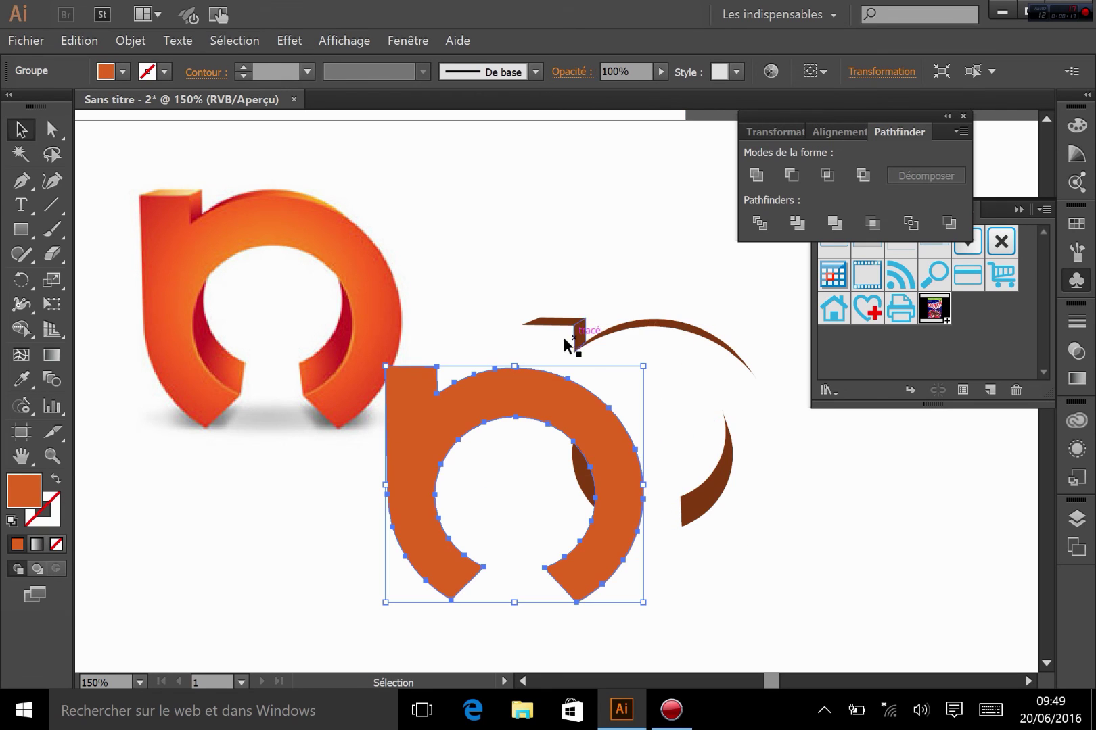
{"action": "key", "text": "ctrl+z"}
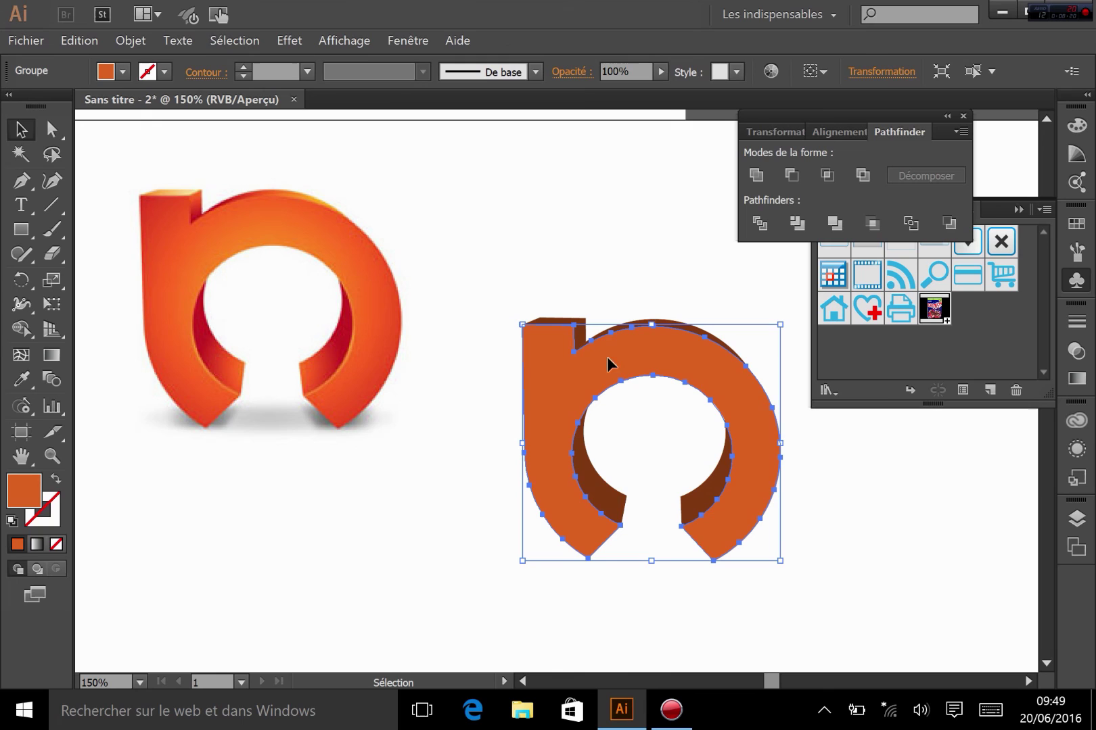
Fill the logo's front face with the default white-to-black linear gradient.
{"action": "left_click", "coordinate": [37, 544]}
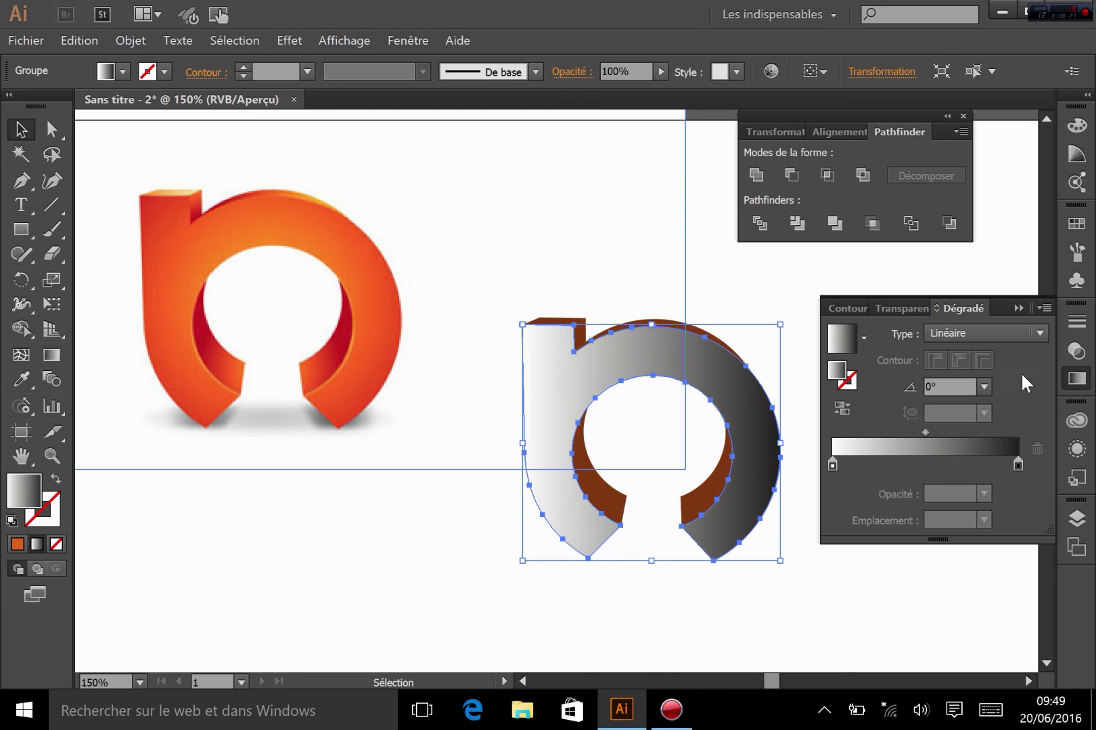
Make the front face's gradient radial and set its start stop to the RGB peach colour FFE5D4.
{"action": "left_click", "coordinate": [1007, 333]}
{"action": "left_click", "coordinate": [974, 380]}
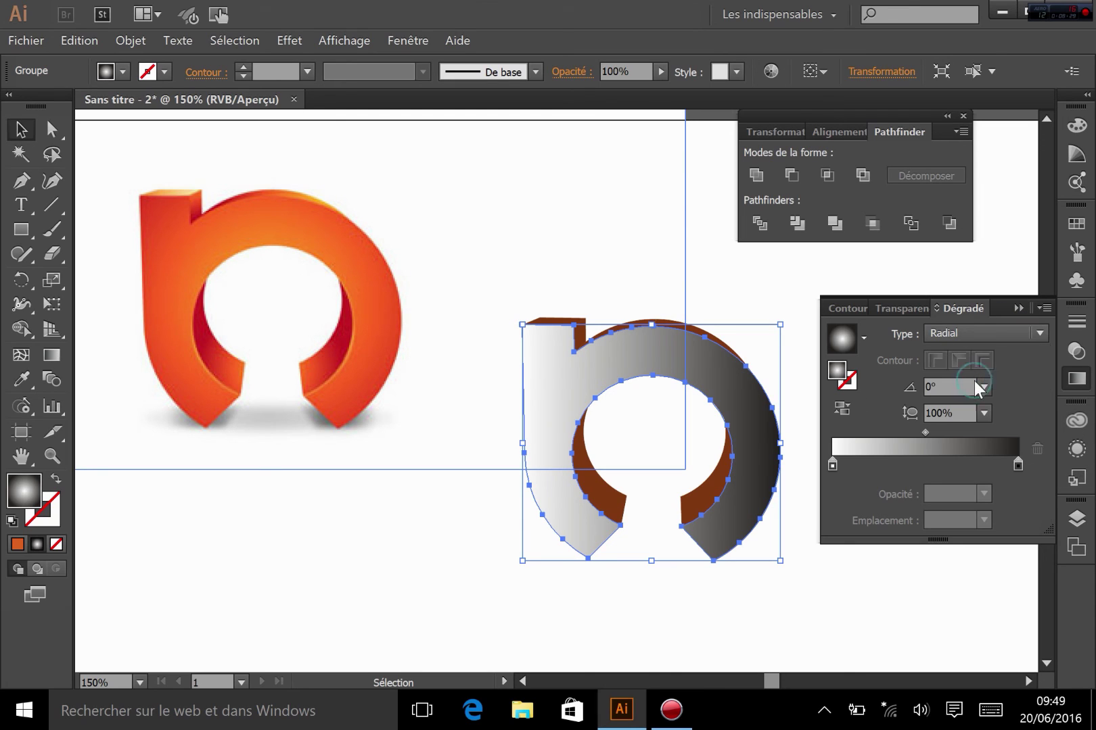
{"action": "double_click", "coordinate": [832, 465]}
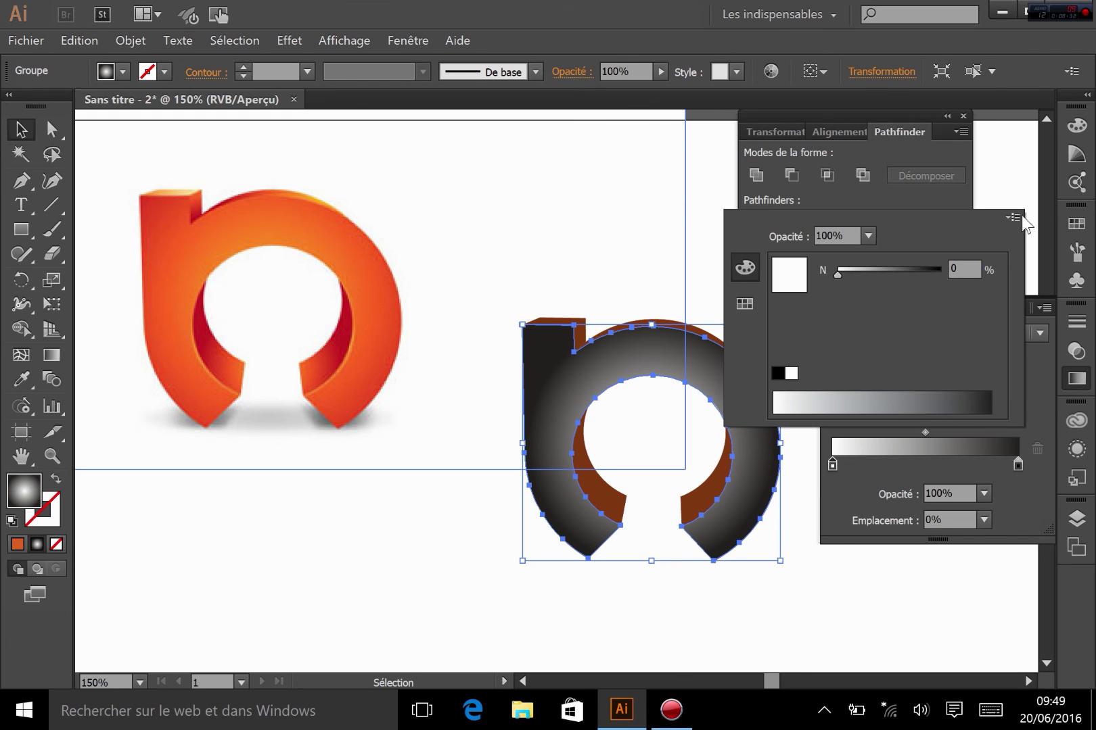
{"action": "left_click", "coordinate": [1014, 217]}
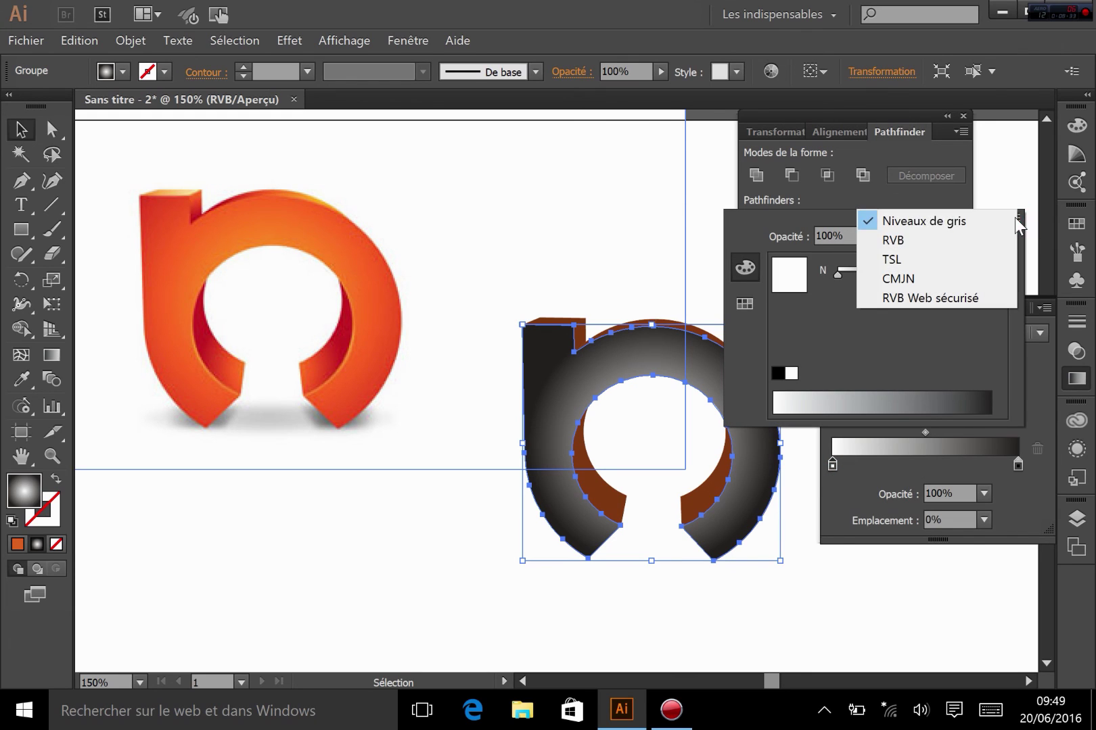
{"action": "left_click", "coordinate": [913, 241]}
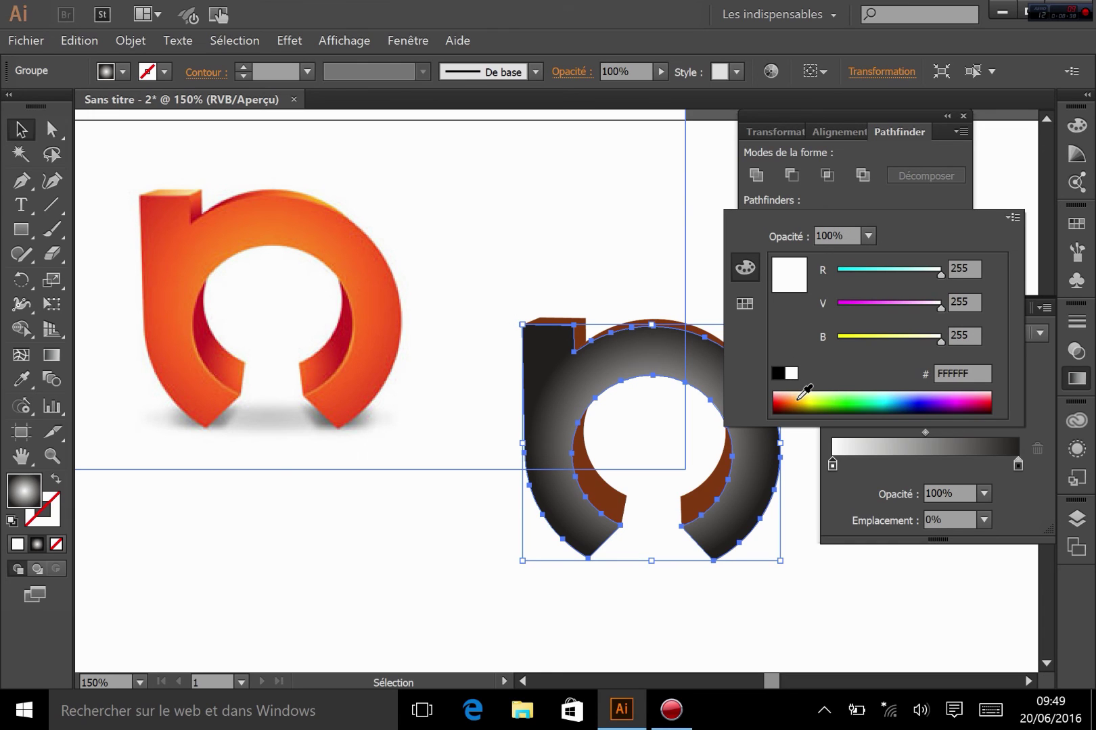
{"action": "left_click_drag", "start_coordinate": [800, 395], "coordinate": [788, 391]}
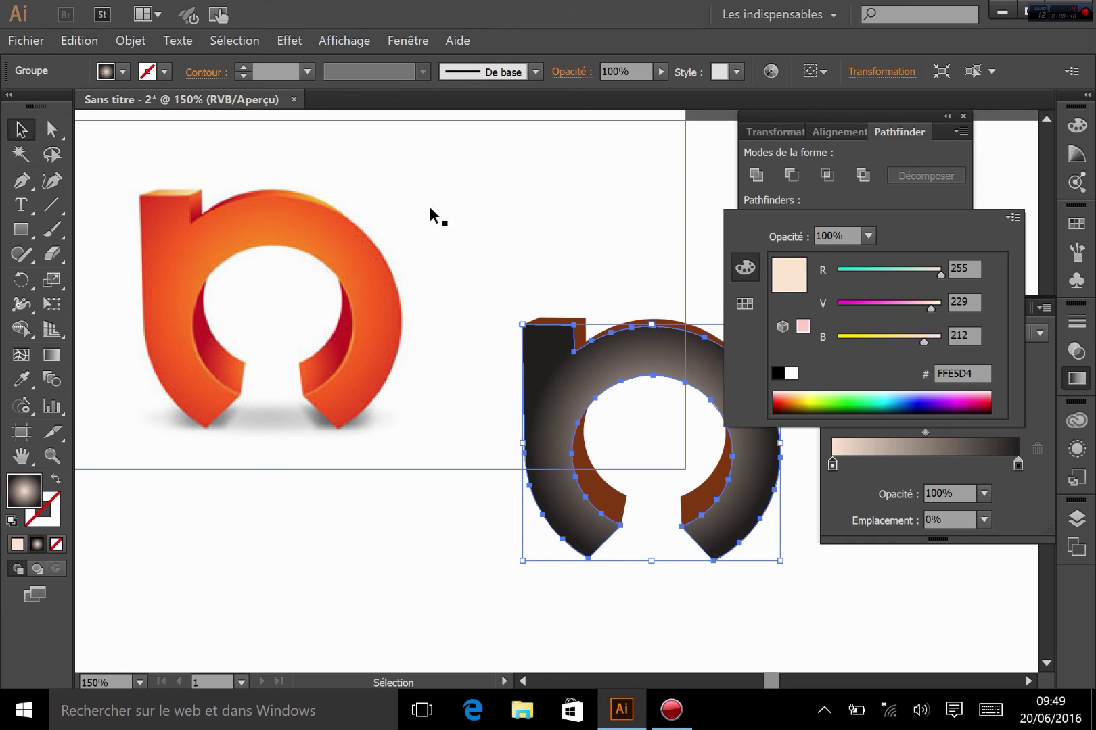
{"action": "left_click", "coordinate": [837, 476]}
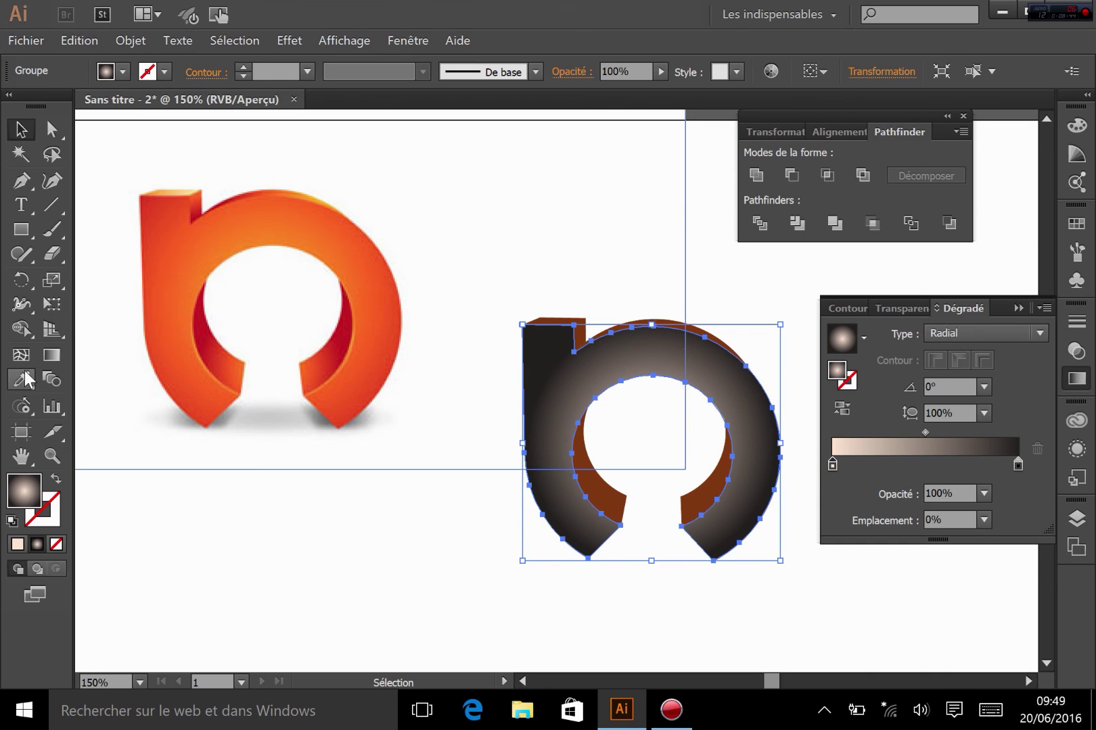
Sample the reference logo with the Eyedropper for the front face's gradient, using light orange for the start stop and red for the end stop.
{"action": "left_click", "coordinate": [20, 380]}
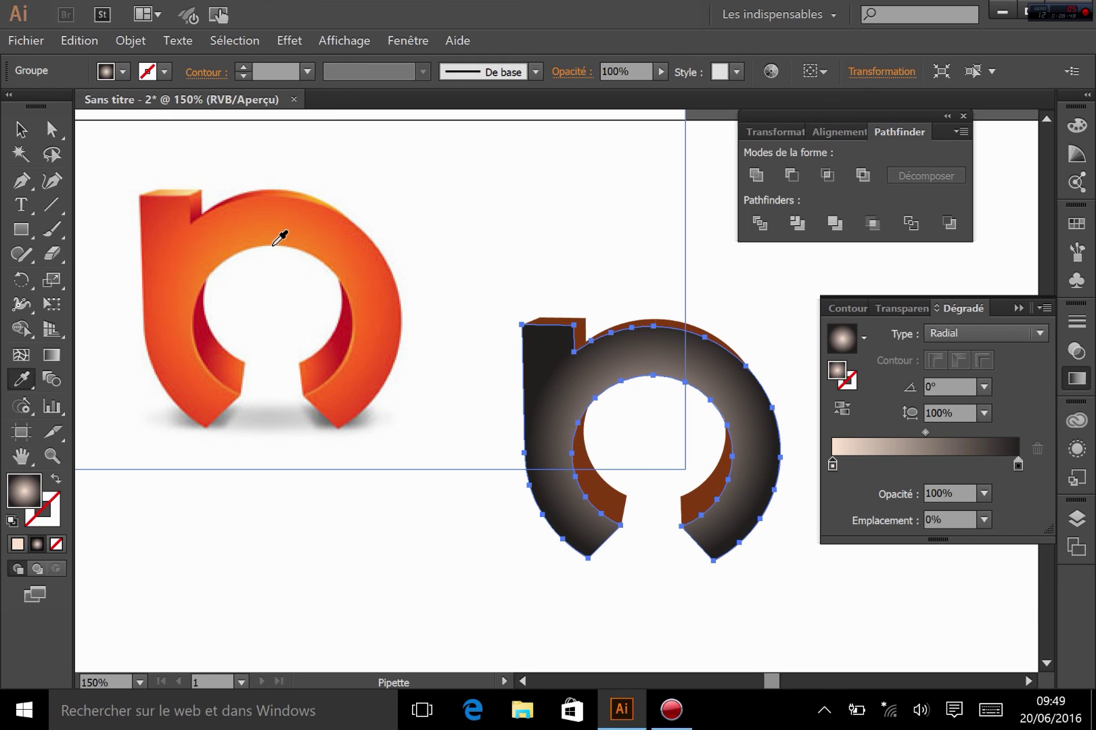
{"action": "left_click", "coordinate": [270, 240]}
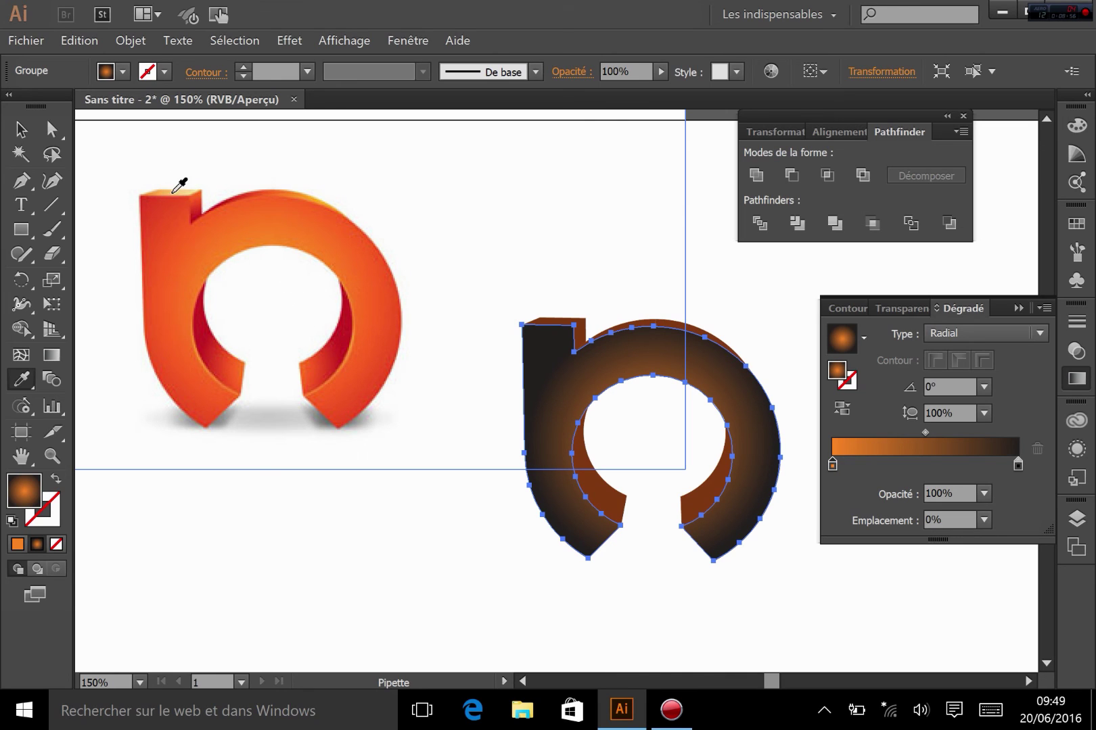
{"action": "left_click", "coordinate": [174, 192], "text": "shift"}
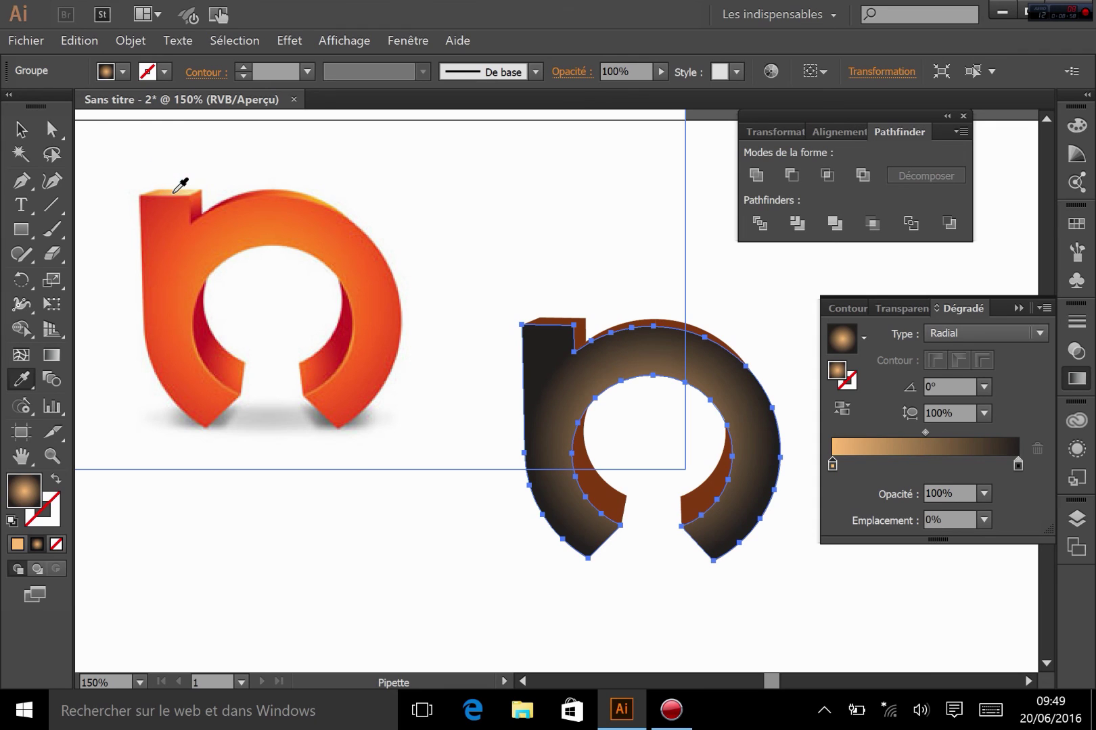
{"action": "left_click", "coordinate": [1018, 464]}
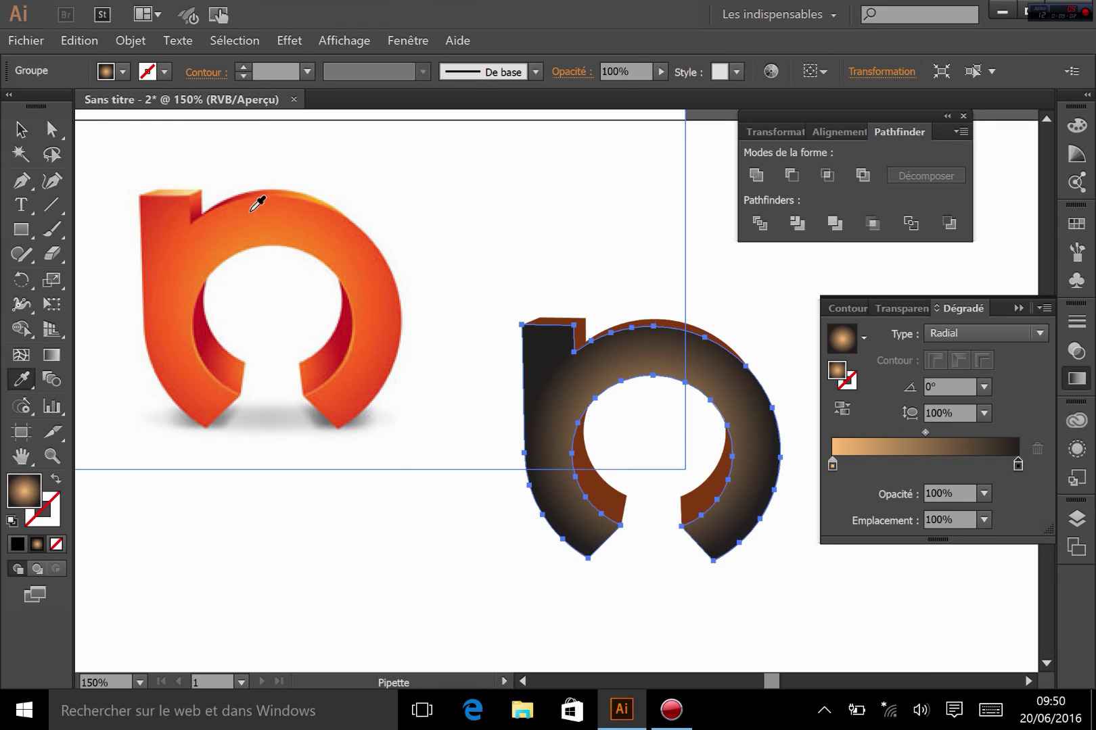
{"action": "left_click", "coordinate": [303, 203]}
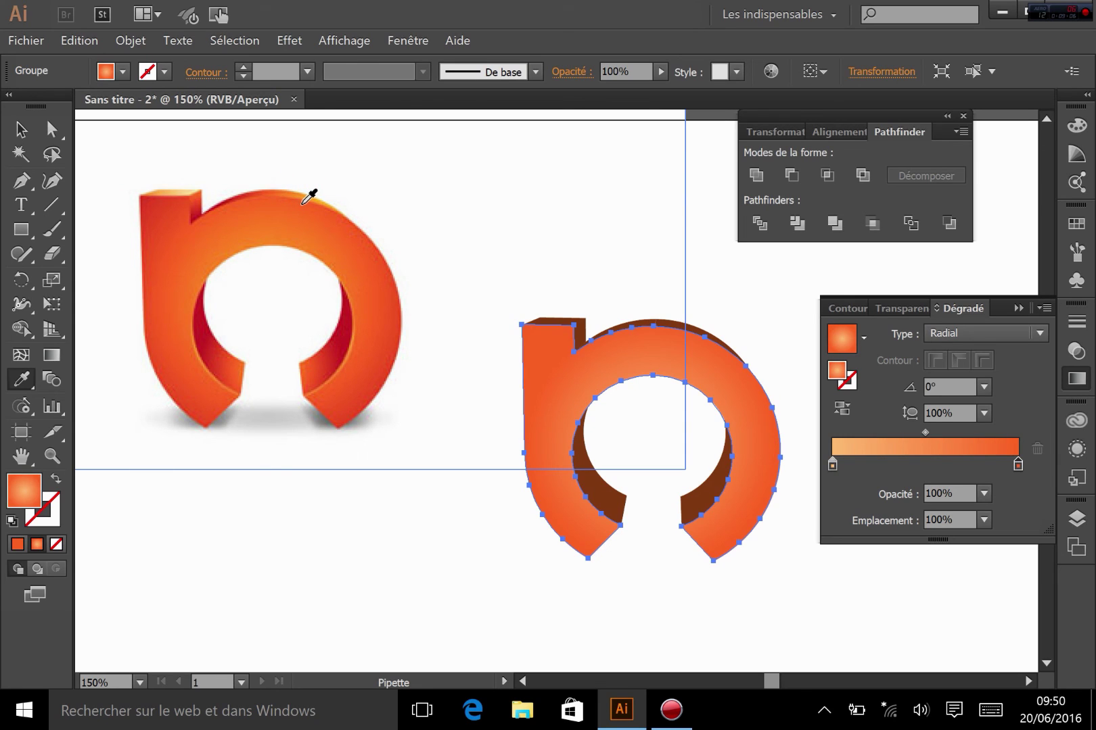
{"action": "left_click", "coordinate": [387, 363]}
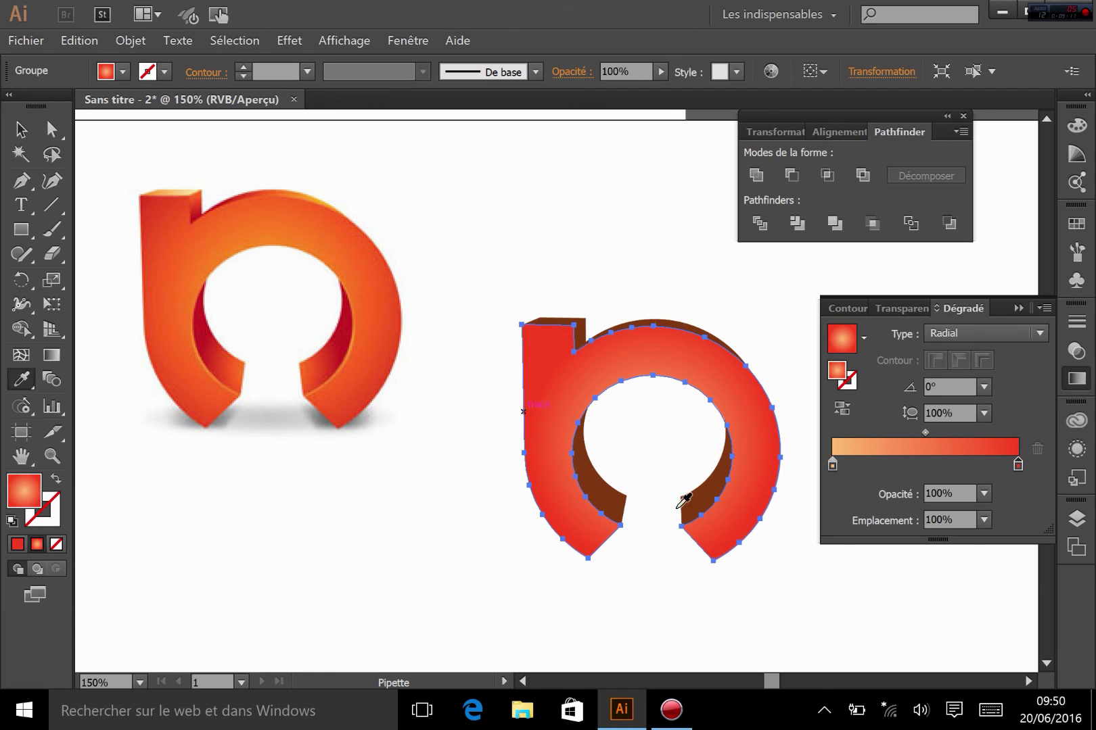
Resample the front face gradient's start stop as a deeper orange from the reference logo's front face.
{"action": "left_click", "coordinate": [831, 465]}
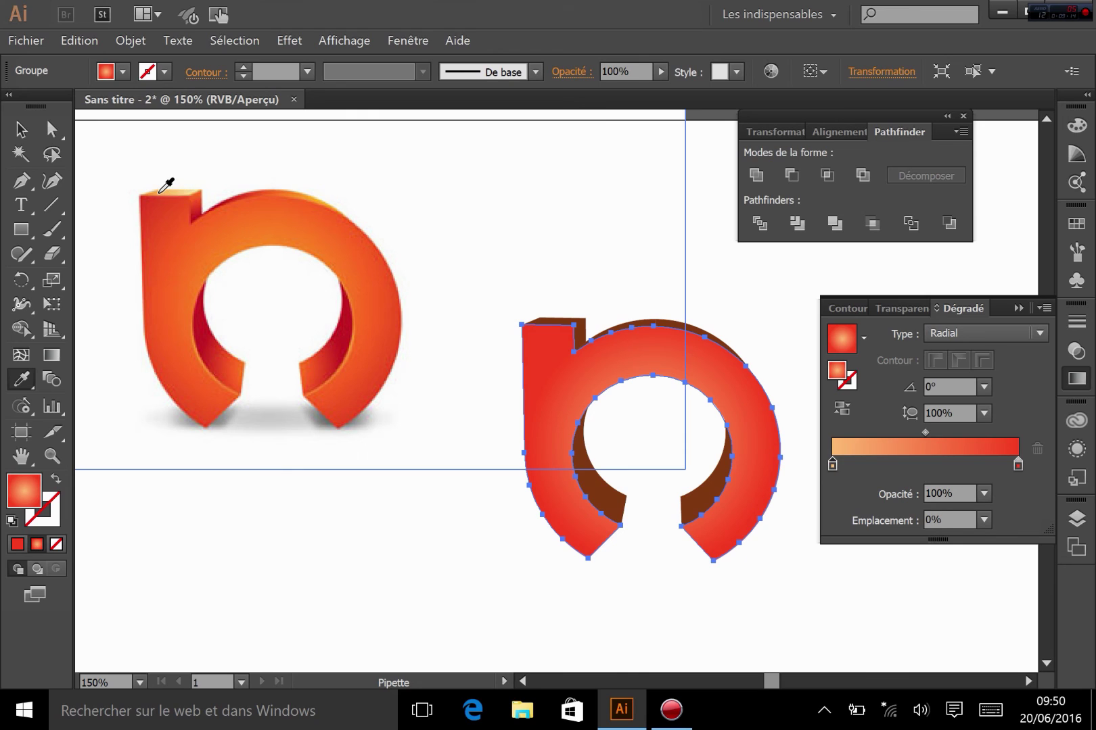
{"action": "left_click", "coordinate": [154, 192]}
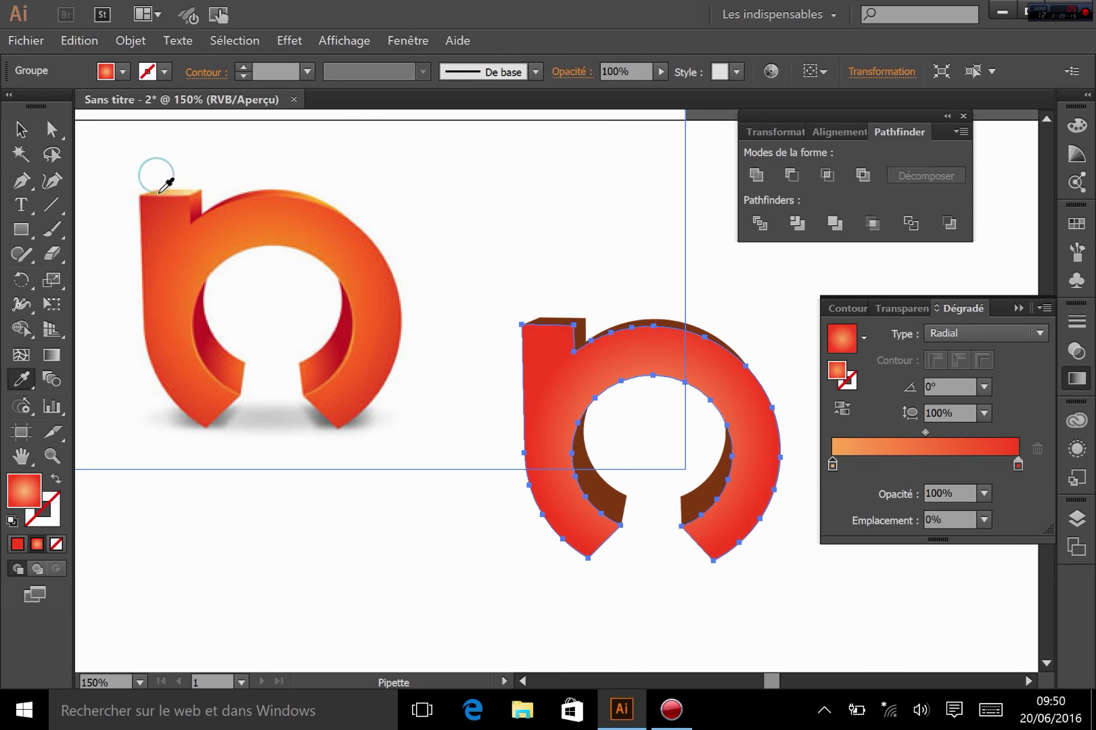
{"action": "left_click", "coordinate": [305, 196]}
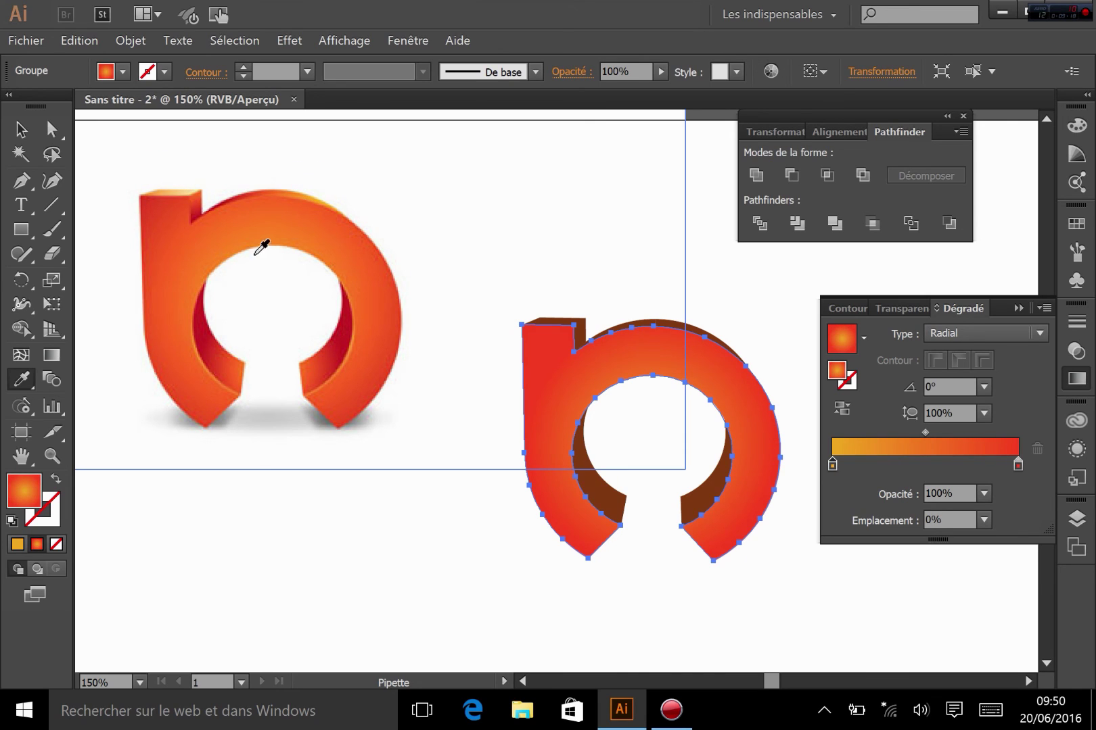
{"action": "left_click", "coordinate": [229, 249]}
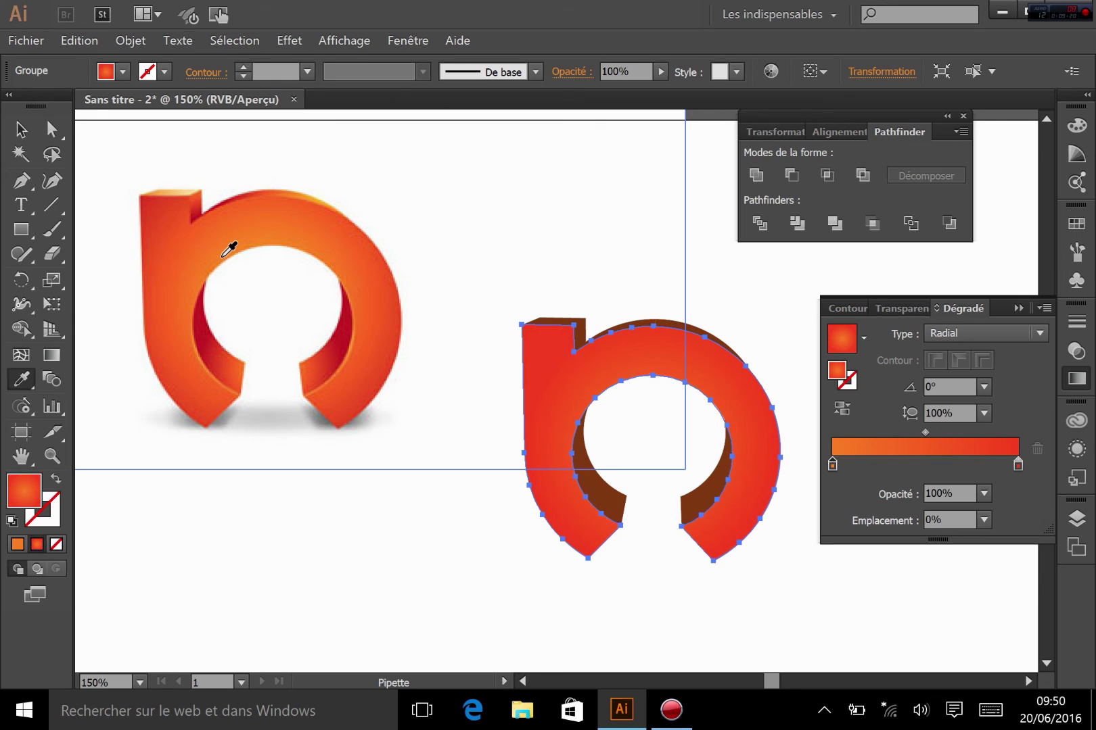
Redraw the front face's radial gradient with the Gradient tool, from the centre of the ring's opening straight up past its upper edge at 90°.
{"action": "left_click", "coordinate": [59, 357]}
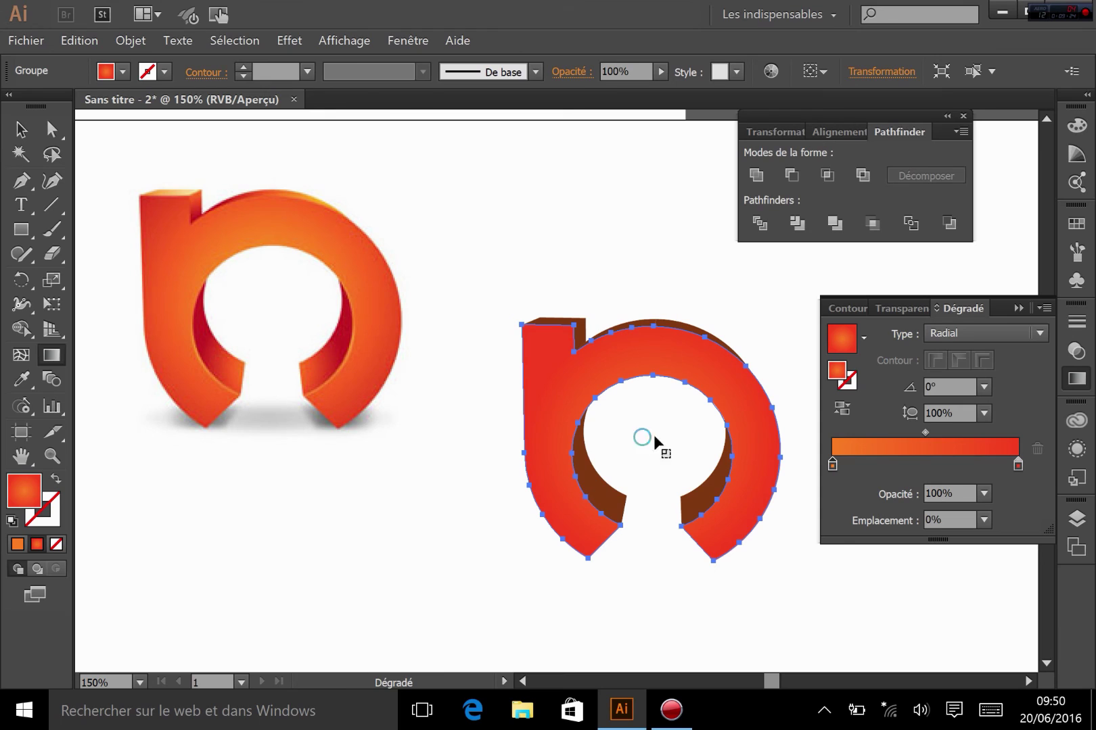
{"action": "left_click_drag", "start_coordinate": [651, 446], "coordinate": [743, 309]}
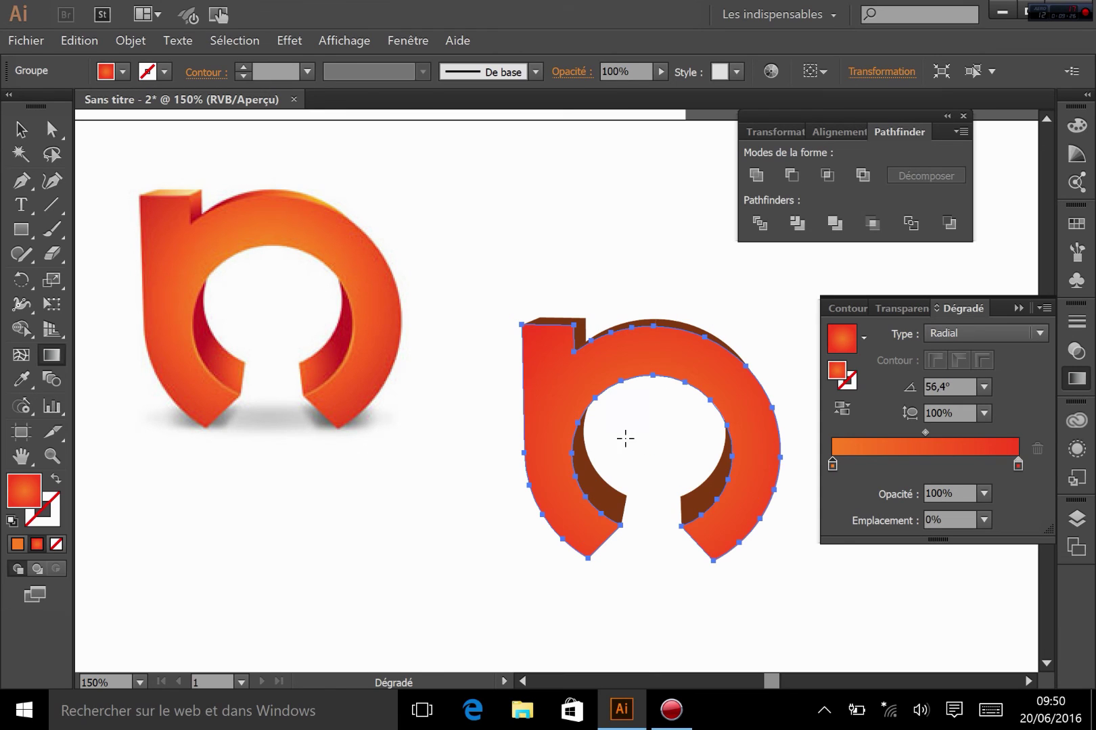
{"action": "left_click_drag", "start_coordinate": [655, 443], "coordinate": [727, 371]}
{"action": "left_click_drag", "start_coordinate": [653, 441], "coordinate": [668, 271]}
Shift the front face gradient's start stop to yellow-orange by raising its green value to about 189, and deselect the face.
{"action": "left_click", "coordinate": [832, 465]}
{"action": "double_click", "coordinate": [832, 464]}
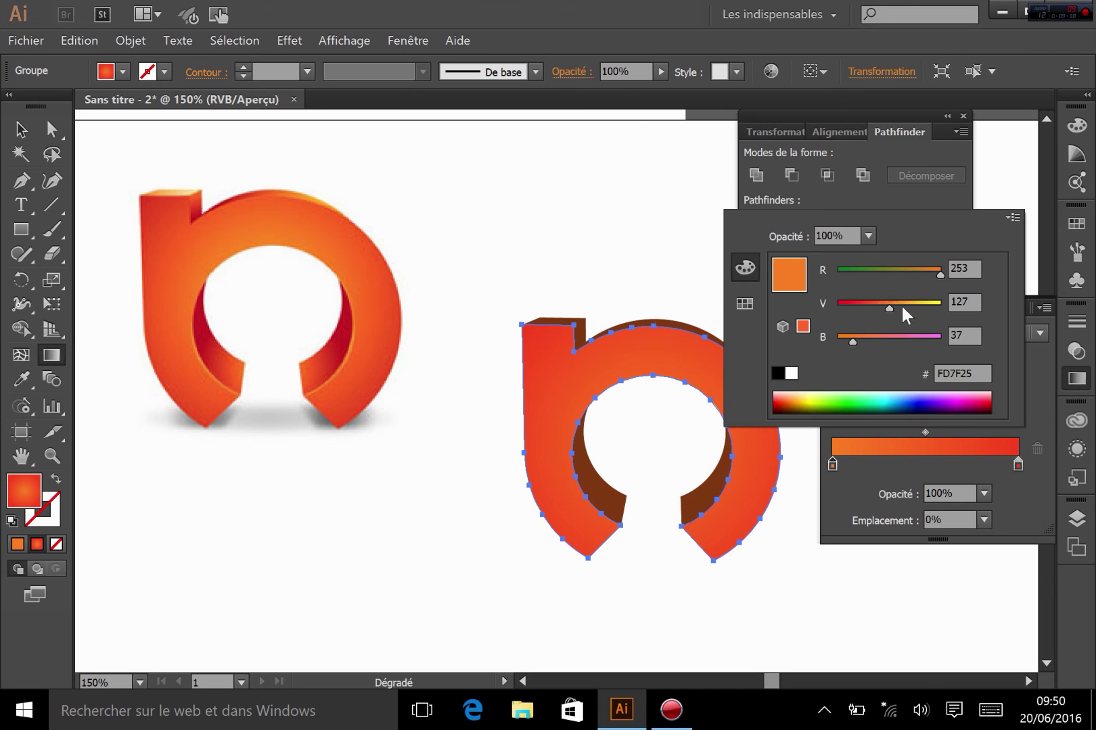
{"action": "left_click_drag", "start_coordinate": [901, 303], "coordinate": [908, 305]}
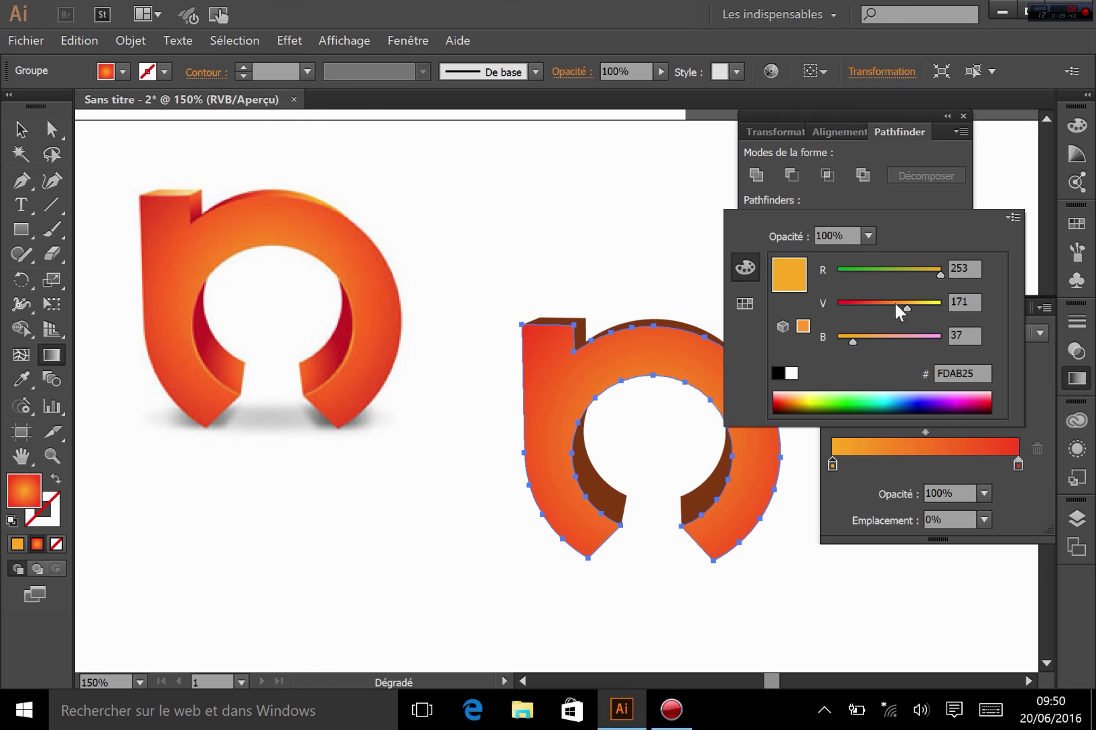
{"action": "left_click_drag", "start_coordinate": [910, 307], "coordinate": [916, 309]}
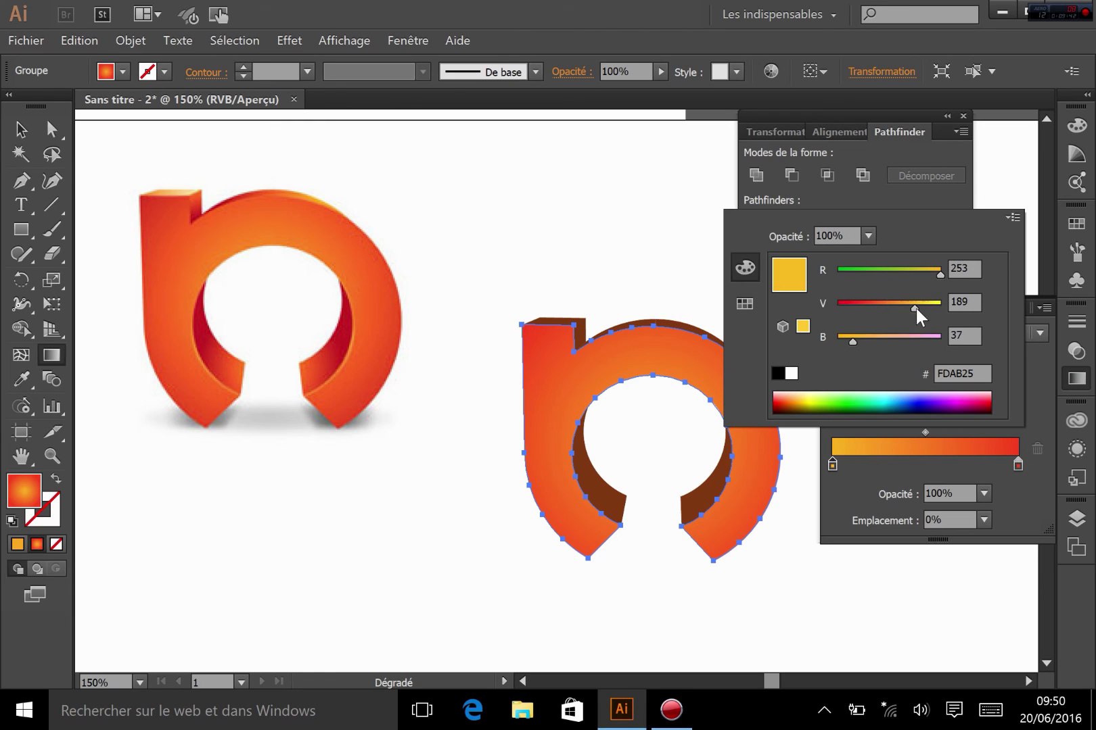
{"action": "left_click", "coordinate": [22, 129]}
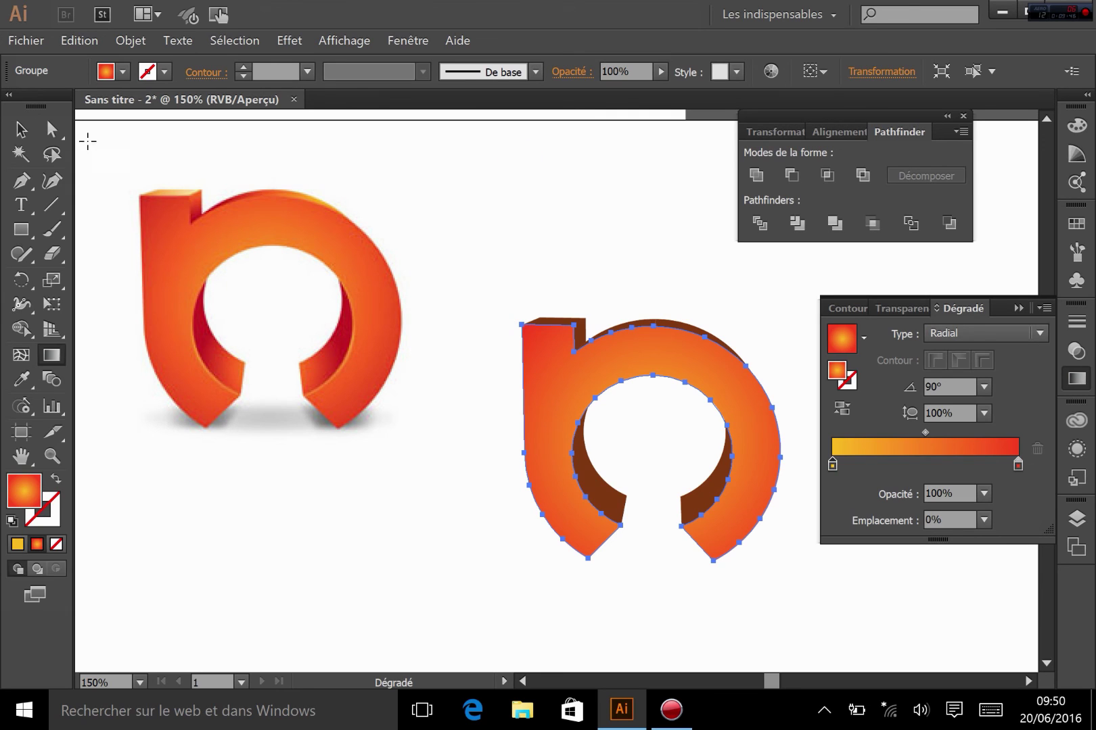
{"action": "left_click", "coordinate": [21, 129]}
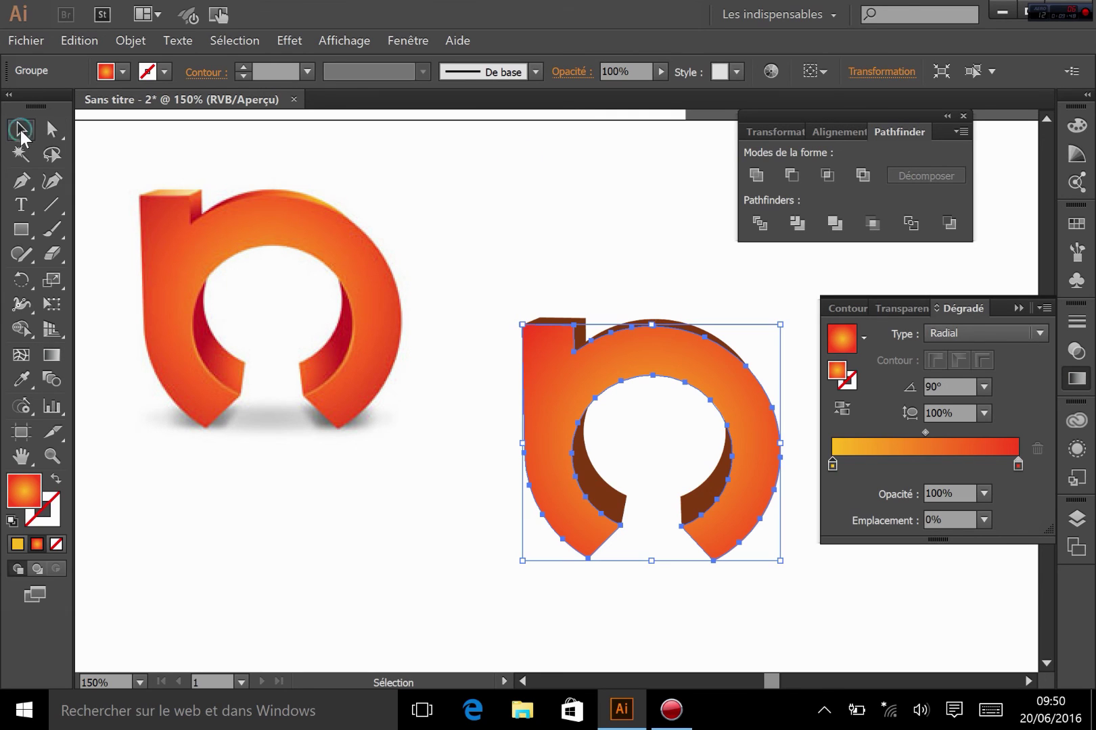
{"action": "left_click", "coordinate": [459, 218]}
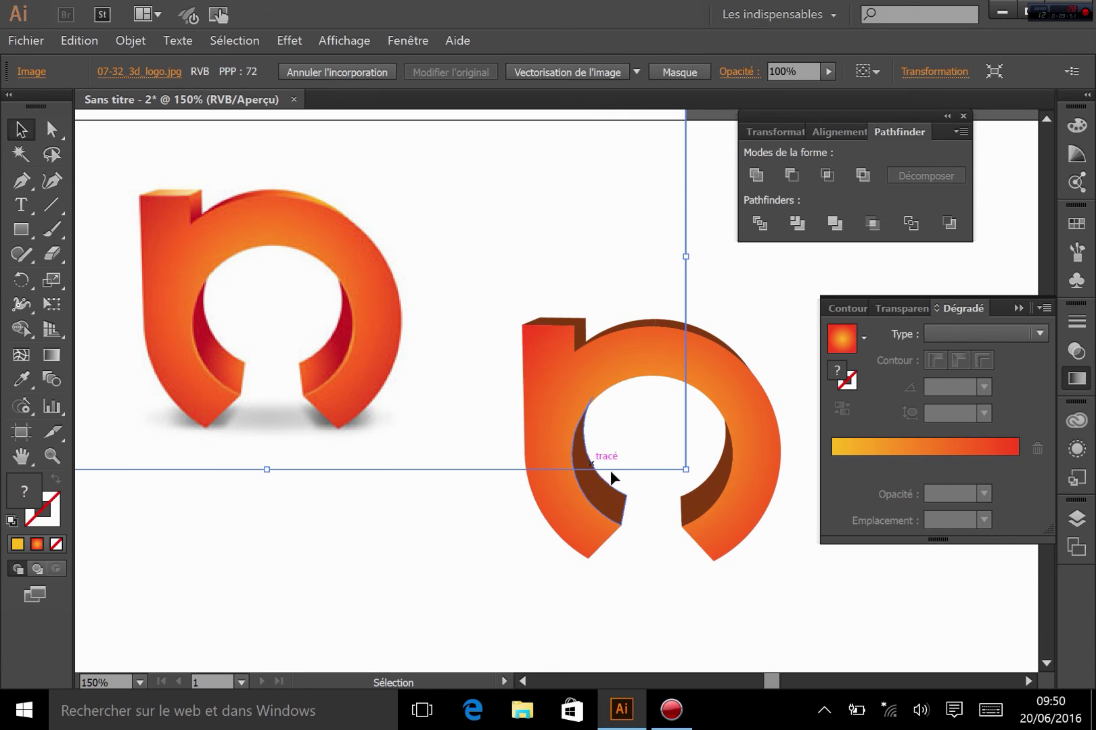
Fill the right inner side face with the radial gradient, sampling an orange start stop and a dark red end stop from the reference's matching face.
{"action": "left_click", "coordinate": [697, 509]}
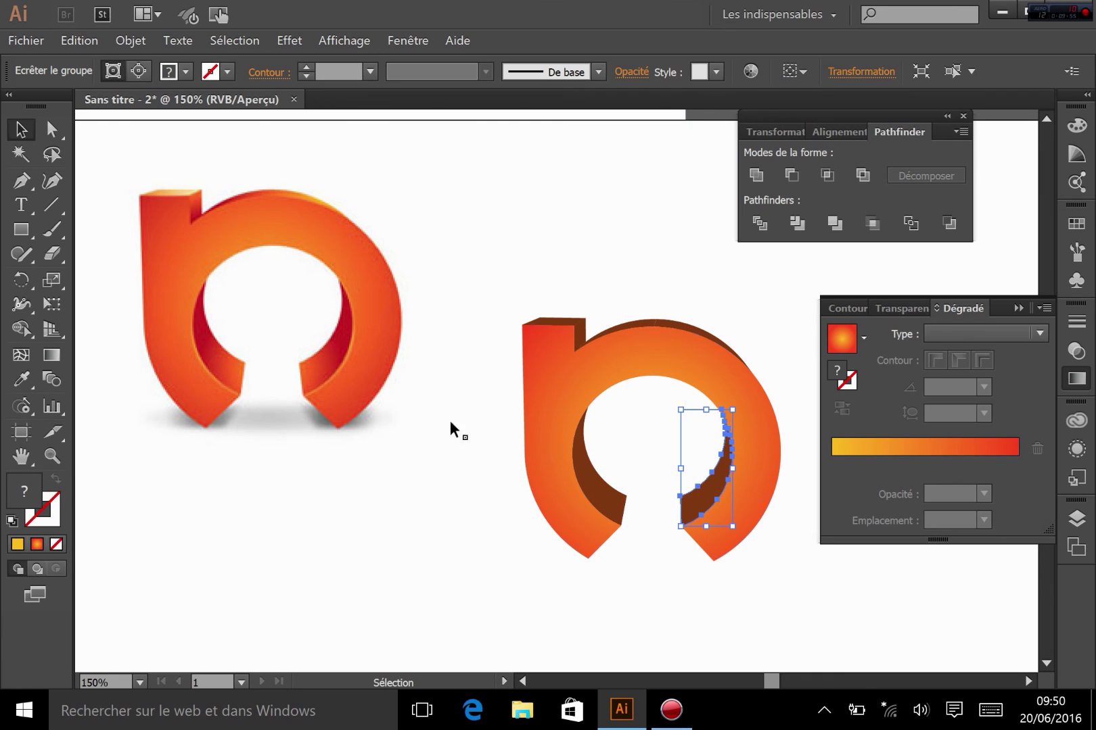
{"action": "left_click", "coordinate": [36, 545]}
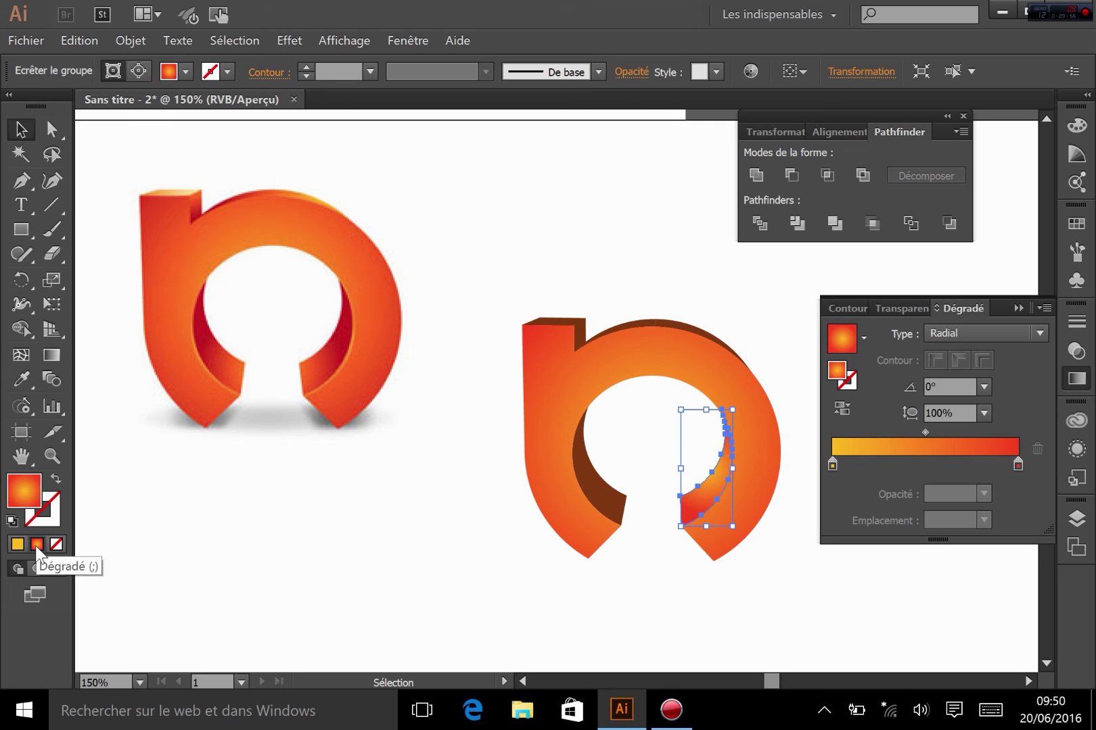
{"action": "left_click", "coordinate": [832, 463]}
{"action": "key", "text": "i"}
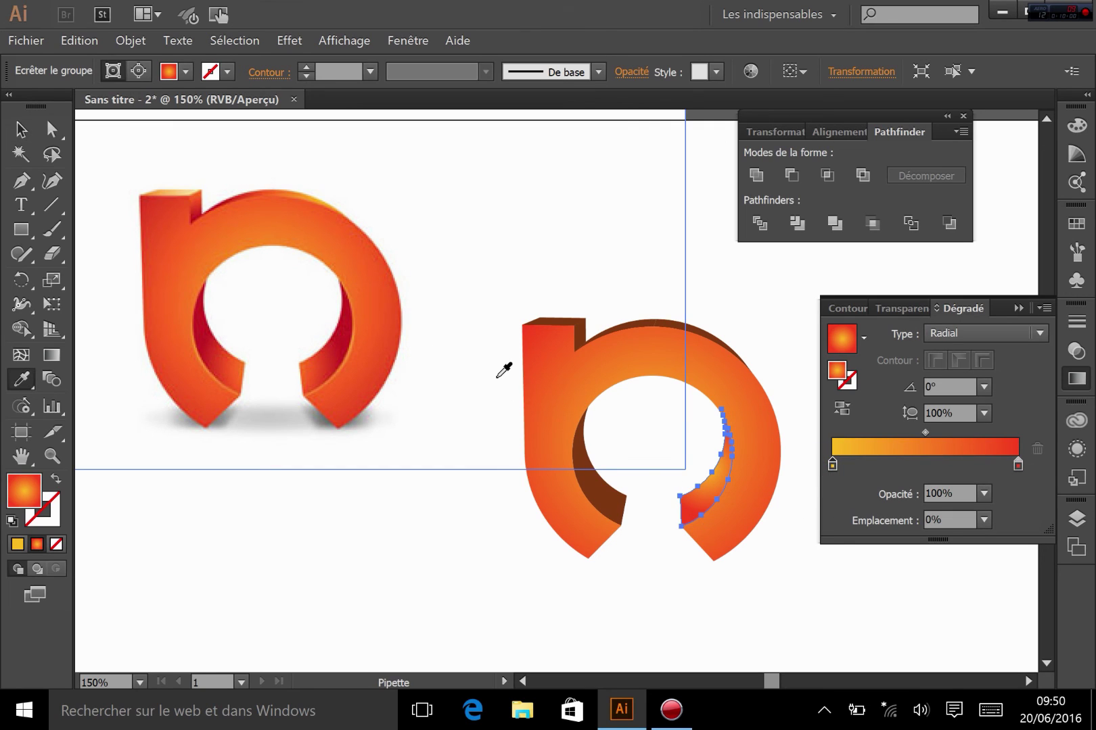
{"action": "left_click", "coordinate": [303, 364], "text": "shift"}
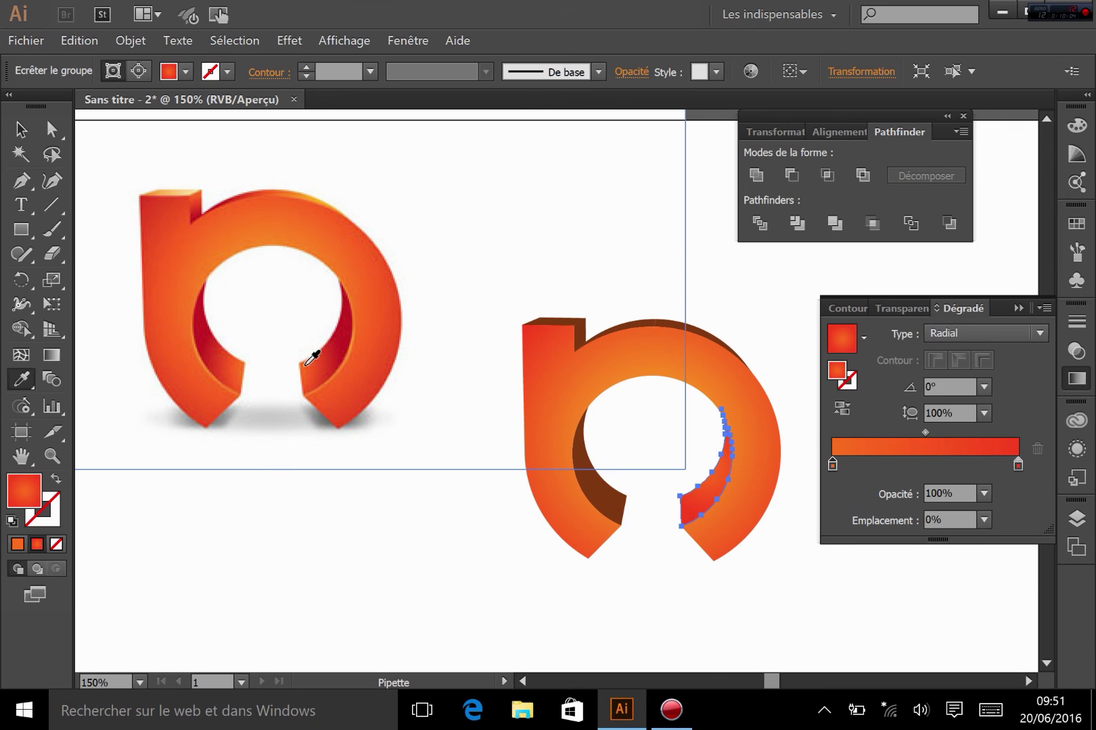
{"action": "left_click", "coordinate": [304, 363], "text": "shift"}
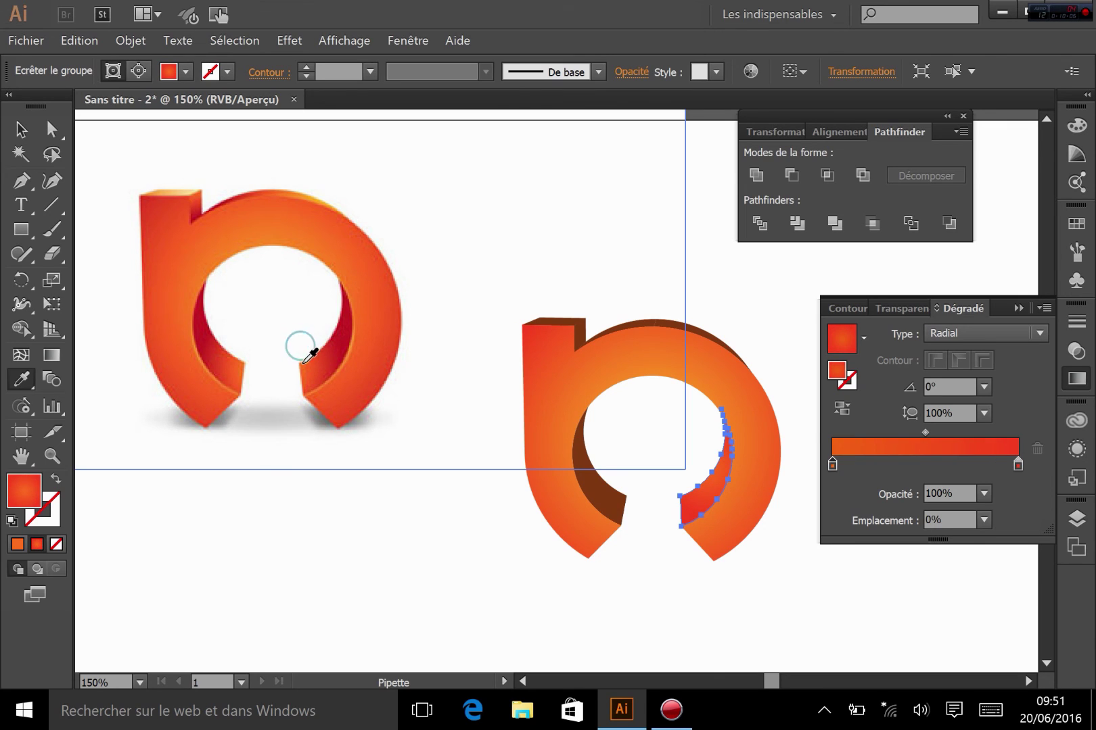
{"action": "left_click", "coordinate": [1019, 464]}
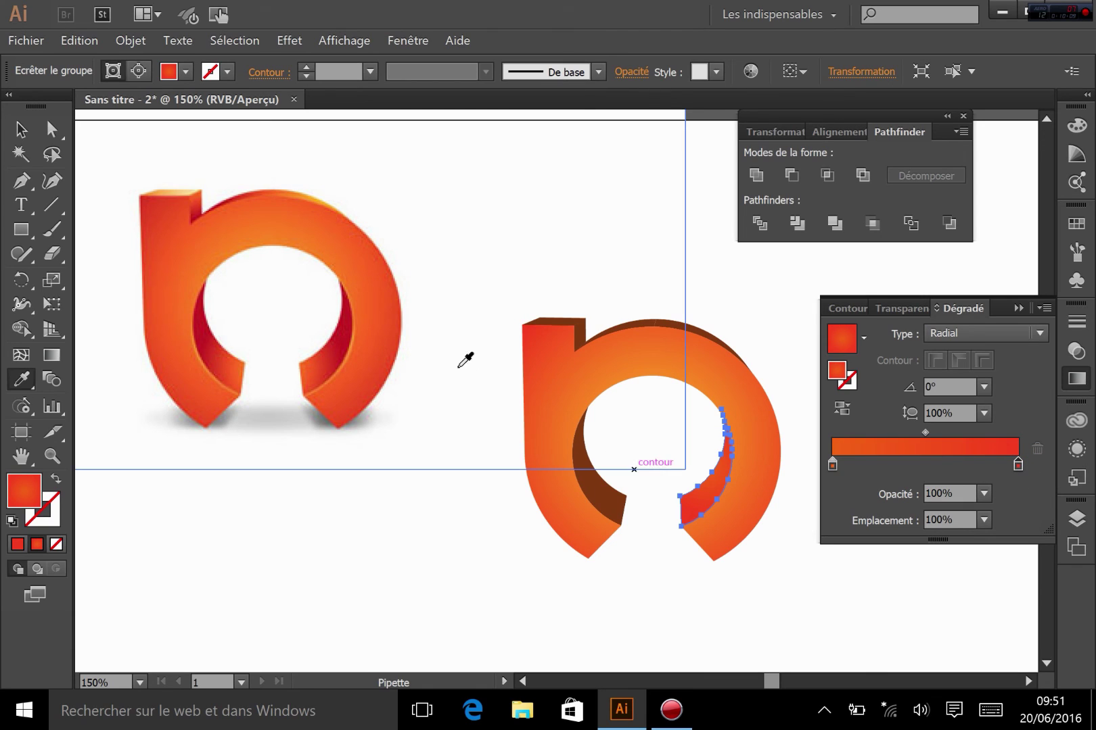
{"action": "left_click", "coordinate": [346, 299], "text": "shift"}
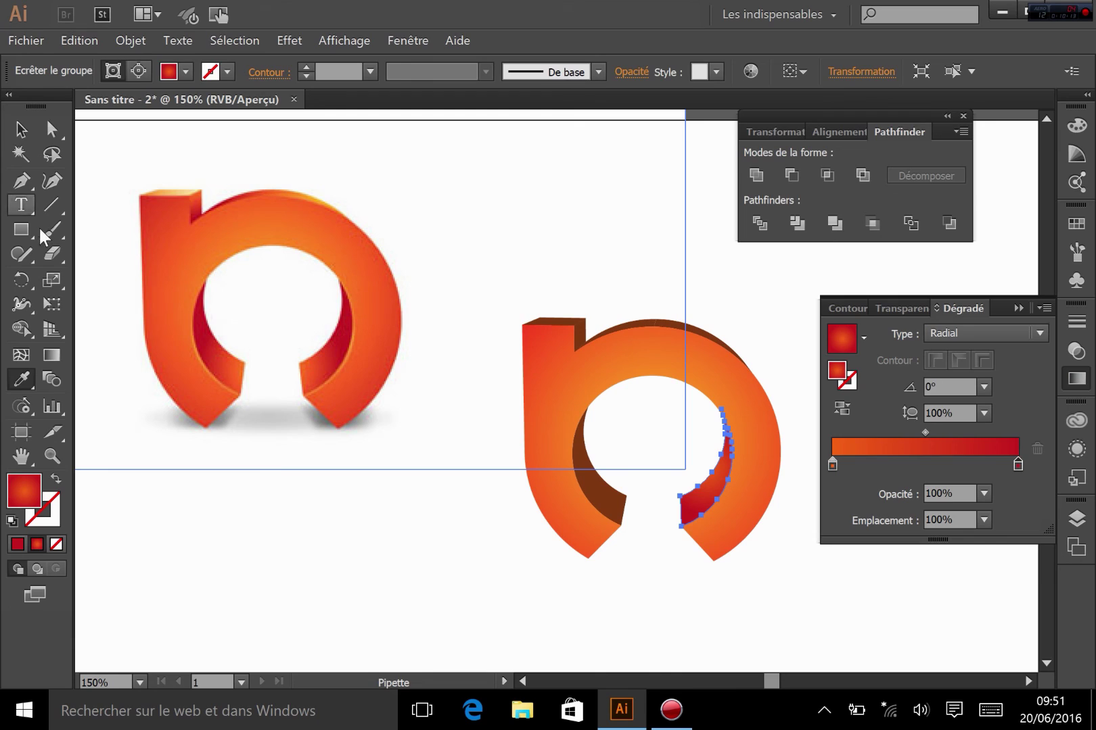
Redraw the right inner side face's gradient from its lower tip outwards at about 1.4°, and deselect the face.
{"action": "left_click", "coordinate": [52, 356]}
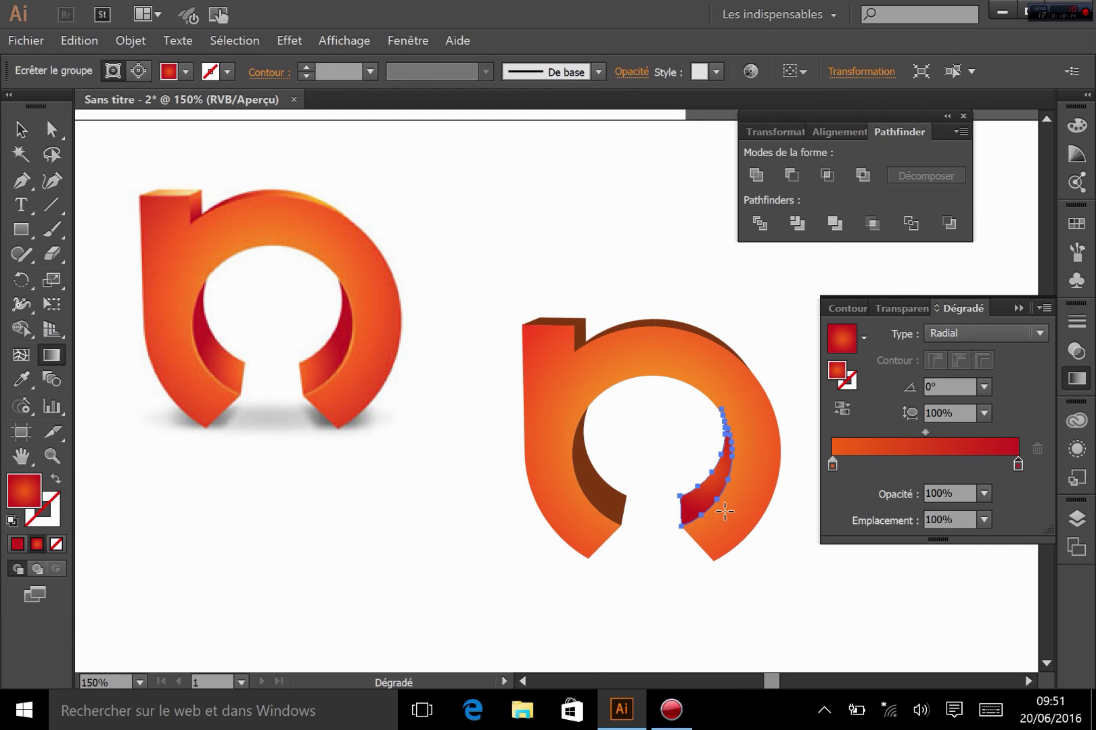
{"action": "left_click_drag", "start_coordinate": [694, 514], "coordinate": [740, 439]}
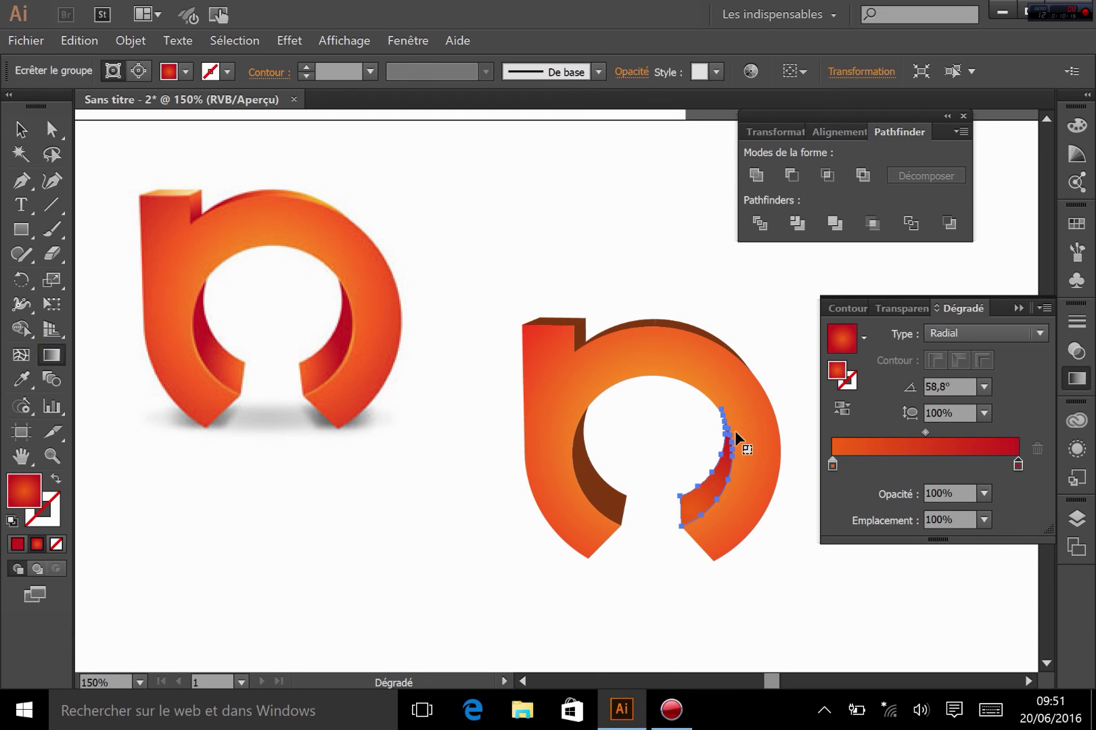
{"action": "left_click_drag", "start_coordinate": [682, 493], "coordinate": [736, 501]}
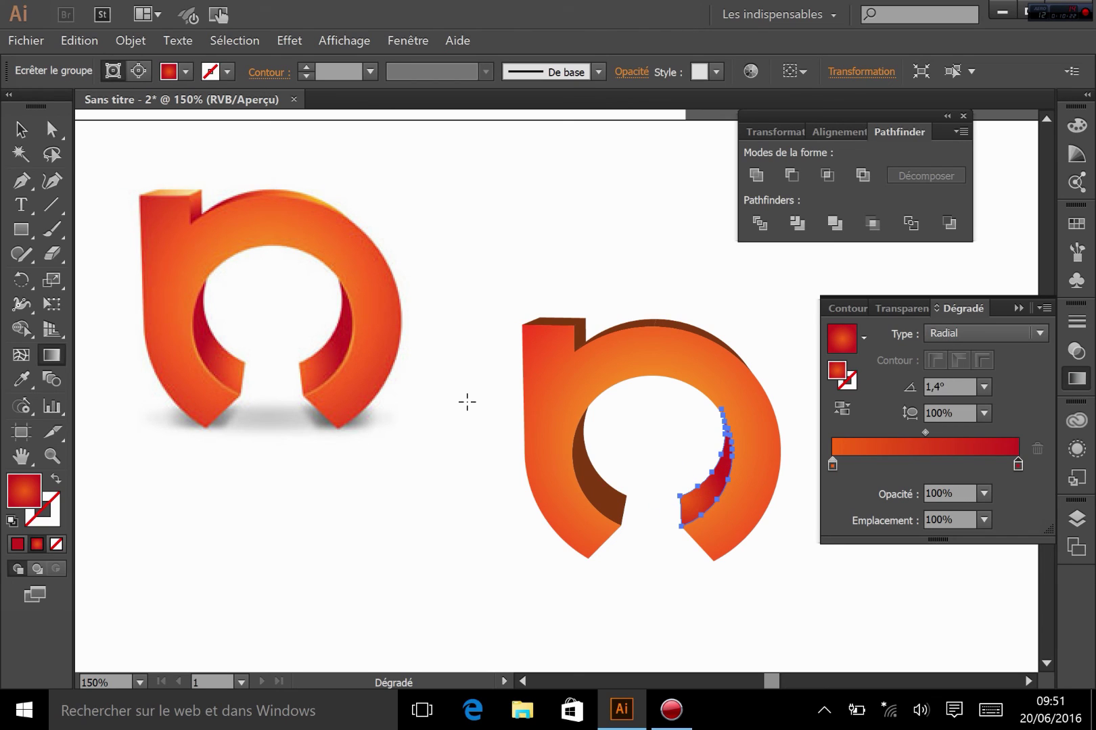
{"action": "left_click", "coordinate": [21, 127]}
{"action": "left_click", "coordinate": [440, 215]}
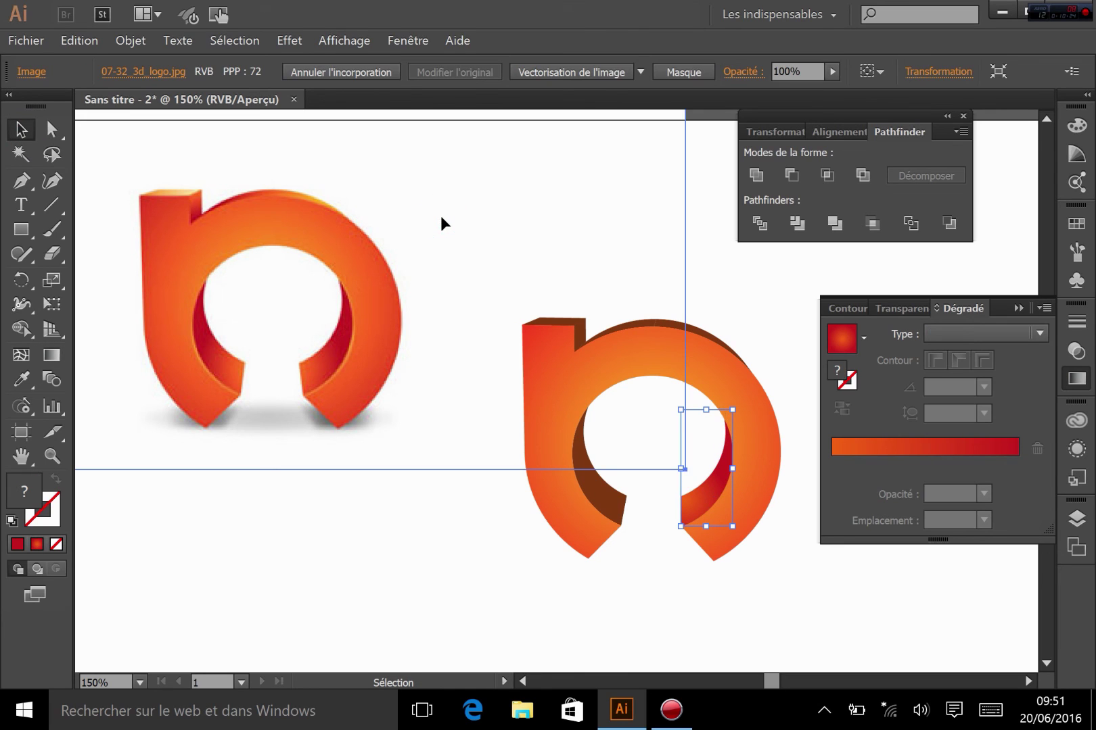
Fill the left inner side face with the radial gradient sampled from the right inner side face using the Eyedropper.
{"action": "left_click", "coordinate": [410, 664]}
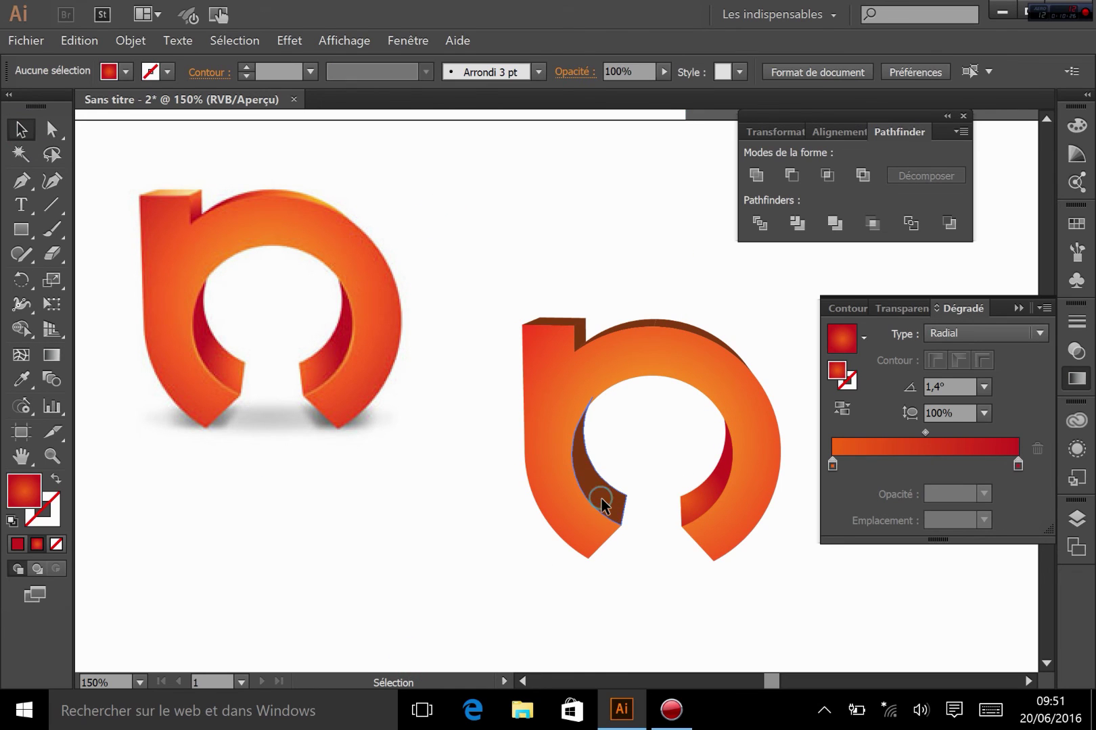
{"action": "left_click", "coordinate": [601, 497]}
{"action": "left_click", "coordinate": [21, 380]}
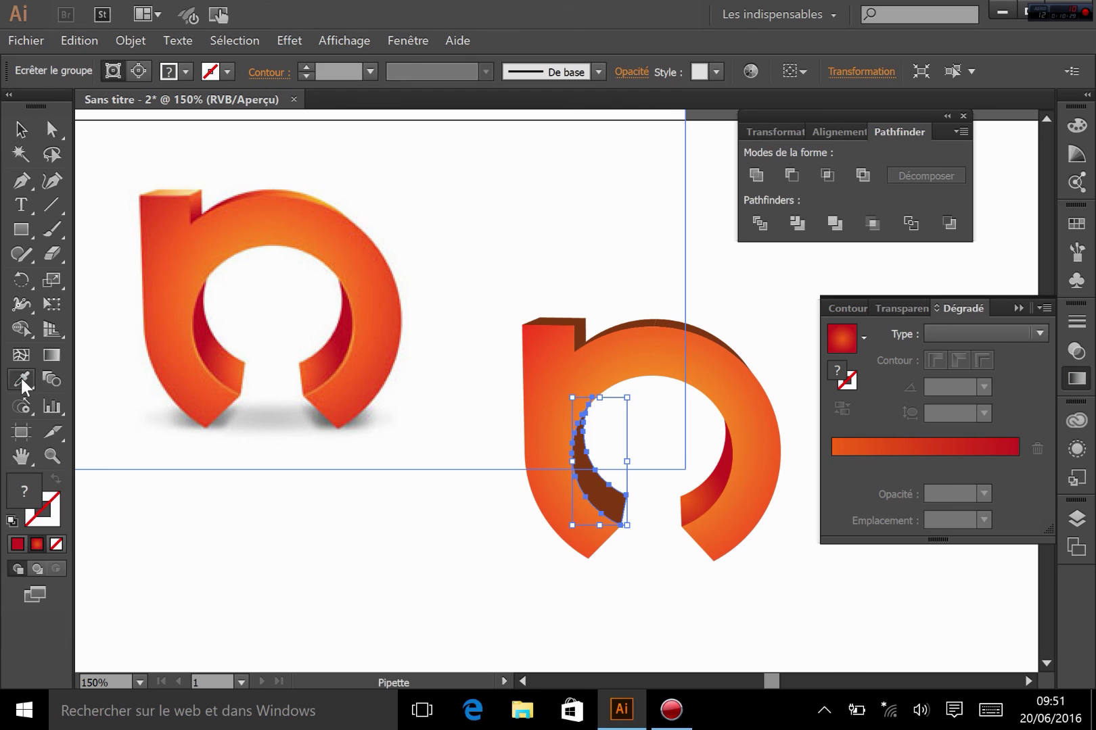
{"action": "left_click", "coordinate": [700, 491]}
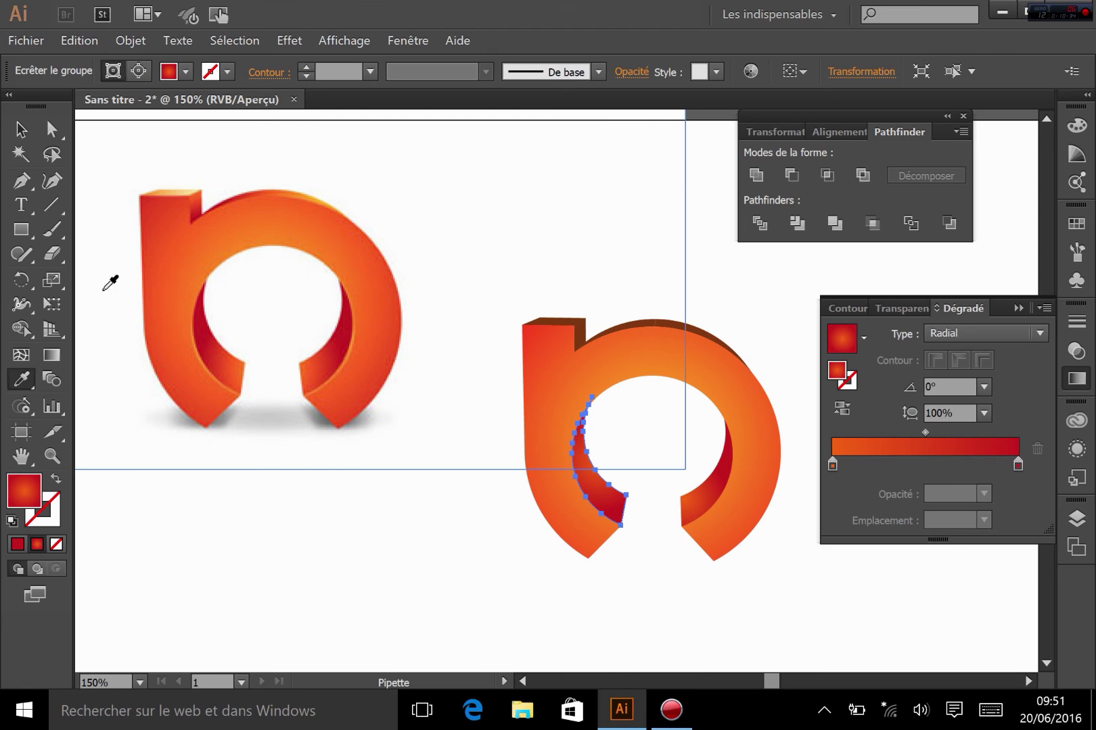
Redraw the left inner side face's gradient from its lower inner corner outwards to the left at about 169.9°, and deselect the face.
{"action": "left_click", "coordinate": [51, 355]}
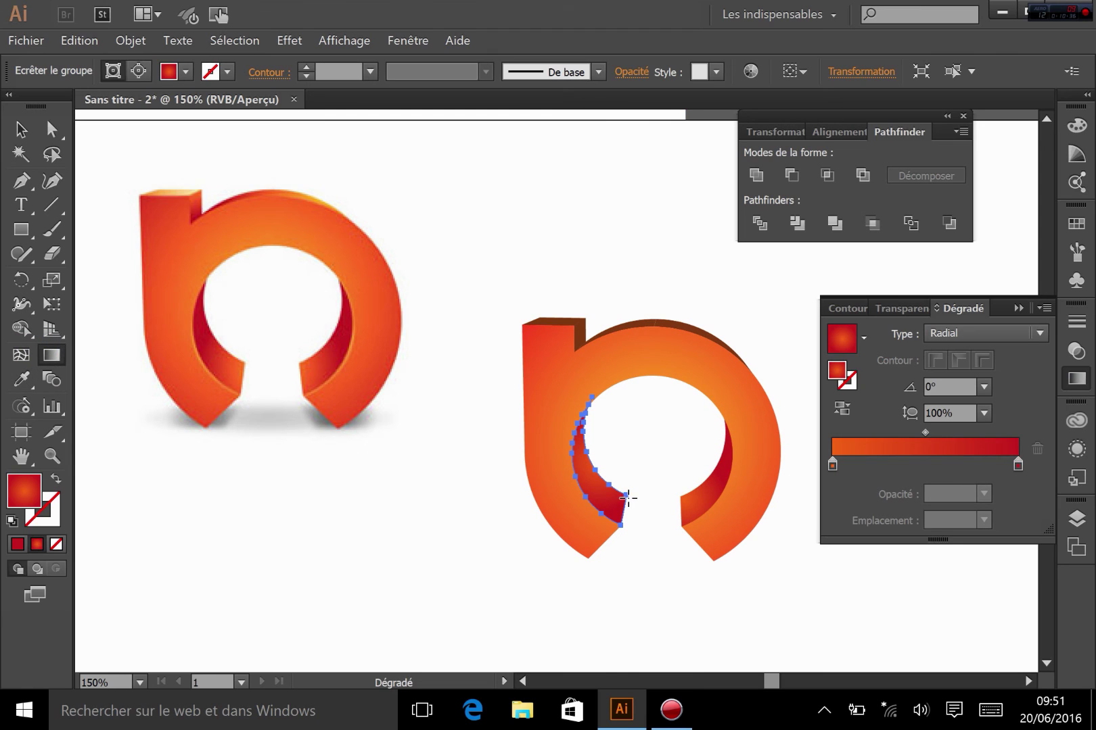
{"action": "left_click_drag", "start_coordinate": [627, 498], "coordinate": [573, 488]}
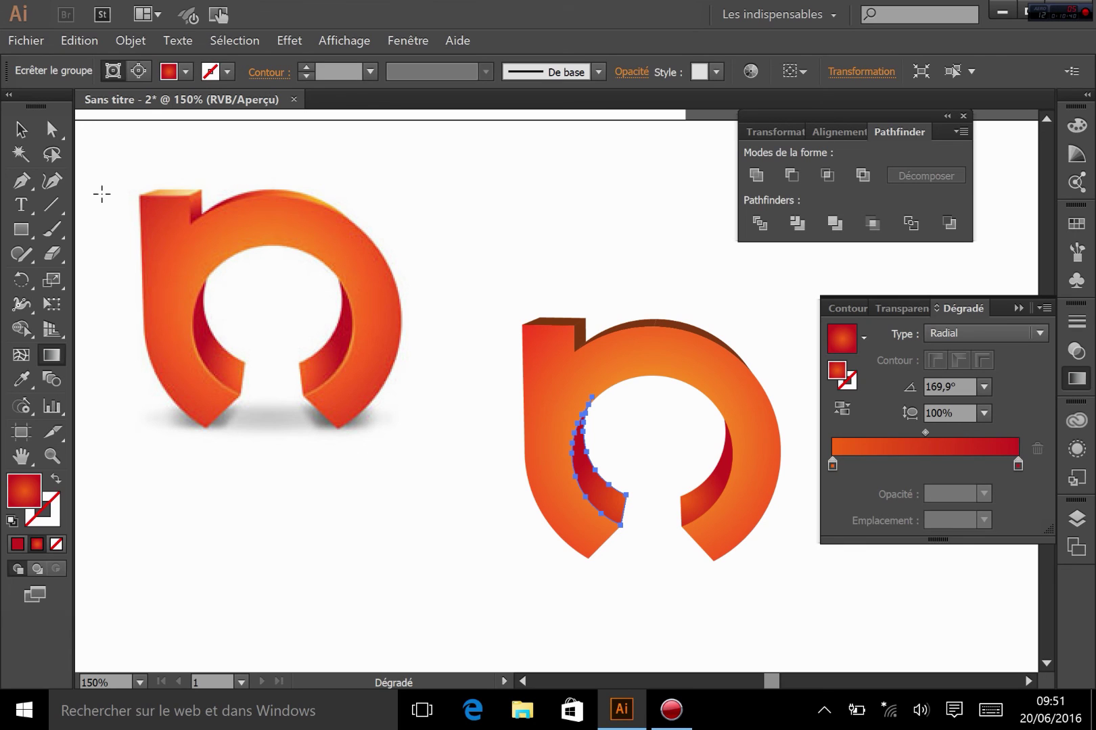
{"action": "left_click", "coordinate": [21, 129]}
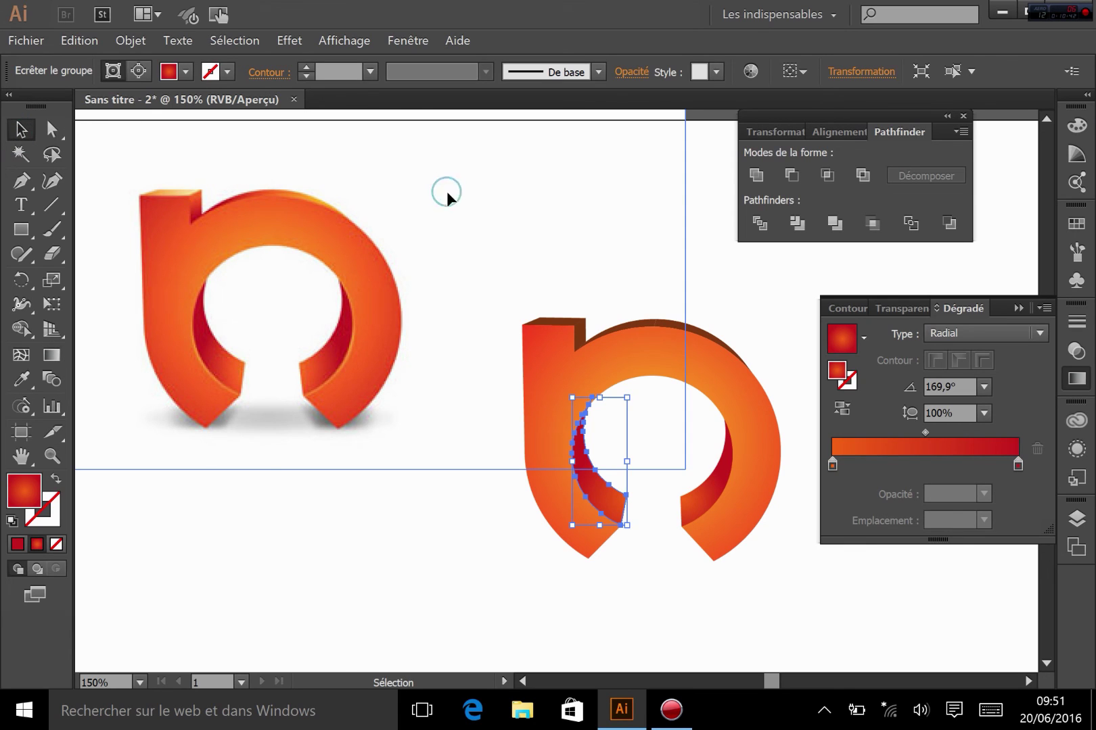
{"action": "left_click", "coordinate": [446, 192]}
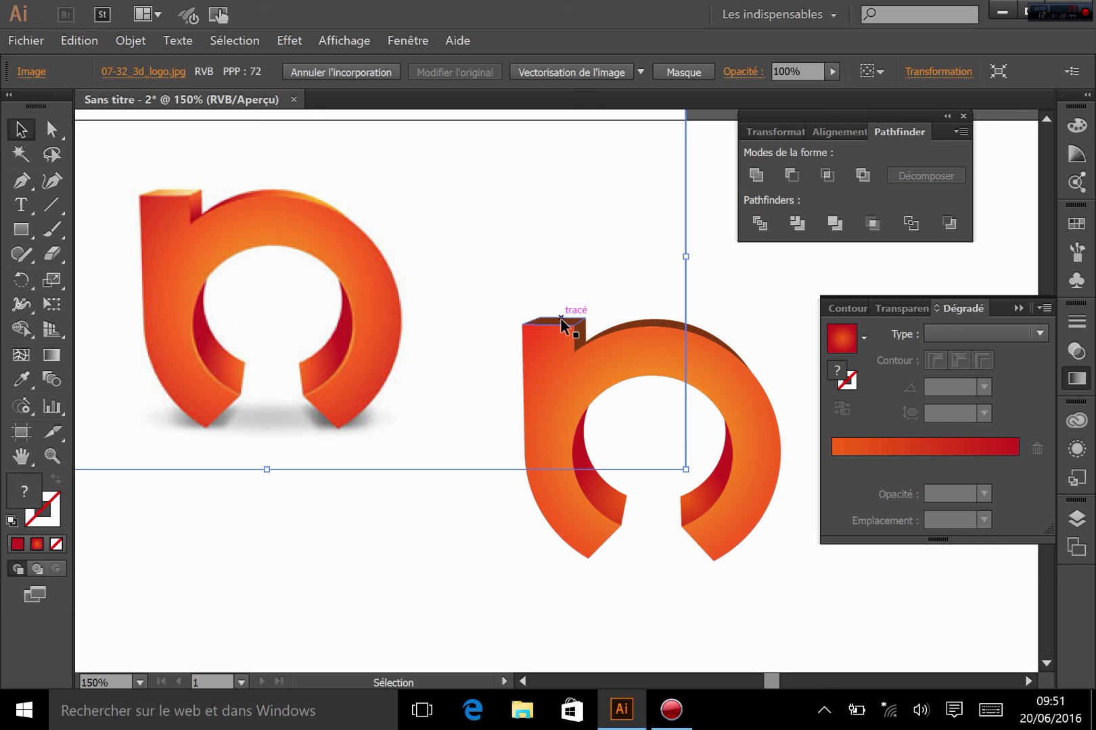
{"action": "left_click", "coordinate": [580, 335]}
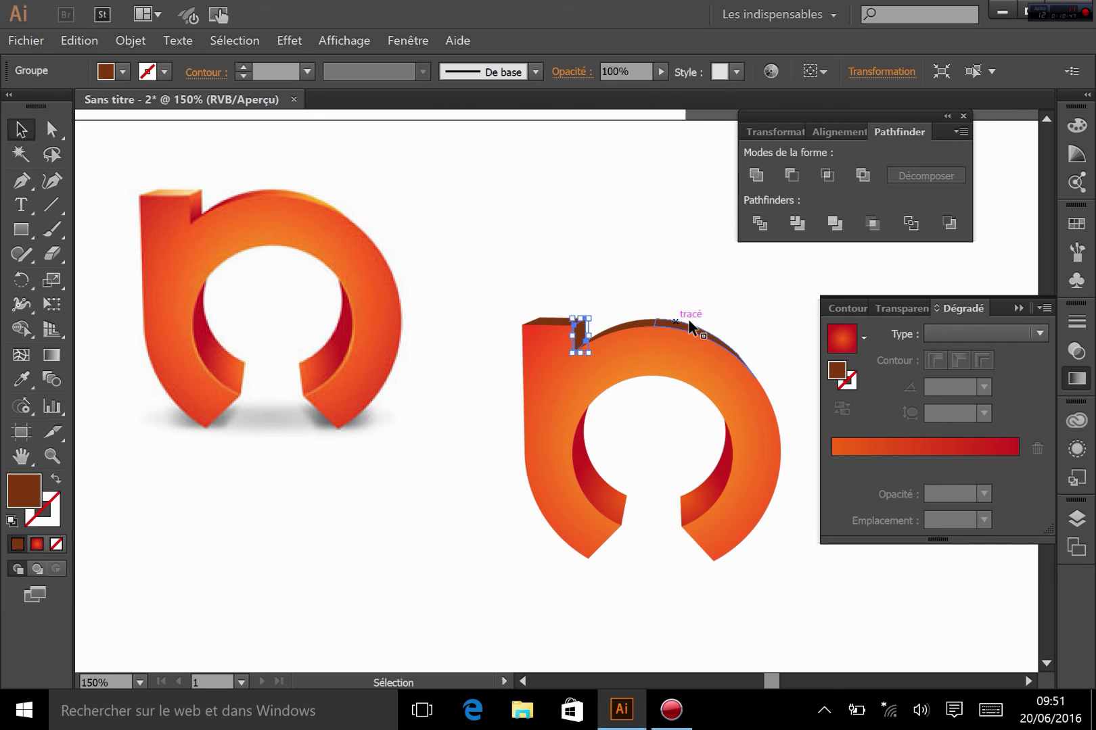
{"action": "left_click", "coordinate": [431, 571]}
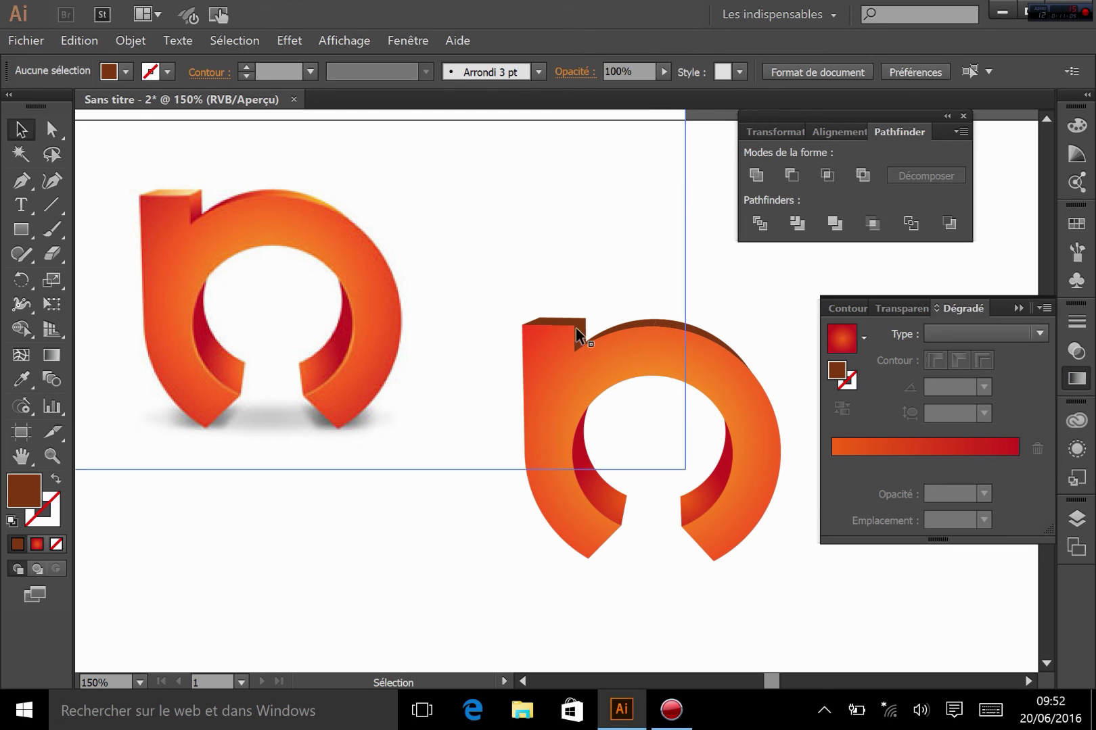
{"action": "left_click", "coordinate": [704, 504]}
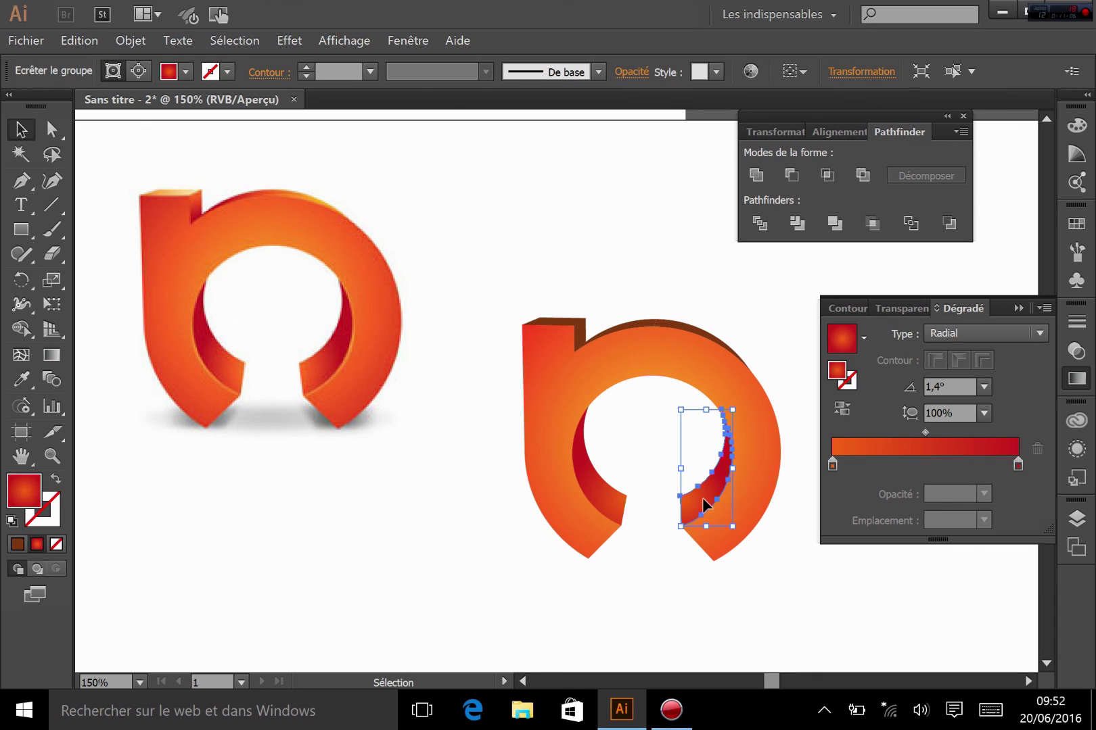
{"action": "left_click", "coordinate": [554, 325]}
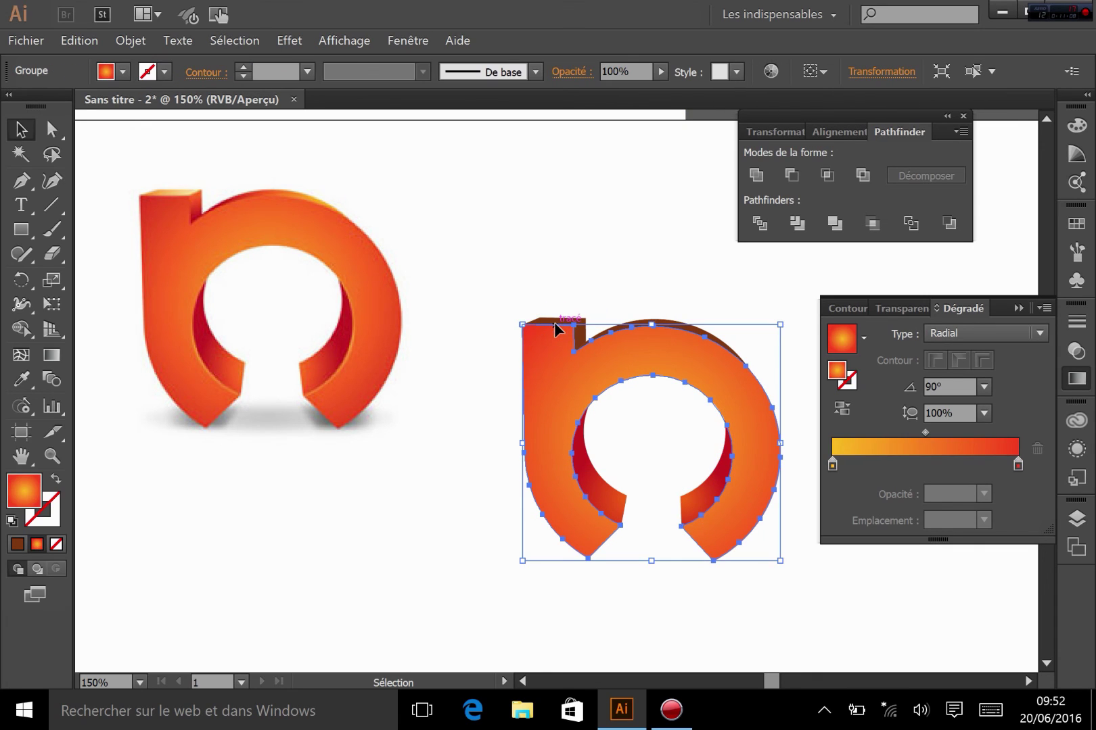
{"action": "left_click", "coordinate": [583, 294]}
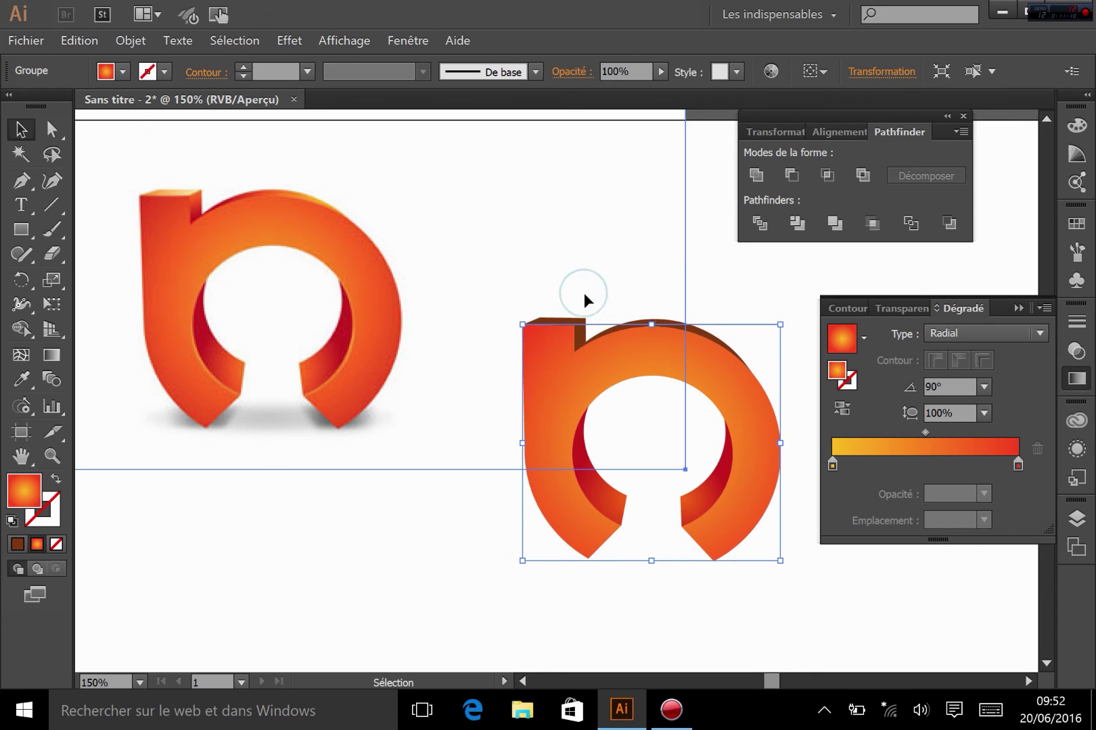
{"action": "left_click", "coordinate": [547, 322]}
{"action": "left_click", "coordinate": [425, 498]}
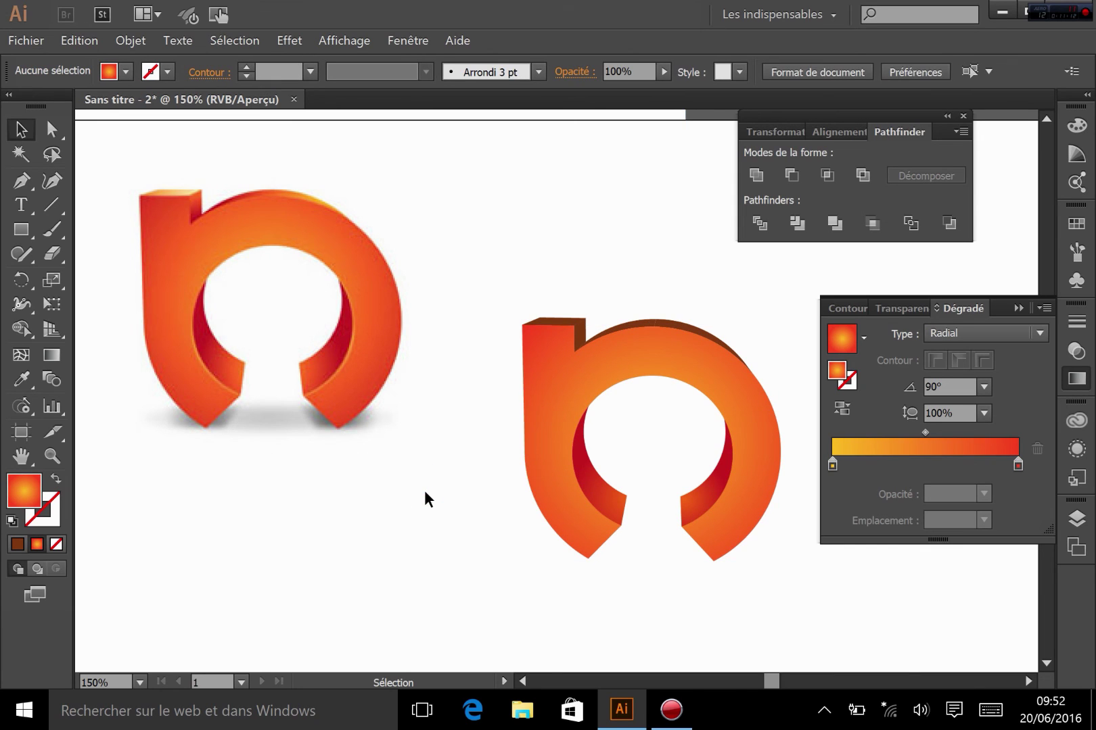